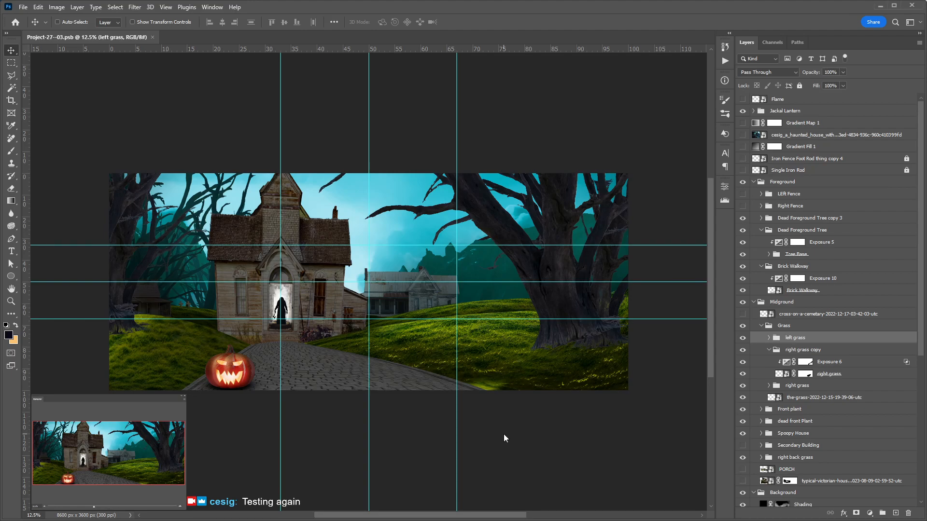
Step: Hide the guides and examine the house, trees, grass and background building in the haunted house composition
key(ctrl+semicolon)
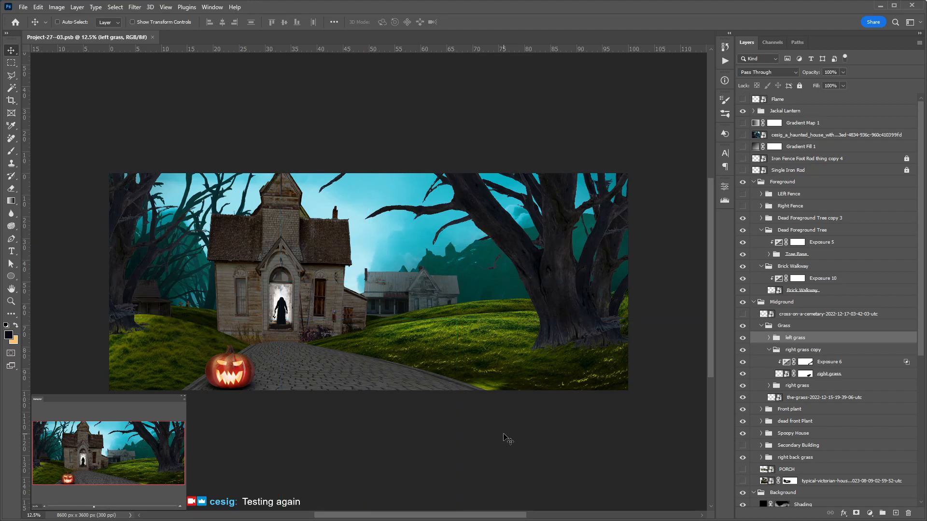
drag(262, 294, 272, 299)
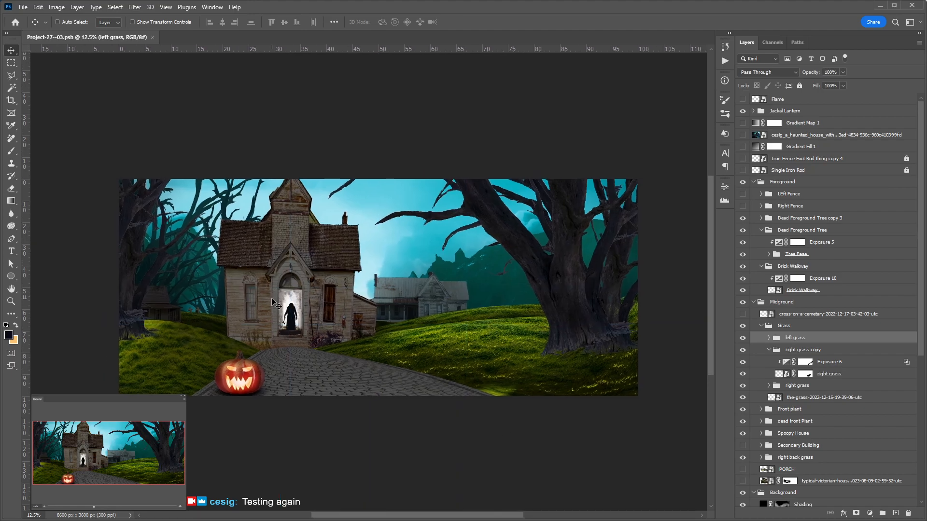
scroll(273, 304, up, 1)
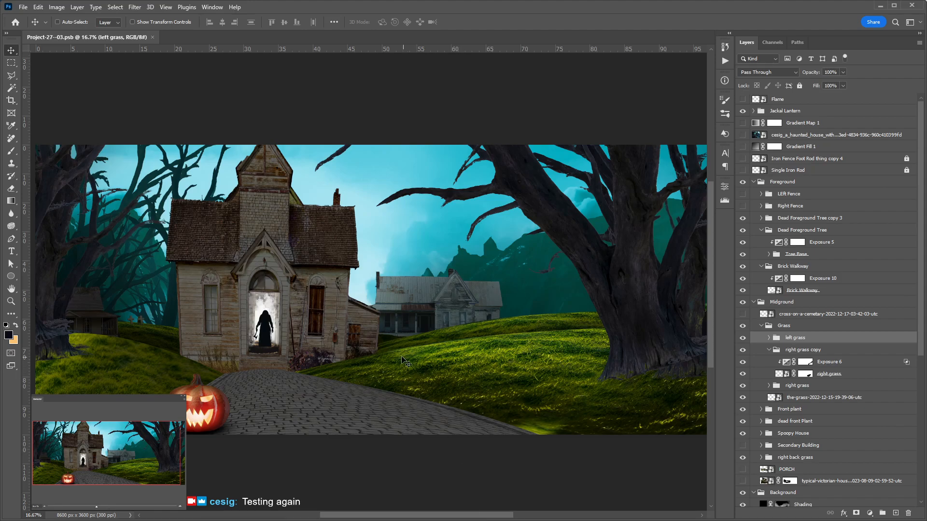
scroll(299, 302, left, 1)
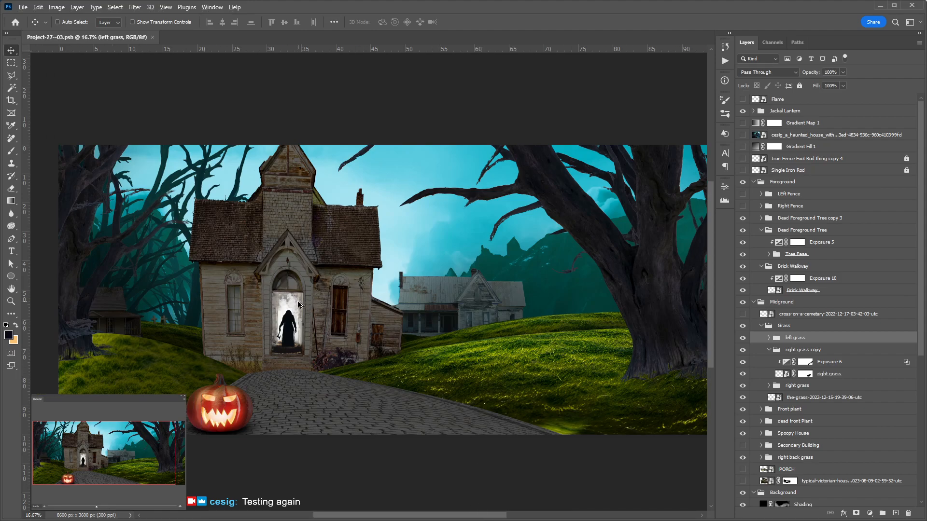
scroll(298, 300, up, 3)
drag(578, 299, 588, 325)
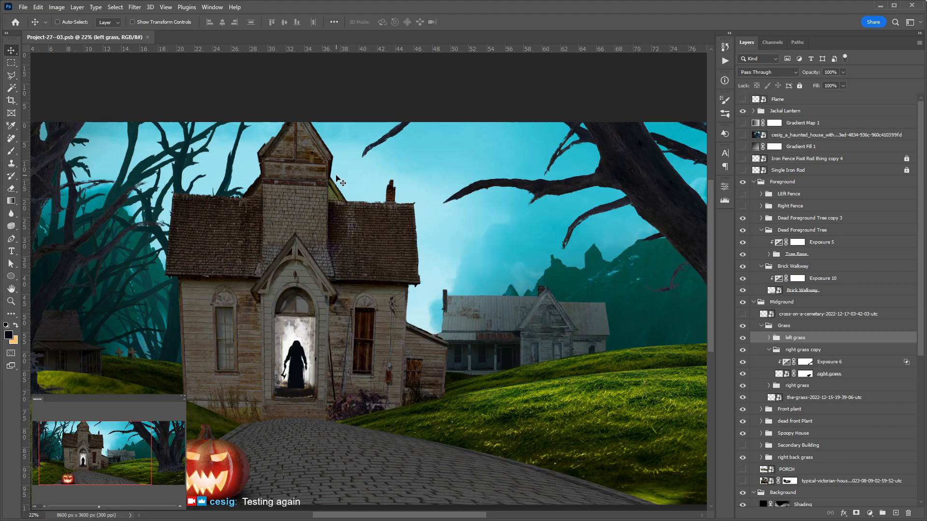
key(ctrl+minus)
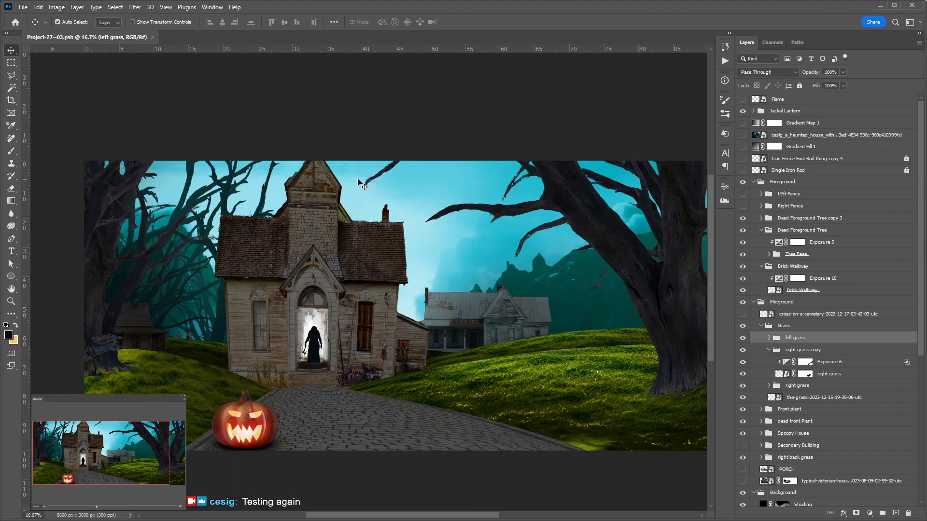
drag(435, 236, 346, 227)
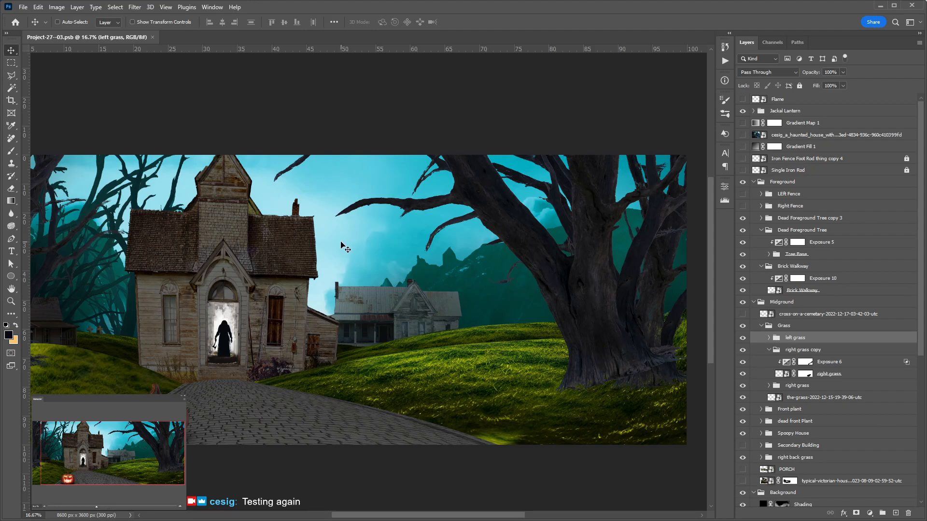
scroll(398, 321, left, 3)
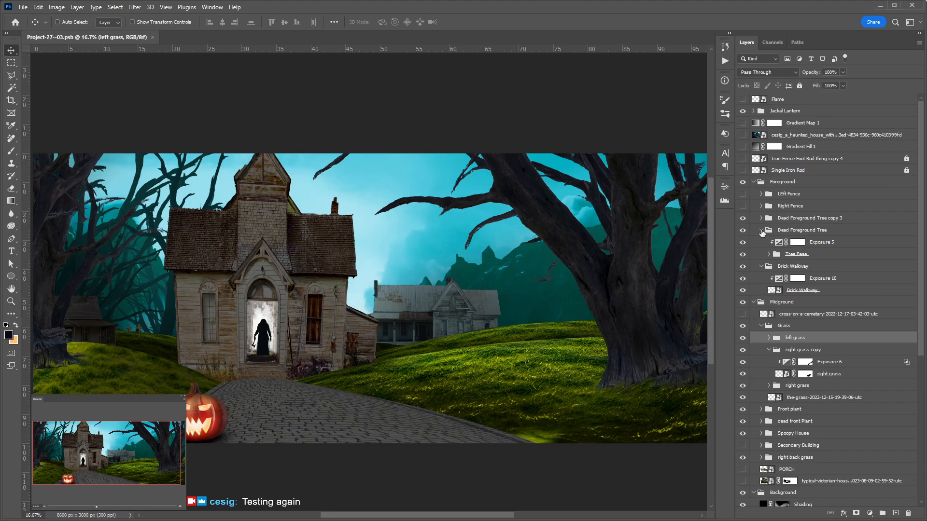
Step: Preview the scene with the LEFT Fence and Right Fence groups shown, and hide both groups again
drag(742, 207, 743, 198)
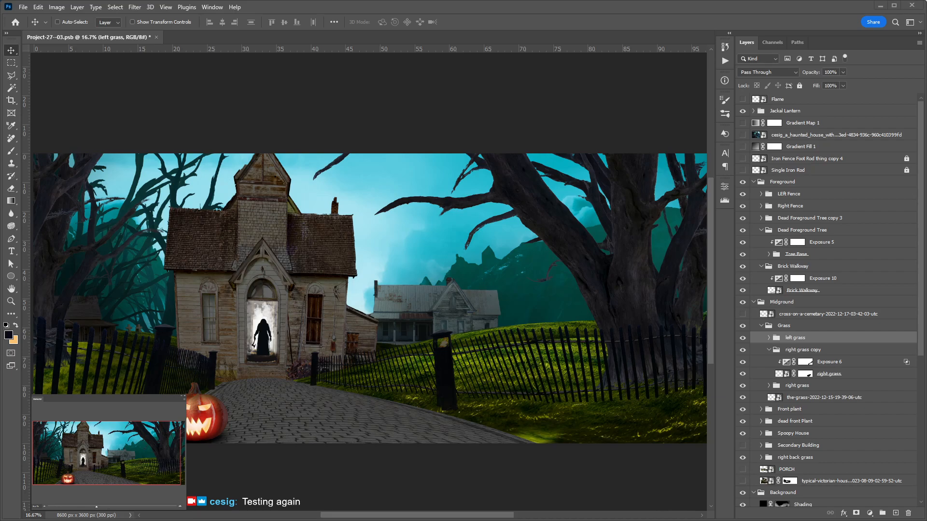
click(743, 206)
click(742, 195)
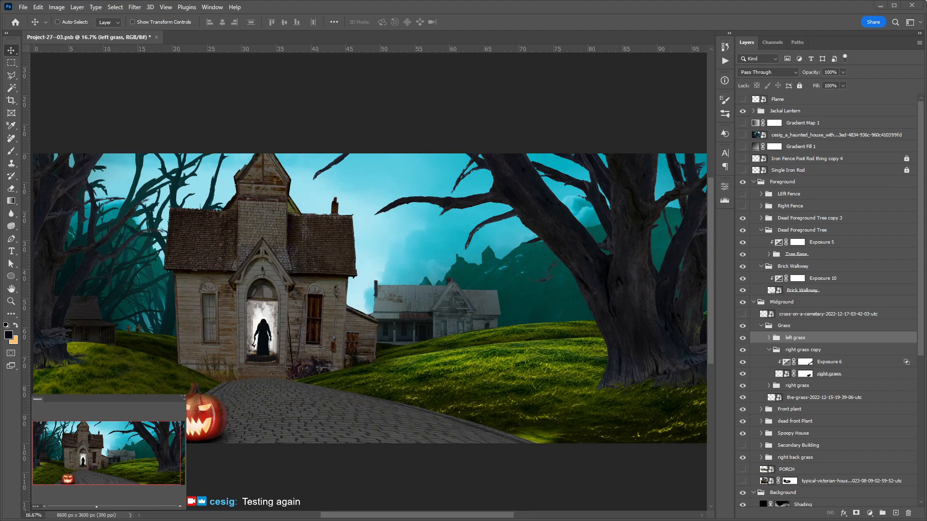
Step: Switch to Envato Elements in the browser, look through the recommended abandoned building photos, and return to the Photoshop composition
key(alt+Tab)
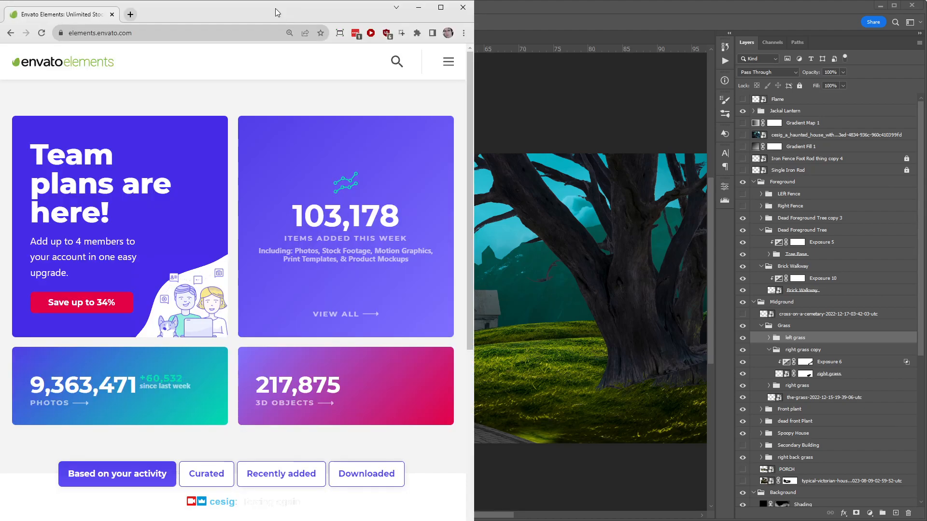
double_click(275, 7)
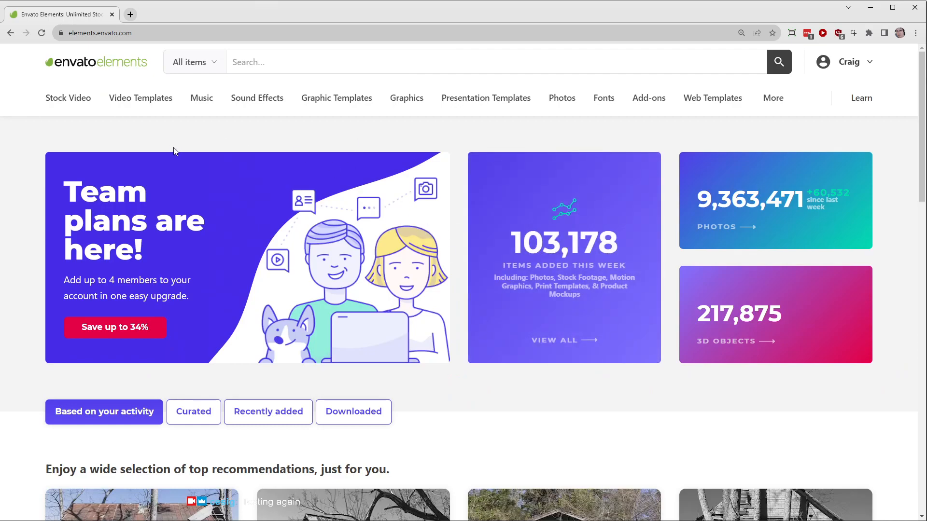
scroll(175, 150, down, 5)
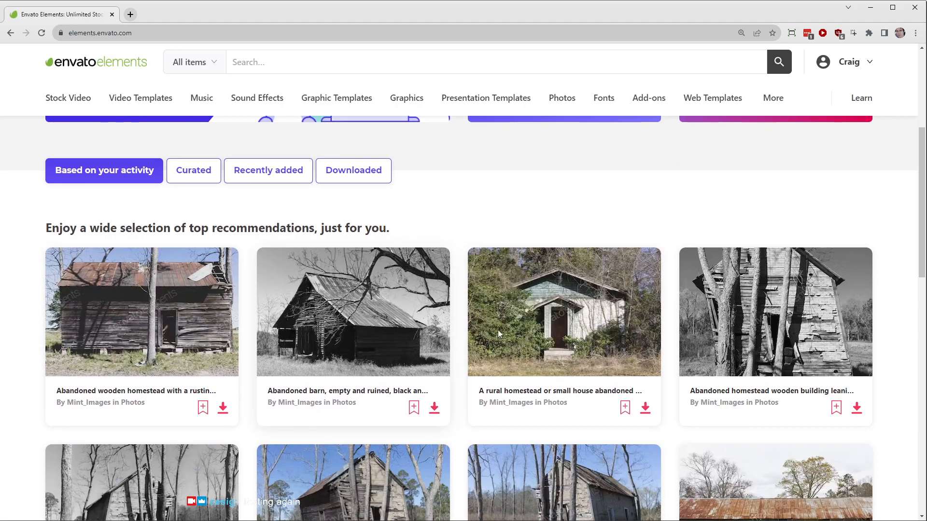
scroll(624, 309, down, 2)
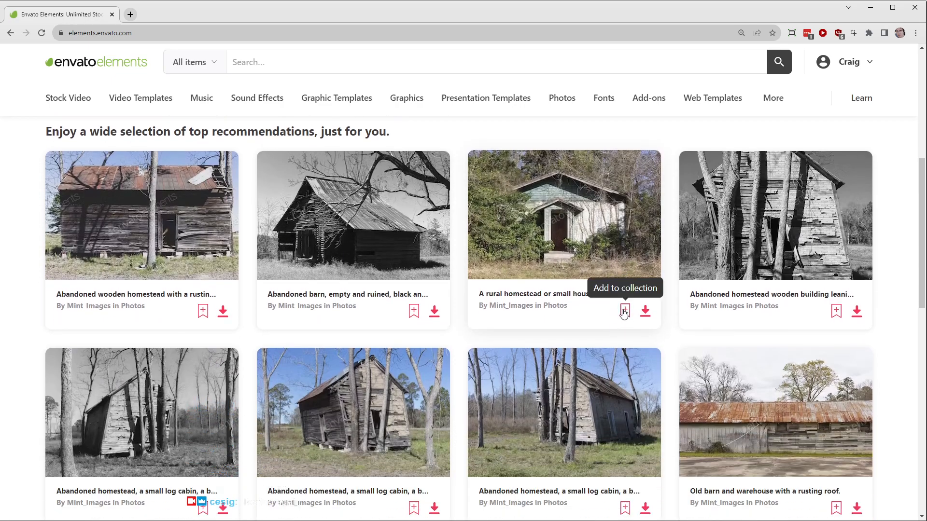
scroll(619, 342, down, 5)
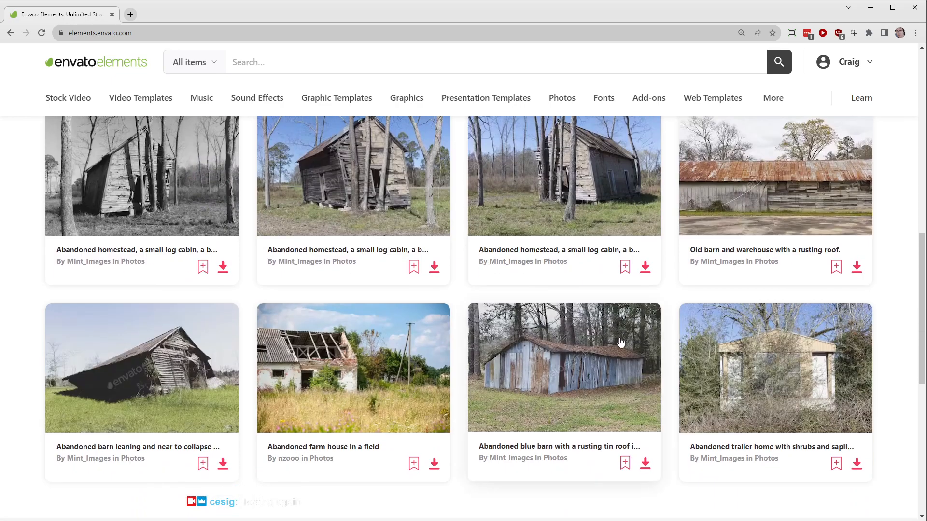
scroll(621, 342, down, 5)
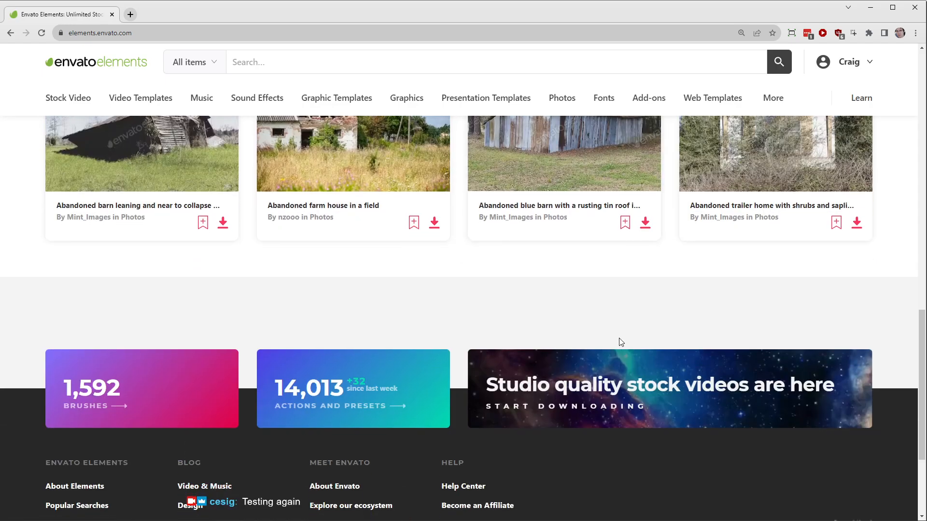
scroll(621, 343, up, 6)
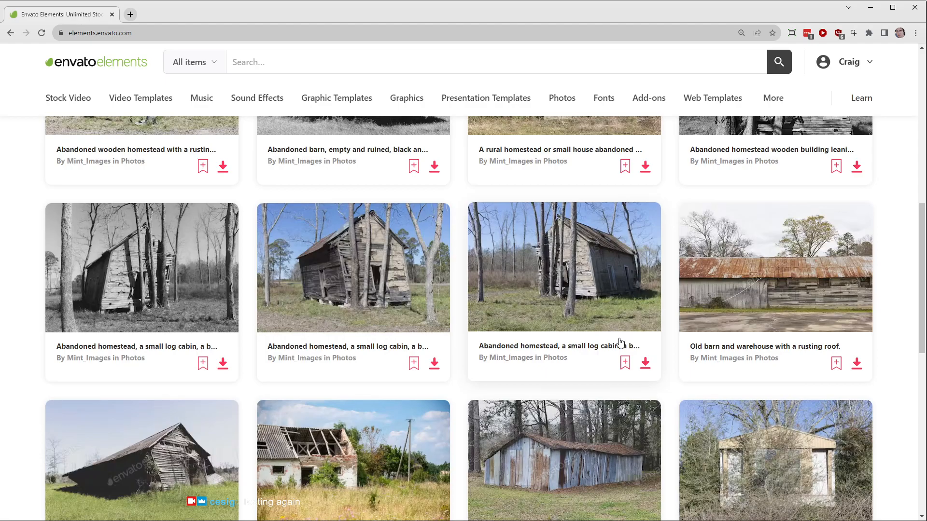
scroll(621, 342, up, 5)
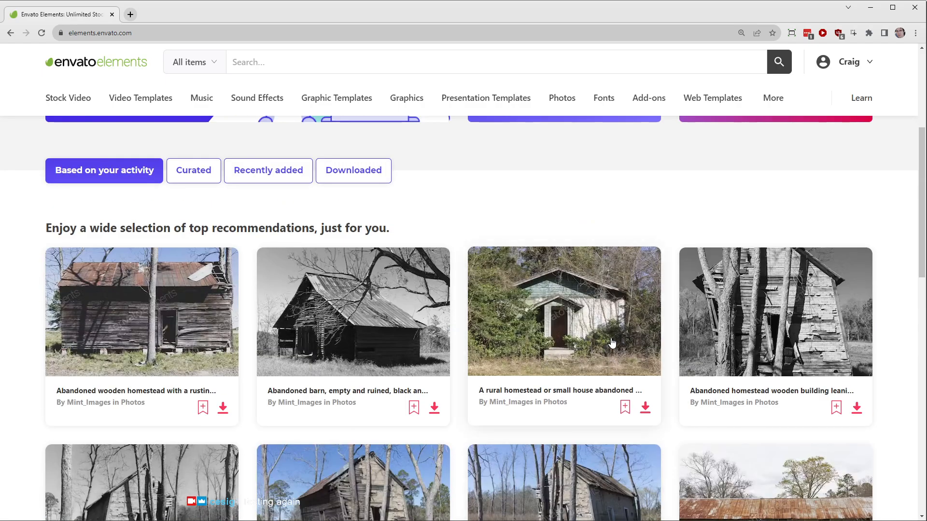
scroll(604, 338, up, 4)
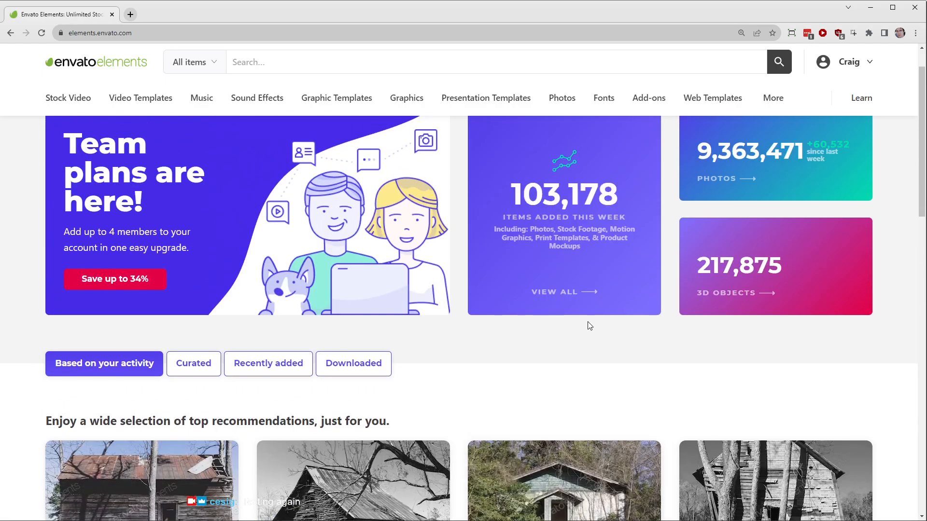
scroll(590, 325, down, 3)
scroll(563, 312, down, 4)
scroll(563, 313, down, 6)
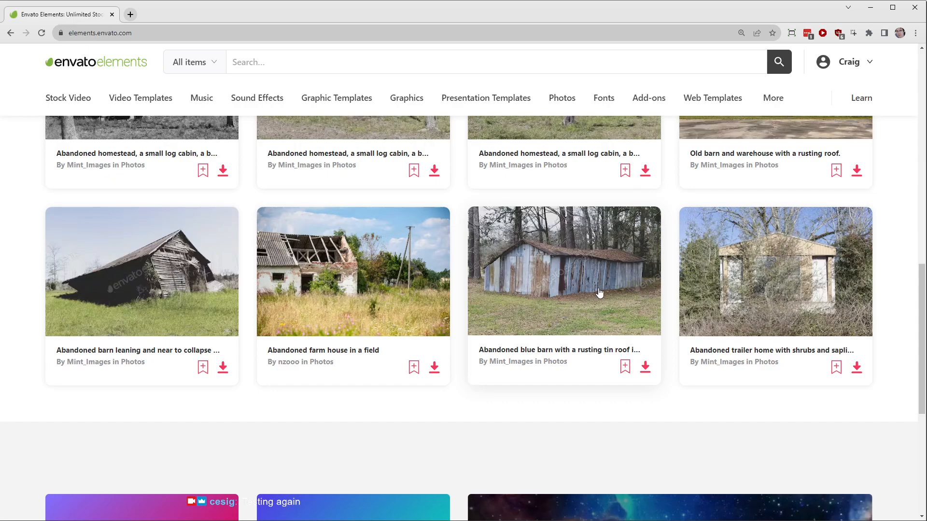
scroll(565, 302, up, 7)
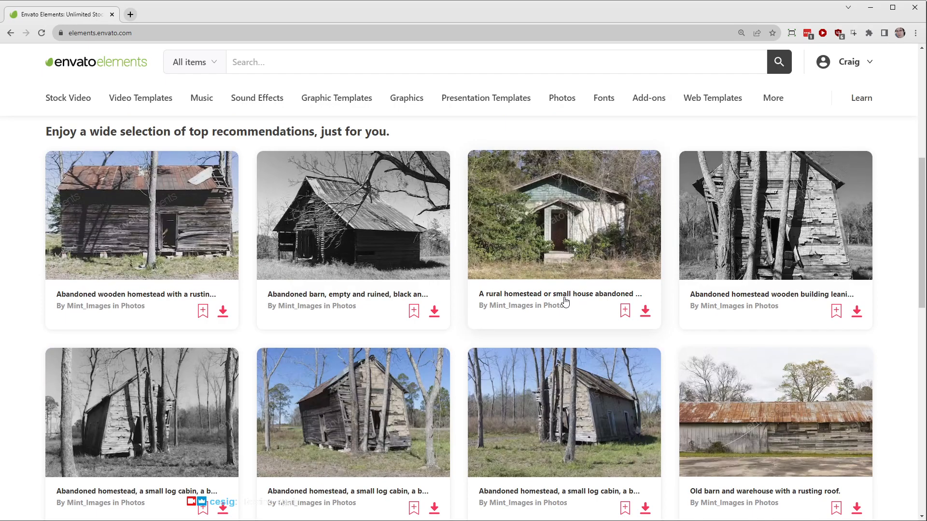
scroll(619, 276, up, 6)
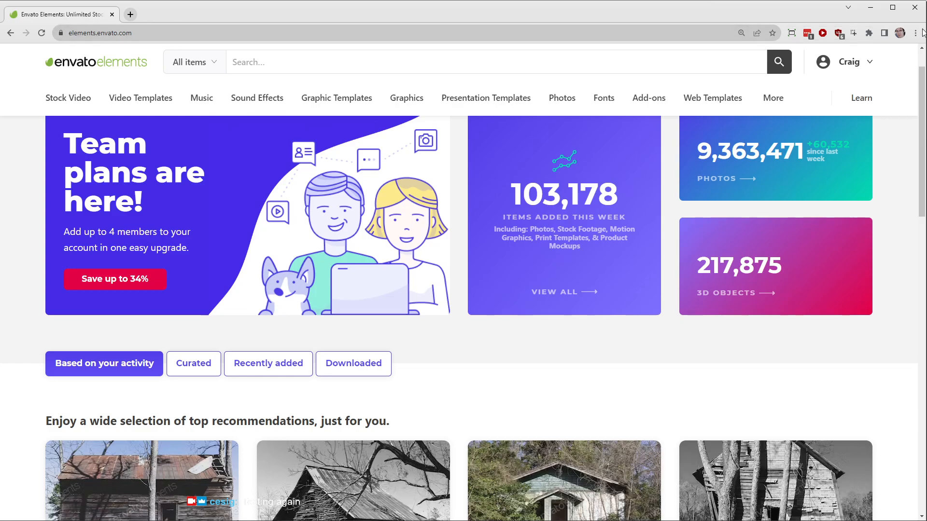
click(872, 11)
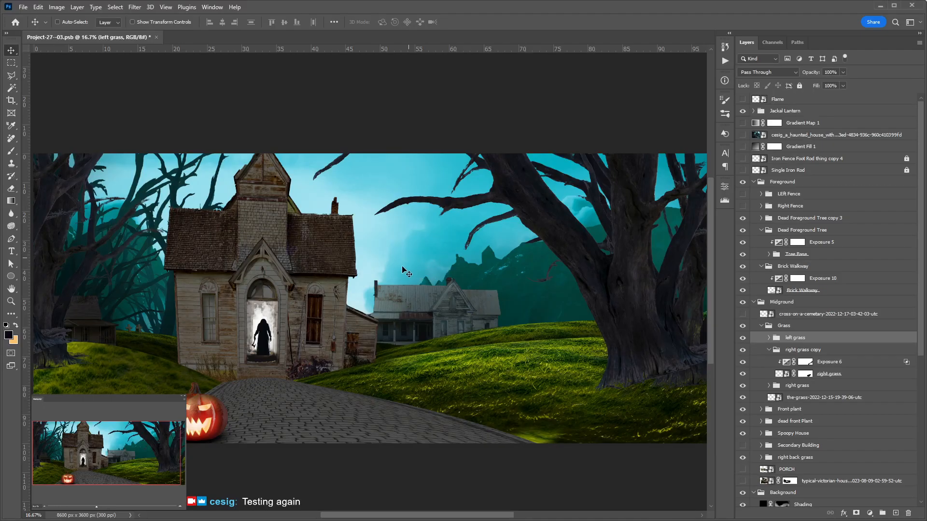
drag(267, 325, 283, 327)
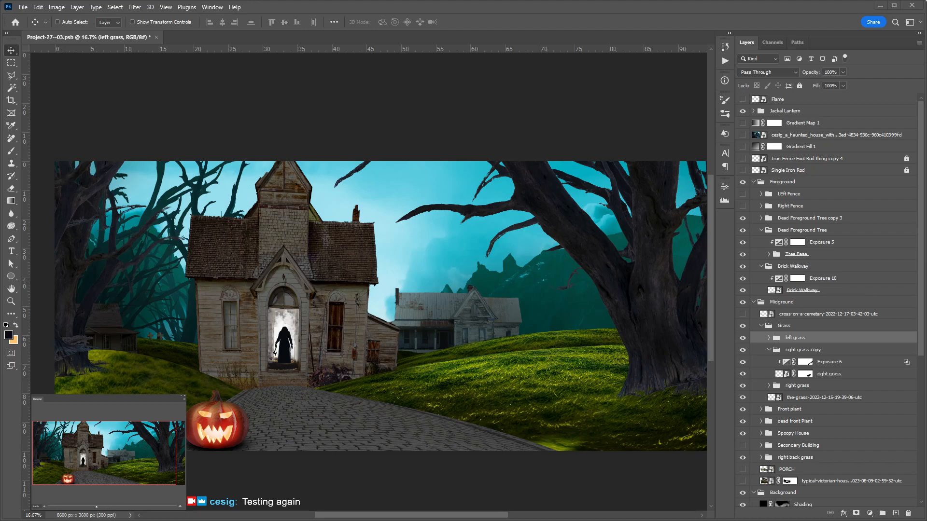
Step: Switch to Envato Elements, search for "dormer" and limit the results to photos
key(alt+Tab)
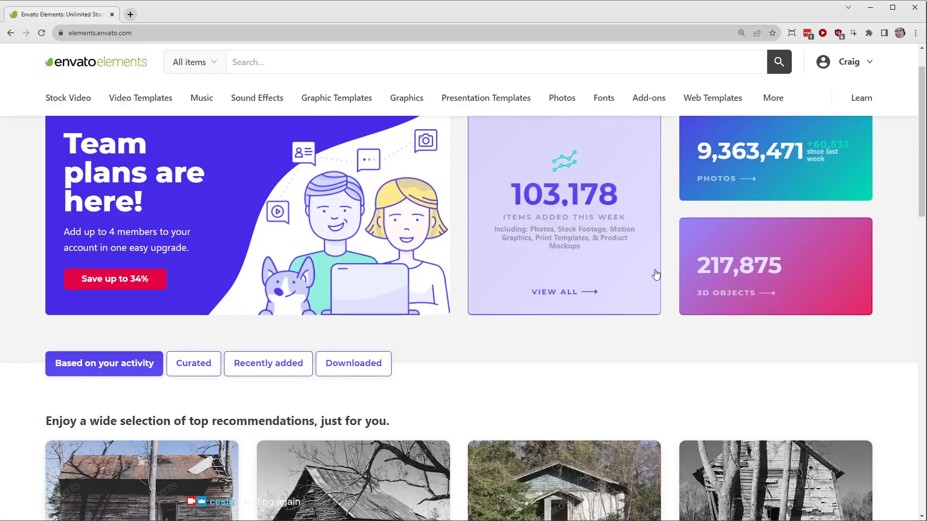
click(274, 60)
text(dormer)
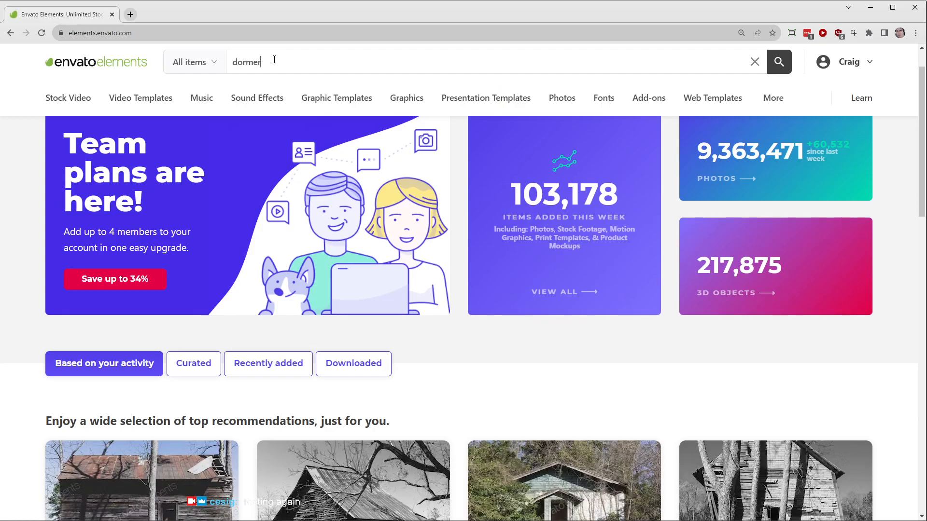
key(Return)
click(196, 66)
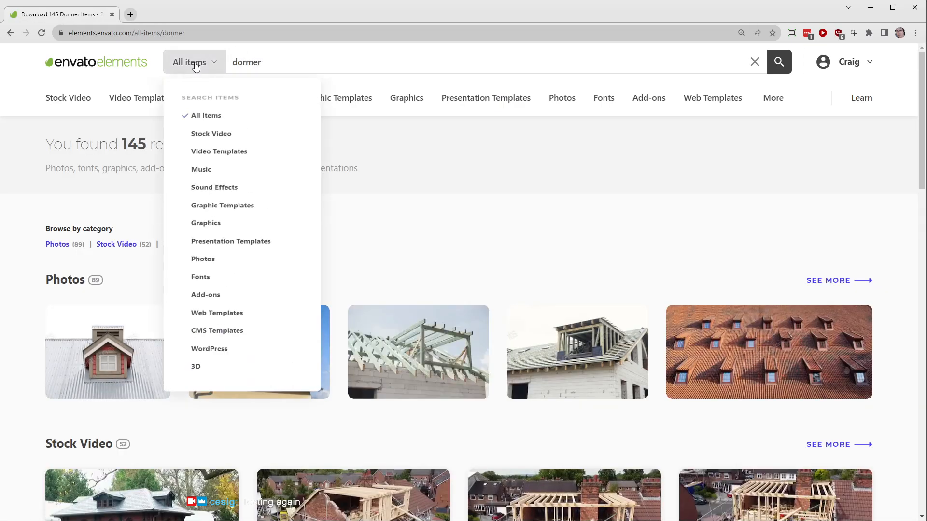
click(834, 283)
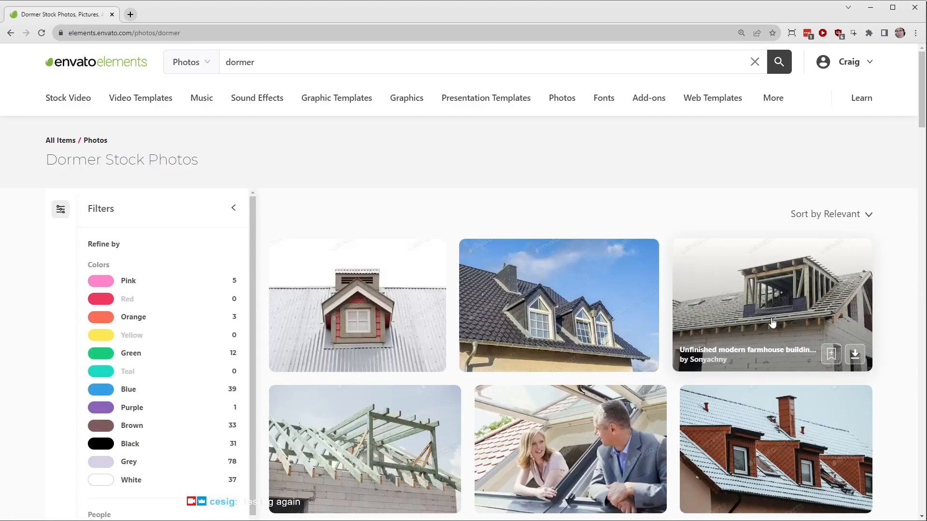
Step: Look through the first page of dormer stock photos for a roof dormer suitable for the haunted house
scroll(737, 292, down, 7)
scroll(706, 276, down, 5)
scroll(706, 270, down, 2)
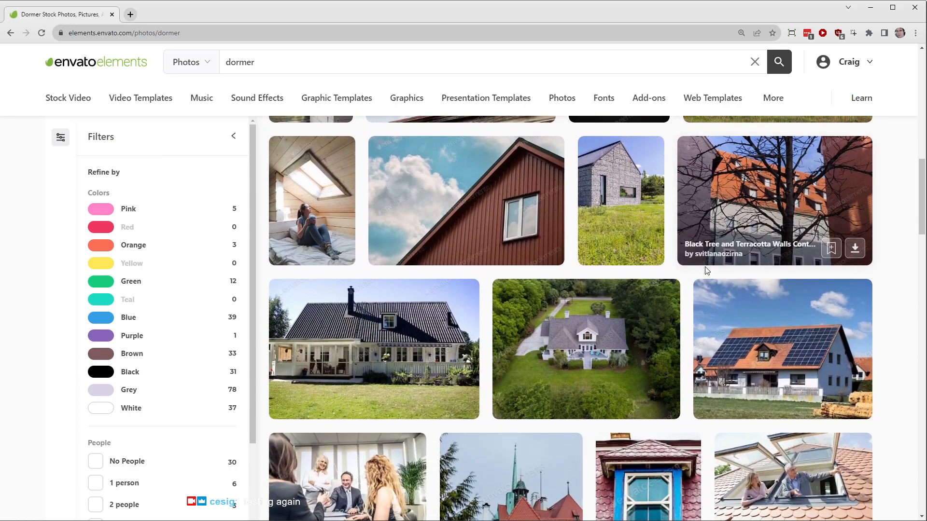
scroll(592, 300, down, 4)
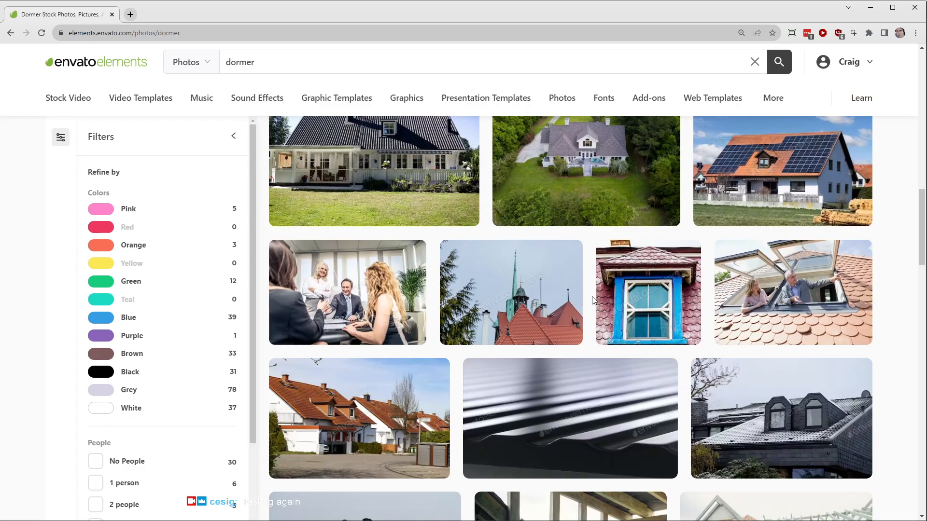
scroll(593, 301, down, 7)
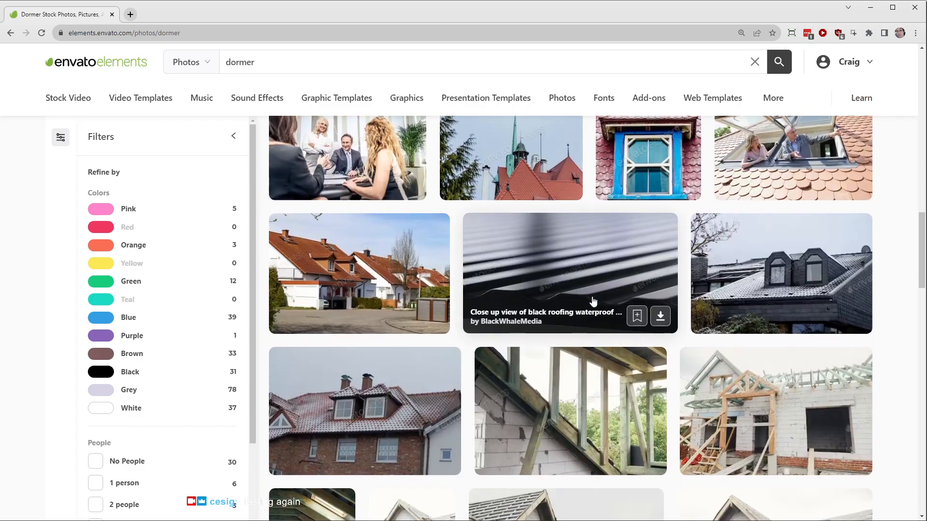
scroll(593, 302, down, 11)
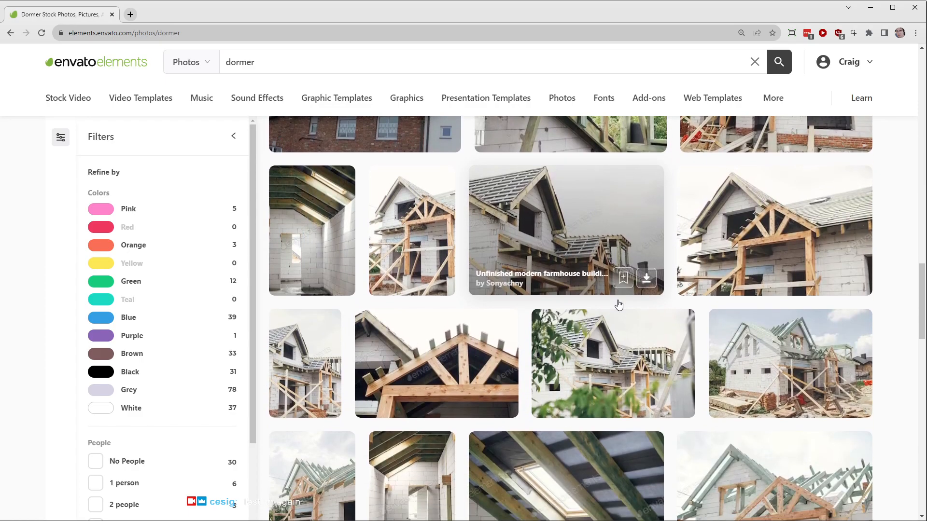
scroll(619, 304, down, 1)
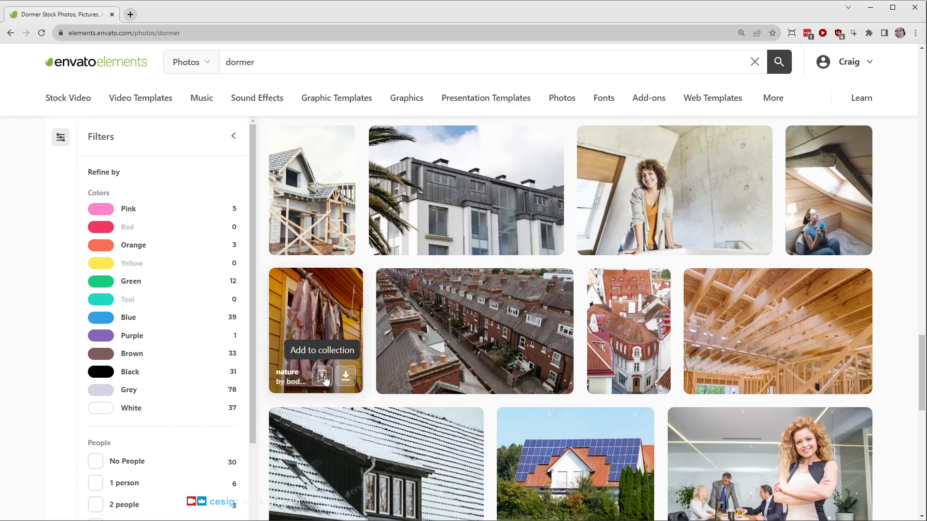
scroll(362, 350, down, 4)
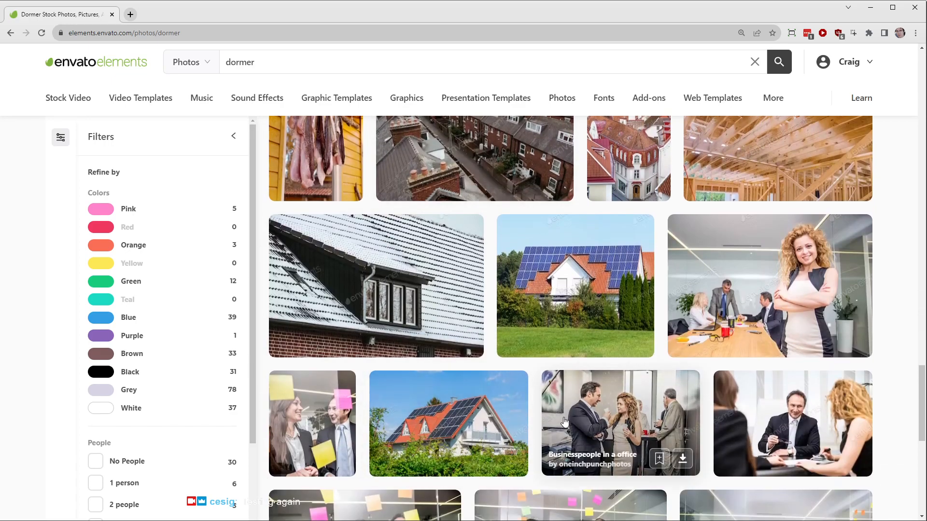
scroll(564, 421, down, 5)
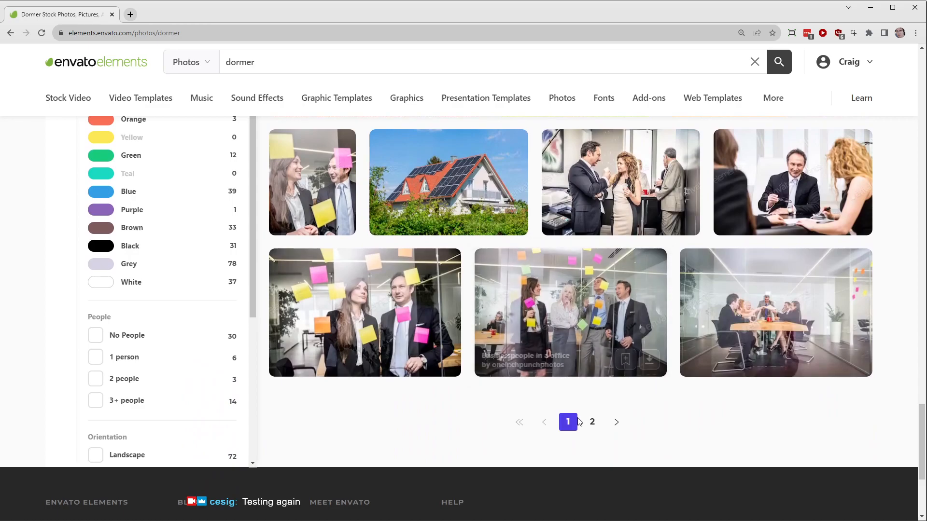
Step: Look through the second page of dormer stock photos for a roof dormer suitable for the haunted house
click(592, 422)
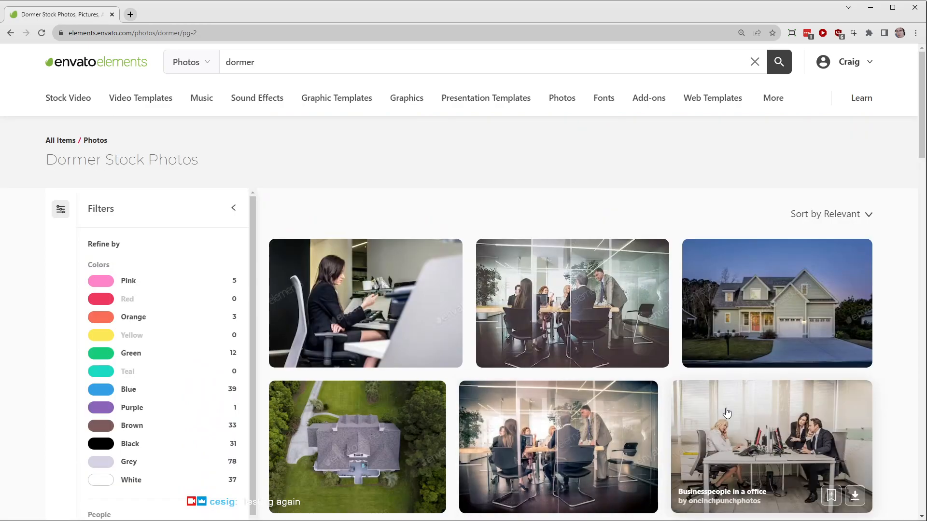
scroll(727, 414, down, 7)
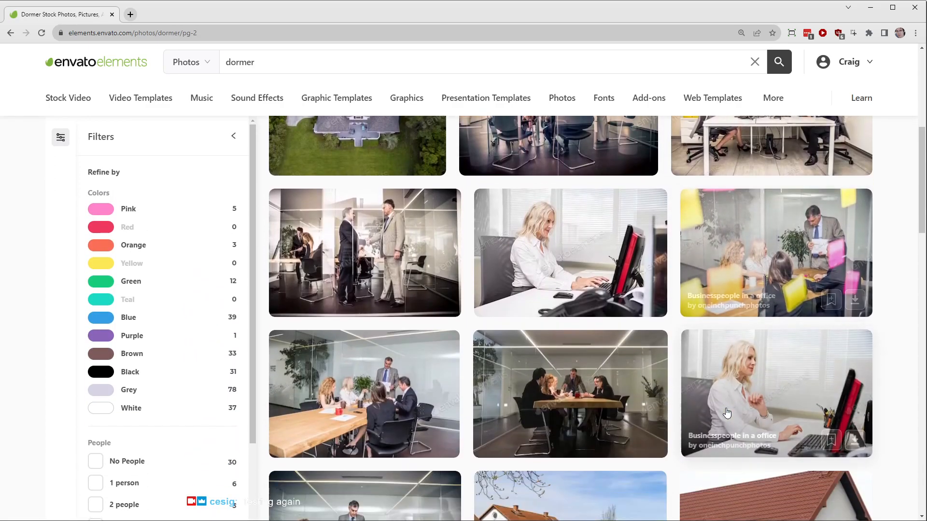
scroll(727, 413, down, 2)
scroll(727, 413, down, 3)
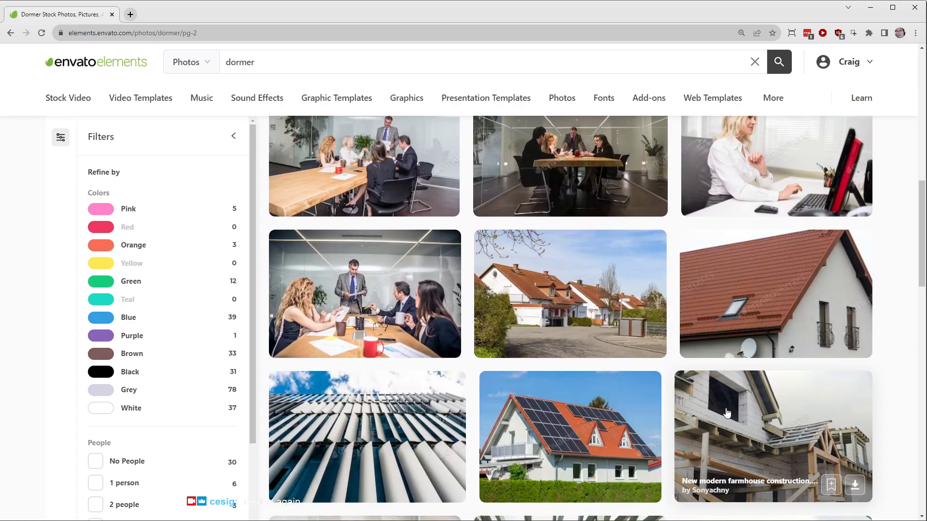
scroll(726, 413, down, 8)
scroll(725, 408, down, 7)
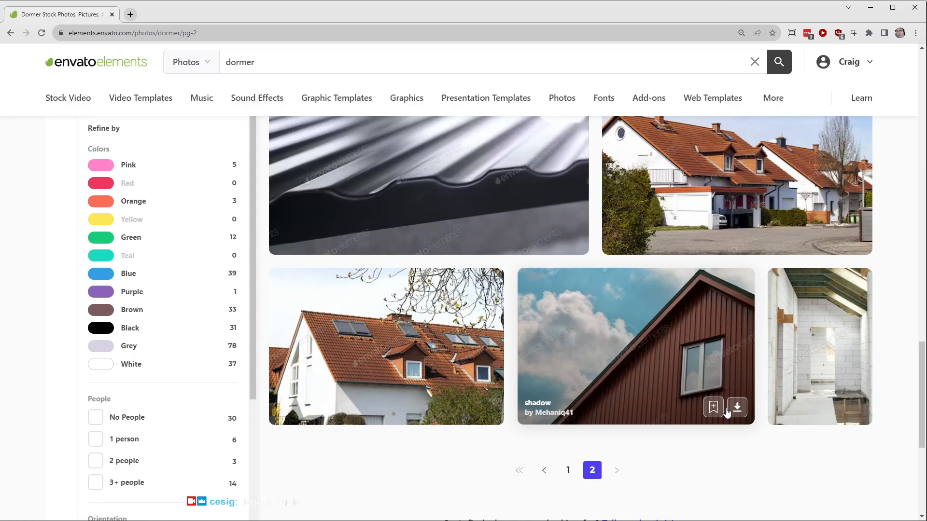
scroll(665, 384, up, 5)
scroll(673, 384, down, 6)
scroll(715, 350, up, 9)
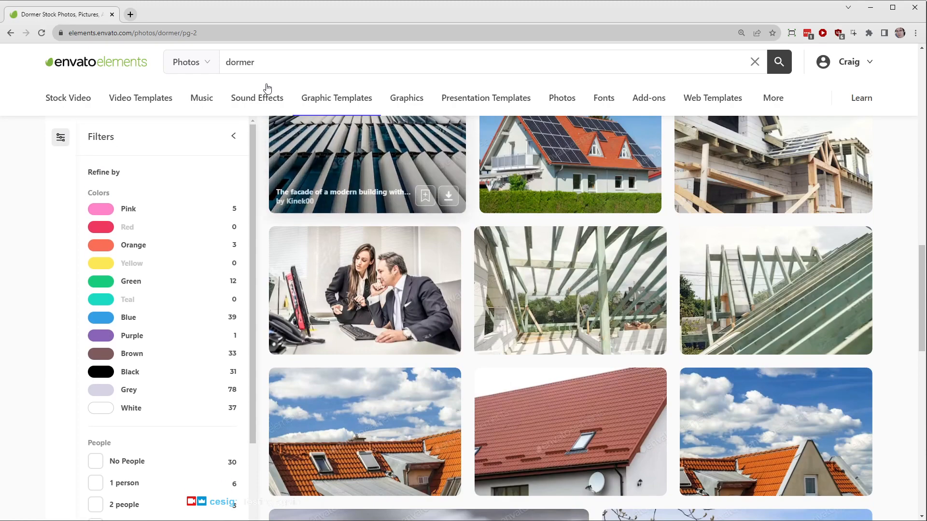
Step: Search the photos for "decrepit house" and open the derelict grassland house and the abandoned prairie house with fence in separate tabs
double_click(240, 64)
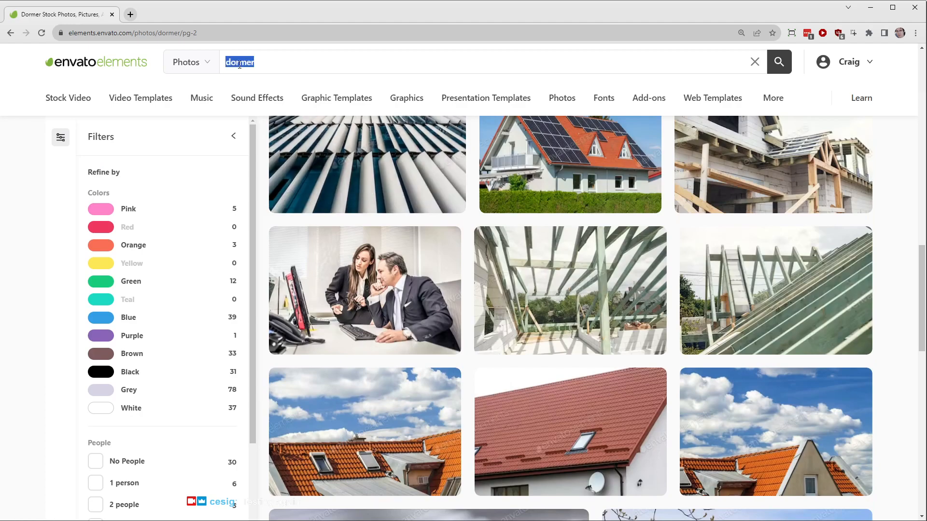
text(decrepit house)
key(Return)
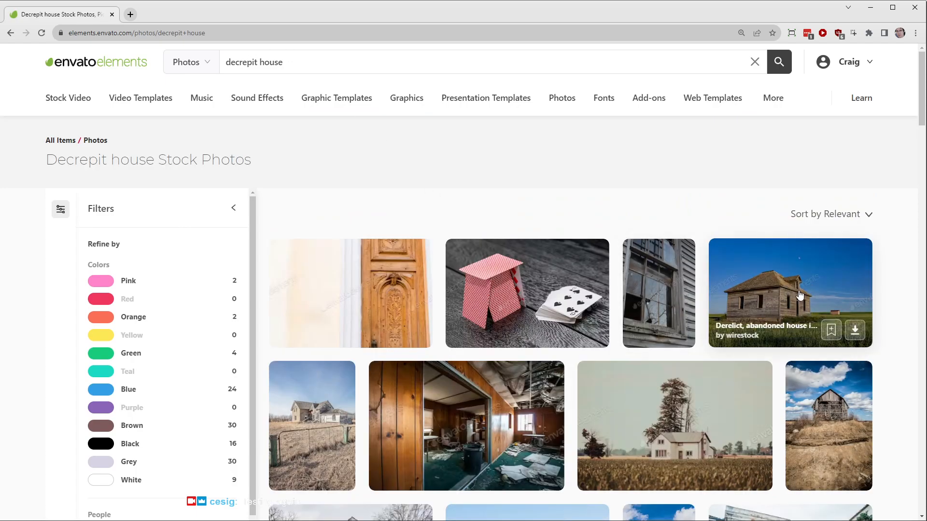
middle_click(798, 290)
middle_click(331, 420)
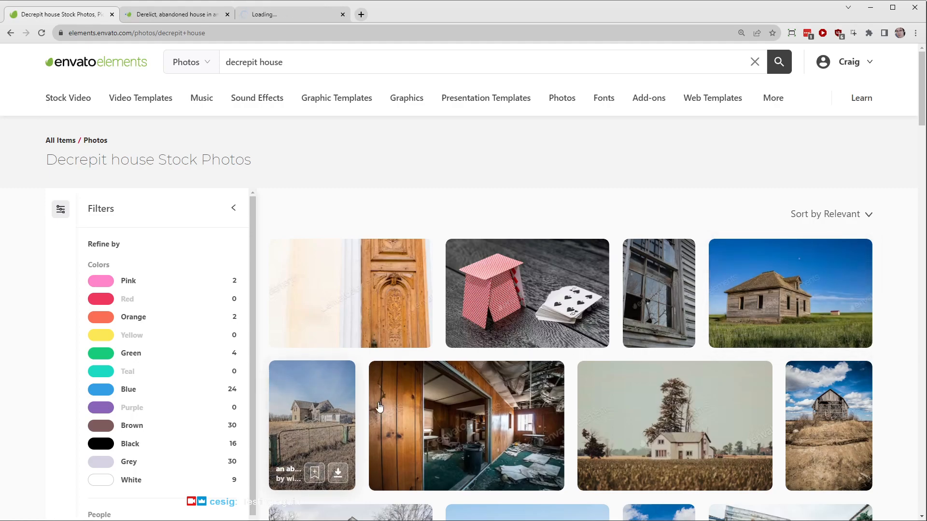
Step: Look through all the decrepit house photos and the similar photos below them for more usable buildings
scroll(619, 405, down, 2)
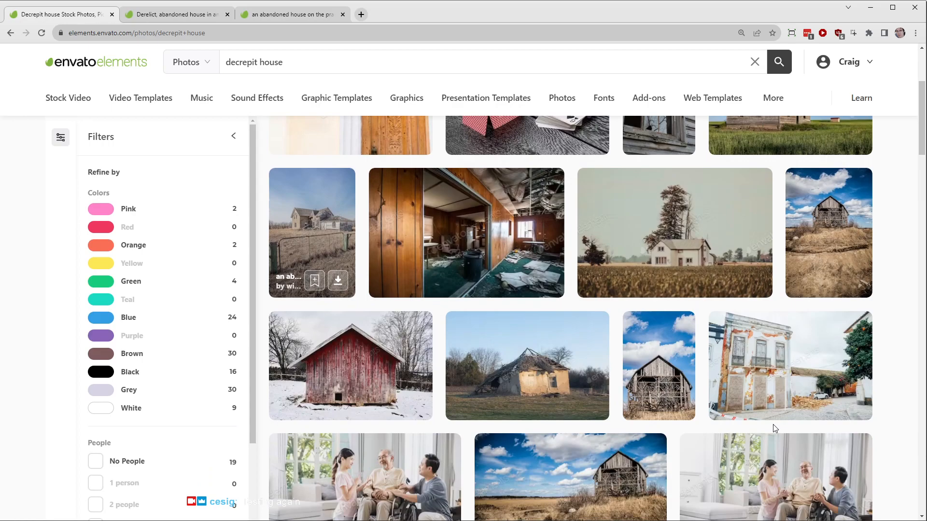
scroll(810, 389, down, 1)
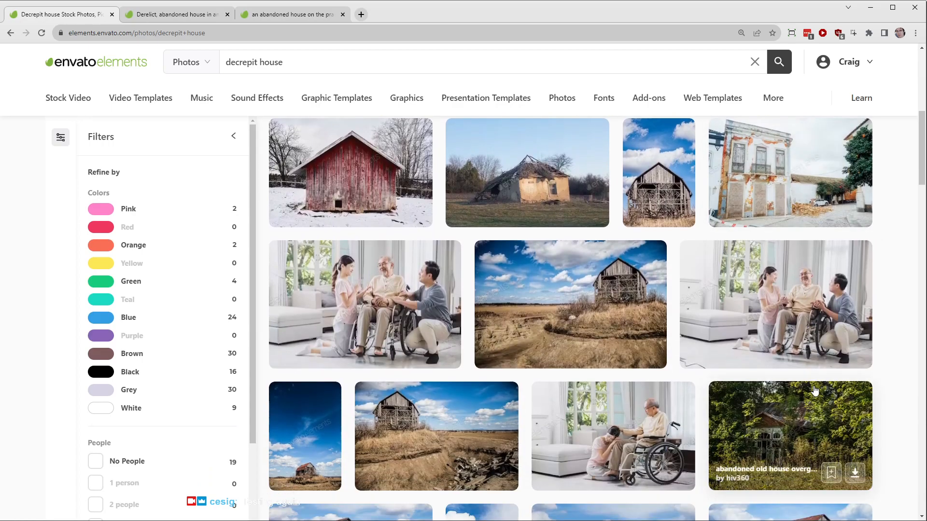
scroll(810, 400, down, 4)
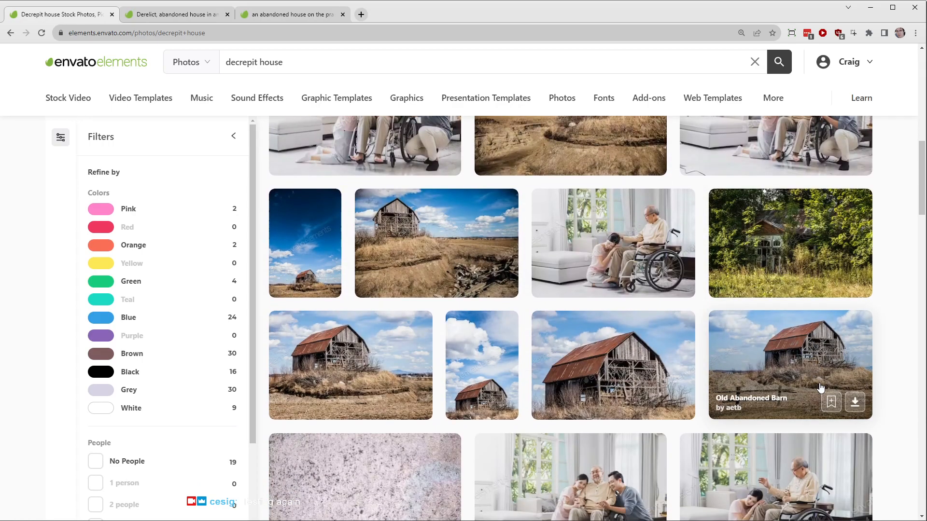
scroll(816, 387, down, 7)
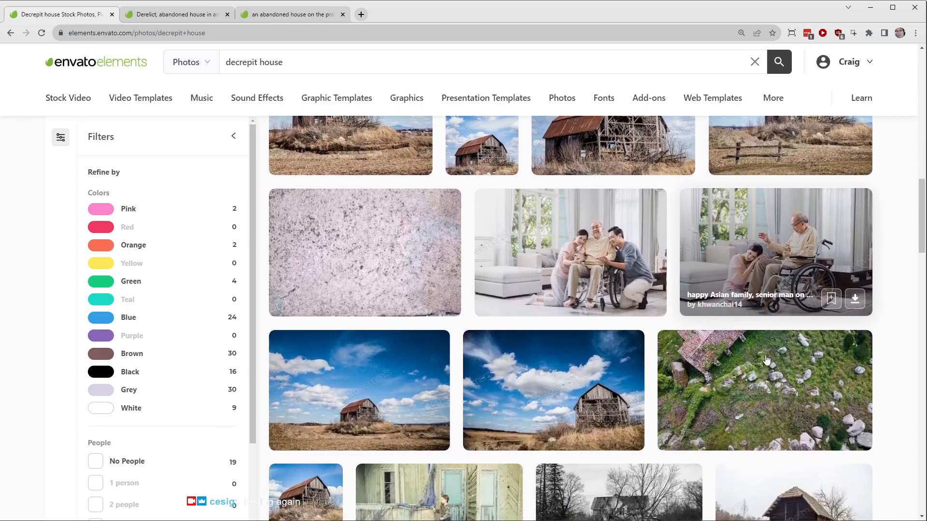
scroll(767, 361, down, 2)
scroll(773, 366, down, 4)
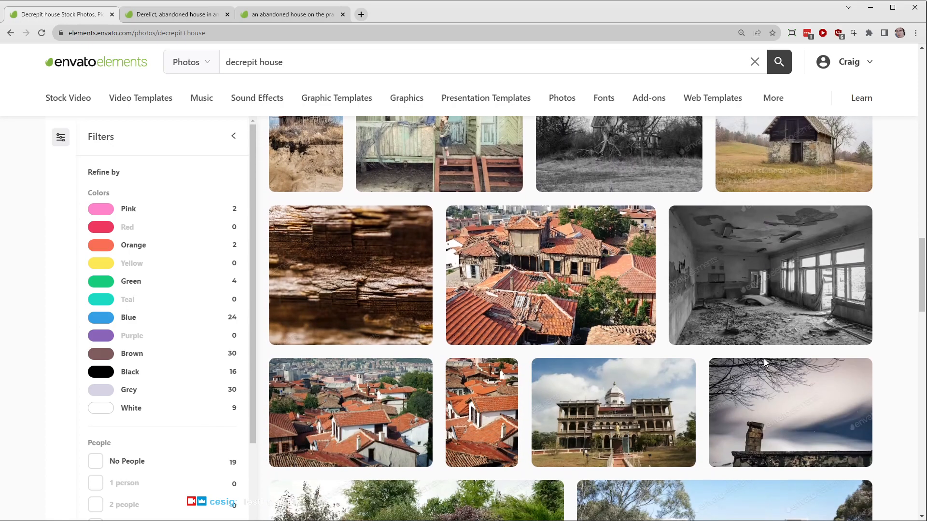
scroll(871, 405, down, 5)
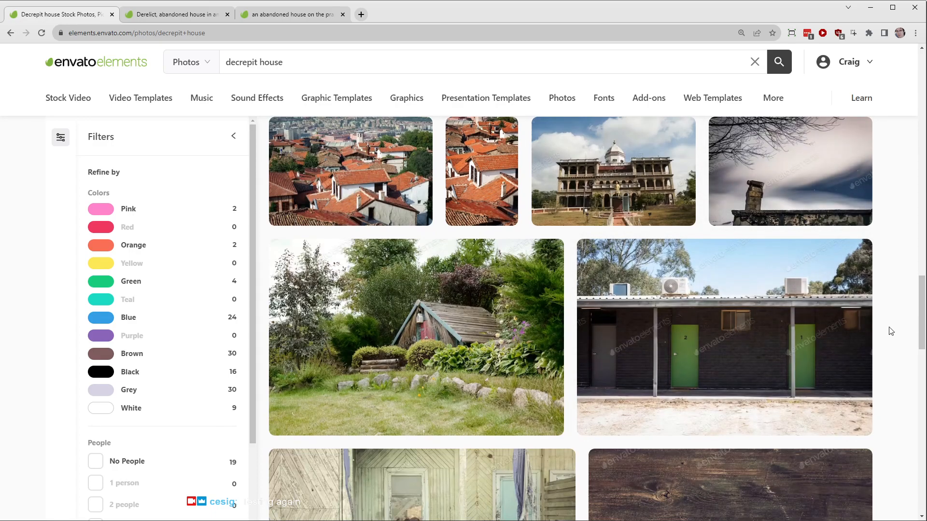
scroll(891, 331, down, 2)
scroll(890, 323, down, 6)
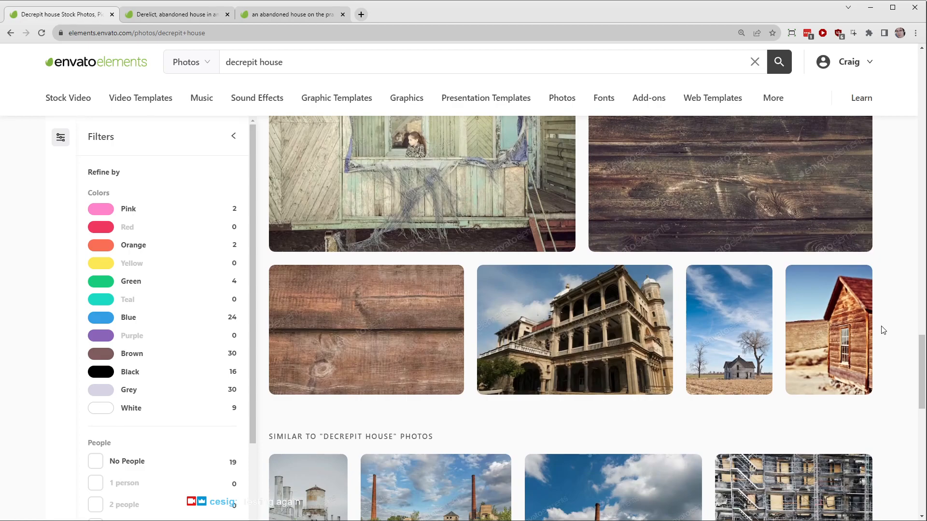
scroll(879, 337, down, 5)
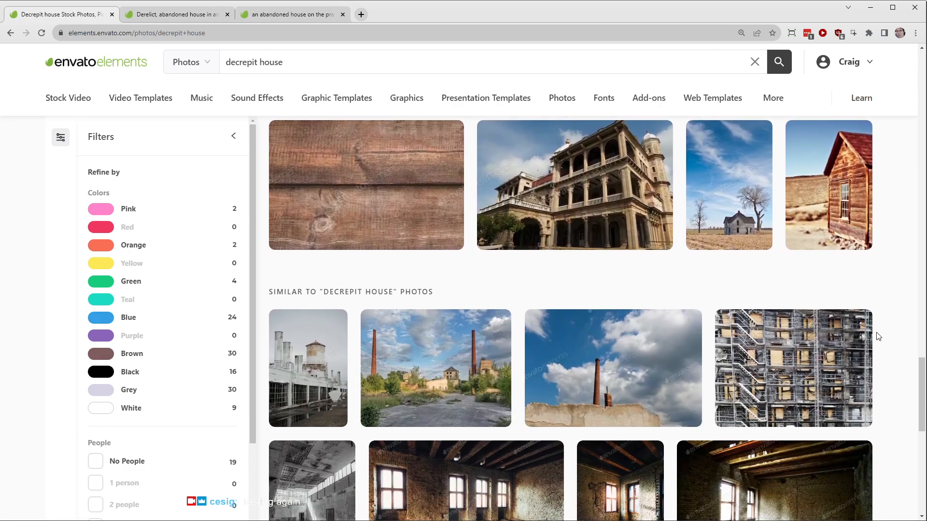
scroll(878, 337, down, 3)
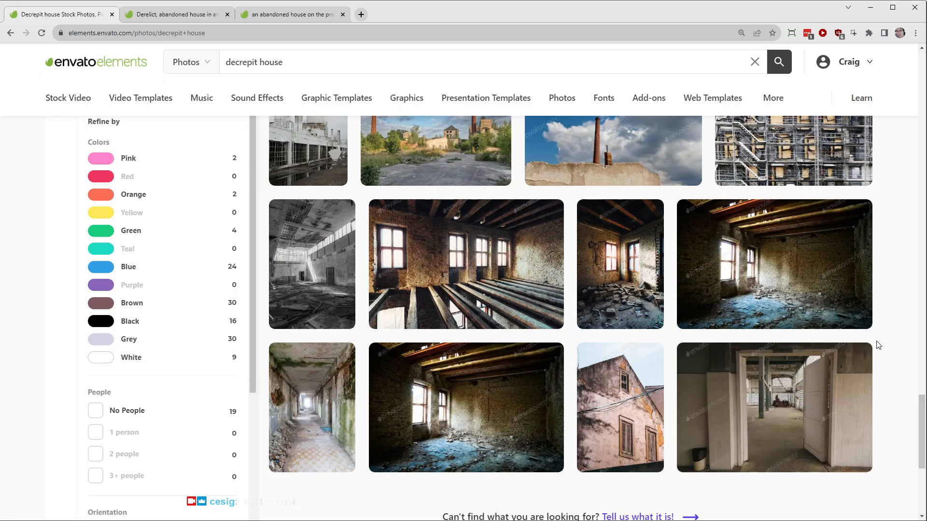
scroll(879, 343, down, 5)
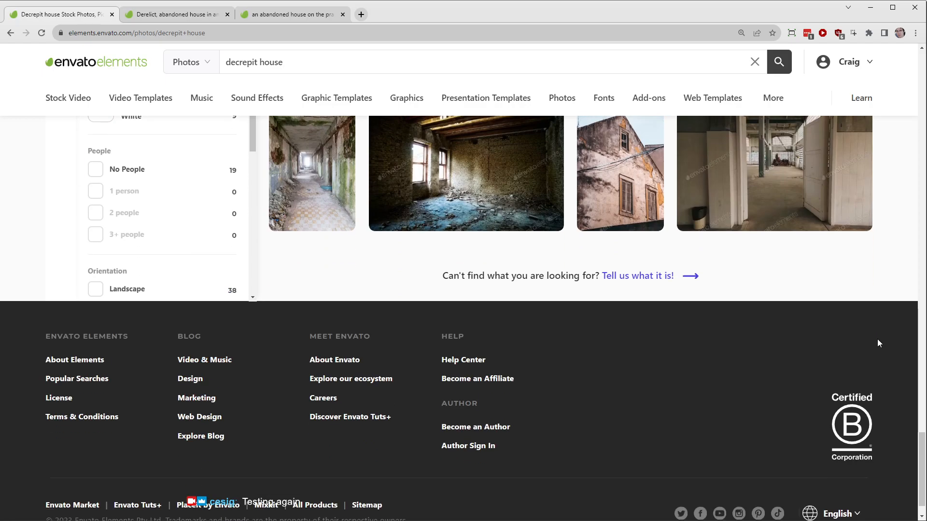
scroll(821, 290, up, 15)
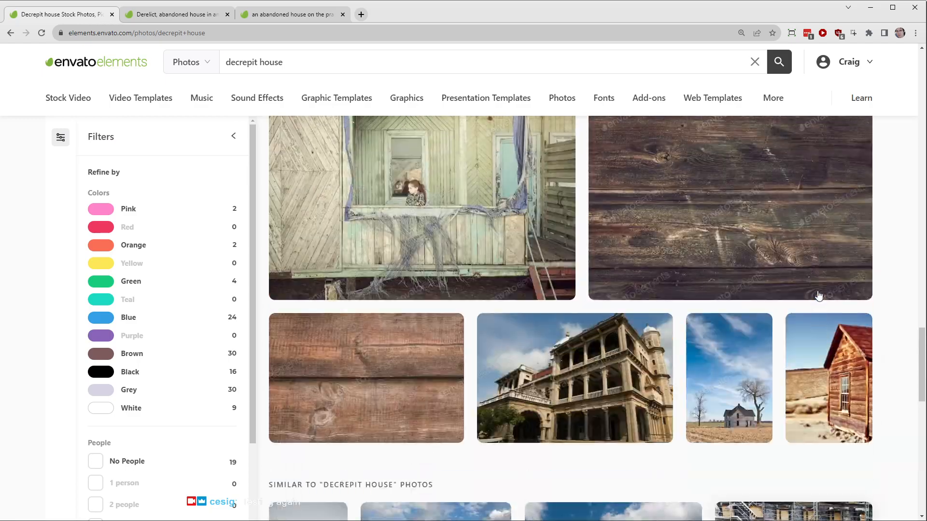
scroll(842, 385, up, 5)
scroll(843, 385, down, 5)
scroll(844, 385, up, 10)
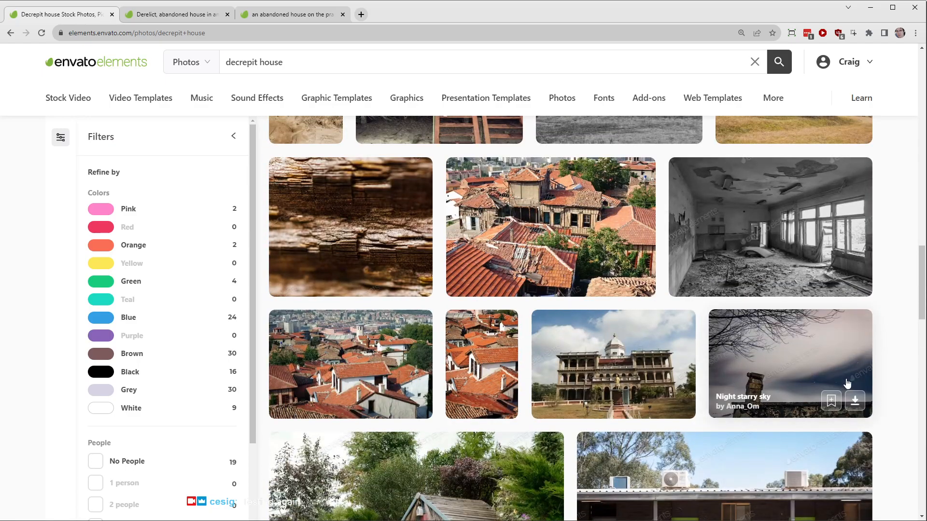
scroll(842, 365, up, 4)
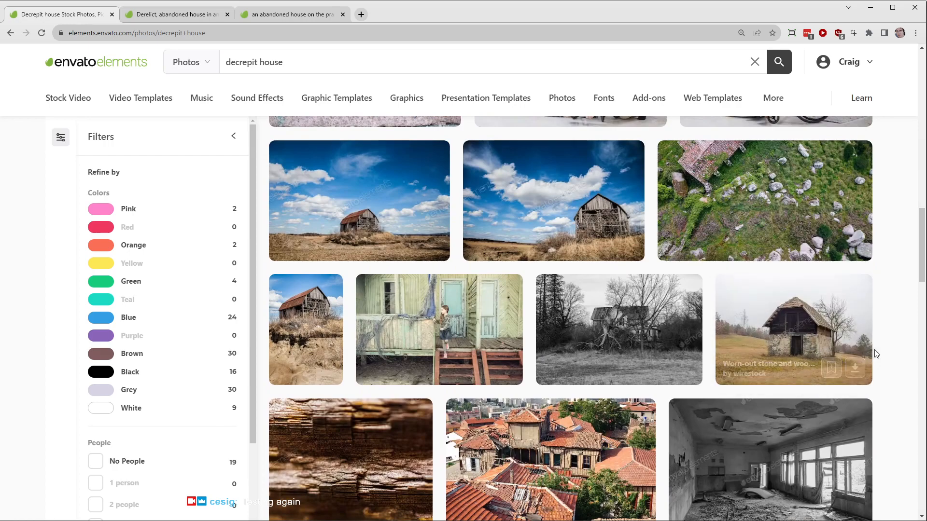
Step: Inspect the opened prairie house and derelict grassland house photos, including the similar photos suggested for the grassland house
click(292, 15)
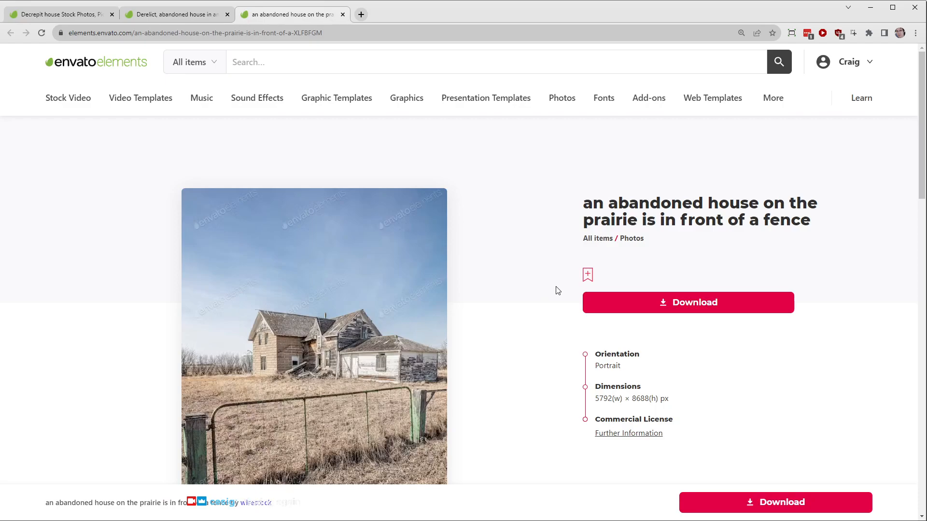
click(189, 14)
scroll(497, 317, down, 10)
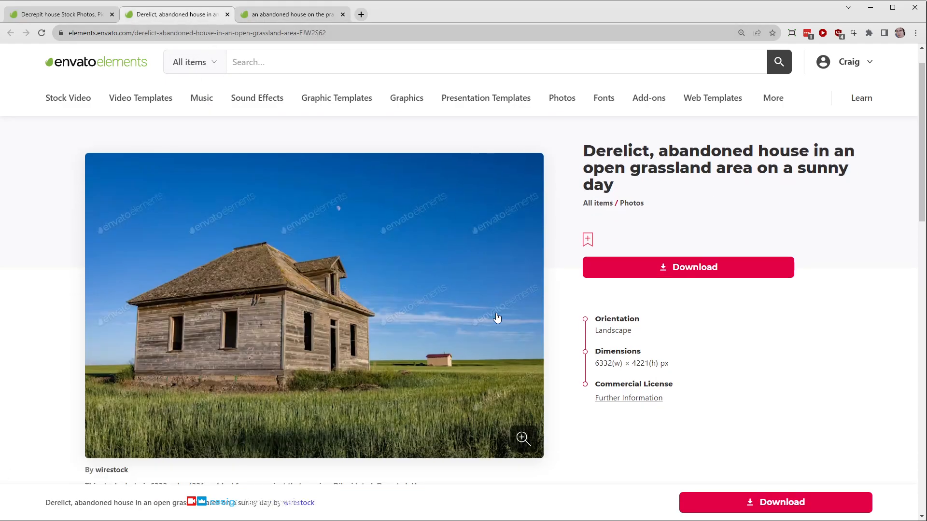
scroll(497, 317, down, 5)
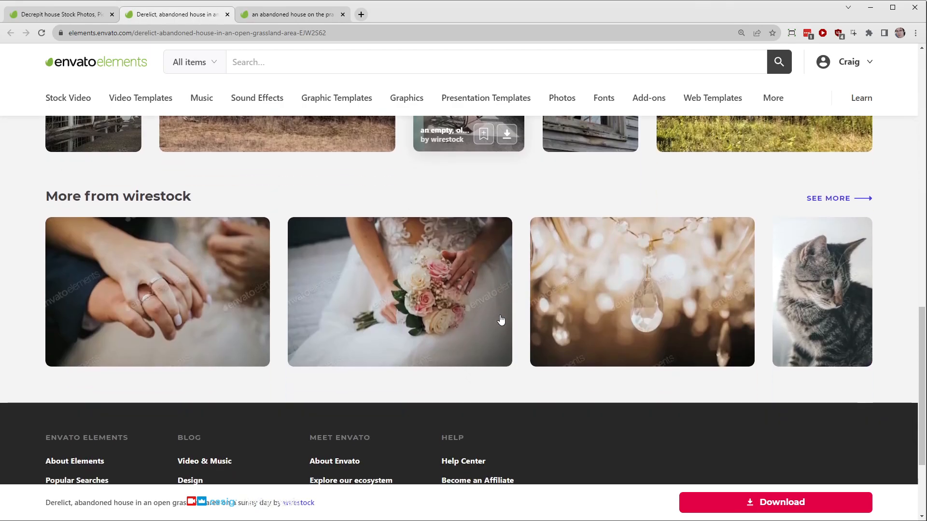
scroll(497, 316, up, 6)
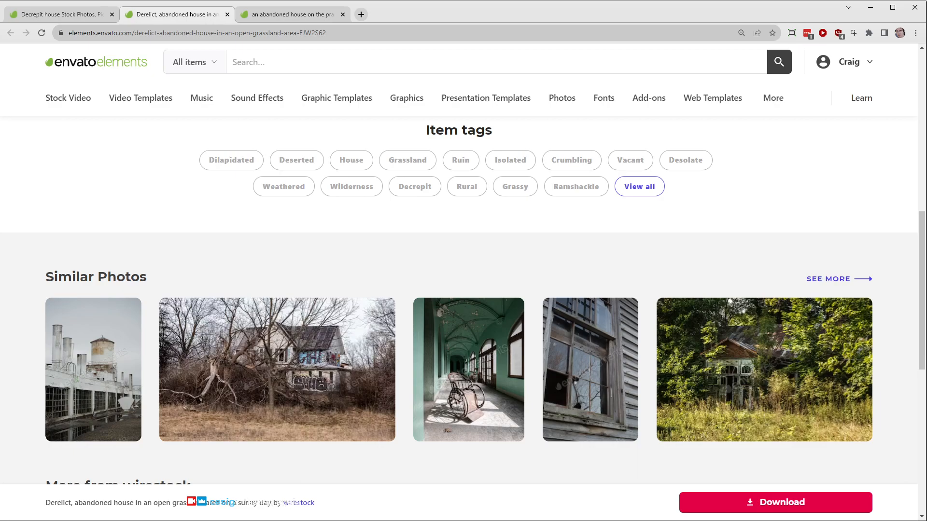
Step: Bring a small preview of the Photoshop composition over the browser and review the derelict grassland house photo alongside it
key(alt+Tab)
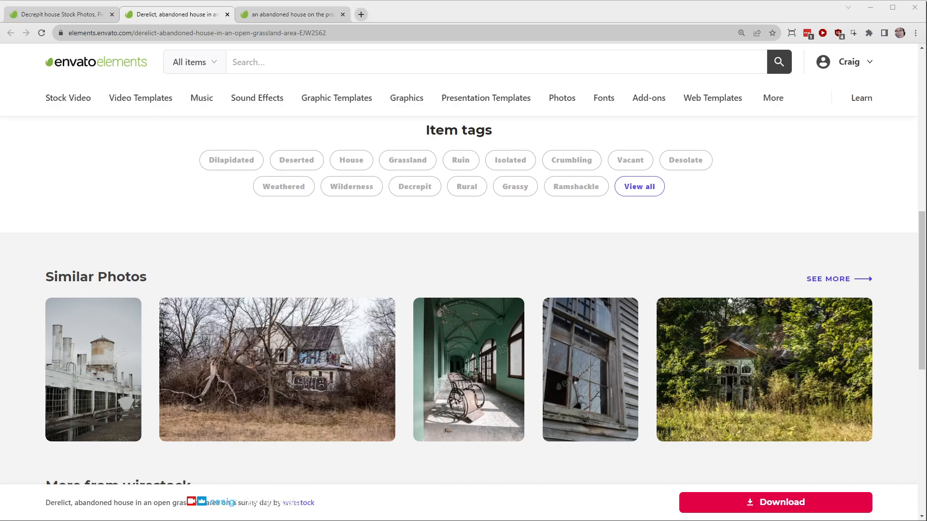
click(584, 253)
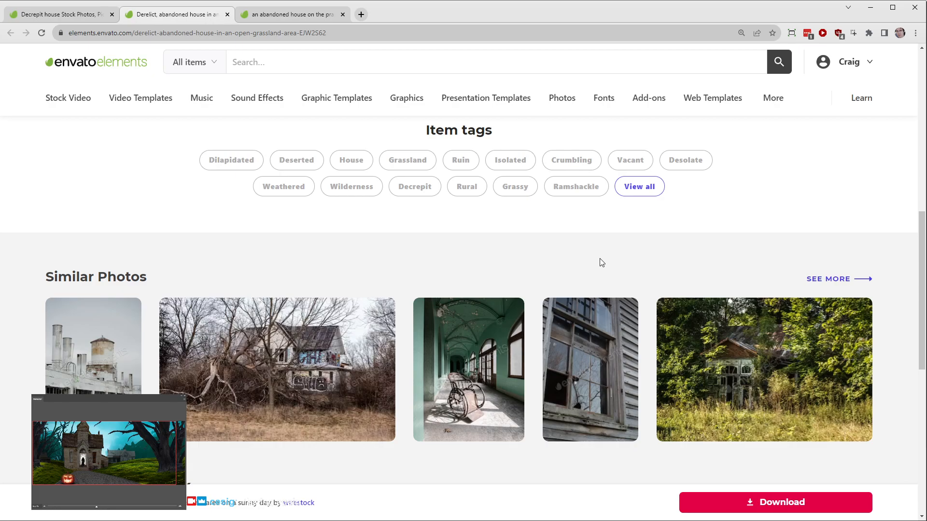
scroll(601, 263, down, 5)
scroll(598, 263, up, 7)
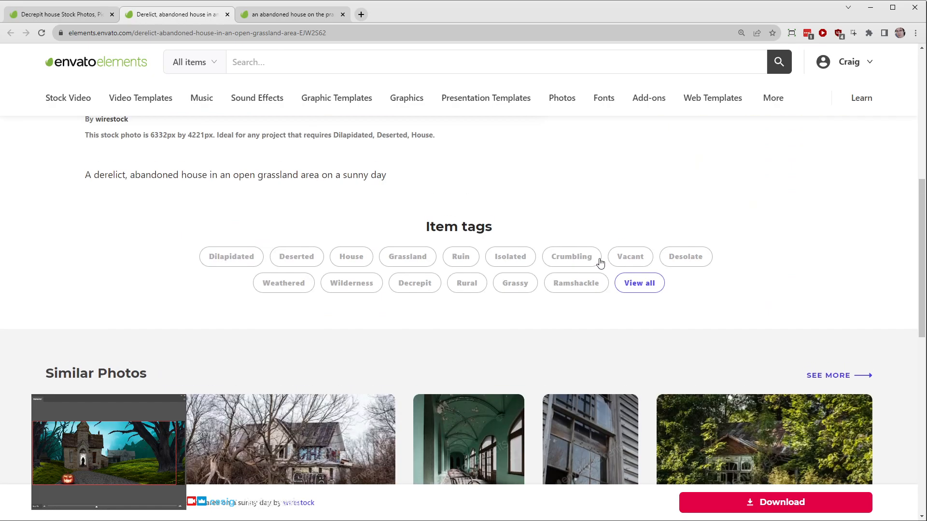
scroll(572, 270, up, 6)
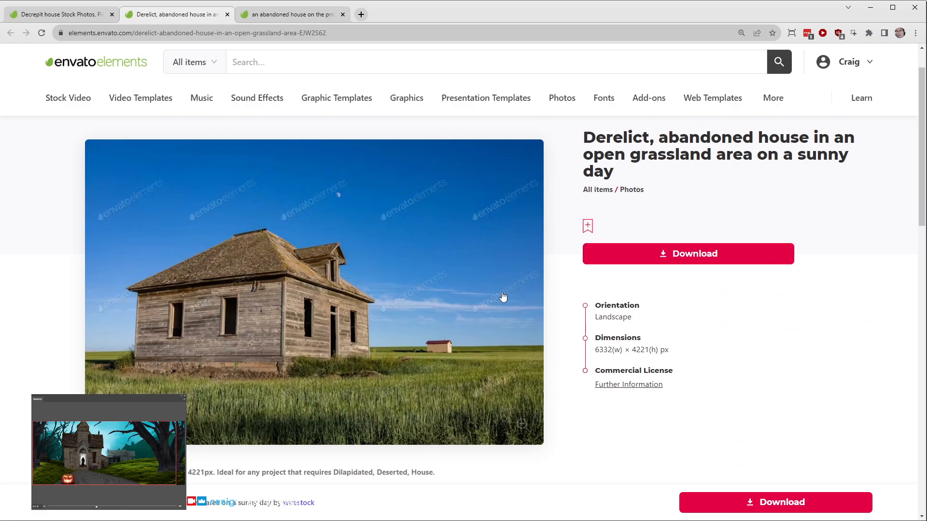
scroll(502, 296, down, 3)
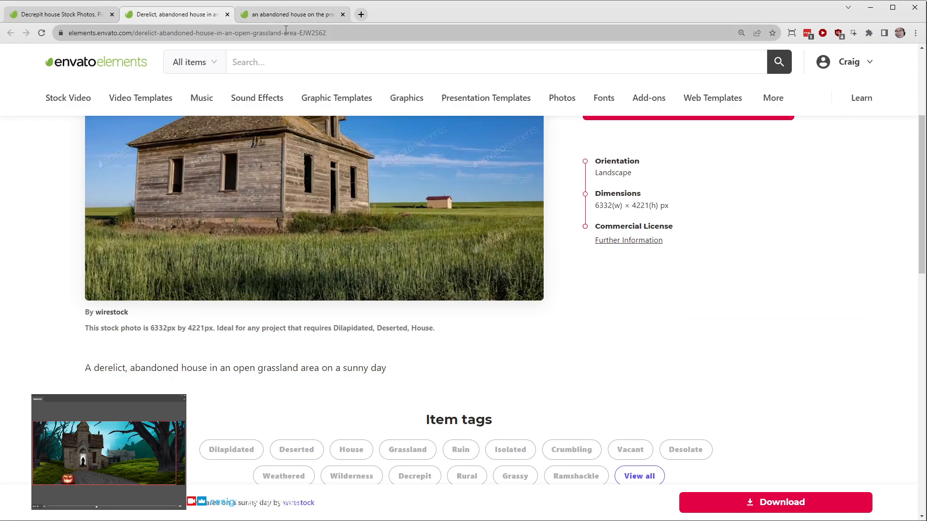
scroll(592, 335, up, 3)
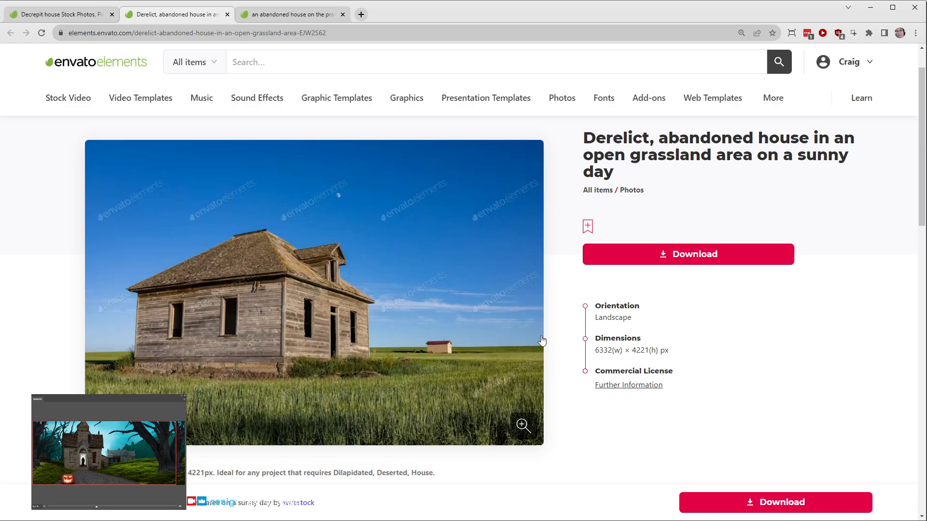
scroll(555, 353, up, 1)
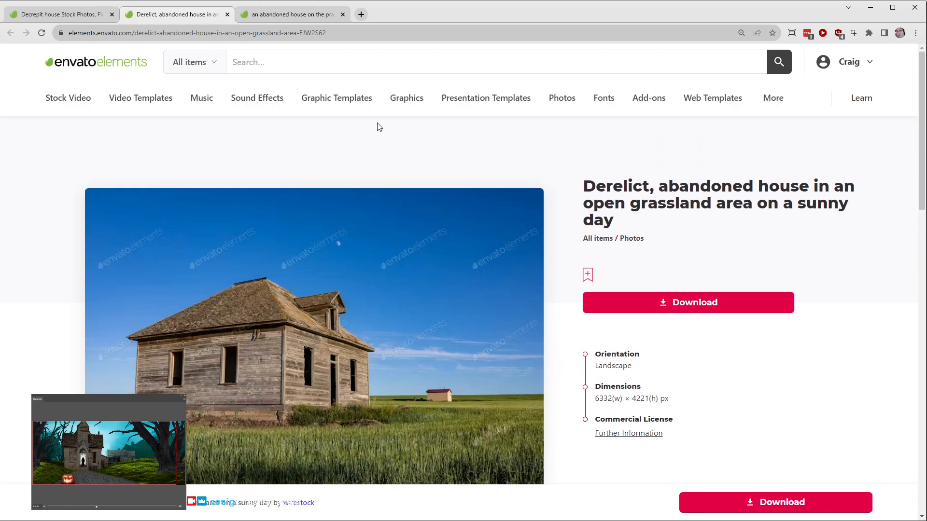
Step: Show the full list of photos similar to the abandoned prairie house with the fence and look through it
click(307, 15)
scroll(531, 275, down, 12)
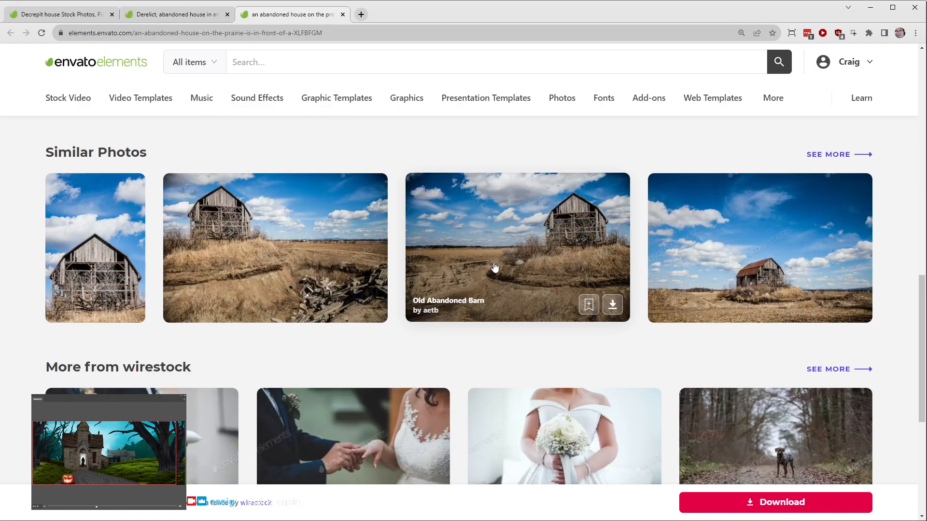
click(828, 155)
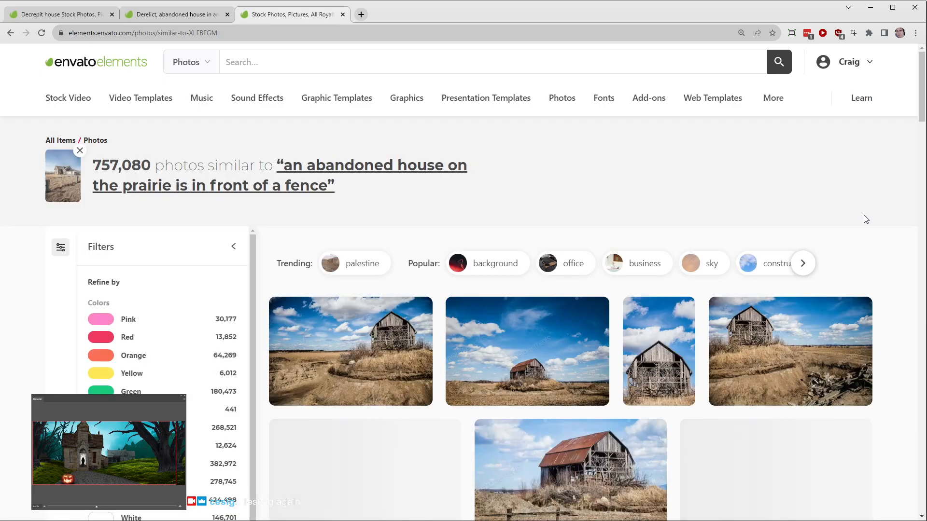
scroll(885, 234, down, 10)
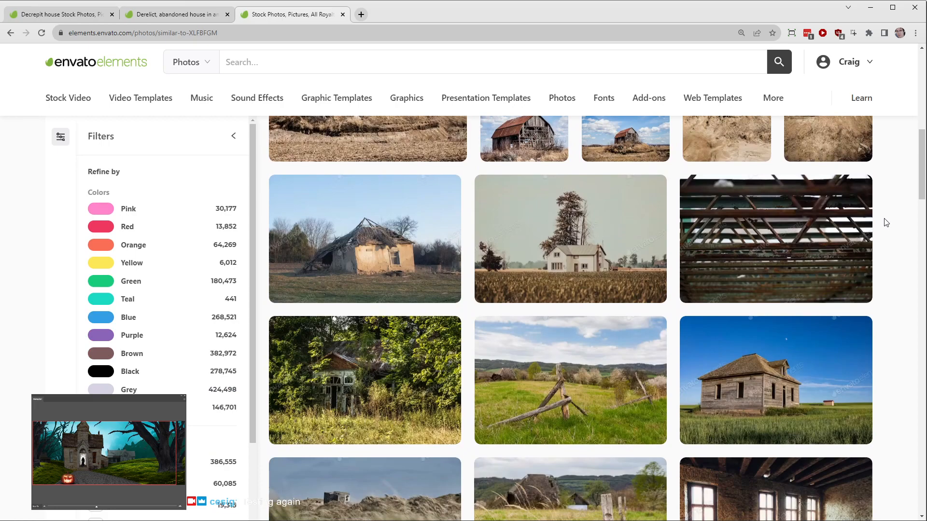
Step: Look through the first page of photos similar to the abandoned prairie house and open the lonely gray house photo in a background tab
scroll(887, 223, down, 8)
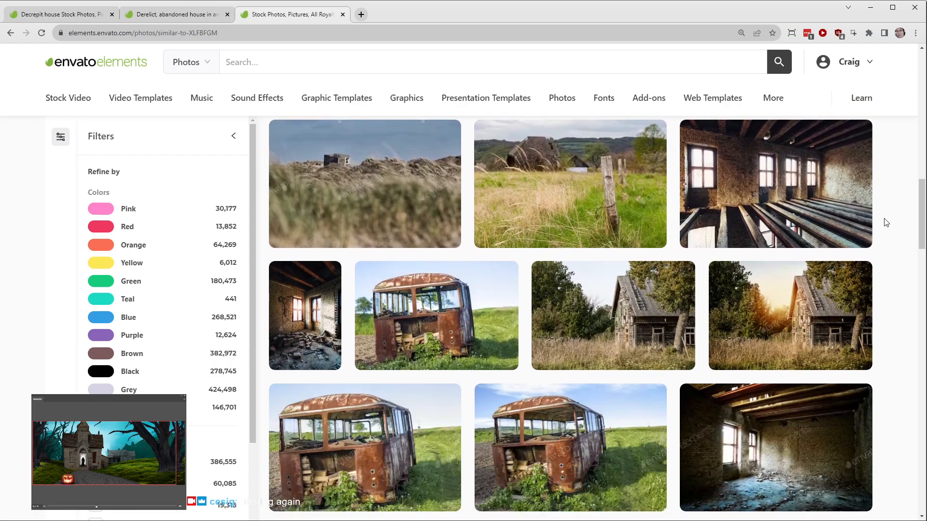
scroll(886, 222, down, 3)
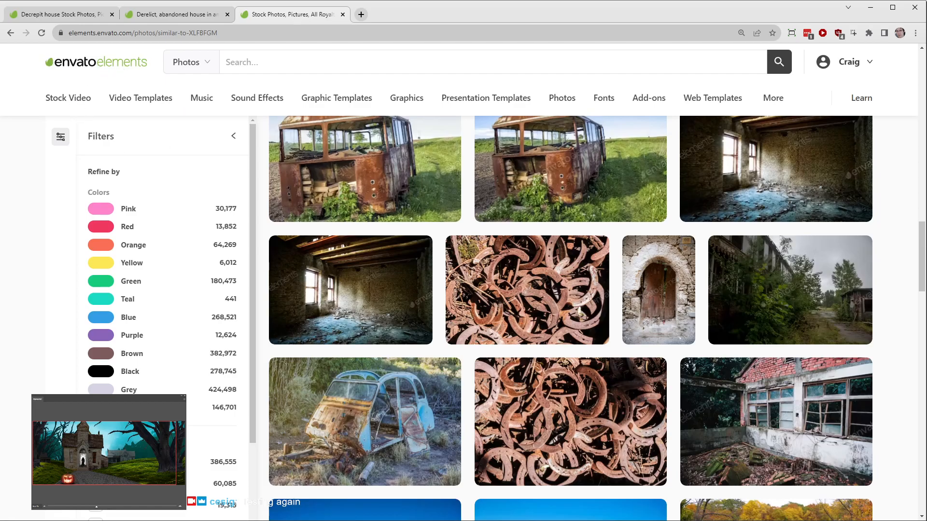
scroll(883, 303, down, 4)
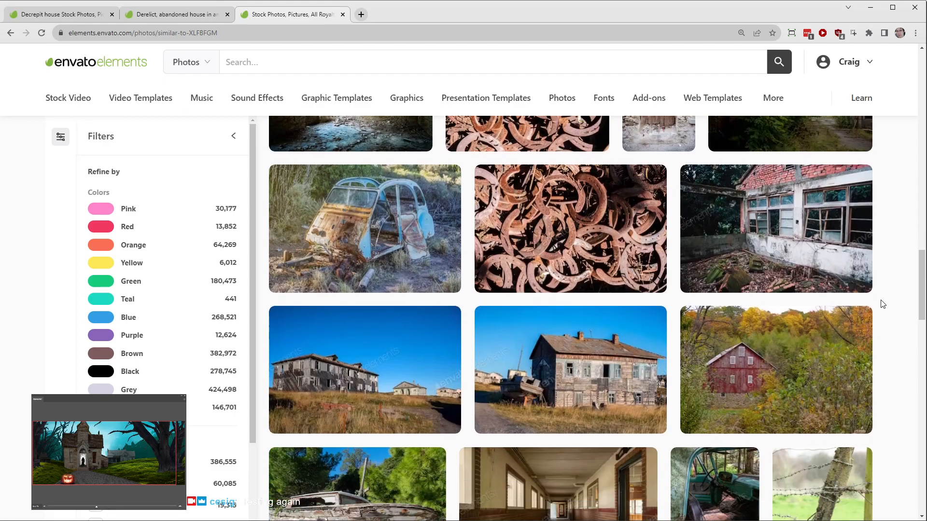
mouse_move(873, 310)
scroll(882, 310, down, 1)
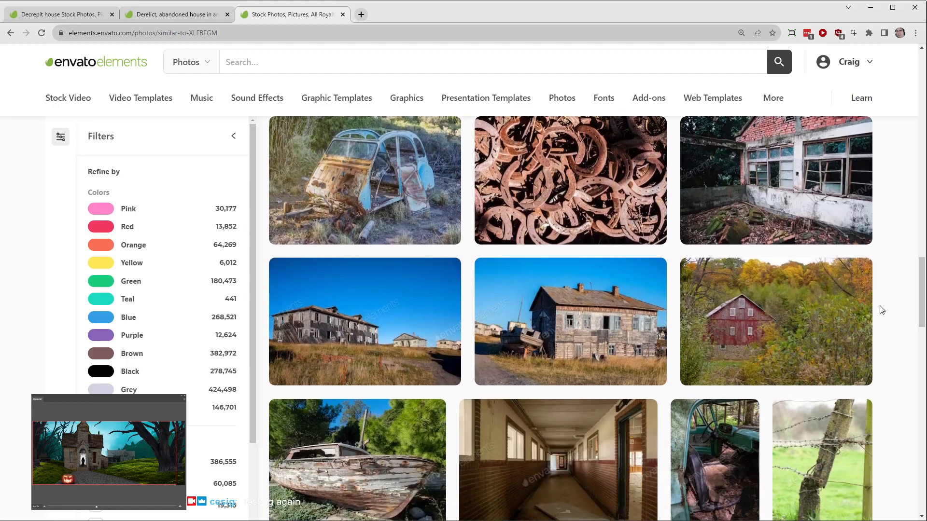
scroll(877, 294, down, 3)
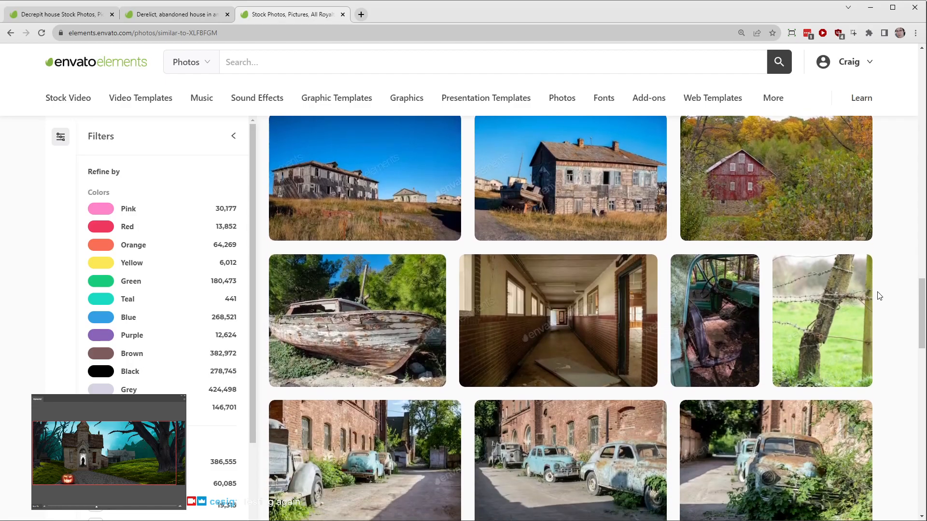
scroll(880, 295, down, 4)
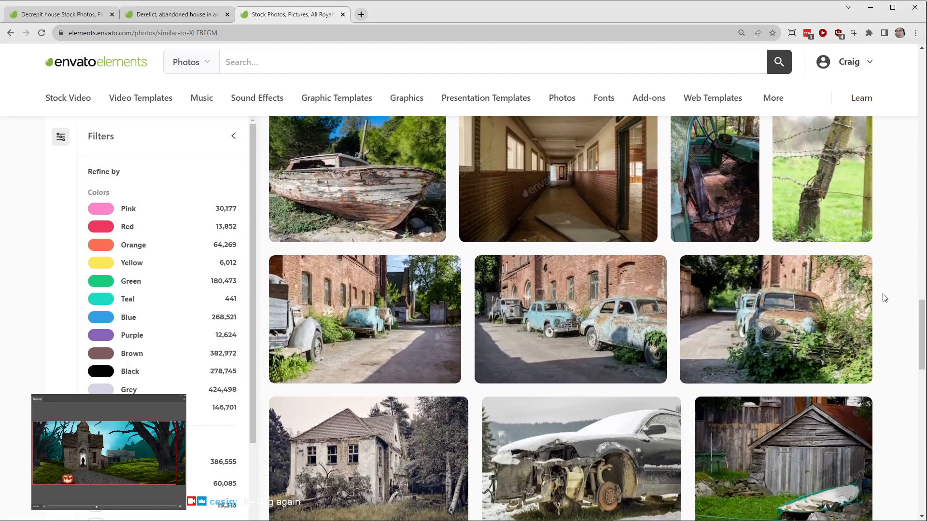
scroll(883, 301, down, 2)
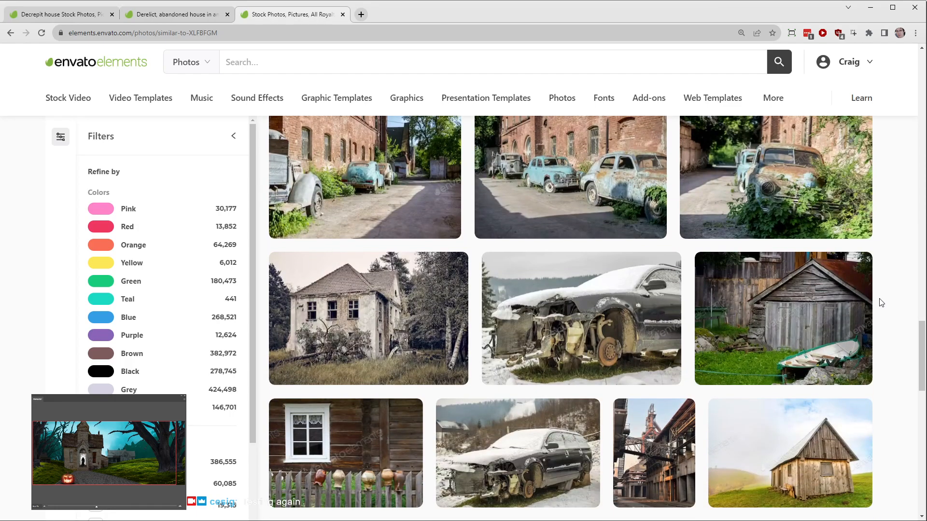
scroll(879, 303, down, 3)
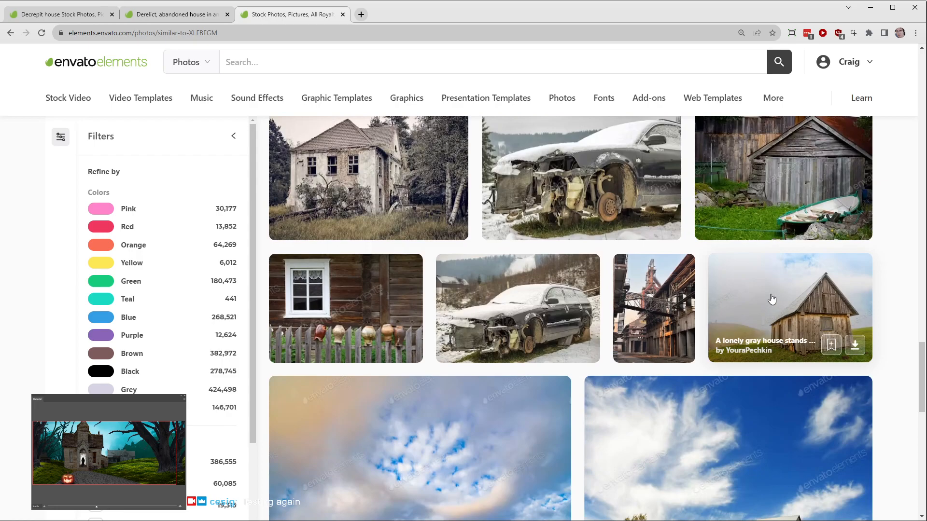
middle_click(786, 302)
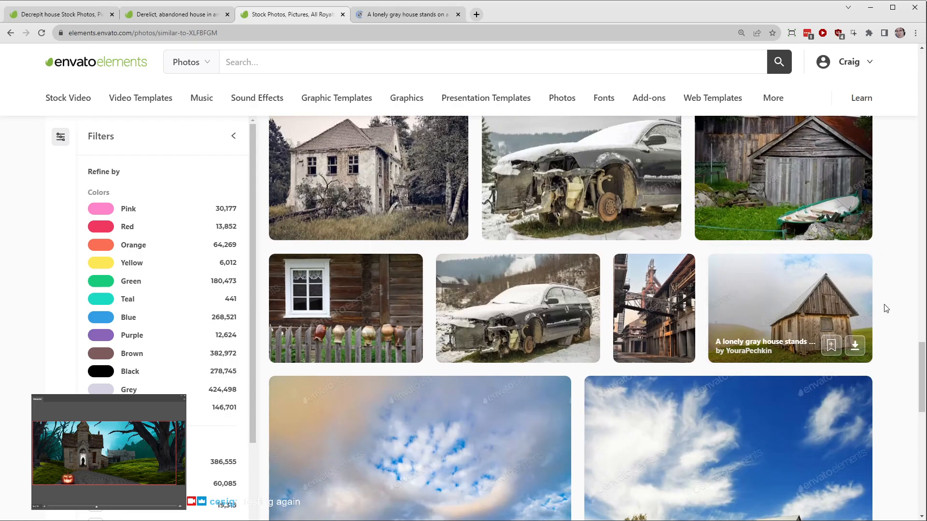
Step: Check the rest of the first page of similar photos, and examine page 2 for usable abandoned buildings
scroll(887, 308, down, 4)
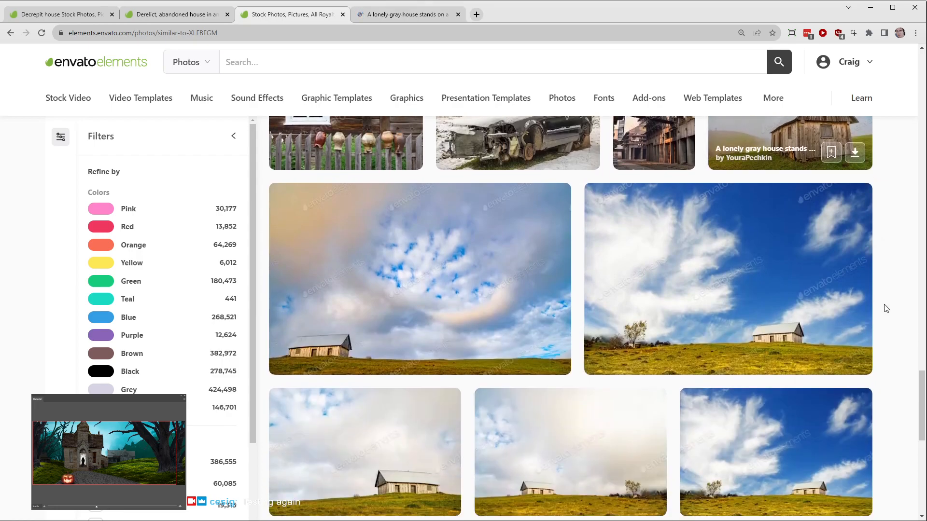
scroll(887, 308, down, 3)
scroll(886, 308, down, 6)
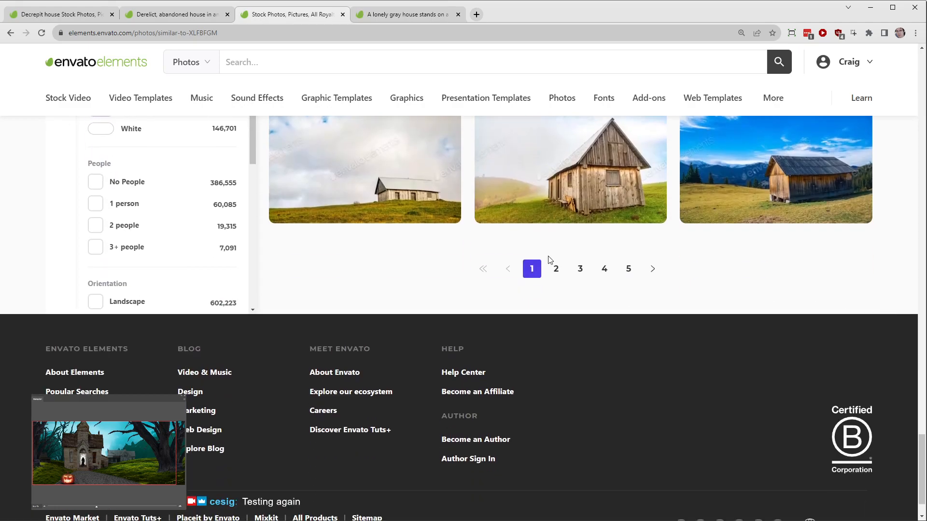
click(556, 271)
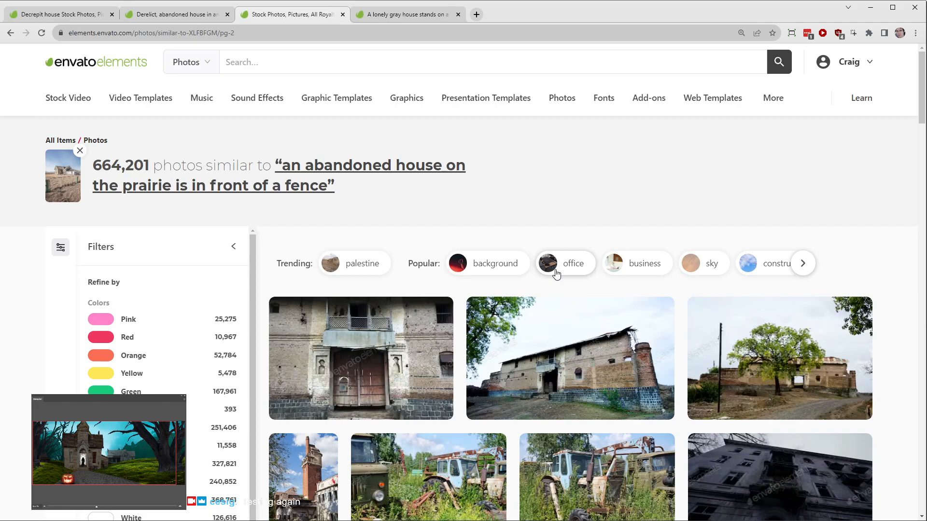
scroll(841, 349, down, 2)
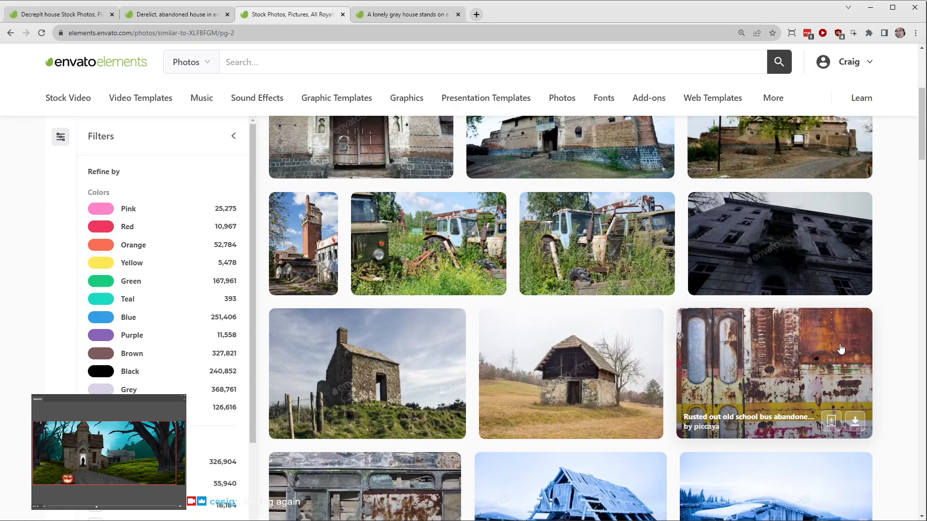
scroll(890, 326, down, 3)
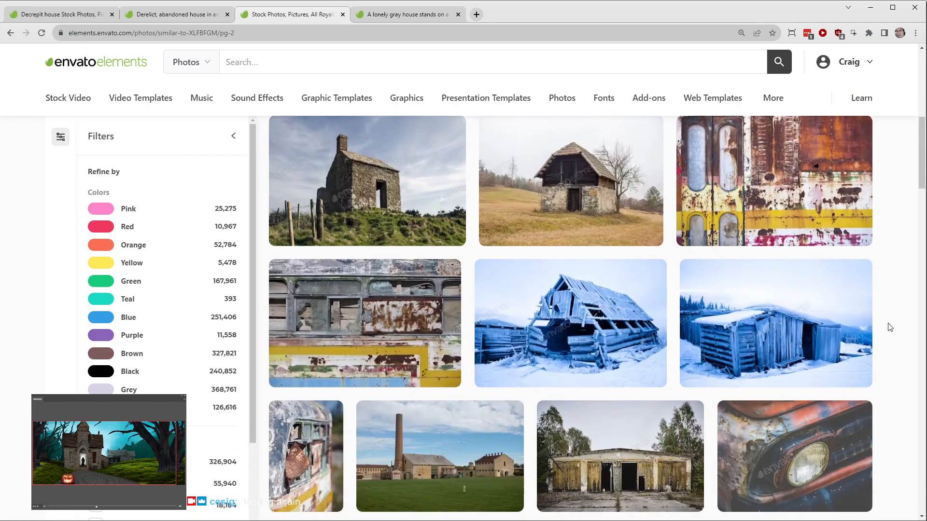
scroll(881, 329, down, 5)
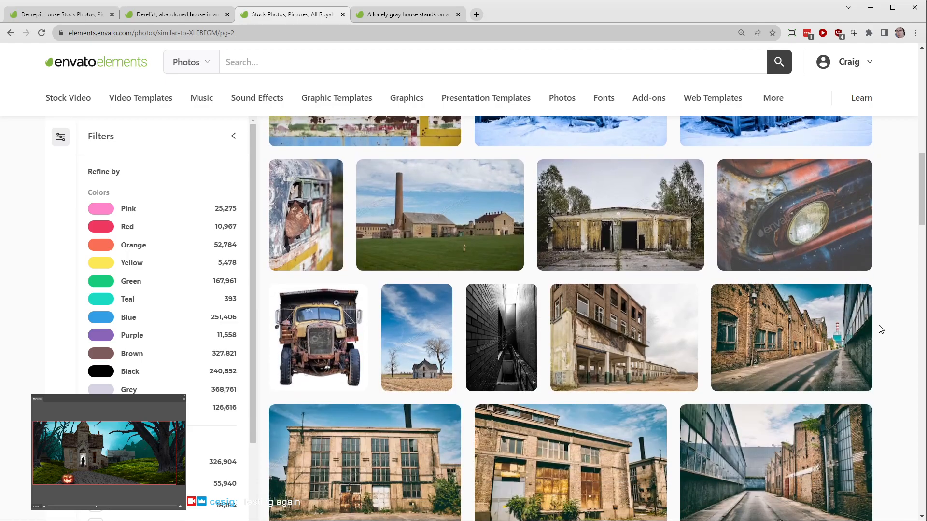
scroll(880, 330, down, 5)
scroll(880, 329, down, 5)
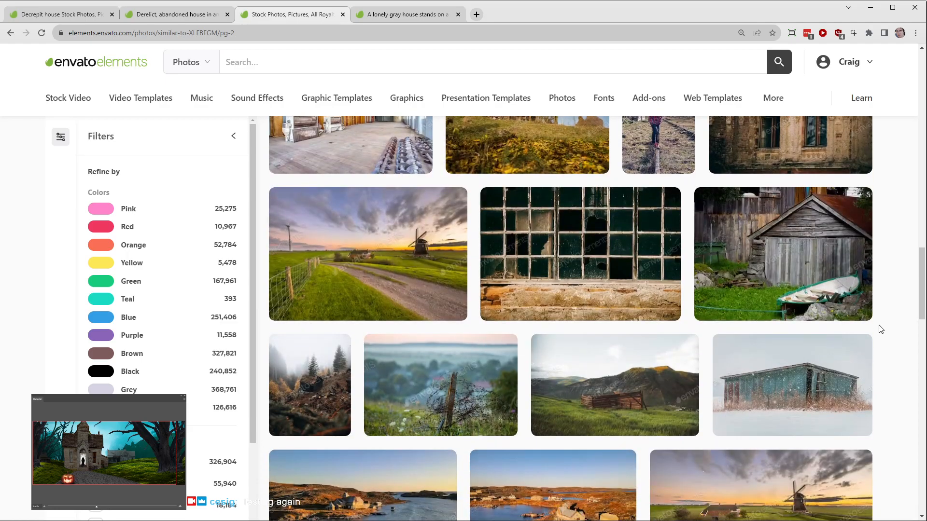
scroll(880, 329, down, 5)
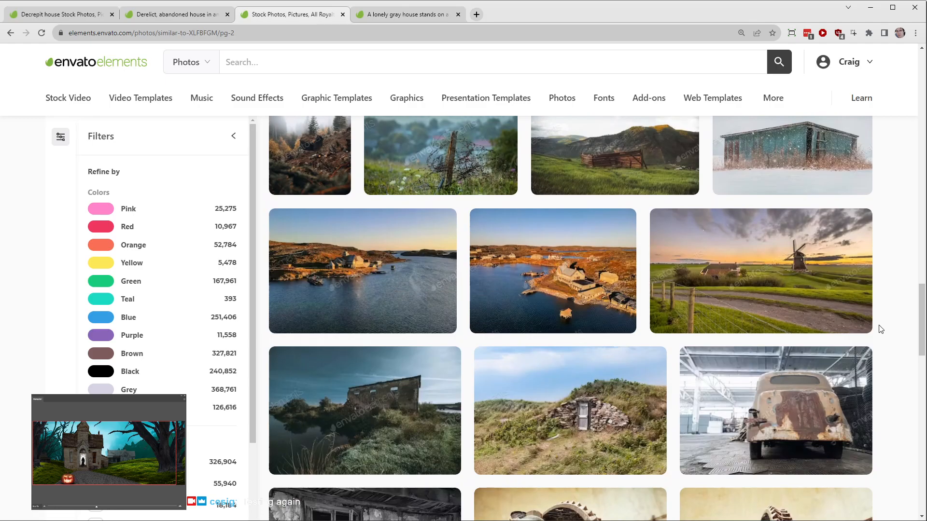
scroll(881, 329, down, 7)
scroll(881, 329, down, 5)
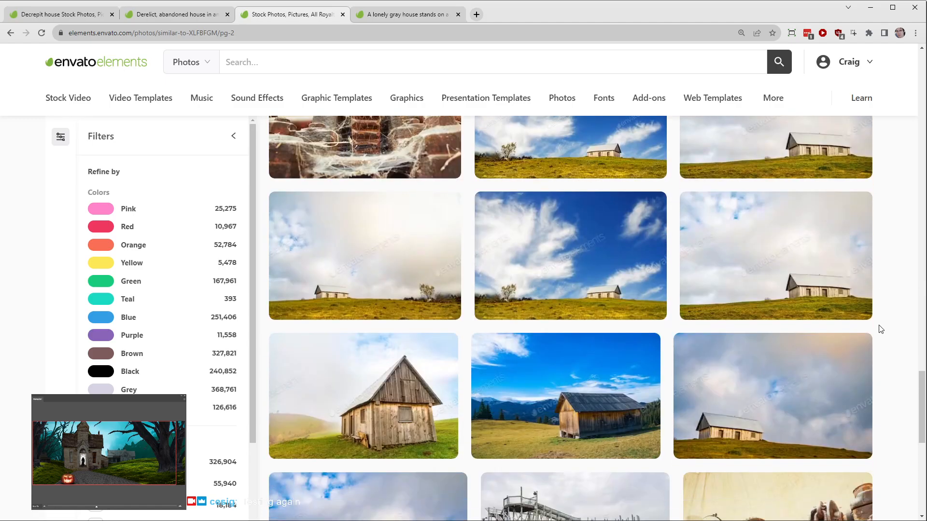
scroll(881, 330, down, 4)
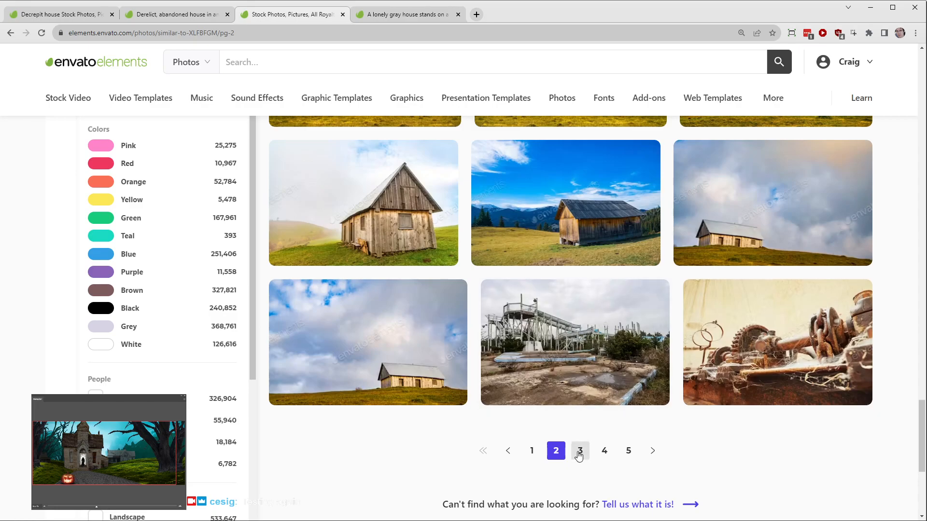
Step: Go to page 3 of the similar photos and examine its abandoned houses and buildings for usable material
click(580, 451)
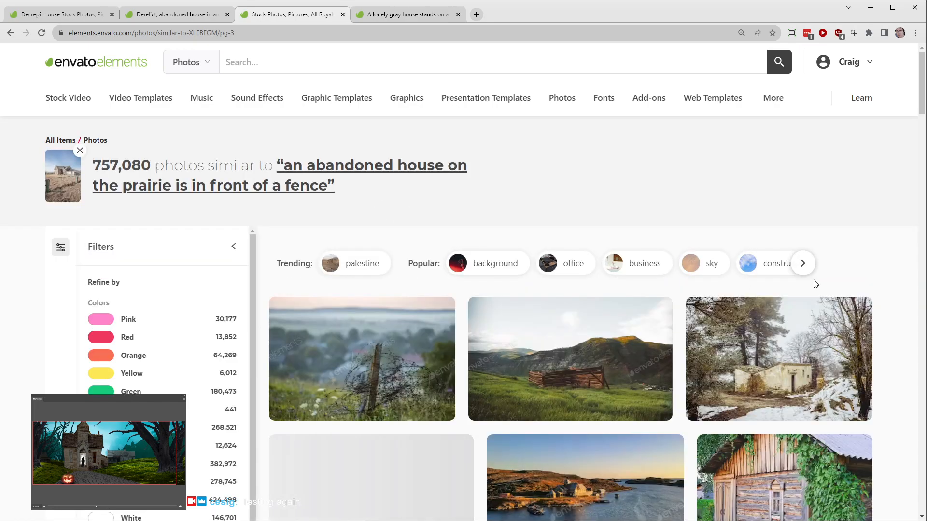
scroll(885, 349, down, 5)
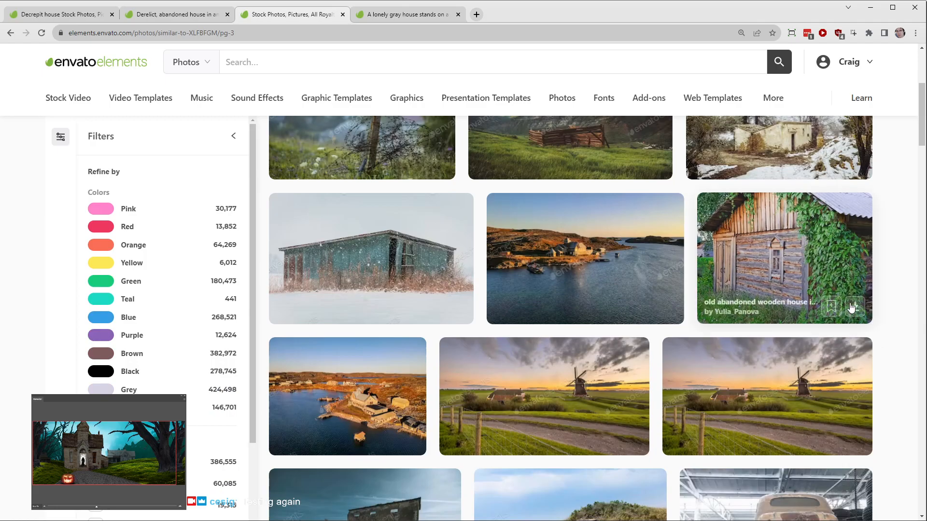
scroll(850, 295, down, 4)
scroll(851, 305, down, 6)
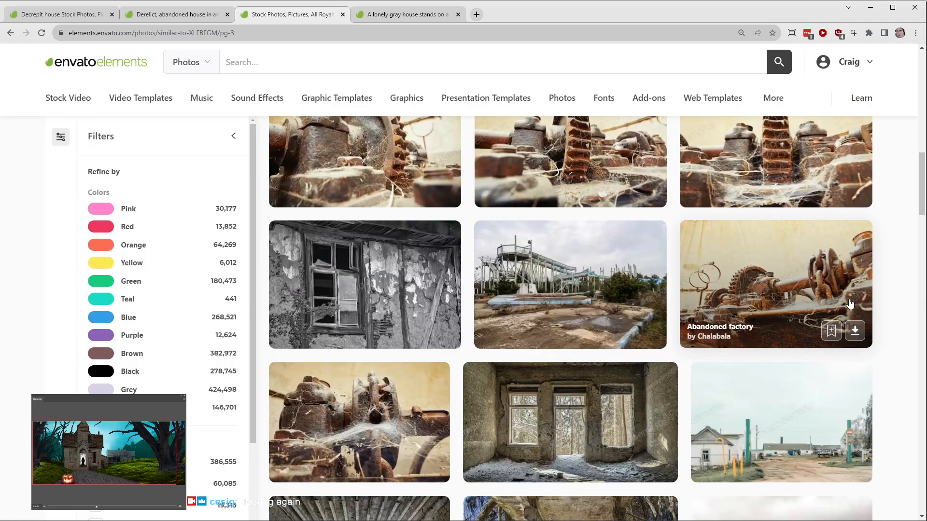
scroll(851, 304, up, 2)
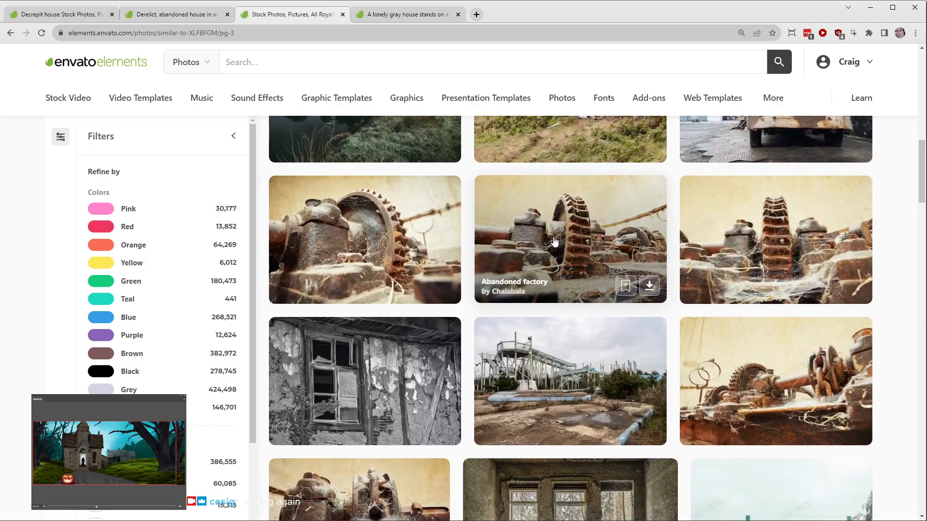
scroll(869, 309, down, 6)
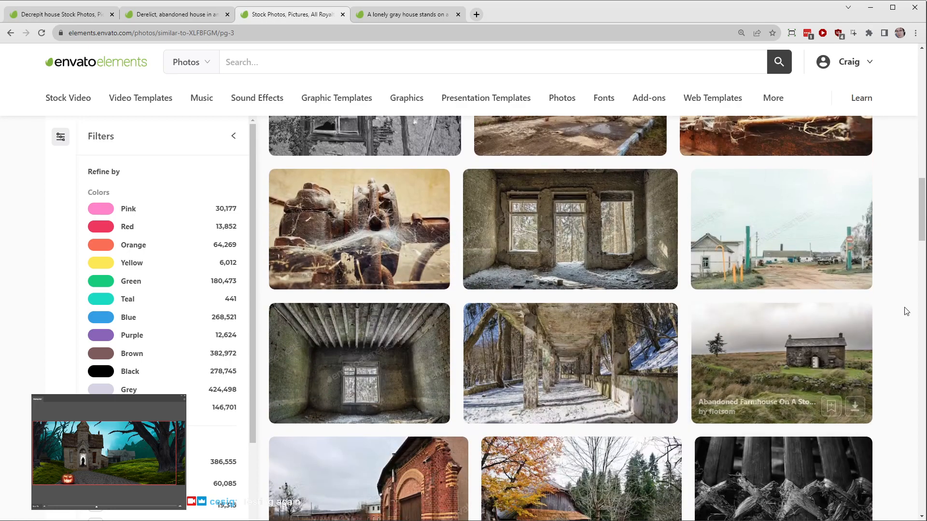
scroll(906, 311, down, 3)
scroll(595, 318, down, 2)
scroll(596, 319, down, 1)
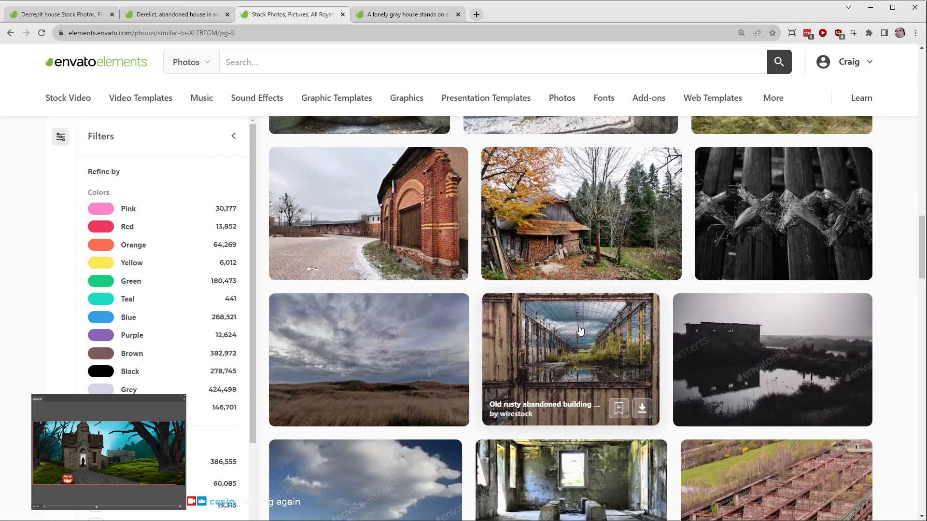
scroll(776, 367, down, 3)
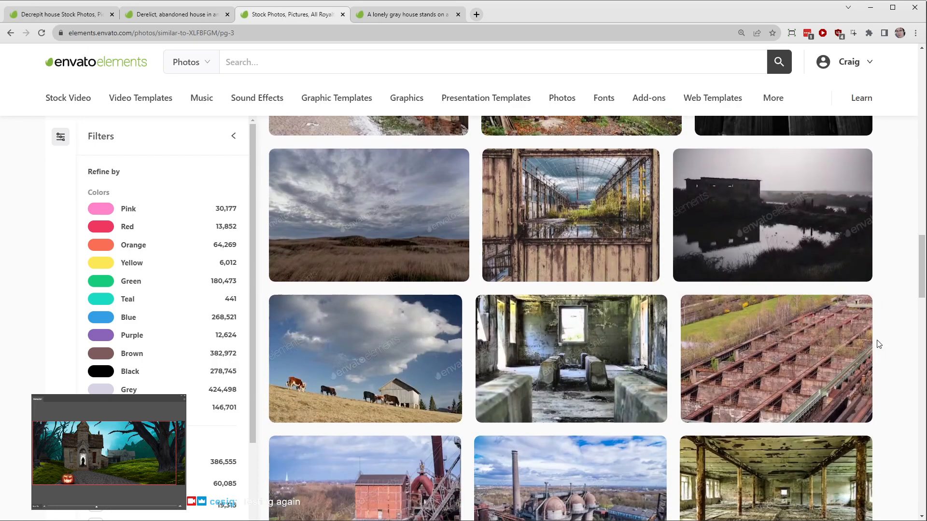
scroll(878, 343, down, 3)
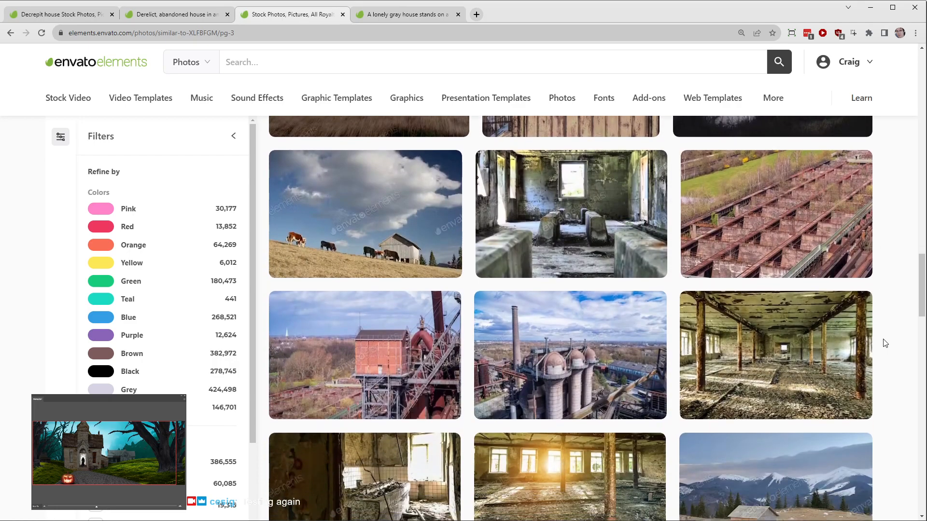
mouse_move(754, 338)
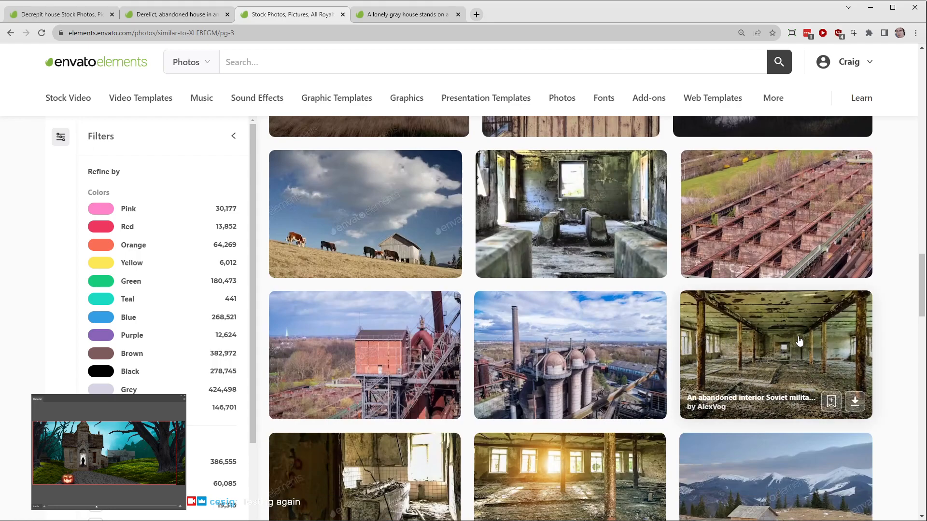
scroll(889, 355, down, 3)
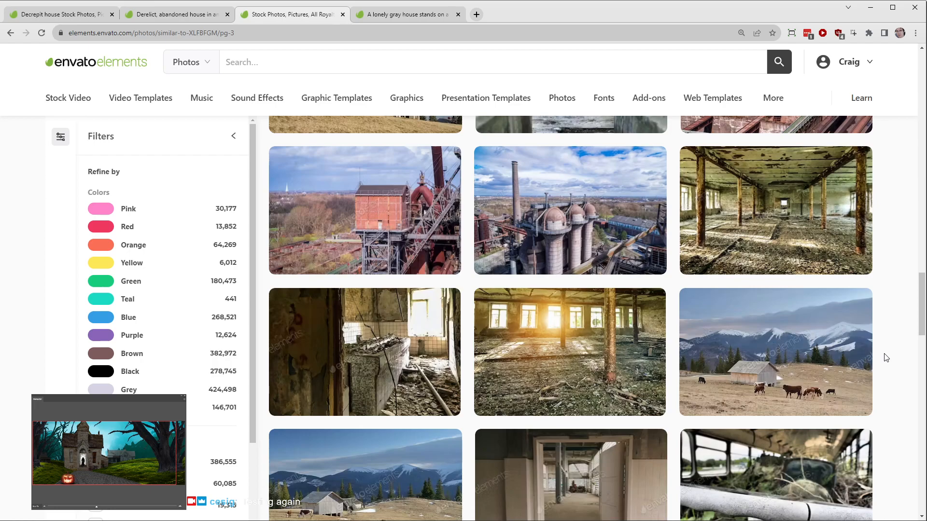
scroll(886, 357, down, 4)
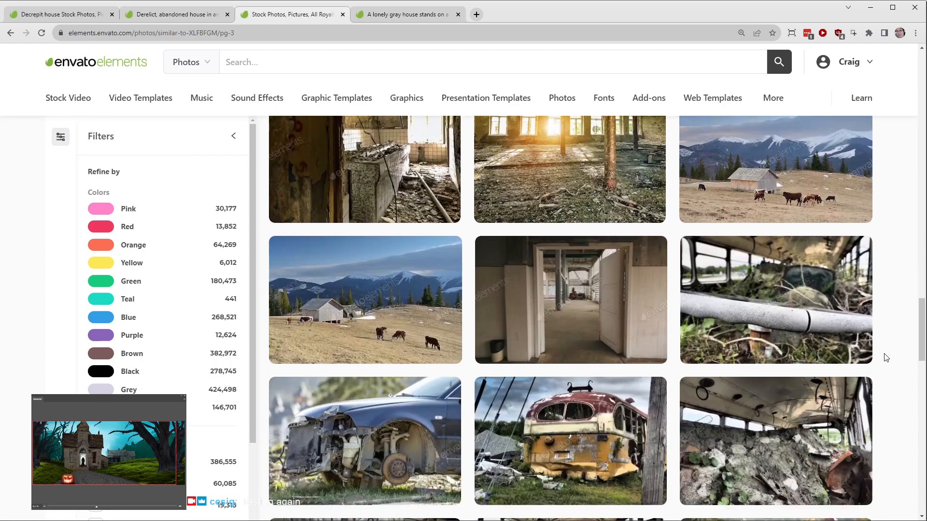
scroll(887, 357, down, 8)
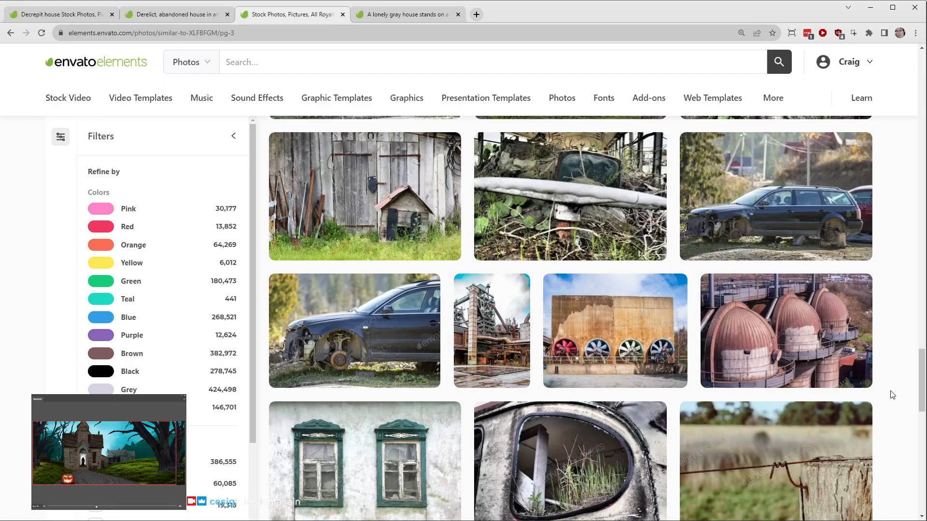
scroll(892, 395, down, 10)
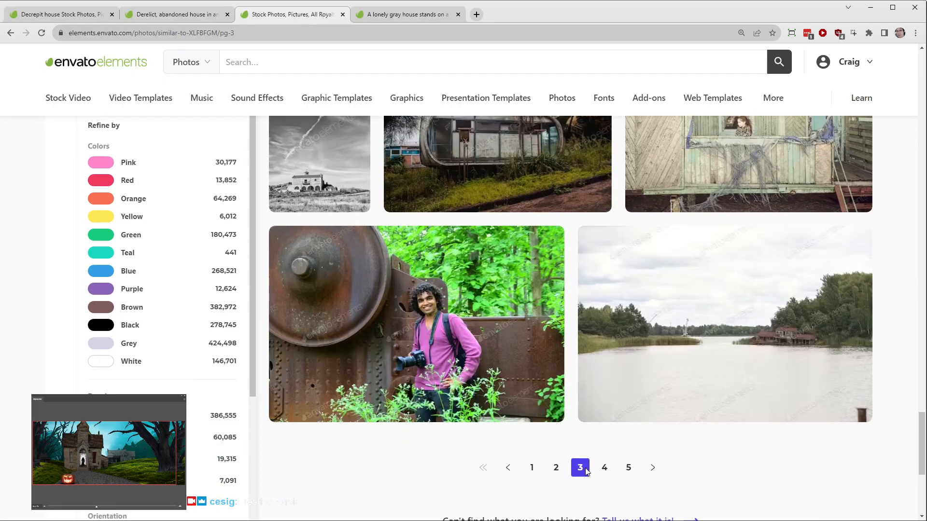
Step: Go to page 4 of the similar photos, look through it for usable abandoned buildings, and open page 5
click(604, 469)
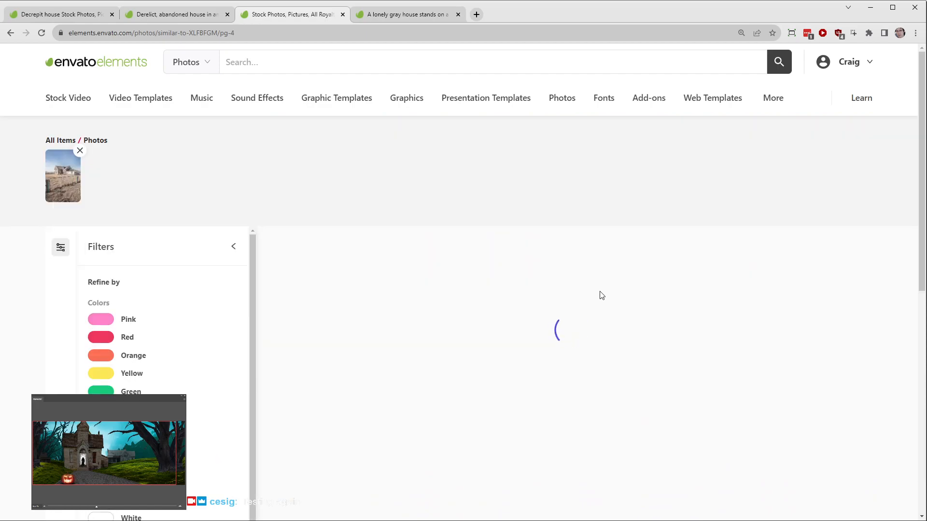
scroll(788, 339, down, 3)
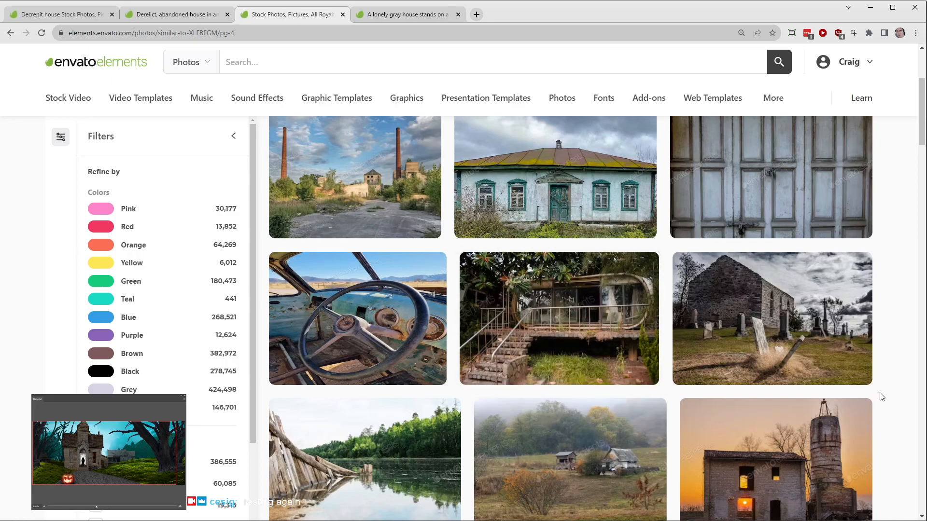
scroll(879, 394, down, 4)
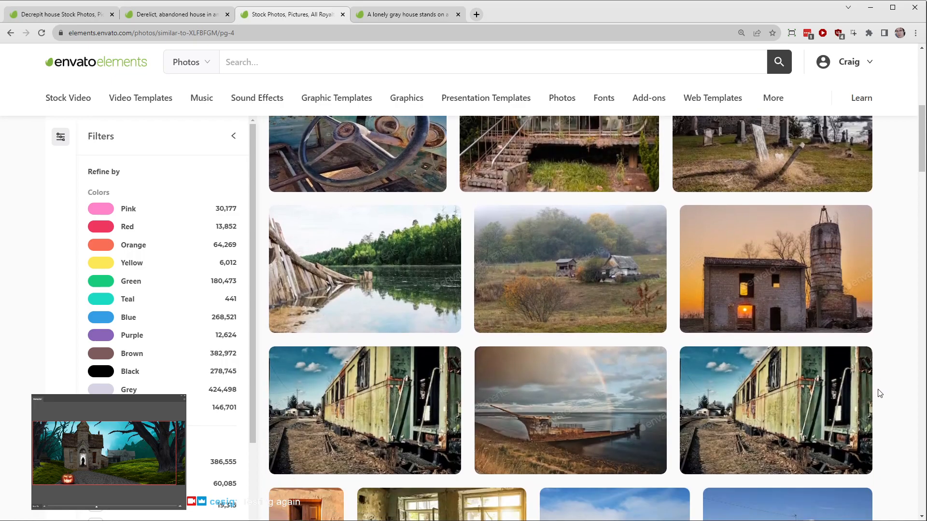
scroll(880, 394, down, 4)
scroll(880, 391, down, 6)
scroll(880, 391, down, 8)
scroll(880, 391, down, 13)
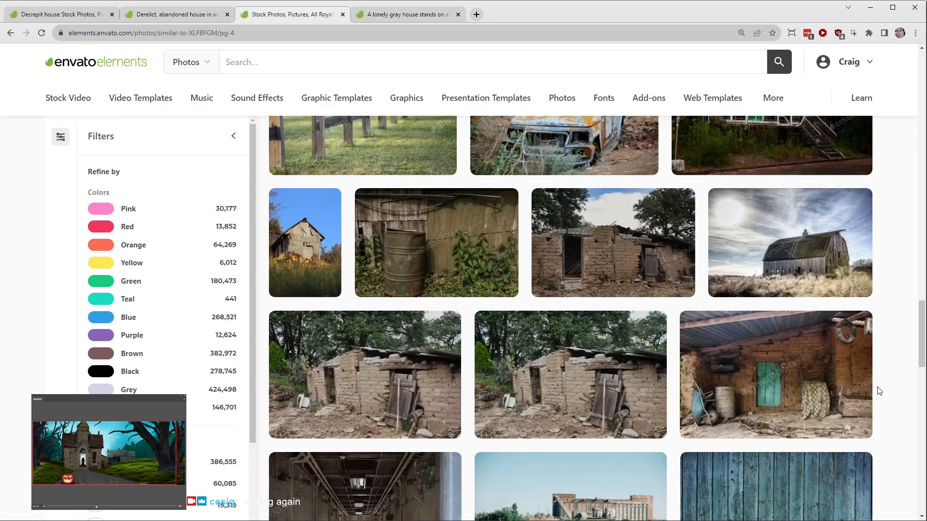
scroll(879, 391, down, 4)
scroll(879, 391, down, 9)
scroll(902, 390, down, 5)
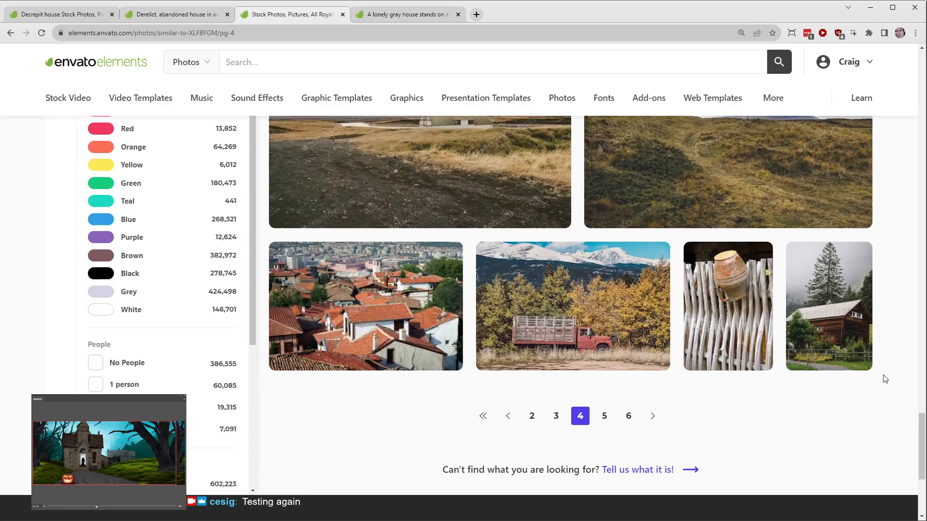
click(604, 352)
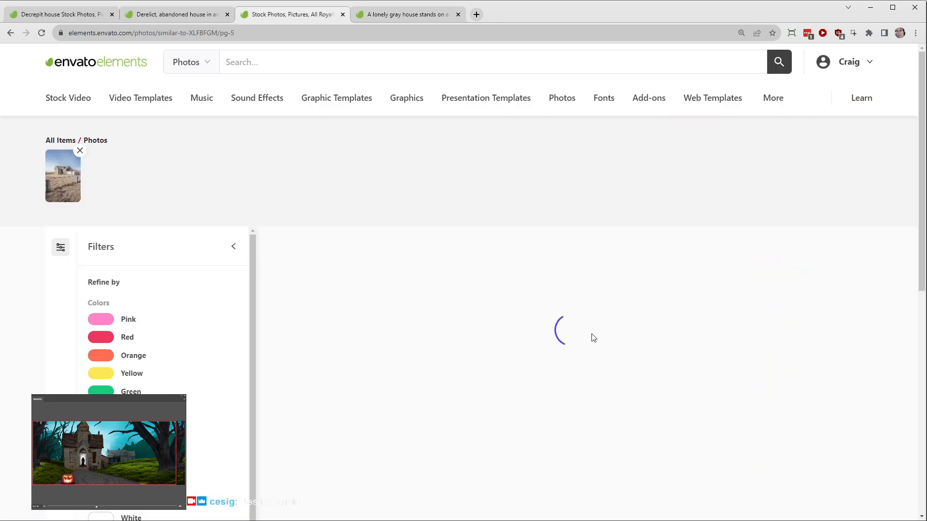
Step: Close the similar photos results and browse author wirestock's portfolio, opened from the derelict abandoned grassland house photo
middle_click(276, 16)
click(176, 15)
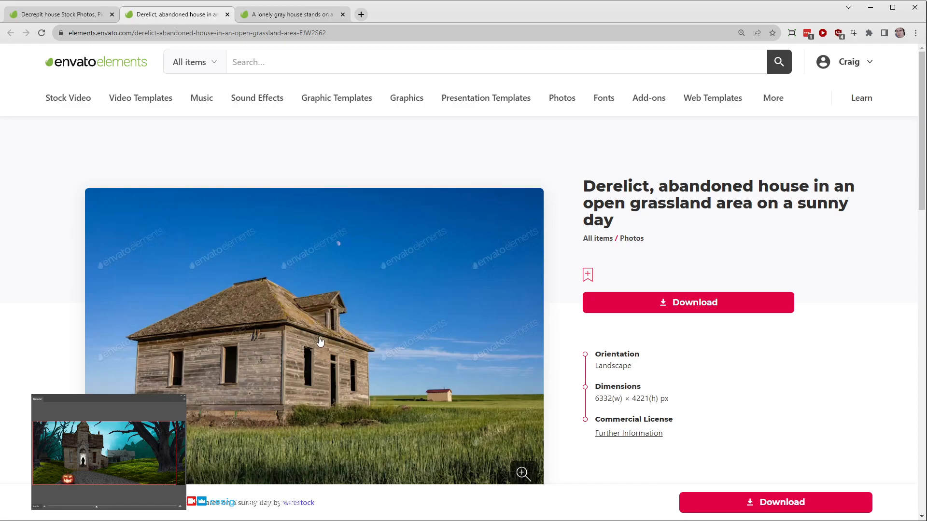
scroll(415, 273, down, 5)
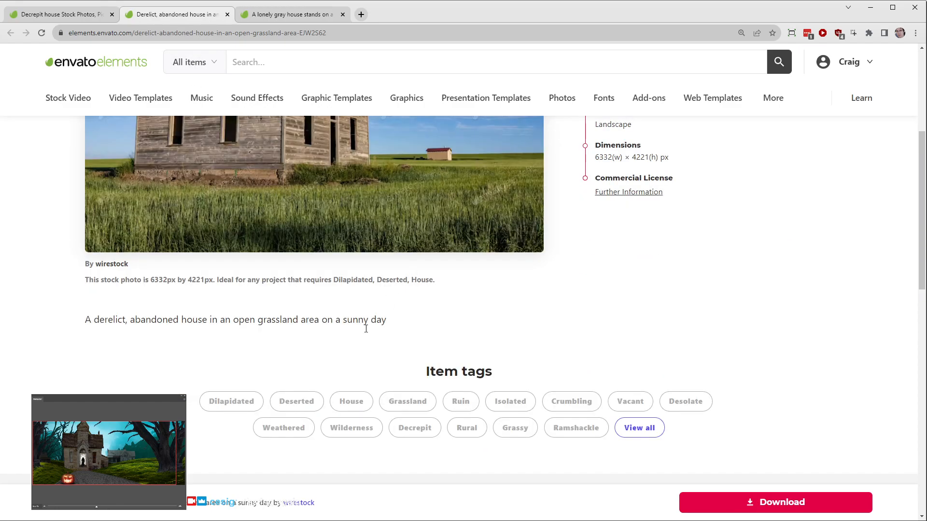
click(111, 264)
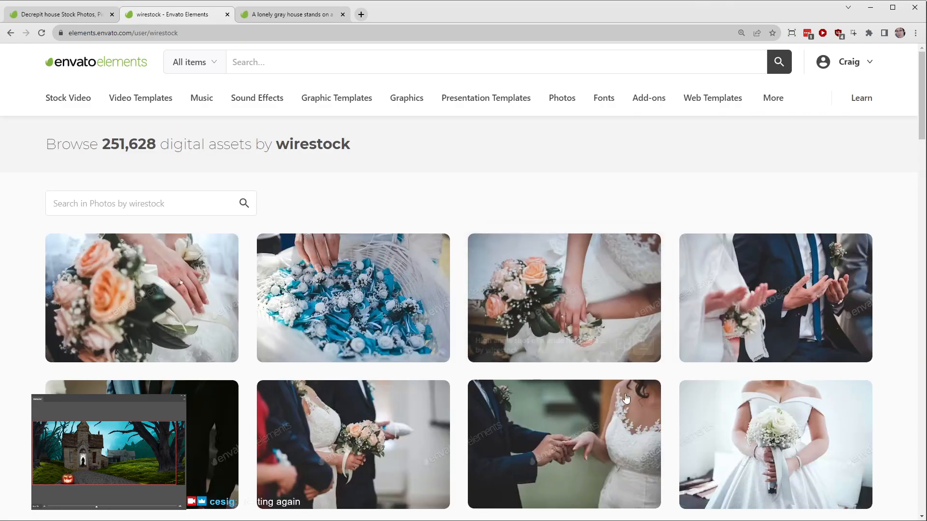
scroll(606, 377, down, 4)
scroll(609, 360, down, 1)
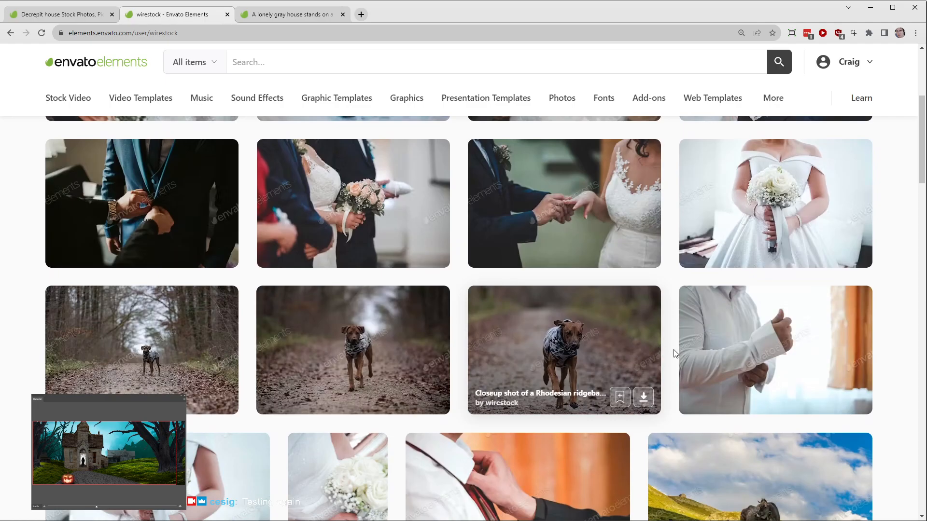
scroll(631, 352, down, 5)
scroll(147, 170, up, 8)
scroll(148, 170, up, 2)
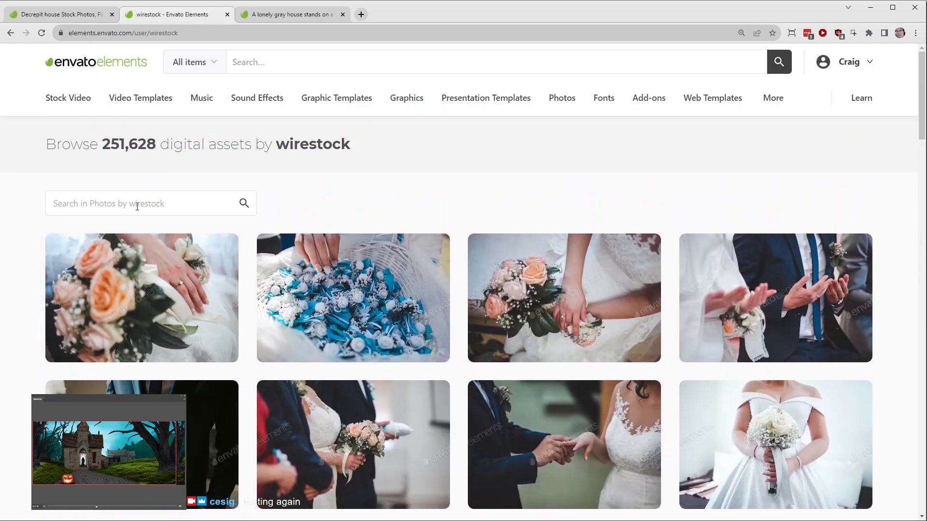
Step: Try searching wirestock's photos for "derilect"
text(hous)
key(BackSpace)
text(derilect)
key(Return)
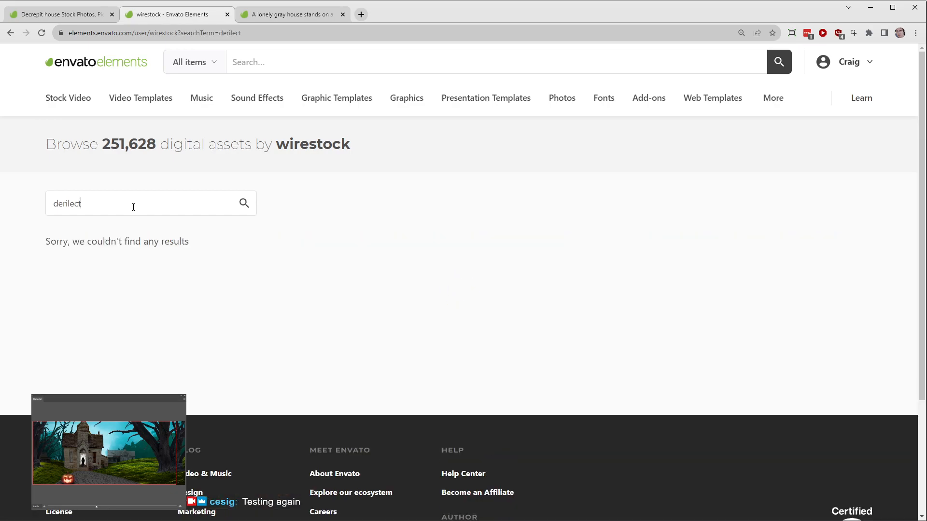
Step: Search wirestock's photos for "decrepit", look through the first page for usable houses, and open page 2
double_click(63, 207)
text(d)
key(Return)
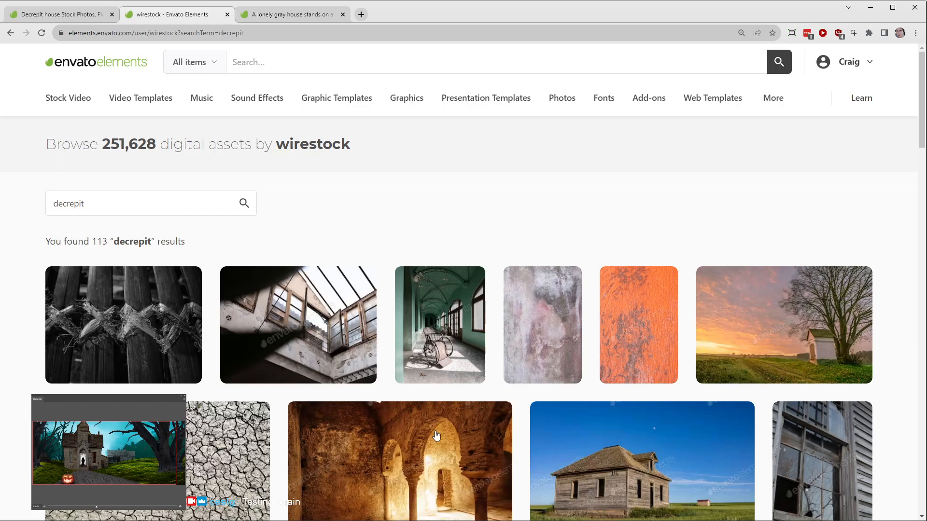
scroll(589, 304, down, 4)
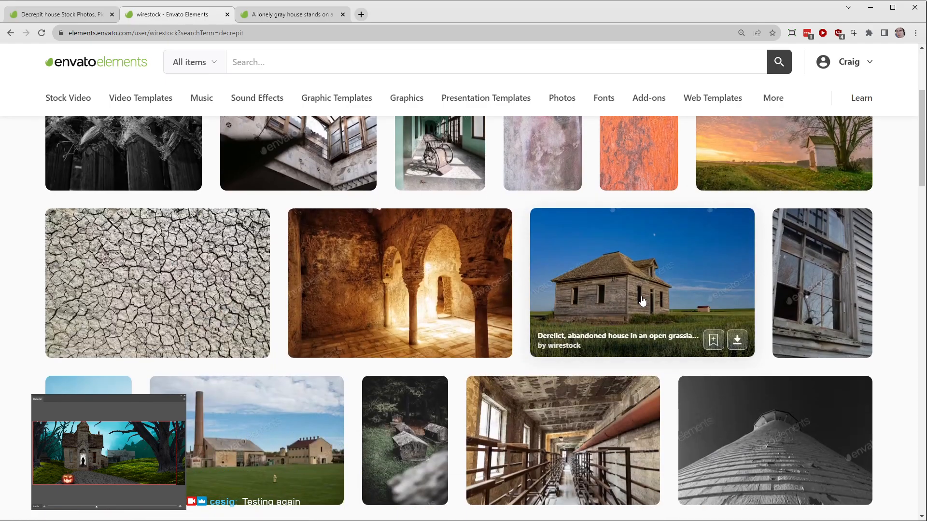
scroll(644, 299, down, 3)
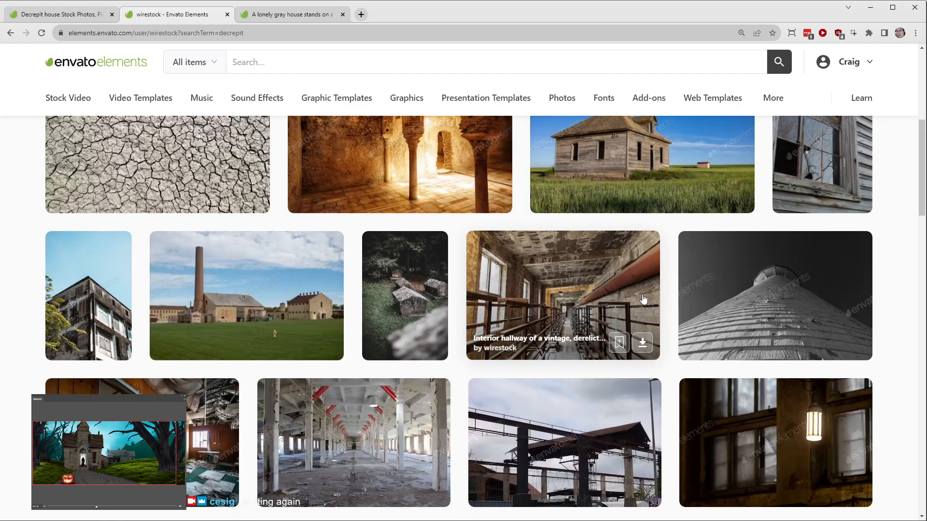
scroll(643, 299, down, 10)
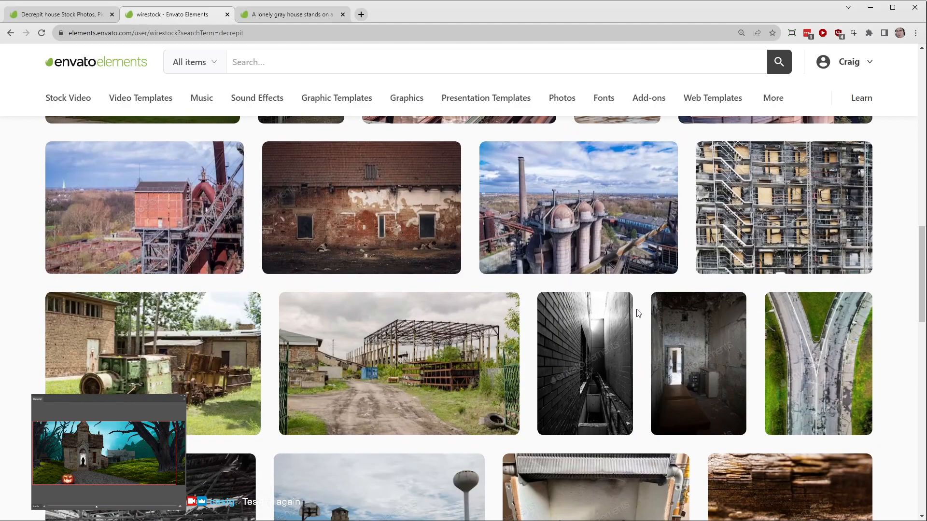
scroll(638, 314, down, 6)
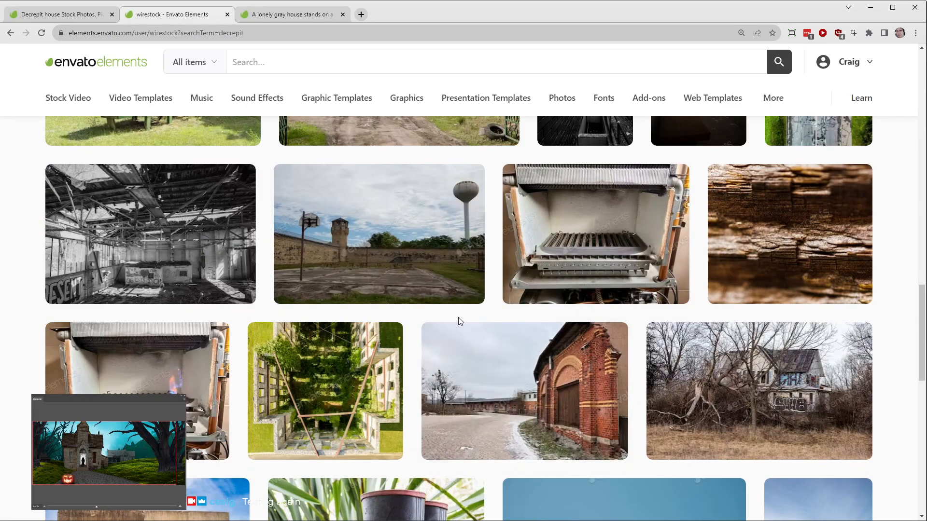
scroll(464, 317, down, 4)
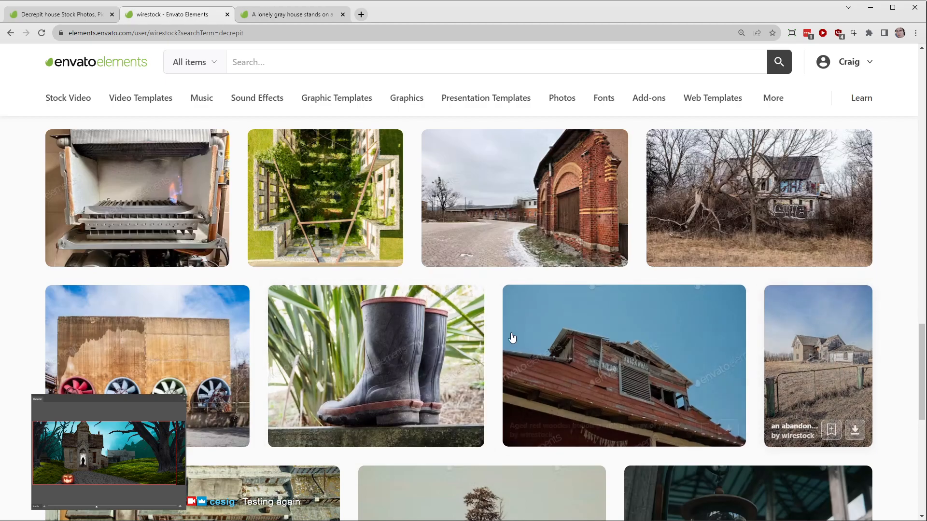
scroll(514, 345, down, 5)
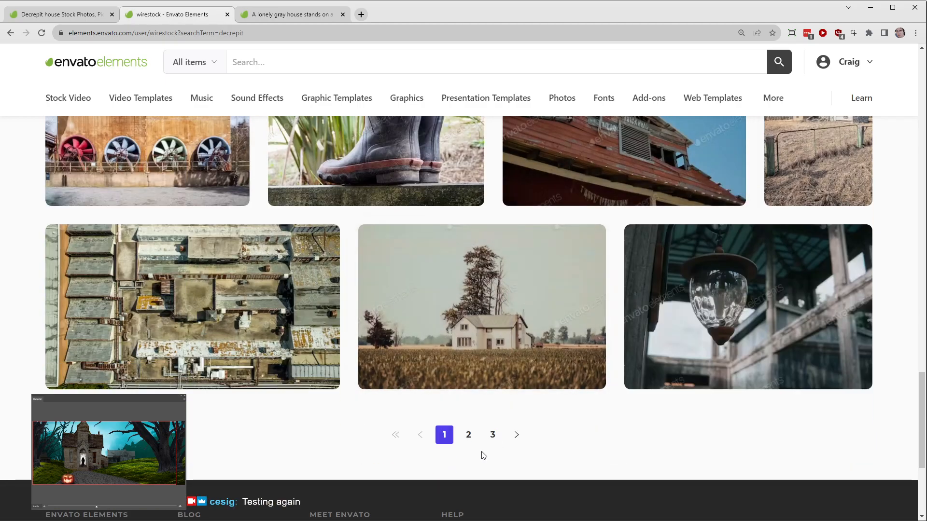
click(469, 435)
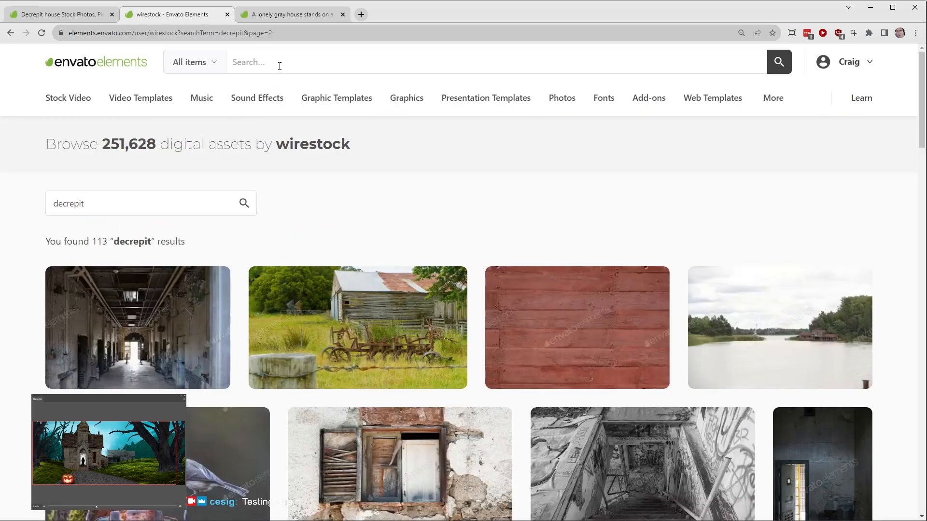
Step: Search the whole site for "old victorian house" and show the full list of matching photos
click(279, 57)
text(old victorian house)
key(Return)
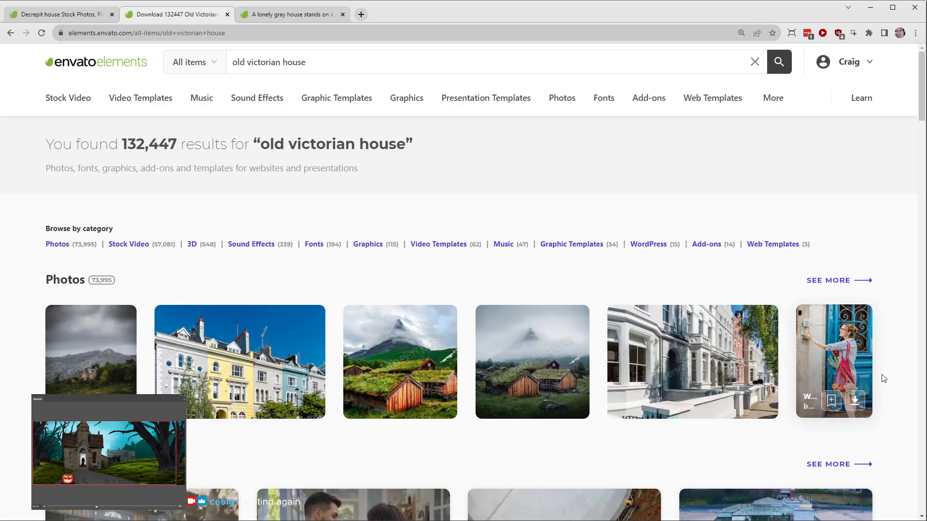
scroll(896, 358, down, 5)
scroll(896, 357, up, 5)
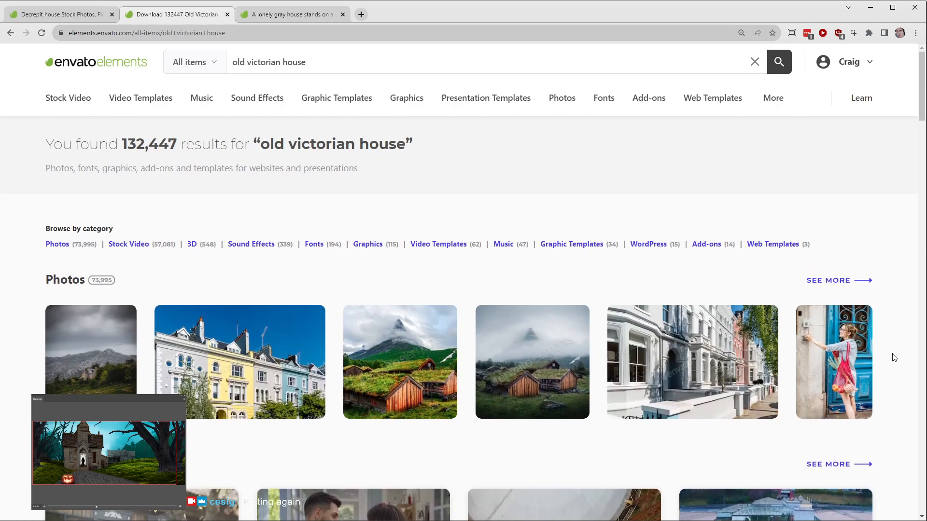
click(828, 282)
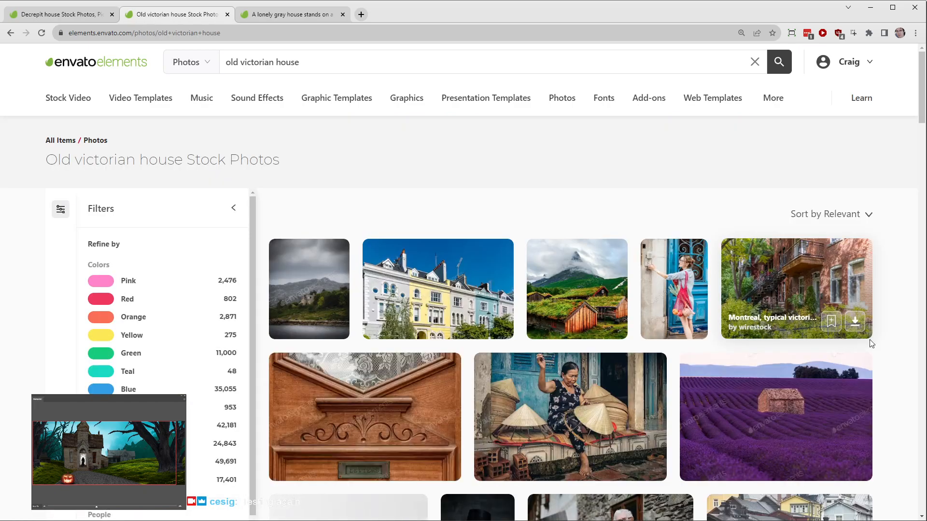
Step: Look through the first page of old victorian house photos for dormers, roofs and decrepit buildings usable in the composite
scroll(898, 345, down, 6)
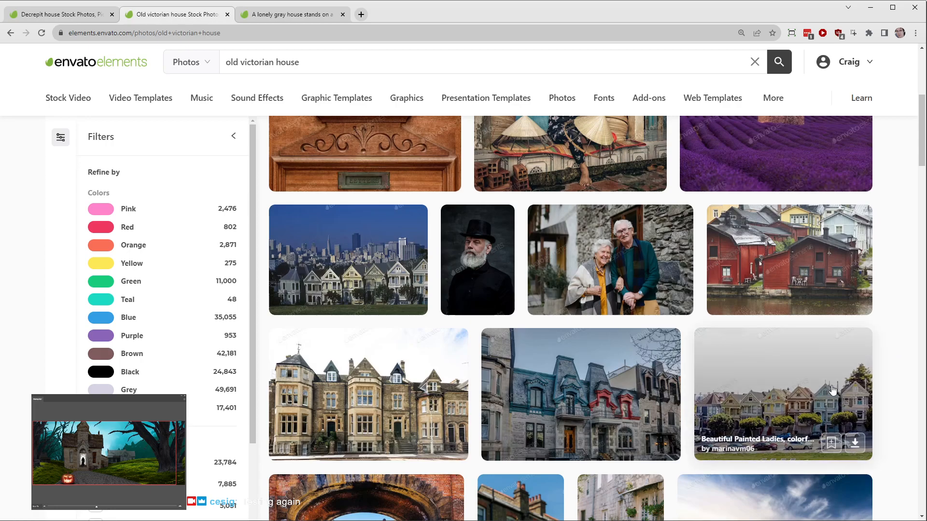
scroll(887, 374, down, 5)
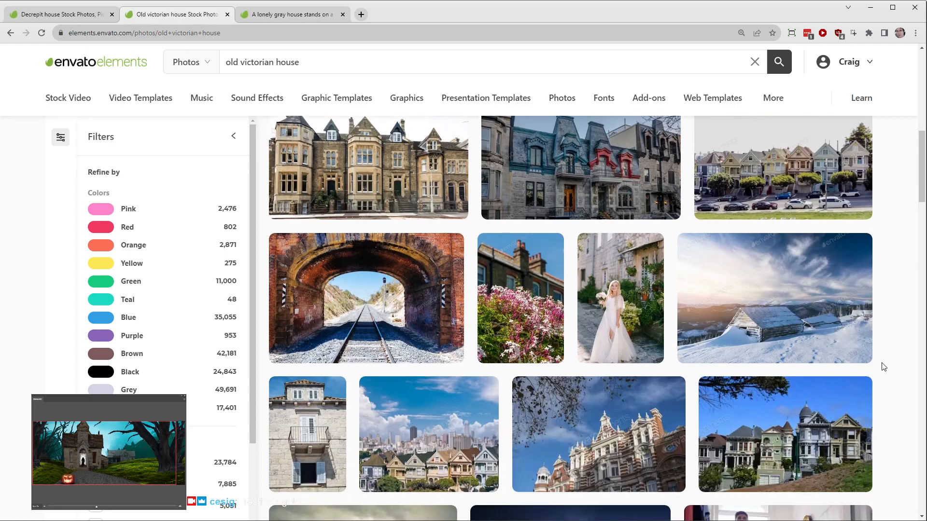
scroll(884, 367, down, 6)
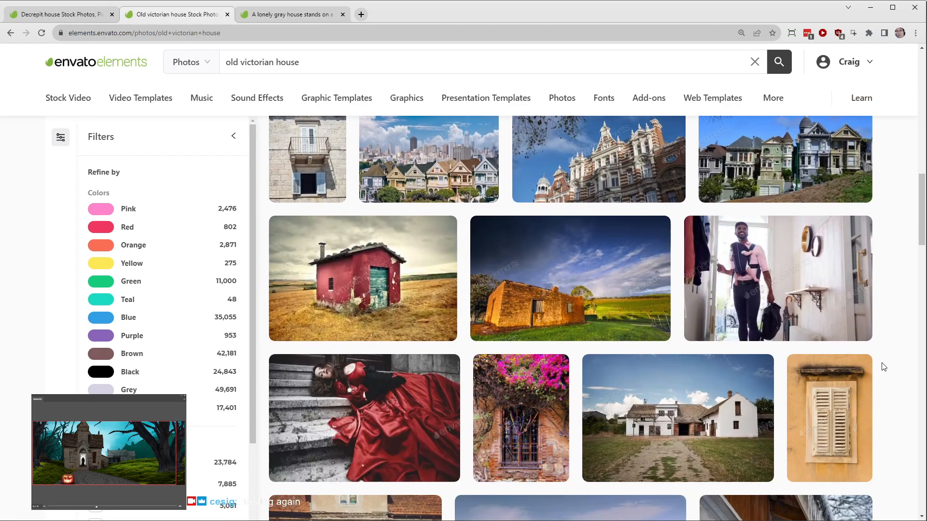
scroll(884, 367, down, 4)
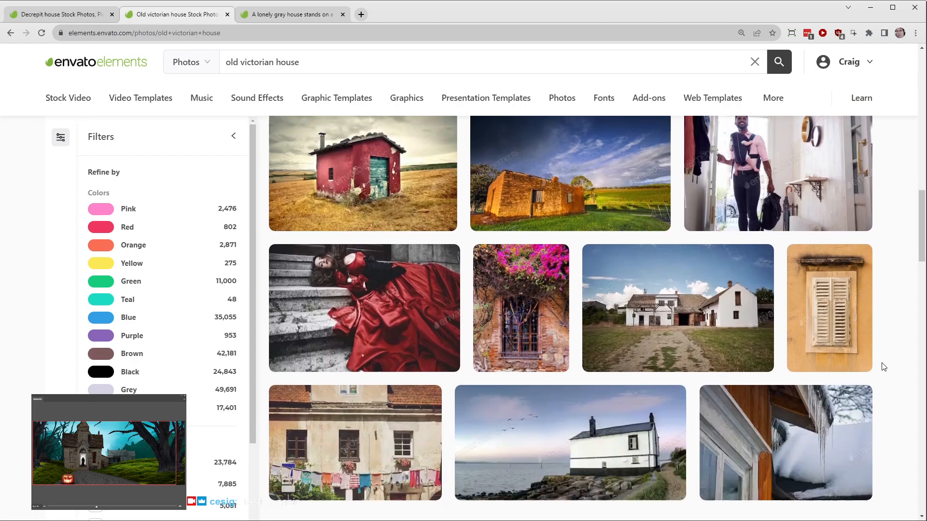
scroll(883, 372, down, 4)
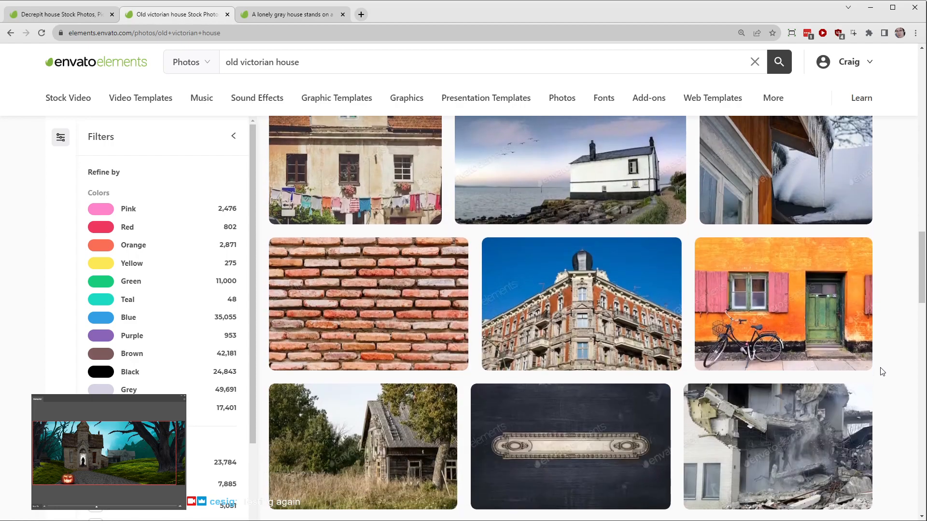
scroll(882, 372, down, 4)
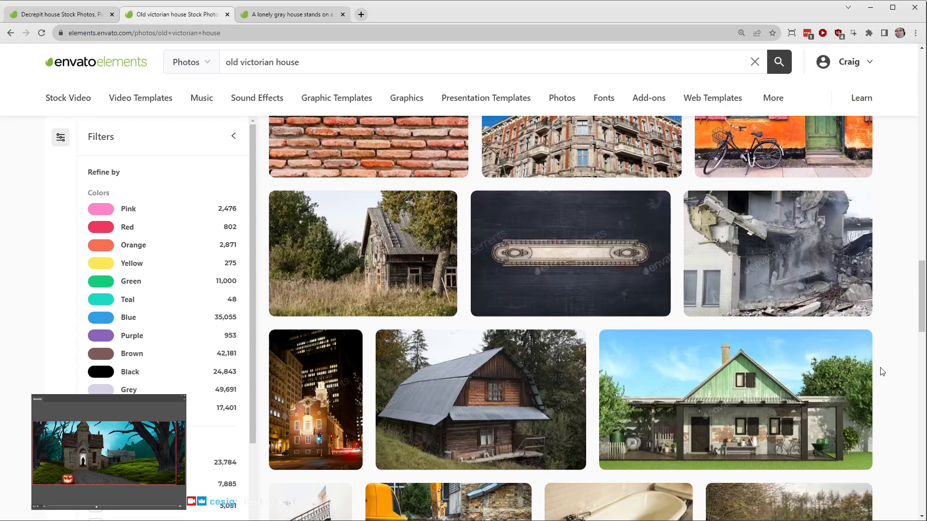
scroll(882, 371, down, 4)
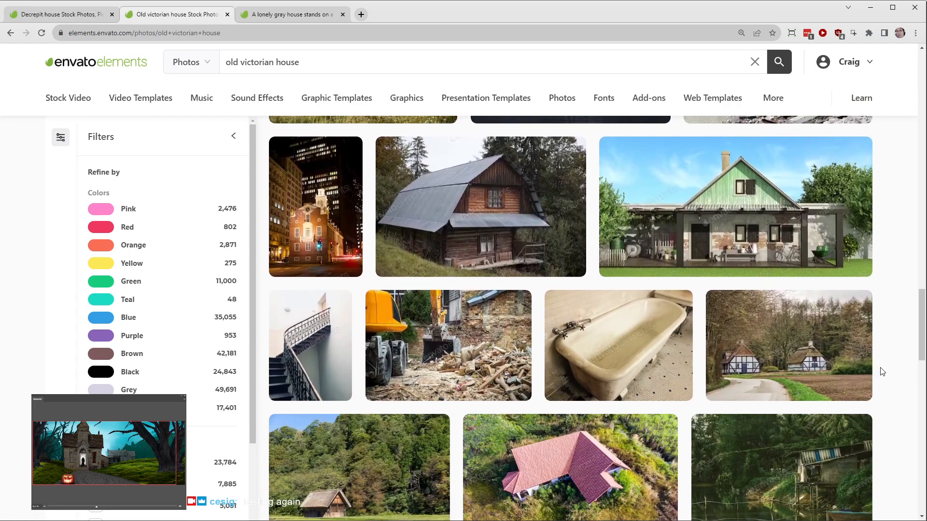
scroll(883, 371, down, 3)
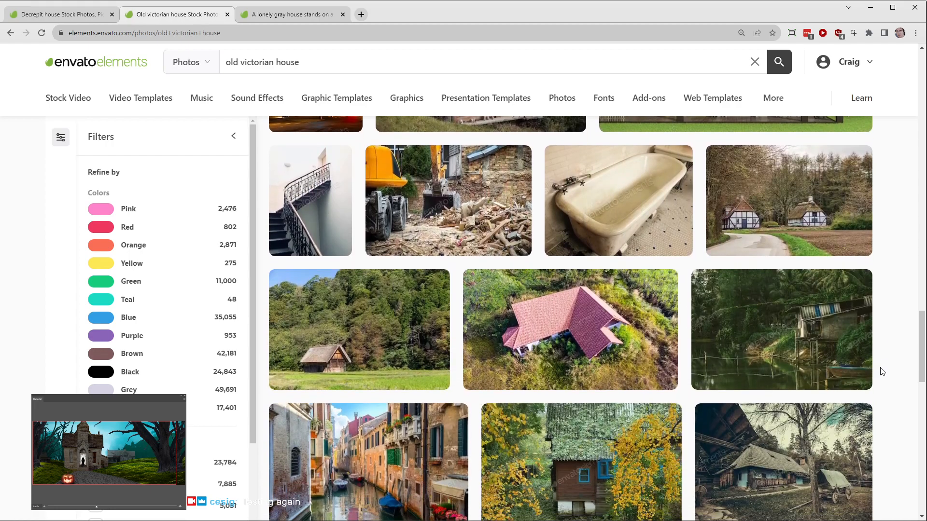
scroll(883, 372, down, 2)
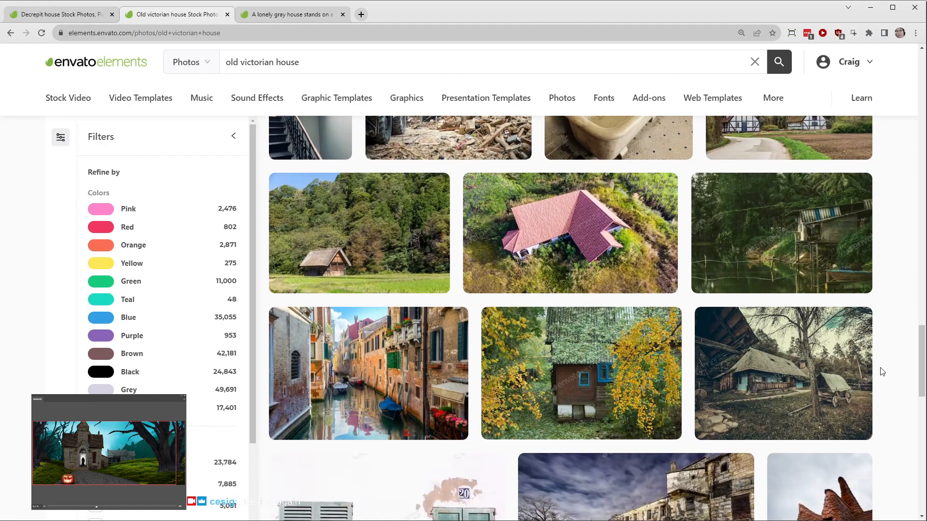
scroll(883, 372, down, 2)
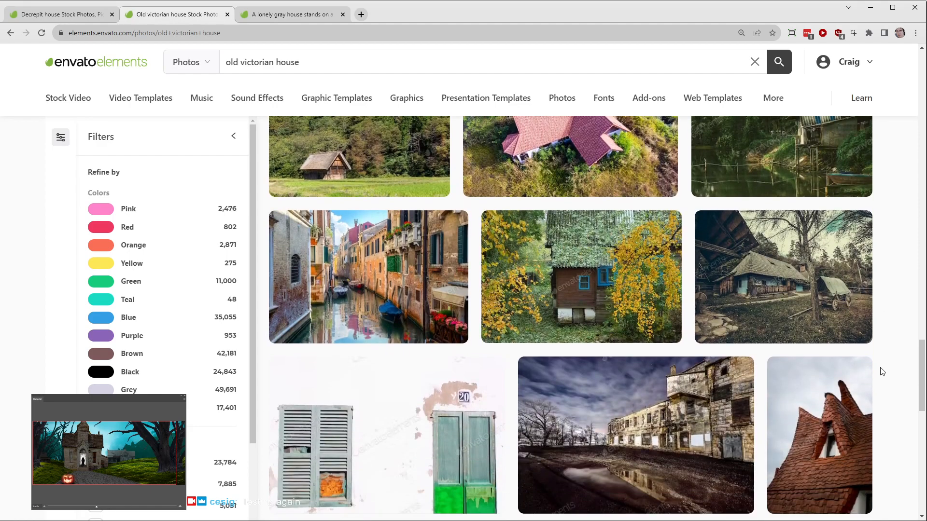
scroll(883, 372, down, 8)
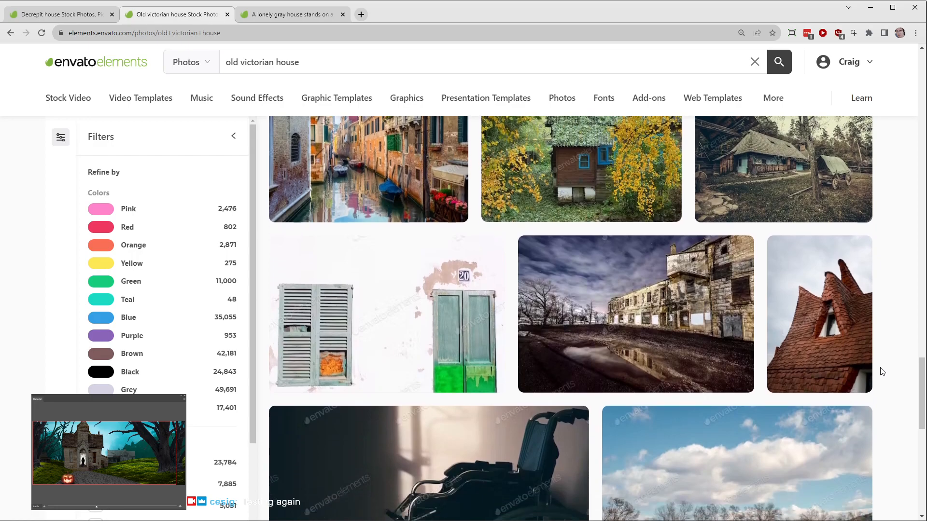
scroll(883, 371, down, 2)
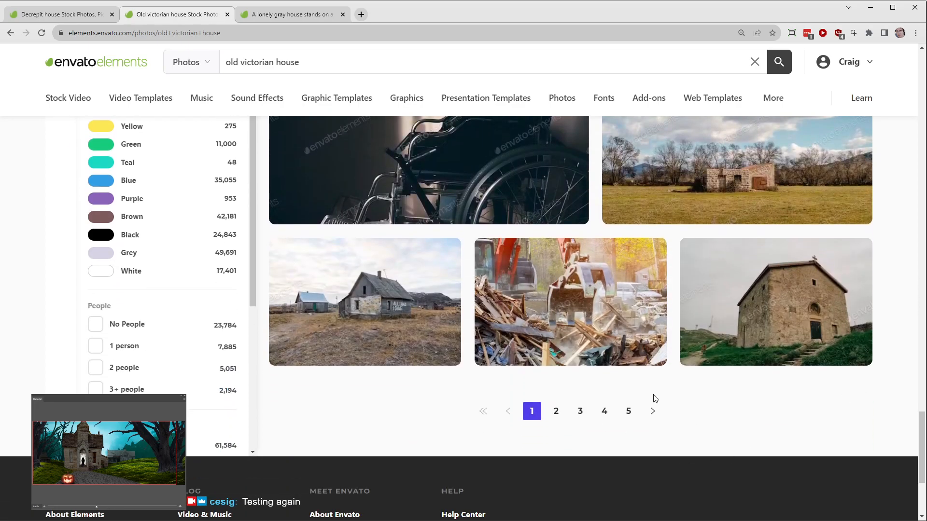
Step: Open page 2 of the old victorian house photos and look through it for dormers, roofs and decrepit buildings
click(553, 414)
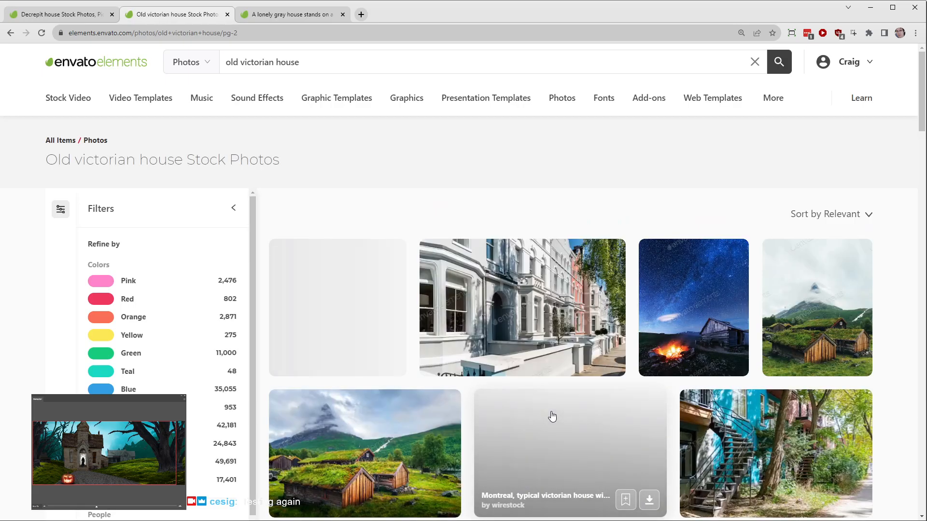
scroll(874, 360, down, 8)
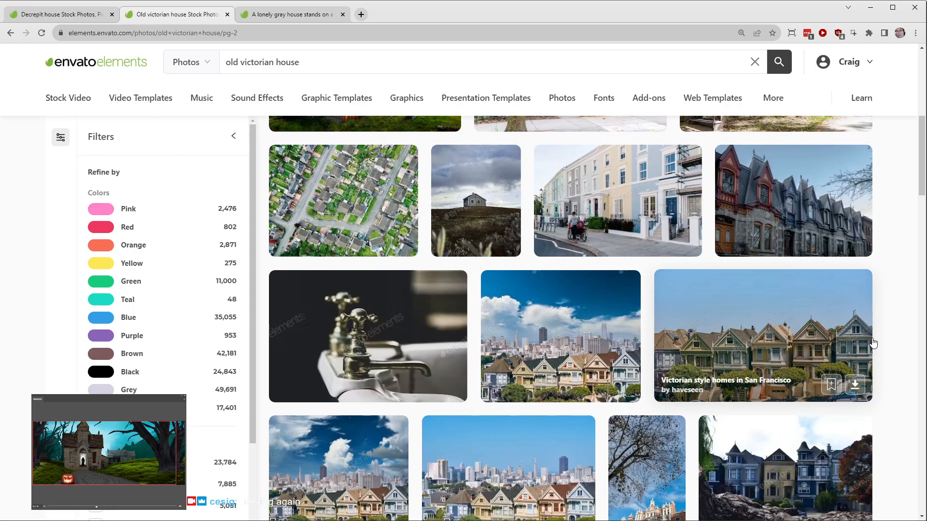
scroll(872, 343, down, 4)
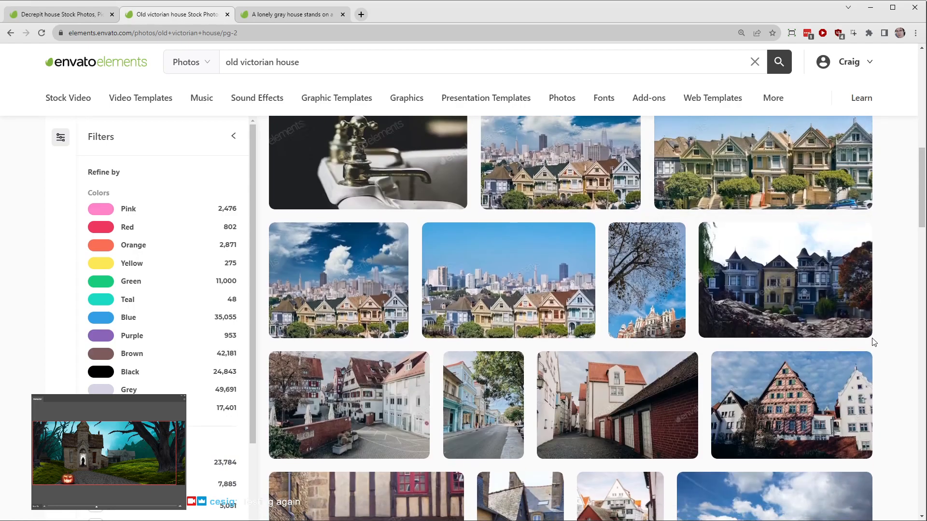
scroll(873, 343, down, 2)
scroll(873, 343, down, 3)
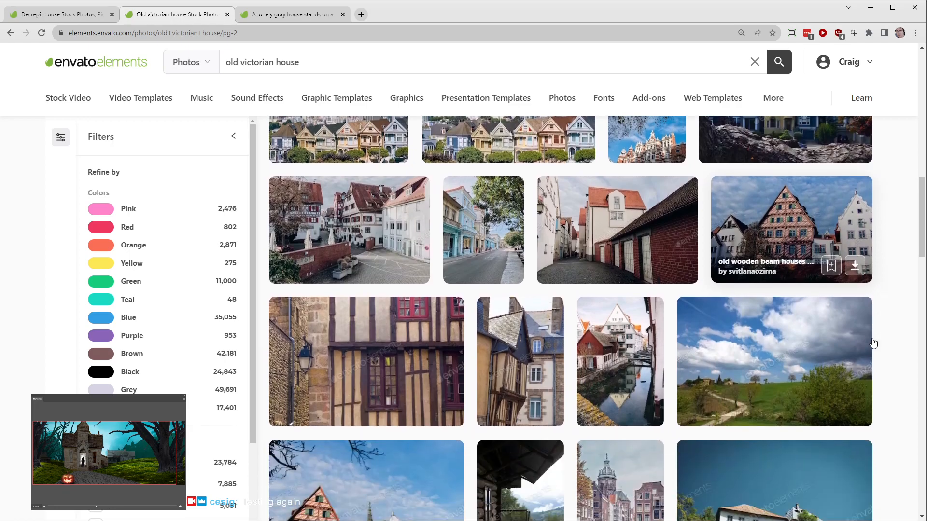
scroll(882, 342, down, 4)
scroll(883, 343, down, 5)
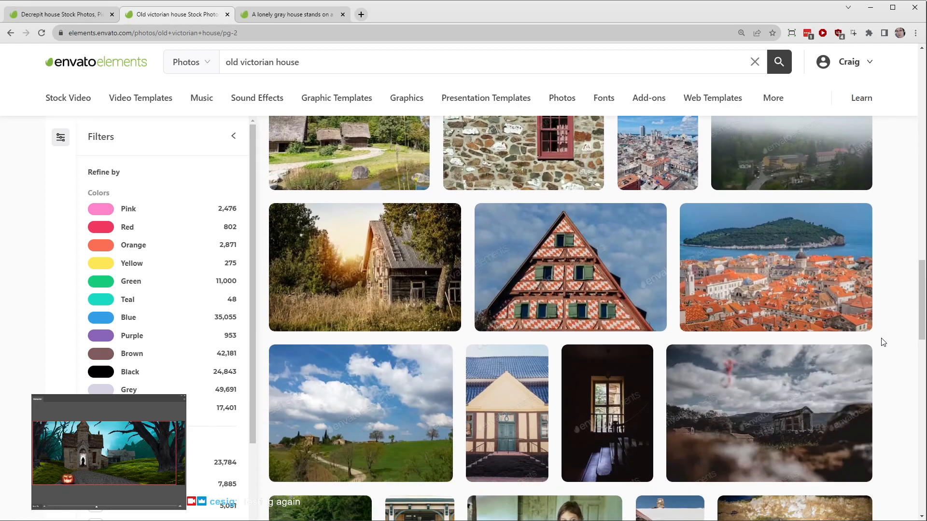
scroll(883, 342, down, 4)
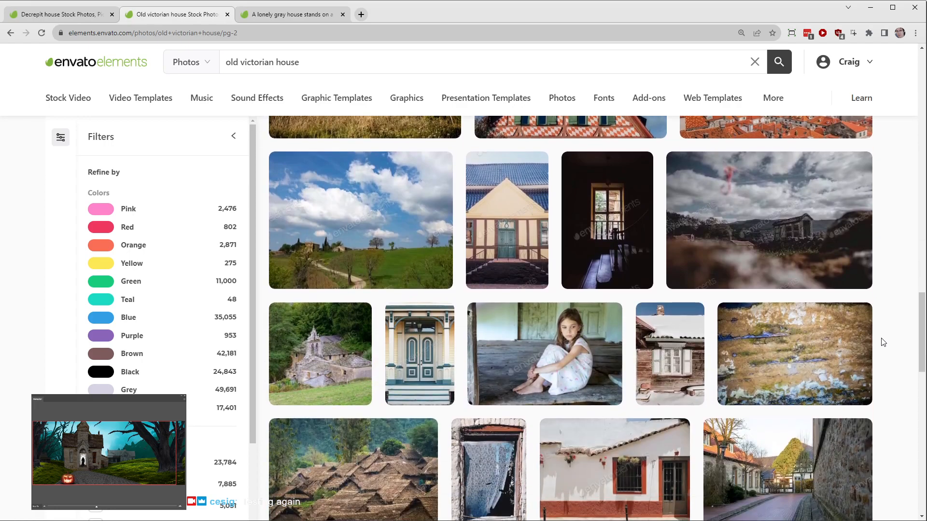
scroll(883, 343, down, 5)
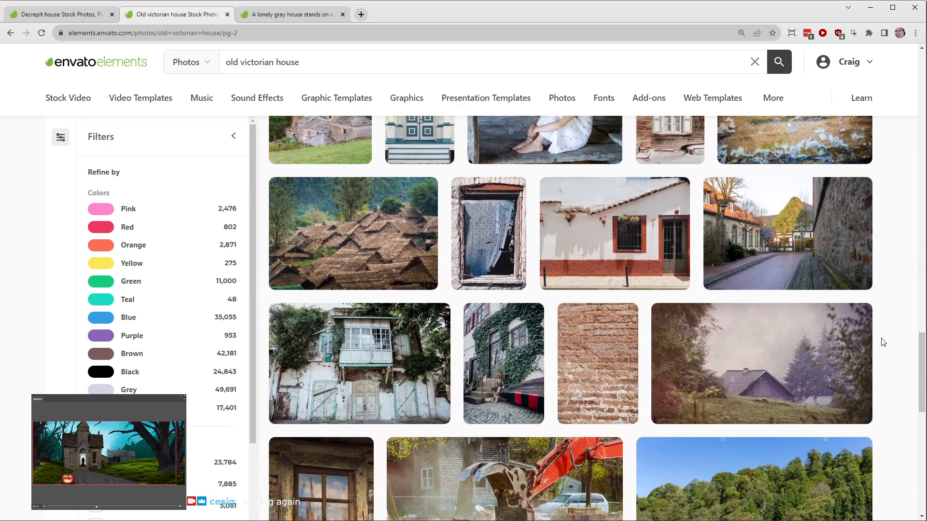
scroll(883, 342, down, 4)
scroll(883, 342, down, 5)
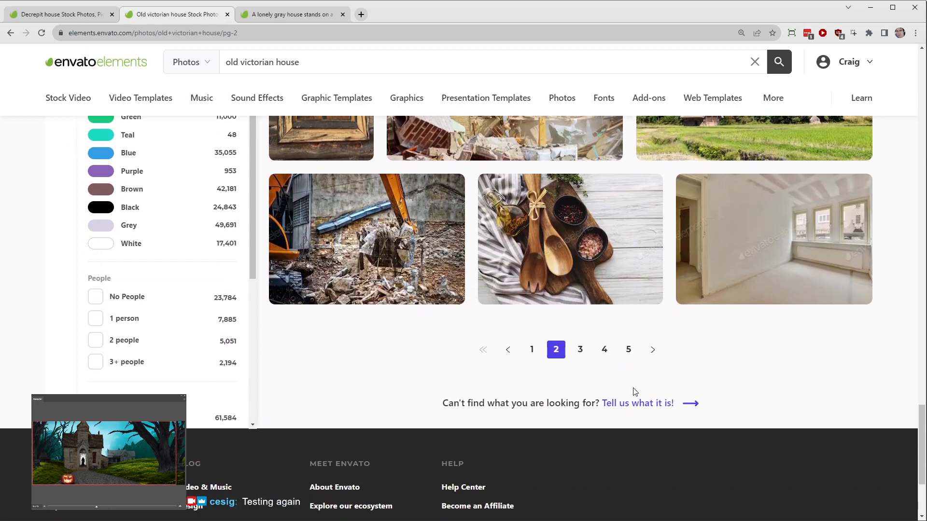
Step: Open page 3 of the old victorian house photos and examine it for weathered or abandoned houses usable in the composite
click(580, 350)
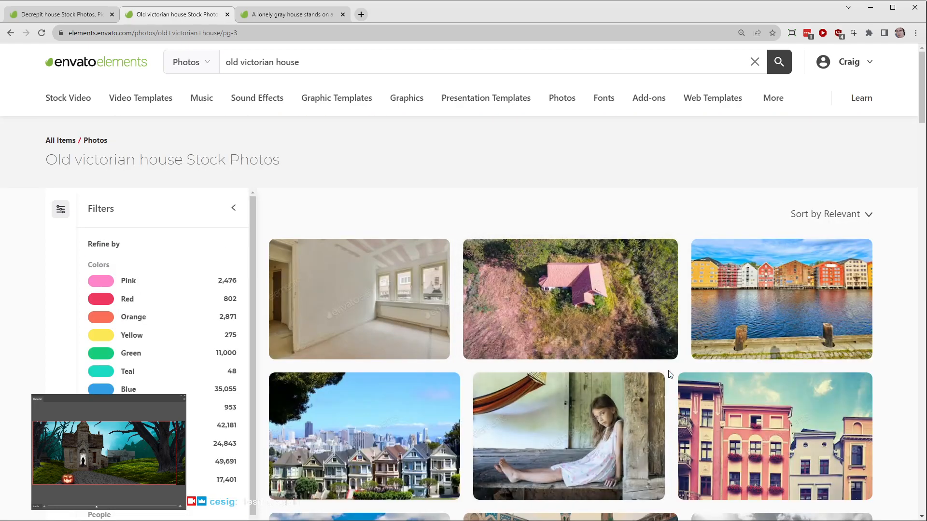
scroll(890, 369, down, 5)
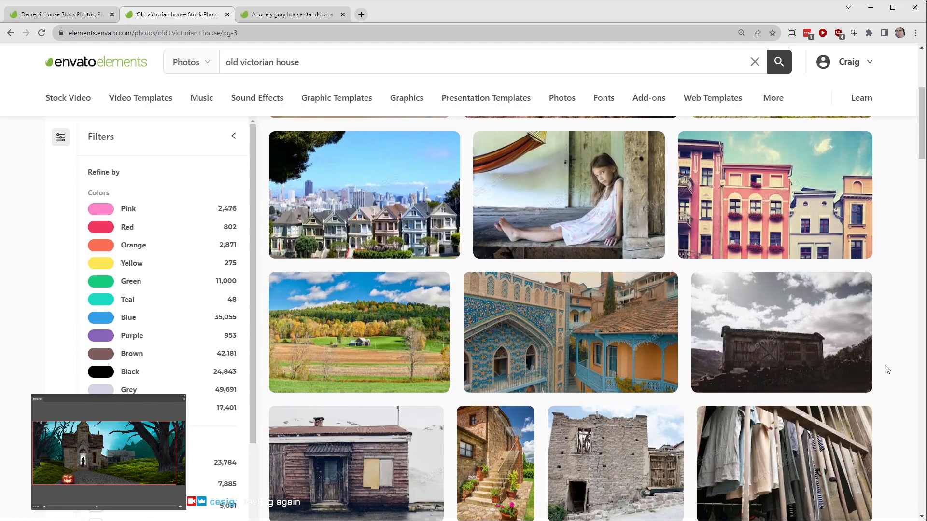
scroll(887, 370, down, 4)
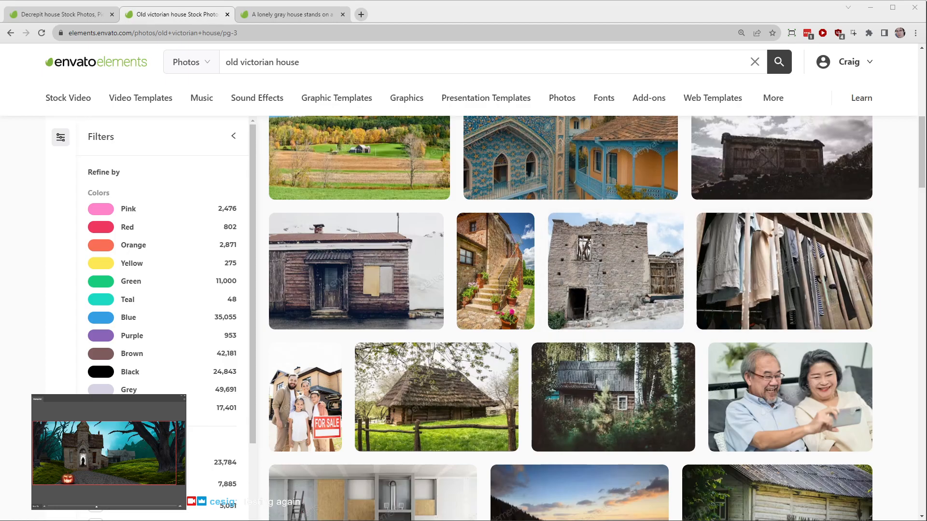
scroll(890, 338, down, 6)
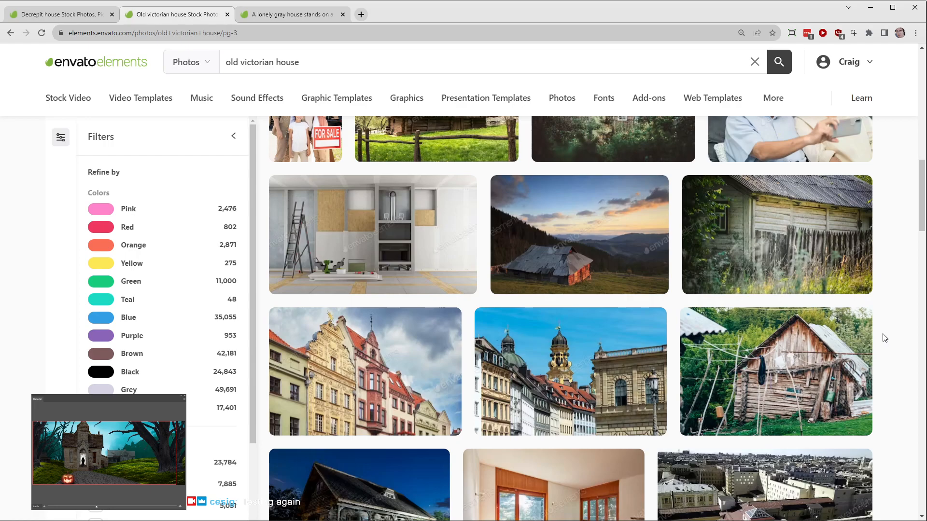
scroll(872, 338, down, 5)
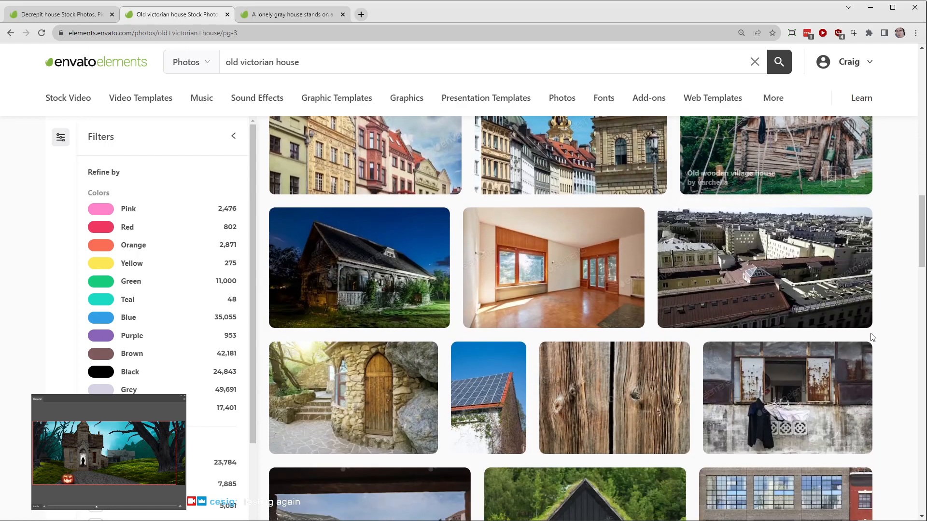
scroll(871, 338, down, 4)
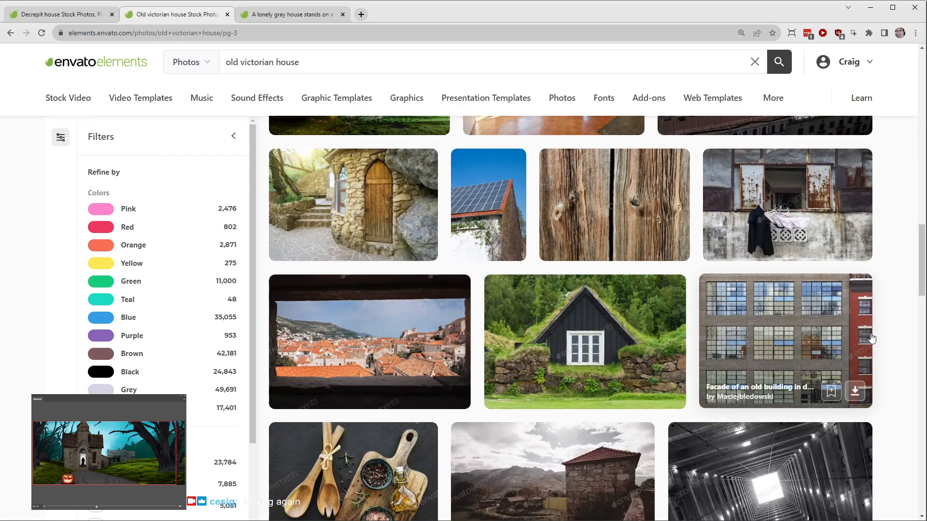
scroll(872, 338, down, 5)
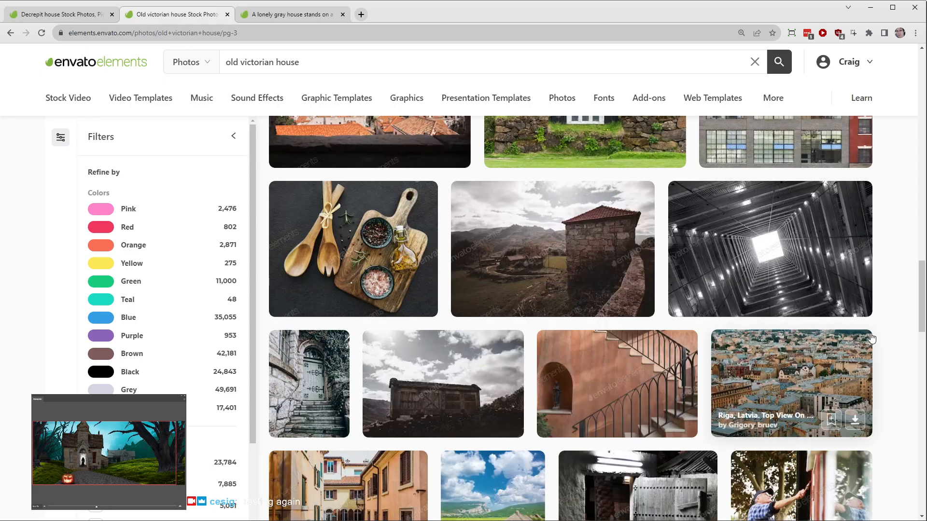
scroll(872, 338, down, 5)
scroll(797, 315, down, 3)
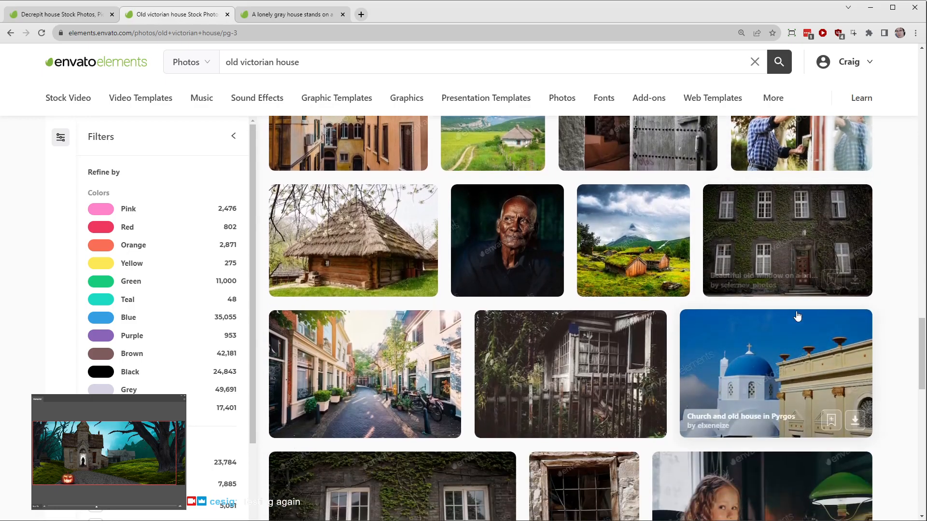
scroll(798, 316, down, 5)
scroll(814, 290, down, 3)
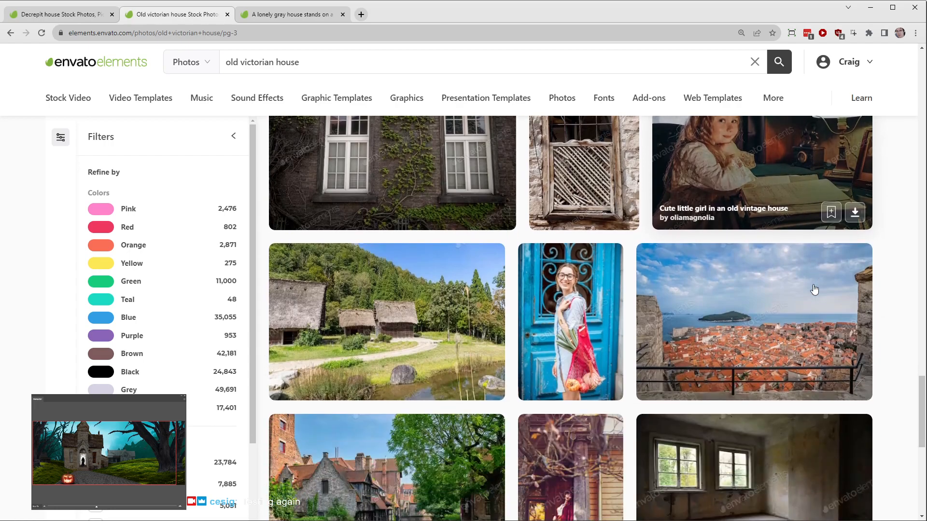
scroll(815, 290, down, 4)
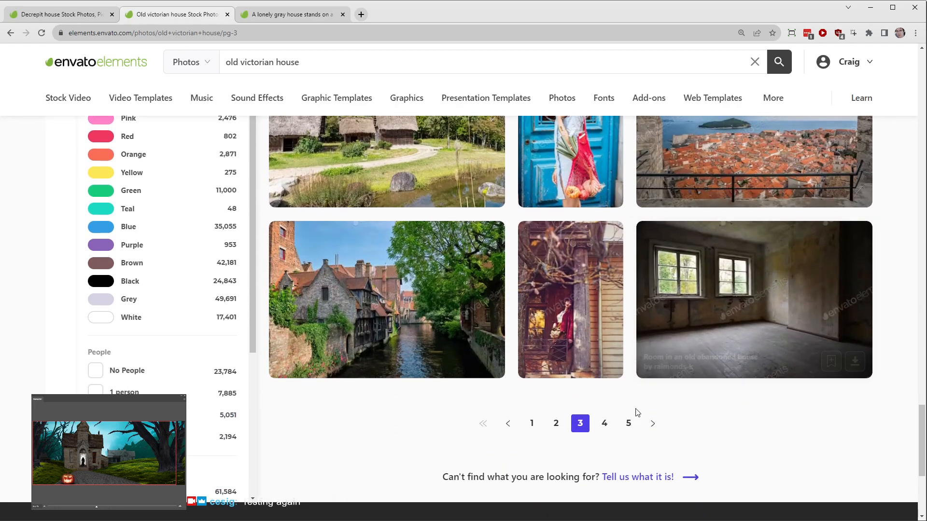
Step: Open page 4 of the old victorian house photos and look through it for old houses with usable gables, roofs or windows
click(604, 424)
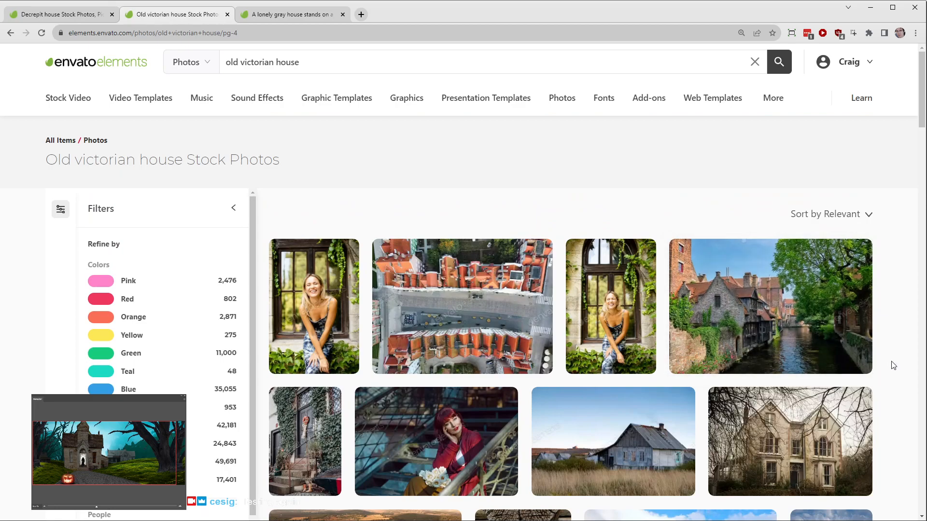
scroll(894, 366, down, 2)
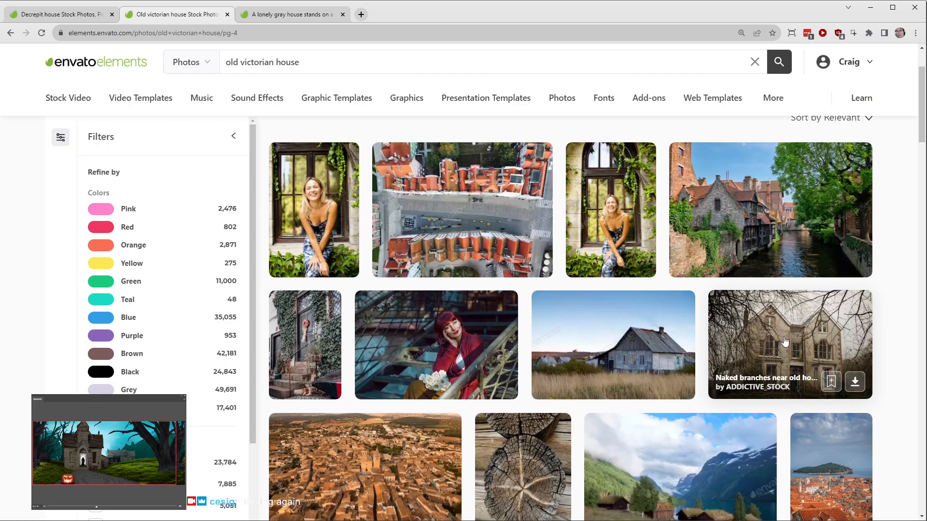
scroll(815, 382, down, 5)
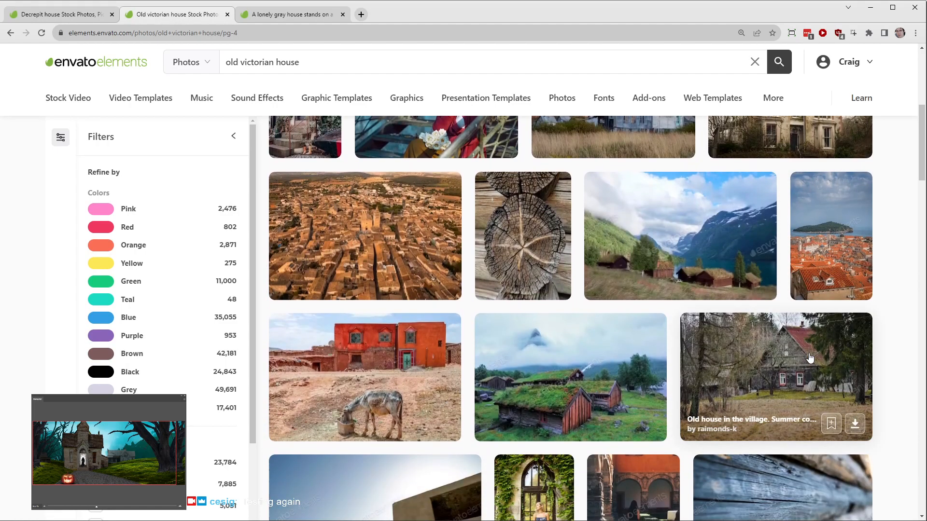
scroll(810, 357, down, 3)
scroll(810, 358, down, 2)
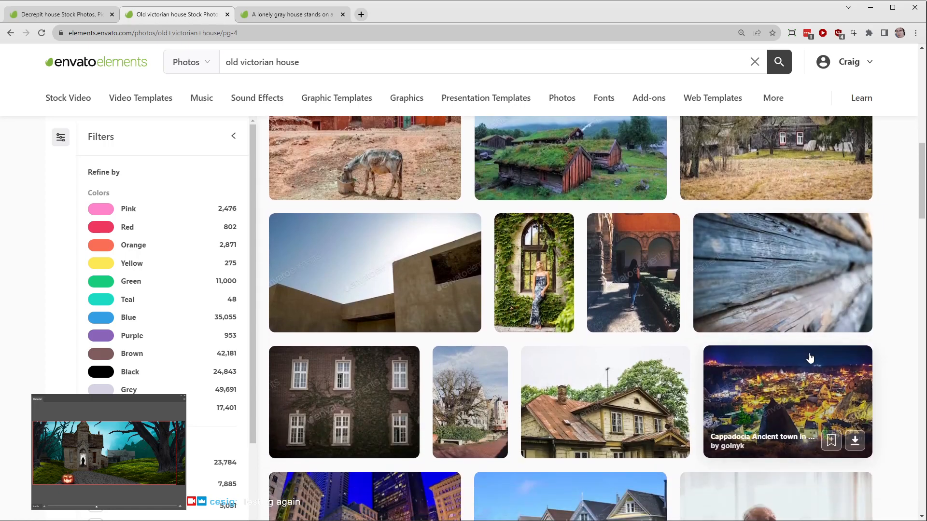
scroll(810, 358, down, 2)
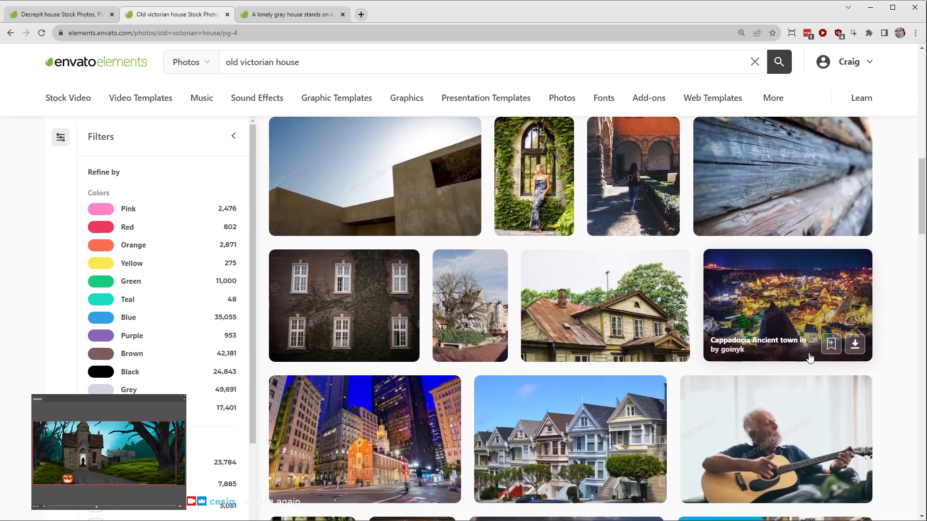
scroll(810, 358, down, 3)
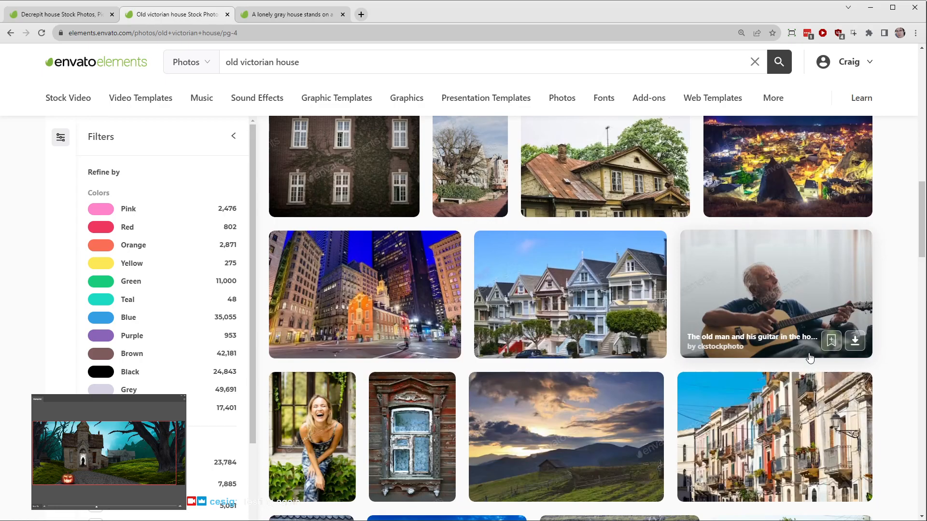
scroll(810, 358, down, 5)
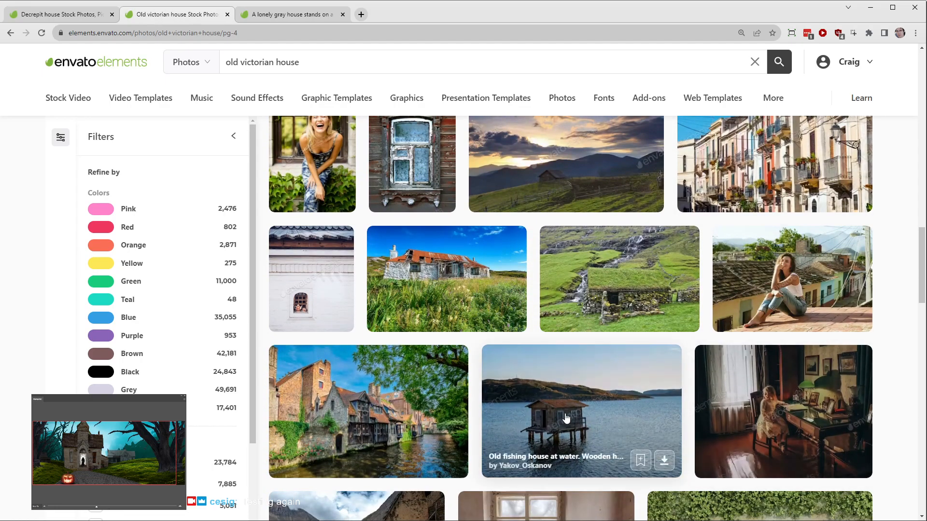
scroll(567, 416, down, 6)
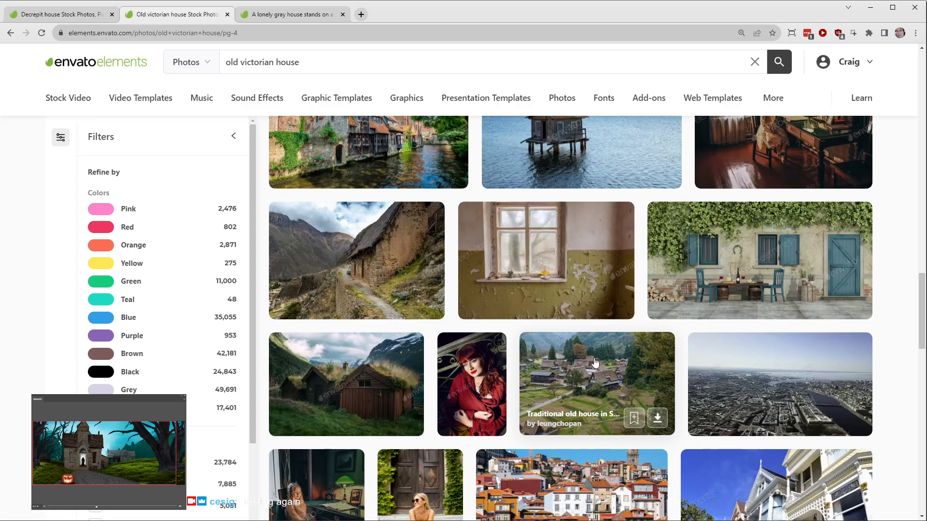
scroll(594, 366, down, 5)
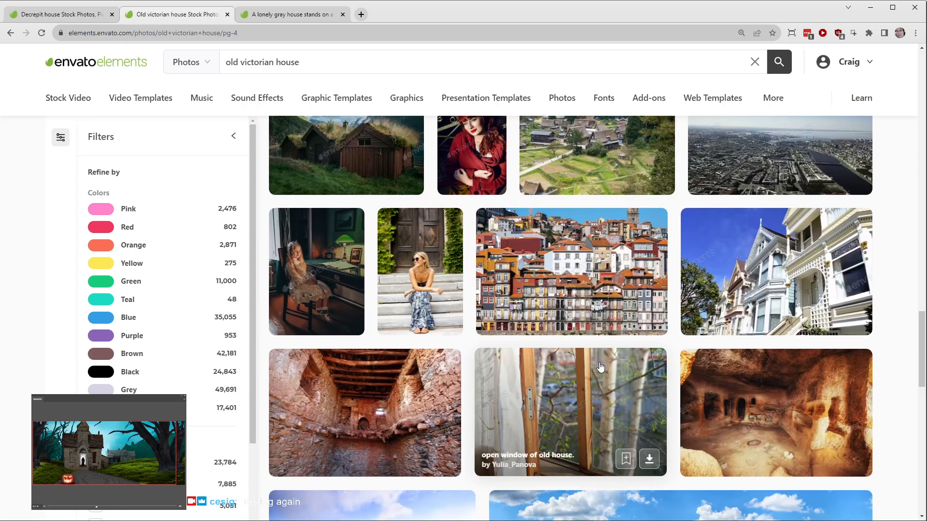
scroll(599, 365, down, 5)
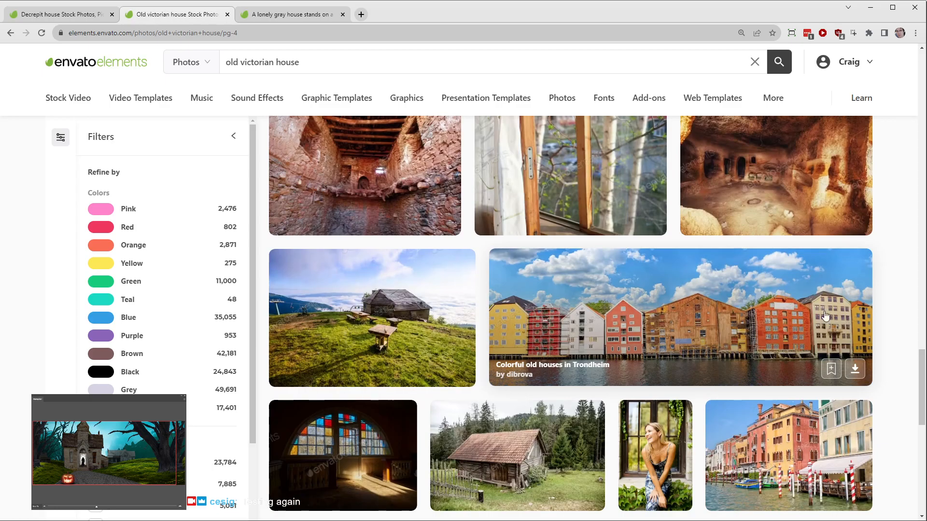
scroll(705, 333, down, 4)
scroll(735, 290, down, 5)
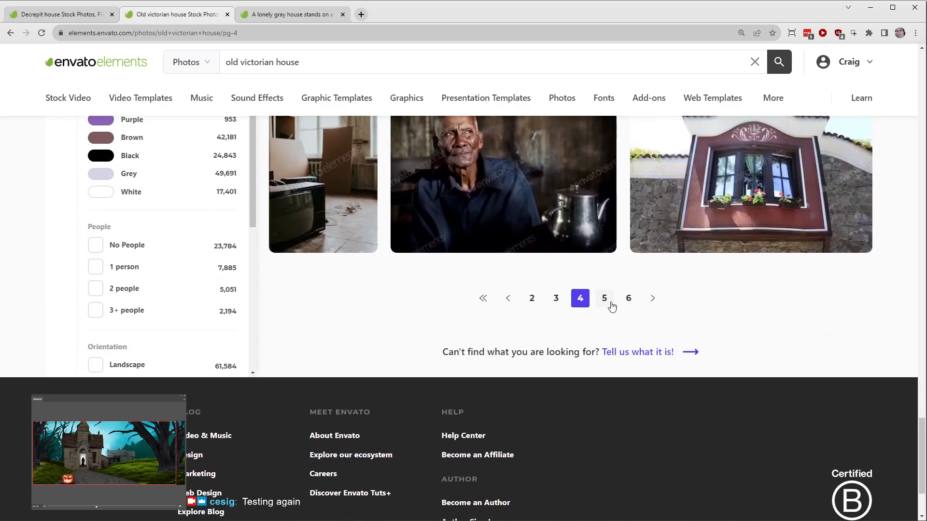
Step: Open page 5 of the old victorian house photos and skim it for houses suited to the haunted scene
click(603, 298)
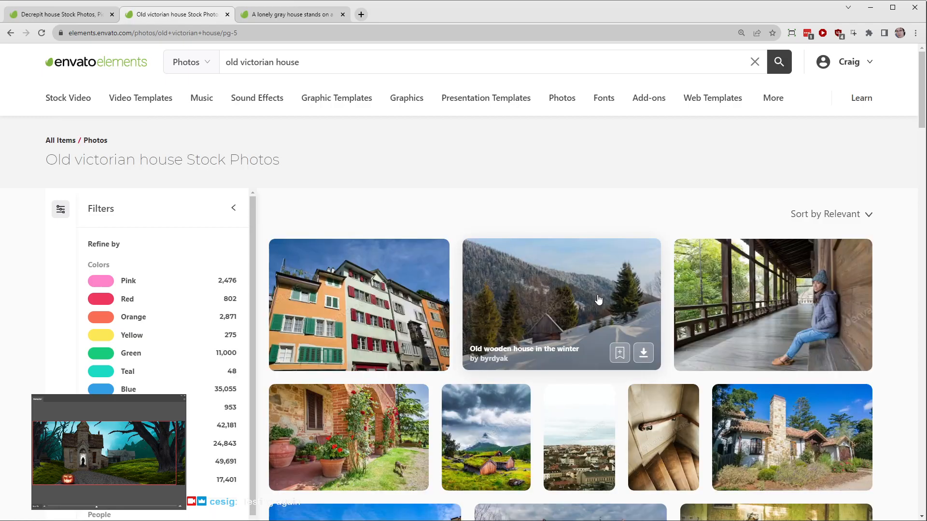
scroll(599, 299, down, 2)
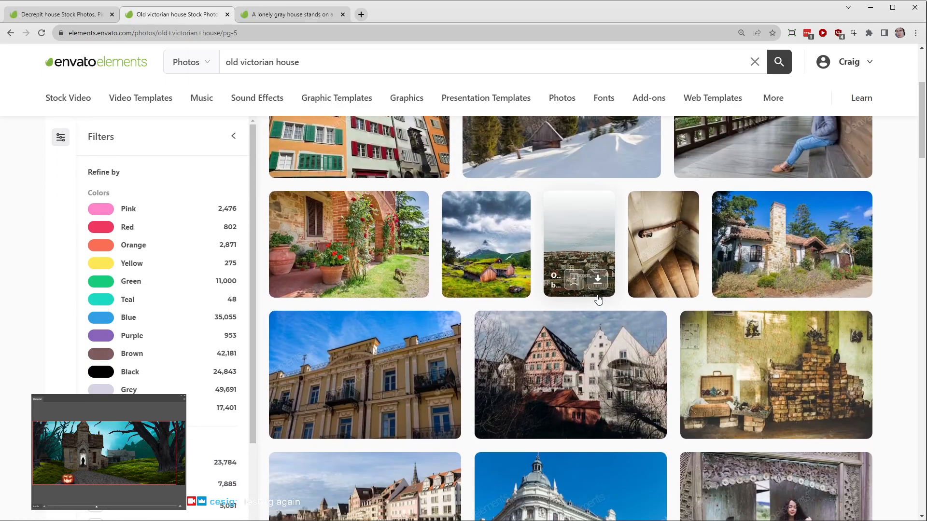
scroll(599, 300, down, 4)
scroll(599, 299, down, 8)
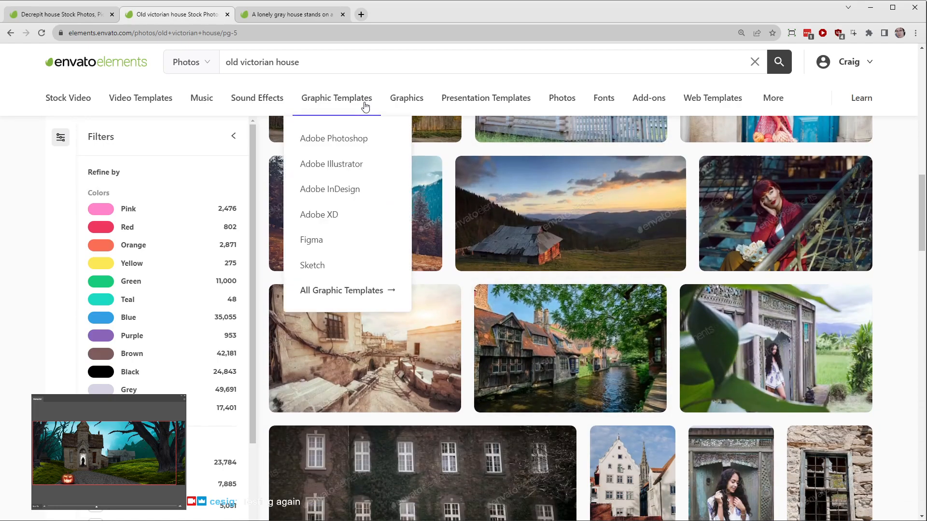
scroll(571, 286, down, 7)
scroll(571, 286, down, 2)
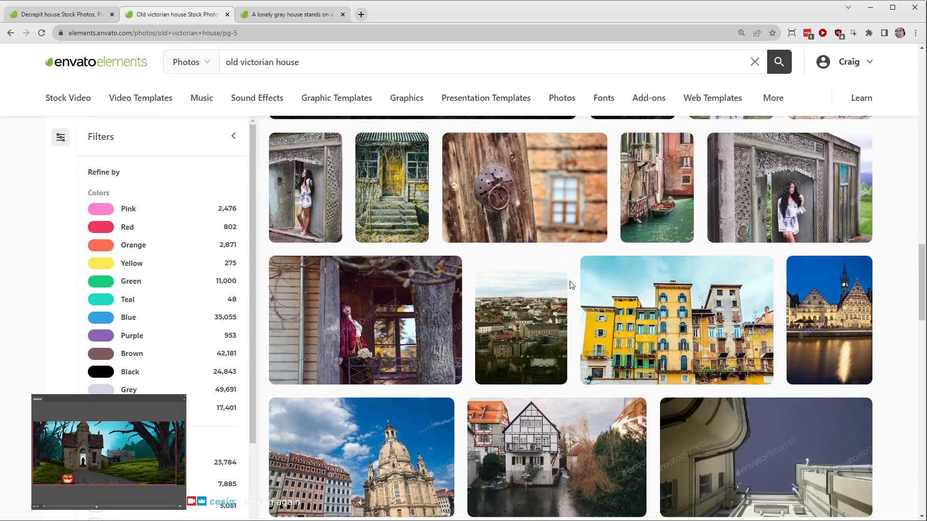
Step: Search the stock photos for "victorian house" and look through the results for houses with dormers
double_click(231, 62)
key(BackSpace)
key(Return)
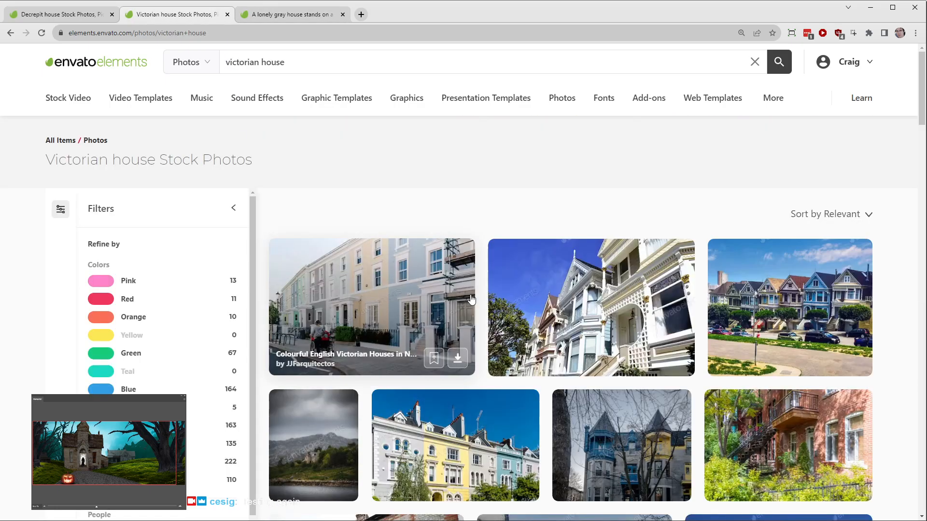
scroll(414, 305, down, 5)
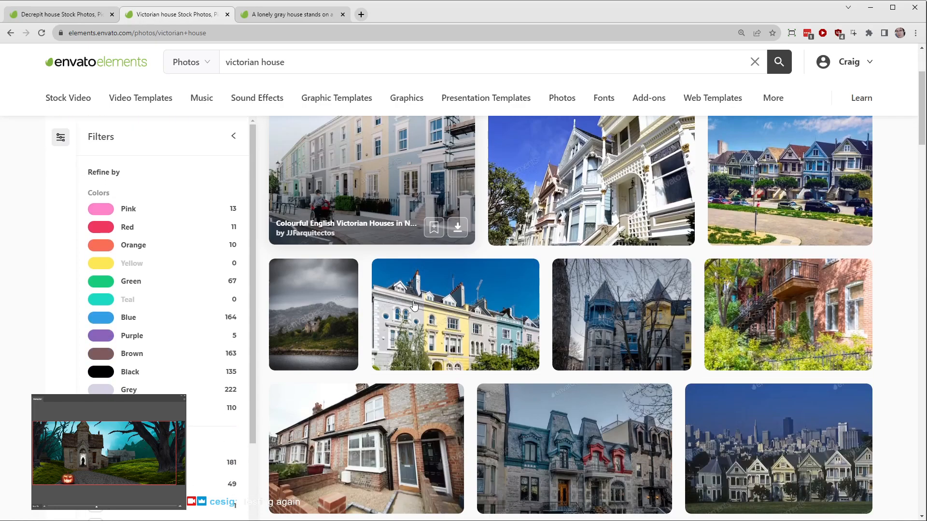
scroll(414, 305, down, 4)
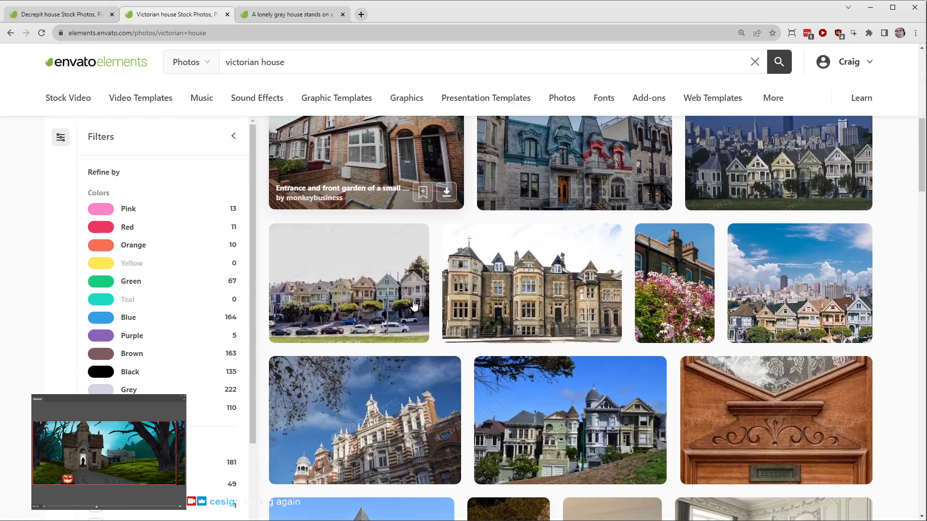
Step: Open the photo of a row of traditional four storey Victorian townhouses in a new tab and look over its similar photos
middle_click(569, 292)
key(ctrl+Tab)
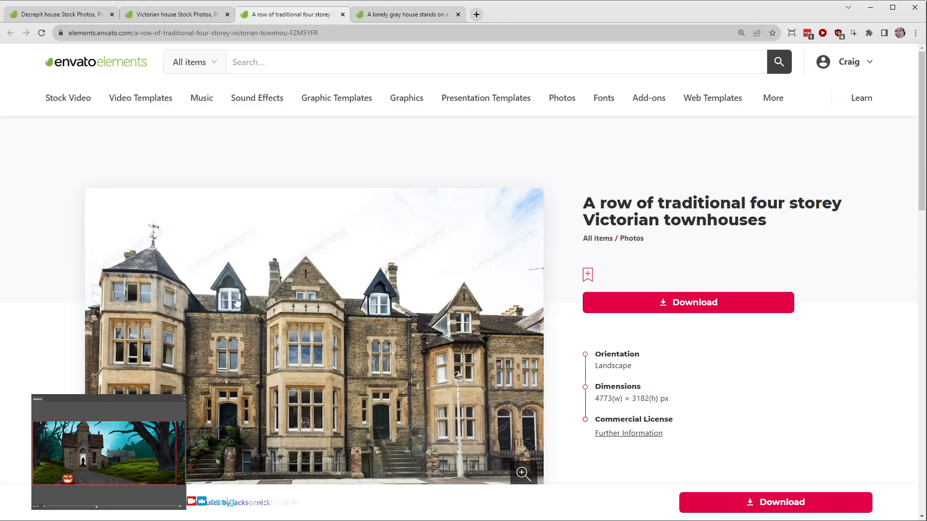
scroll(675, 313, down, 7)
scroll(675, 312, down, 6)
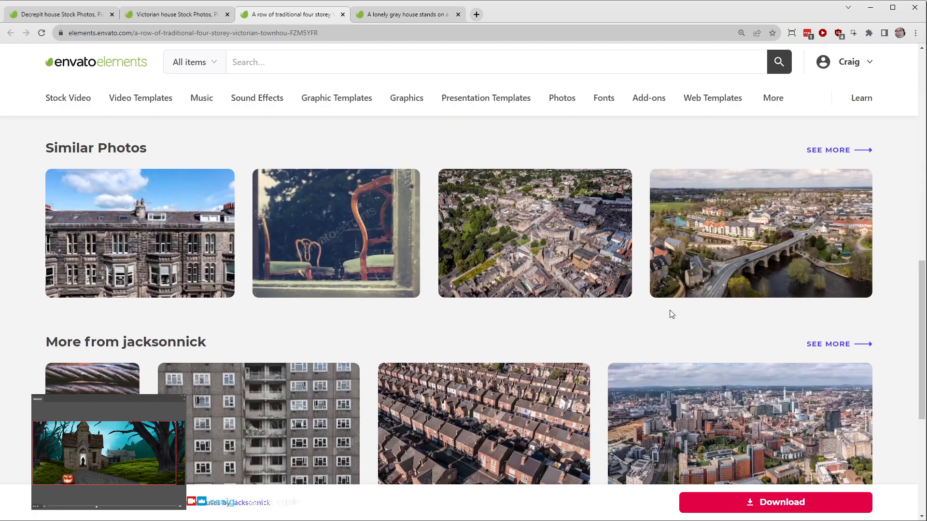
scroll(674, 314, up, 8)
scroll(652, 283, up, 4)
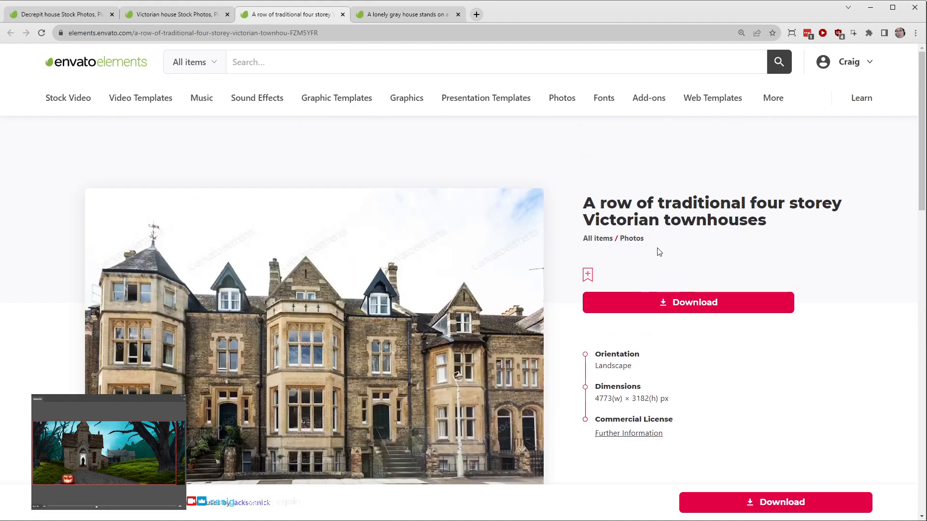
Step: Download the four storey Victorian townhouses photo under a project licence and close its tab
click(683, 305)
click(338, 262)
click(340, 395)
middle_click(253, 15)
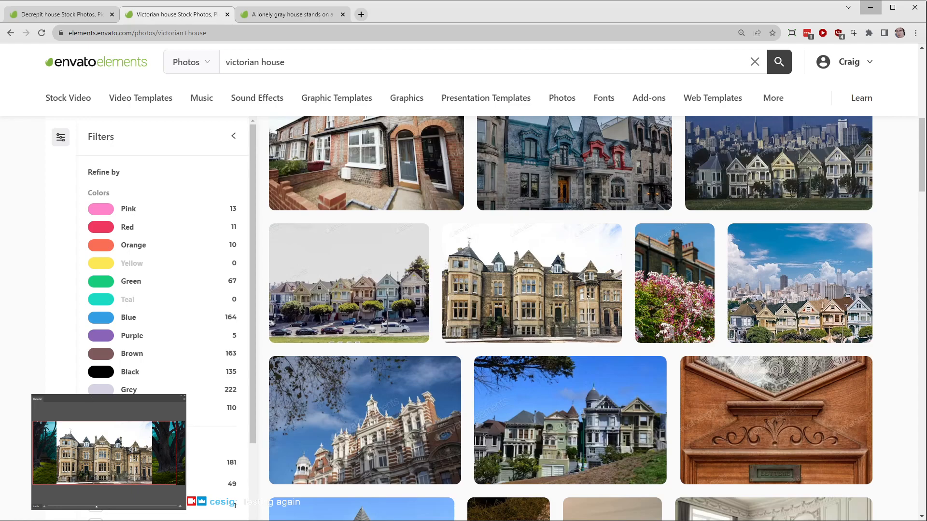
Step: Switch to Photoshop and compare the townhouse photo's dormers with the haunted house scene by toggling the photo layer's visibility
key(alt+Tab)
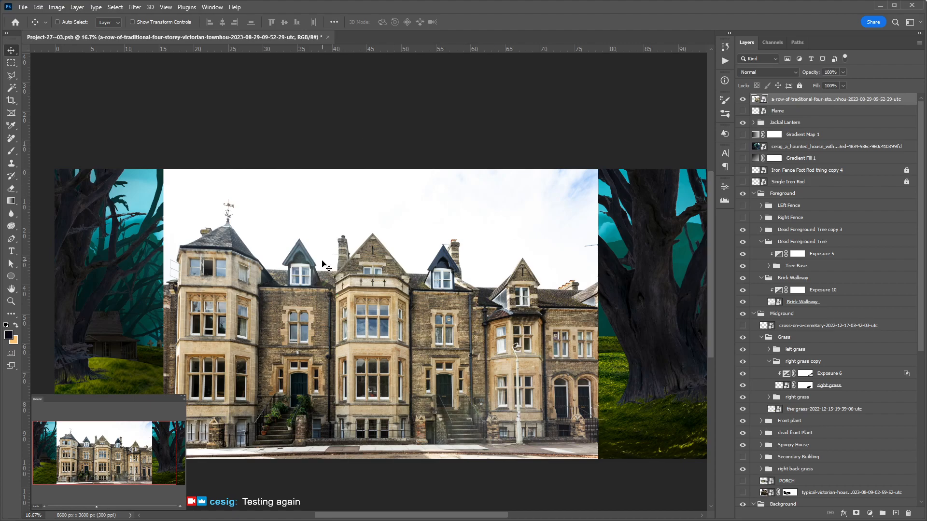
scroll(327, 263, left, 2)
scroll(326, 267, up, 2)
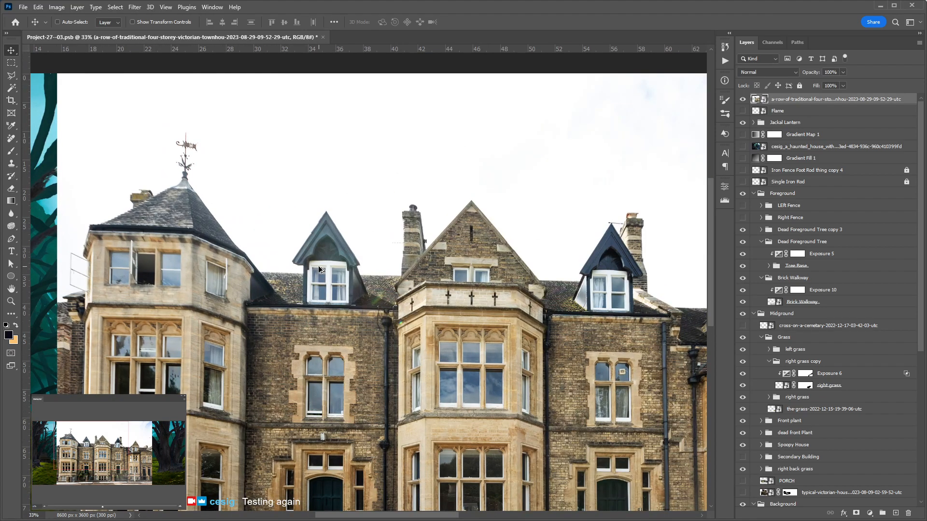
drag(632, 273, 522, 285)
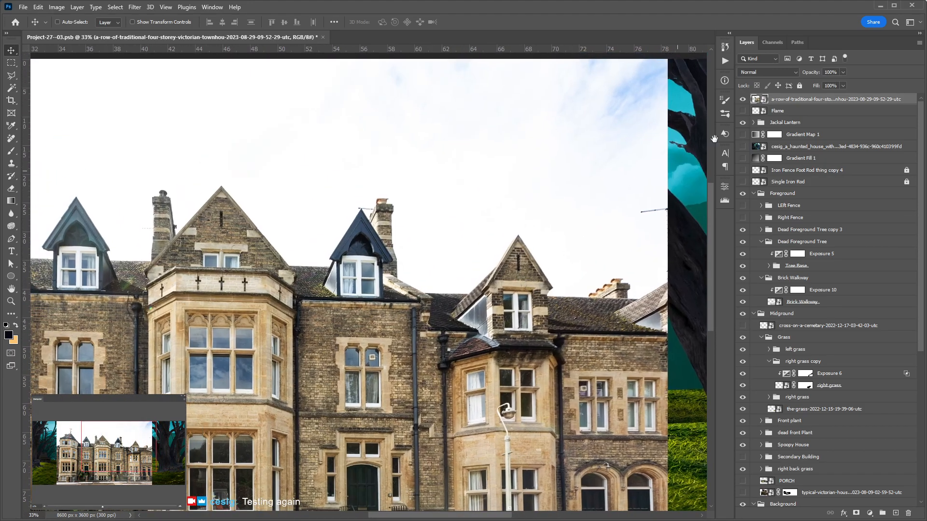
click(742, 99)
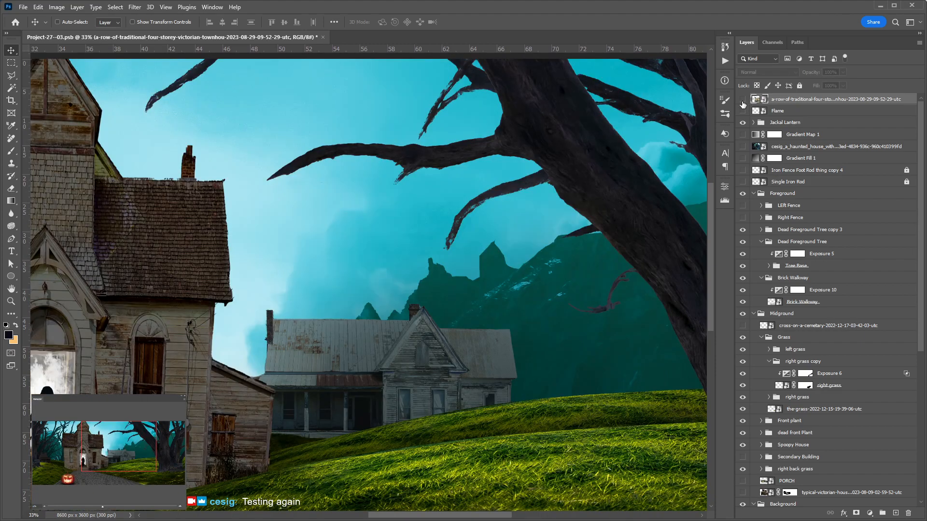
click(743, 99)
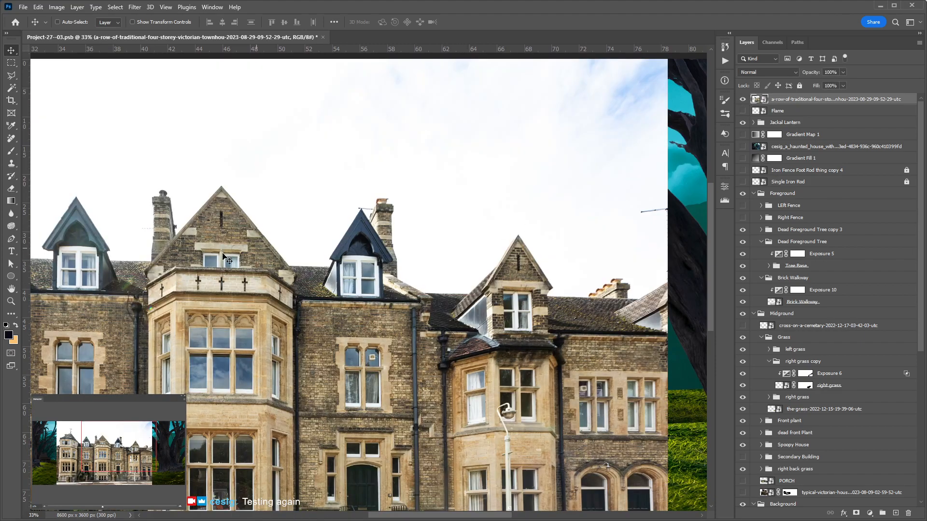
Step: Start a Pen path at the blue-grey dormer's lower right corner, following its right side up and around the eave
drag(119, 246, 379, 327)
scroll(320, 327, up, 3)
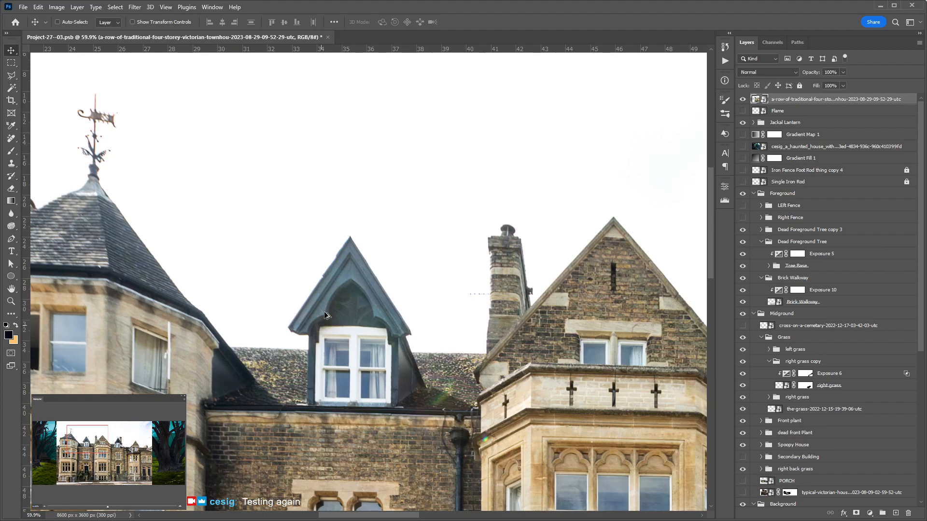
scroll(324, 313, up, 1)
scroll(310, 334, up, 1)
key(p)
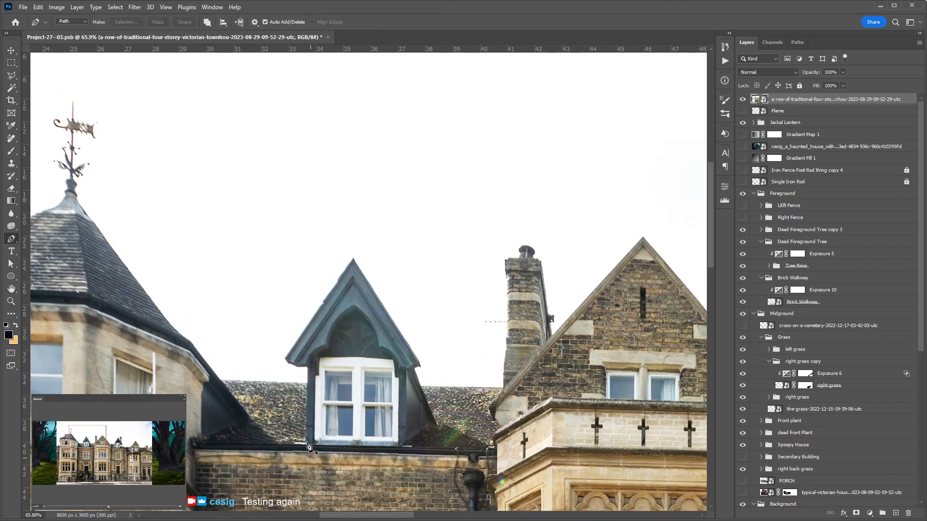
scroll(308, 448, up, 1)
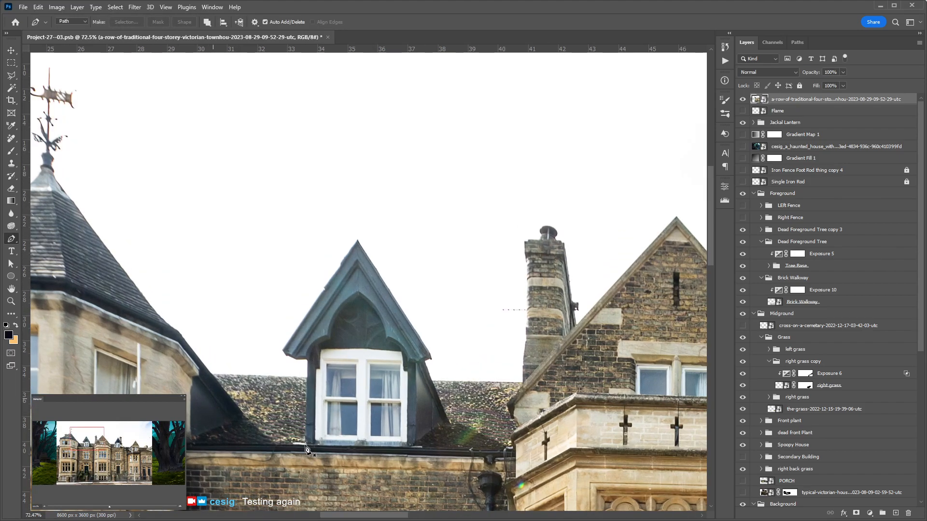
scroll(306, 449, up, 5)
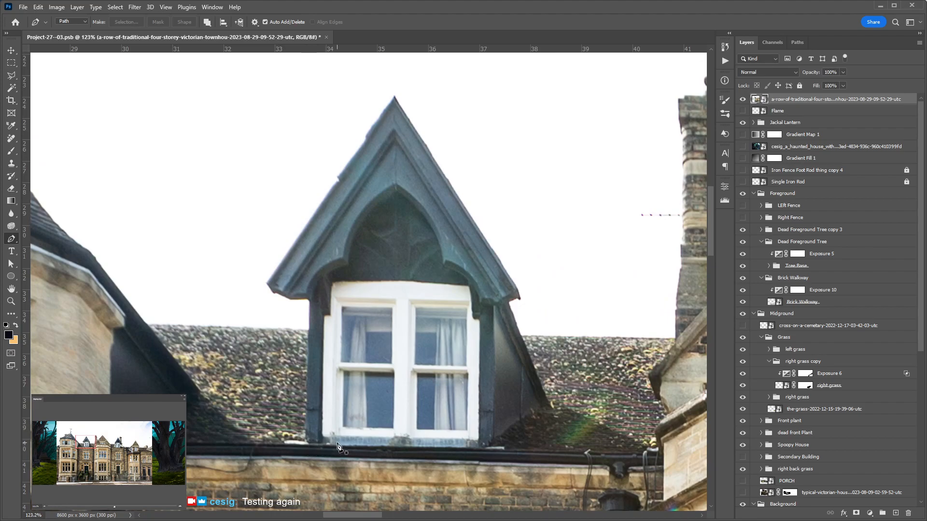
drag(484, 448, 492, 440)
click(493, 305)
click(503, 305)
click(508, 303)
click(510, 301)
click(516, 300)
click(519, 300)
click(517, 289)
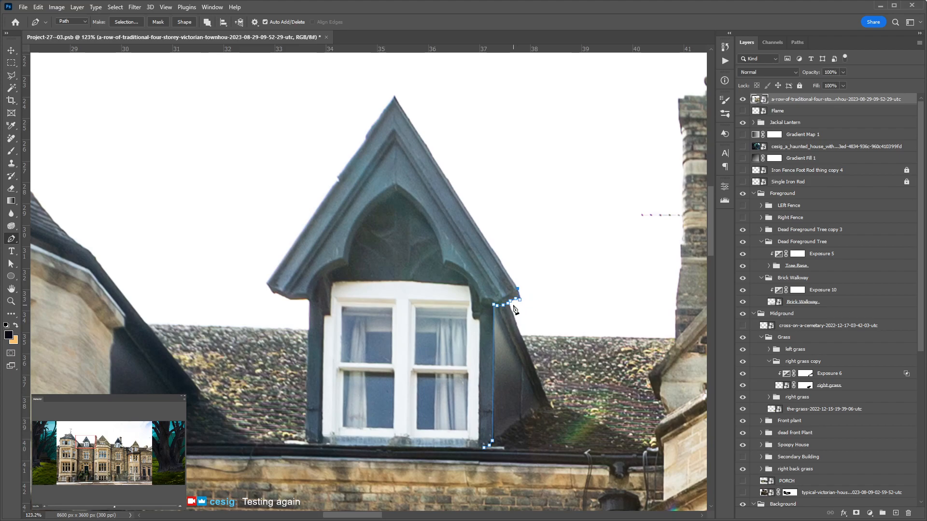
Step: Continue the path over the dormer's peak, down the left roof edge and wall, and close it along the base
click(394, 96)
click(385, 109)
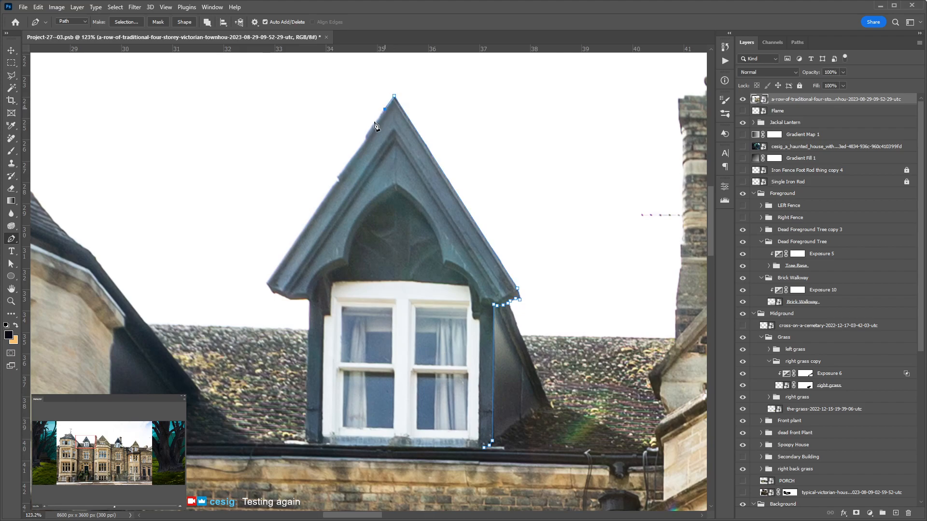
click(366, 137)
click(337, 177)
click(265, 284)
click(273, 292)
click(290, 300)
click(308, 300)
click(306, 444)
Step: Convert the dormer path into a selection and copy the selected dormer to a new layer
key(a)
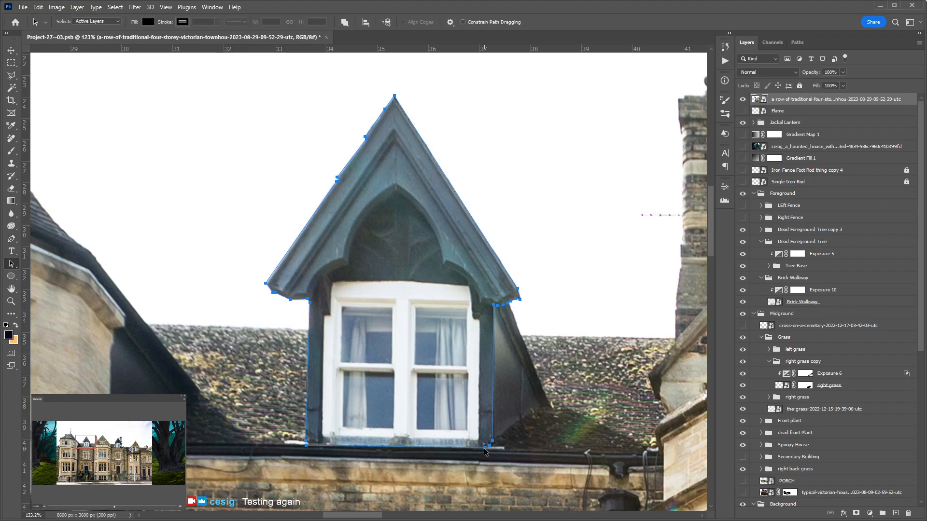
key(shift+a)
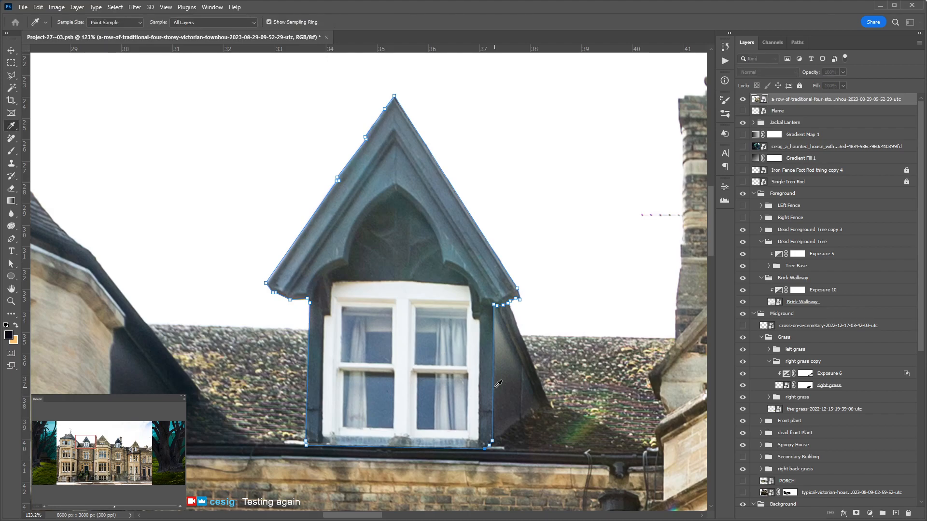
click(543, 179)
key(ctrl+Return)
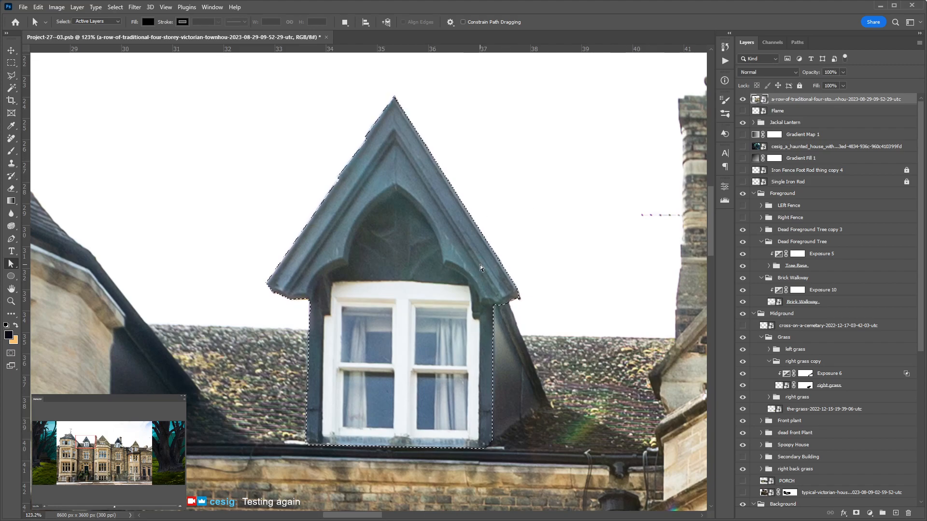
key(v)
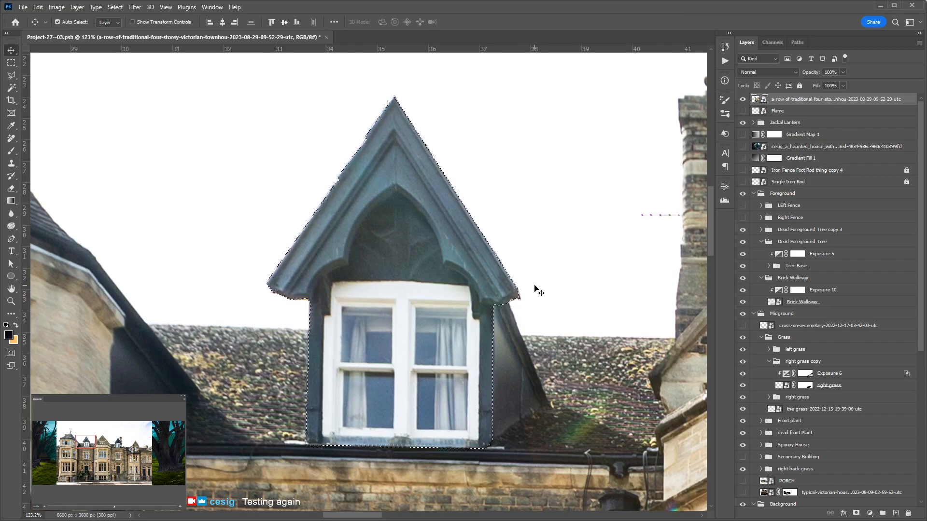
key(ctrl)
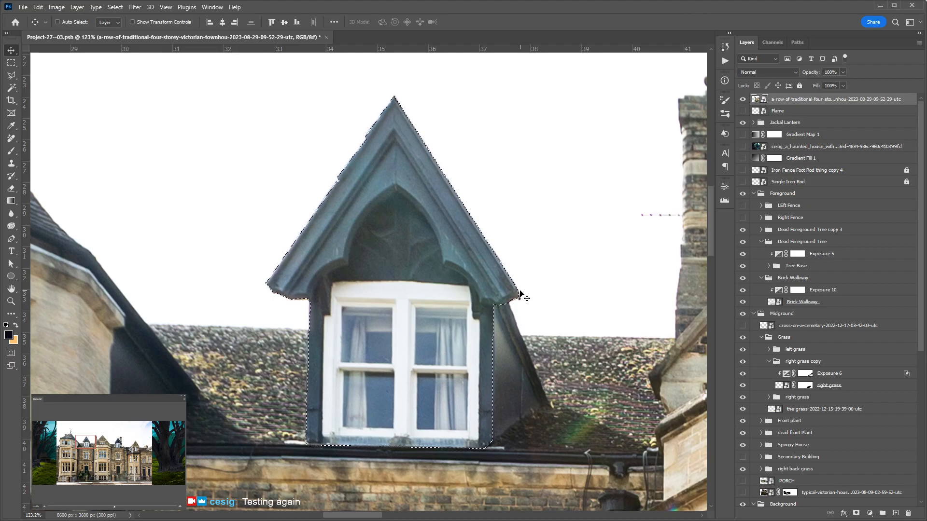
key(ctrl+j)
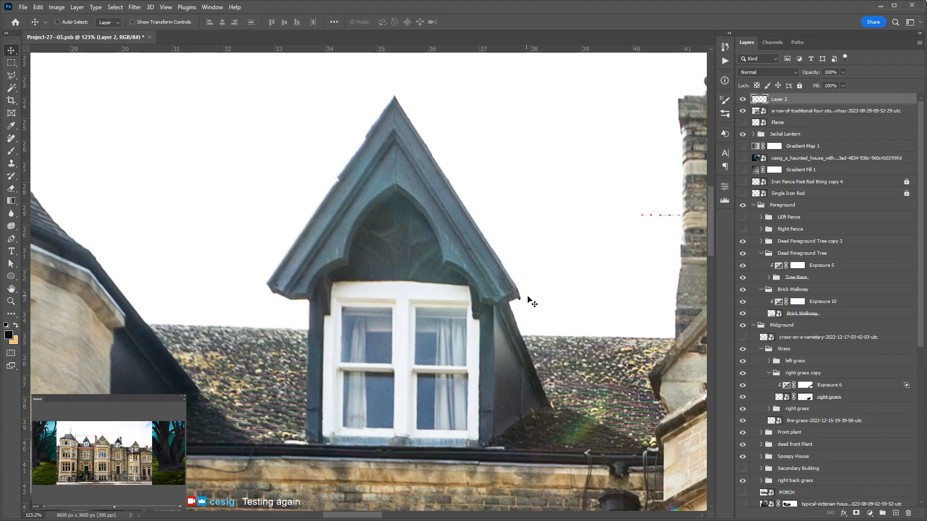
Step: Hide the townhouse photo layer and move the cut-out dormer onto the left side of the haunted house's roof
click(742, 112)
key(ctrl+minus)
key(ctrl+minus)
drag(401, 299, 525, 355)
drag(528, 387, 212, 296)
key(ctrl+minus)
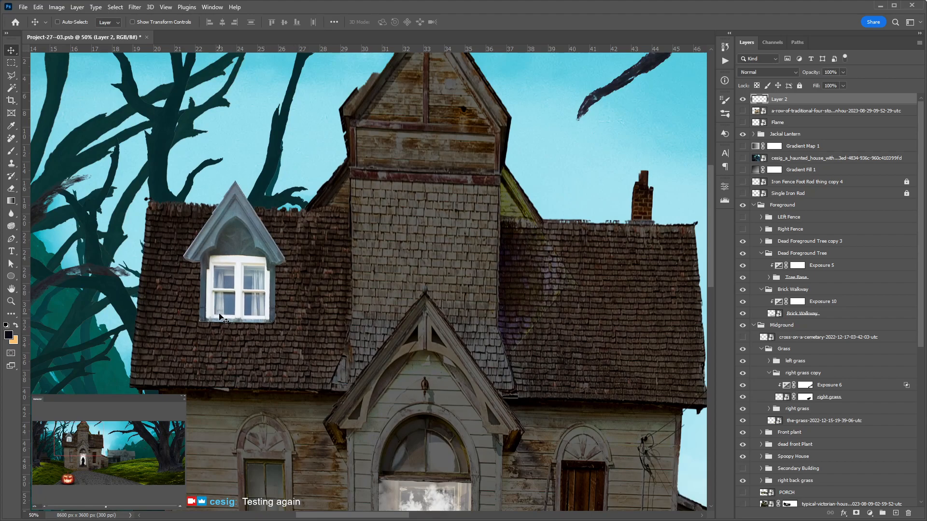
Step: Duplicate the dormer onto the right side of the roof and rotate the copy clockwise by about 1.5°
drag(242, 320, 590, 327)
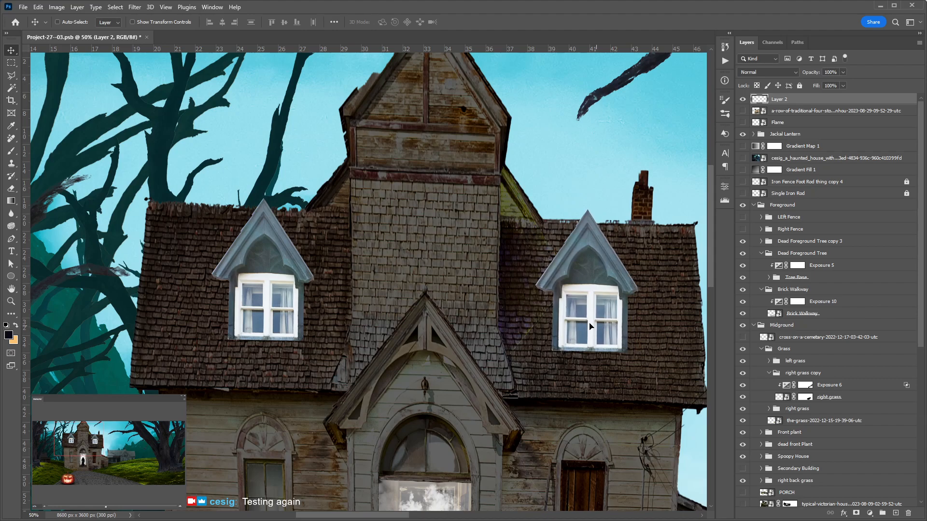
drag(616, 363, 553, 280)
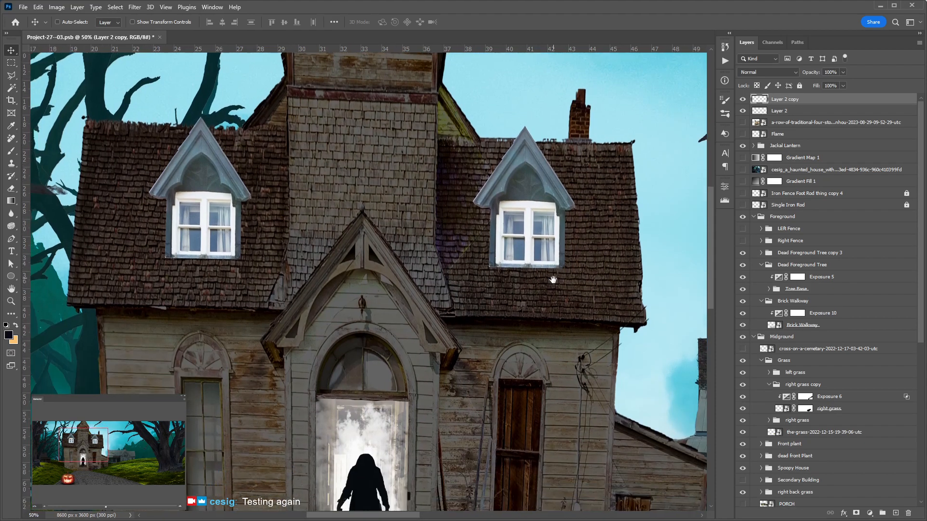
key(ctrl+minus)
key(ctrl+minus)
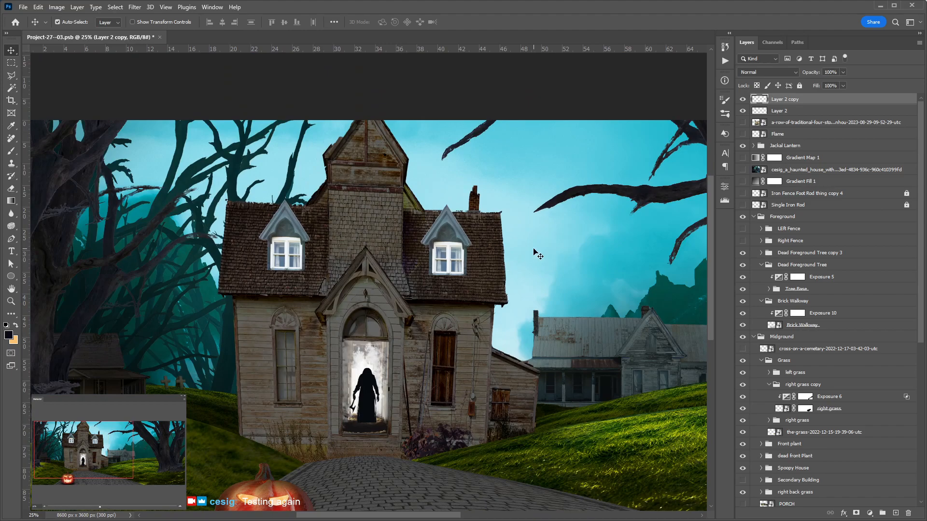
key(ctrl+t)
drag(481, 195, 486, 200)
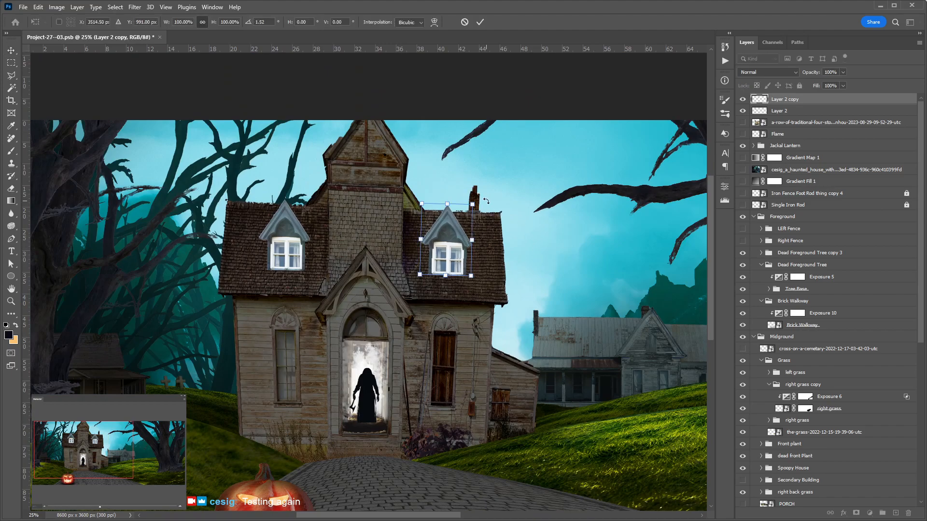
key(Return)
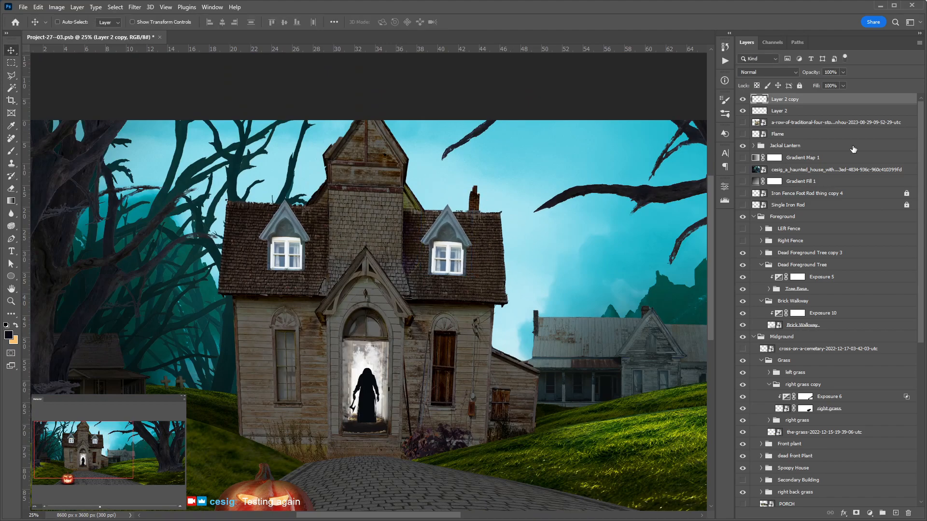
Step: Rename both dormer layers as Dormer Window
click(783, 114)
double_click(783, 113)
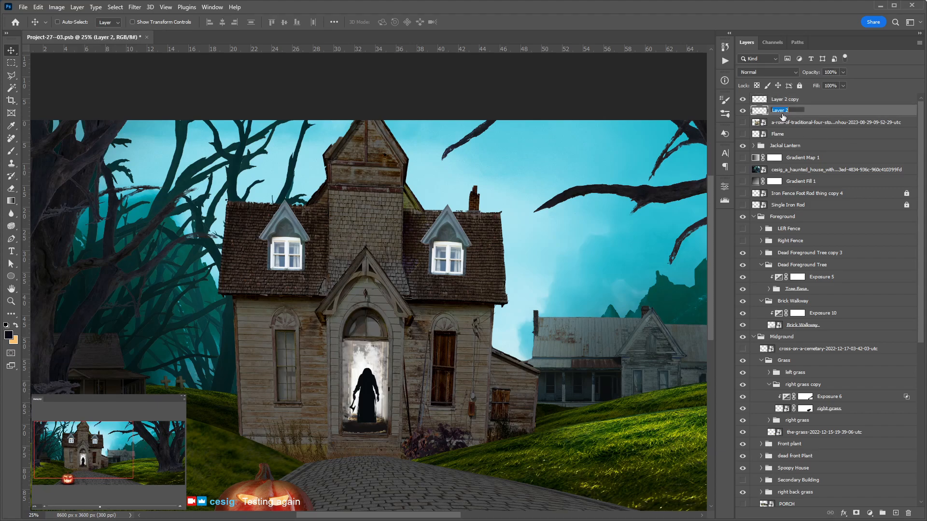
text(Dormer Window)
double_click(787, 99)
text(Dormer Window)
key(Return)
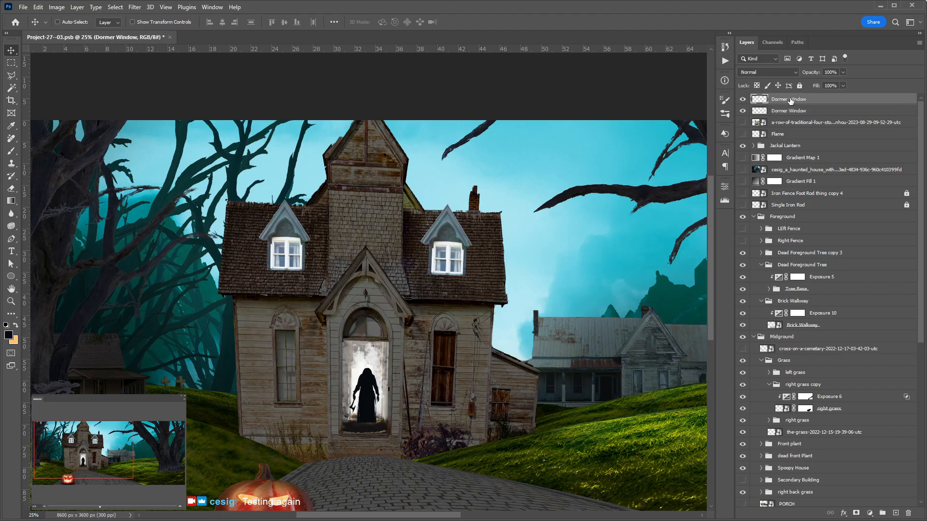
Step: Select both Dormer Window layers and stretch them upward together to about 179% of their height
shift+click(792, 111)
key(ctrl+t)
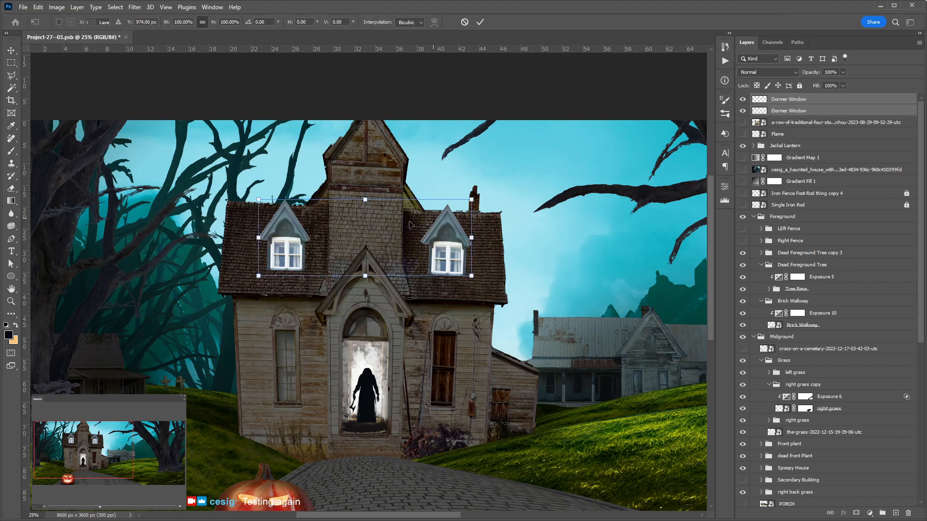
drag(364, 198, 374, 138)
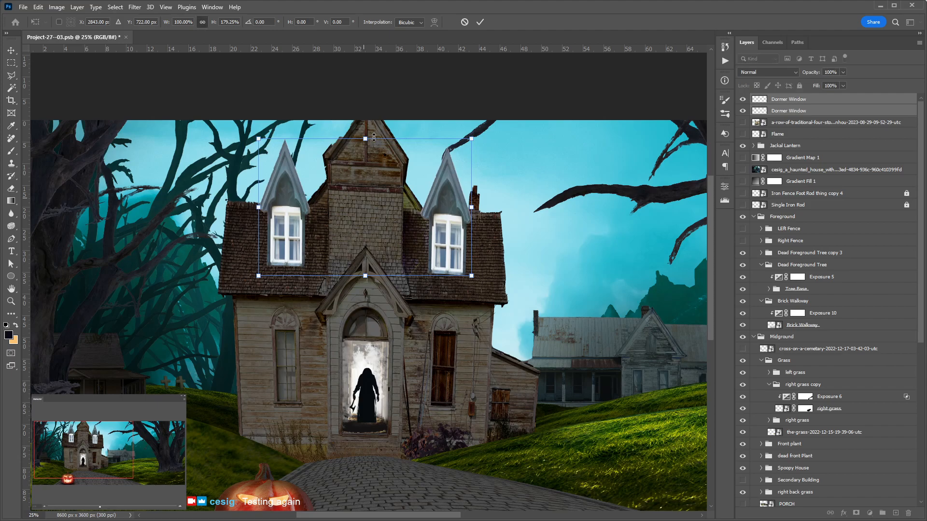
key(Return)
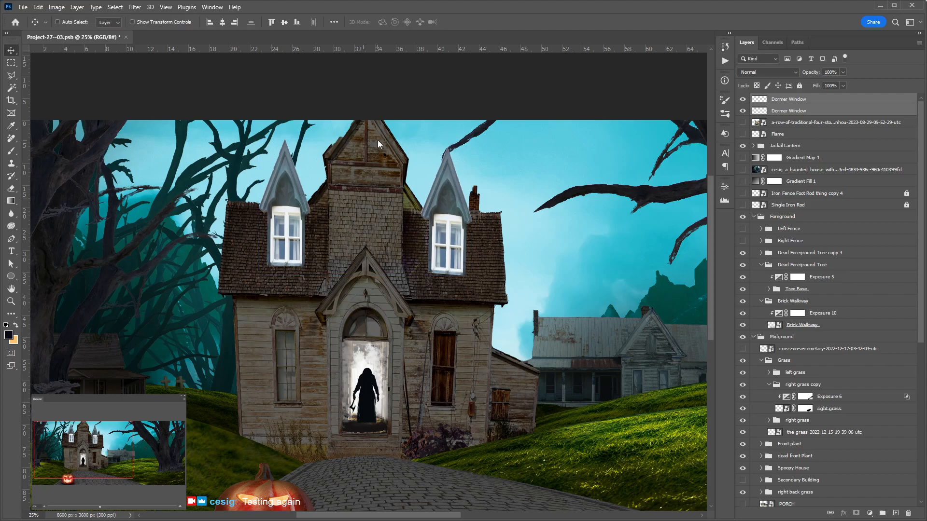
Step: Undo the vertical stretch applied to both Dormer Window layers
key(ctrl+z)
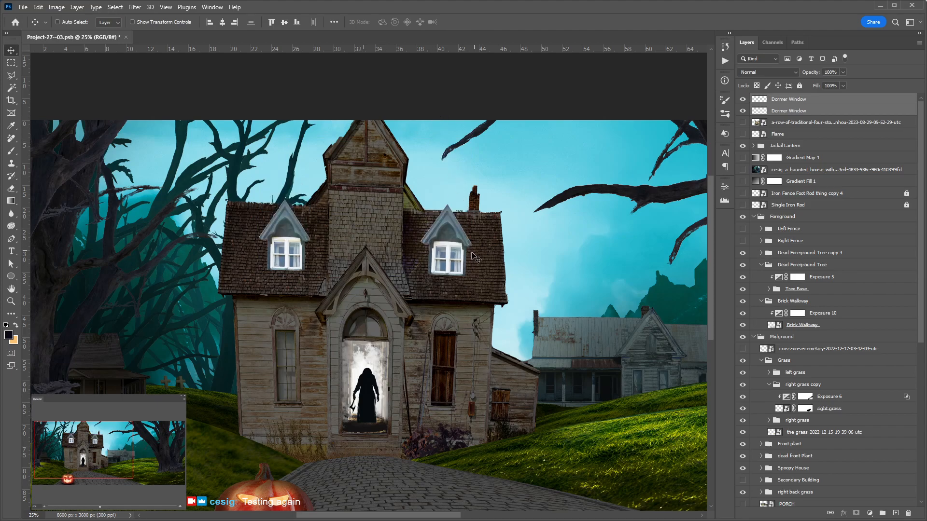
scroll(263, 241, up, 1)
scroll(263, 241, up, 3)
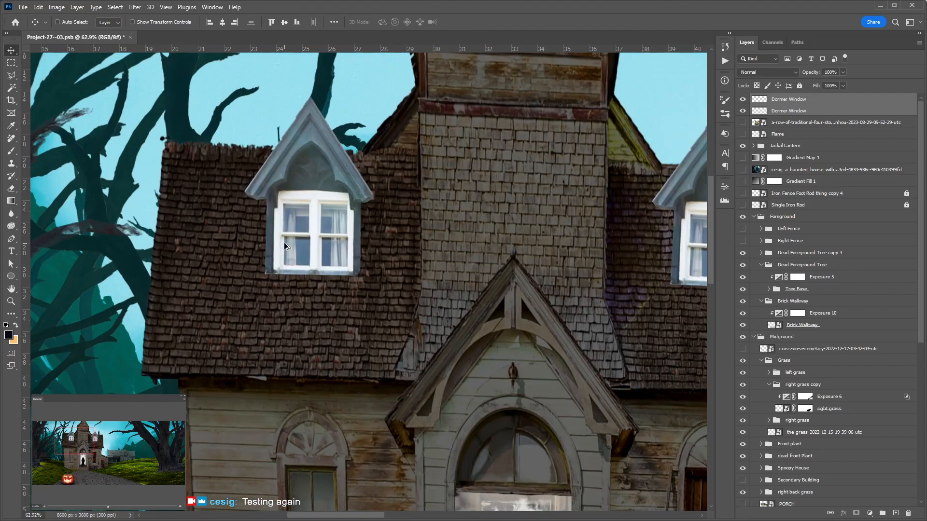
scroll(285, 244, up, 3)
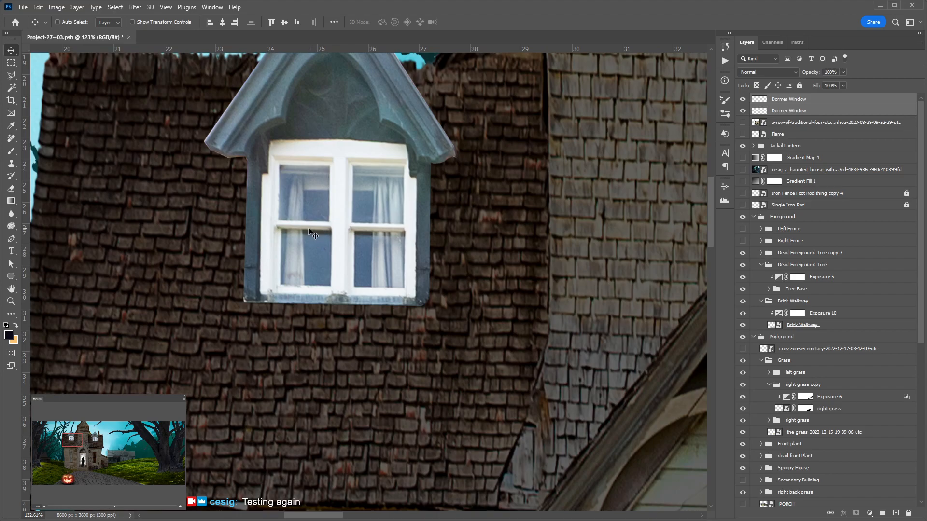
Step: Trace a closed Pen path around the left dormer's window and frame, just below its gable
key(p)
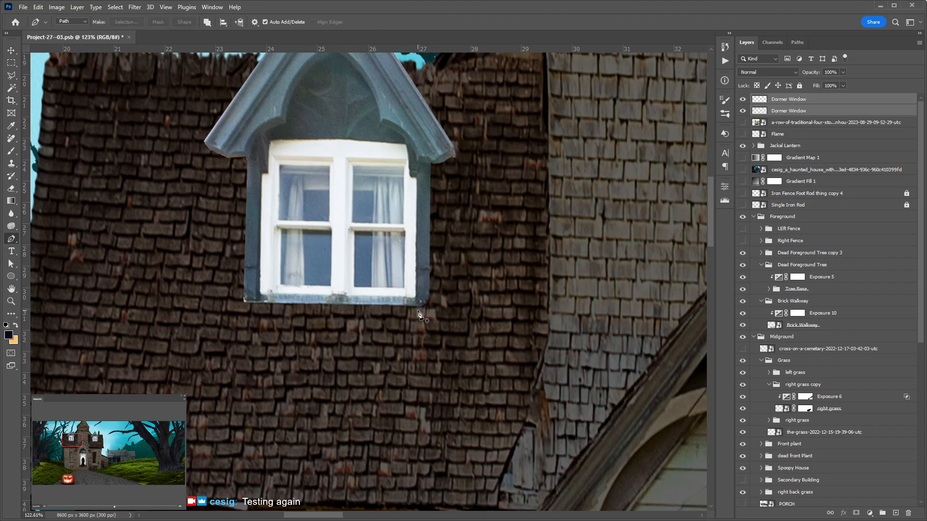
click(417, 308)
click(431, 301)
click(432, 251)
click(433, 165)
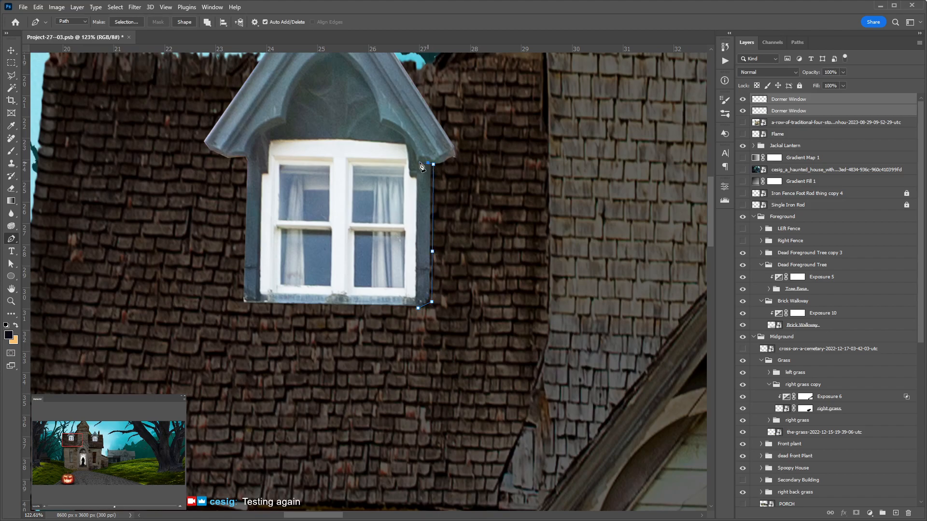
click(412, 145)
click(404, 143)
drag(334, 139, 322, 138)
click(280, 138)
click(257, 146)
click(250, 157)
click(247, 160)
click(242, 301)
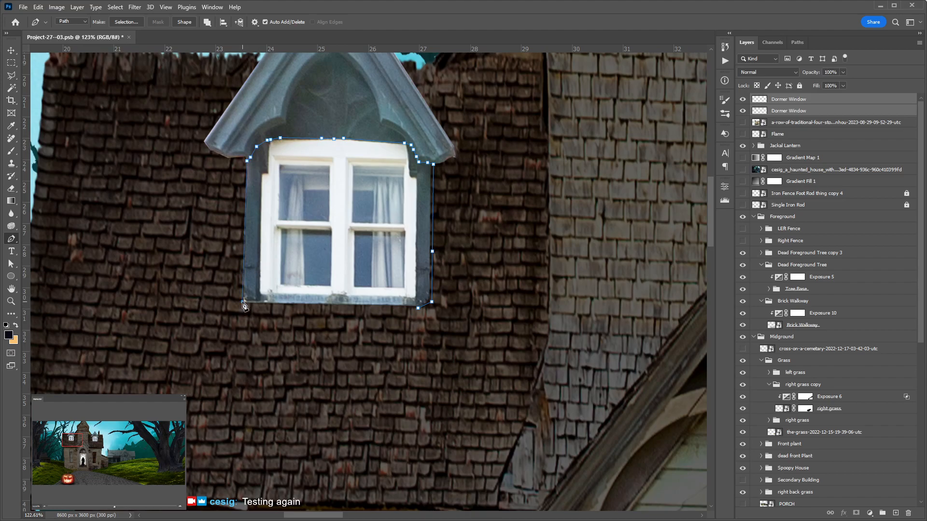
click(418, 308)
Step: Convert the path to a selection and copy the window from the lower Dormer Window layer onto a new layer
click(812, 99)
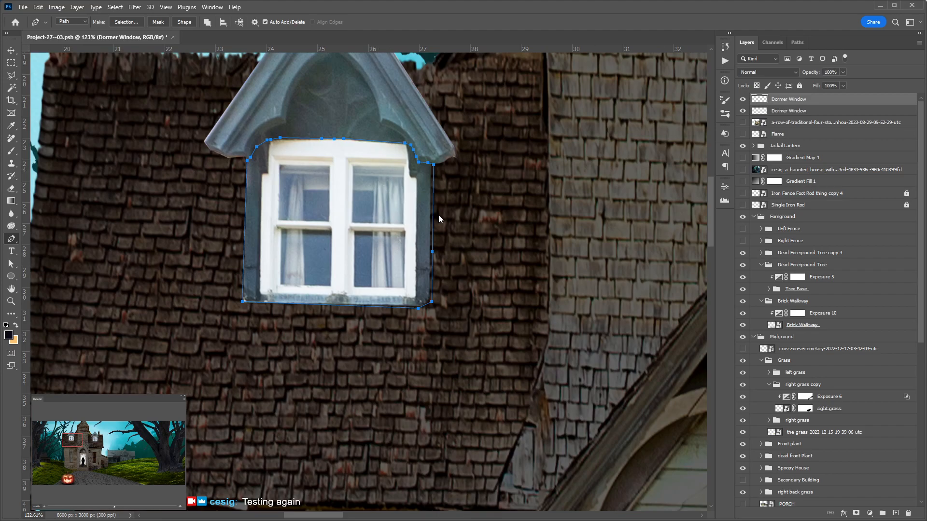
key(i)
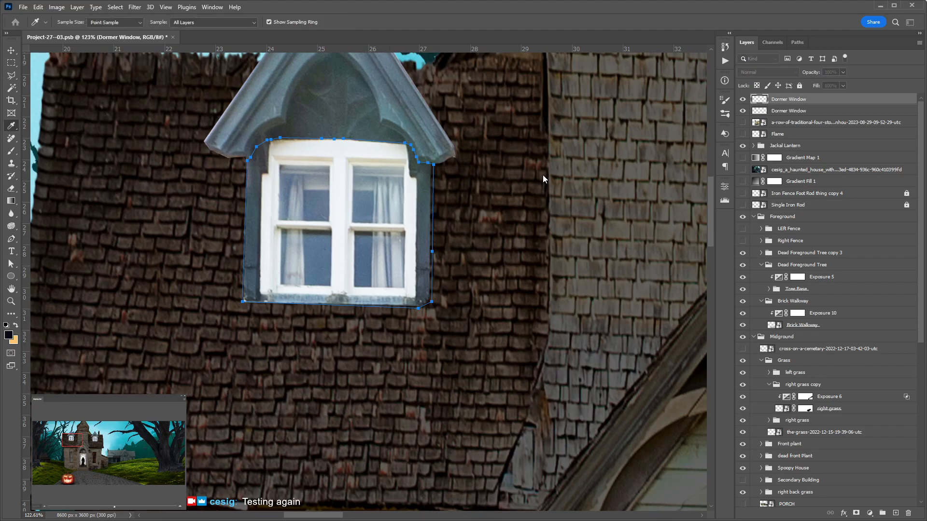
key(p)
key(ctrl+Return)
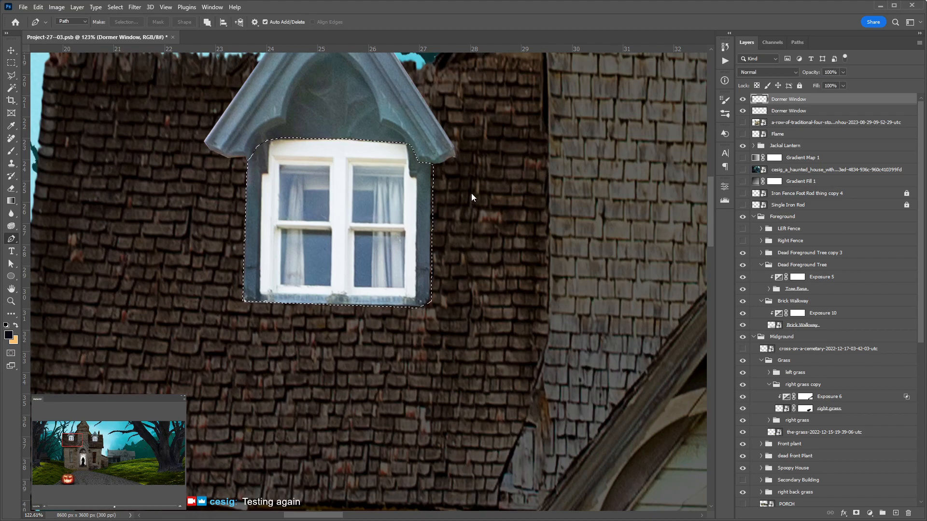
click(784, 112)
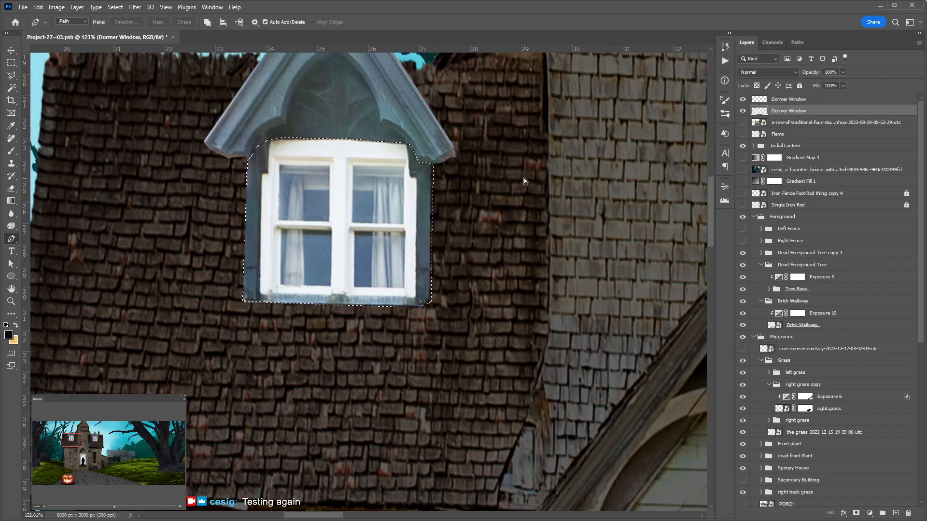
key(ctrl+j)
Step: Move the window copy down below the original panes, aligning it at 50% opacity before restoring 100%
key(v)
drag(394, 195, 394, 327)
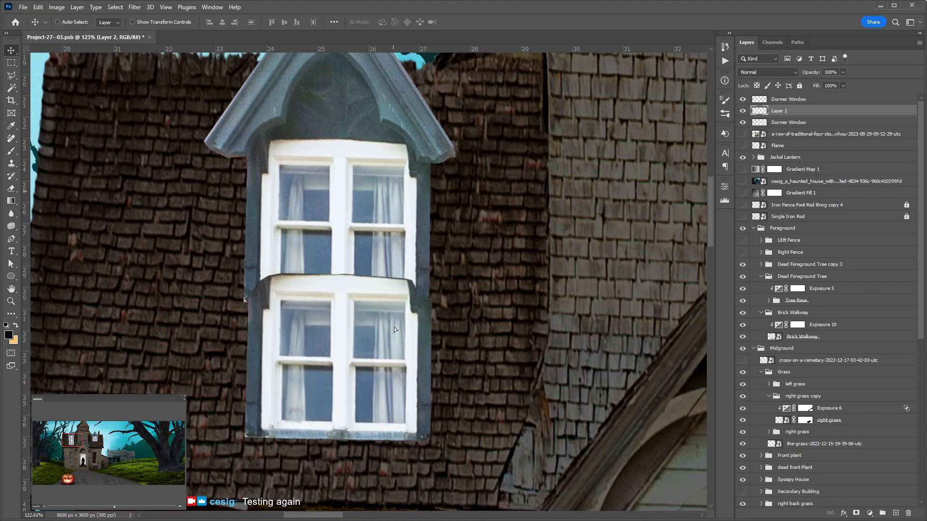
key(5)
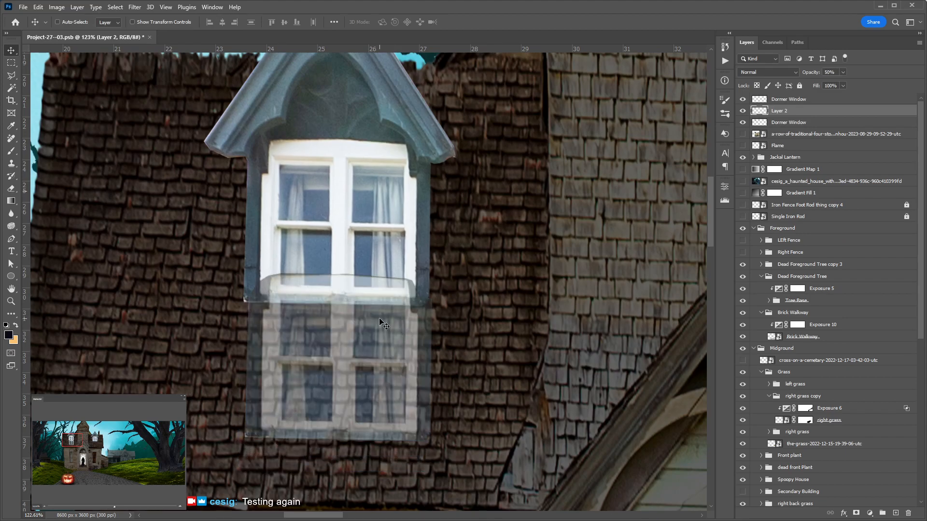
key(shift+Down)
key(0)
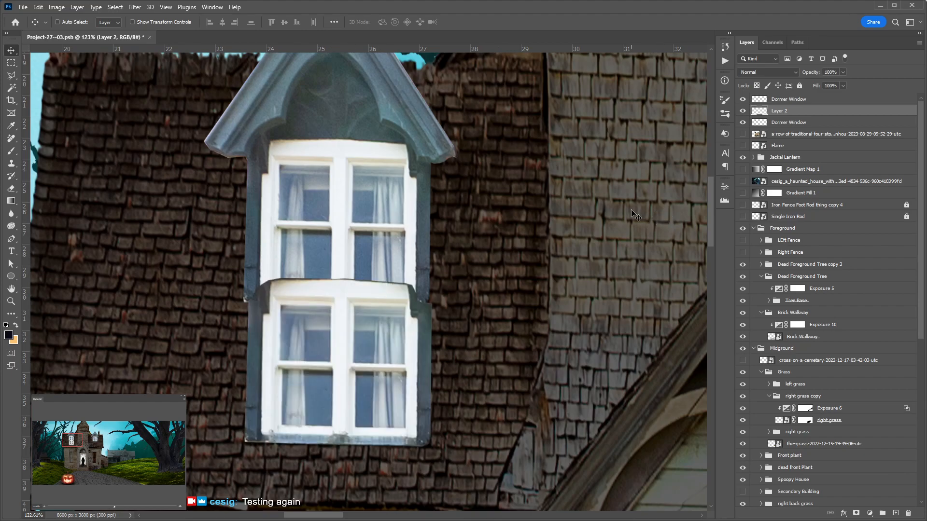
Step: Delete the curved top strip of the lower window copy with a Polygonal Lasso selection, then deselect
key(l)
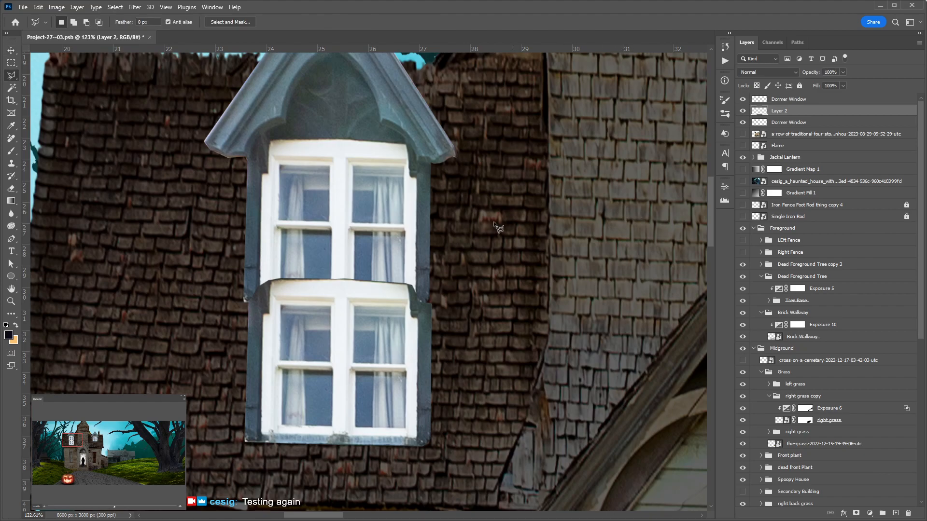
click(437, 294)
click(189, 287)
click(190, 260)
click(462, 275)
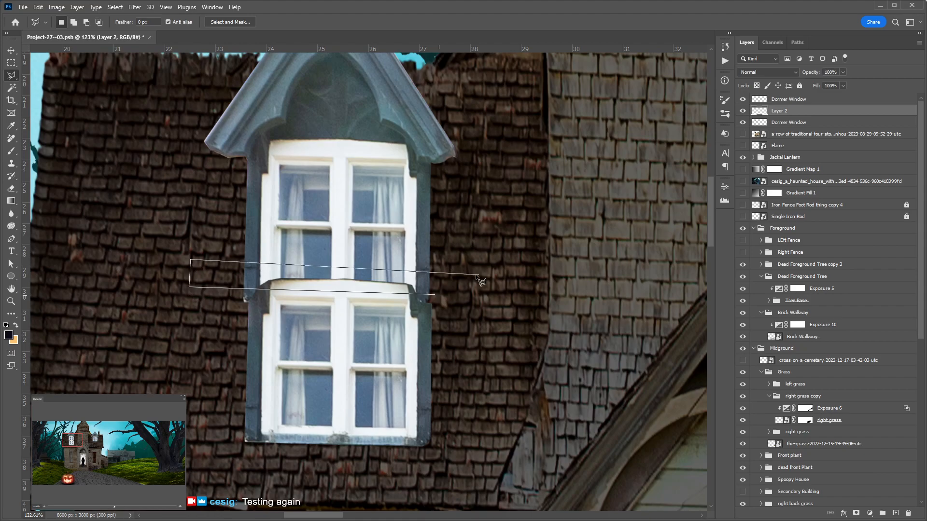
click(437, 295)
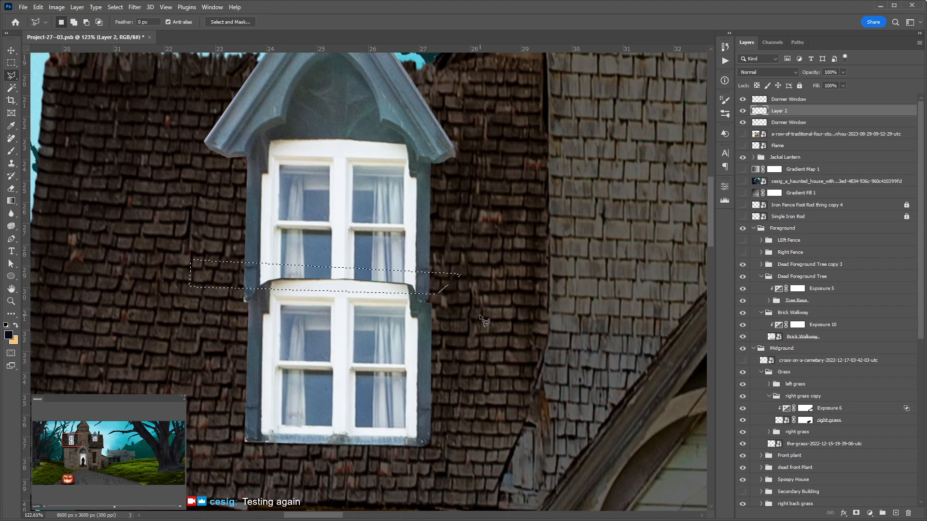
key(Delete)
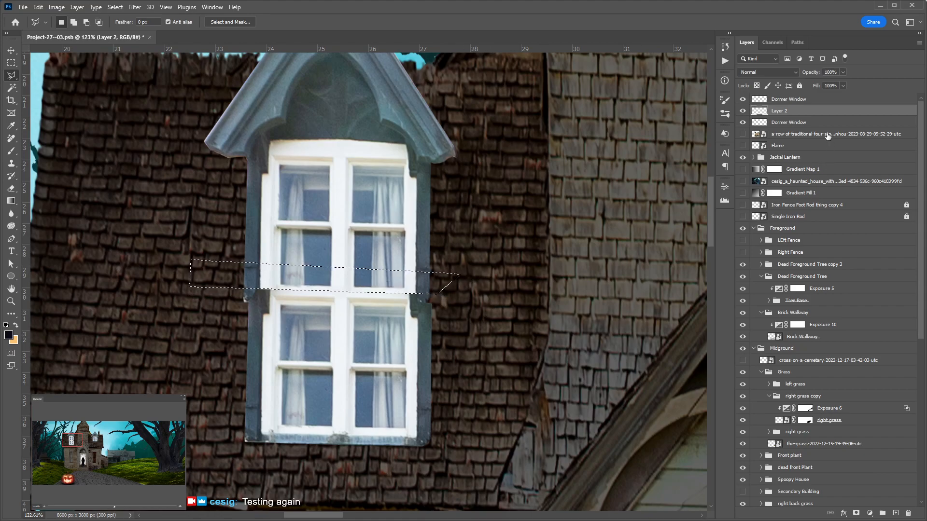
key(ctrl+d)
Step: Nudge the lower window copy sideways to line its frame up with the upper panes
key(v)
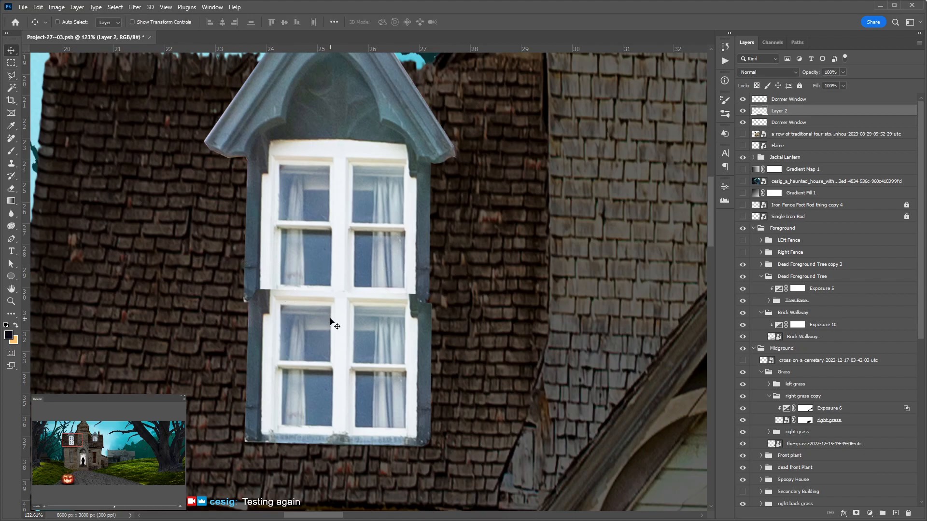
drag(331, 331, 332, 331)
key(Left)
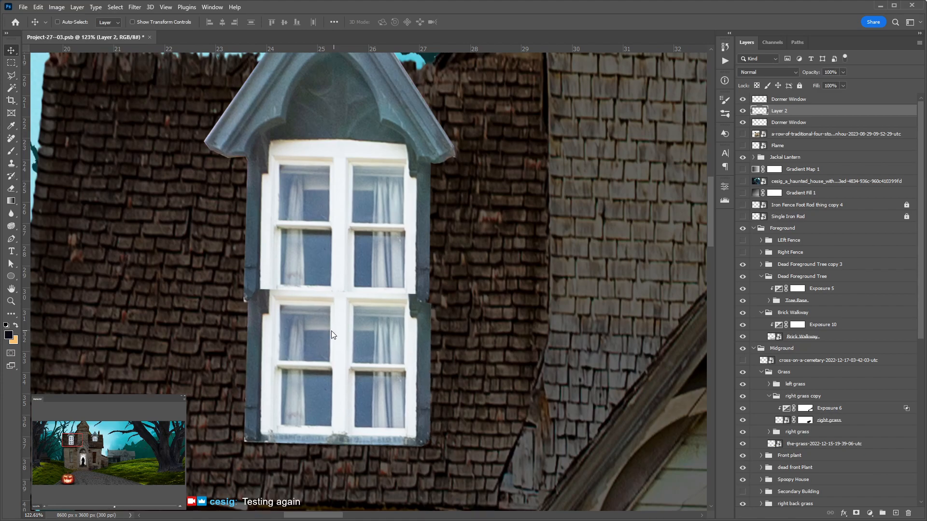
key(ctrl+minus)
key(ctrl+minus)
key(ctrl+minus)
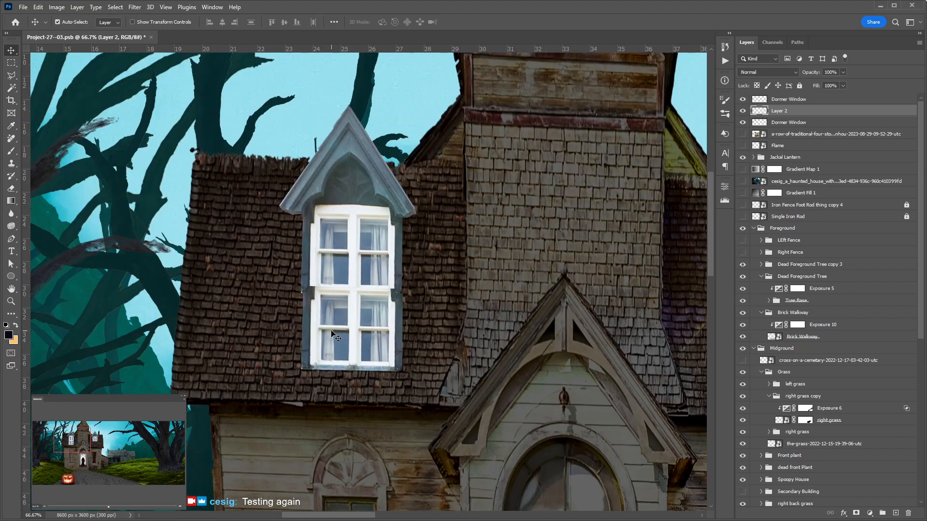
key(ctrl+minus)
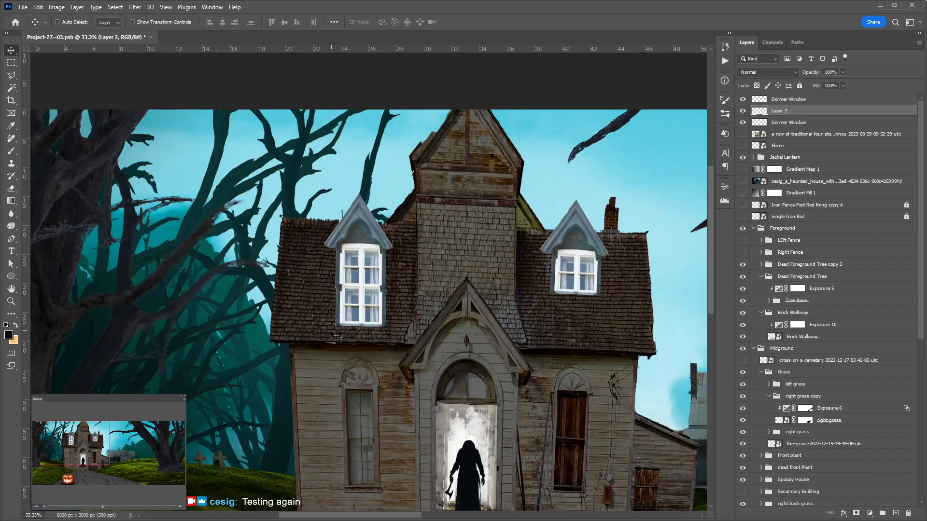
drag(438, 357, 428, 334)
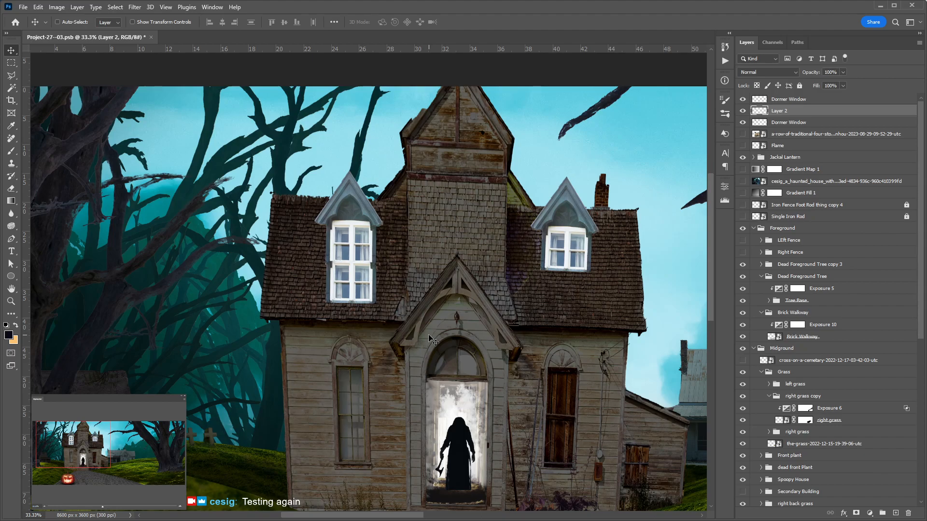
Step: Copy a narrow strip of the lower window's right-hand frame onto a new layer and move it down over the notch
scroll(329, 258, left, 2)
scroll(389, 260, up, 5)
scroll(389, 262, up, 8)
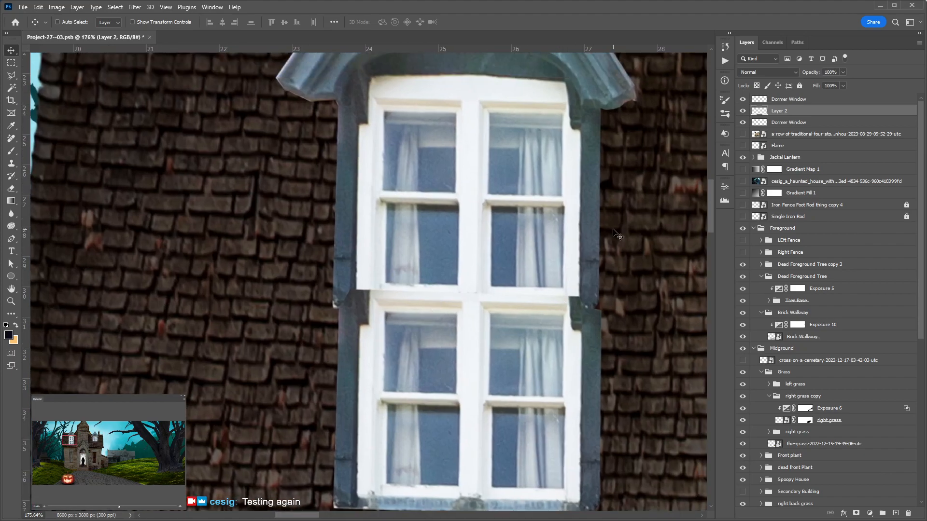
key(m)
drag(568, 138, 595, 289)
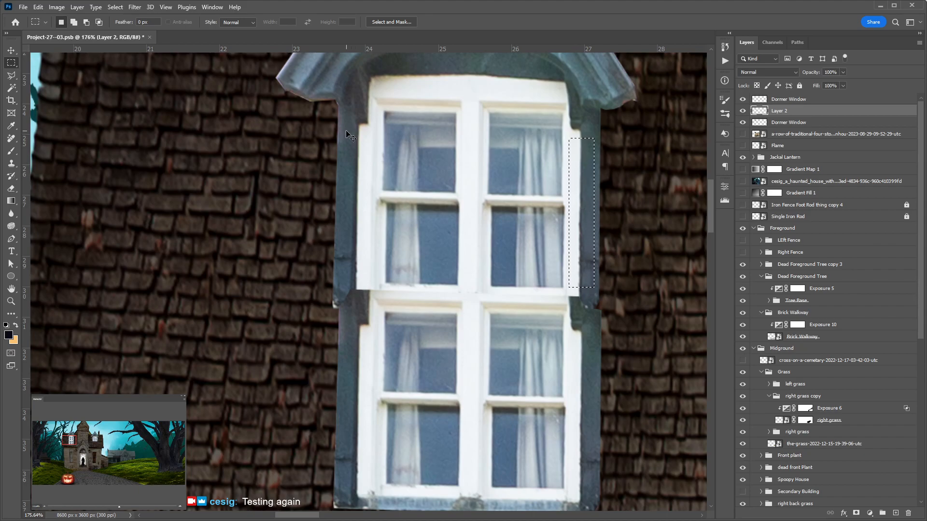
key(ctrl+j)
key(v)
drag(581, 180, 581, 302)
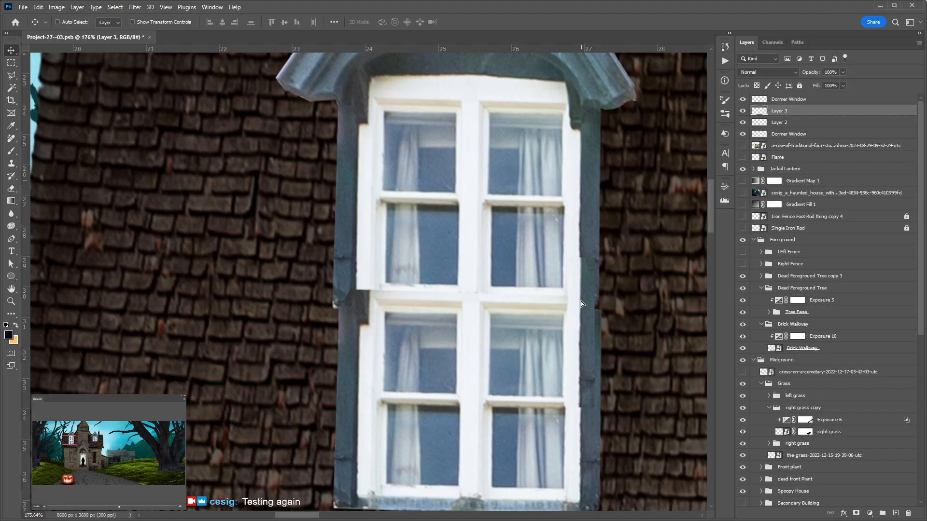
Step: Nudge the frame strip left and rotate it counterclockwise by about 1.1° to match the window edge
key(Left)
key(Left)
key(Left)
key(Right)
key(ctrl+t)
drag(603, 415, 603, 415)
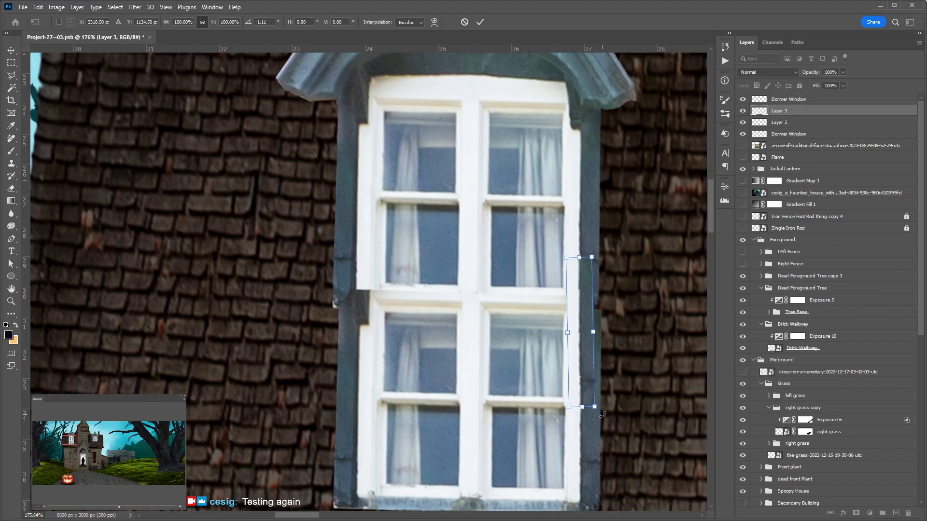
key(Return)
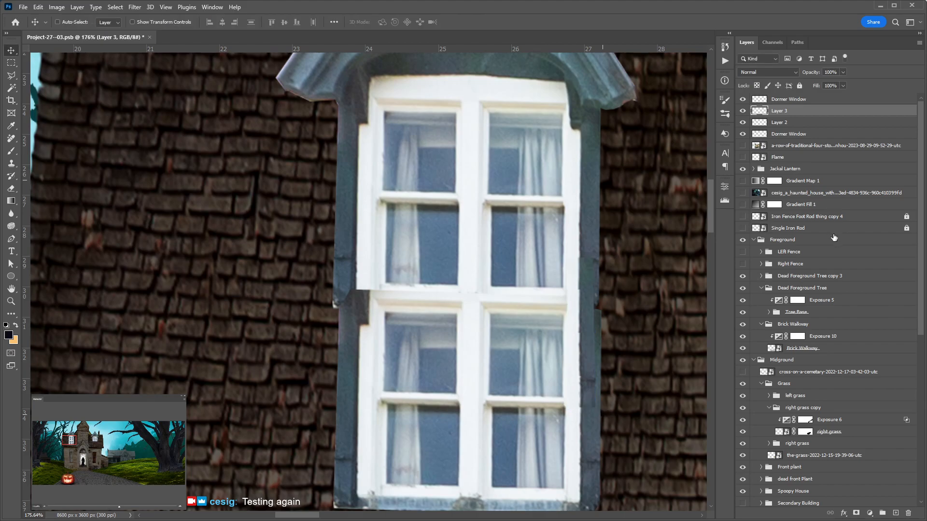
Step: Add a layer mask to the frame strip's layer and lower the brush hardness
click(857, 513)
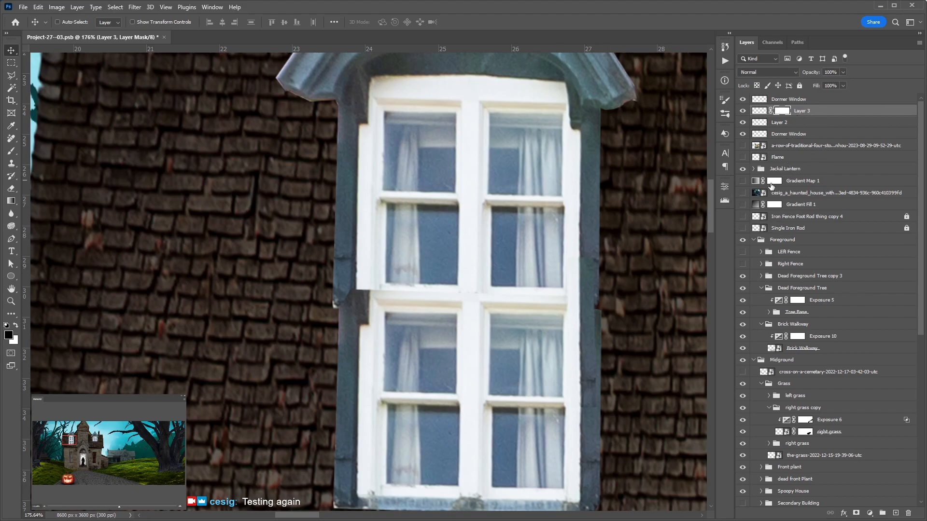
key(b)
key(shift+bracketleft)
key(shift+bracketleft)
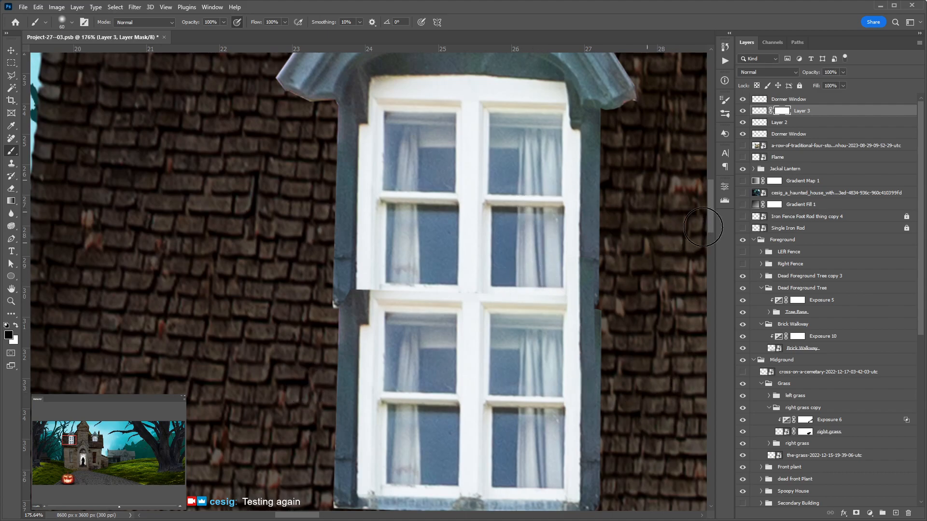
key(v)
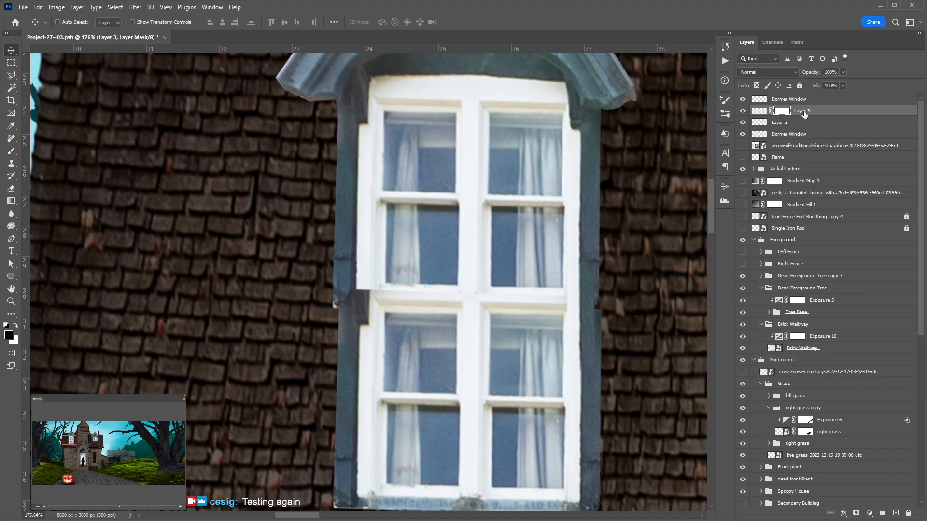
Step: Duplicate the frame strip, turn the copy by 180° and place it over the notch on the window's left frame
key(ctrl+j)
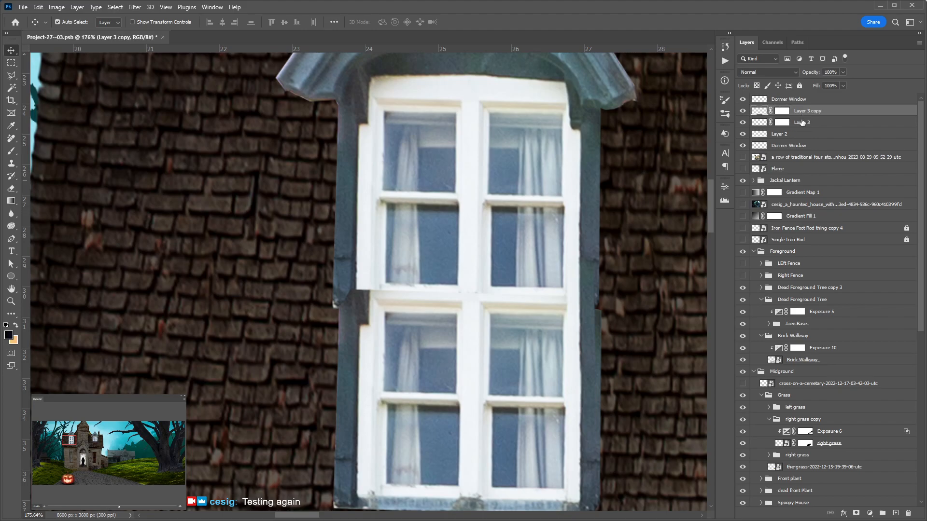
key(ctrl+t)
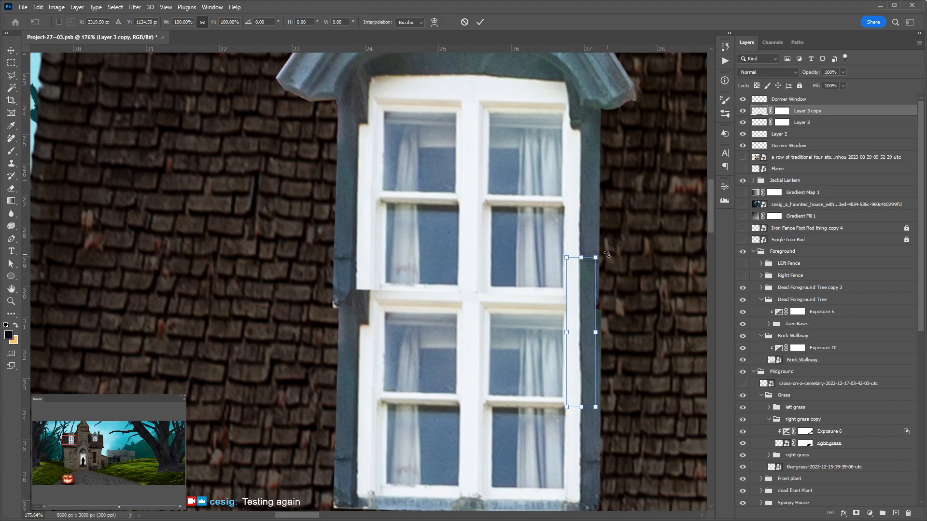
drag(630, 298, 546, 442)
drag(378, 326, 358, 320)
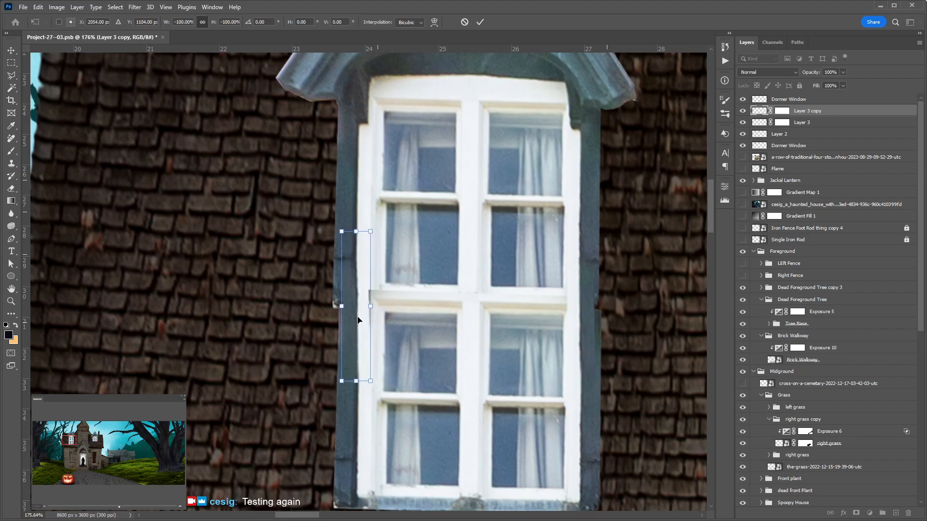
key(Return)
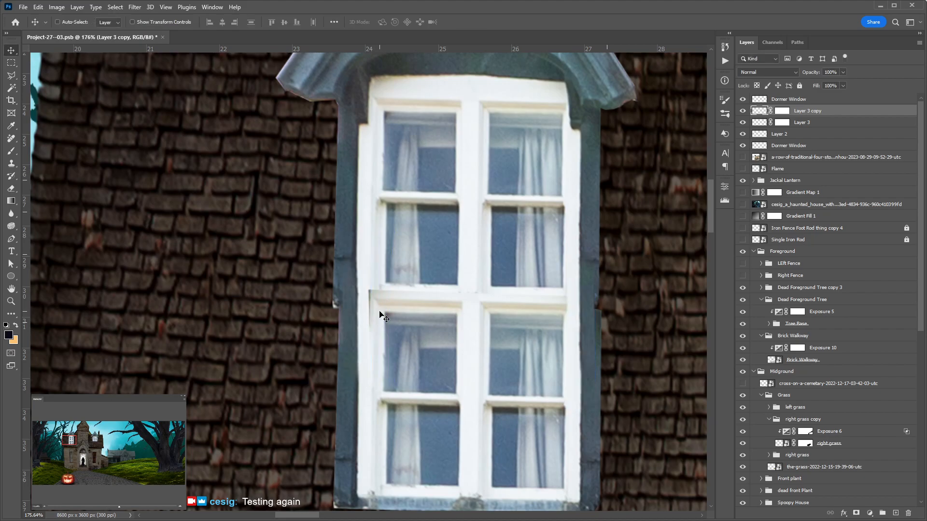
scroll(431, 294, down, 3)
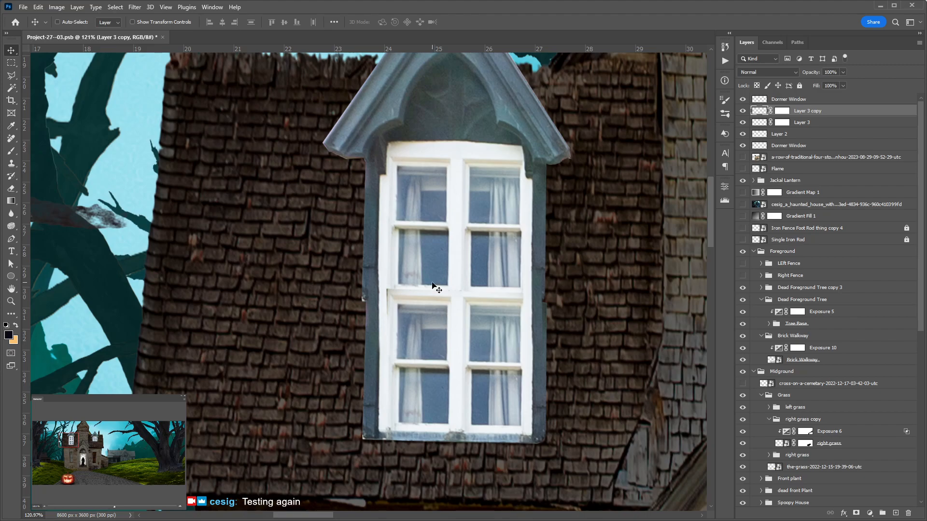
Step: Delete the right dormer window from the roof
click(787, 146)
scroll(520, 190, down, 4)
scroll(520, 190, down, 1)
drag(602, 204, 339, 247)
ctrl+click(615, 206)
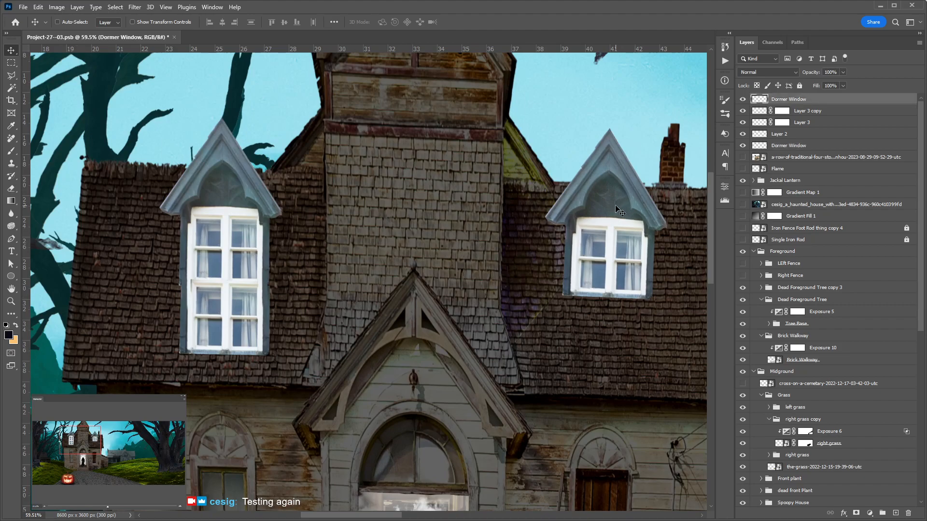
key(Delete)
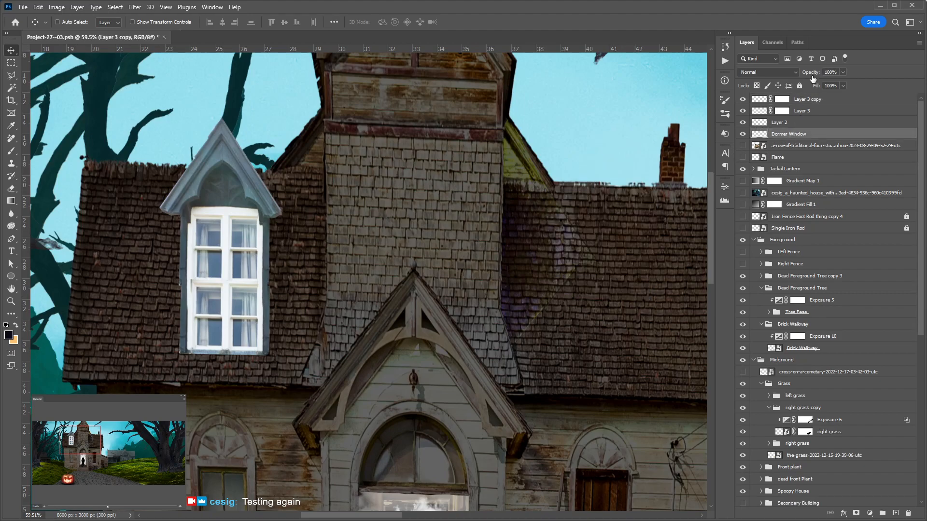
Step: Group the left dormer's window and frame strip layers and name the group "Dormer Window"
shift+click(799, 100)
key(ctrl+g)
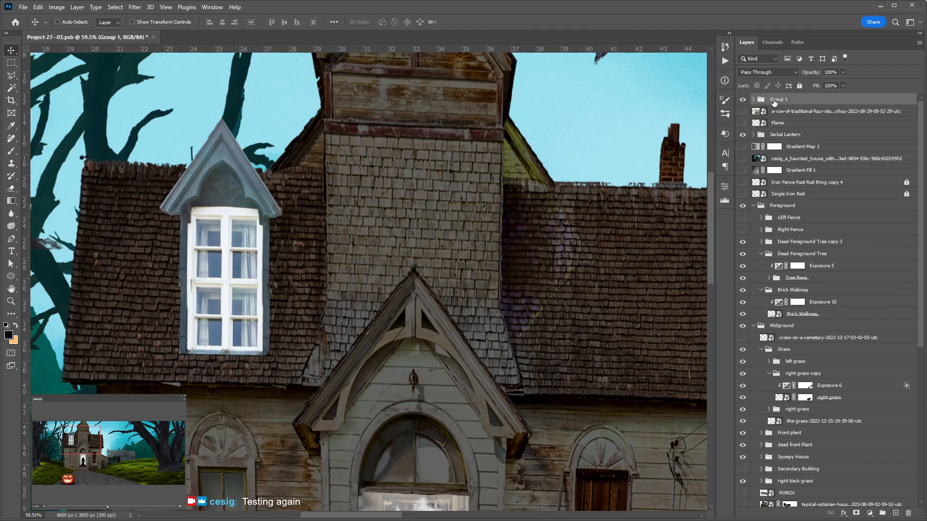
double_click(776, 100)
text(Dormer Window)
key(Return)
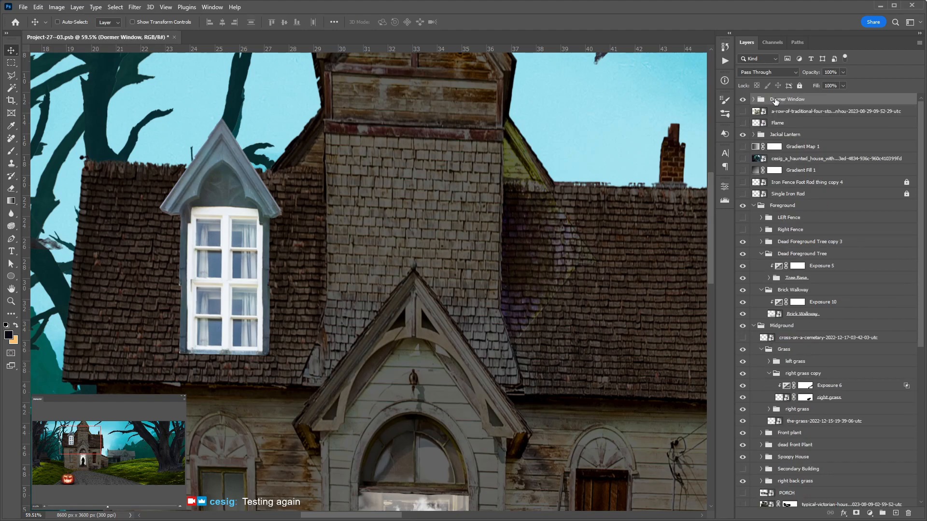
Step: Start a Pen path under the gable's left eave and trace down the frame's left edge and along the sill
scroll(187, 285, up, 2)
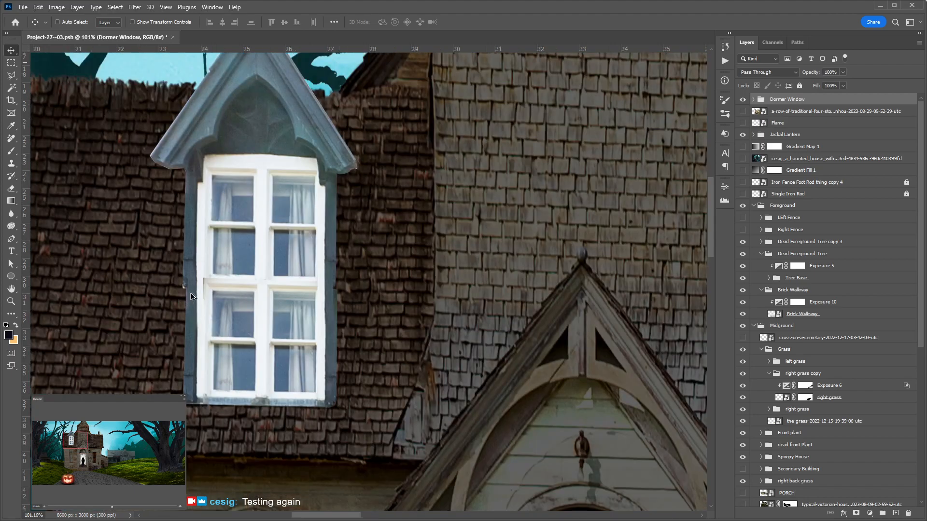
scroll(190, 292, up, 1)
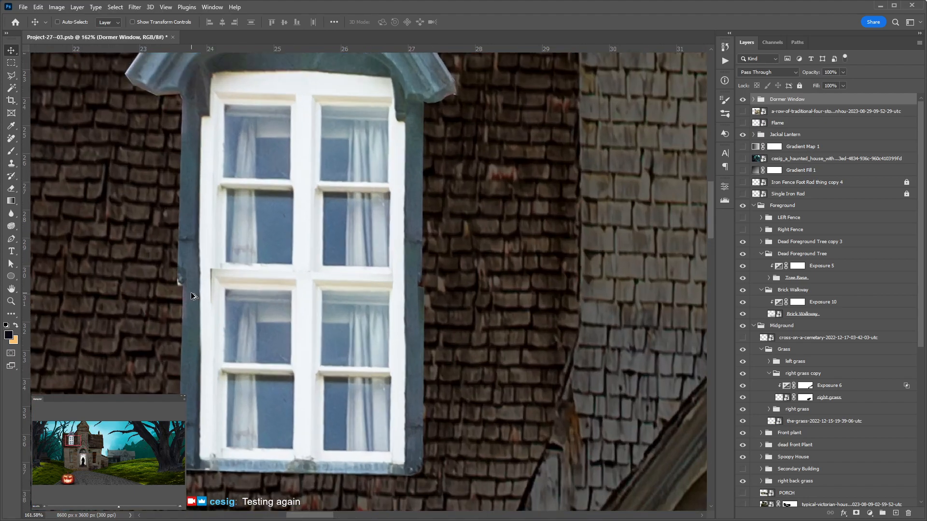
drag(190, 292, 317, 311)
key(p)
click(320, 139)
drag(357, 318, 372, 210)
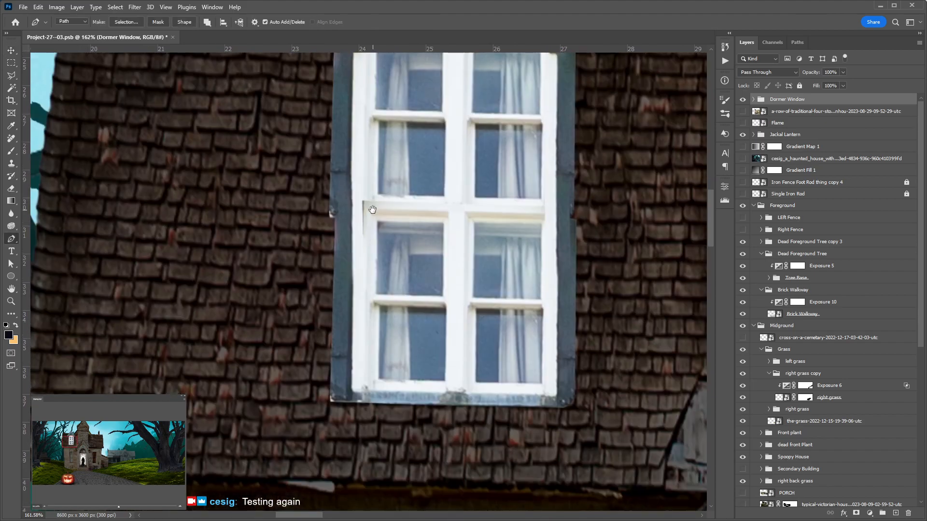
click(330, 402)
click(564, 407)
click(575, 403)
Step: Continue the path up the frame's right edge to the eave and close it across the window top
drag(593, 188, 590, 442)
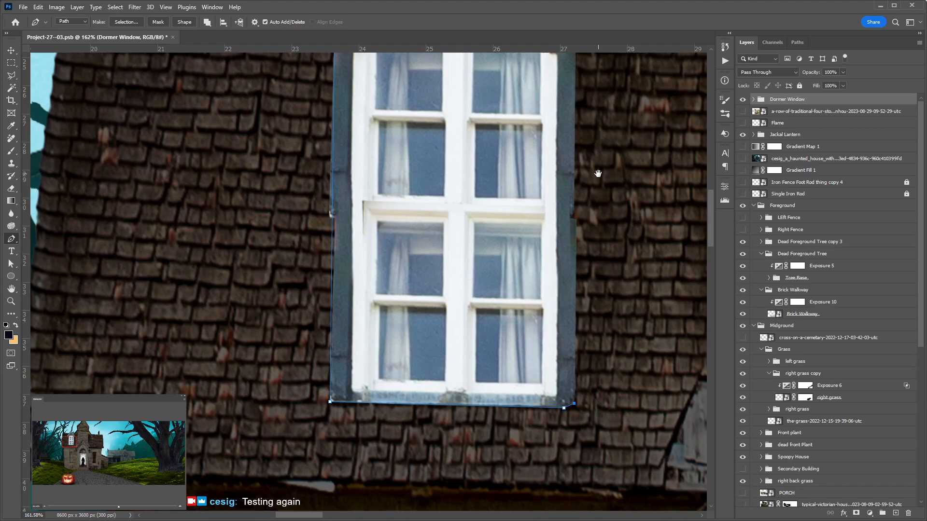
drag(598, 174, 599, 368)
click(577, 228)
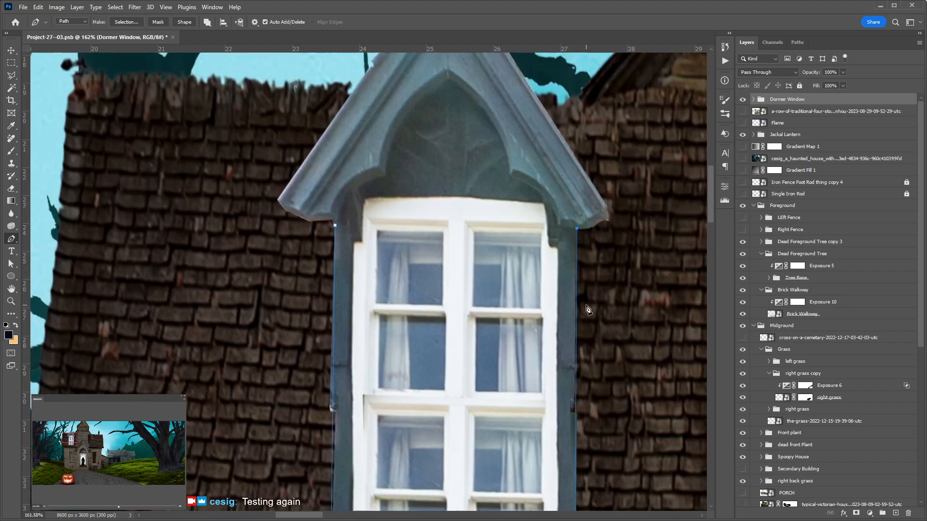
click(335, 226)
drag(408, 431, 408, 307)
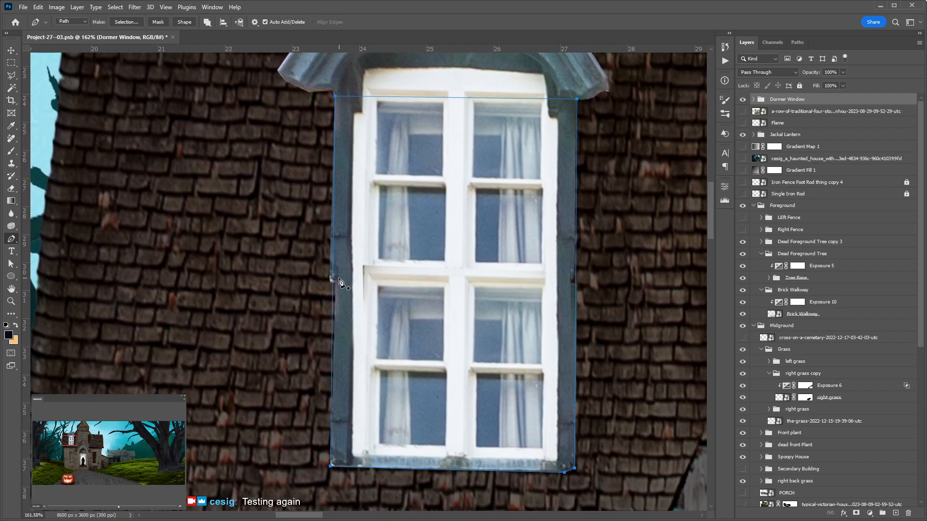
Step: Add three anchor points to the path's top edge and pull them out so the outline encloses the whole gable
drag(433, 147, 399, 483)
click(418, 435)
click(459, 435)
click(429, 435)
key(a)
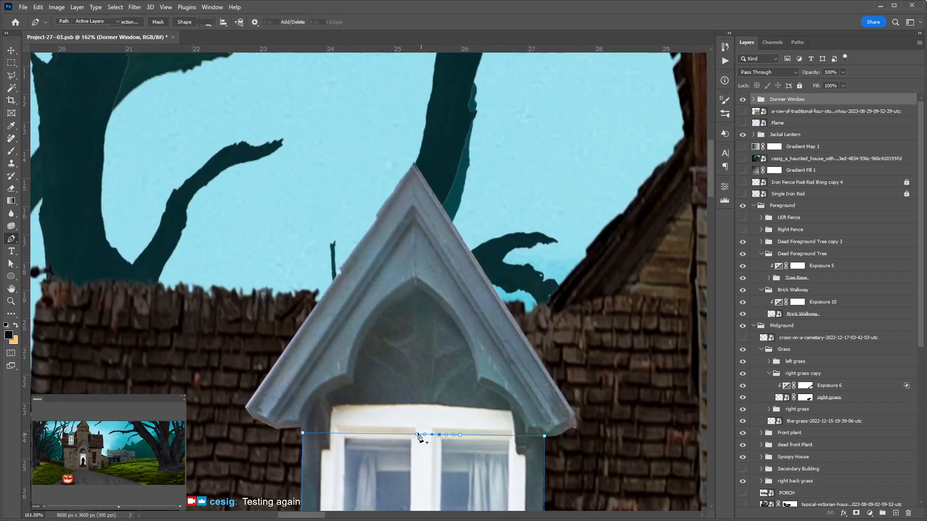
drag(418, 435, 102, 405)
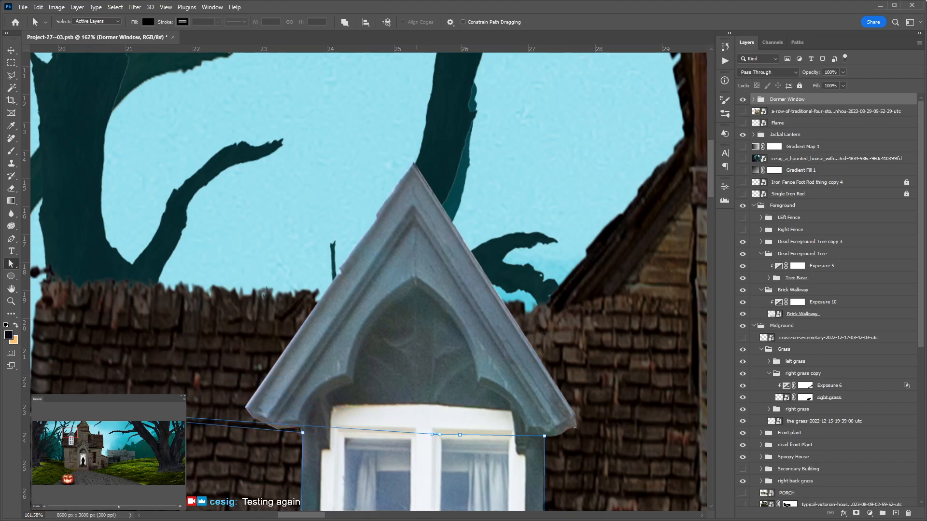
drag(439, 435, 414, 125)
drag(461, 435, 621, 436)
drag(131, 418, 202, 422)
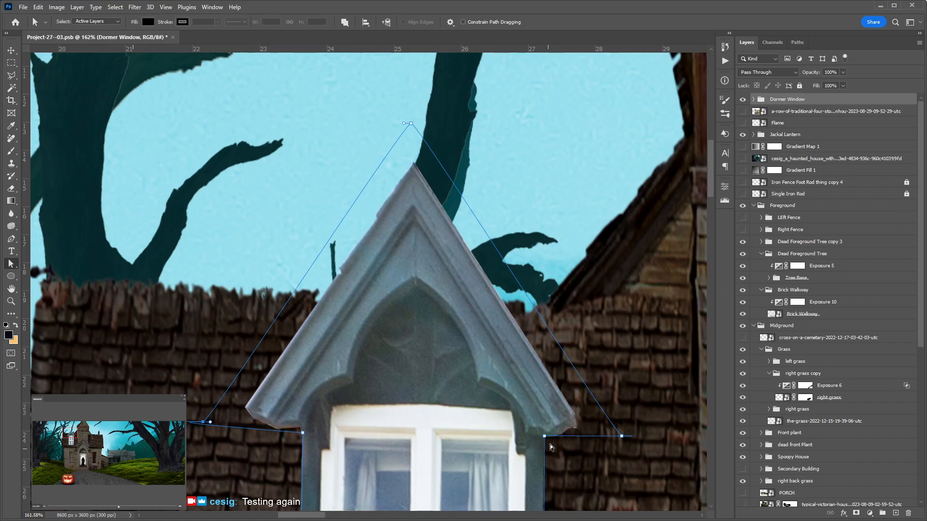
Step: Add a layer mask and a vector mask from the path to the Dormer Window group, then hide the path
click(578, 420)
click(856, 513)
click(856, 513)
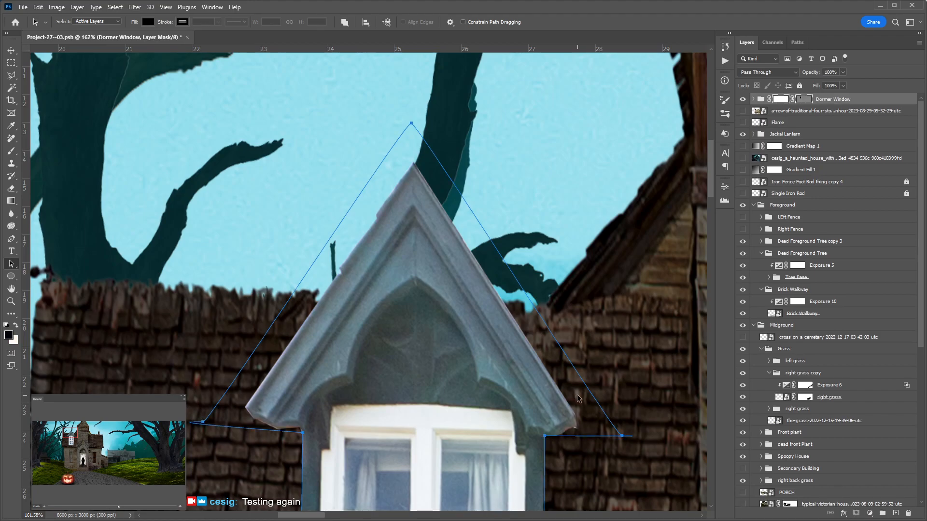
scroll(578, 399, down, 7)
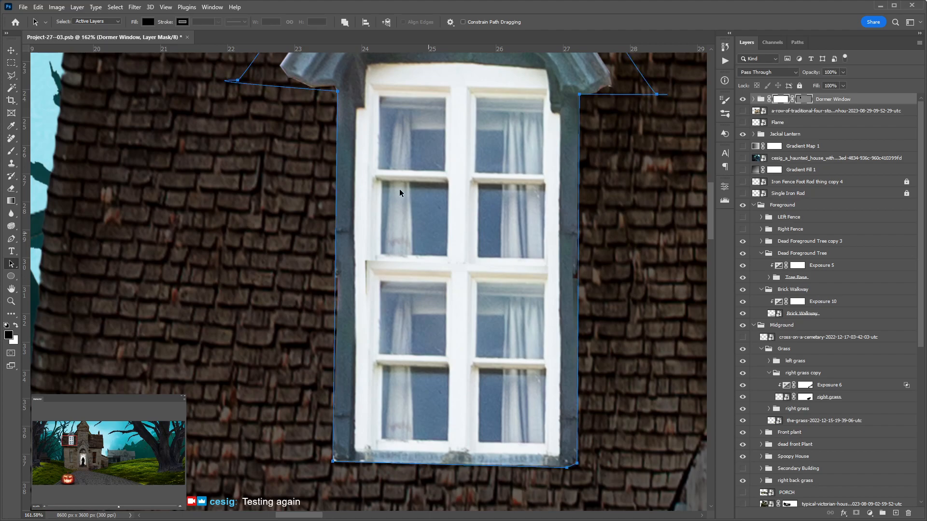
key(ctrl+semicolon)
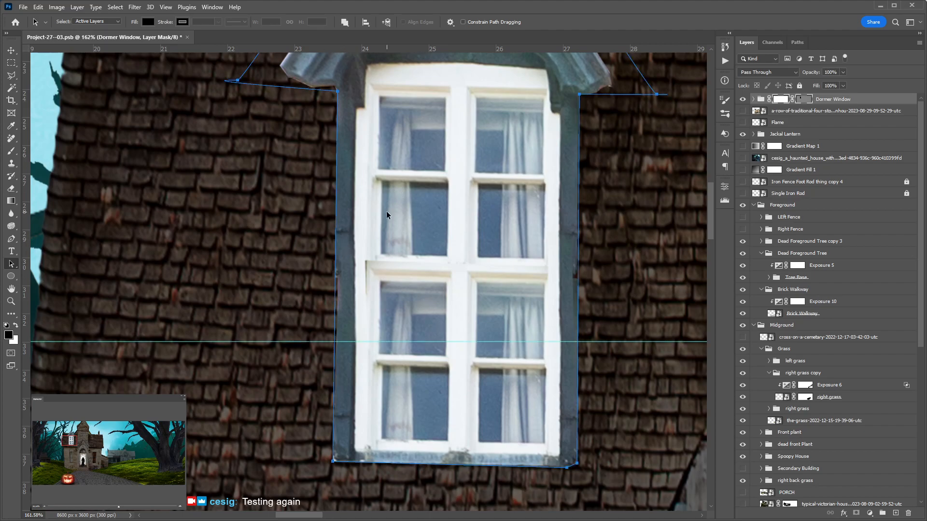
key(Escape)
key(v)
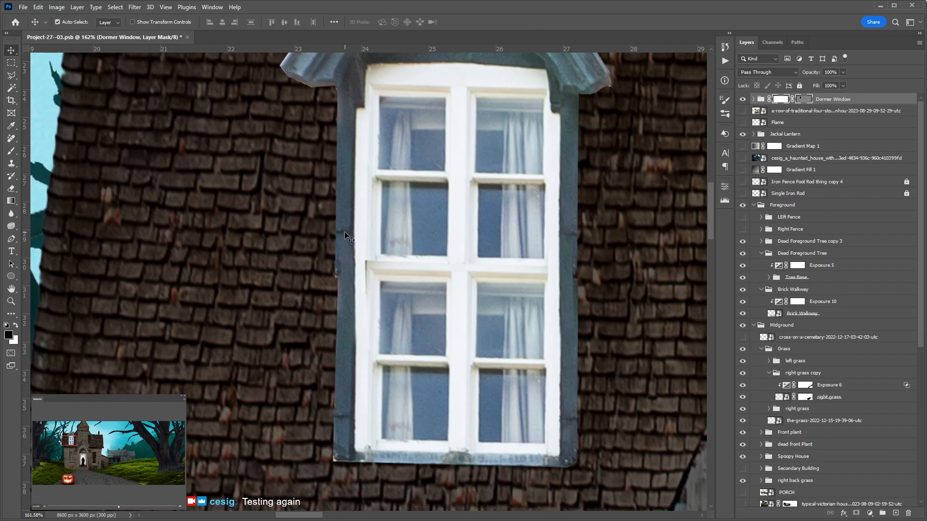
Step: Duplicate the frame strips and place a copy over the notch on the window's left frame edge
click(347, 238)
key(ctrl+j)
drag(393, 209, 390, 257)
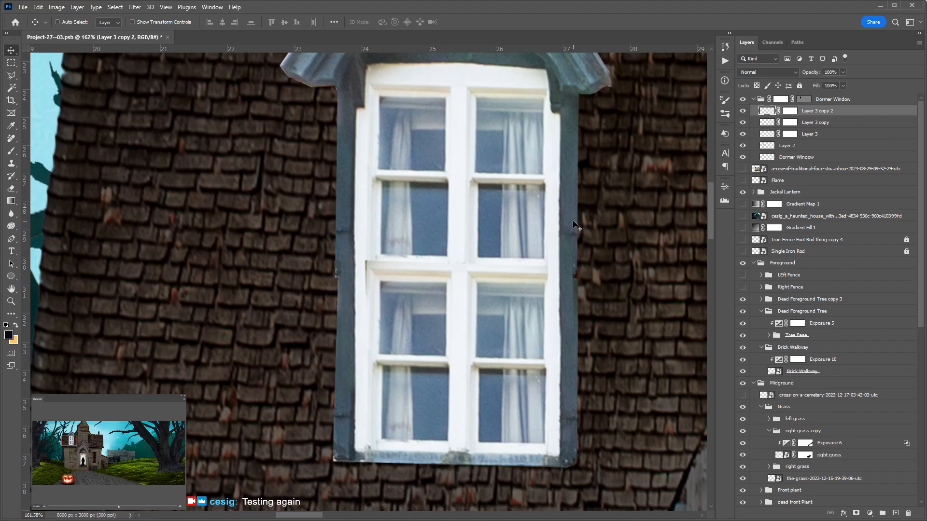
scroll(337, 269, up, 2)
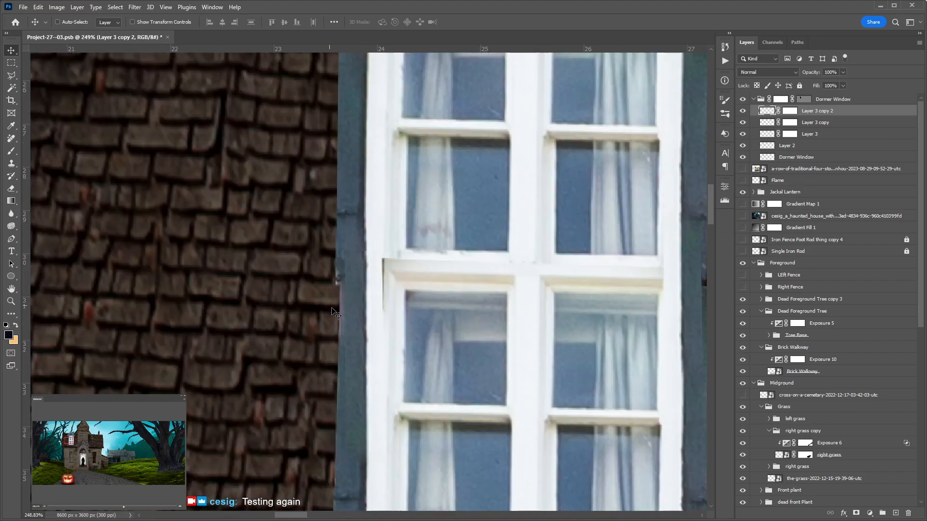
click(743, 111)
drag(349, 311, 367, 265)
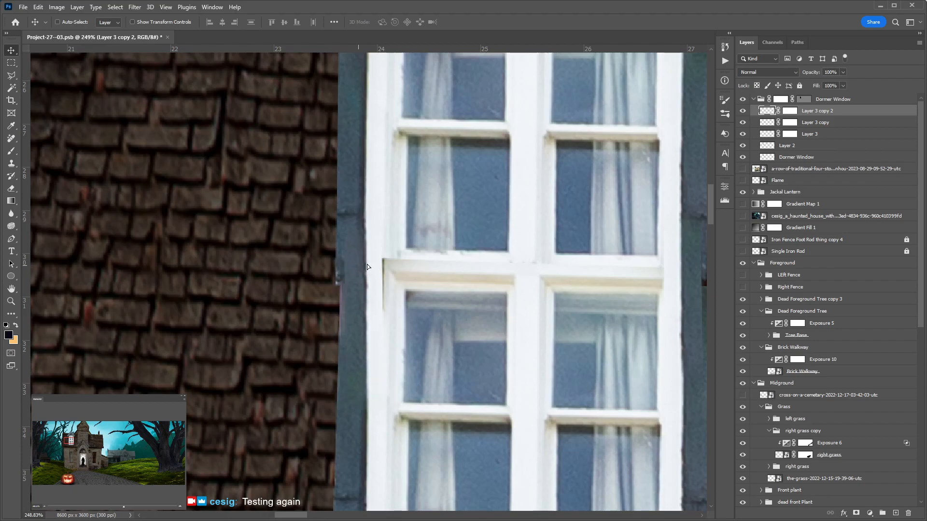
drag(369, 285, 357, 265)
drag(860, 110, 857, 139)
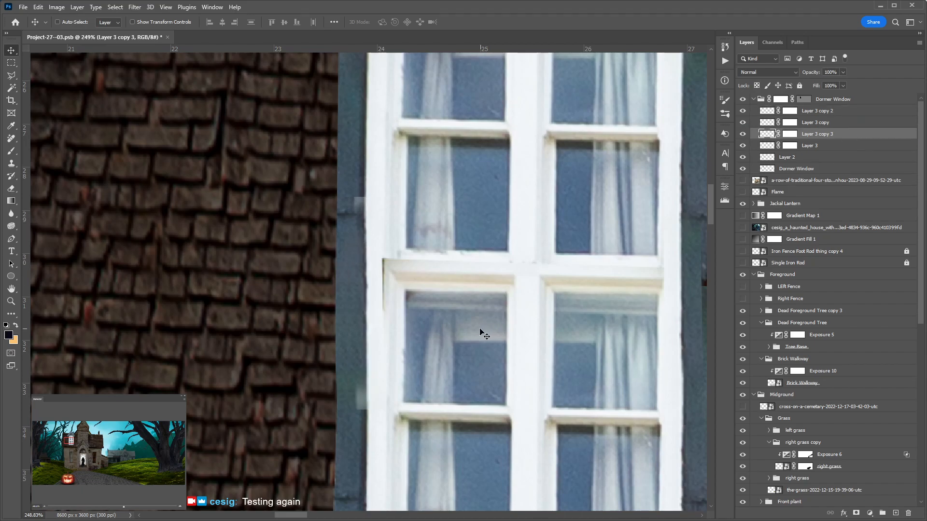
Step: Paint black on the new left strip's mask to blend its visible edges into the frame
click(790, 135)
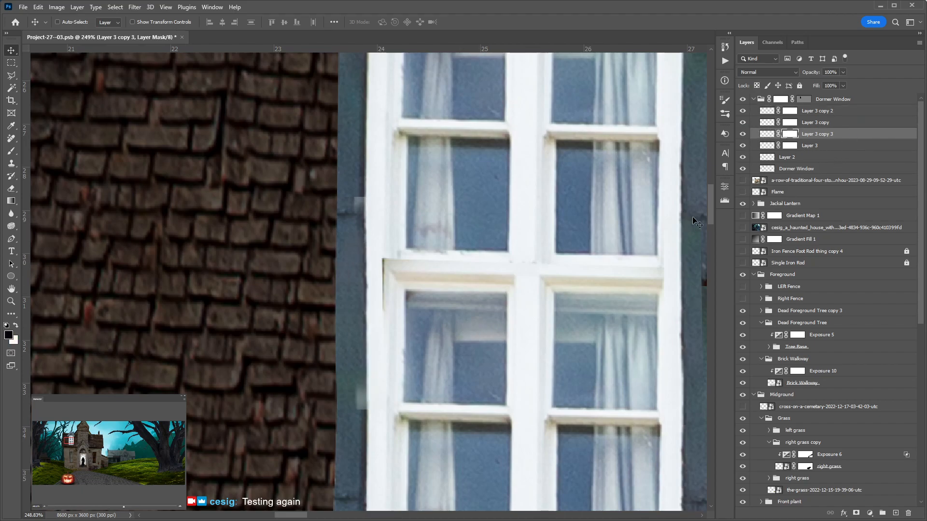
key(b)
click(357, 200)
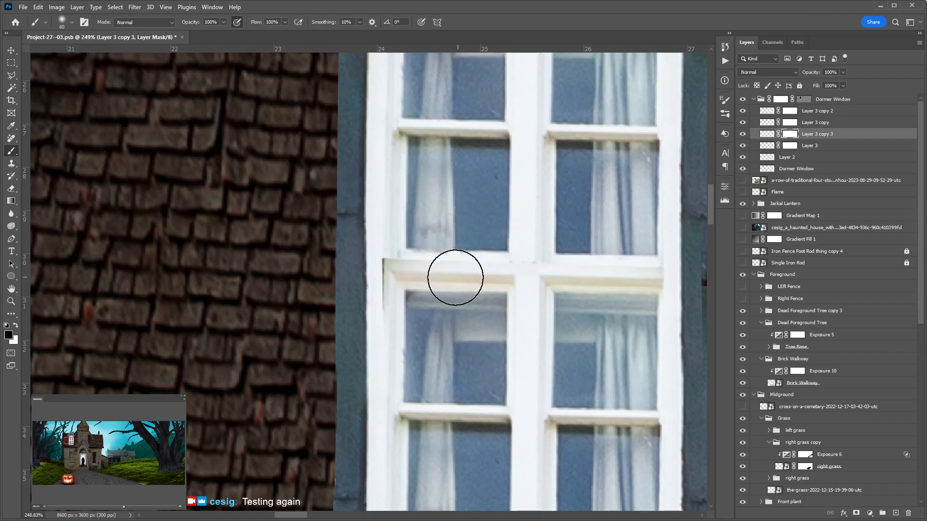
Step: Duplicate the left frame strip, flip the copy horizontally and place it over the notch on the right frame
key(v)
drag(565, 290, 356, 284)
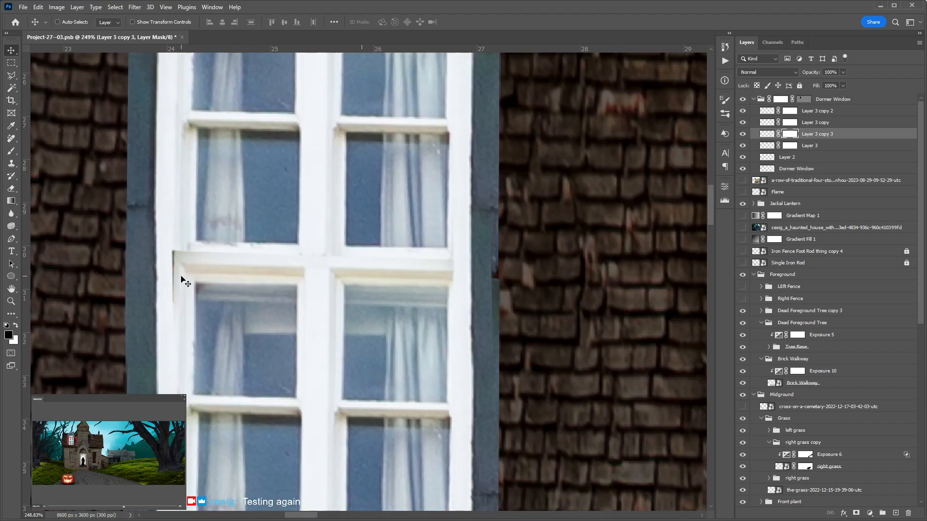
key(ctrl+j)
key(ctrl+t)
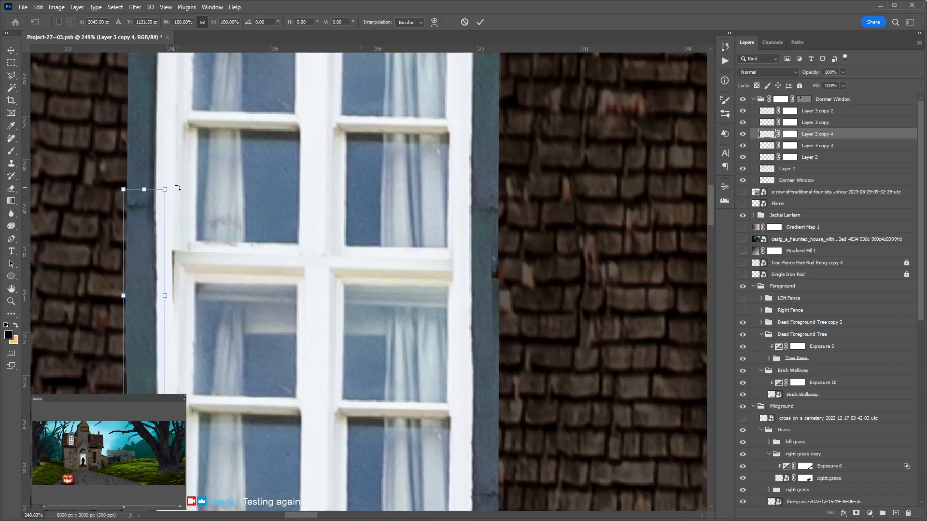
key(ctrl+shift+h)
drag(143, 280, 474, 273)
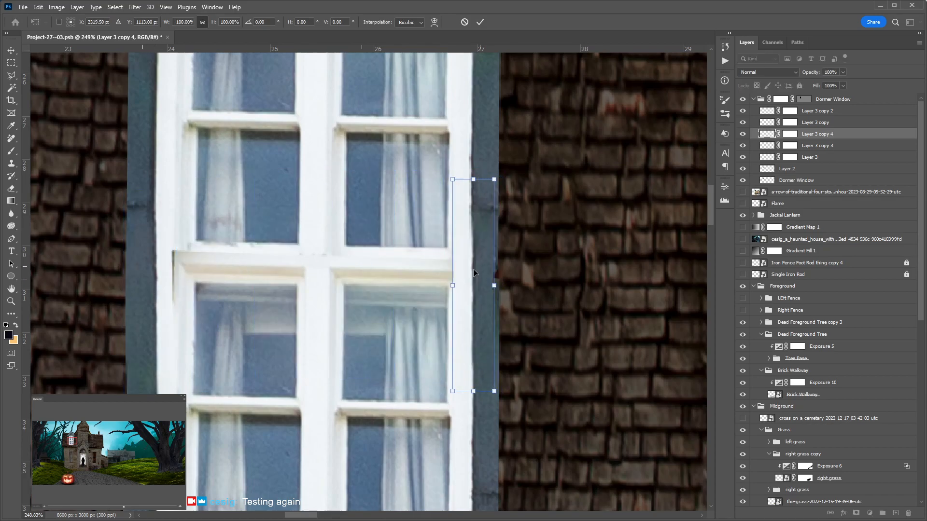
key(Return)
Step: Duplicate the flipped strip again and nudge the lower copy left and up to cover the right frame's seam
key(ctrl+j)
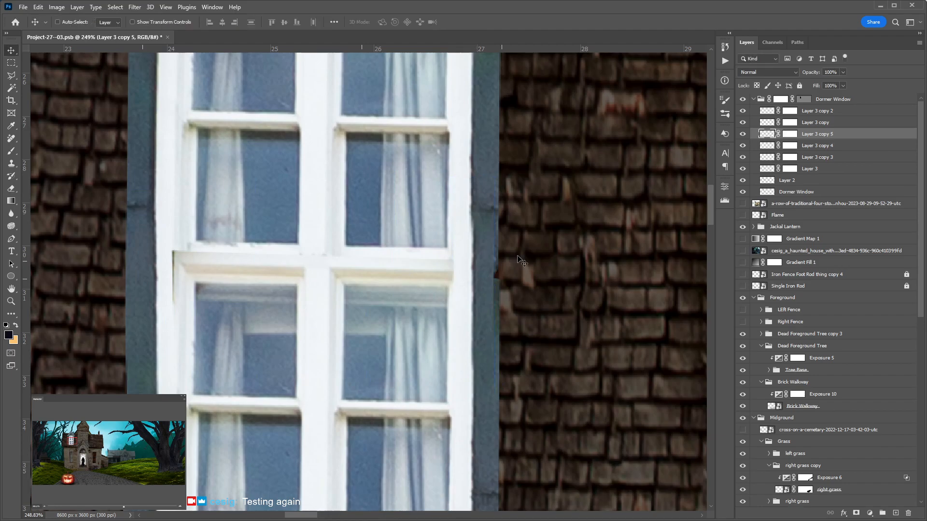
click(829, 145)
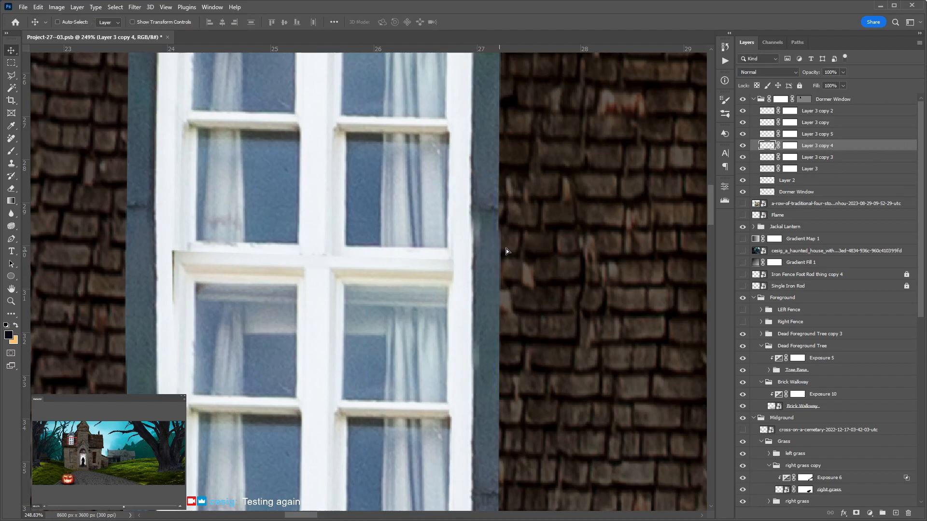
drag(506, 248, 507, 242)
key(Left)
key(Left)
key(shift+Up)
key(shift+Up)
key(shift+Up)
key(Left)
key(Right)
Step: Paint black on the nudged right strip's mask to blend it into the white window frame
click(790, 146)
key(b)
mouse_move(460, 187)
mouse_down()
mouse_move(445, 207)
mouse_move(459, 222)
mouse_move(444, 252)
mouse_move(451, 172)
mouse_up()
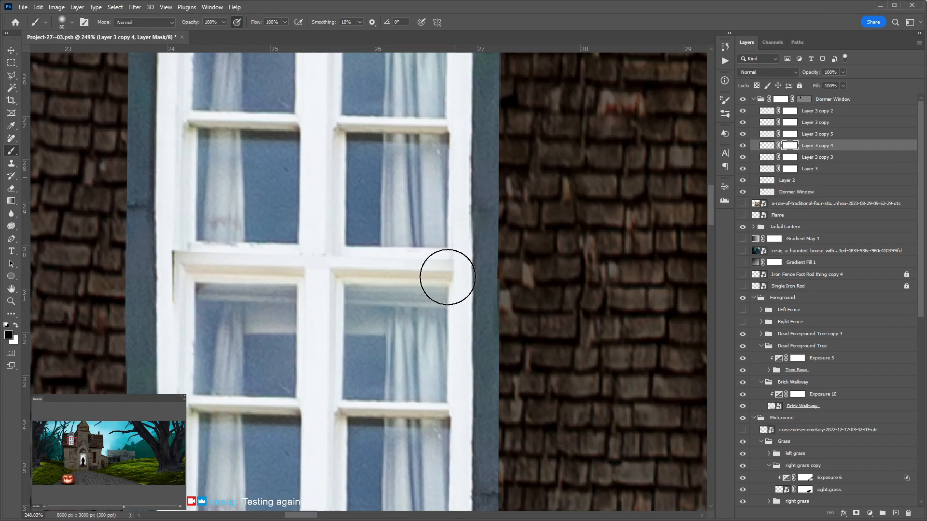
key(v)
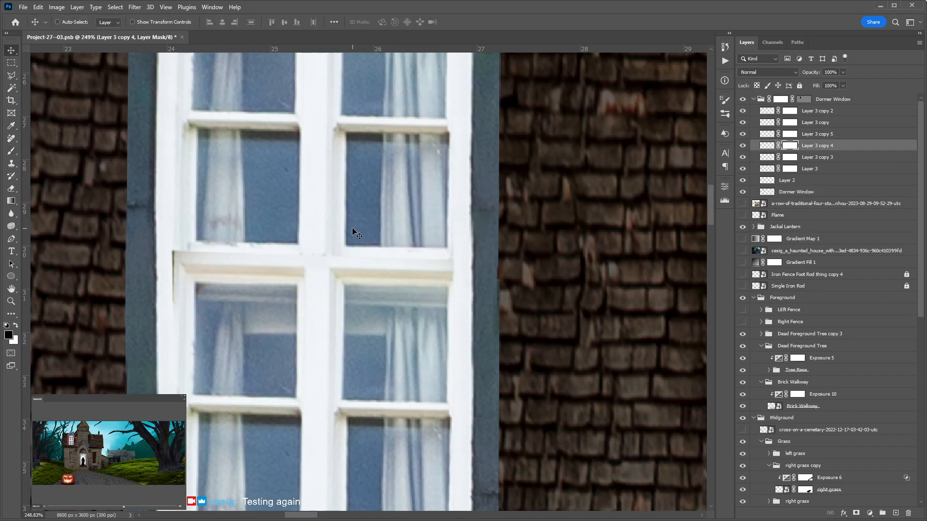
Step: Select and collapse the Dormer Window group
key(ctrl+1)
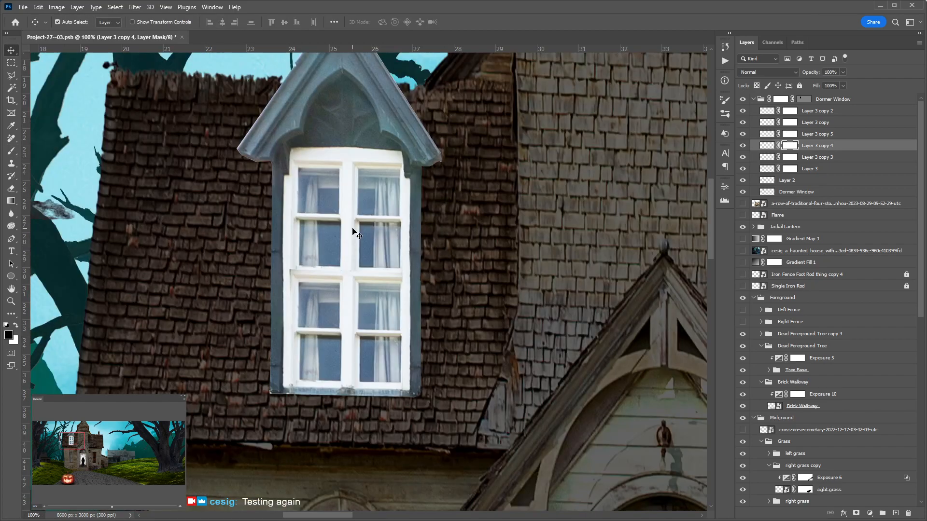
click(838, 100)
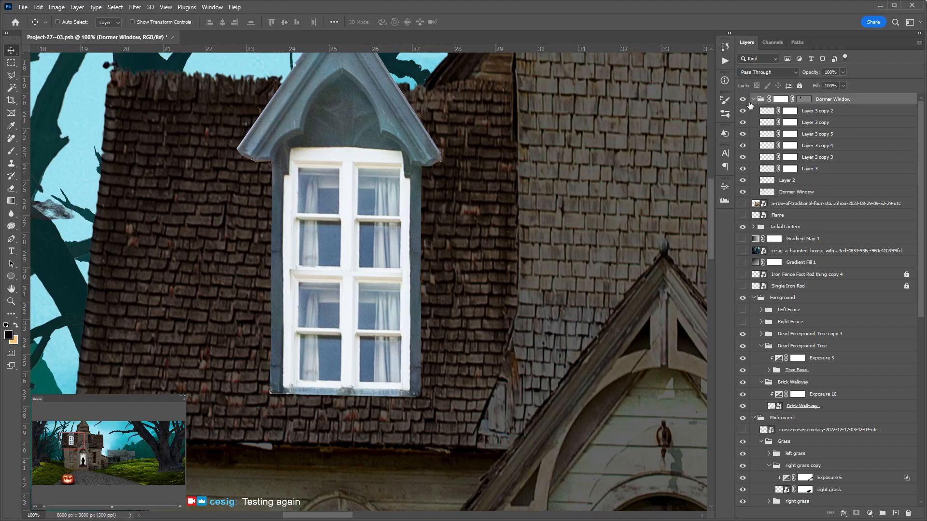
click(754, 99)
drag(546, 186, 513, 258)
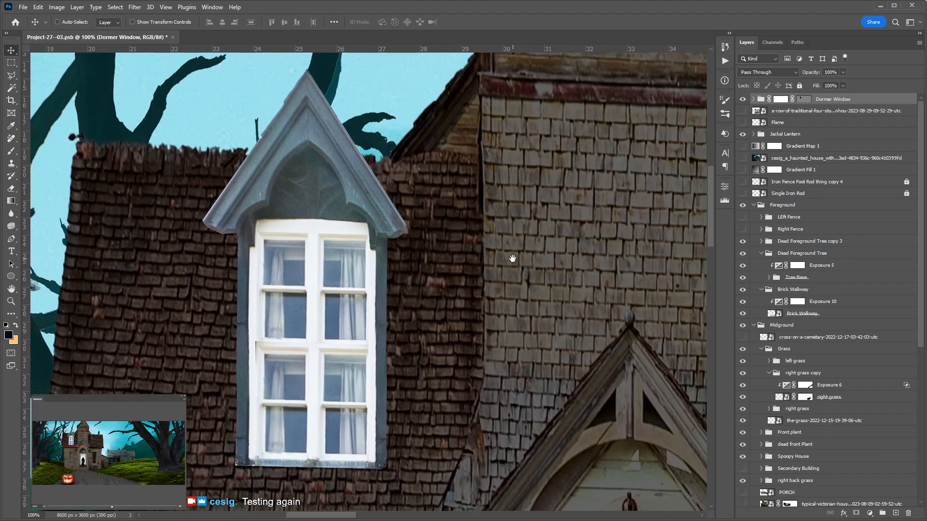
key(ctrl+minus)
key(ctrl+minus)
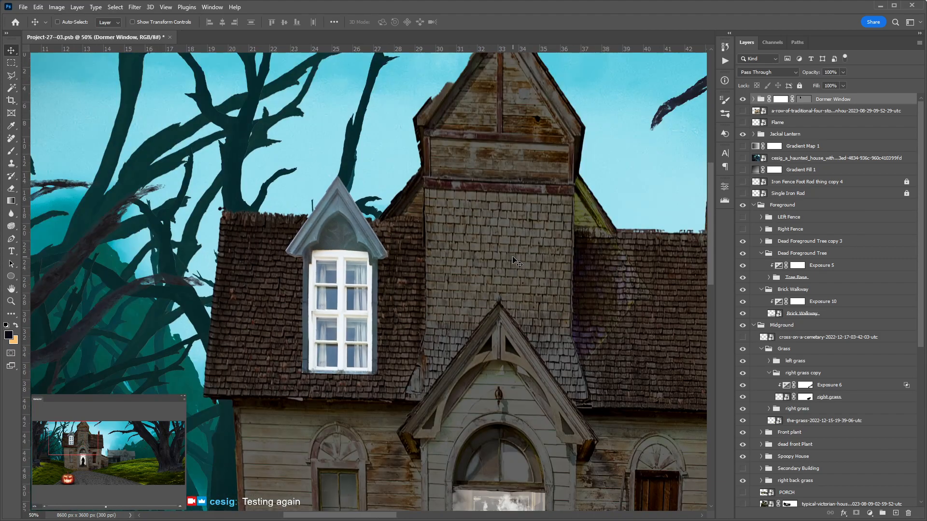
key(ctrl+t)
drag(416, 163, 418, 166)
key(Escape)
drag(350, 329, 384, 277)
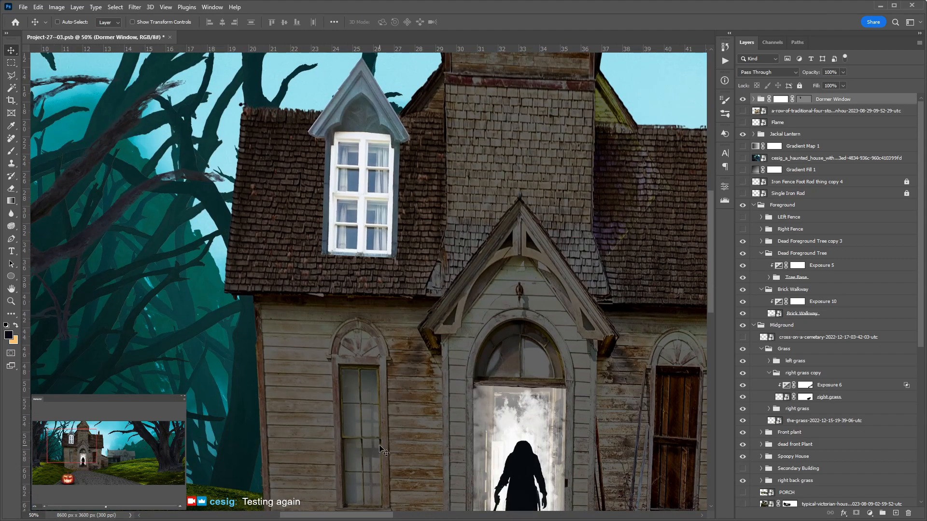
Step: Draw a near-vertical guide line with the Line tool from the lower-left house window up through the dormer into the sky
key(l)
key(u)
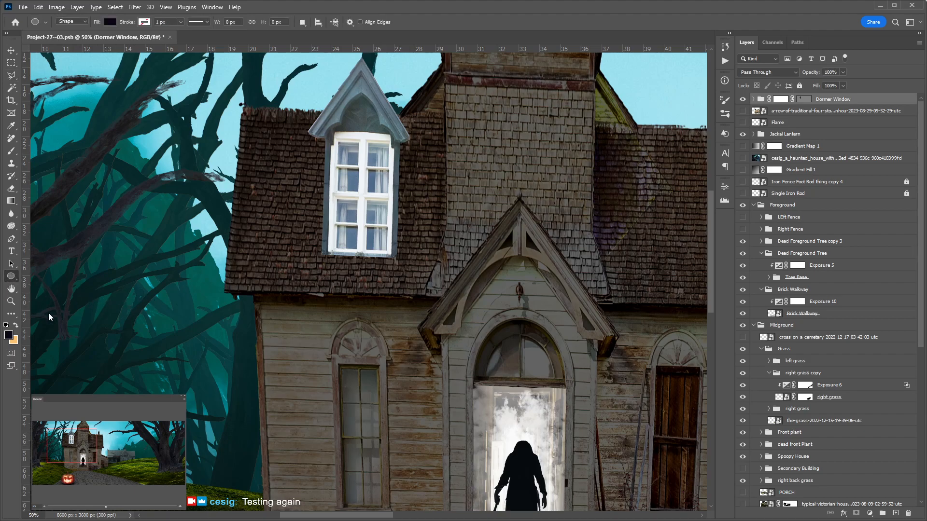
key(shift+u)
key(shift+u)
key(shift+u)
drag(363, 504, 348, 50)
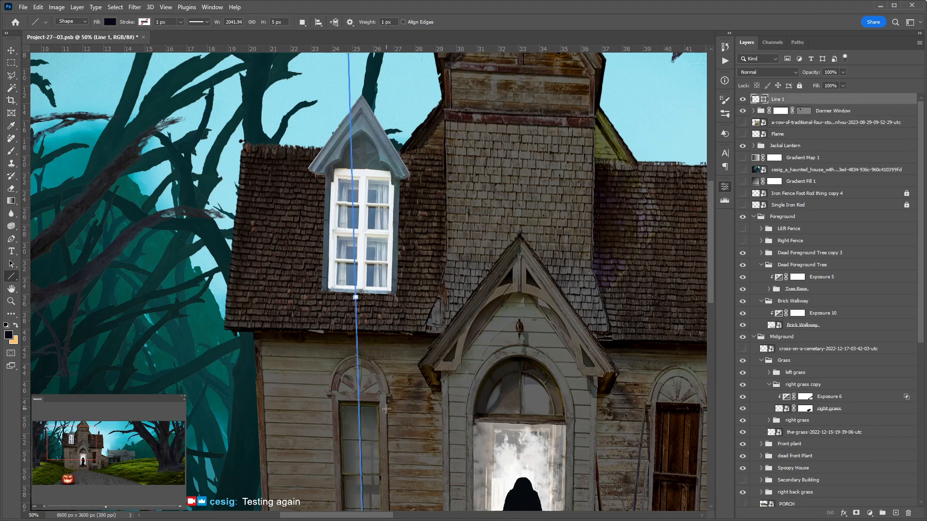
Step: Select the collapsed Dormer Window group and shift it slightly left toward the guide line
key(v)
ctrl+click(376, 166)
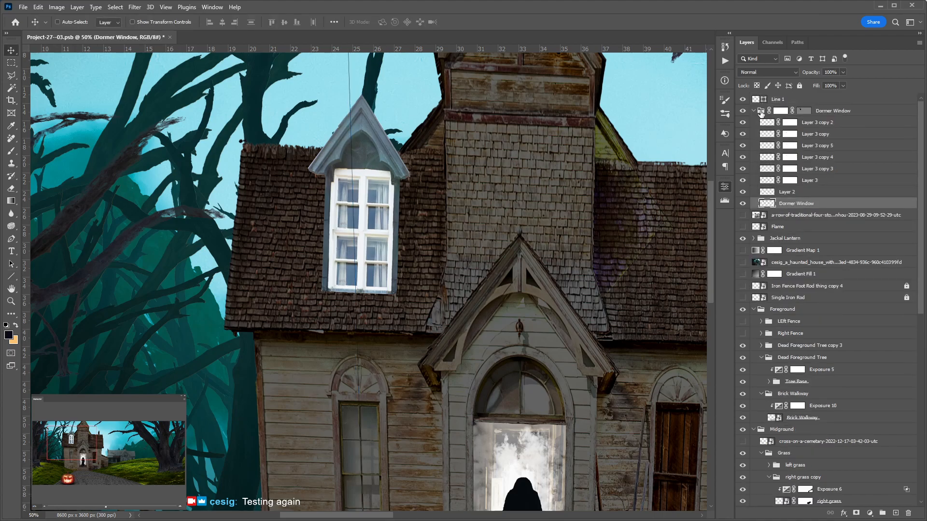
click(753, 111)
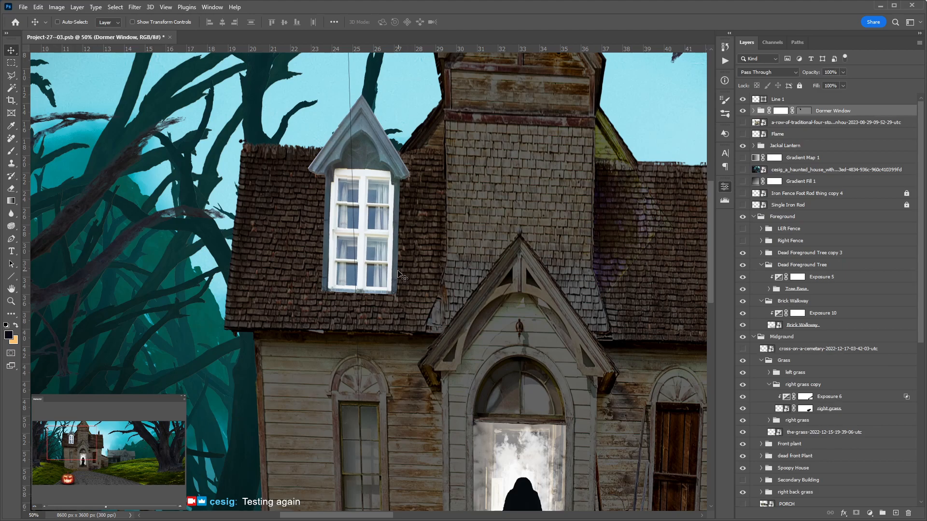
drag(398, 271, 393, 271)
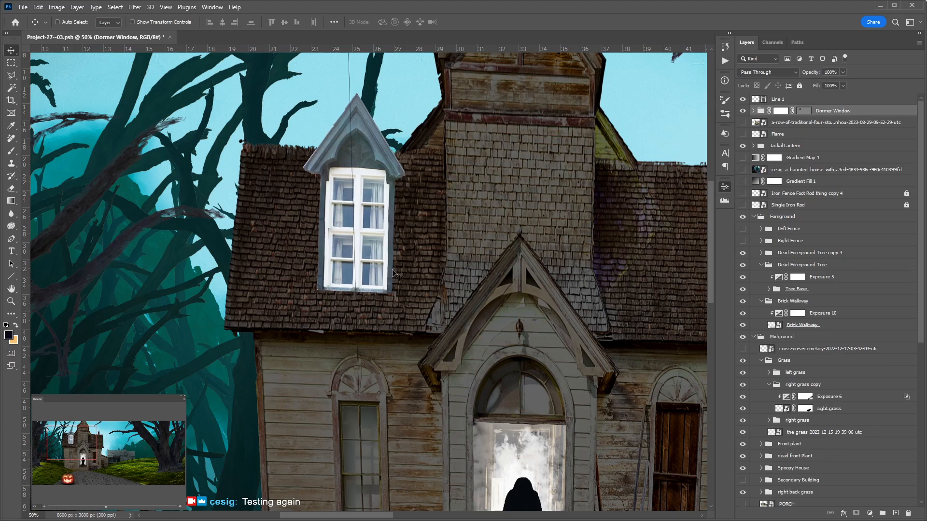
Step: Rotate the Dormer Window group about -1.5° around its bottom centre to follow the guide line
key(ctrl+t)
alt+click(356, 285)
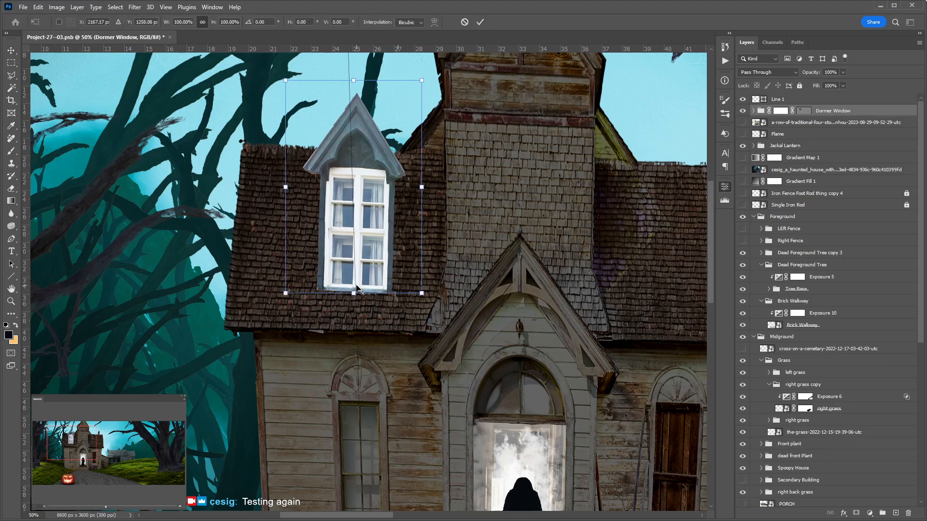
drag(429, 78, 426, 77)
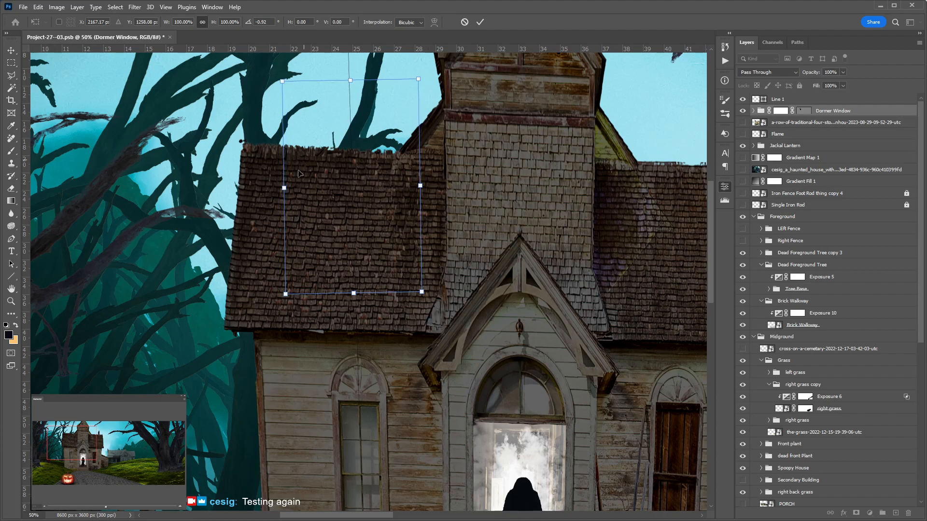
drag(428, 76, 424, 75)
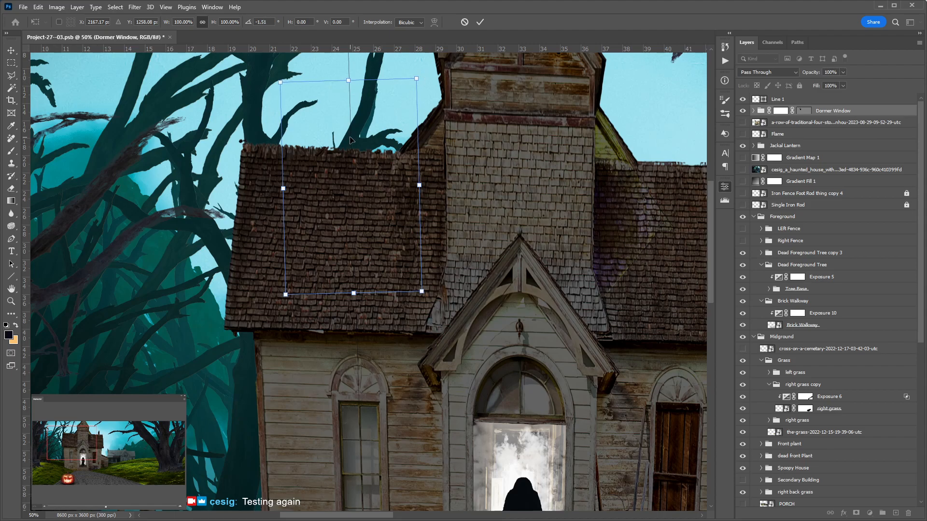
key(Return)
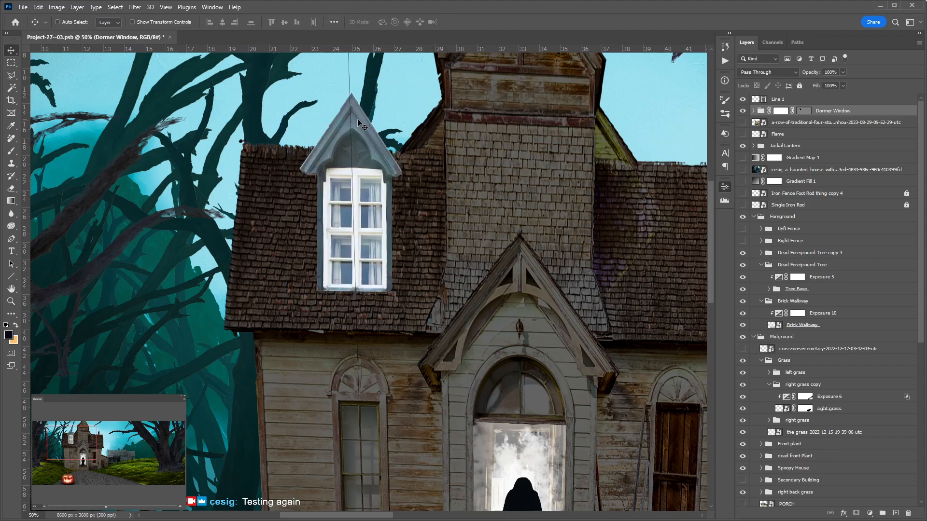
Step: Rotate the Dormer Window group slightly further counterclockwise and delete the guide line layer
key(ctrl+t)
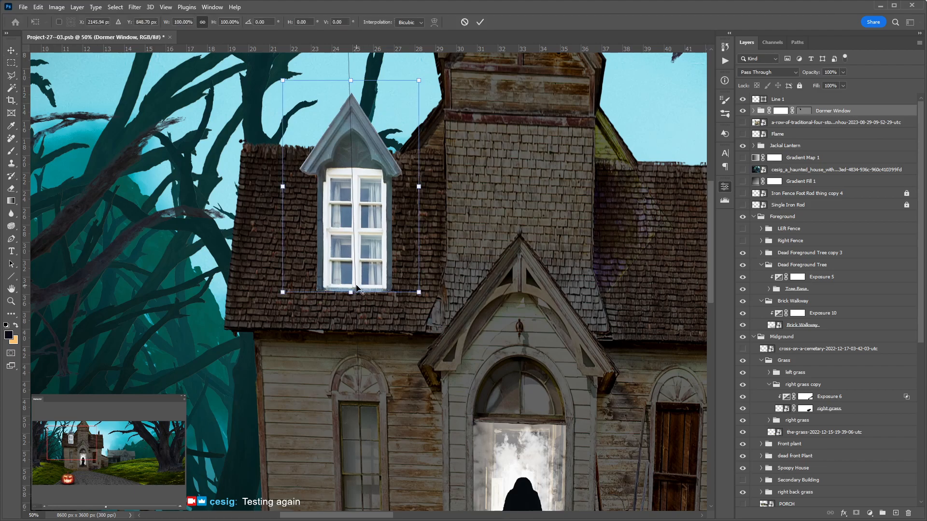
drag(428, 77, 426, 76)
key(Return)
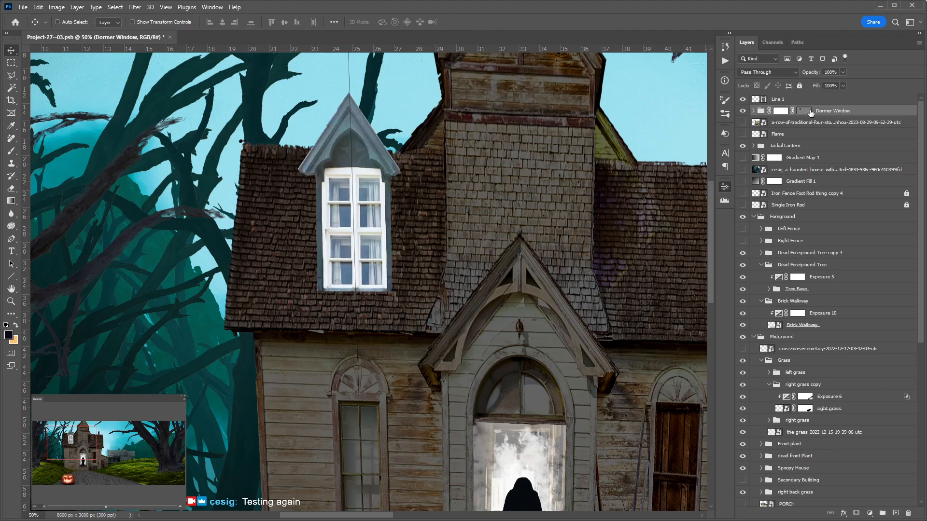
click(784, 103)
key(Delete)
Step: Place the Dormer Window group inside a new parent group named "Dormer"
drag(425, 309, 217, 250)
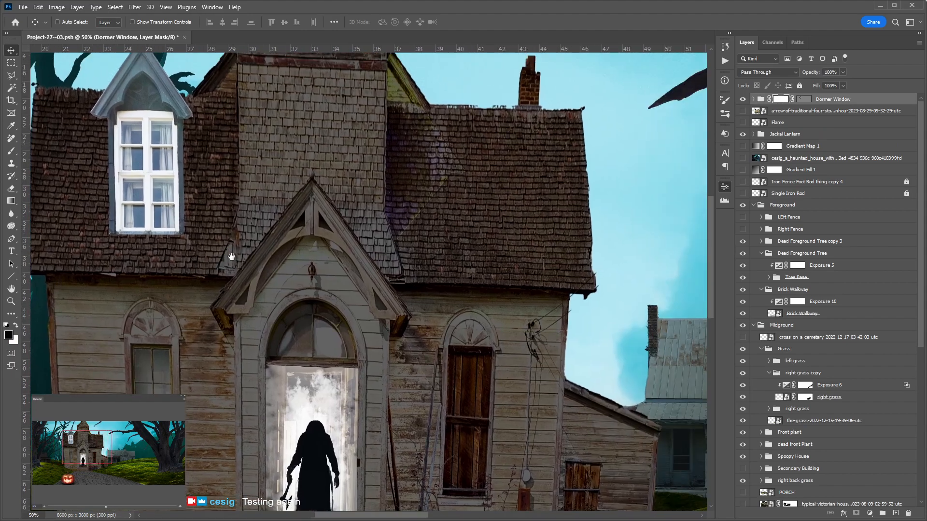
click(753, 99)
click(837, 112)
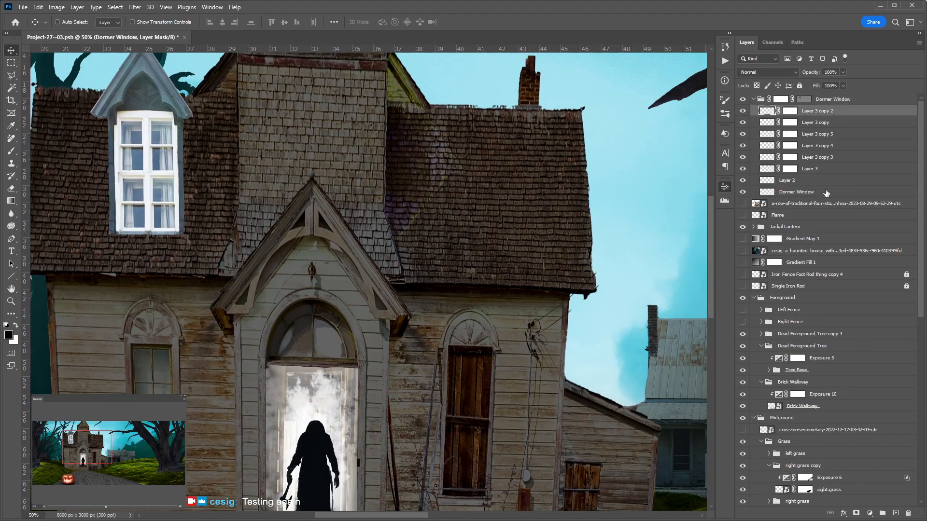
click(839, 100)
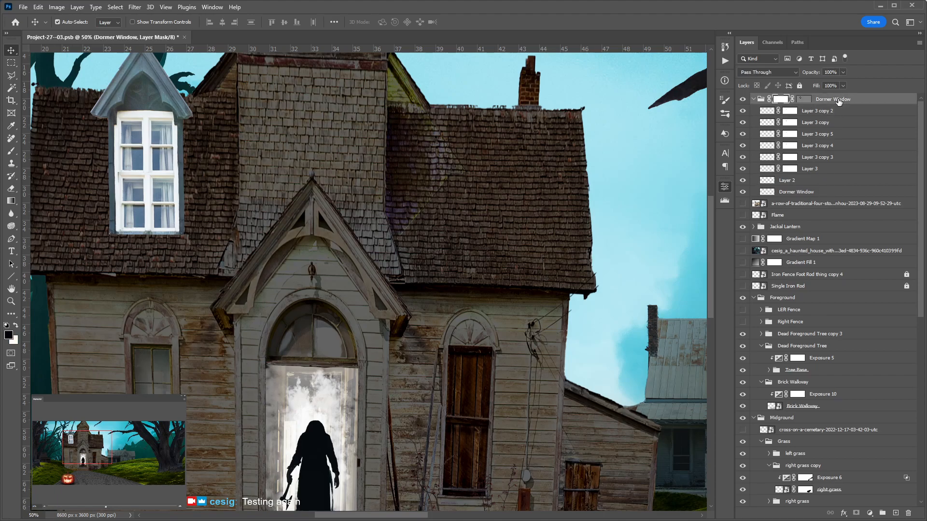
key(ctrl+g)
double_click(782, 100)
text(Dormer)
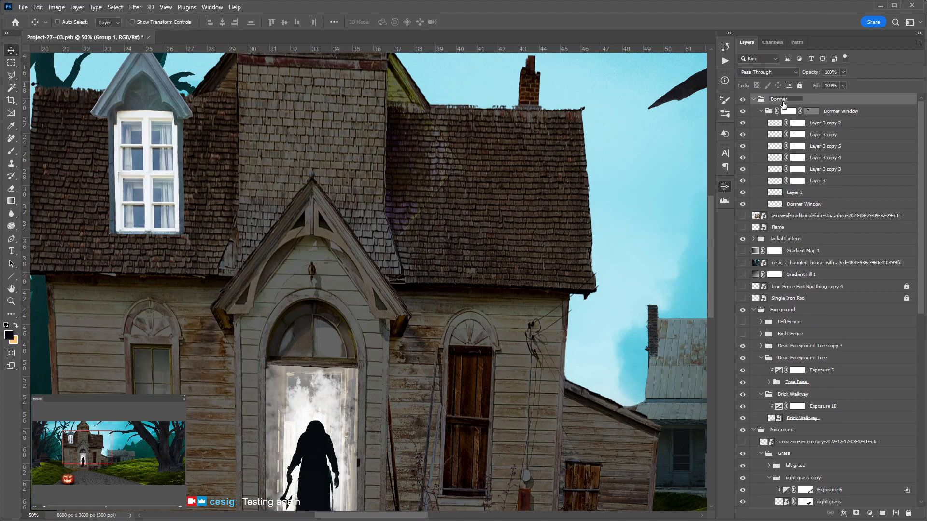
key(Return)
Step: Add an Exposure adjustment clipped to the Dormer Window group, darken the dormer to suit the house, and collapse that group
drag(255, 257, 315, 269)
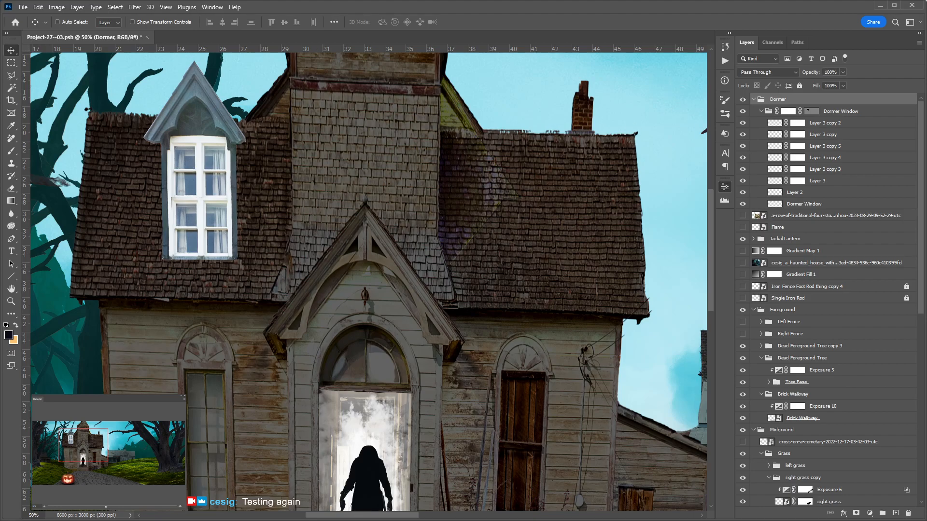
click(868, 115)
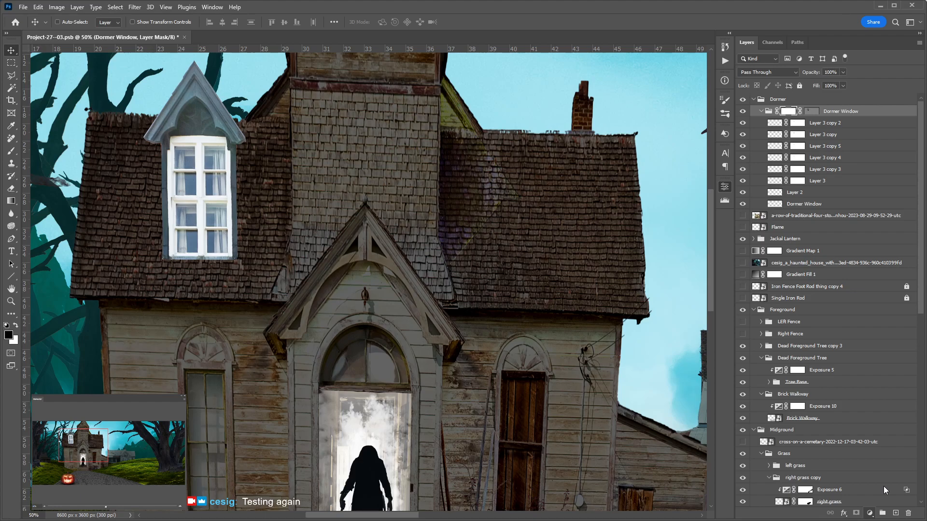
key(ctrl+alt+e)
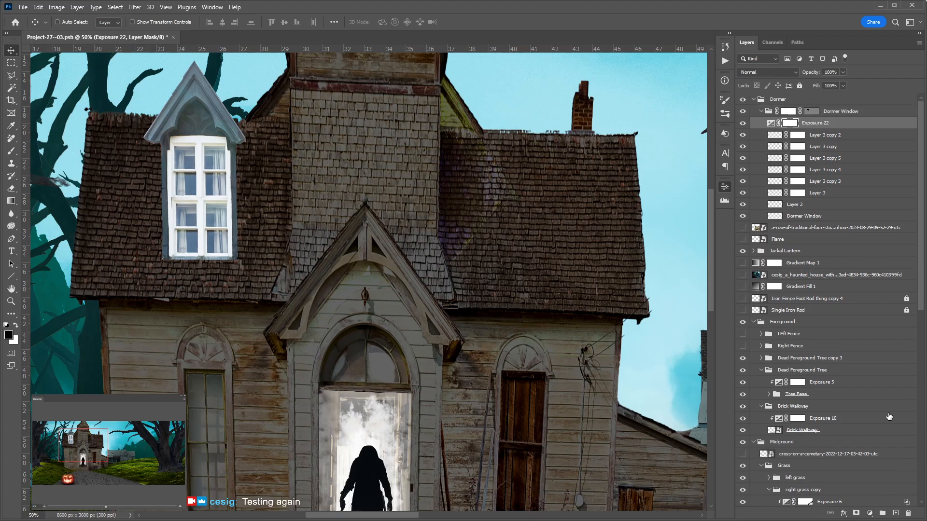
drag(848, 127, 850, 107)
alt+click(756, 118)
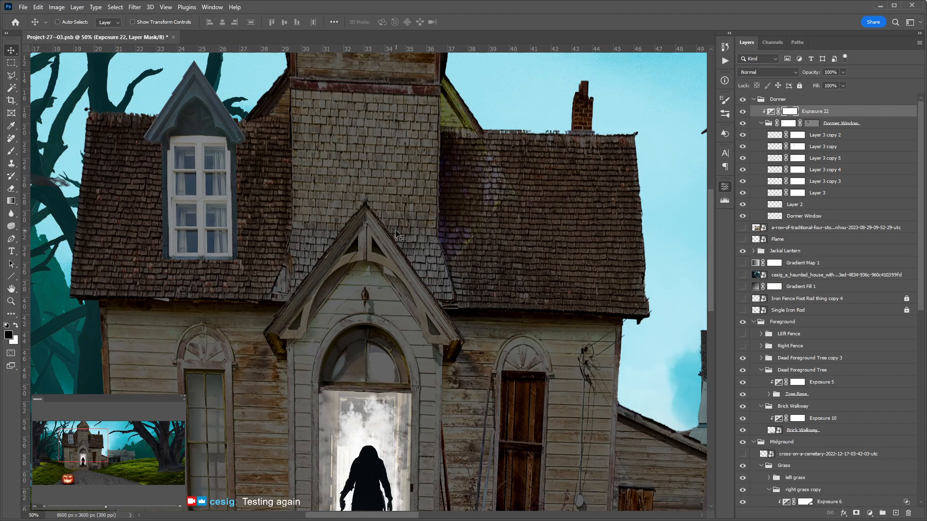
drag(396, 263, 405, 217)
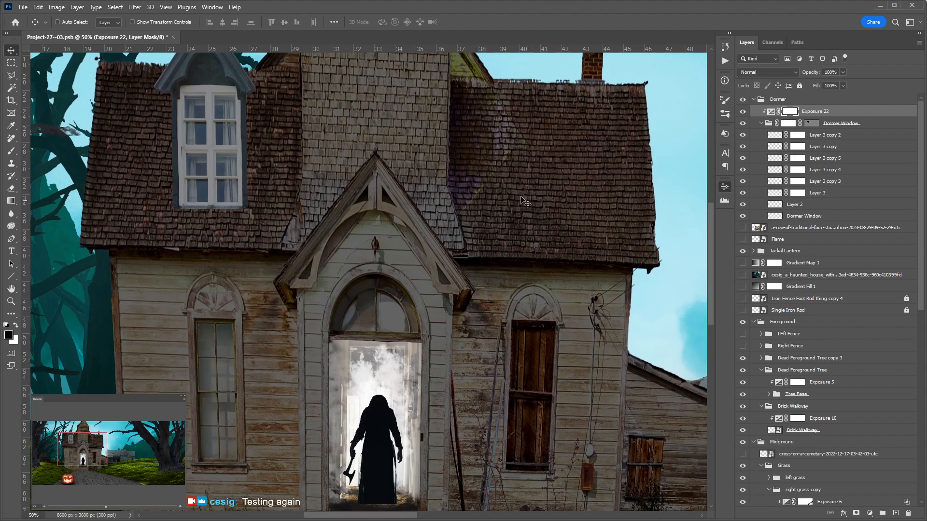
drag(440, 220, 439, 253)
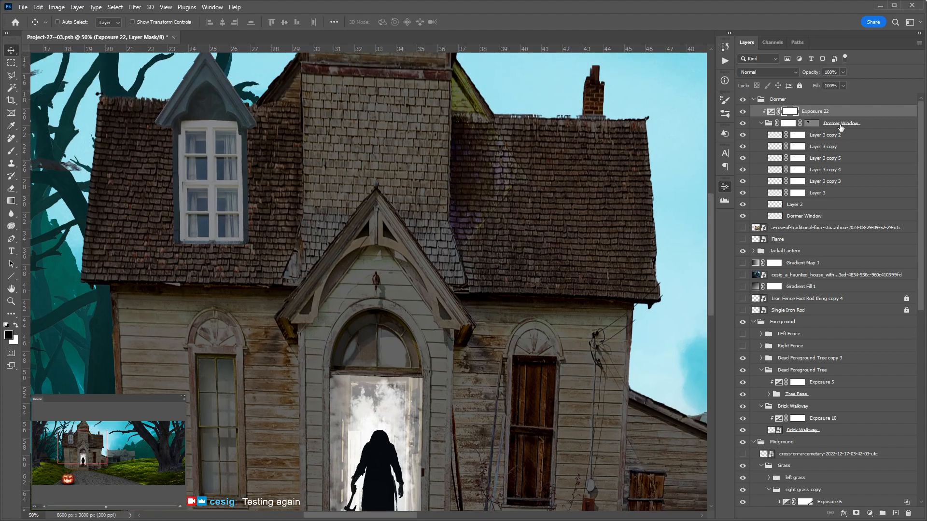
click(762, 123)
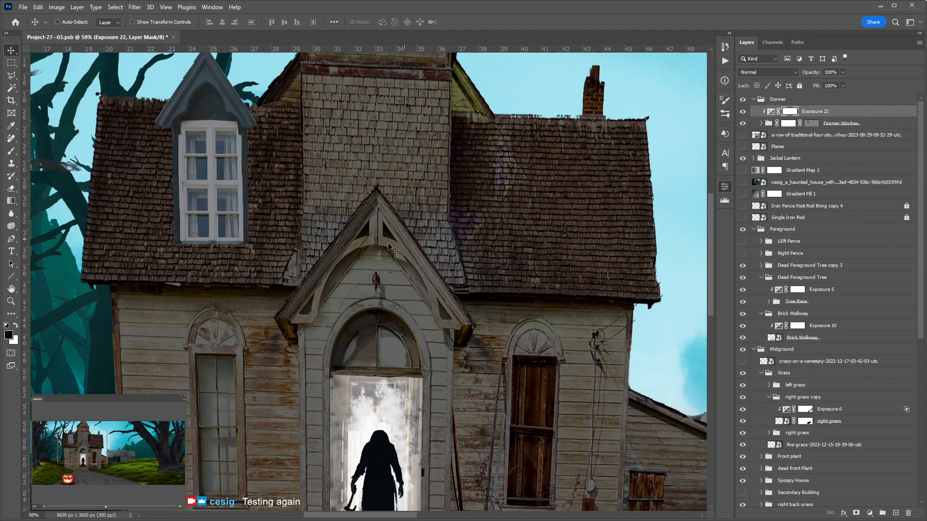
Step: Examine the darkened dormer against the whole scene and up close beside the right roof
key(ctrl+minus)
key(ctrl+minus)
key(ctrl+minus)
key(ctrl+minus)
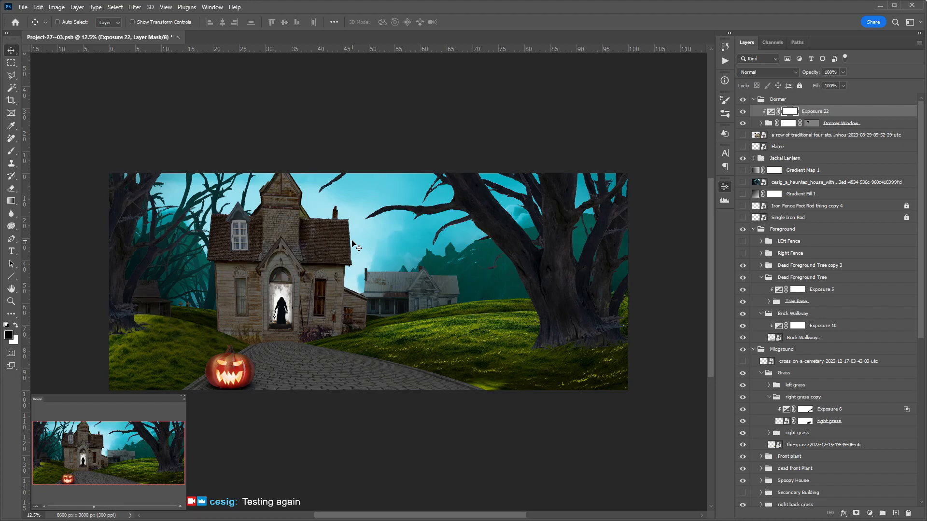
scroll(237, 220, up, 5)
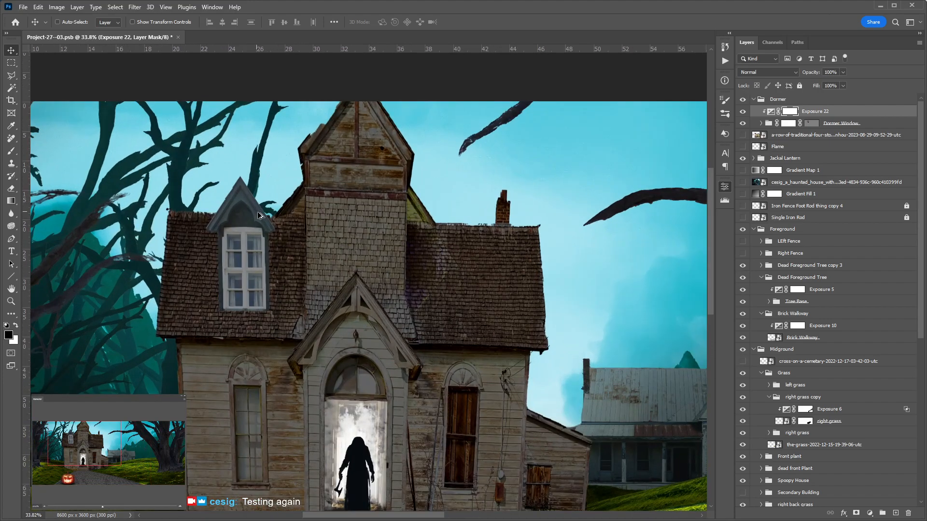
scroll(256, 212, up, 1)
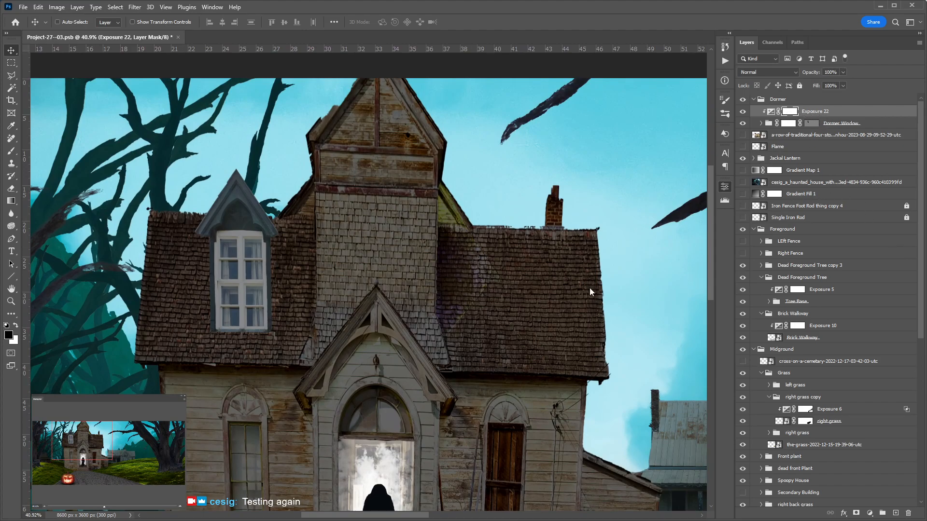
drag(418, 428, 352, 363)
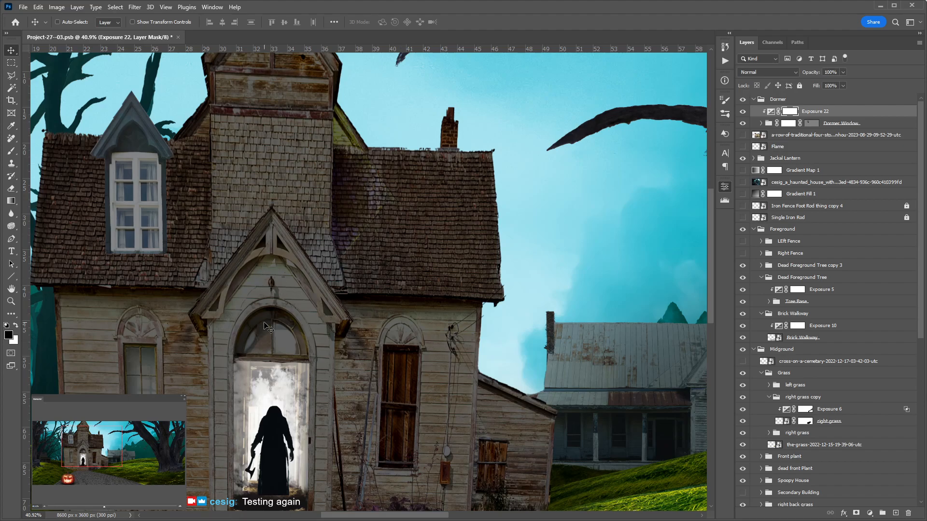
key(ctrl)
key(ctrl+minus)
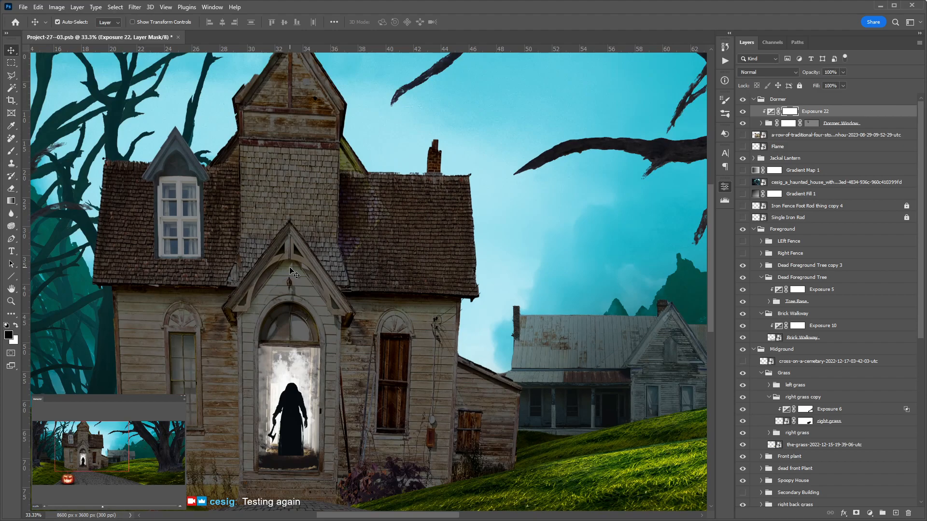
drag(378, 210, 384, 243)
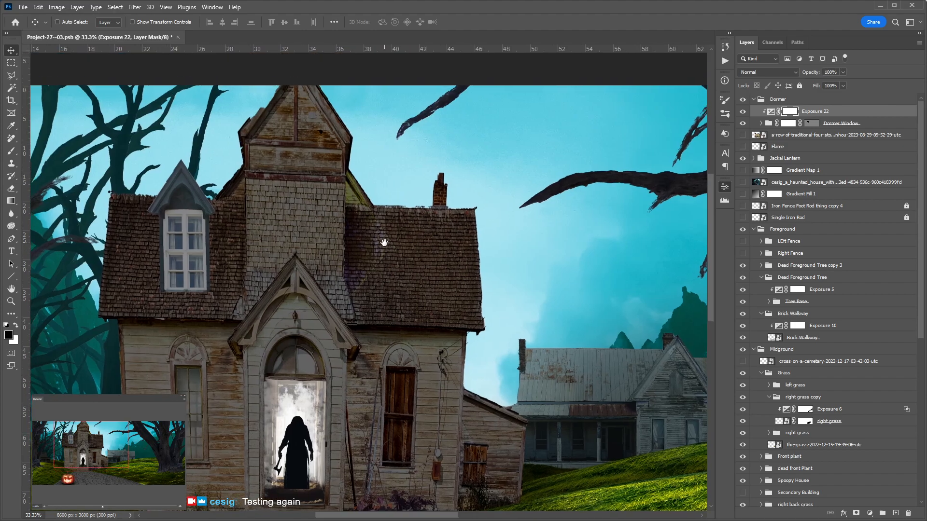
Step: Add a Hue/Saturation adjustment layer above the Exposure adjustment in the Dormer group
click(783, 99)
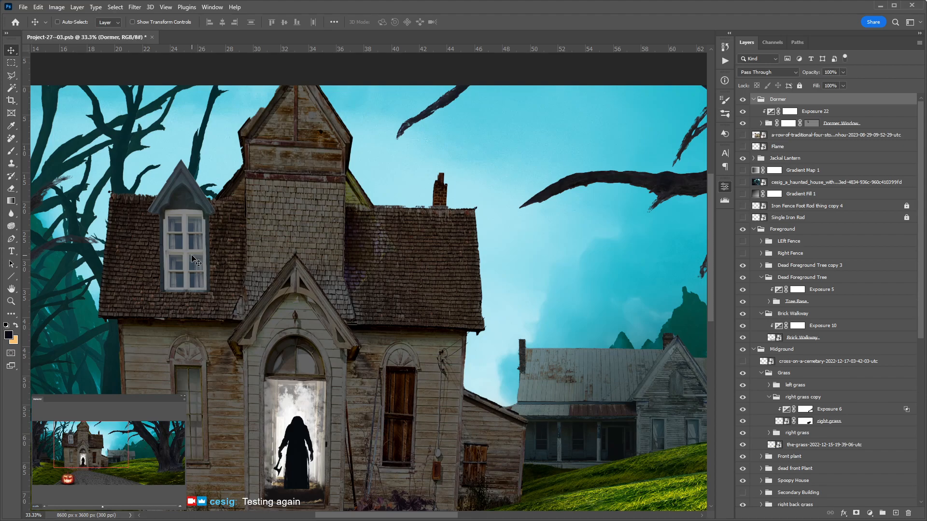
click(822, 113)
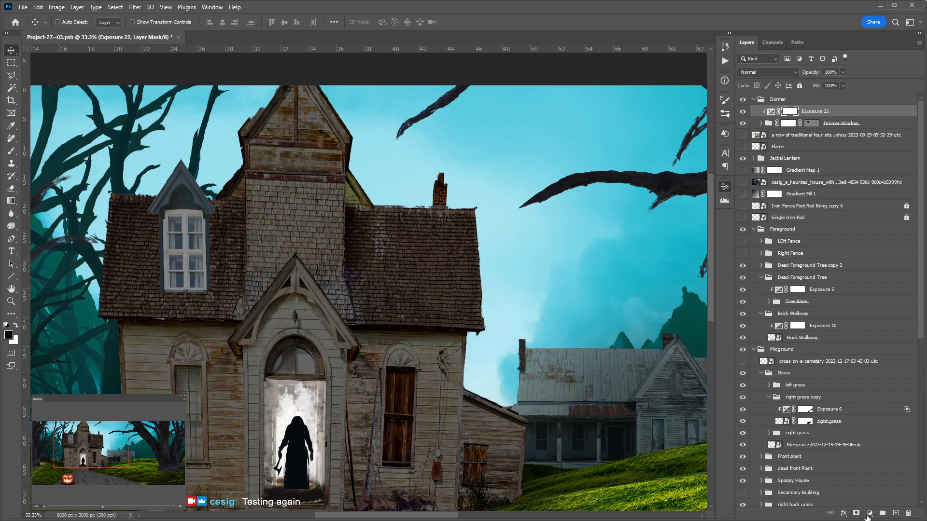
click(896, 429)
scroll(186, 217, up, 4)
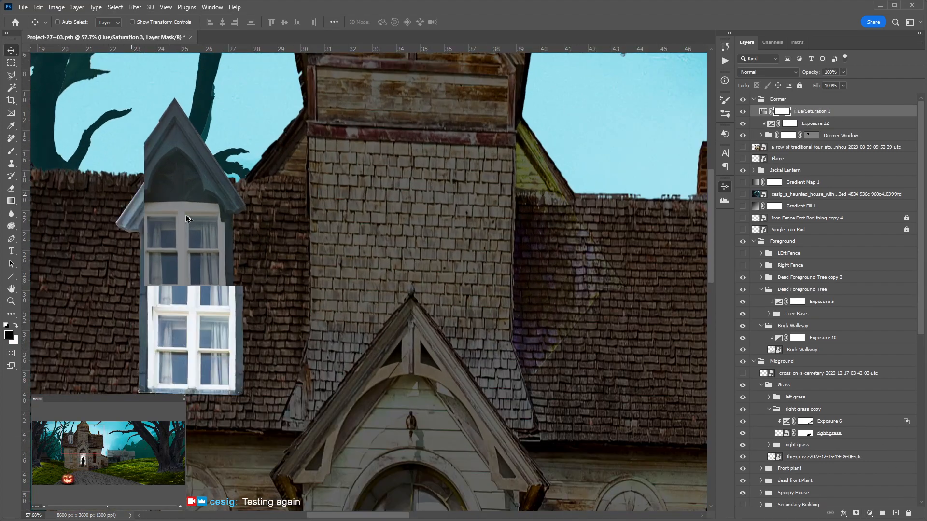
scroll(185, 215, up, 2)
drag(210, 222, 234, 229)
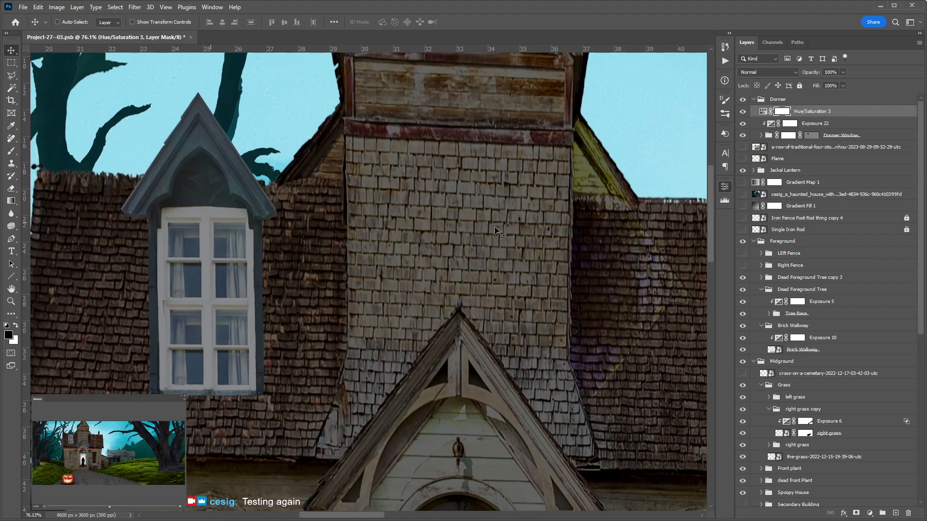
Step: Clip the Hue/Saturation adjustment to the Dormer Window group and shift the dormer's blue to a muted brown
key(ctrl+alt+g)
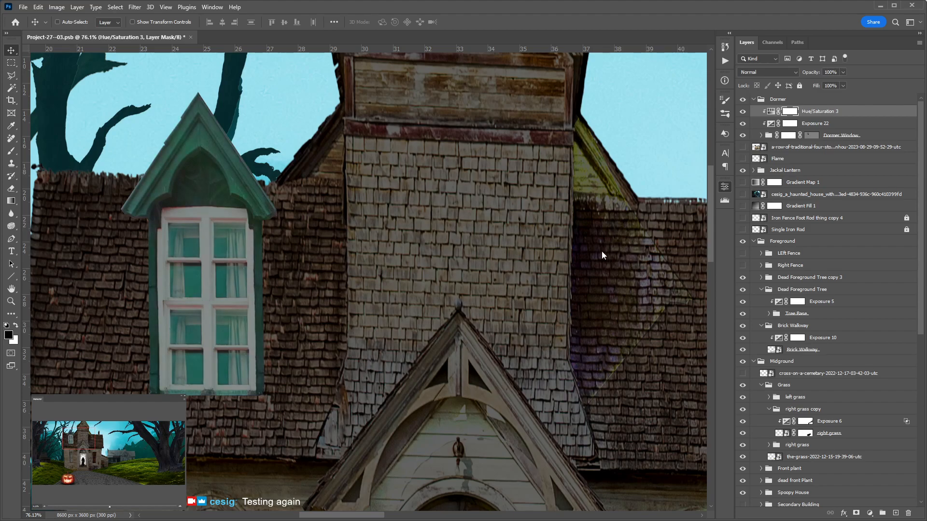
drag(610, 252, 699, 253)
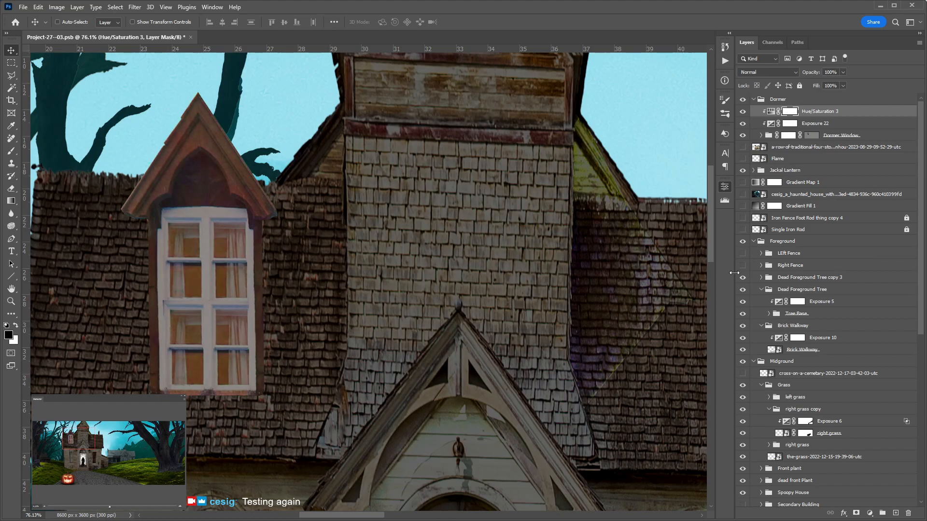
drag(666, 269, 554, 250)
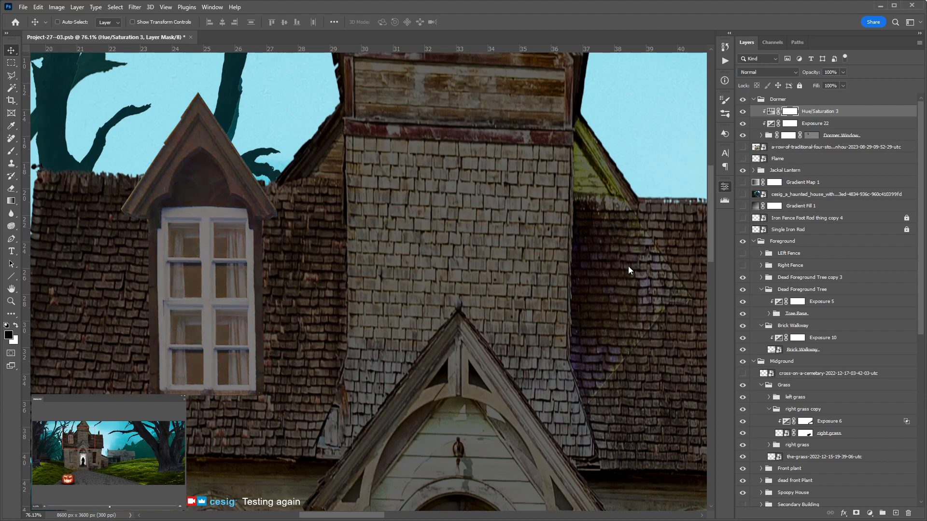
Step: Add a Brightness/Contrast adjustment above Hue/Saturation 3 and clip it to the Dormer Window group
drag(332, 265, 305, 271)
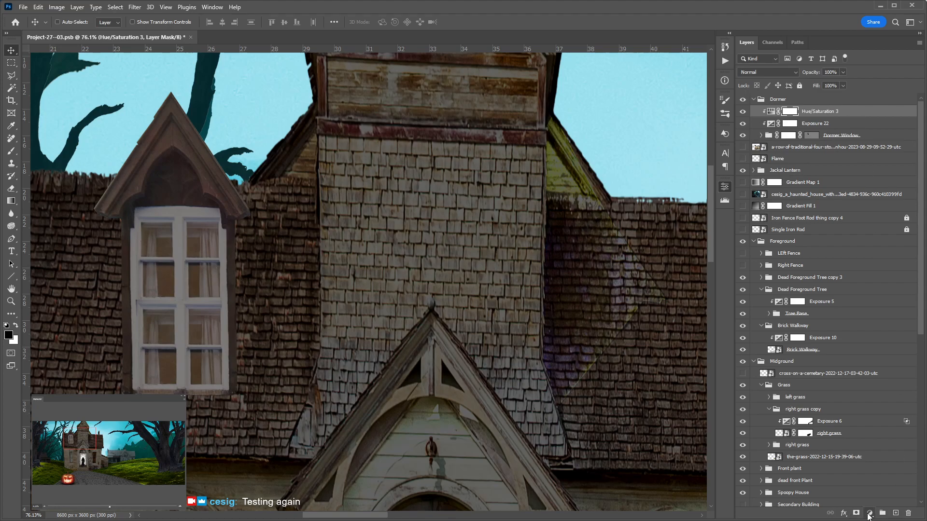
click(860, 366)
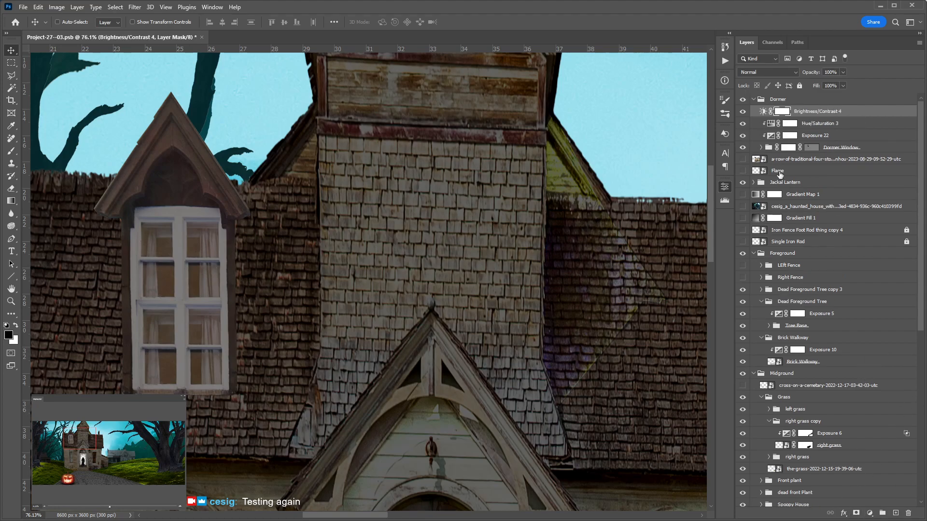
alt+click(757, 115)
alt+click(754, 113)
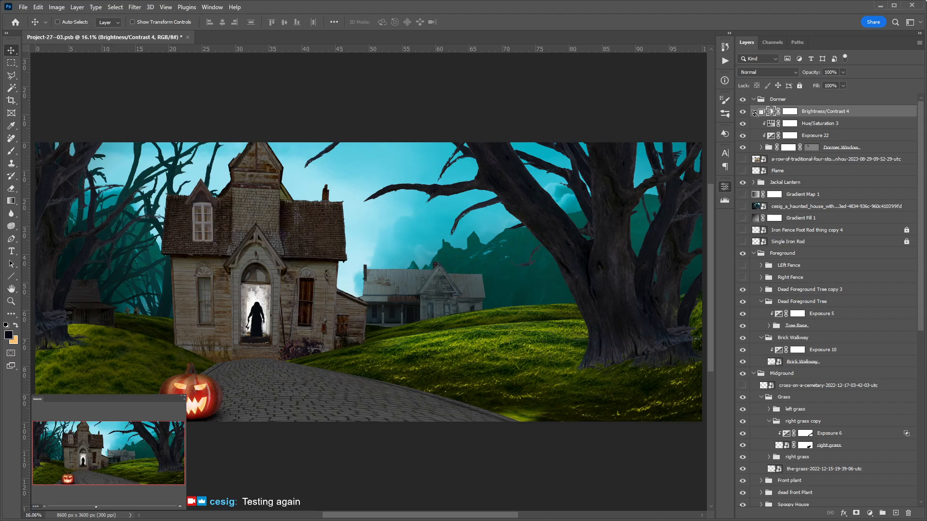
scroll(202, 169, up, 6)
scroll(202, 168, up, 1)
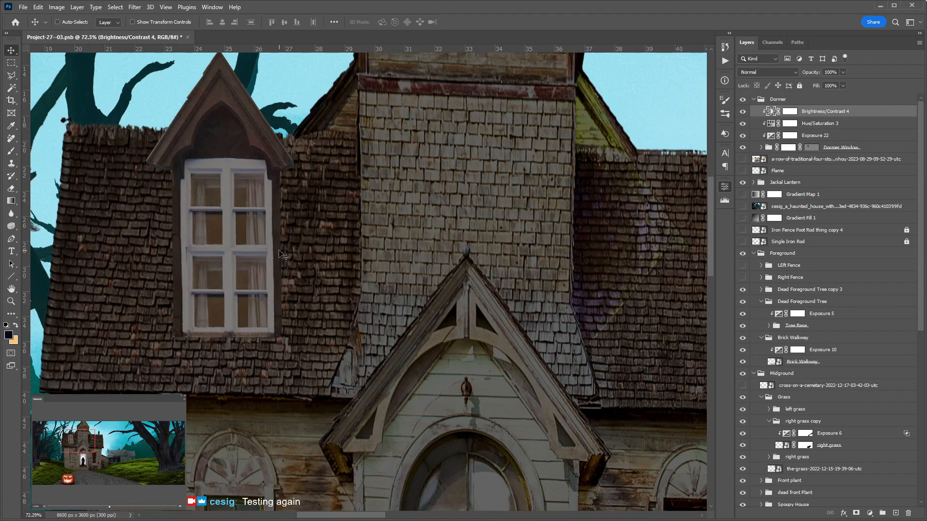
scroll(259, 259, down, 5)
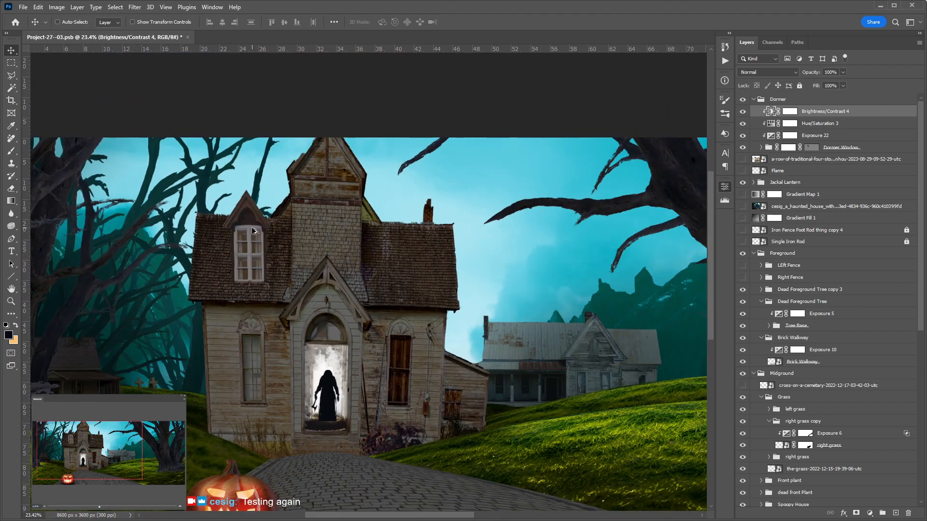
scroll(253, 231, up, 3)
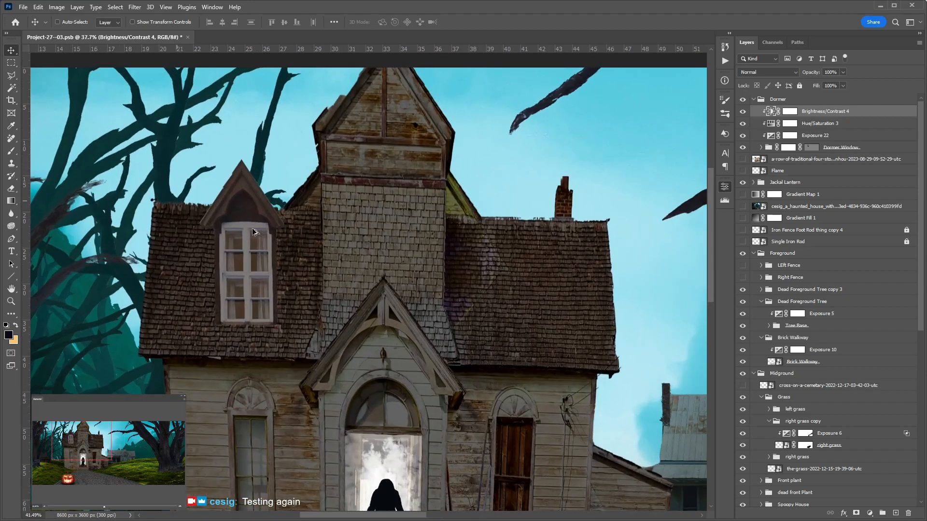
Step: Collapse and duplicate the Dormer group, then place the copy on the house's right roof level with the left dormer
click(788, 100)
click(753, 99)
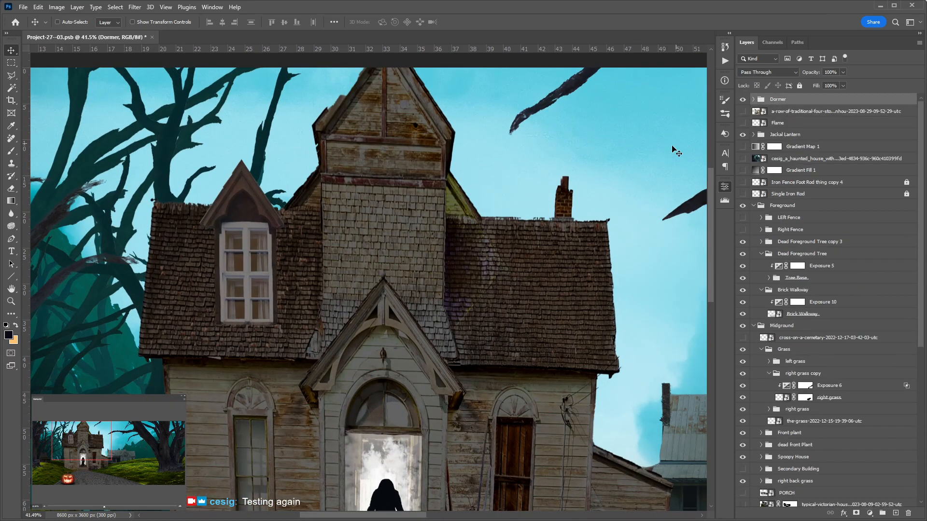
key(ctrl+j)
scroll(338, 242, right, 5)
scroll(337, 242, down, 2)
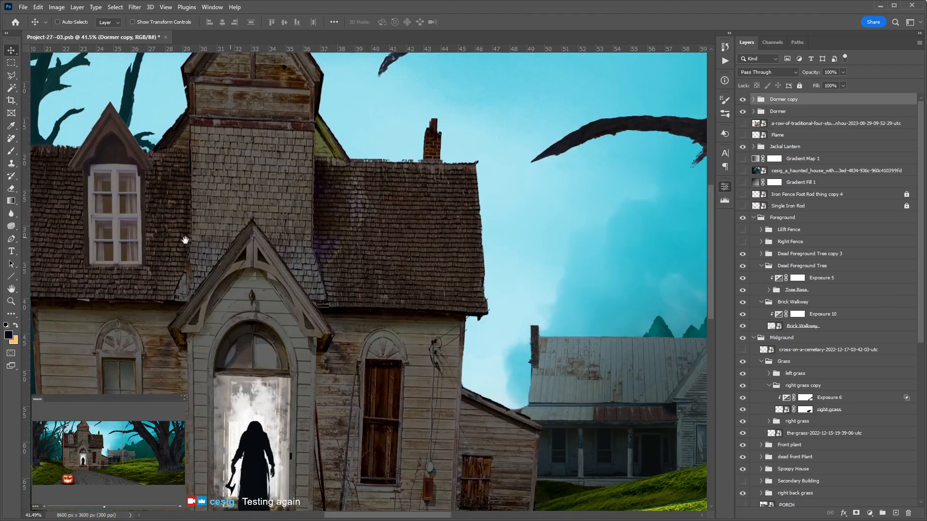
drag(114, 244, 398, 262)
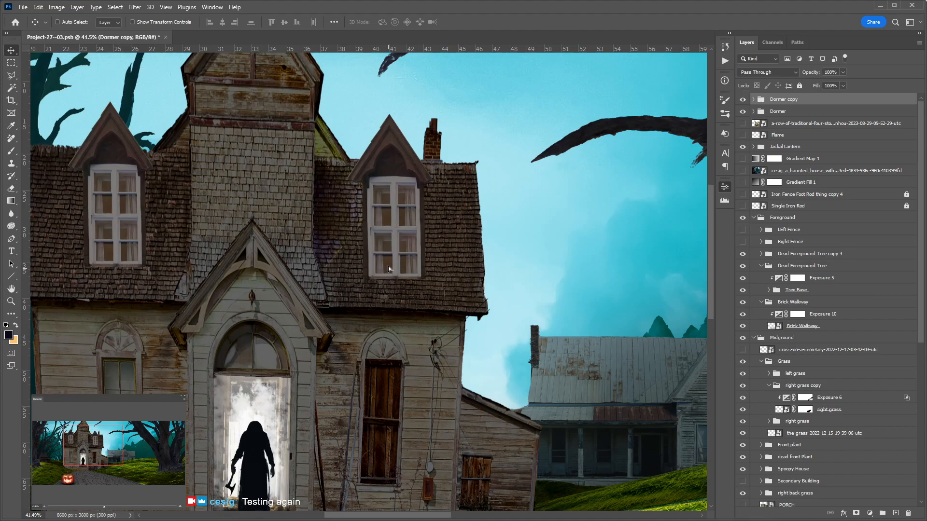
key(shift+Up)
key(shift+Up)
key(shift+Up)
key(shift+Left)
key(shift+Left)
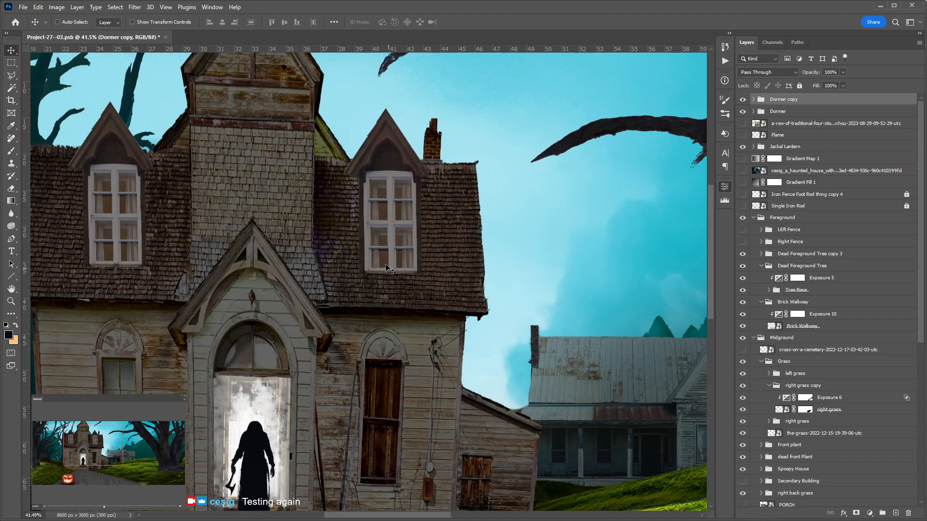
Step: Flip the dormer copy horizontally, shift it slightly right and rotate it 1.13° so it mirrors the left dormer
key(ctrl+t)
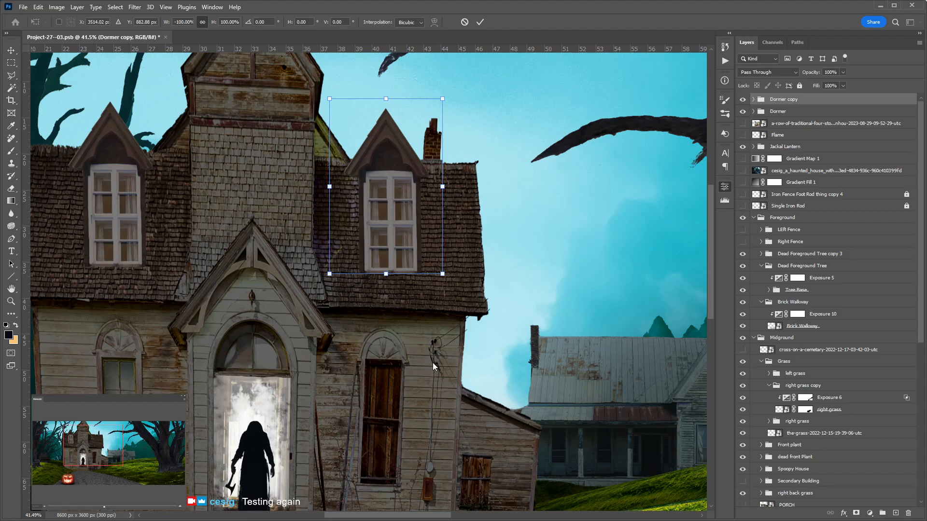
key(ctrl+shift+h)
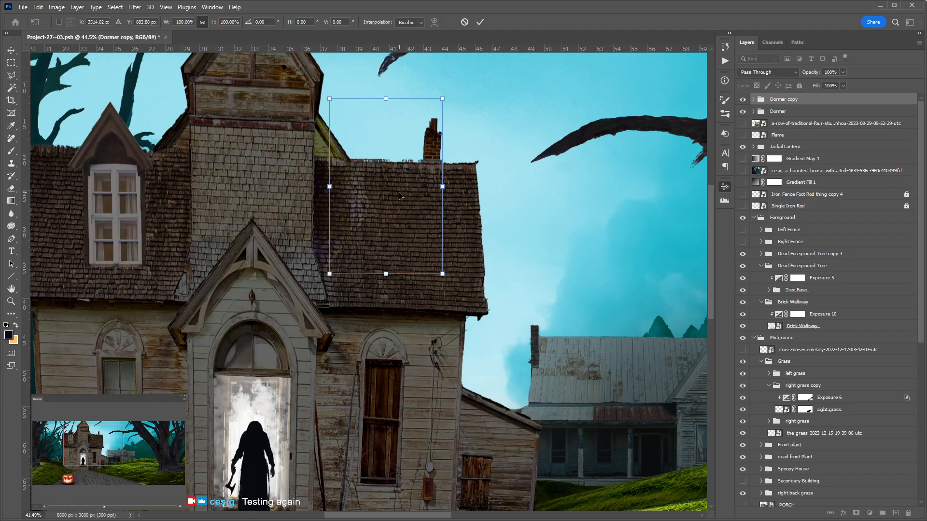
key(ctrl+z)
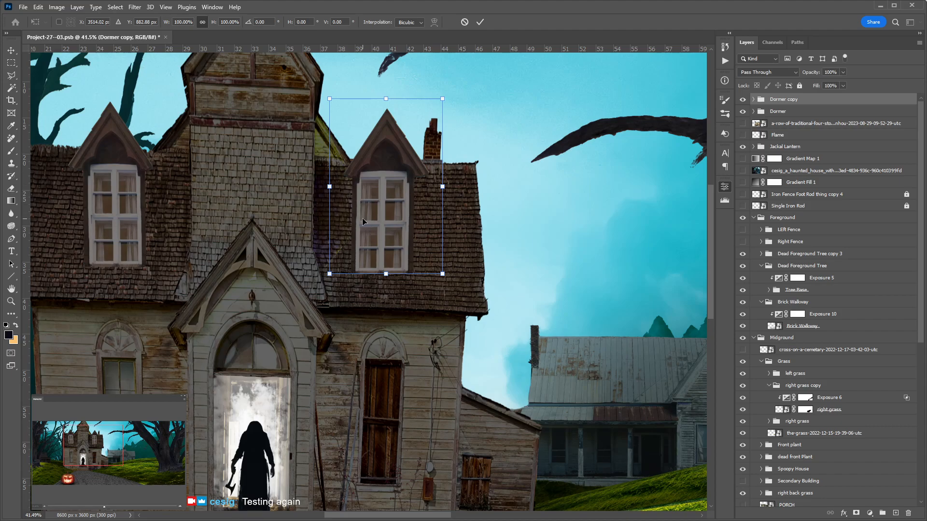
drag(381, 234, 387, 234)
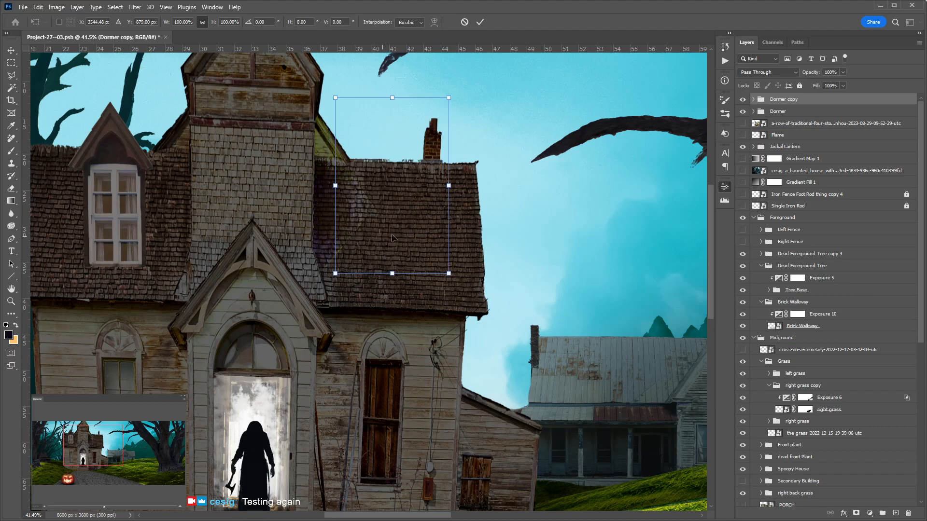
drag(455, 93, 455, 96)
key(ctrl+z)
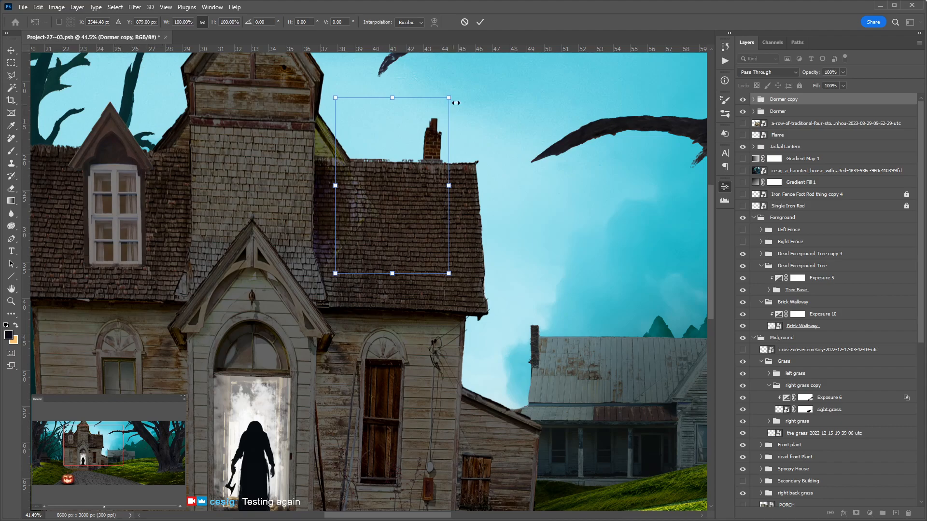
drag(456, 95, 458, 97)
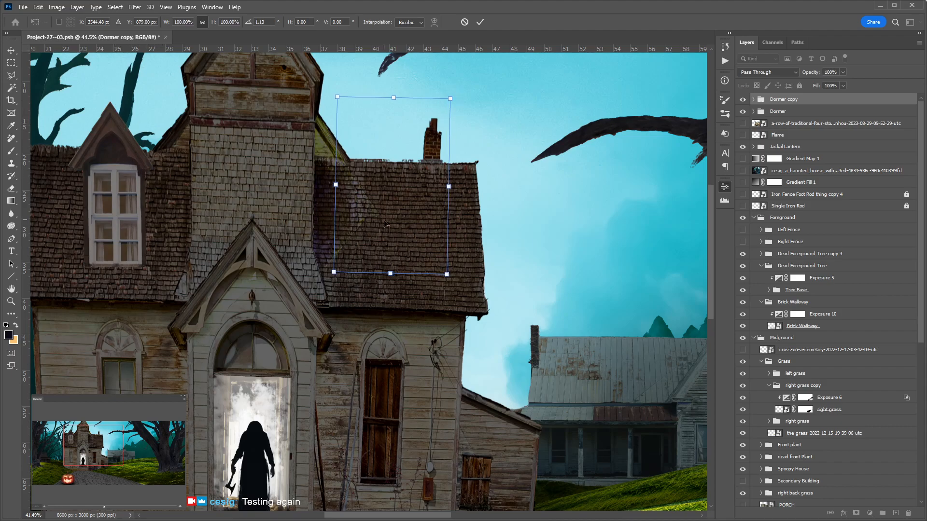
key(Return)
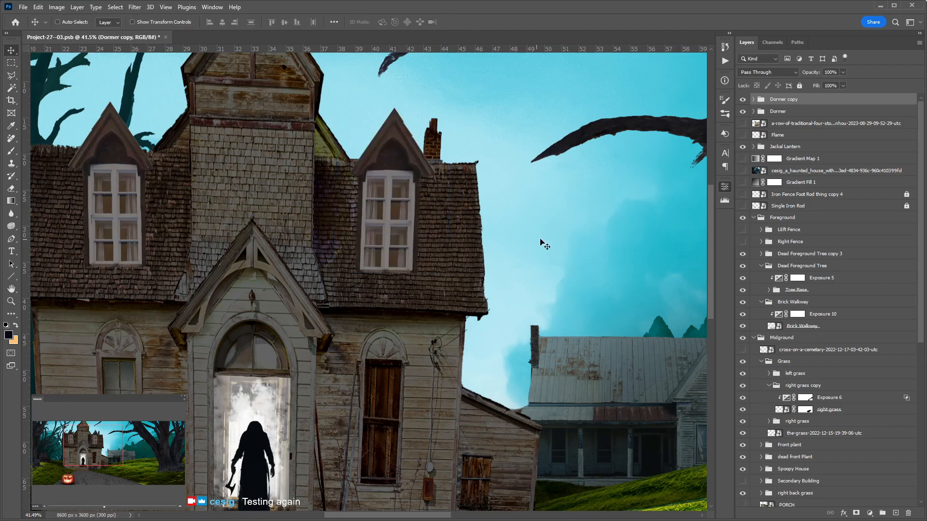
Step: Examine both dormers up close and against the whole scene, including the background house beside the grassy hill
scroll(154, 183, up, 3)
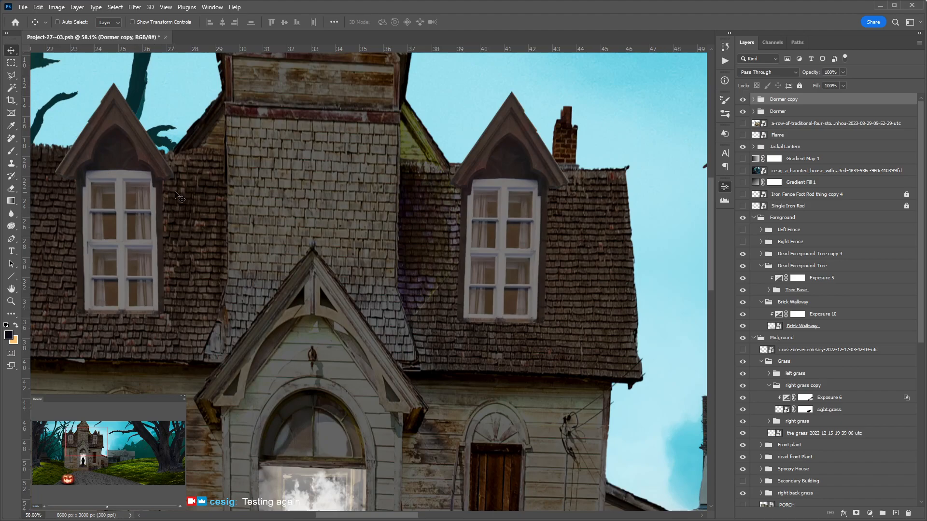
scroll(431, 225, down, 3)
drag(496, 296, 468, 276)
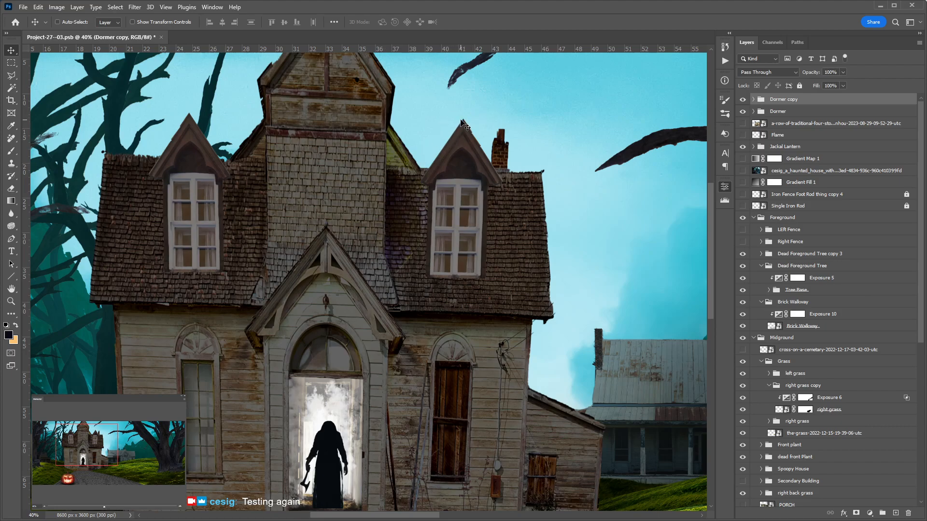
mouse_move(455, 141)
mouse_down()
mouse_move(436, 220)
mouse_move(453, 144)
mouse_up()
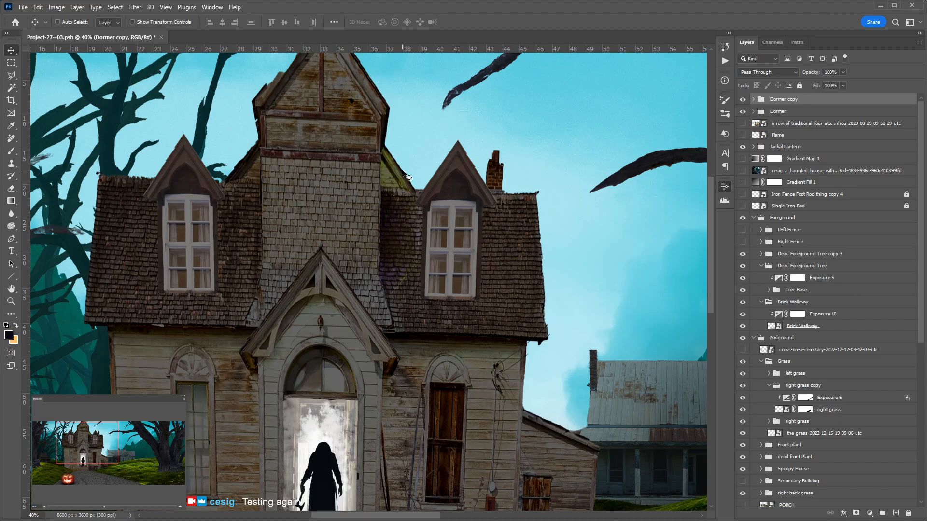
scroll(400, 178, down, 1)
scroll(401, 177, down, 1)
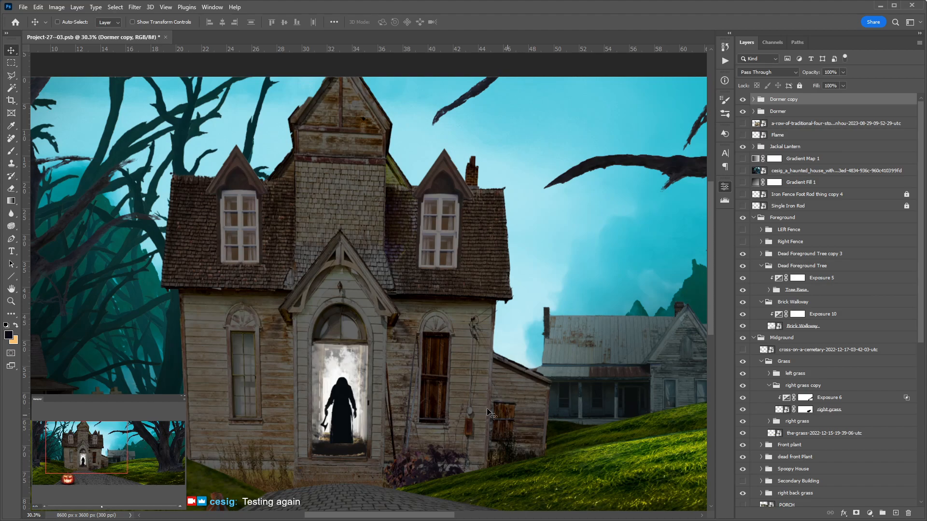
drag(480, 411, 237, 360)
drag(295, 378, 509, 369)
drag(233, 378, 472, 364)
drag(265, 420, 288, 357)
scroll(280, 370, down, 3)
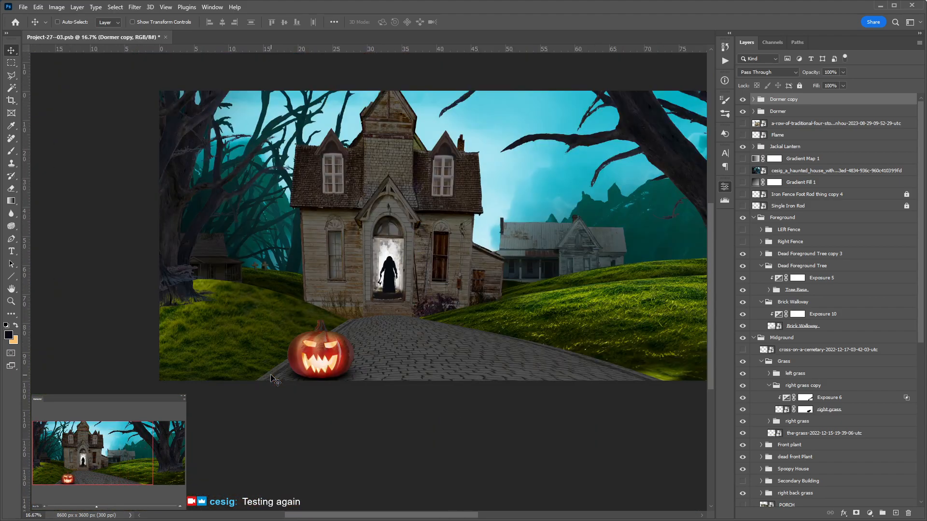
drag(393, 210, 236, 269)
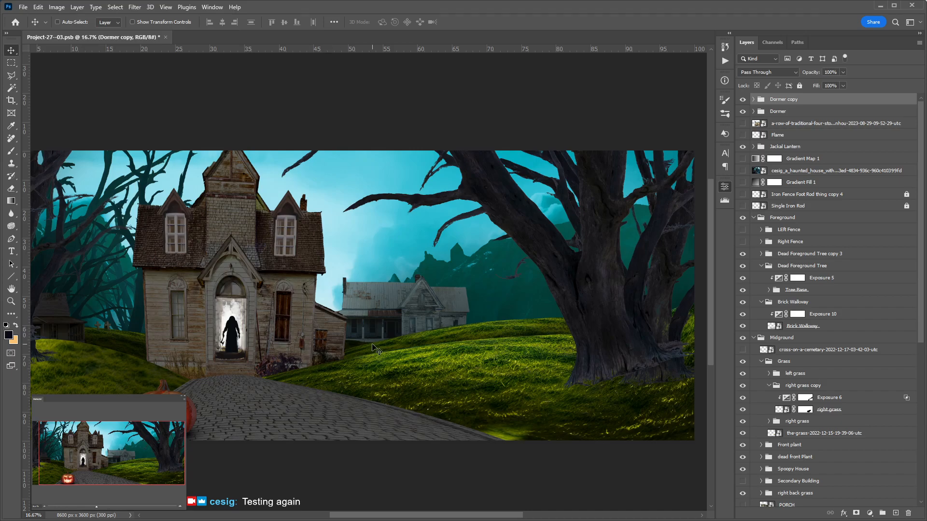
scroll(344, 333, up, 4)
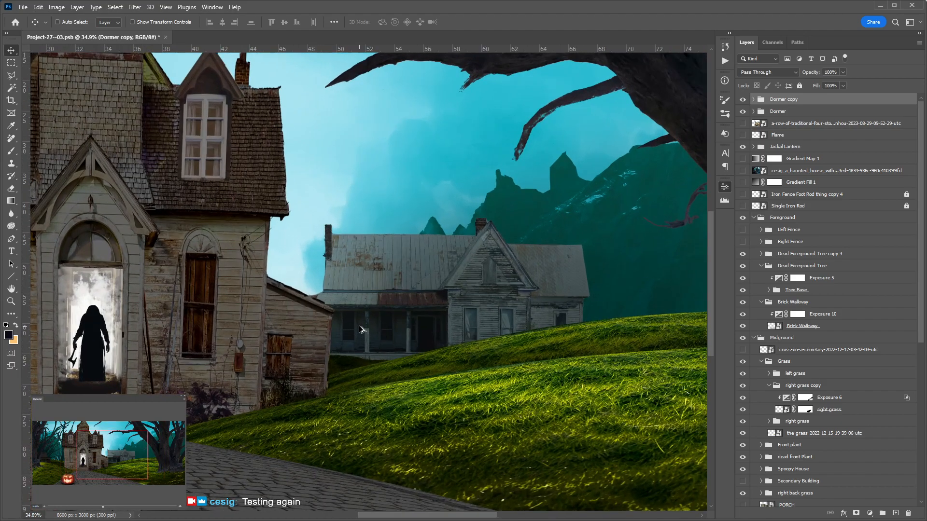
scroll(362, 330, up, 2)
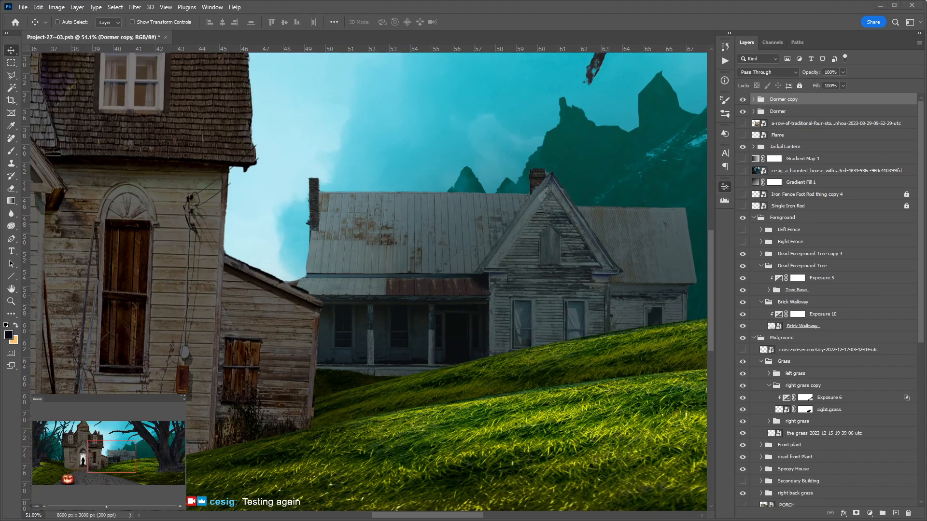
scroll(309, 271, down, 3)
scroll(308, 269, down, 1)
drag(427, 235, 369, 256)
scroll(297, 242, down, 3)
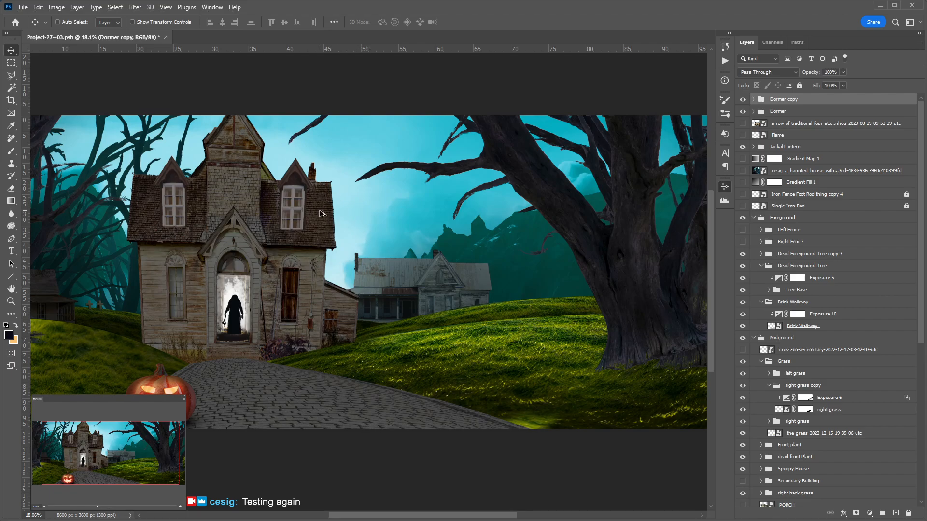
Step: Expand the Dormer copy group on the right roof, then collapse and select its nested Dormer Window group
scroll(305, 203, up, 5)
scroll(255, 225, up, 5)
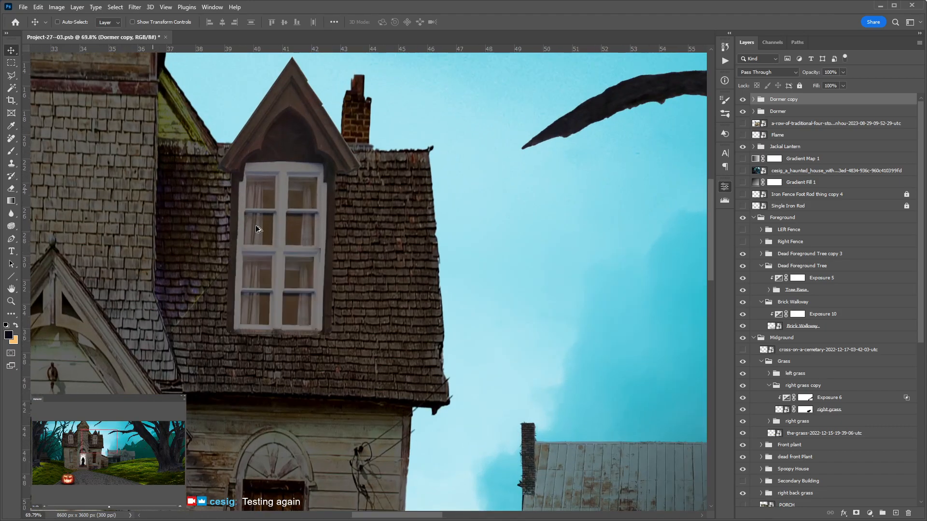
scroll(262, 221, up, 1)
scroll(262, 220, down, 4)
scroll(262, 219, up, 4)
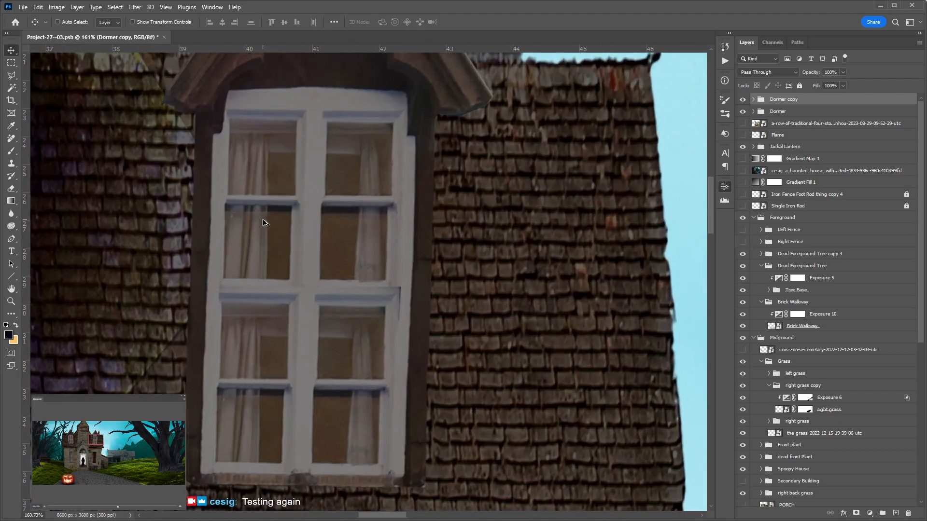
scroll(262, 219, up, 3)
ctrl+click(327, 188)
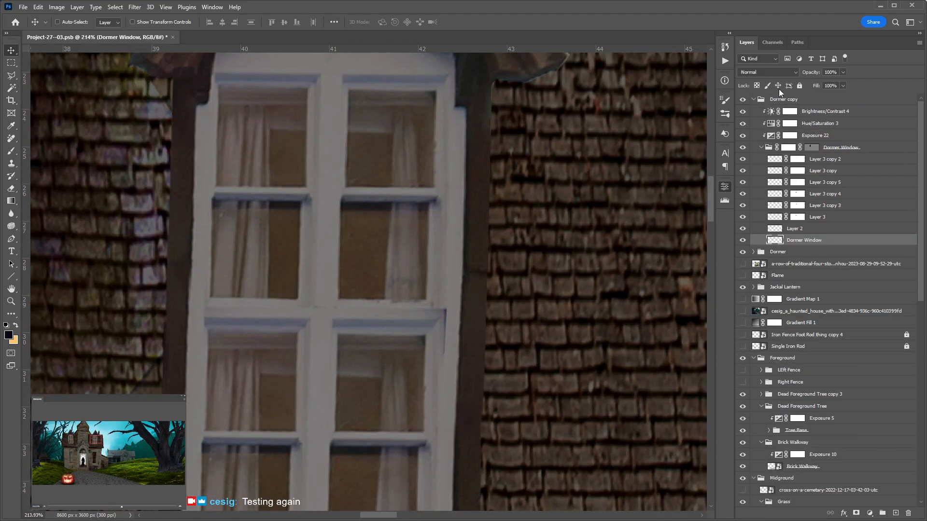
click(761, 148)
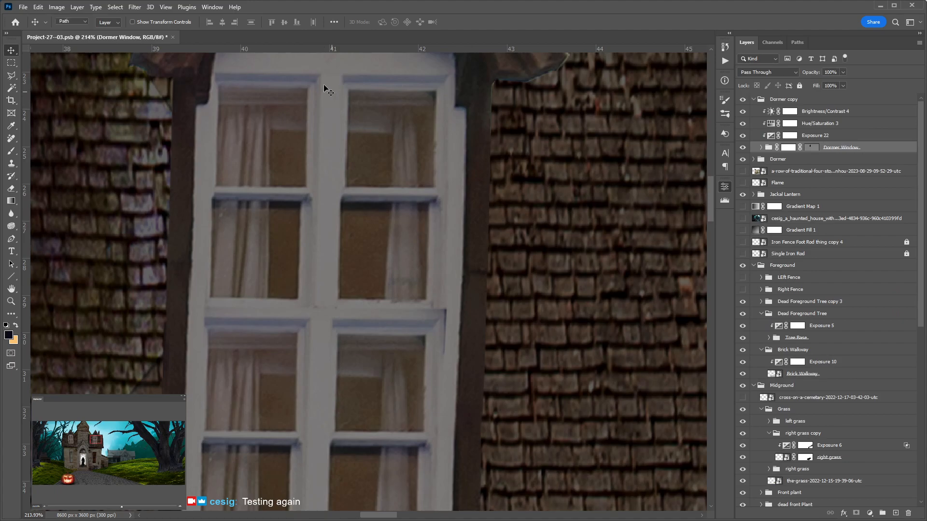
Step: Trace a closed Pen path around the right pane in the top row of the right dormer's window
key(p)
click(350, 89)
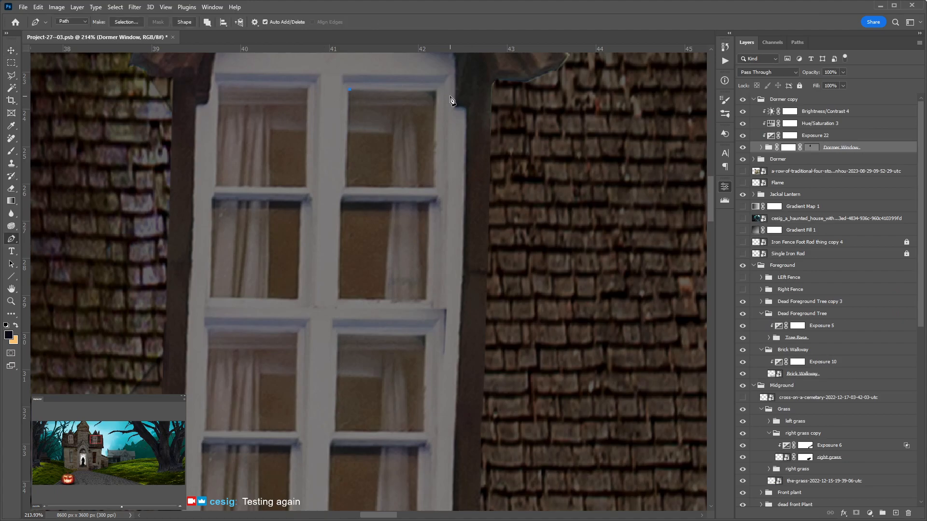
click(393, 91)
click(437, 91)
click(434, 186)
click(392, 187)
click(347, 185)
click(346, 144)
click(349, 89)
Step: Trace a closed Pen path around the right pane in the window's second row
click(339, 256)
click(341, 204)
click(356, 202)
click(395, 202)
click(415, 202)
click(430, 202)
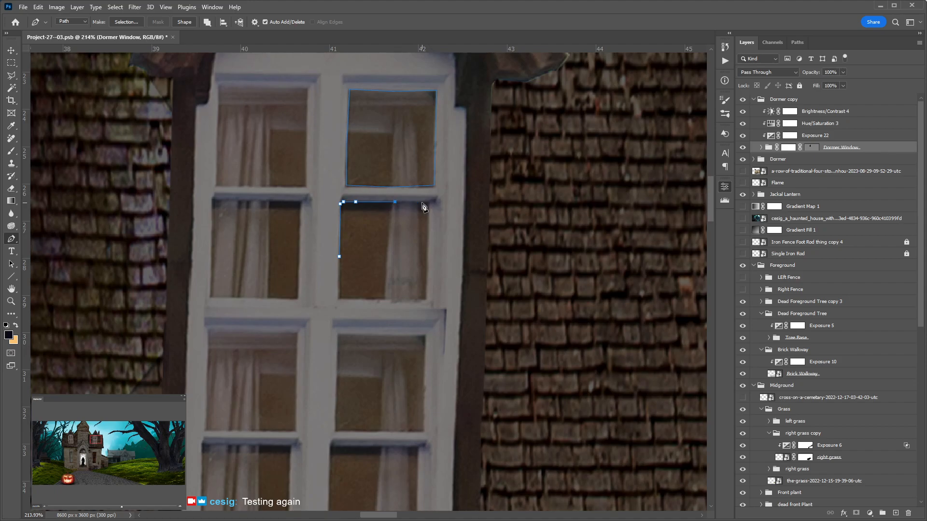
click(425, 300)
click(387, 300)
click(339, 299)
click(340, 257)
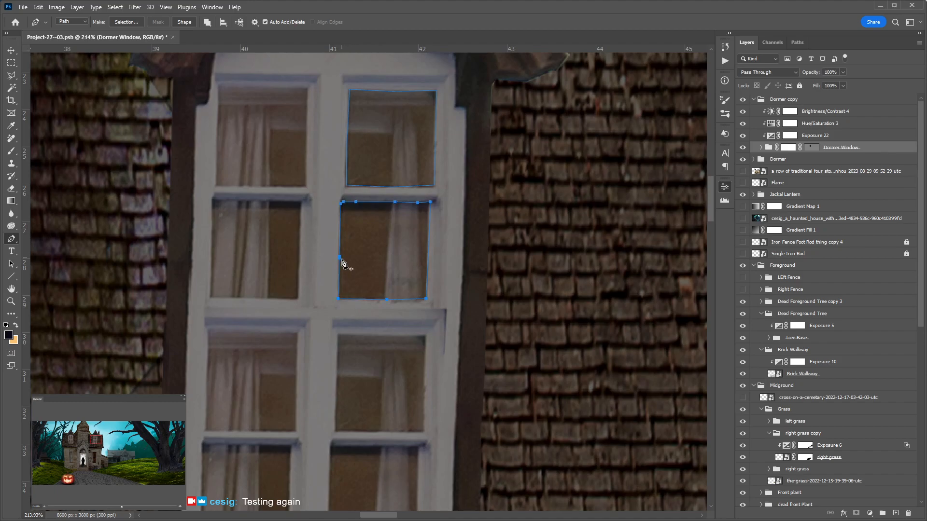
Step: Trace a Pen path around the left pane in the window's second row
click(301, 202)
click(298, 299)
click(211, 298)
click(213, 198)
click(242, 200)
click(265, 200)
Step: Trace a Pen path around the left pane in the window's top row and switch to path selection
click(307, 184)
click(305, 155)
click(306, 115)
click(308, 89)
click(265, 89)
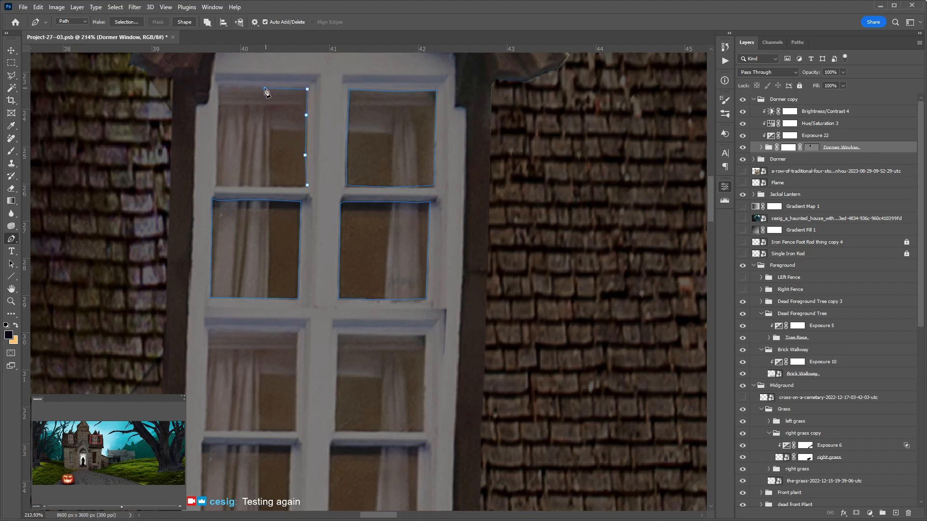
click(225, 87)
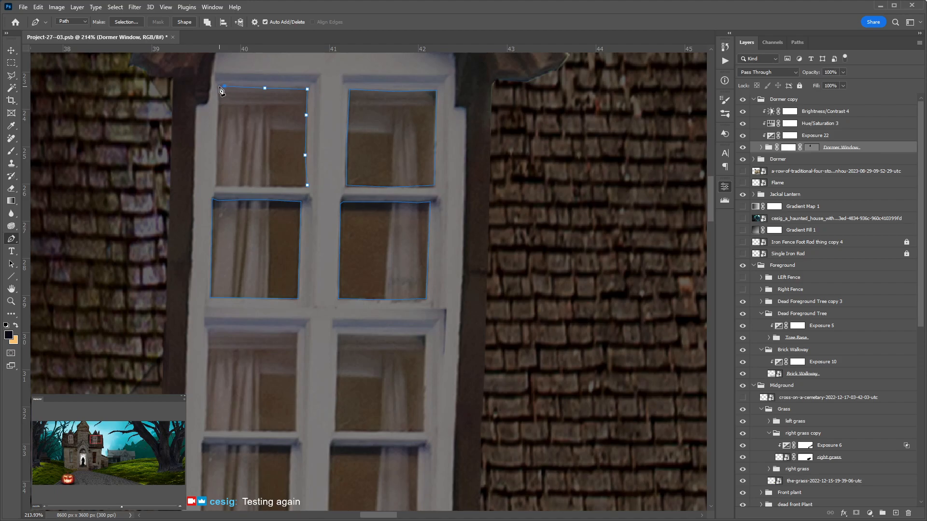
click(218, 120)
click(217, 141)
click(216, 155)
click(215, 186)
click(260, 186)
key(a)
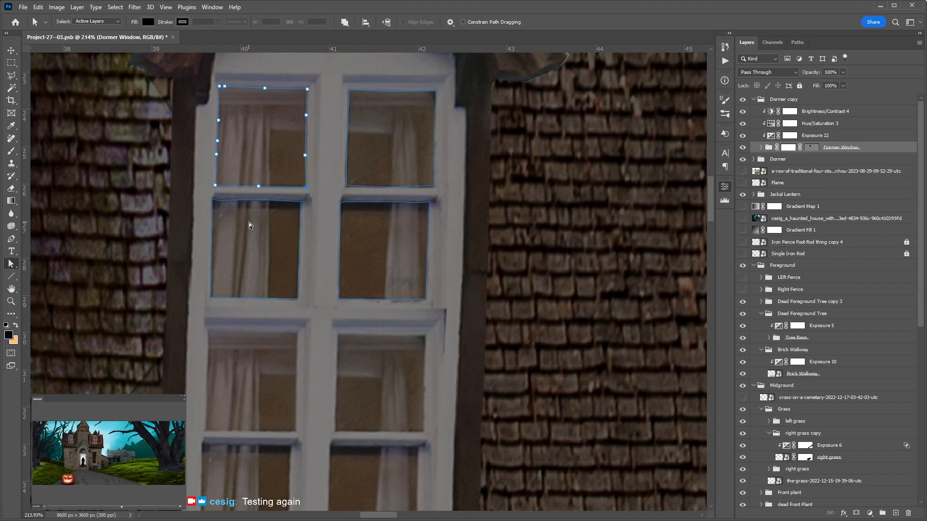
Step: Trace a closed Pen path around the upper right glass pane in the lower half of the dormer window
click(434, 187)
scroll(483, 212, down, 3)
scroll(483, 212, right, 1)
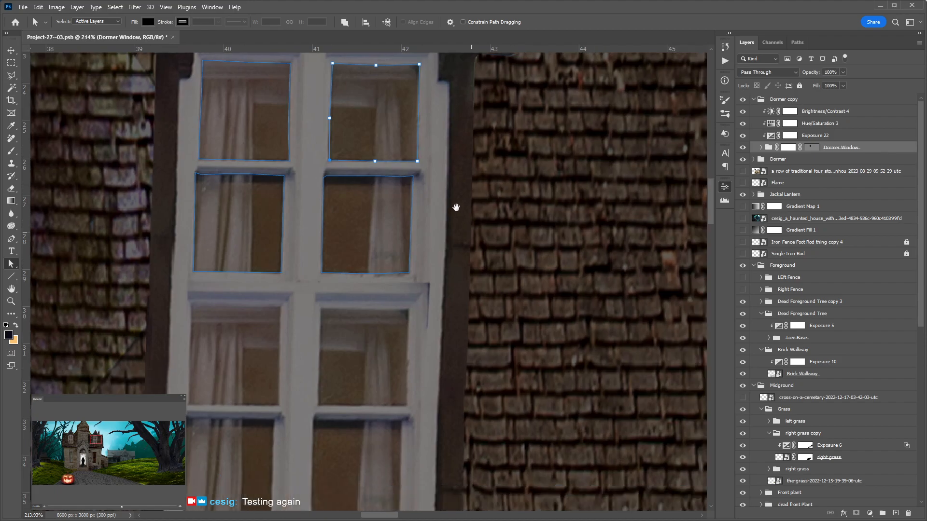
key(p)
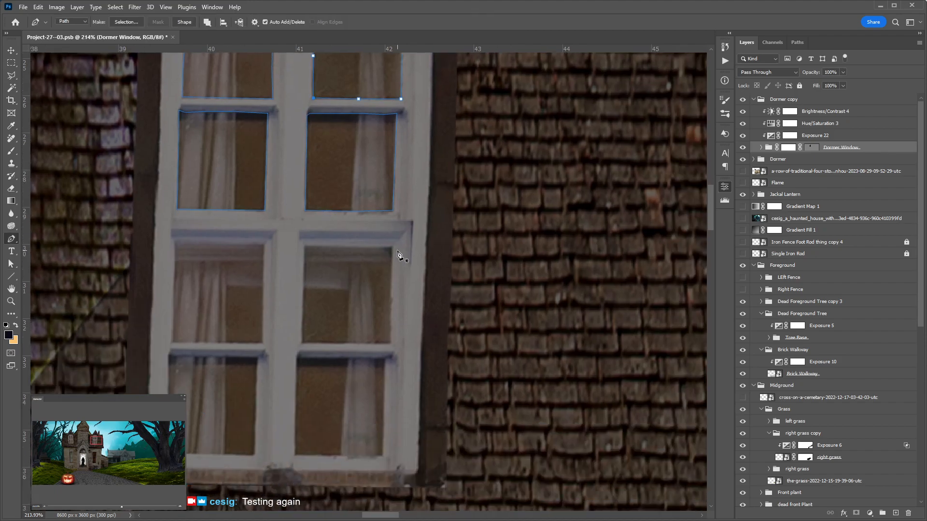
click(392, 248)
click(390, 288)
click(390, 306)
click(390, 344)
click(353, 342)
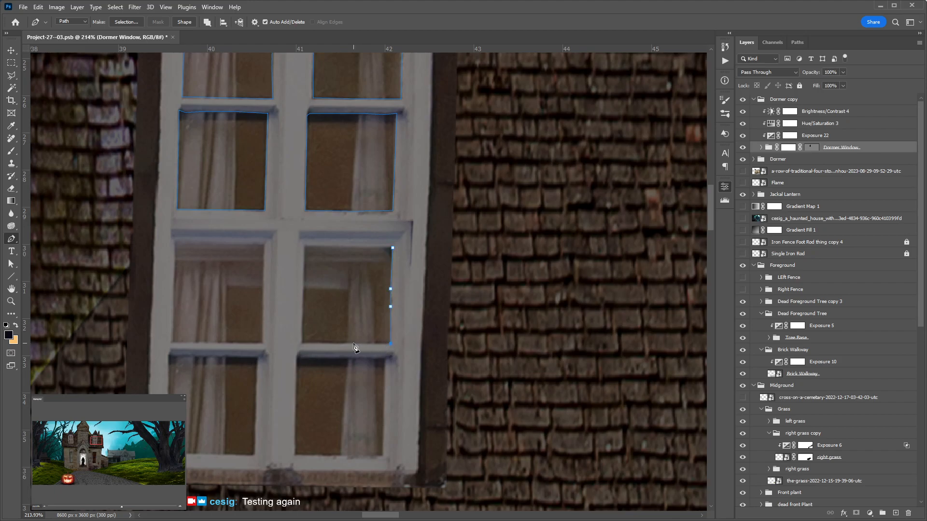
click(302, 344)
click(302, 329)
click(303, 314)
click(303, 303)
click(304, 285)
click(305, 268)
click(304, 245)
click(329, 247)
click(346, 246)
click(368, 248)
click(392, 249)
Step: Trace a closed Pen path around the bottom right glass pane of the dormer window
click(385, 358)
click(383, 455)
click(322, 456)
click(296, 456)
click(296, 429)
click(296, 407)
click(296, 388)
click(296, 368)
click(298, 360)
click(328, 358)
click(343, 358)
click(368, 358)
click(386, 359)
Step: Trace closed Pen paths around the two left glass panes in the lower half of the dormer window
click(257, 359)
click(254, 455)
click(169, 357)
click(259, 359)
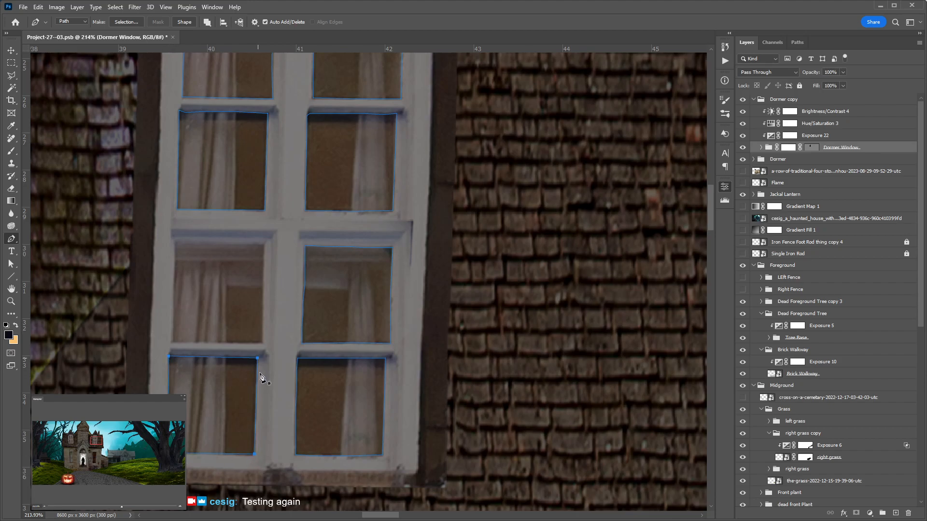
click(263, 342)
click(264, 245)
click(175, 242)
click(172, 340)
click(263, 343)
Step: Select all the traced glass pane paths of the dormer window together and copy them
key(a)
click(341, 372)
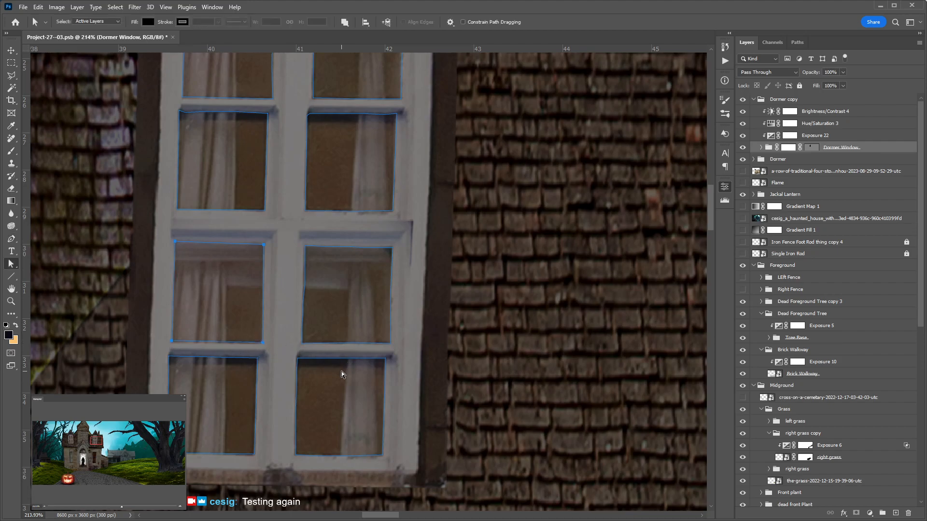
shift+click(312, 314)
shift+click(244, 305)
shift+click(222, 157)
scroll(338, 170, up, 2)
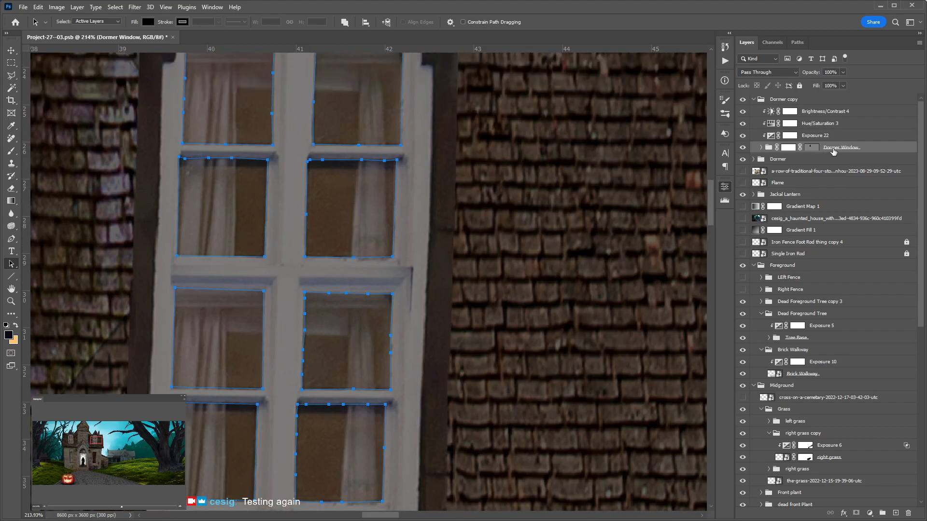
click(811, 148)
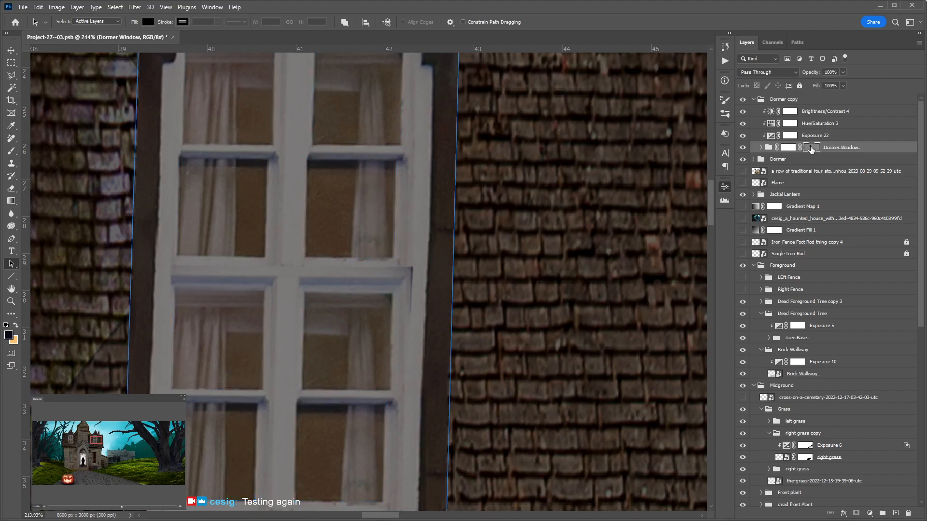
click(237, 330)
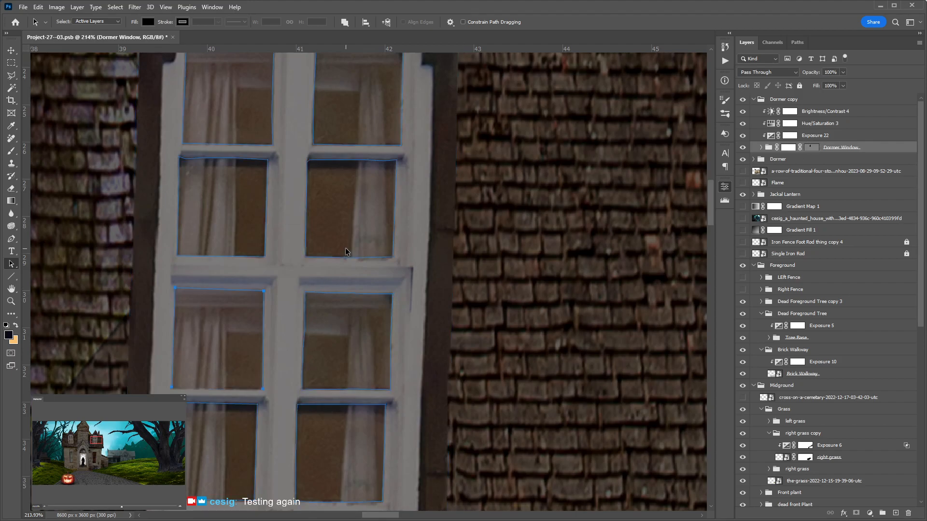
shift+click(255, 74)
shift+click(363, 113)
shift+click(354, 229)
shift+click(353, 379)
shift+click(221, 360)
shift+click(375, 463)
Step: Paste the pane paths into the Dormer Window group's vector mask and subtract them to cut out the glass
click(815, 148)
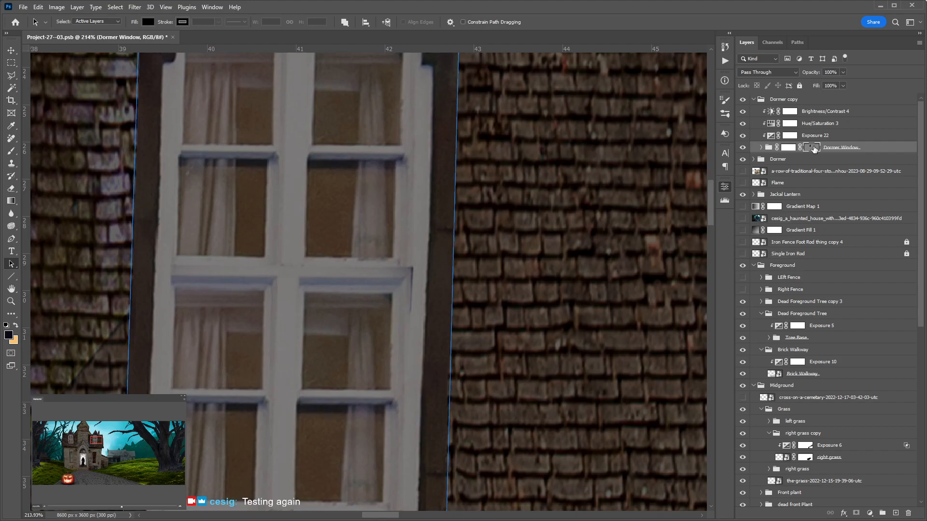
key(ctrl+v)
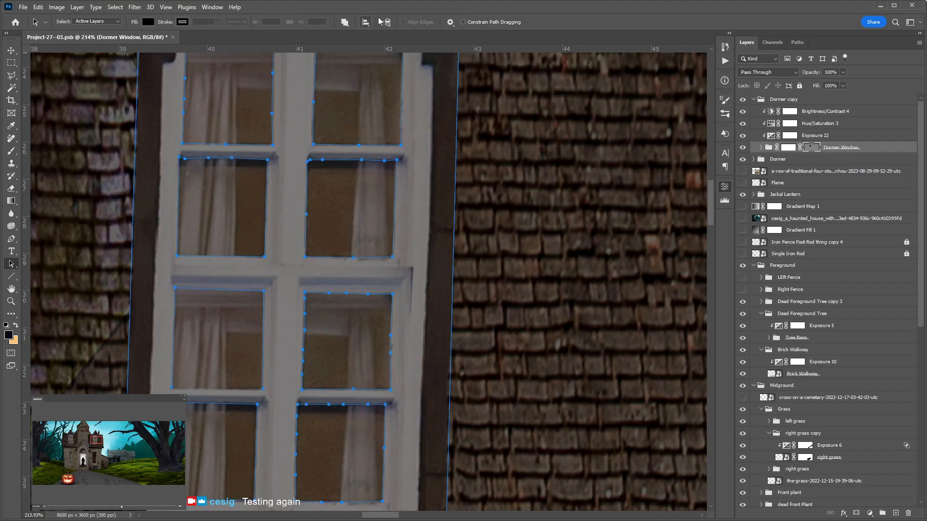
click(360, 50)
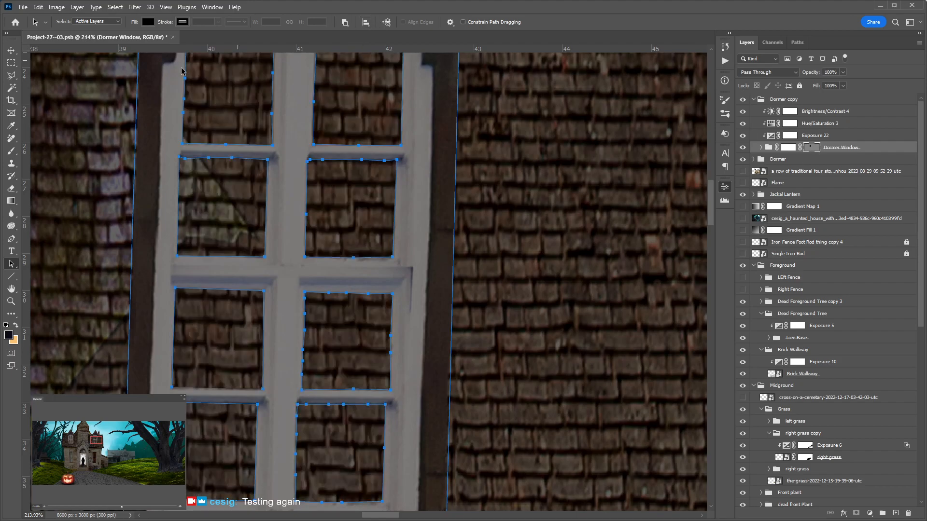
click(12, 52)
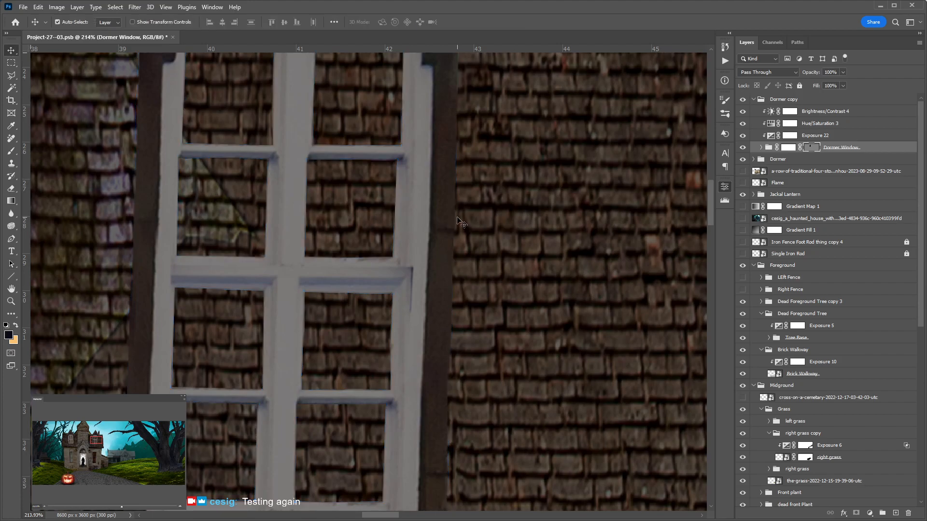
Step: Save the document with the cut-out dormer window
scroll(461, 219, right, 2)
scroll(461, 218, down, 8)
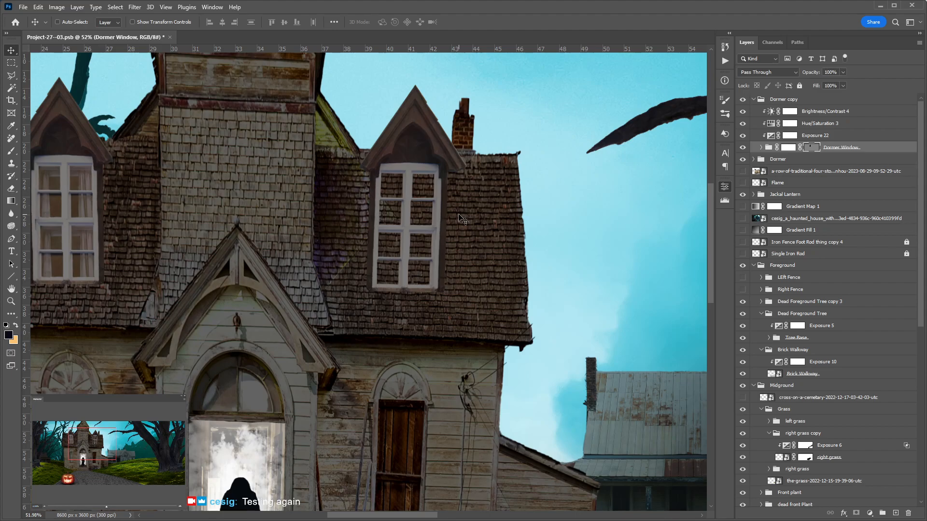
key(ctrl+s)
drag(378, 270, 422, 264)
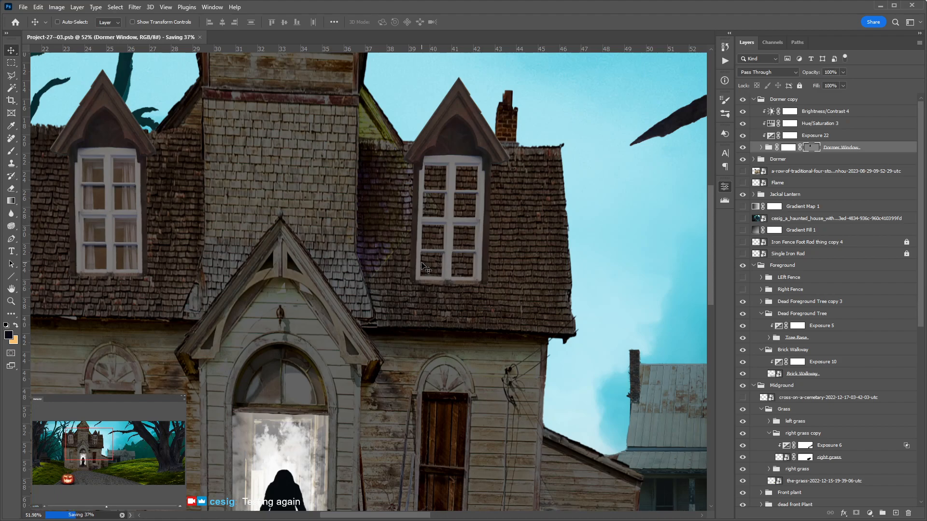
mouse_move(348, 291)
mouse_down()
mouse_move(393, 261)
mouse_move(356, 292)
mouse_up()
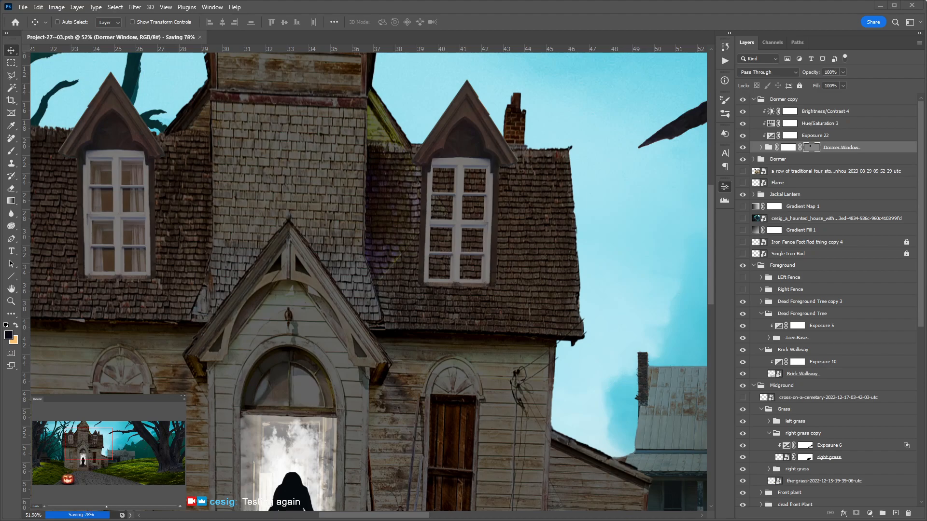
Step: Switch to Envato Elements in the browser, search photos for "curtains" and filter to No People
key(alt+Tab)
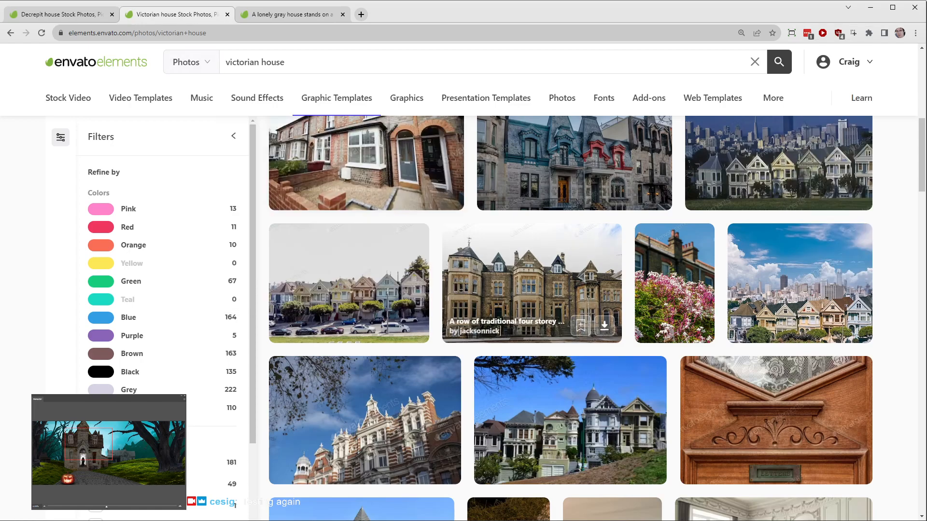
click(367, 164)
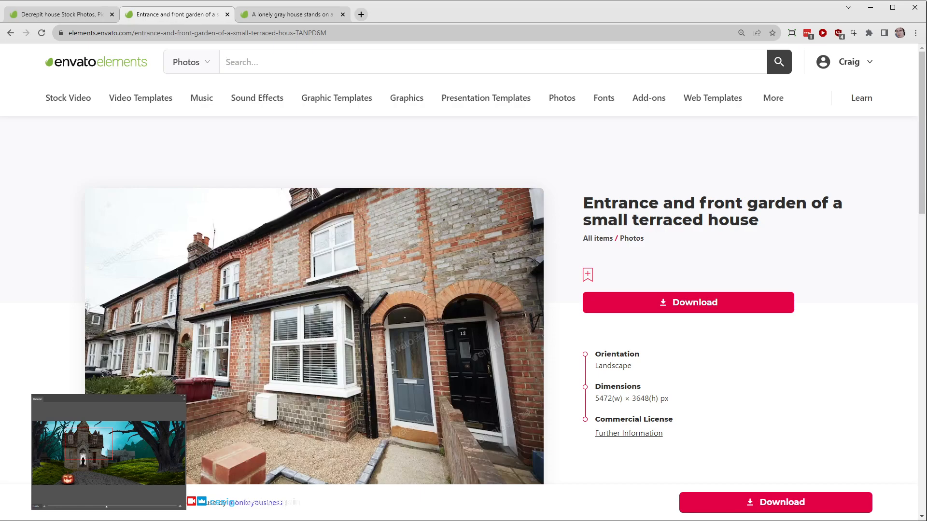
text(curtains)
key(Return)
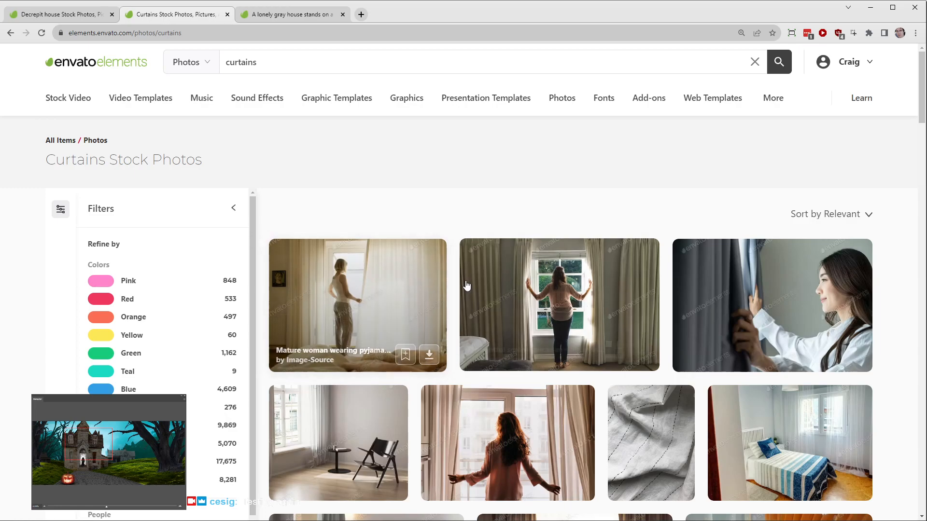
scroll(162, 289, down, 2)
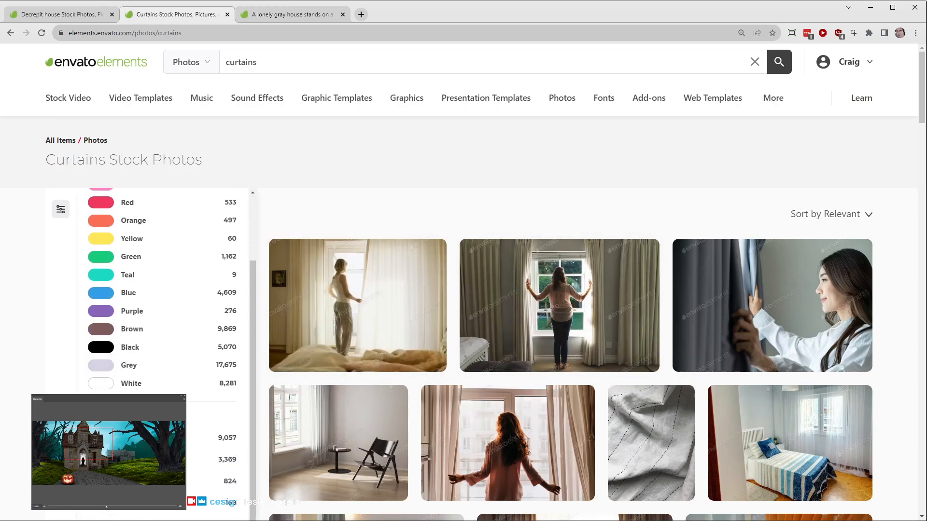
click(94, 437)
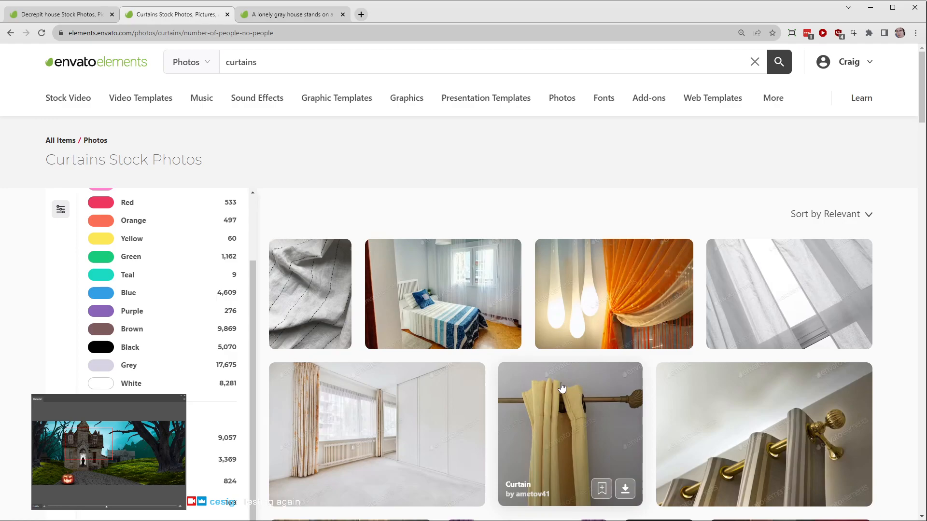
Step: Browse the first page of curtain photos and open "Large window with curtains" in a separate tab
middle_click(361, 414)
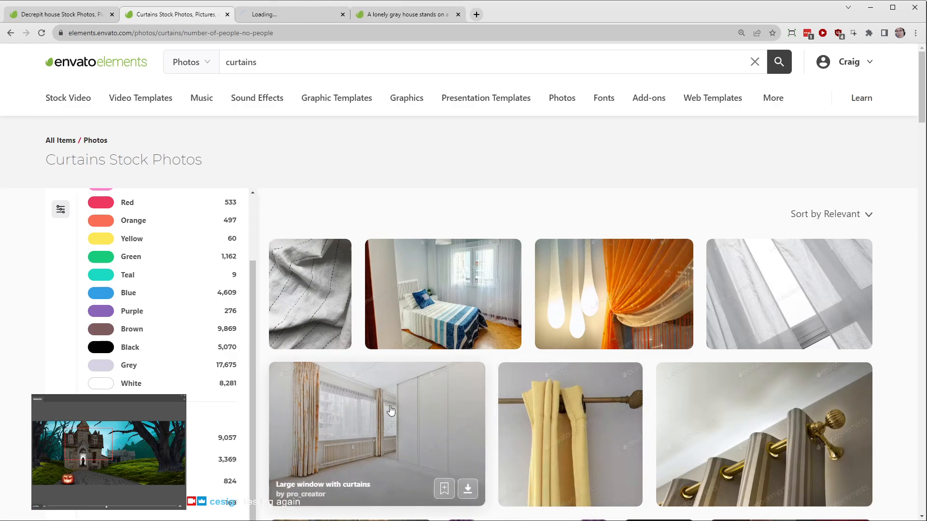
scroll(387, 401, down, 10)
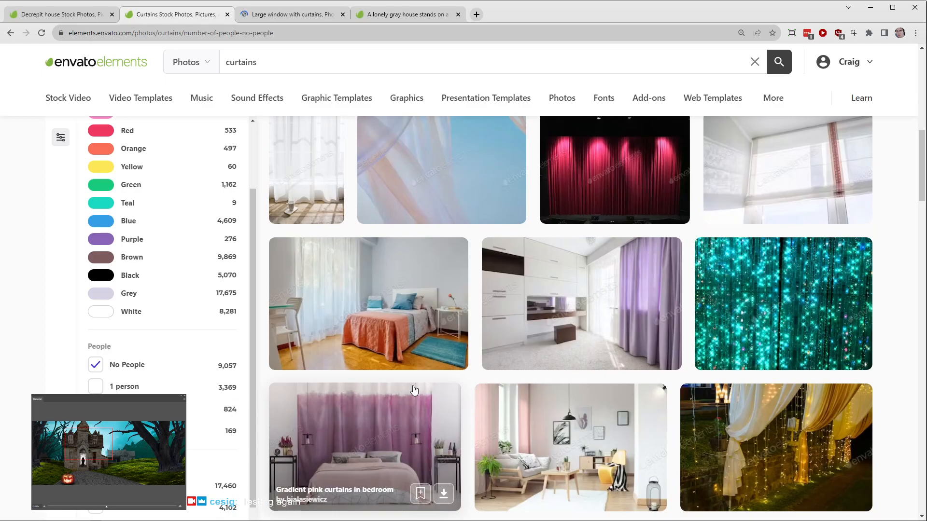
scroll(412, 403, down, 12)
scroll(413, 390, down, 10)
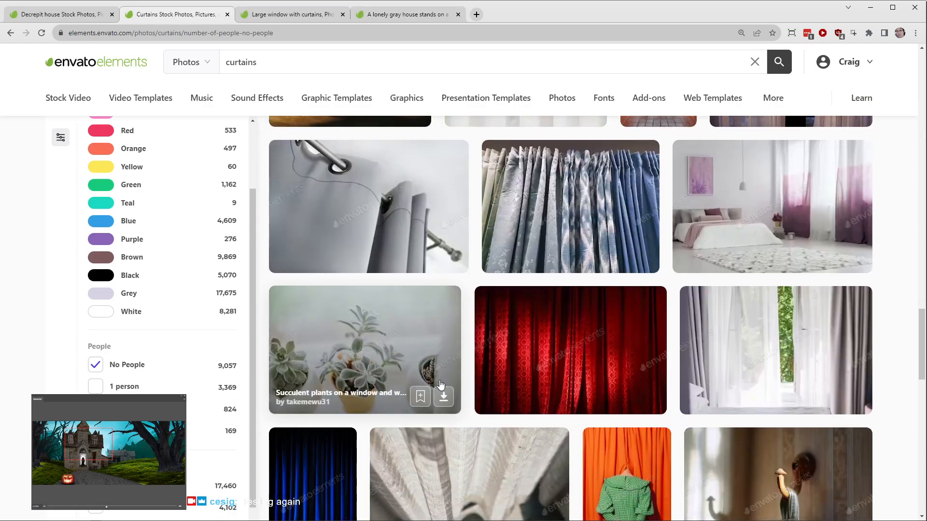
scroll(502, 377, down, 5)
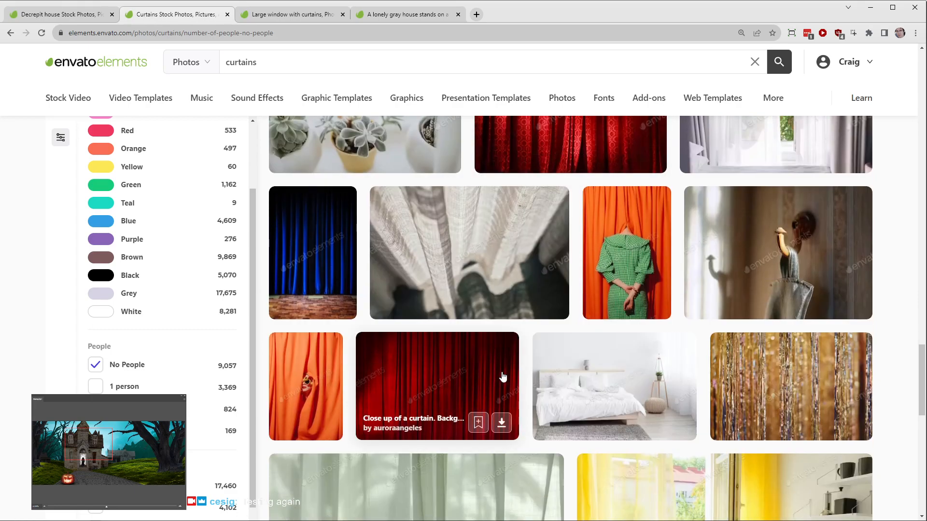
scroll(503, 377, down, 4)
scroll(503, 377, down, 6)
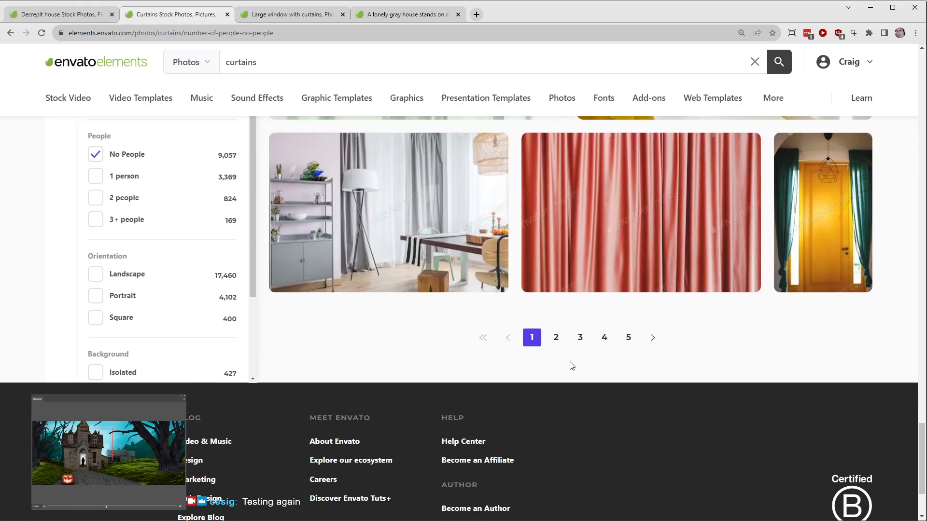
Step: Browse page 2 of the curtain results and open the "Dark curtain ona a window at home" photo page
click(556, 337)
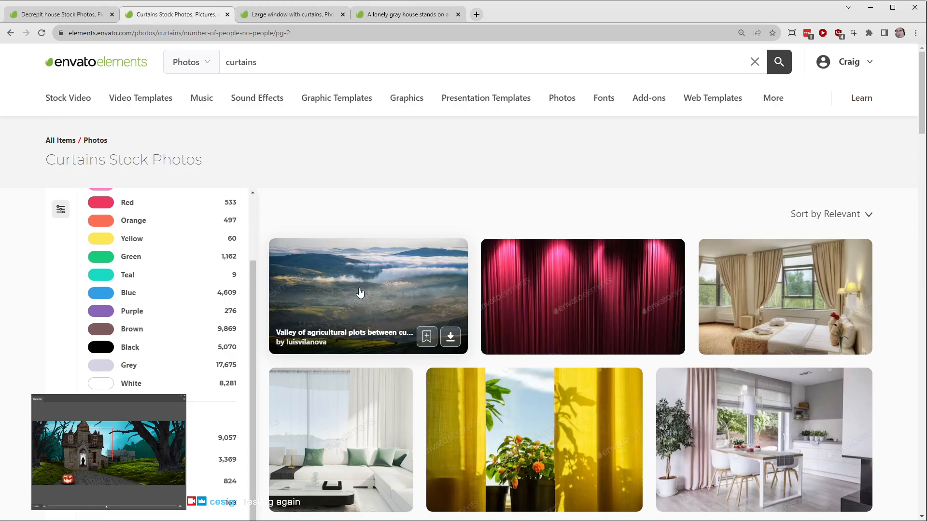
scroll(360, 292, down, 4)
scroll(386, 283, down, 5)
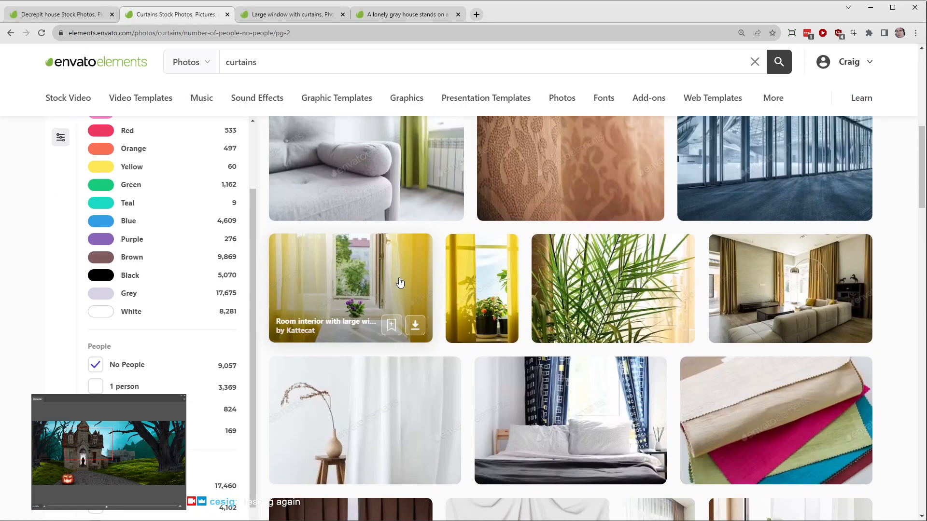
scroll(390, 284, down, 5)
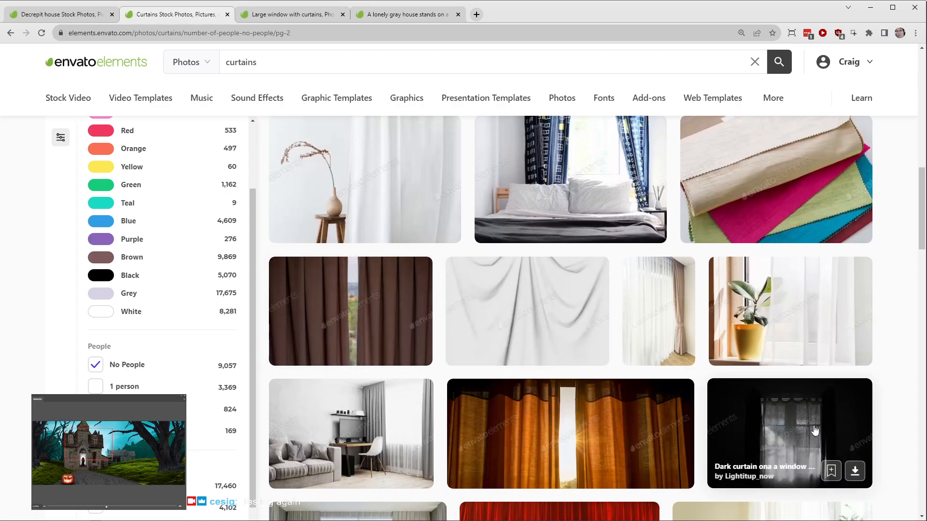
middle_click(789, 427)
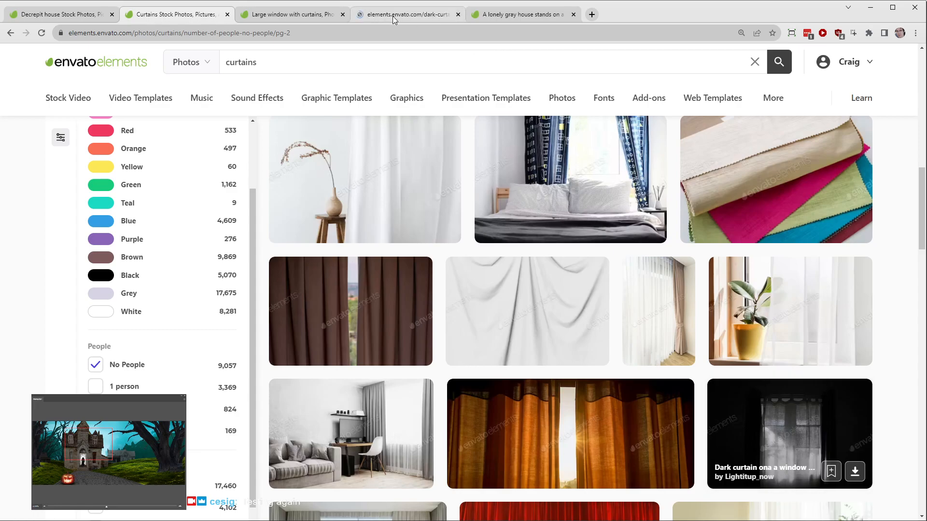
click(393, 14)
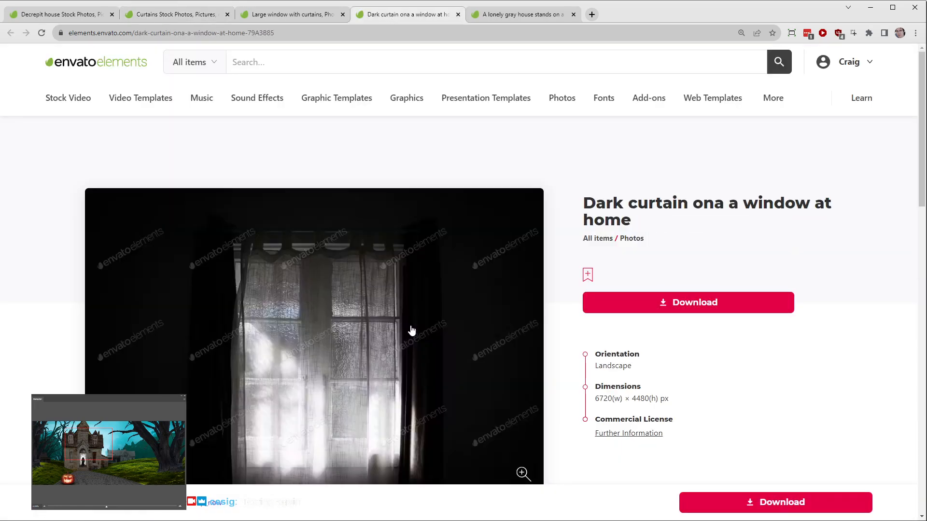
Step: Download the "Dark curtain ona a window at home" photo
click(714, 303)
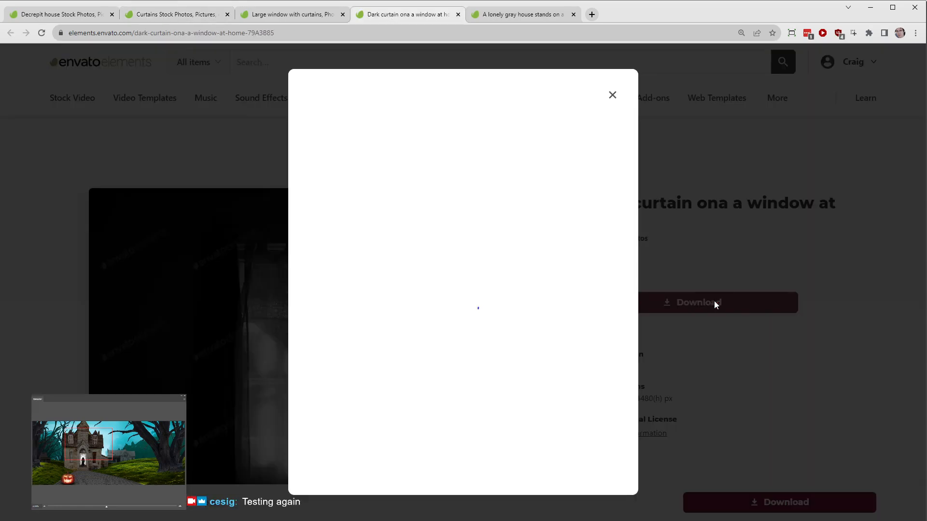
click(325, 263)
click(348, 403)
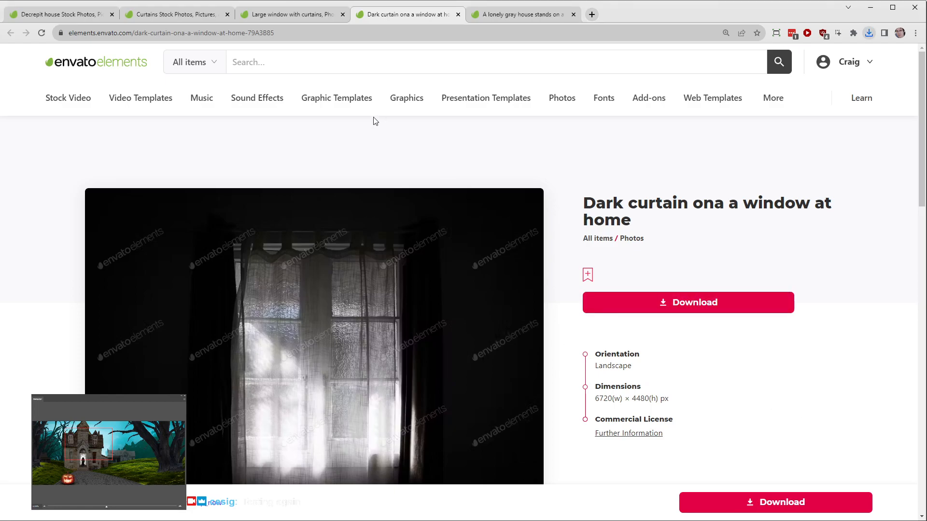
click(513, 17)
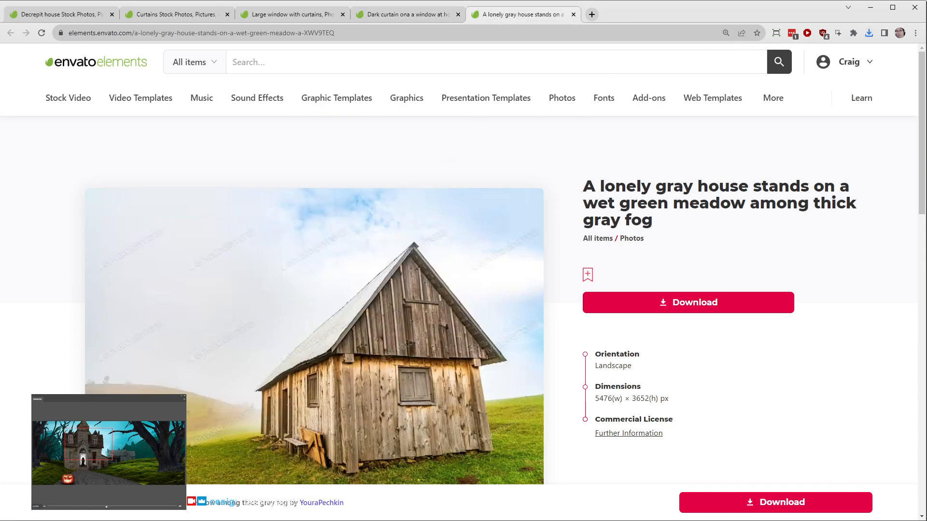
Step: Switch to Photoshop, place the downloaded dark curtain photo above the Dormer copy group and scale it to about 16%
key(alt+Tab)
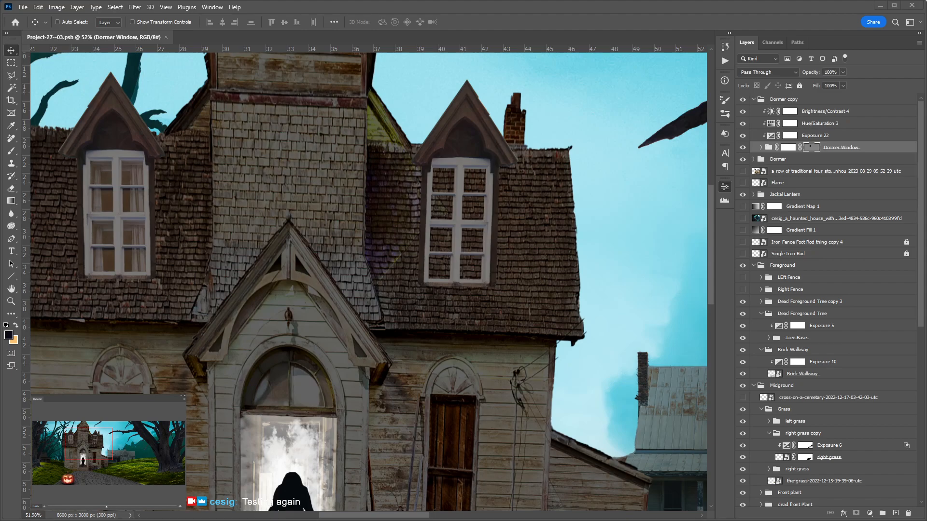
click(816, 100)
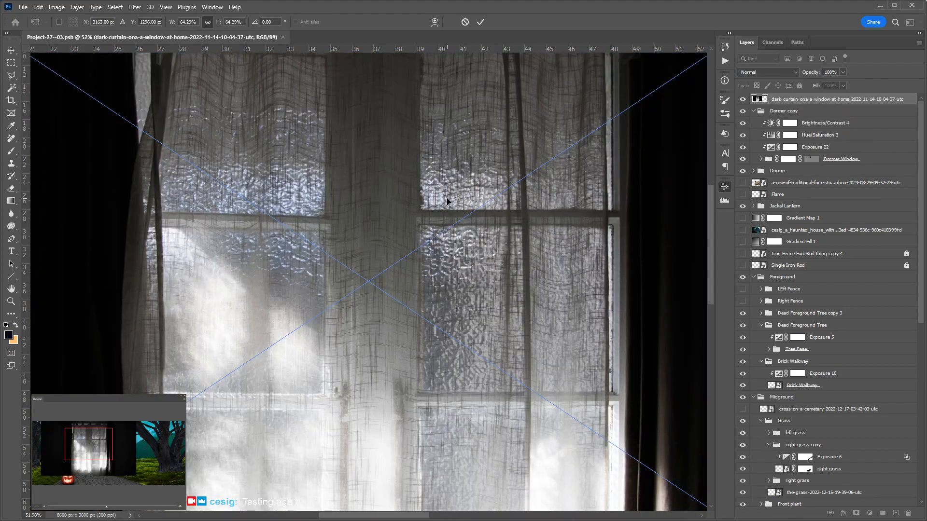
key(ctrl+minus)
key(ctrl+minus)
key(ctrl+minus)
key(ctrl+minus)
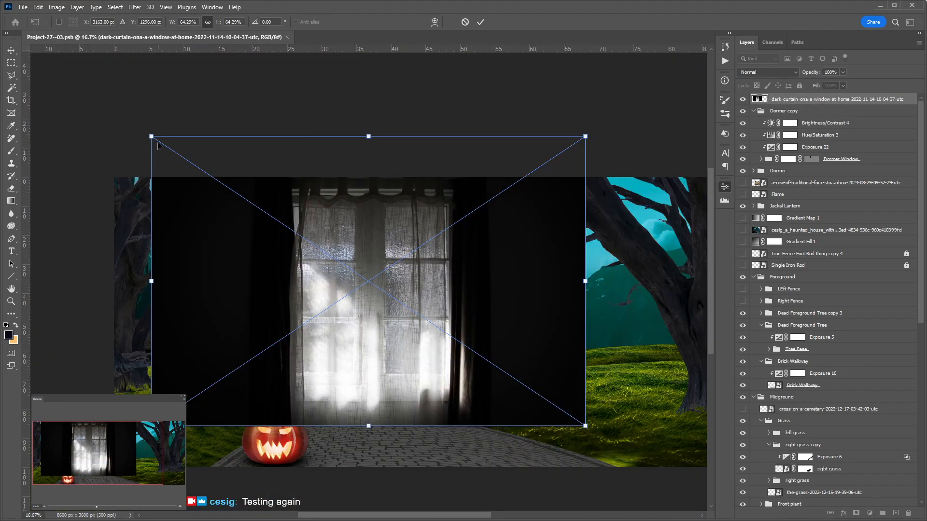
drag(152, 138, 505, 315)
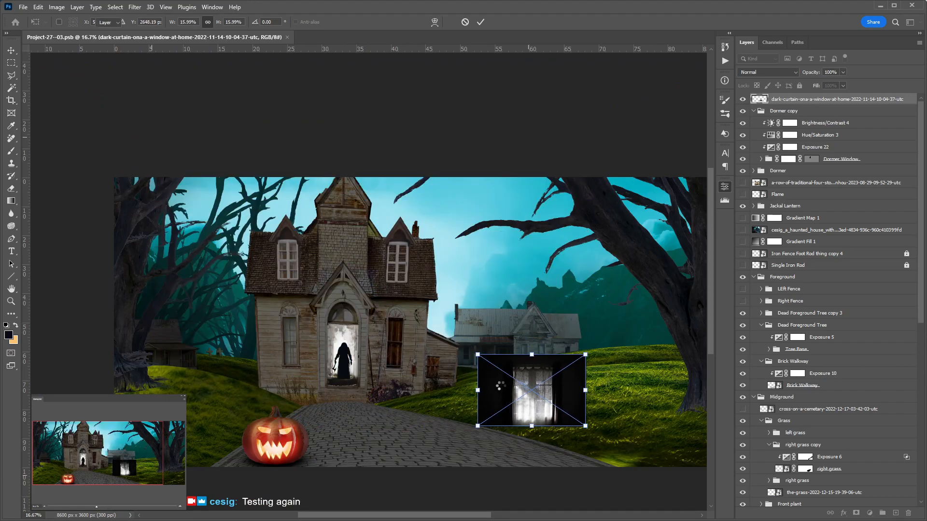
key(Return)
Step: Move the curtain photo from the lawn onto the dormer window on the right side of the haunted house
drag(531, 407, 389, 276)
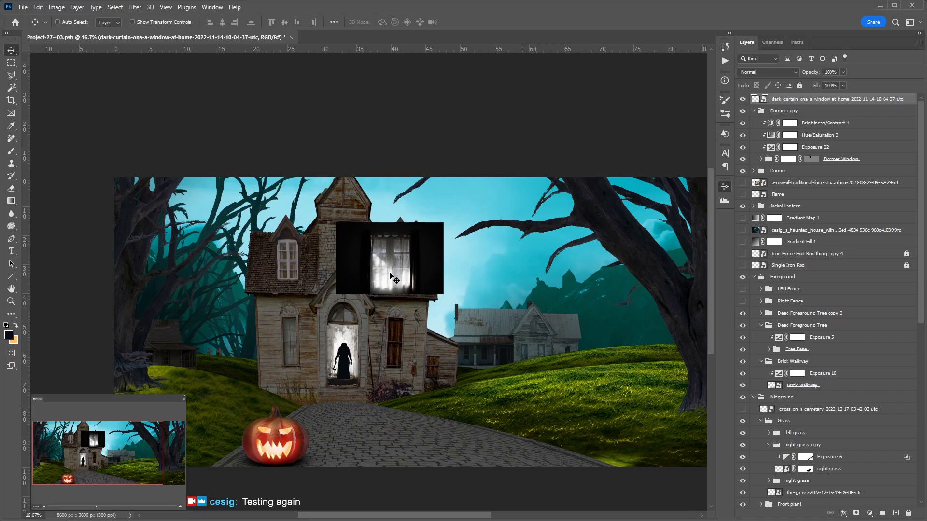
scroll(407, 247, up, 10)
scroll(407, 247, down, 5)
scroll(407, 247, up, 1)
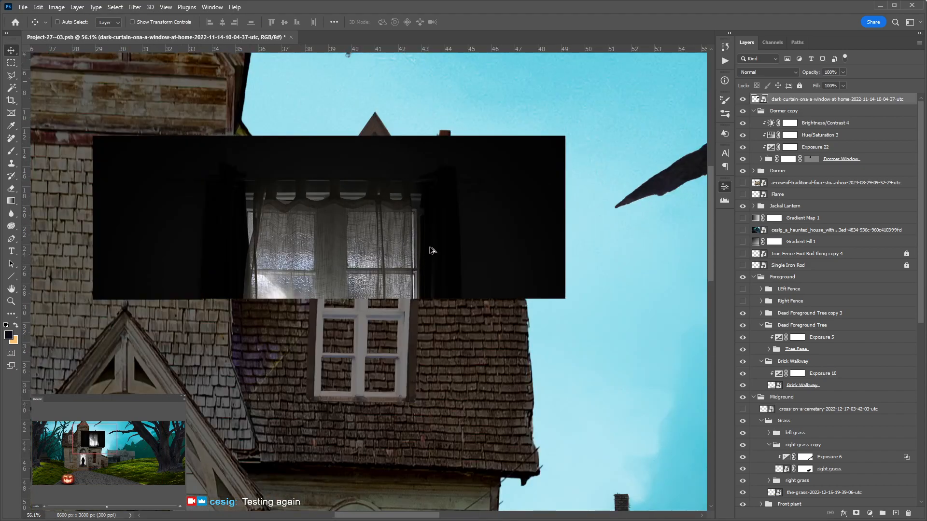
scroll(426, 254, up, 2)
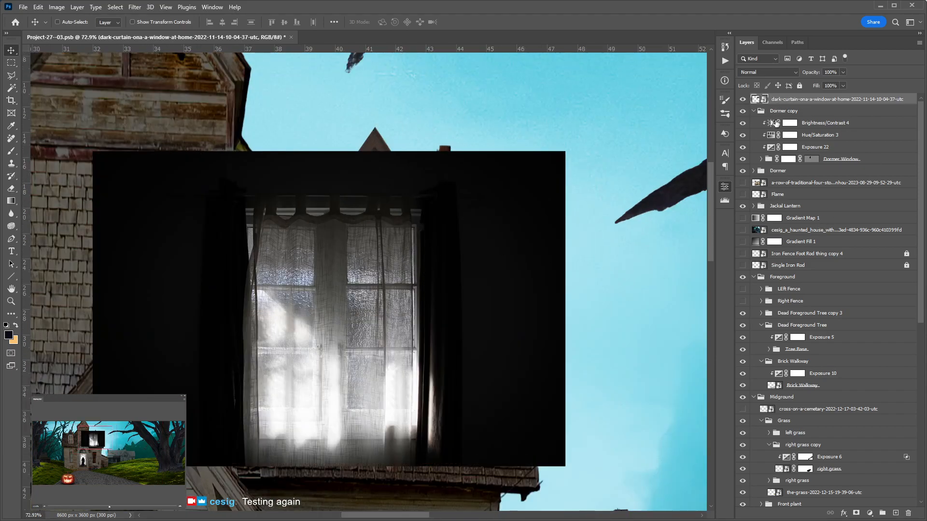
Step: Place the curtain layer inside the Dormer copy group, directly beneath the Dormer Window group
click(744, 112)
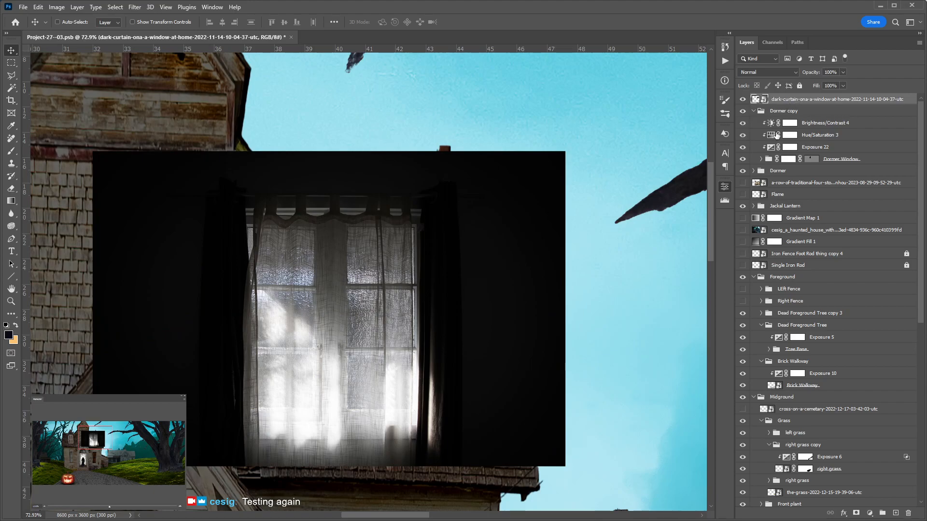
click(761, 159)
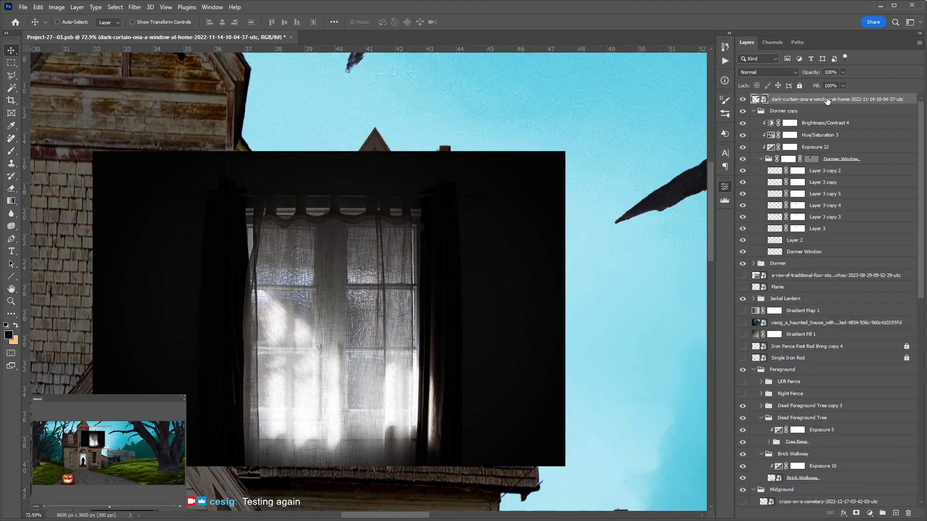
click(761, 159)
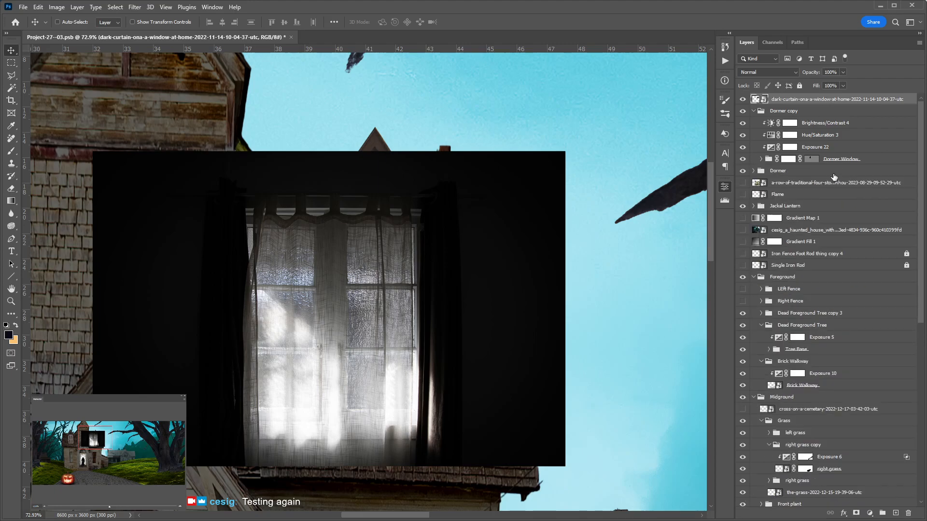
drag(864, 100, 799, 169)
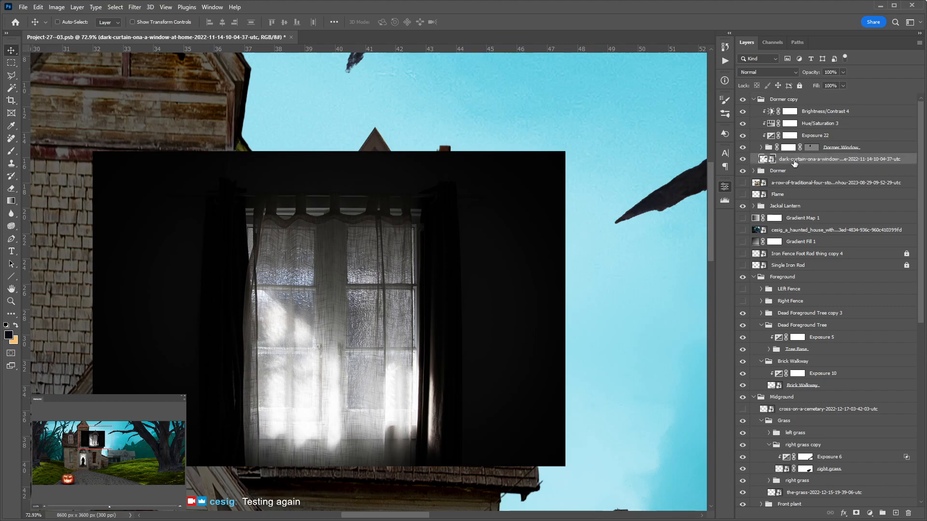
Step: Put the curtain layer in its own group and name the group "Dormer Insides"
key(ctrl+g)
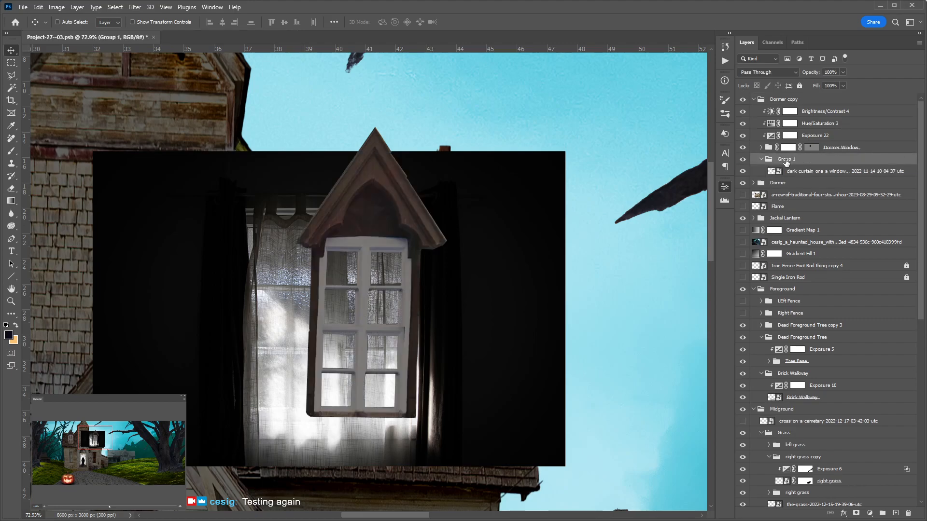
double_click(786, 160)
text(Dormer Insides)
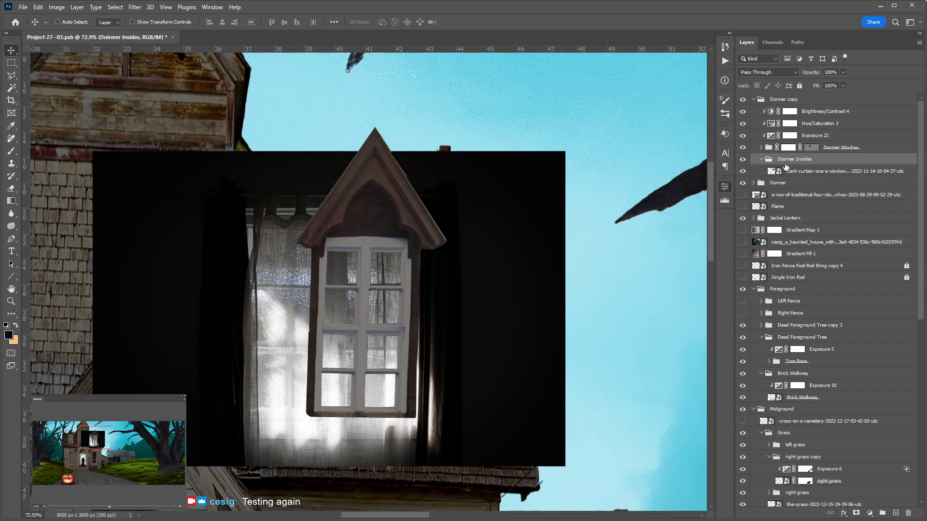
Step: Free-transform the curtain photo, rotating it about 2° and positioning it behind the dormer window frame
click(787, 173)
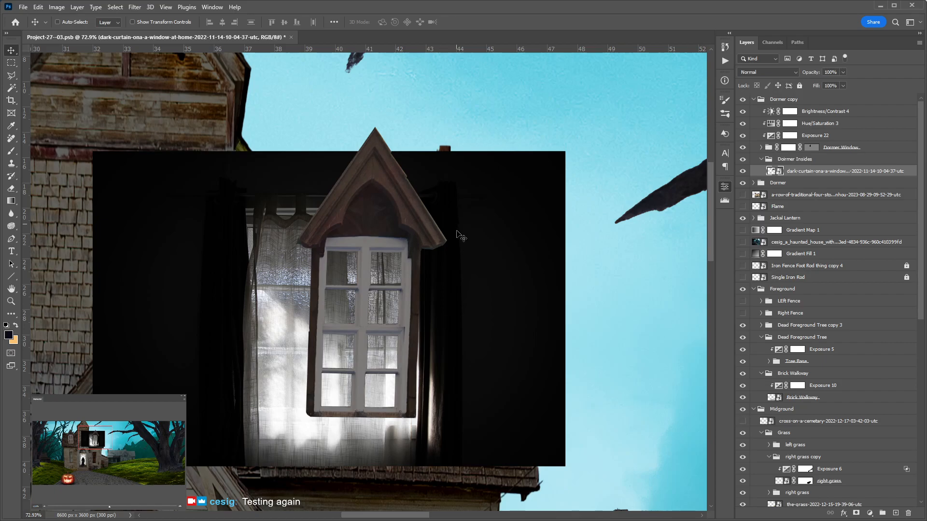
key(ctrl+t)
drag(577, 149, 584, 166)
drag(385, 316, 389, 262)
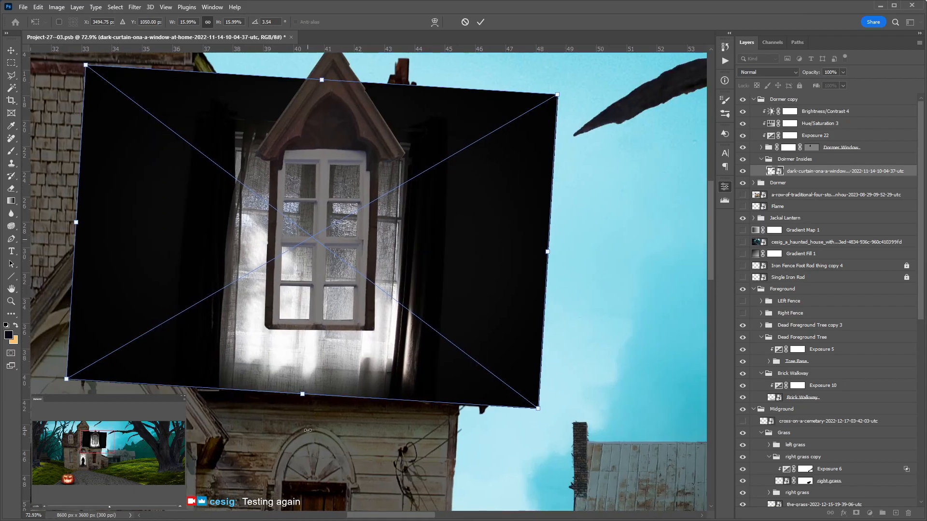
drag(305, 418, 309, 416)
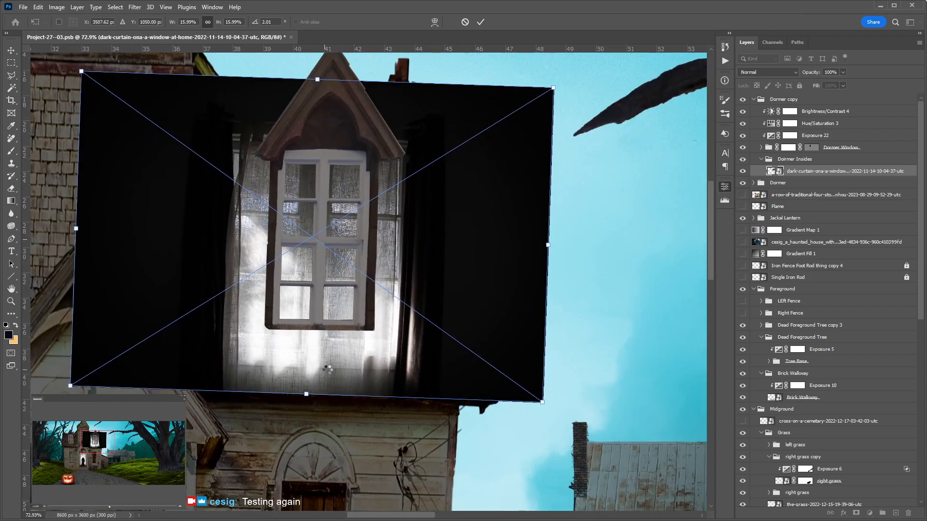
Step: Squeeze the curtain photo to about 12.5% height and 9.4% width so the curtained window fits behind the panes
drag(309, 391, 317, 326)
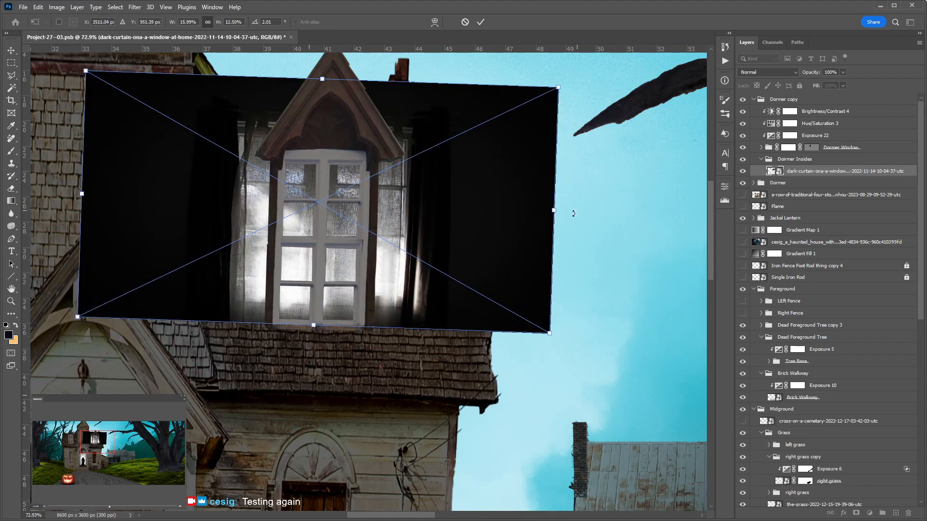
drag(554, 210, 472, 210)
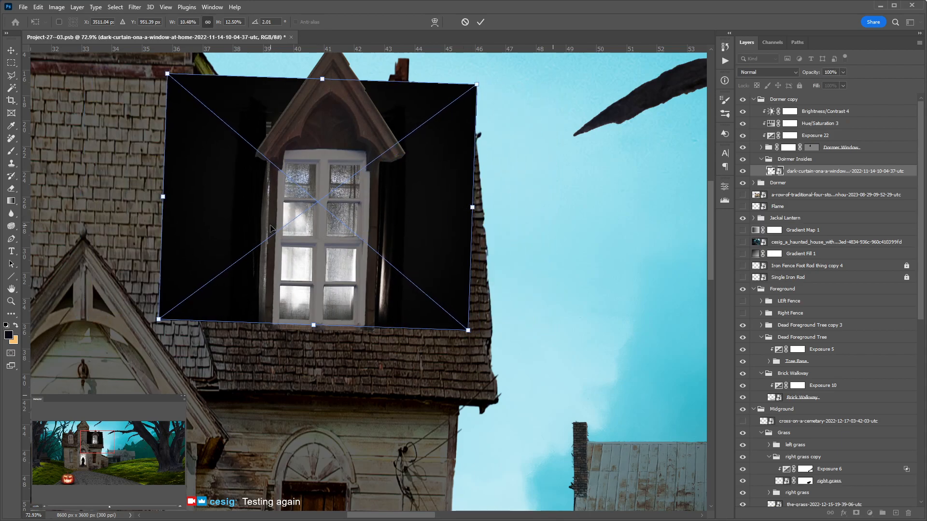
drag(161, 197, 176, 197)
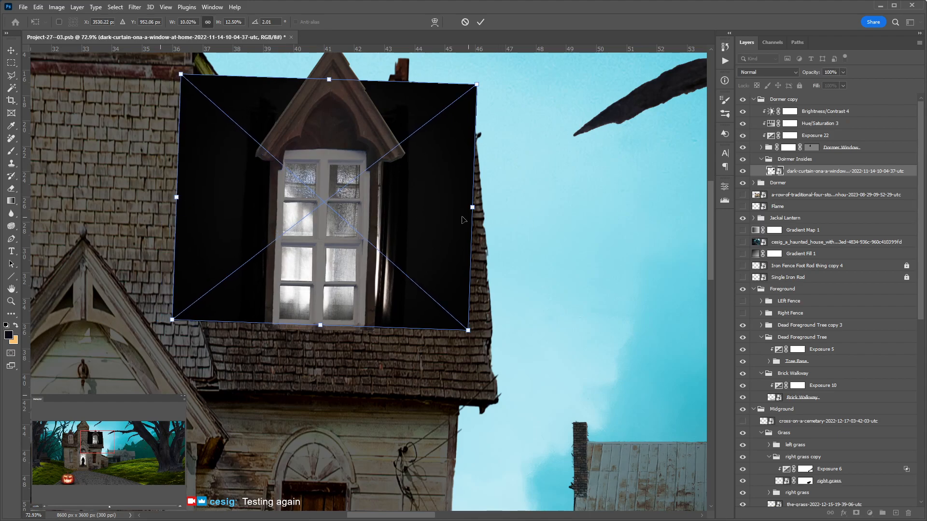
drag(473, 217, 454, 215)
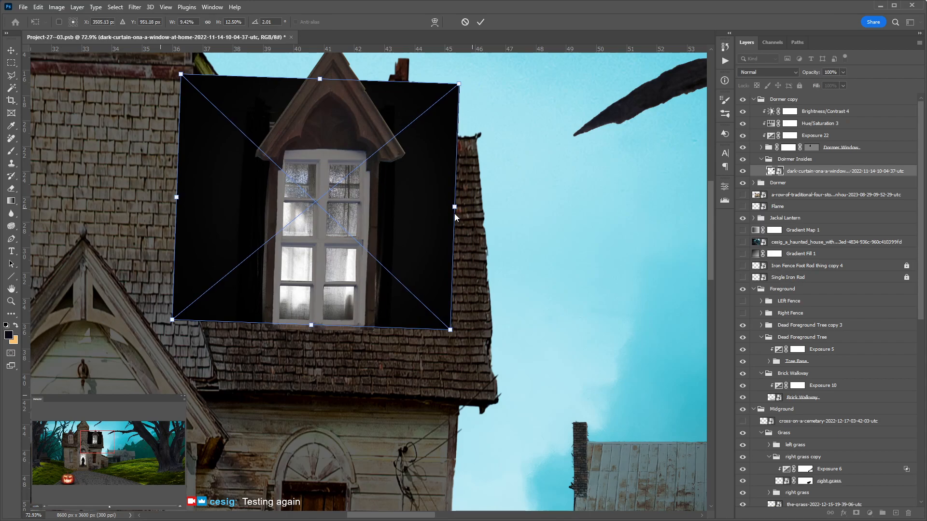
Step: Flip the curtain photo horizontally, tilt it to match the dormer frame and shift it slightly down
click(378, 384)
drag(471, 75, 478, 89)
drag(386, 209, 384, 221)
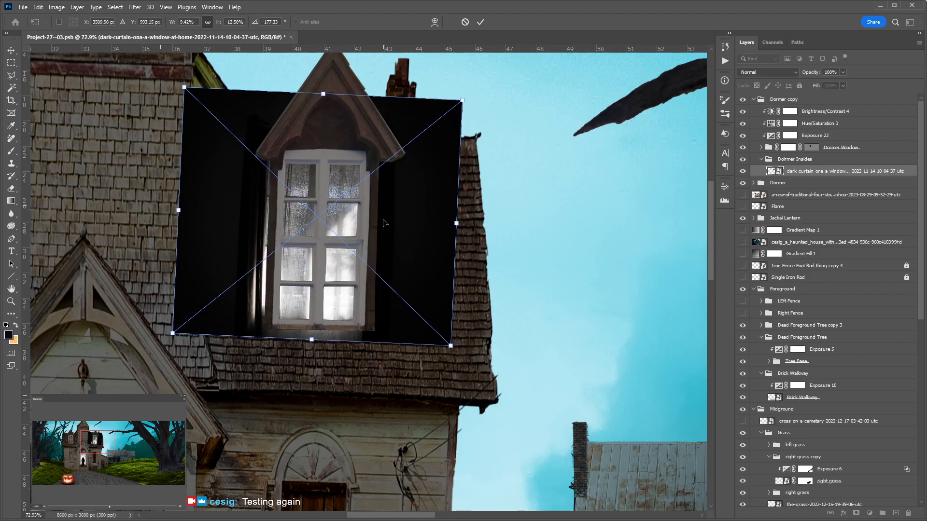
Step: Nudge the curtain photo to the right, narrow it to about 8.15% width and apply the transform
key(Right)
key(Right)
key(Right)
key(Right)
key(Right)
key(Right)
key(Right)
key(Right)
drag(464, 227, 445, 234)
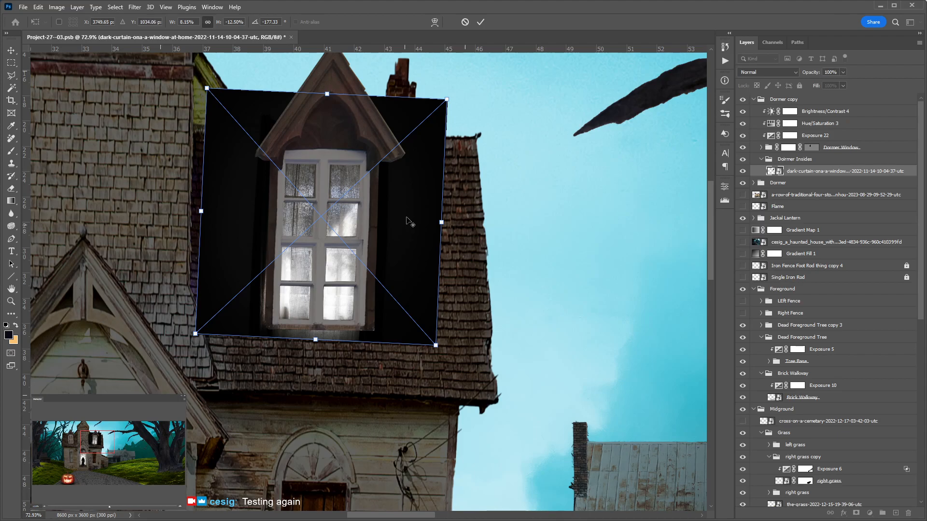
click(481, 22)
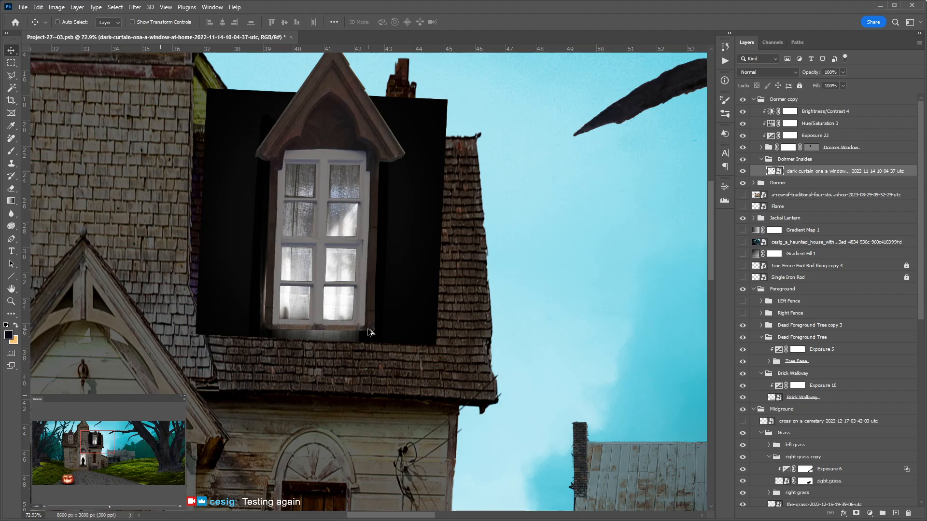
Step: Add a hide-all layer mask and a vector mask to the curtain layer, and show the mask as a red overlay
click(802, 162)
click(804, 173)
alt+click(856, 514)
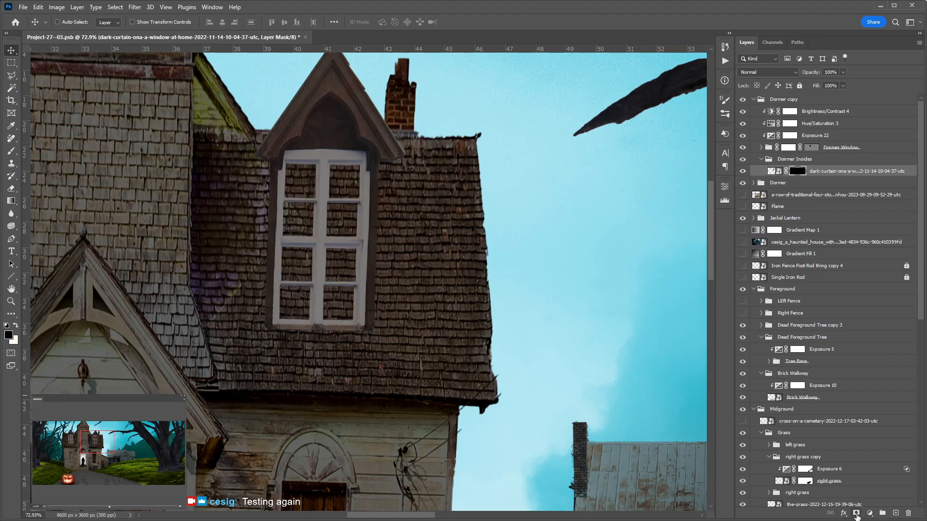
click(856, 514)
alt+shift+click(797, 174)
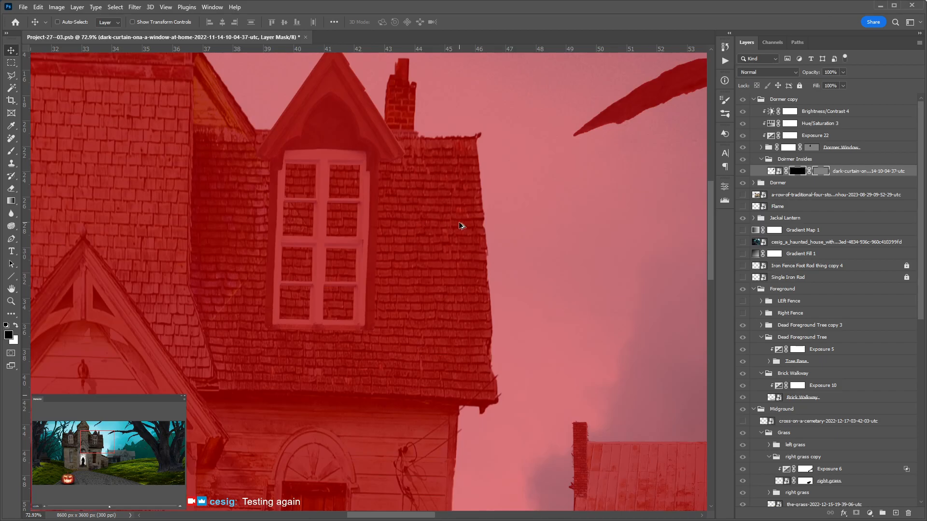
Step: Try to clear the red mask overlay by toggling Quick Mask mode on and off
alt+click(11, 50)
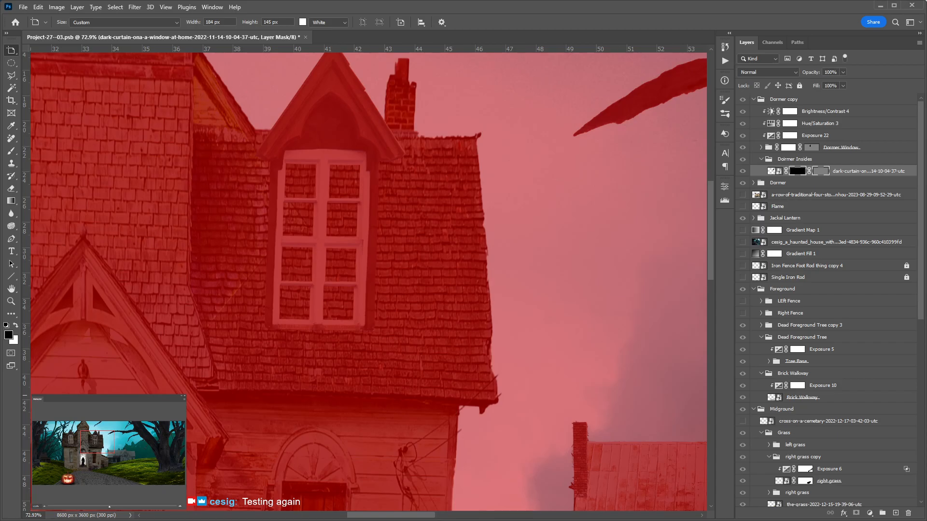
key(ctrl)
key(q)
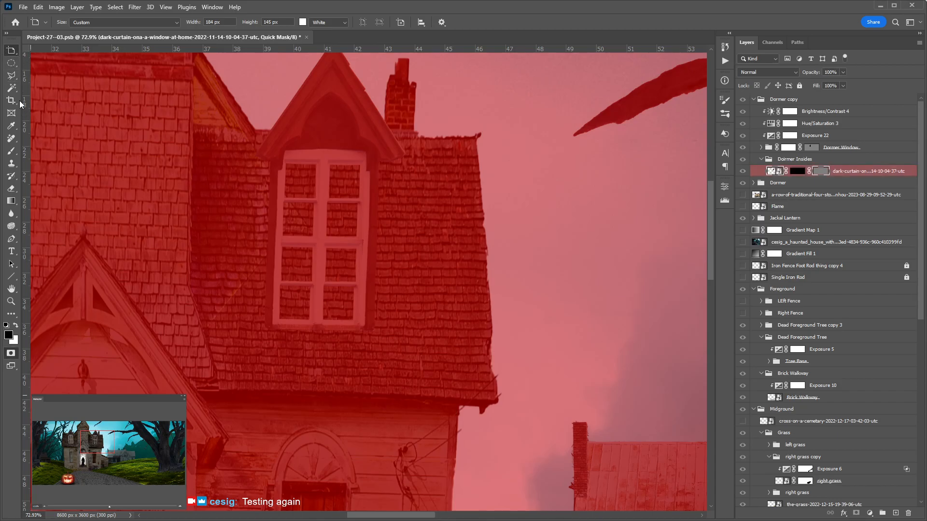
click(13, 64)
click(11, 51)
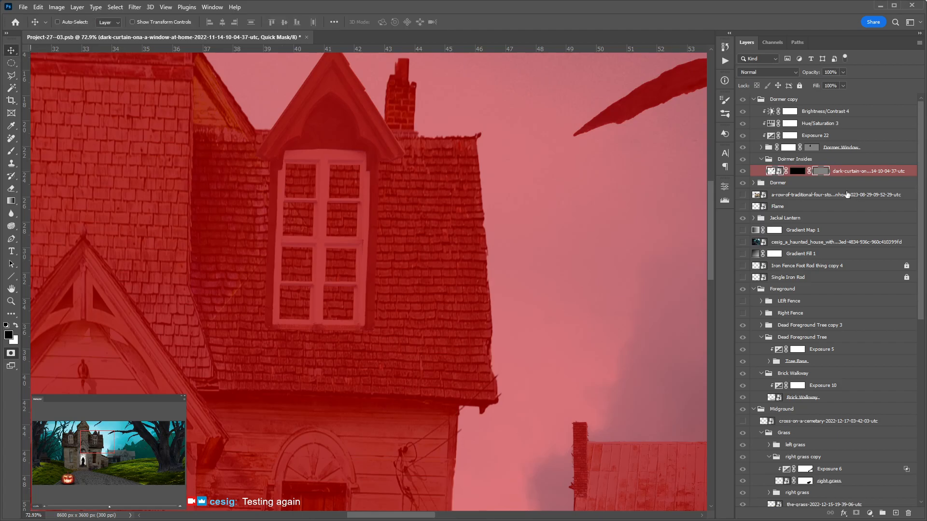
key(q)
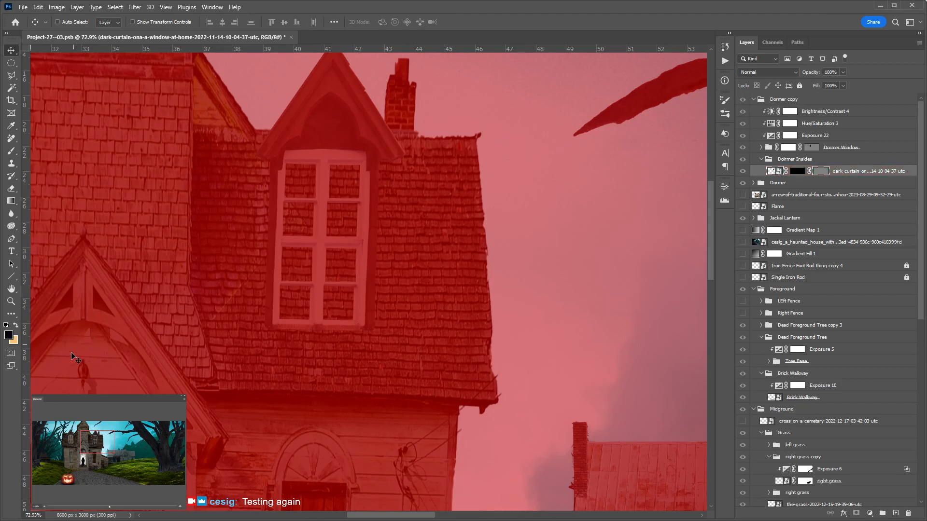
click(11, 353)
click(11, 353)
scroll(360, 246, right, 2)
scroll(360, 247, down, 6)
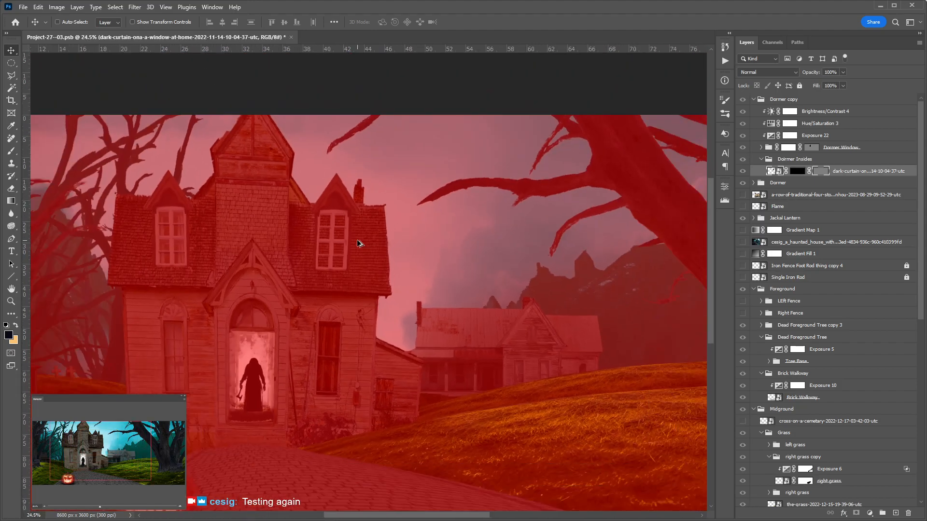
scroll(436, 263, down, 2)
scroll(430, 264, left, 3)
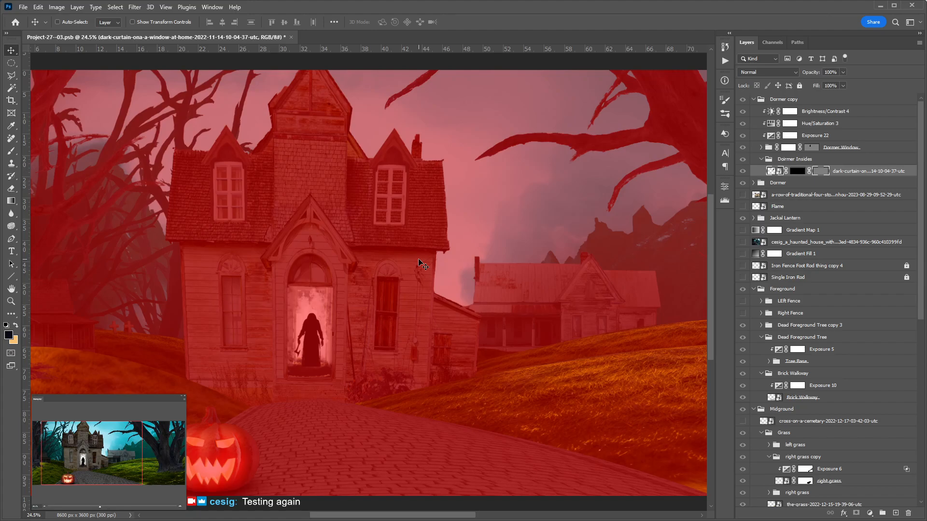
Step: Clear the red mask overlay by selecting the Dormer Insides group and leaving Quick Mask mode
key(q)
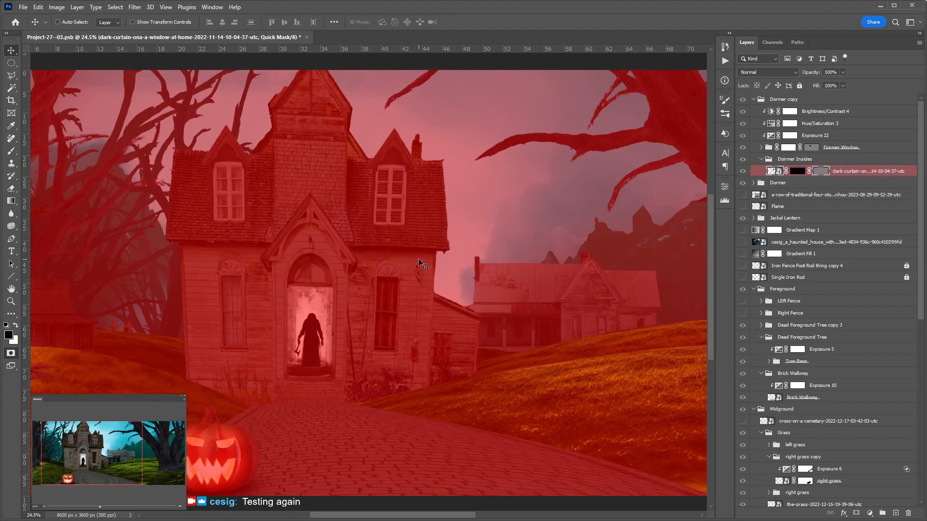
click(785, 161)
key(q)
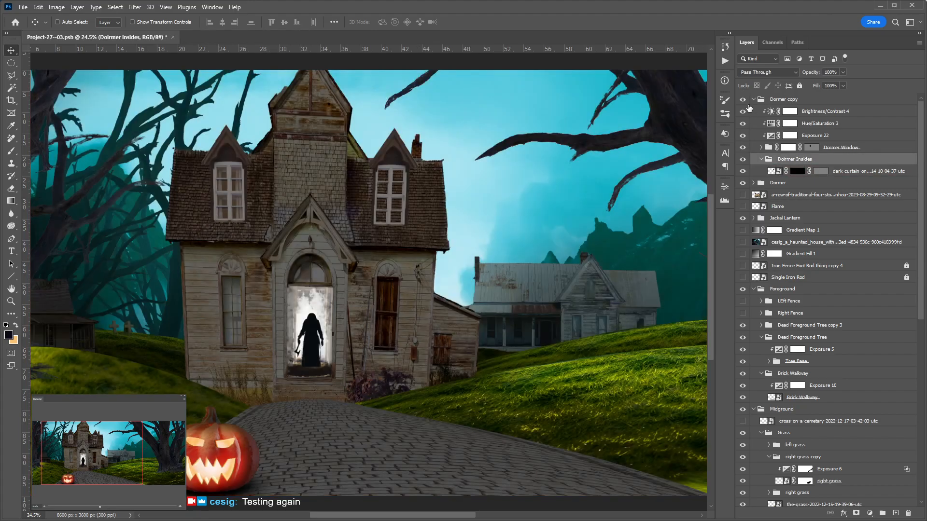
Step: Invert the curtain layer's black layer mask to white
click(896, 177)
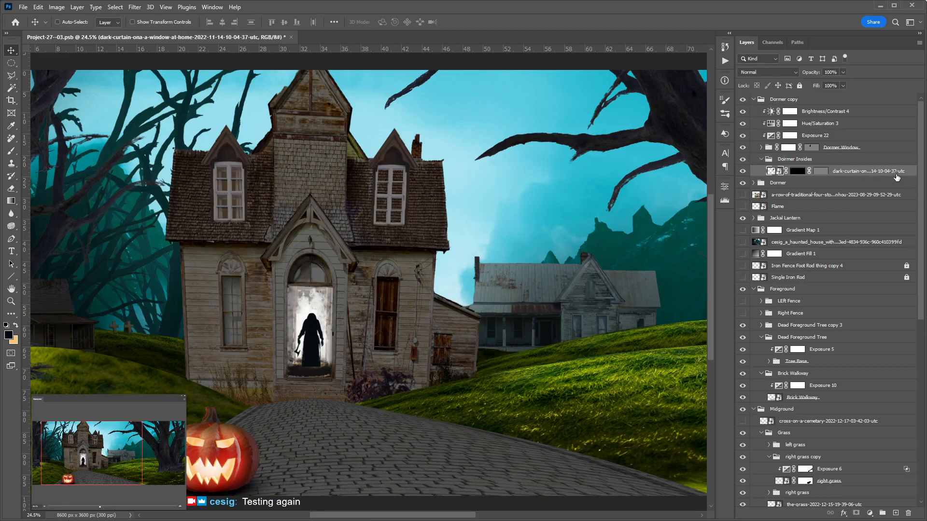
click(795, 172)
key(ctrl+i)
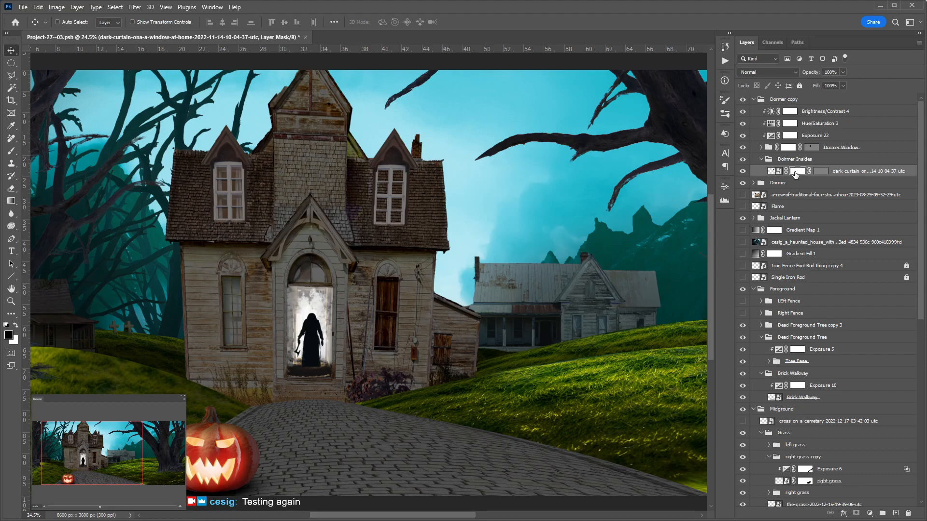
Step: Disable both the layer mask and the vector mask on the dark curtain layer
shift+click(819, 172)
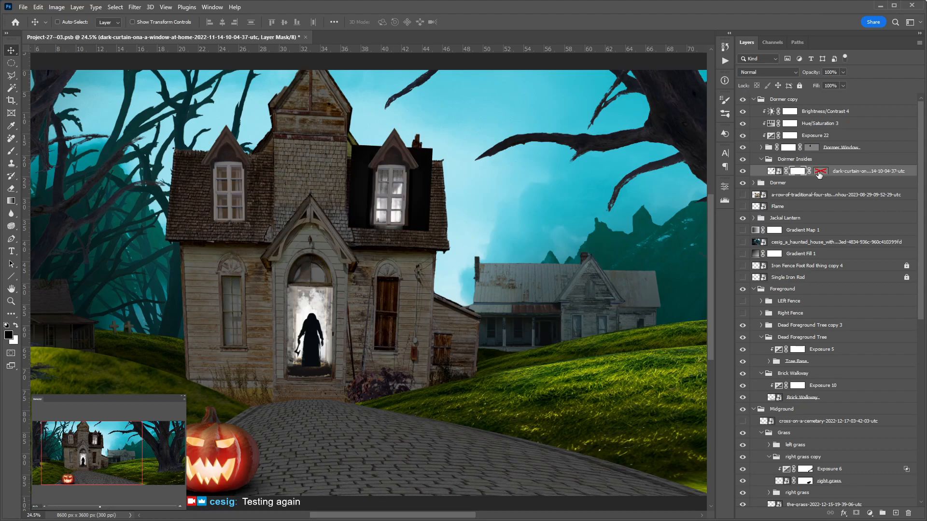
shift+click(819, 172)
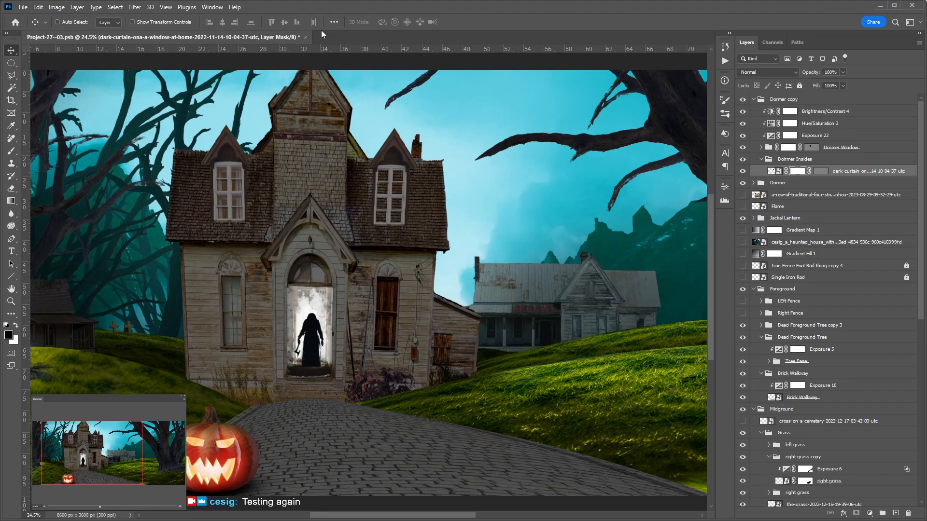
shift+click(799, 173)
key(a)
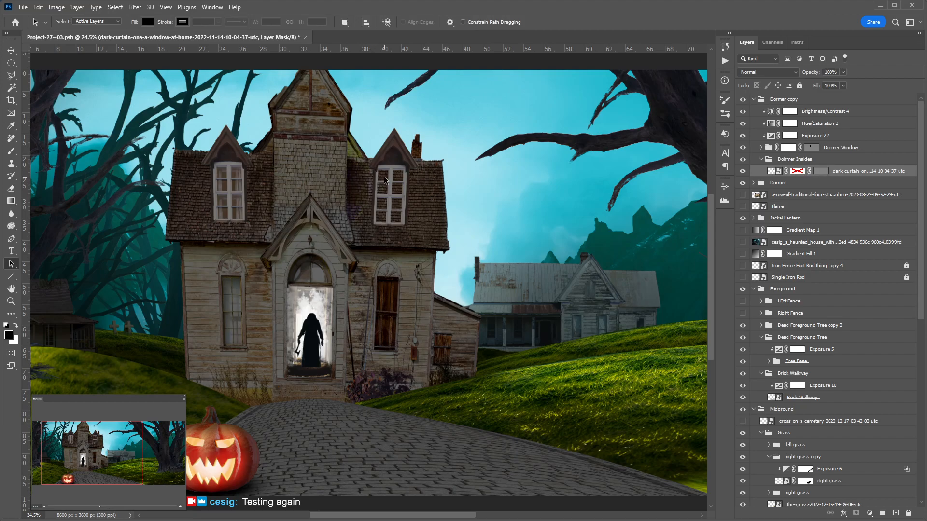
shift+click(821, 171)
Step: Draw a closed four-point pen path around the frame of the house's right dormer window
scroll(390, 191, up, 3)
scroll(401, 170, up, 3)
key(p)
click(329, 160)
click(419, 159)
click(415, 324)
click(321, 324)
click(328, 162)
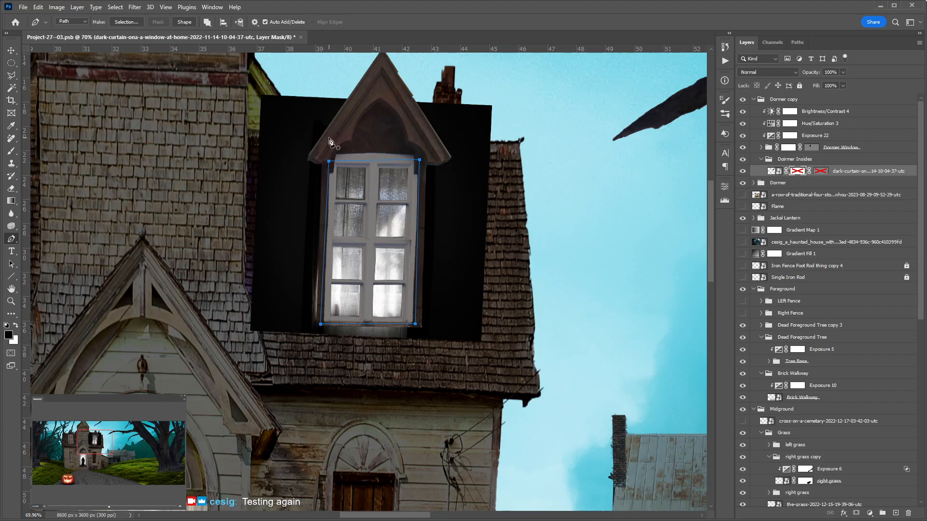
Step: Re-enable the curtain layer's vector mask and move the window path off to the right of the dormer
key(a)
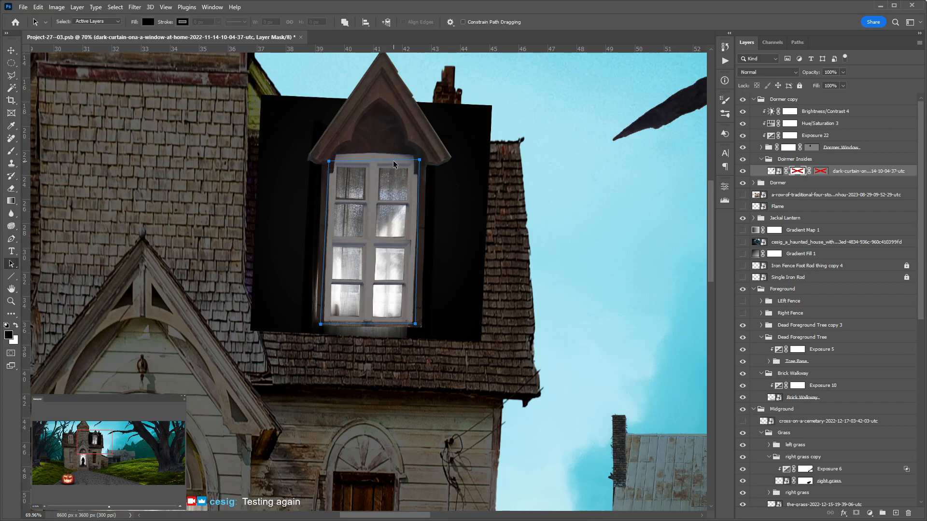
shift+click(820, 172)
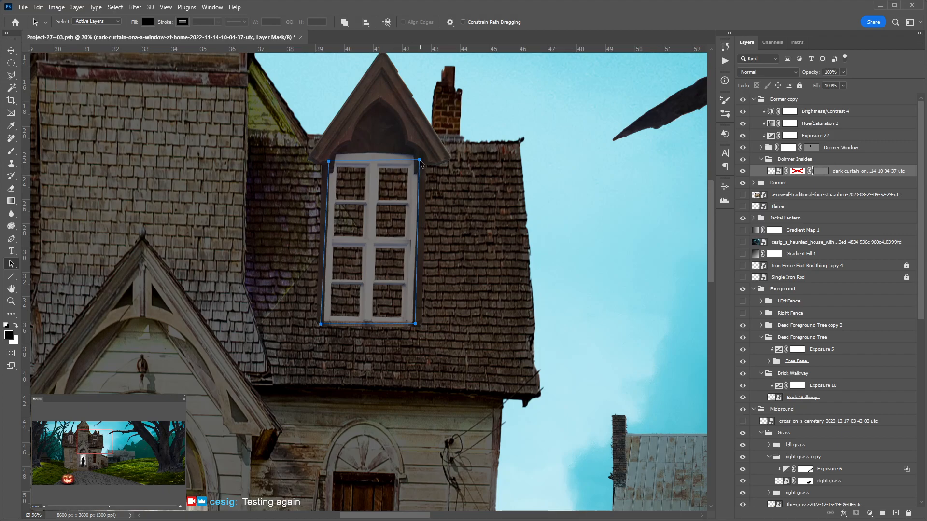
drag(420, 164, 584, 181)
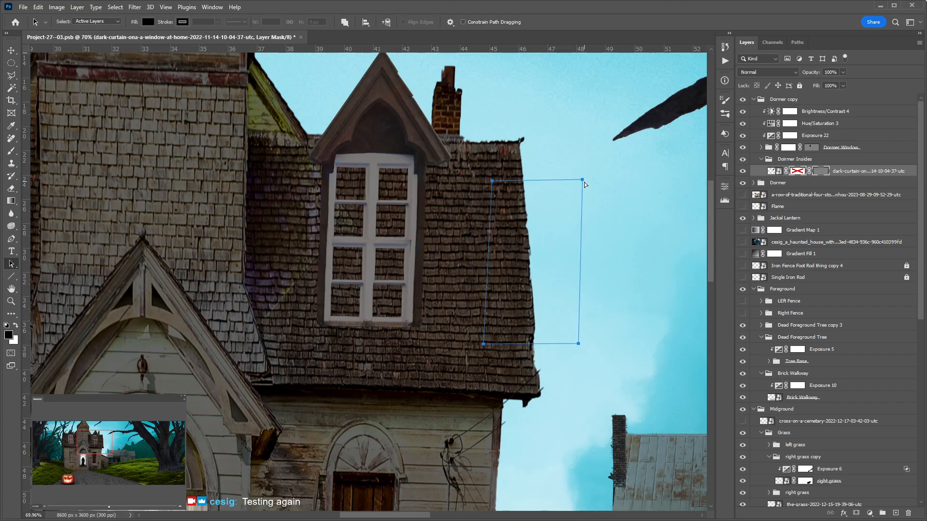
Step: Cut the window outline out of the Work Path, leaving only the curtain layer's vector mask path
click(798, 173)
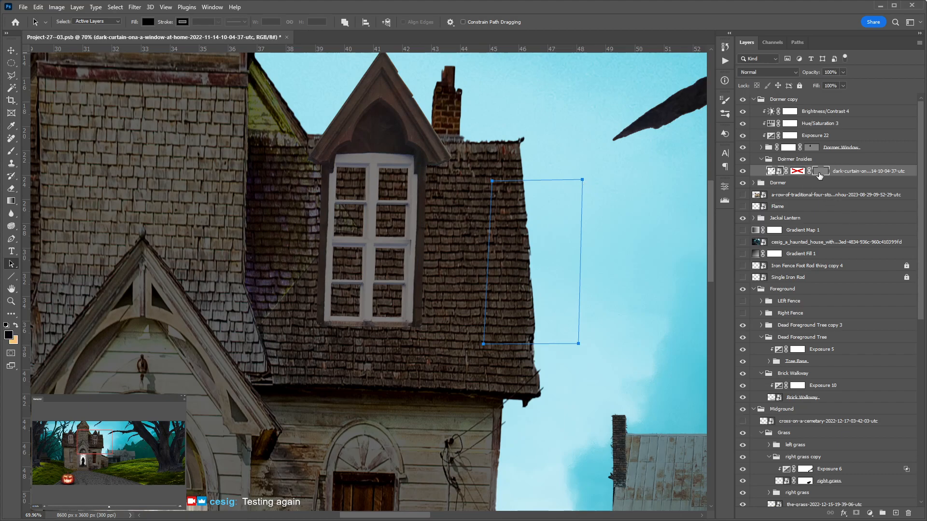
click(797, 42)
click(783, 58)
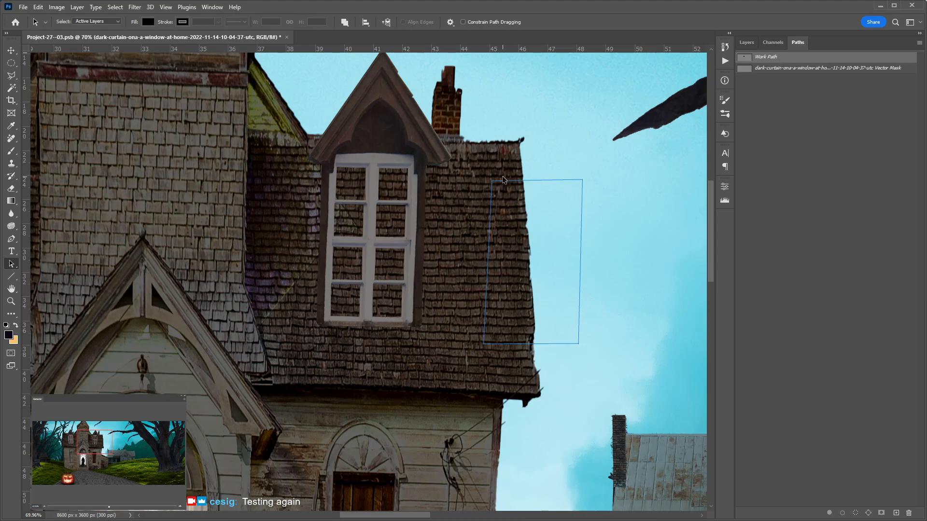
key(Delete)
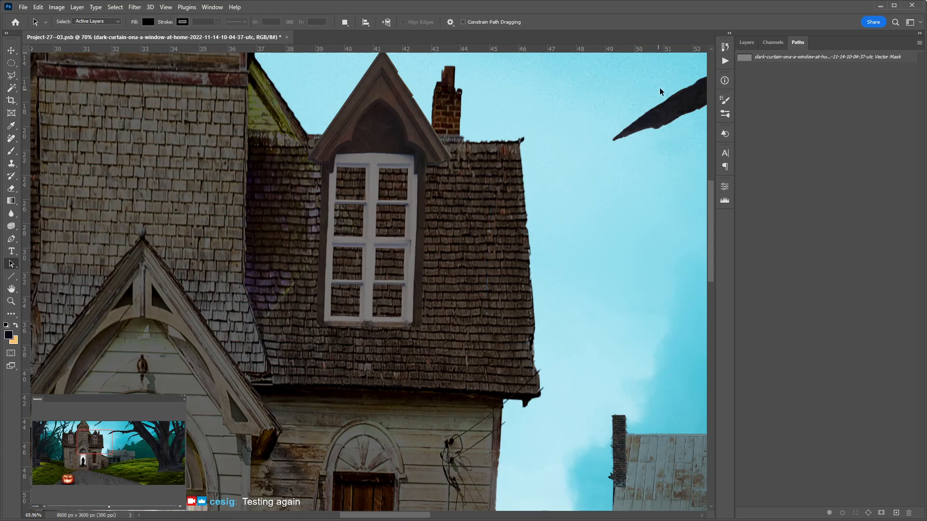
click(750, 43)
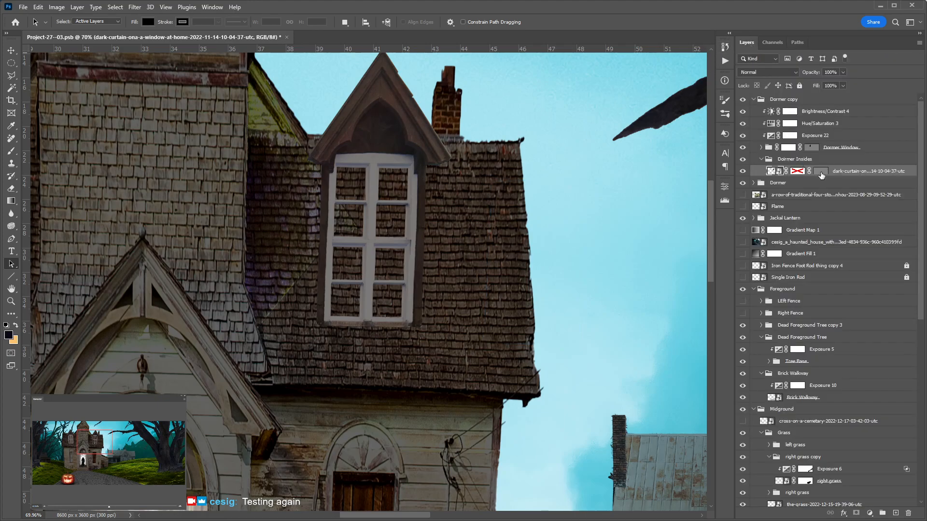
Step: Put the cut window outline into the curtain layer's vector mask and position it over the right dormer window
click(821, 171)
drag(553, 245, 390, 222)
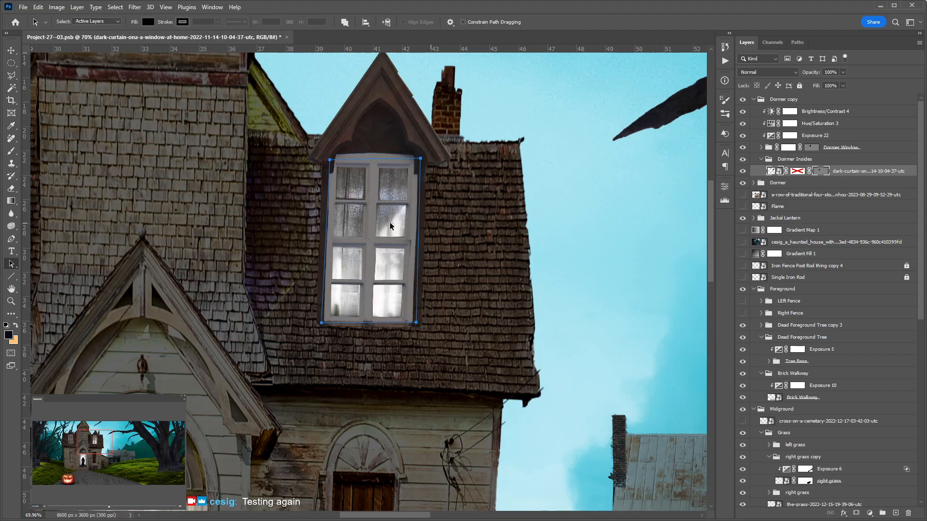
click(11, 52)
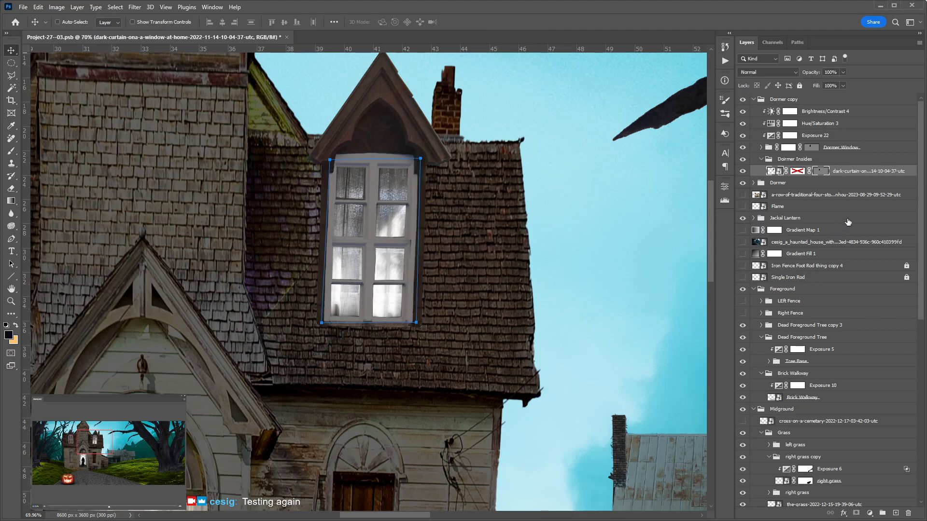
key(alt+bracketright)
key(ctrl+minus)
key(ctrl+minus)
key(ctrl+minus)
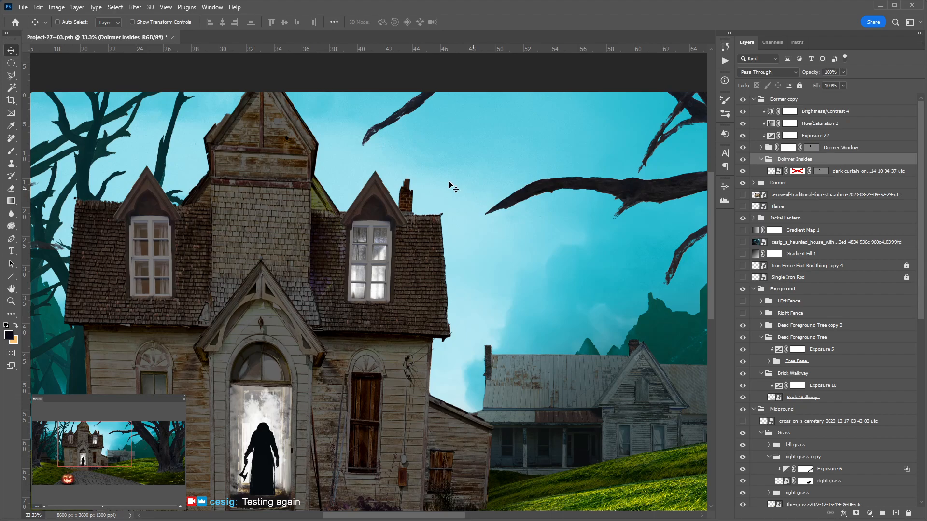
Step: Add an Exposure adjustment above the curtain layer, clip it to the curtain and darken the window panes
click(877, 175)
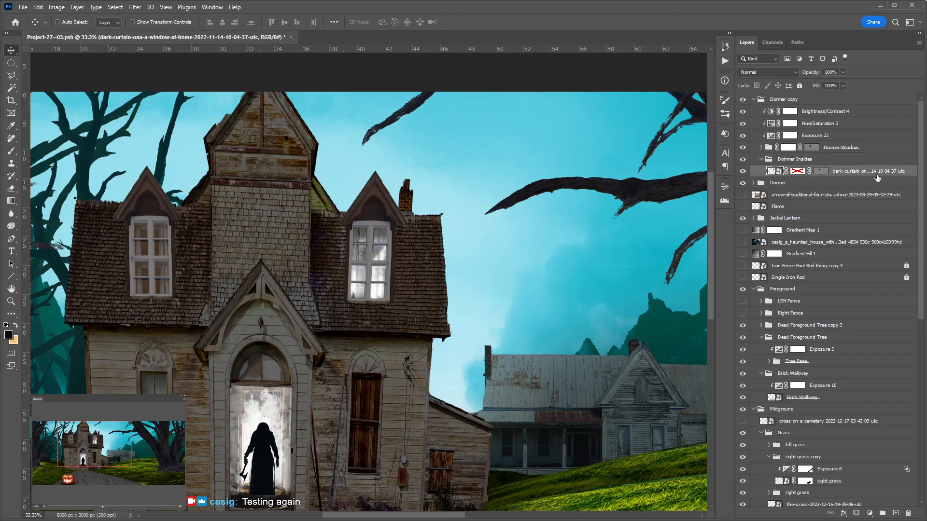
click(870, 514)
click(888, 399)
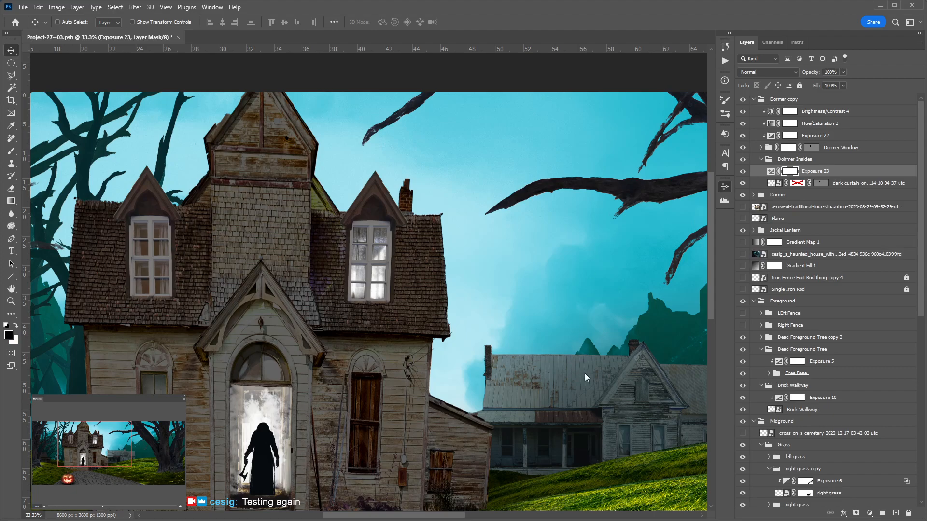
key(ctrl+alt+g)
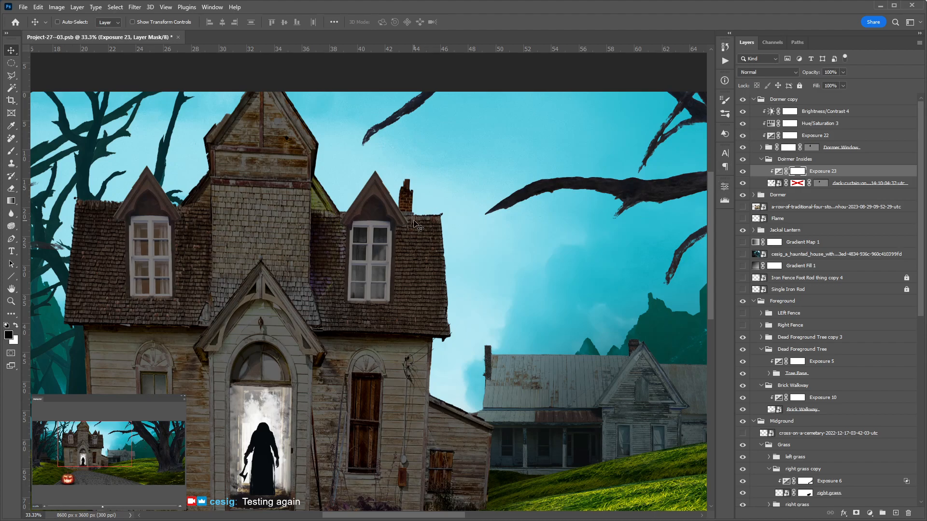
scroll(367, 258, up, 3)
scroll(366, 259, up, 3)
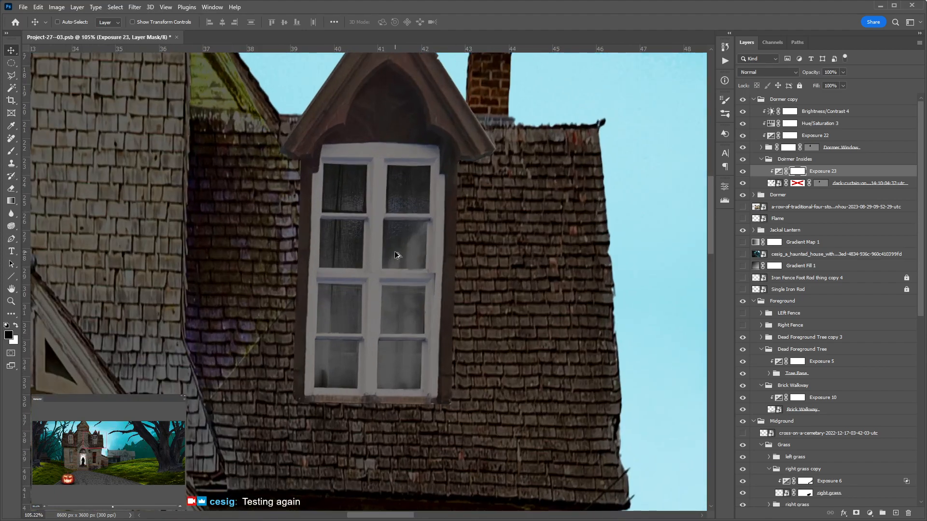
scroll(395, 255, down, 4)
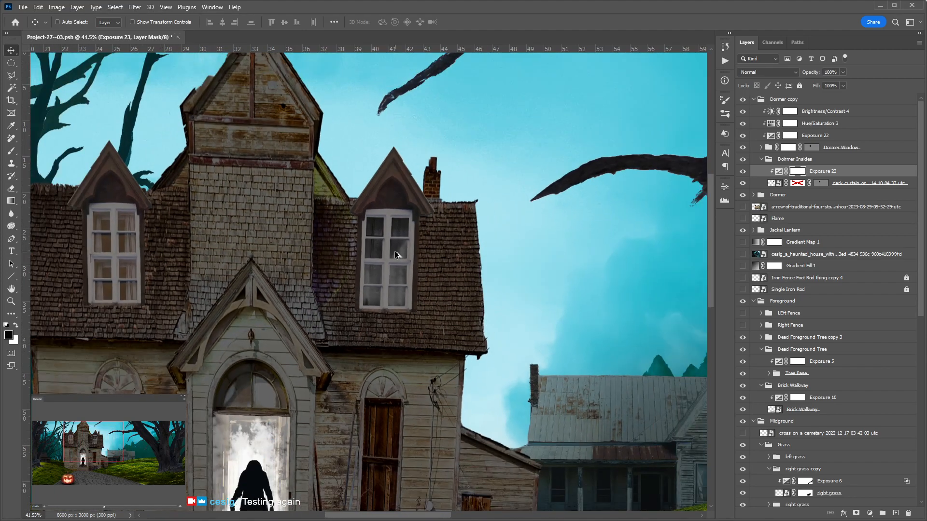
Step: Collapse the Dormer copy group and delete the old Dormer group
drag(347, 280, 422, 274)
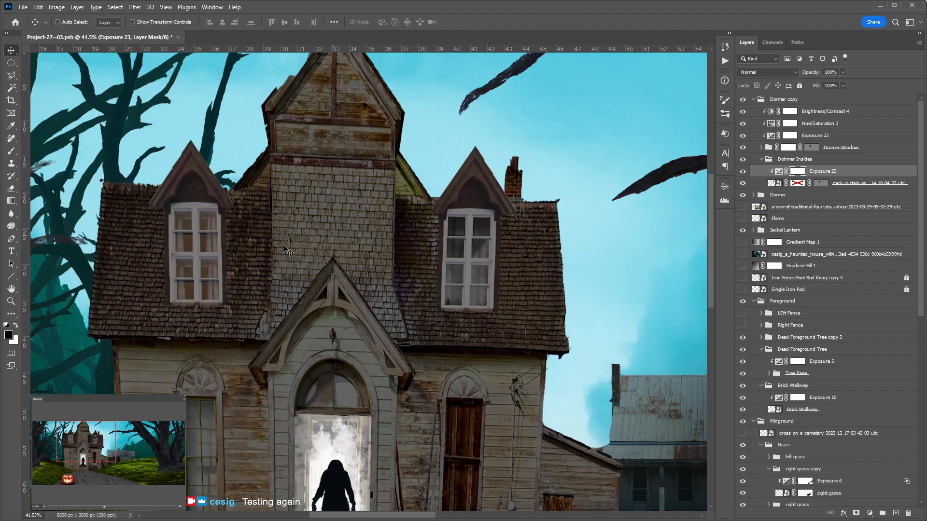
click(753, 99)
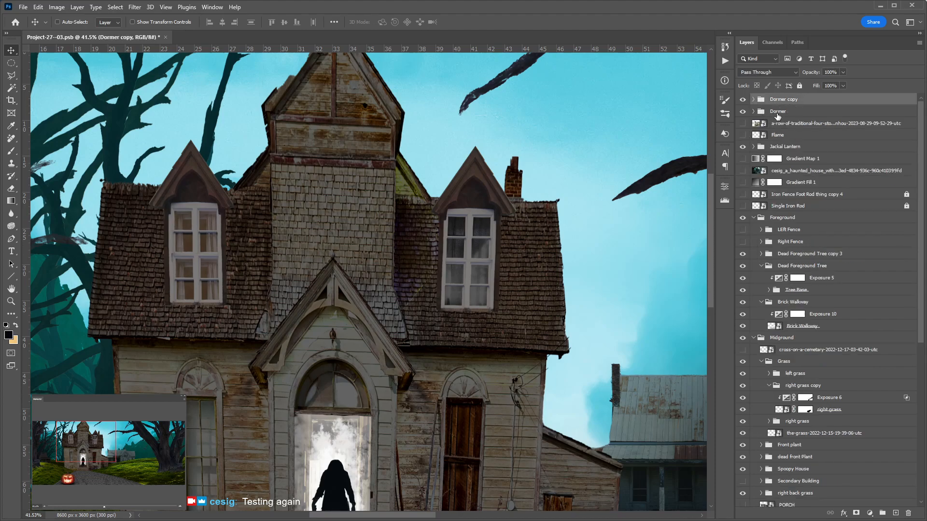
click(777, 115)
key(Delete)
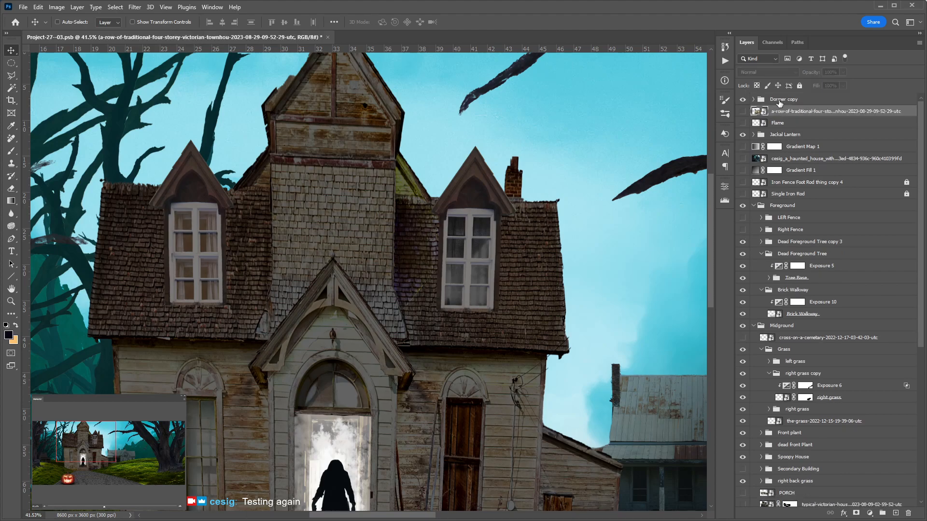
Step: Duplicate the Dormer copy group and move the duplicate onto the left side of the roof
click(780, 102)
key(ctrl+j)
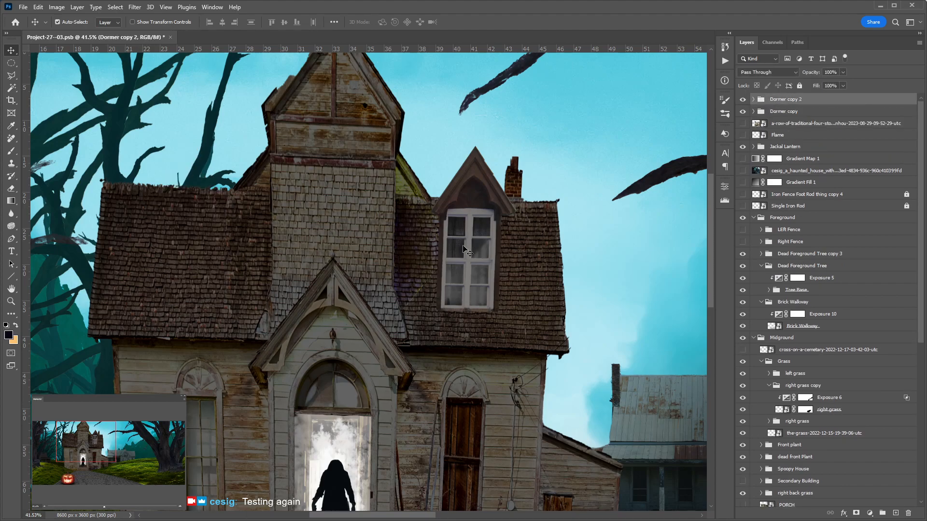
key(ctrl)
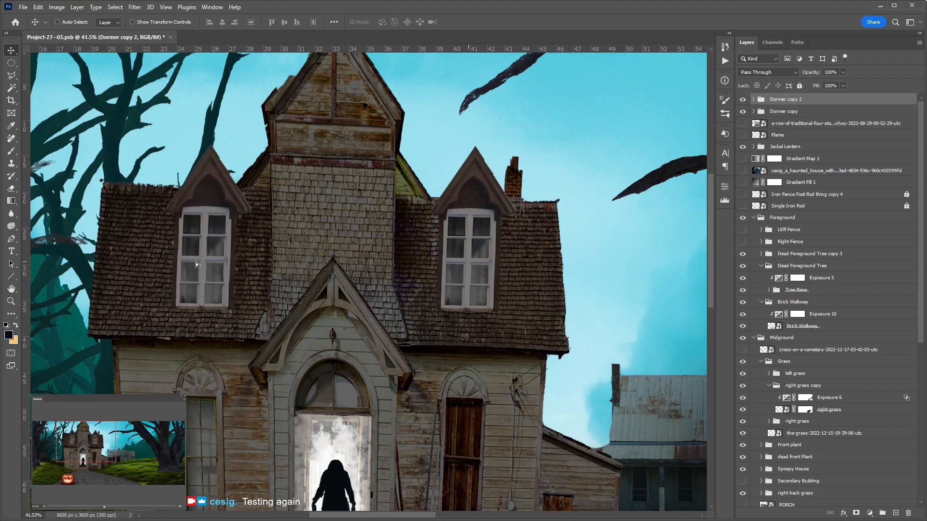
Step: Flip the duplicated dormer on the left side of the roof horizontally
key(ctrl+t)
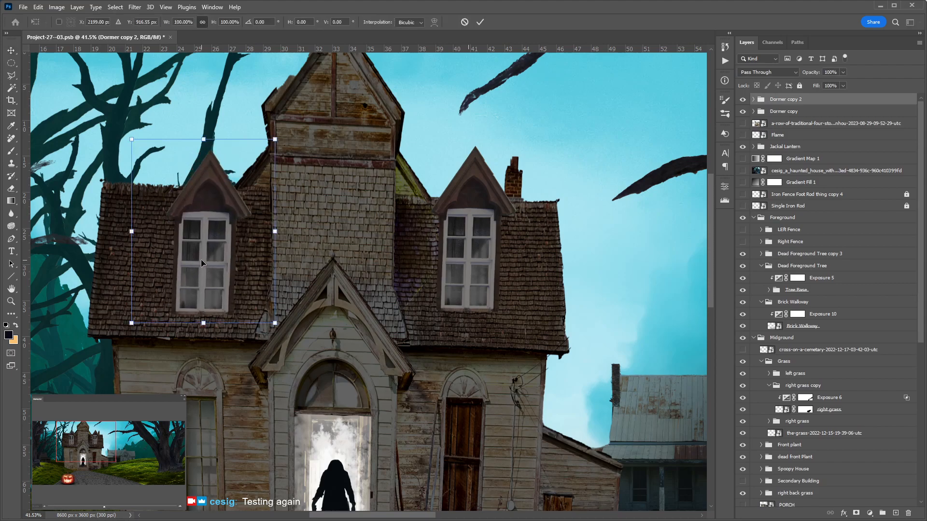
key(ctrl+shift+h)
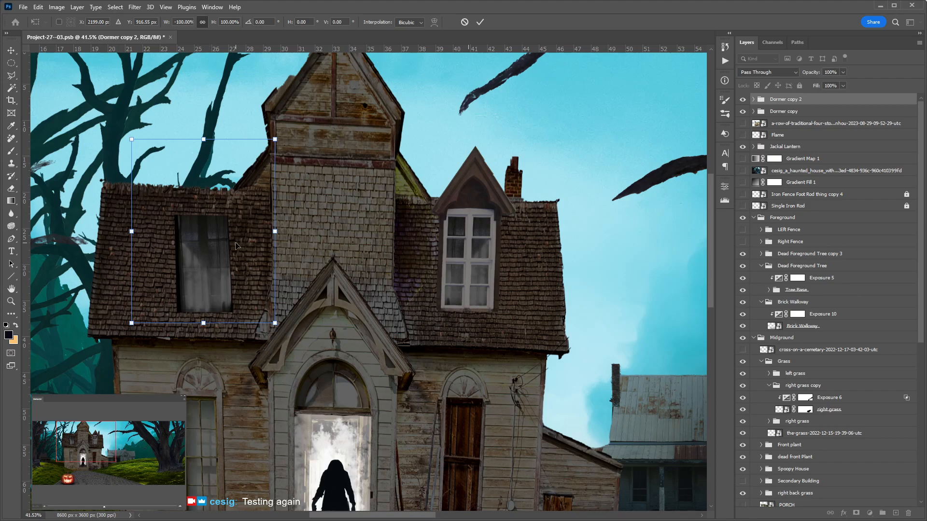
key(Return)
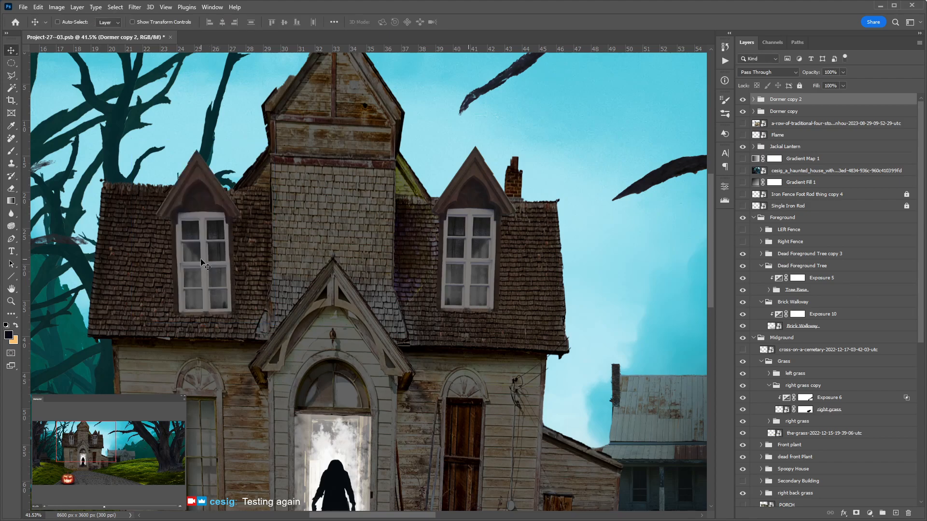
Step: Shift the left dormer slightly up and left, and rotate it about 1.87° clockwise
drag(212, 251, 201, 246)
key(ctrl+t)
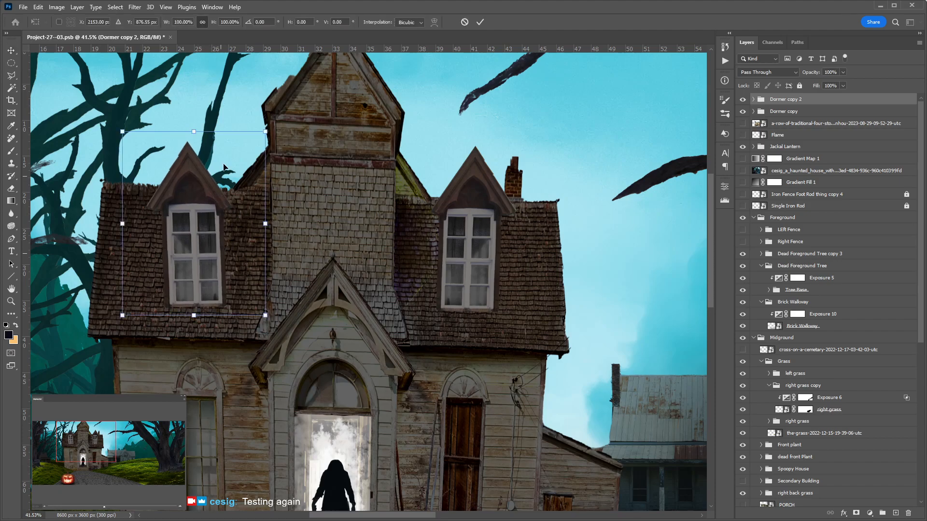
drag(268, 123, 274, 124)
key(Return)
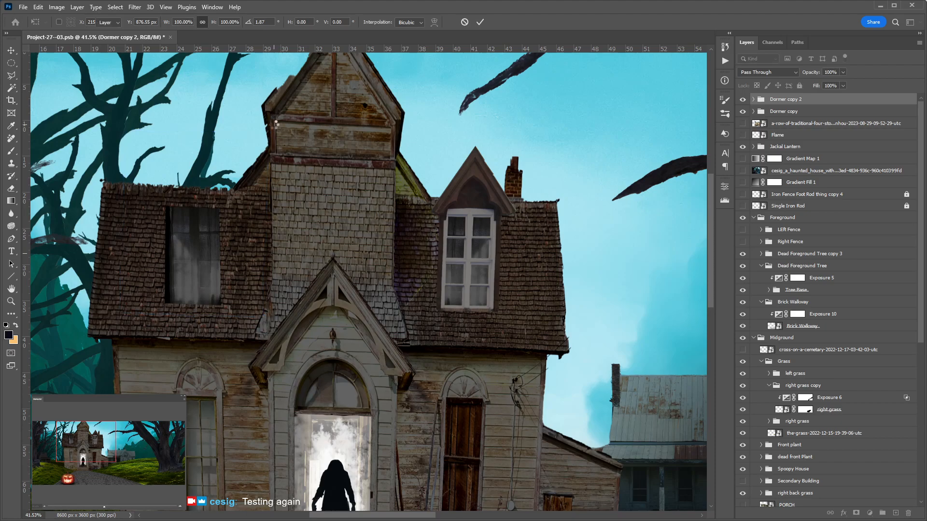
Step: Flip the curtain layer inside the Dormer copy 2 group horizontally and check the left dormer's panes
click(753, 99)
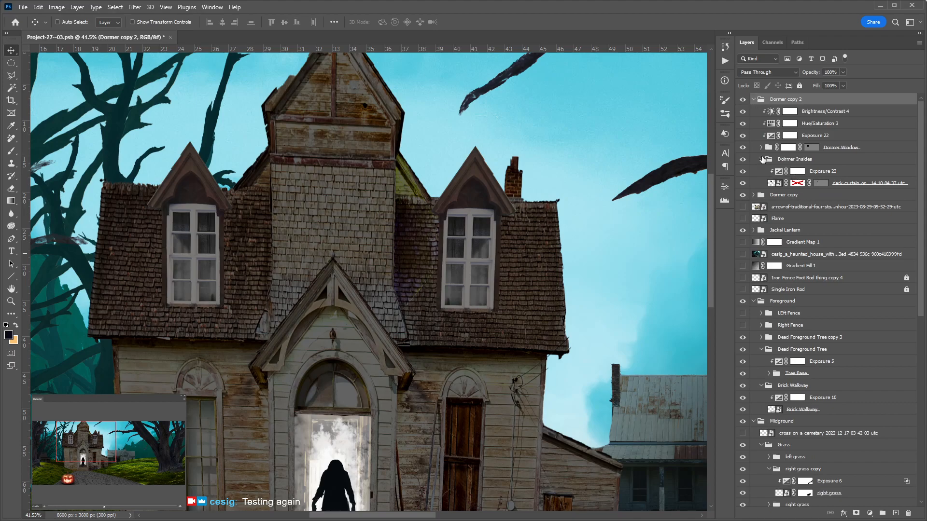
click(842, 184)
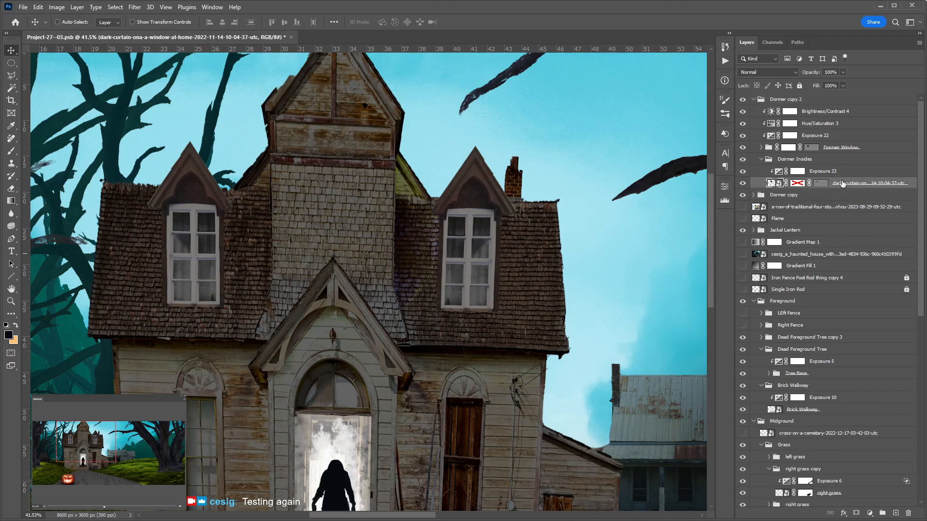
key(ctrl+t)
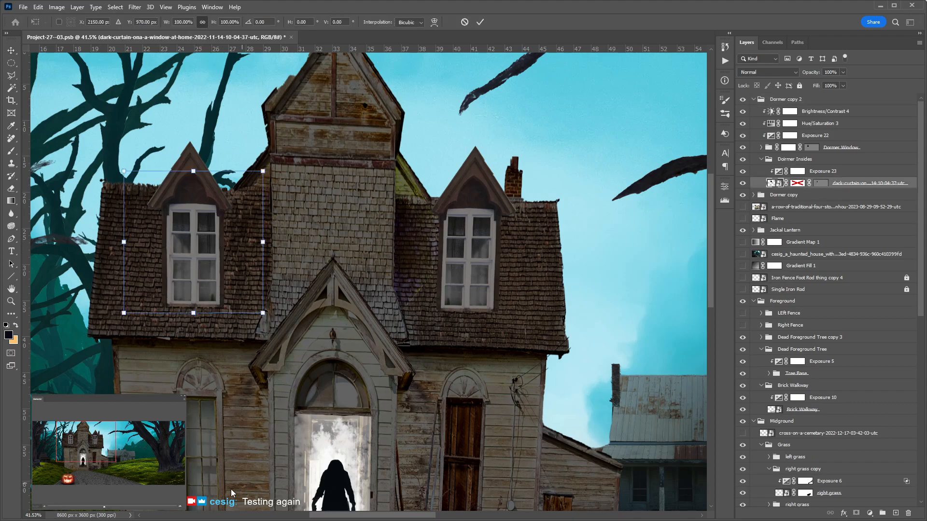
click(232, 448)
key(Return)
scroll(189, 289, up, 2)
scroll(189, 289, up, 5)
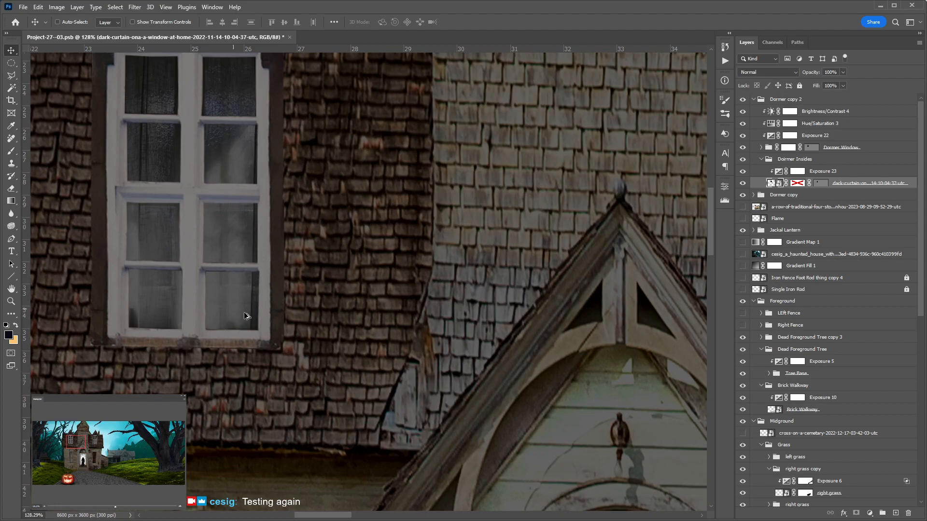
key(ctrl)
ctrl+click(824, 189)
scroll(241, 296, down, 4)
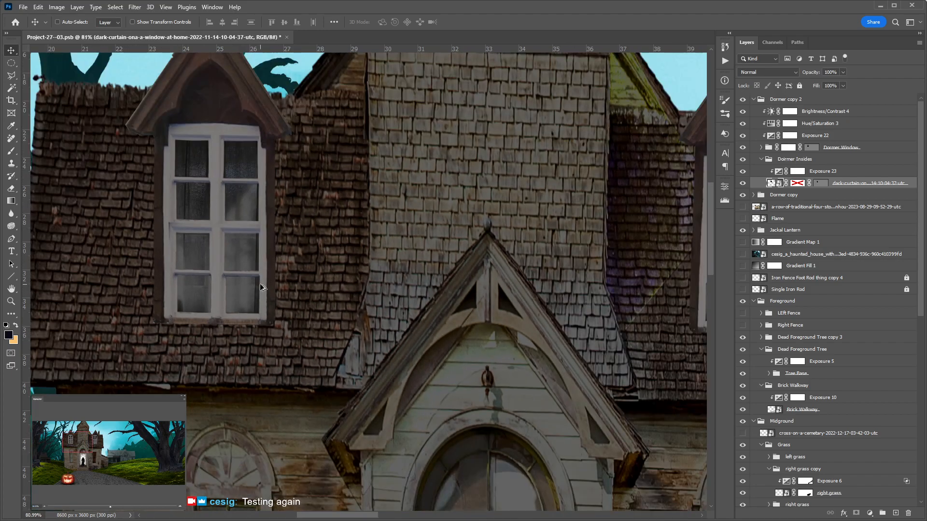
scroll(261, 287, down, 3)
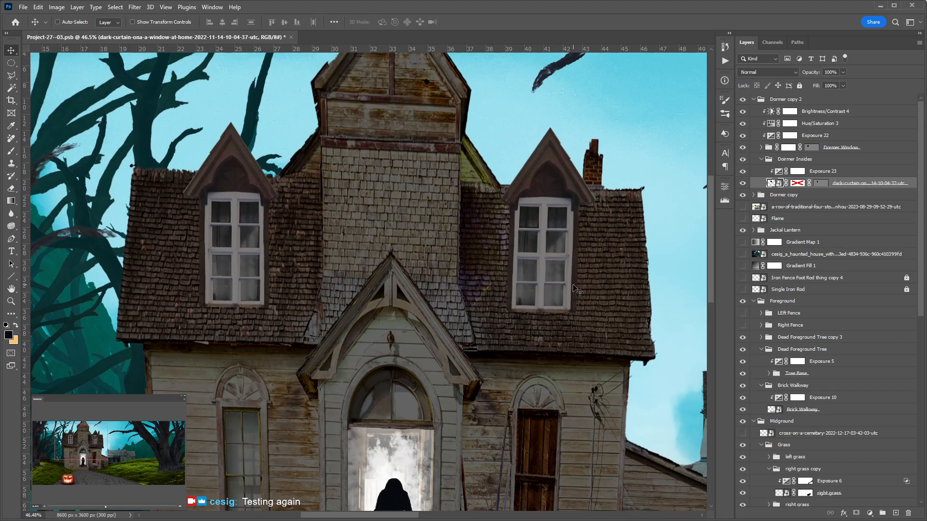
drag(579, 325, 548, 261)
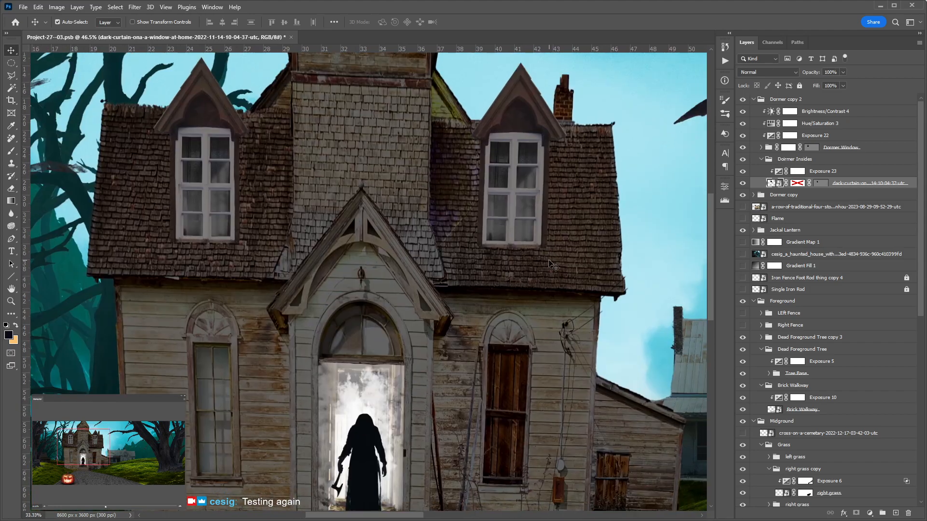
scroll(549, 262, down, 1)
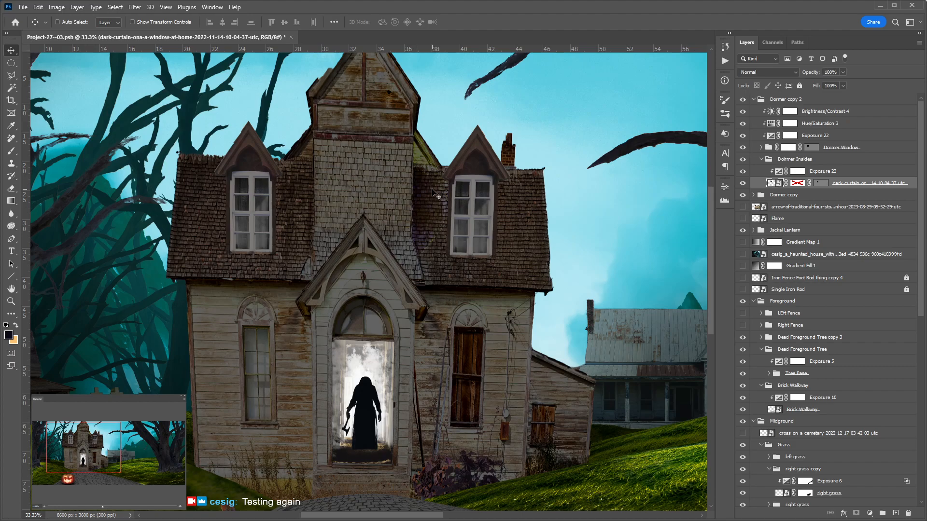
scroll(419, 255, up, 2)
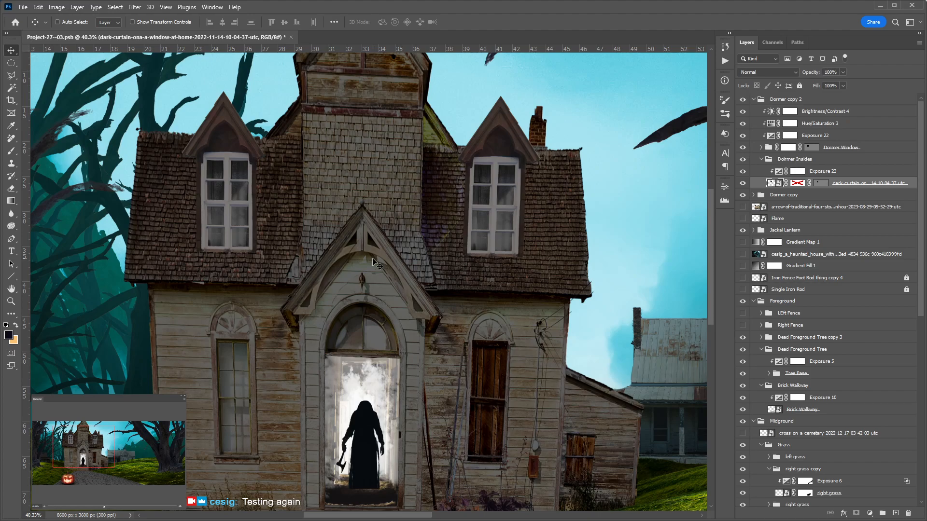
drag(423, 332, 467, 271)
key(ctrl+minus)
key(ctrl+minus)
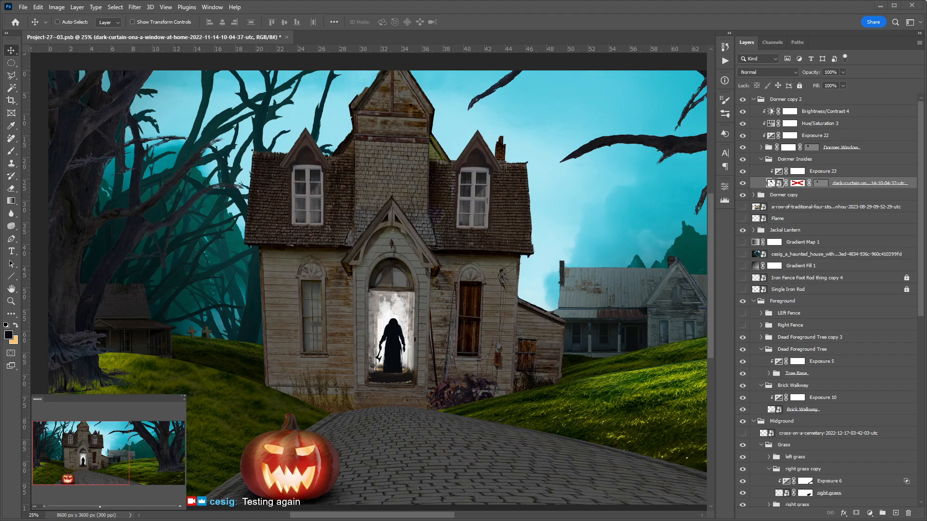
key(alt+Tab)
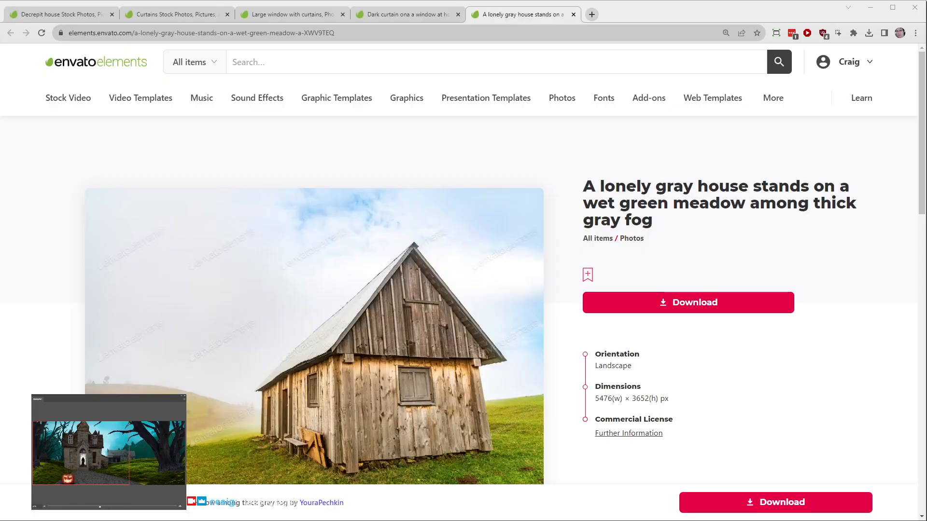
click(592, 14)
click(568, 31)
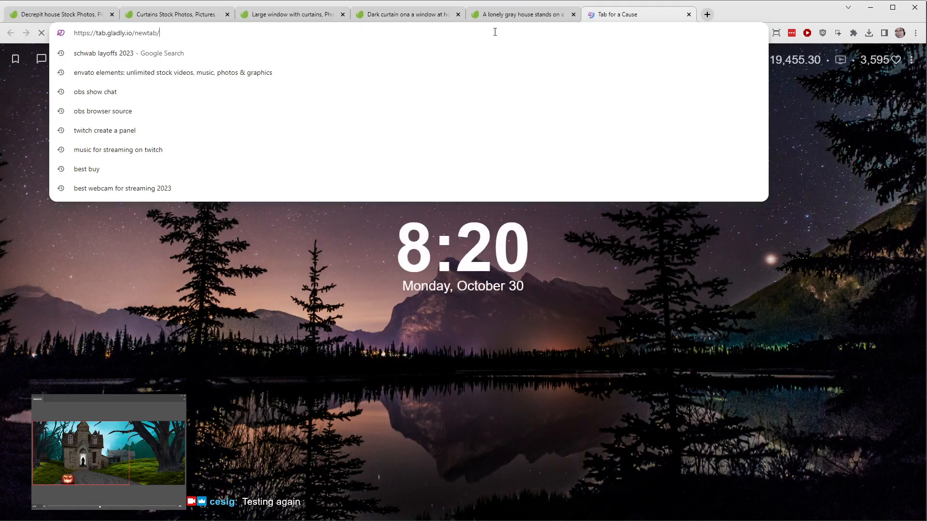
key(ctrl+a)
key(BackSpace)
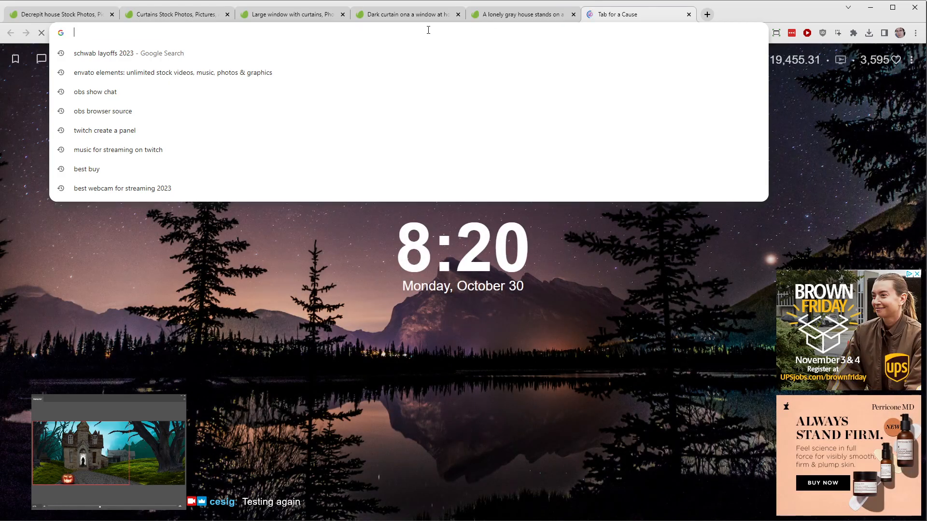
click(508, 13)
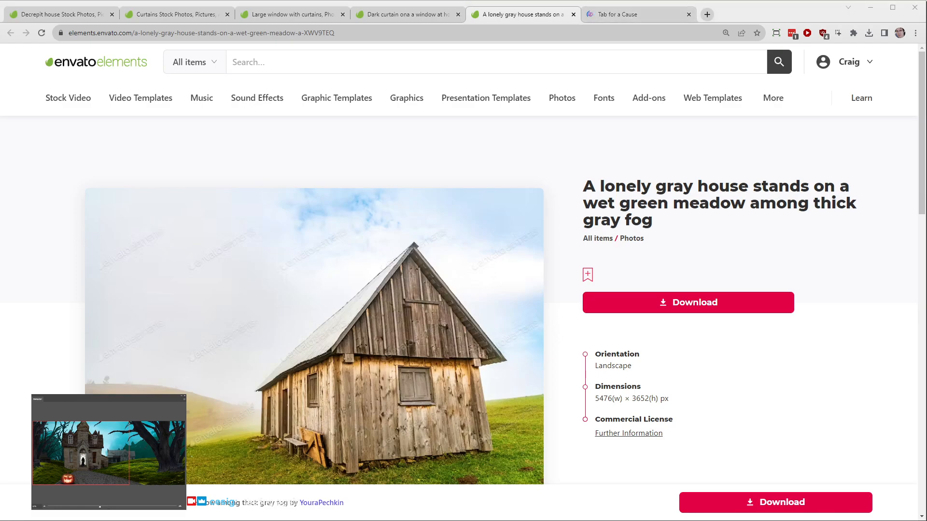
click(606, 33)
click(613, 11)
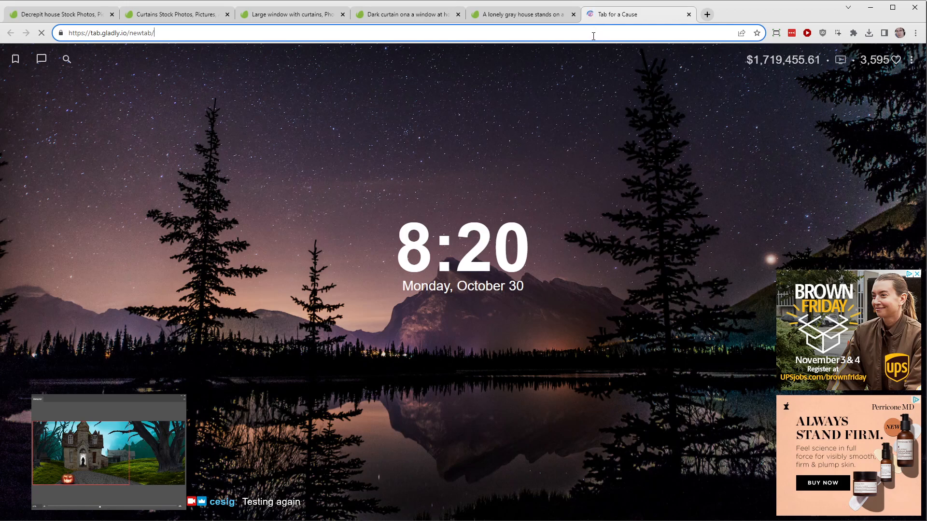
click(689, 15)
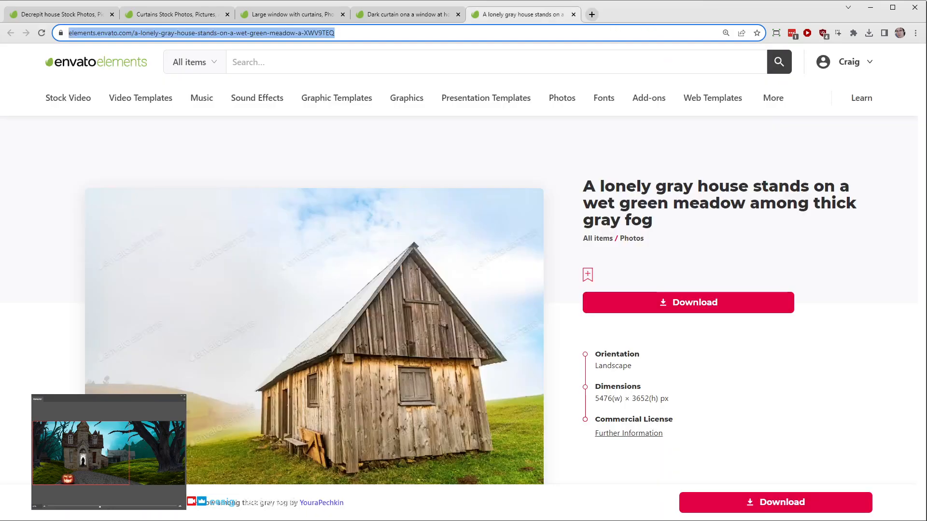
key(alt+Tab)
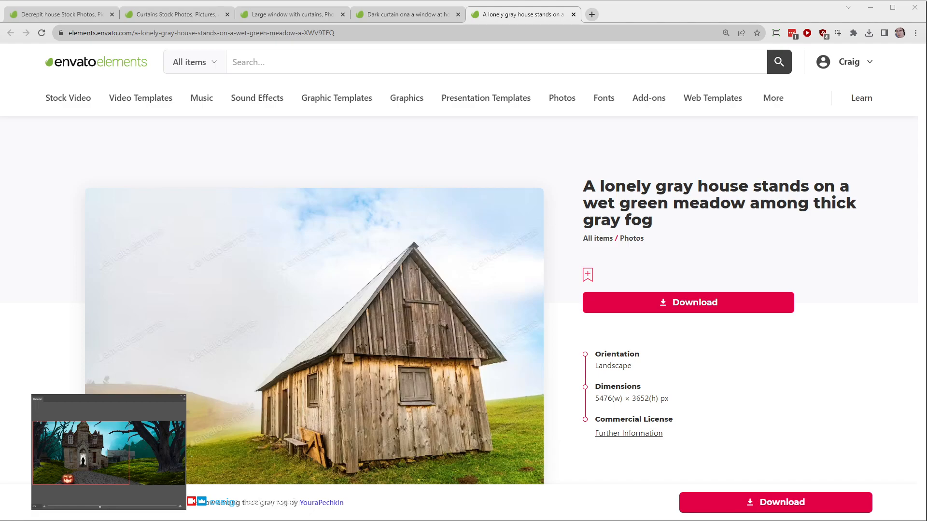
Step: Search all items on the Envato Elements page in the browser for "widow's walk"
key(ctrl+l)
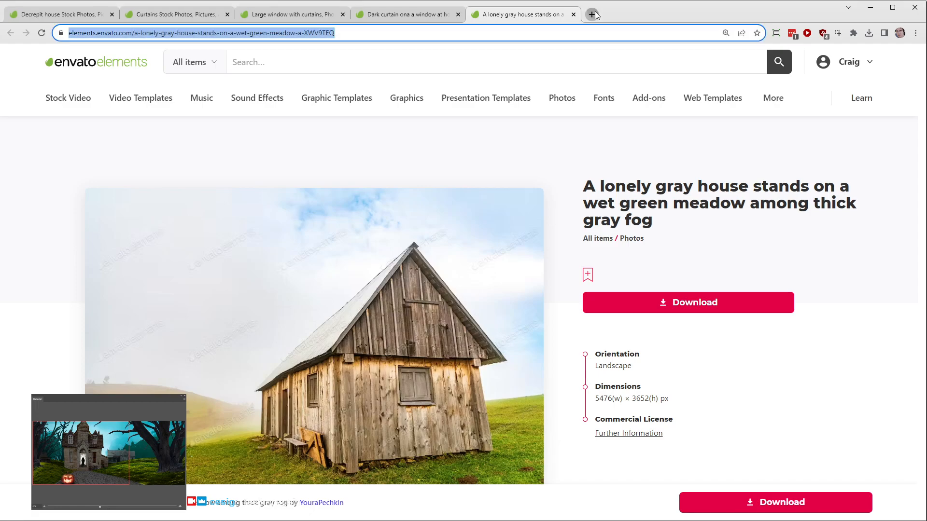
key(ctrl+t)
click(498, 19)
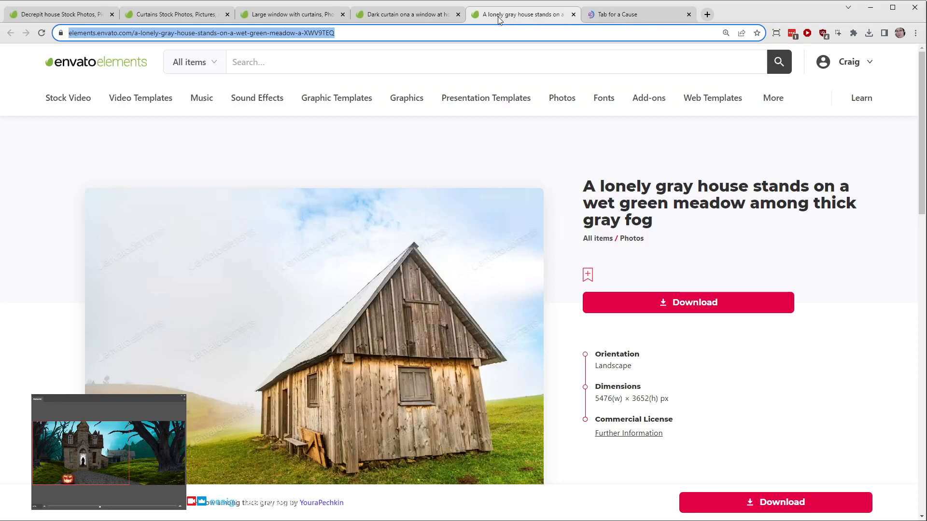
click(332, 67)
text(wi)
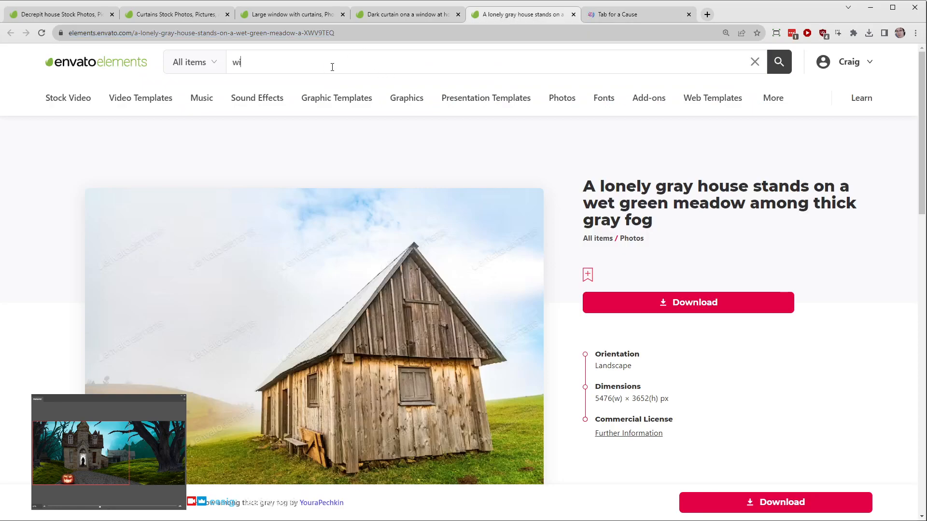
text(dow's walk)
key(Return)
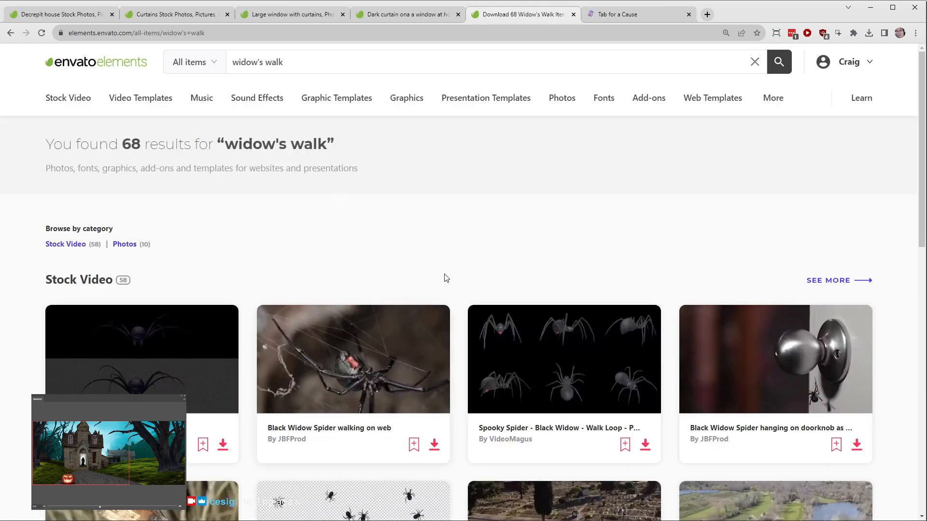
Step: Show the full set of photo results for "widow's walk" and look through them
scroll(441, 278, down, 5)
scroll(627, 344, down, 3)
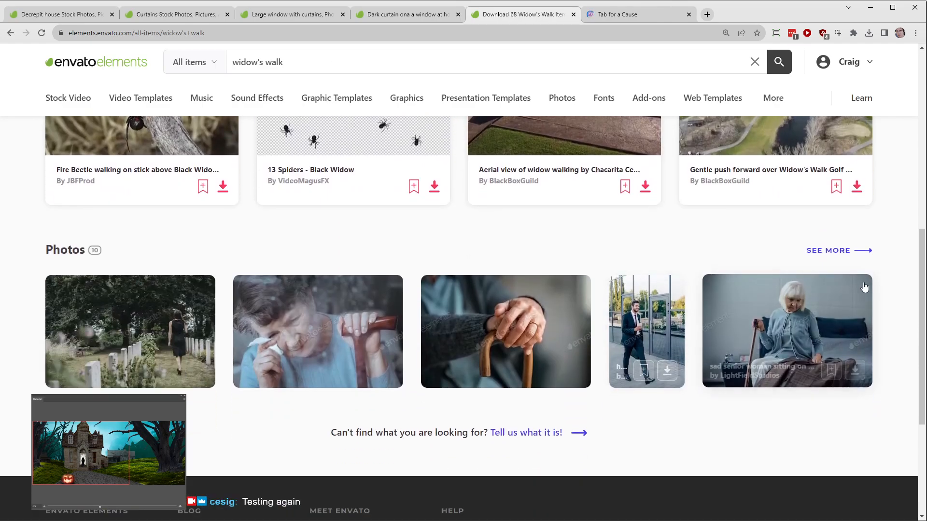
click(835, 249)
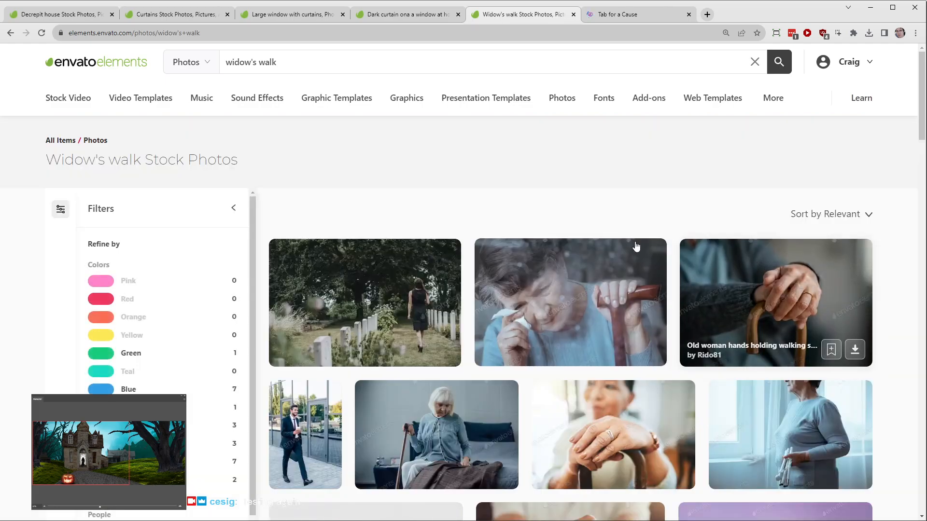
scroll(612, 246, down, 7)
Step: Extend the photo search to "widow's walk house" and browse the results for a suitable roof railing
click(335, 65)
text(house)
key(Return)
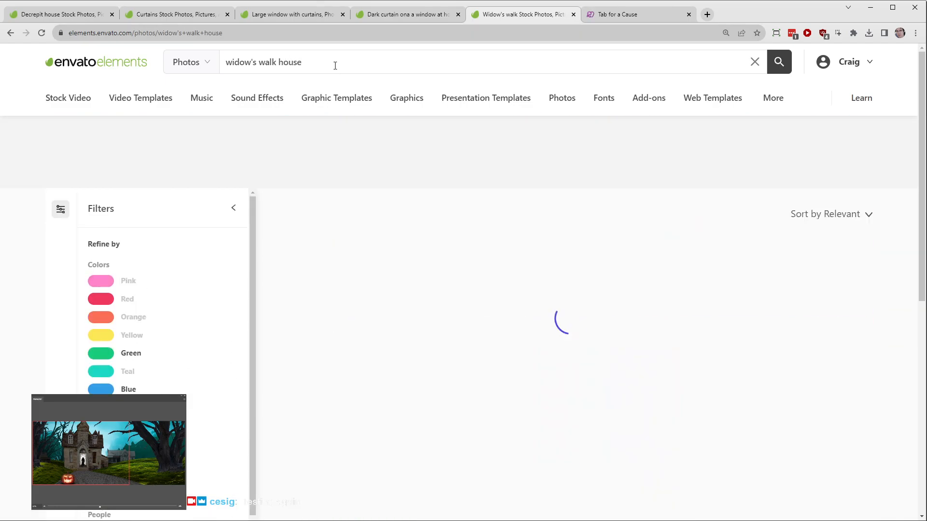
scroll(612, 296, down, 15)
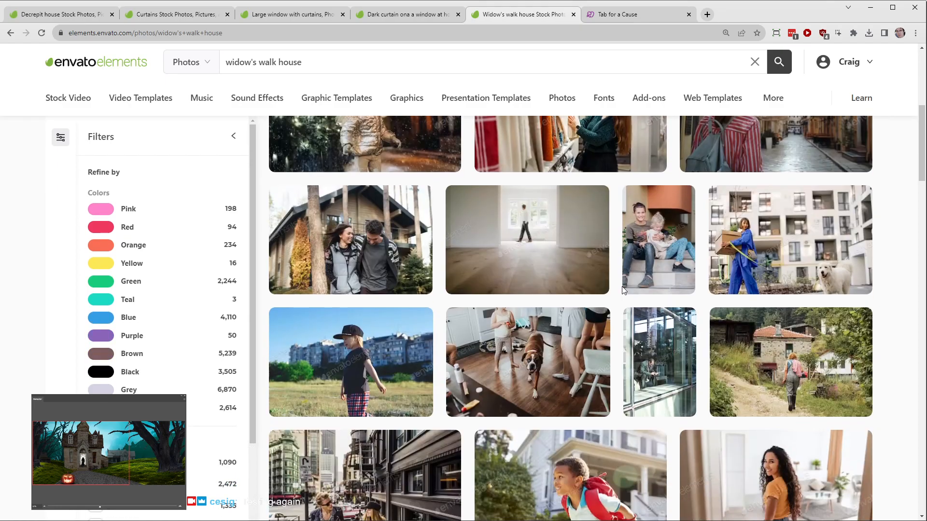
scroll(621, 297, down, 10)
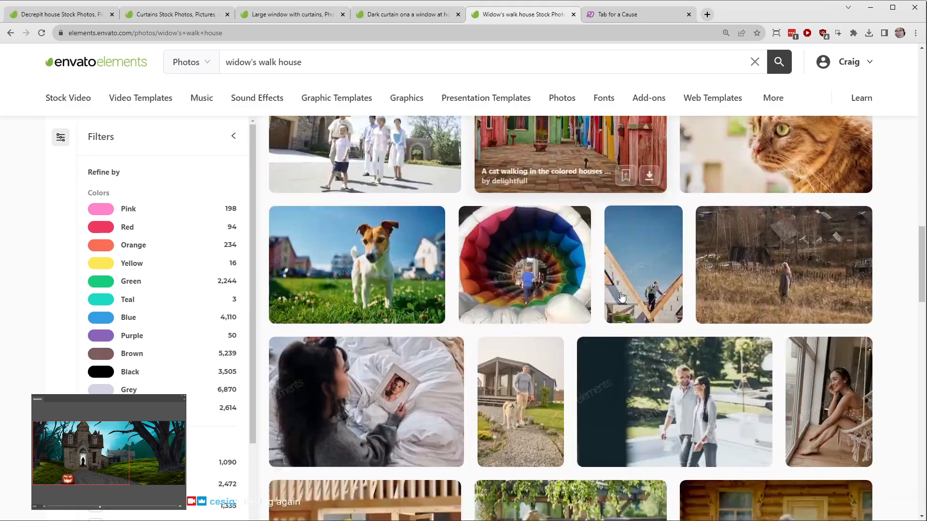
scroll(622, 296, down, 7)
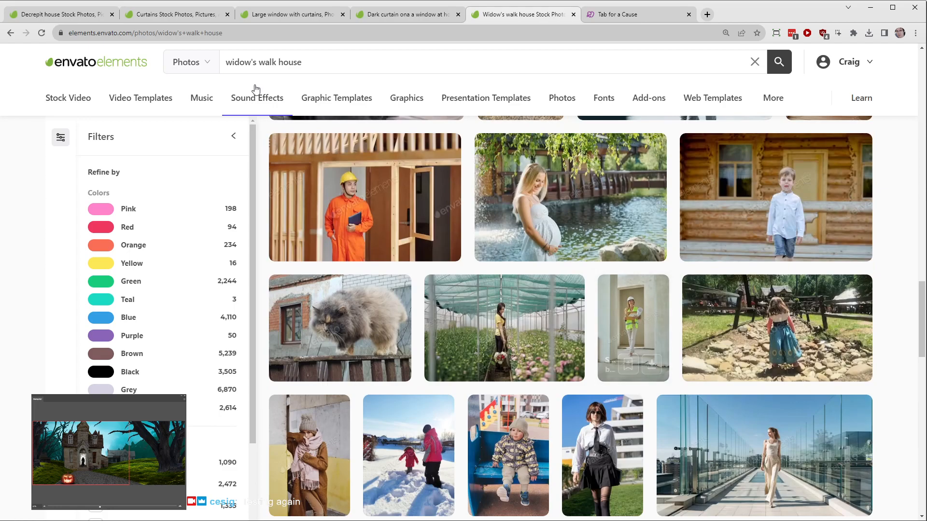
Step: Replace the photo search term with "railing" and run the search
click(317, 66)
drag(317, 66, 185, 57)
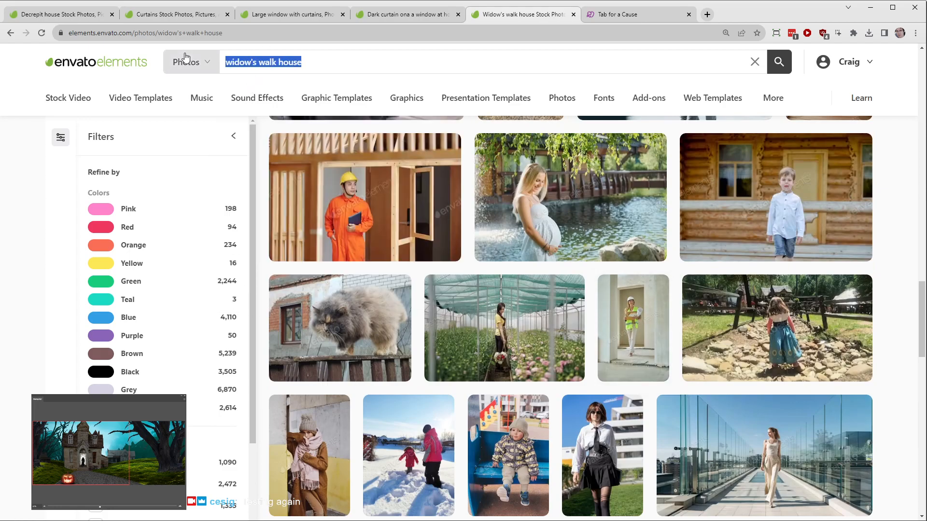
text(railing)
key(Return)
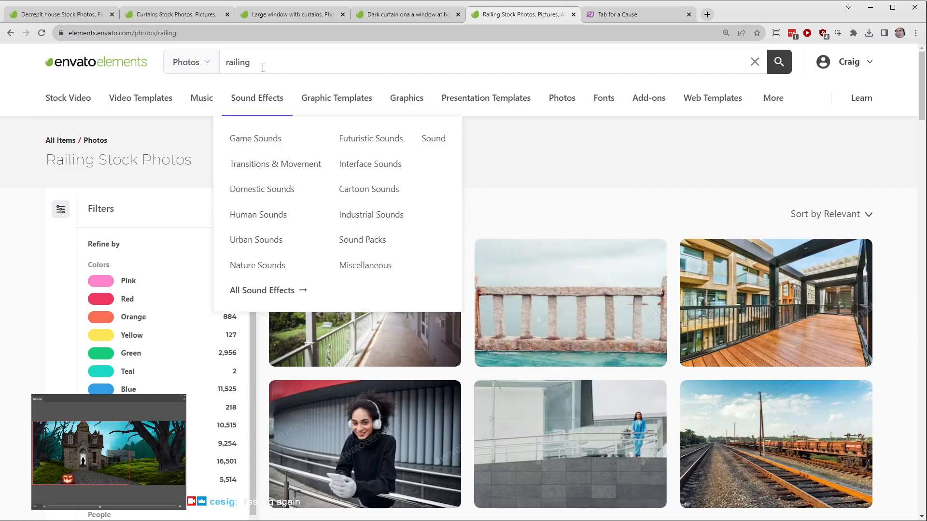
Step: Refine the photo search to "metal railing", browse the first page of results and open page 2
text(metal)
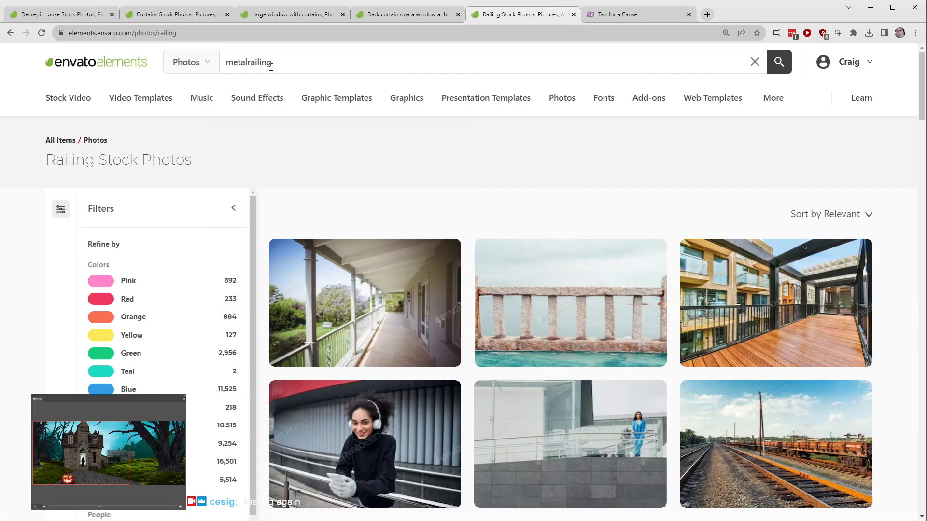
key(Return)
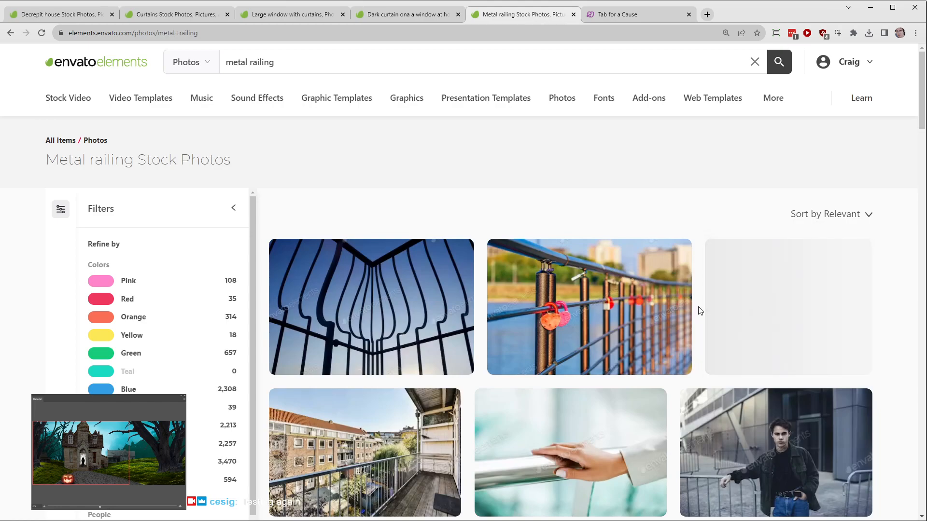
scroll(635, 329, down, 5)
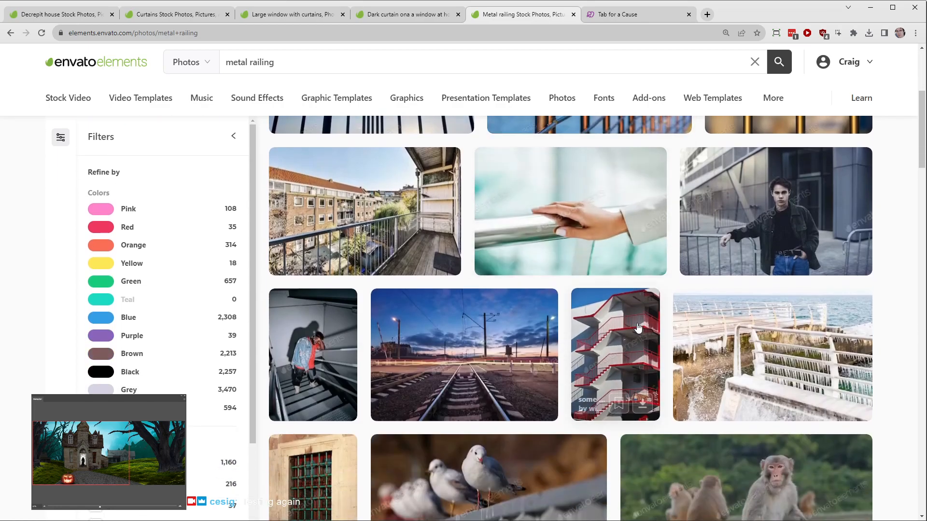
scroll(639, 328, down, 6)
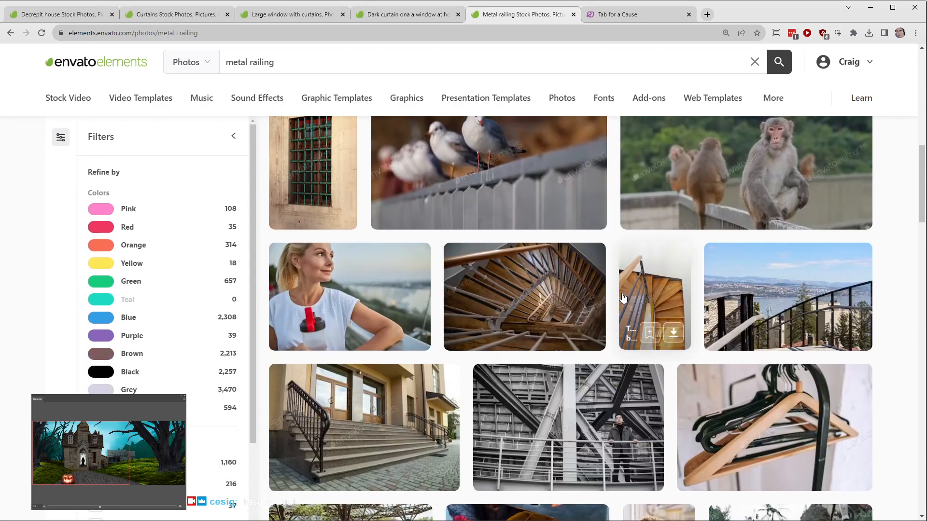
scroll(622, 297, down, 6)
scroll(628, 270, down, 3)
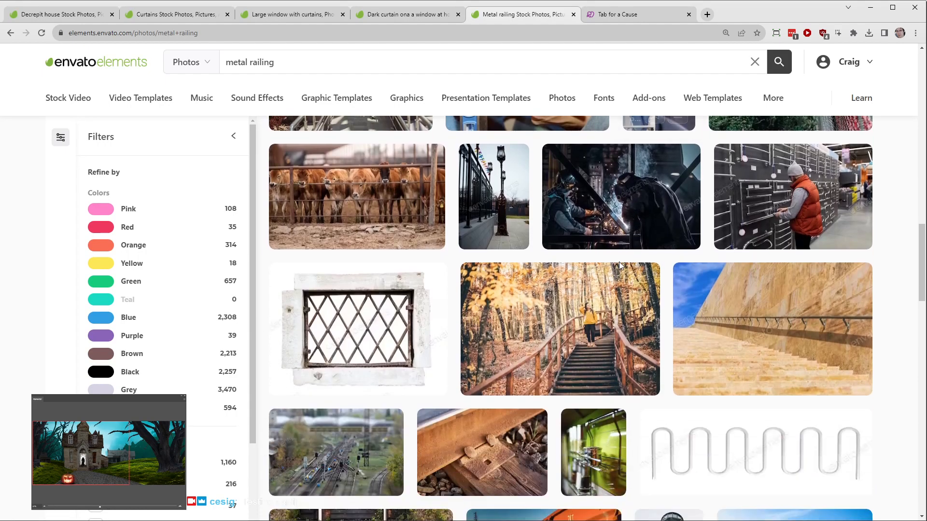
scroll(647, 295, down, 6)
scroll(666, 324, down, 4)
scroll(666, 325, down, 6)
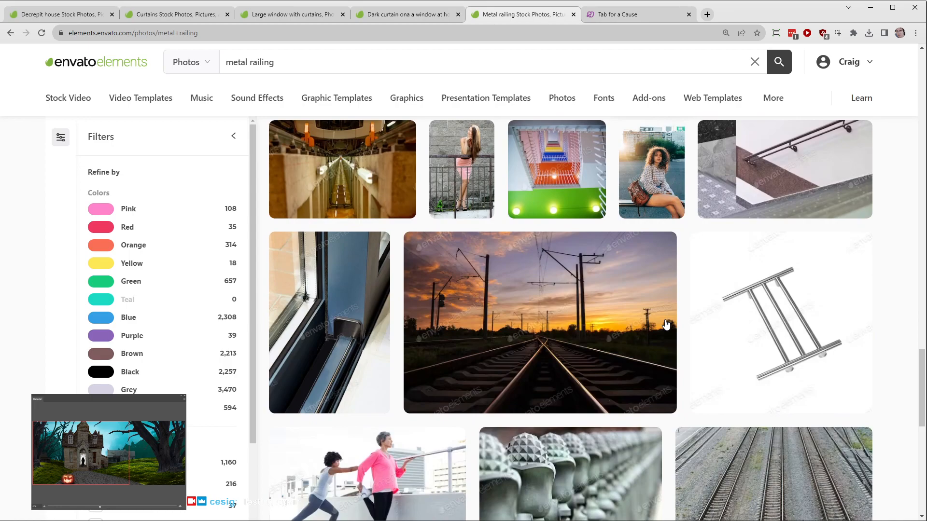
scroll(667, 324, down, 5)
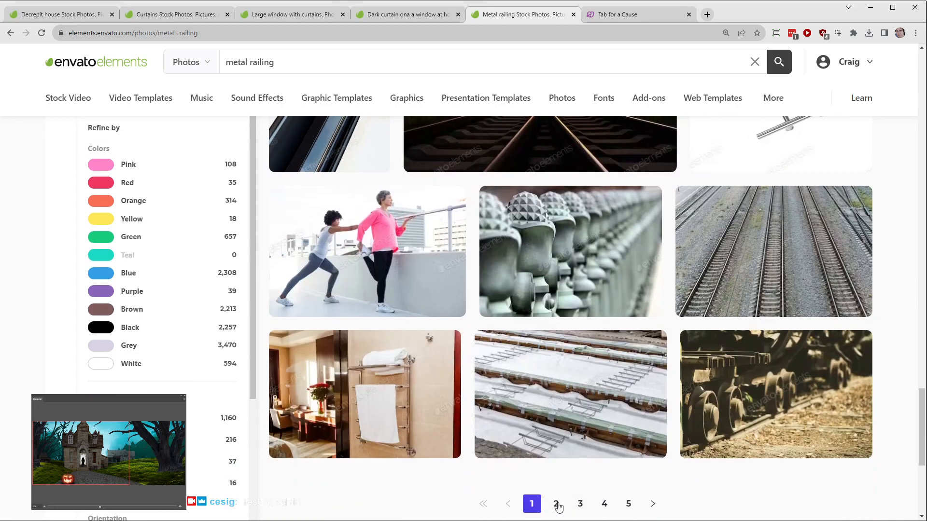
click(556, 504)
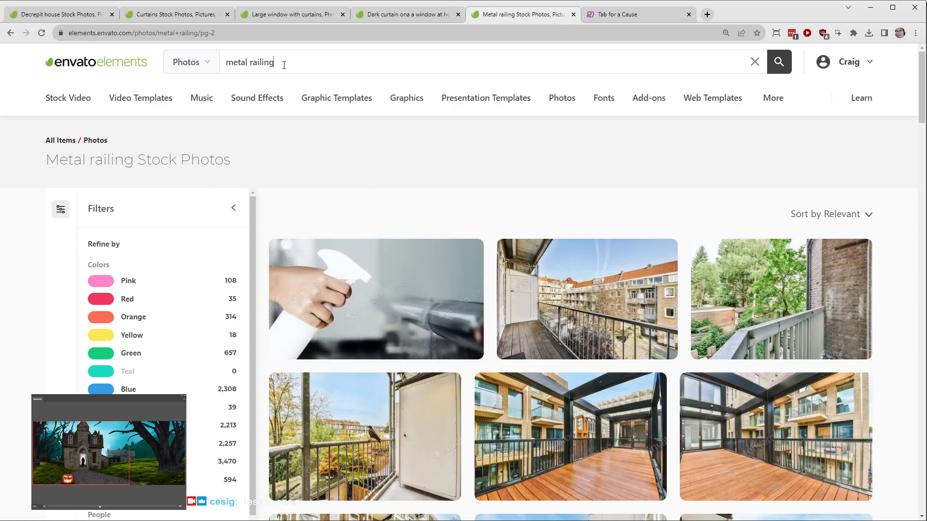
Step: Change the photo search to "old hand railing" and browse the results for a usable railing
double_click(237, 61)
text(old hand)
key(Return)
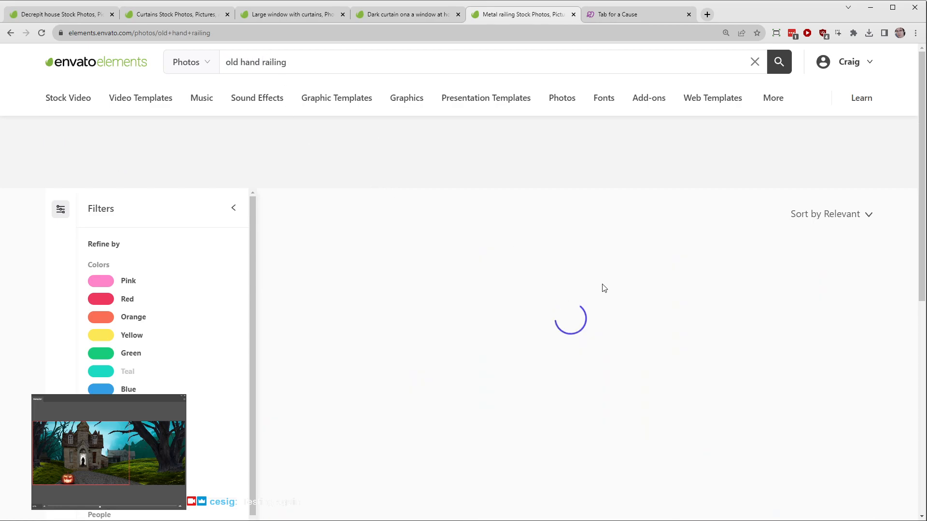
scroll(601, 369, down, 5)
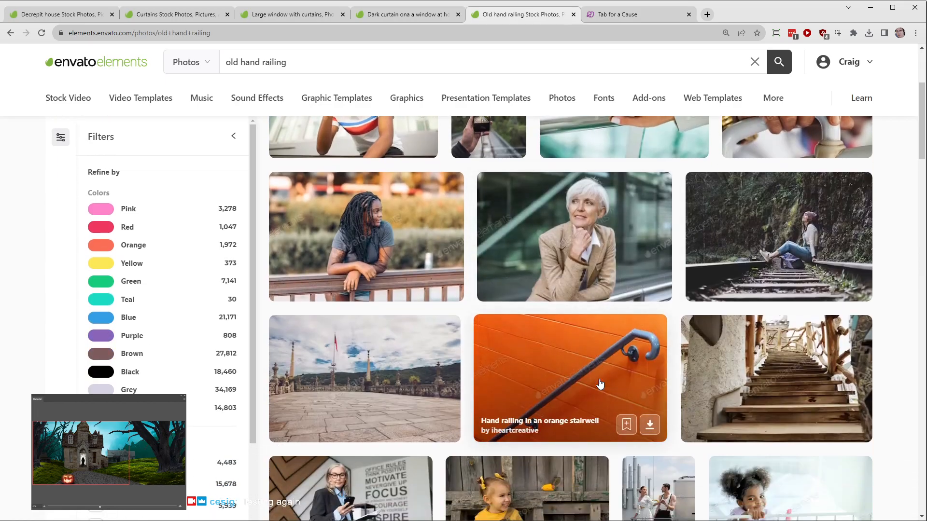
scroll(542, 371, down, 15)
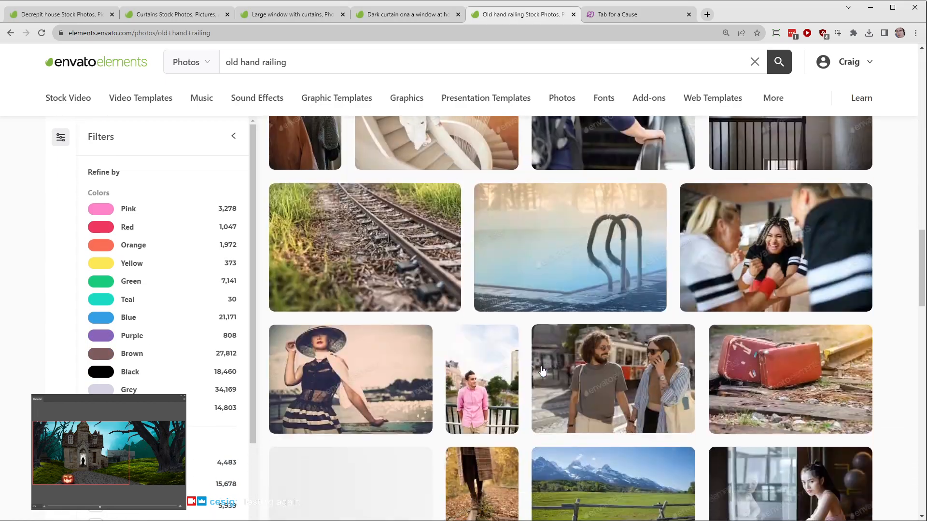
scroll(545, 371, down, 4)
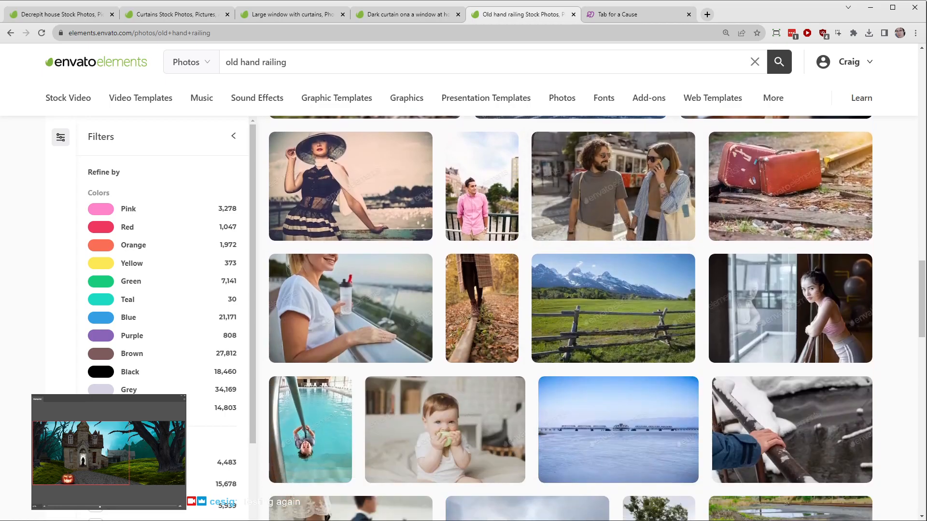
Step: Filter the "old hand railing" photo results to No People and browse the first page for a usable railing
click(96, 462)
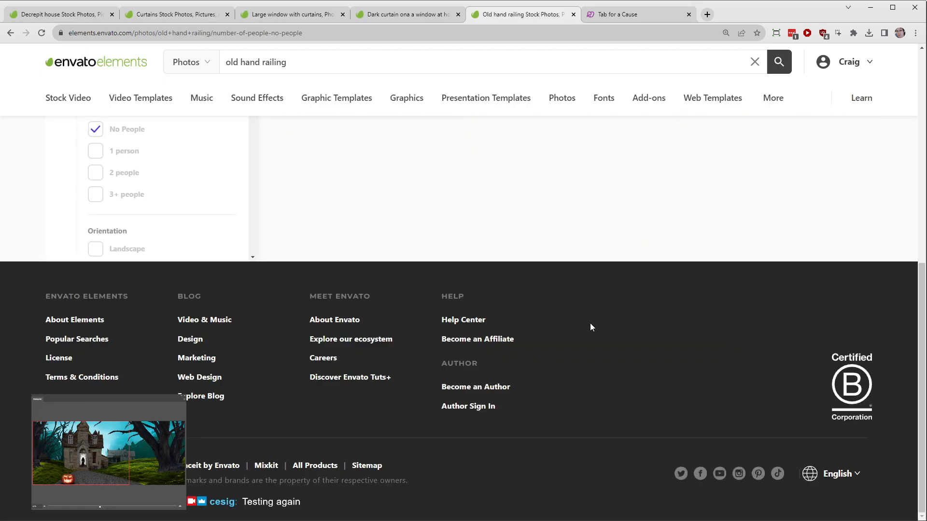
scroll(513, 284, down, 8)
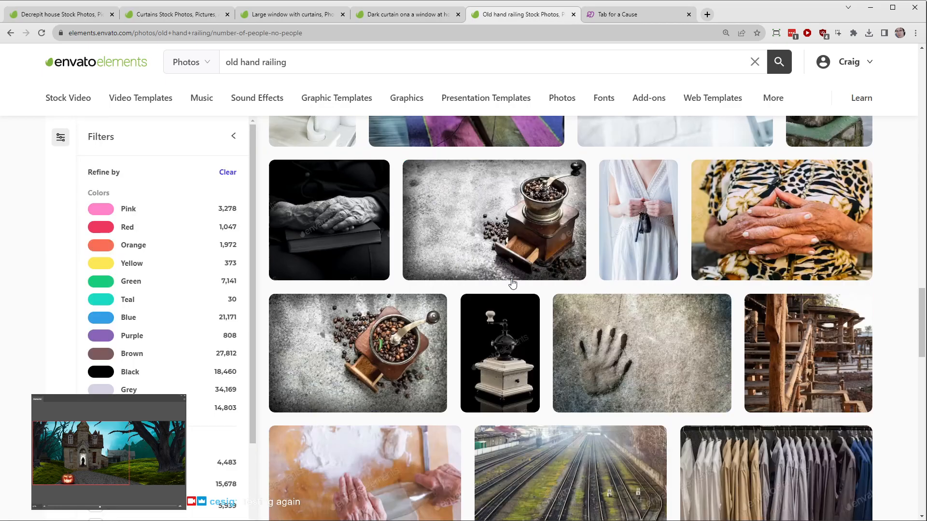
scroll(512, 284, down, 8)
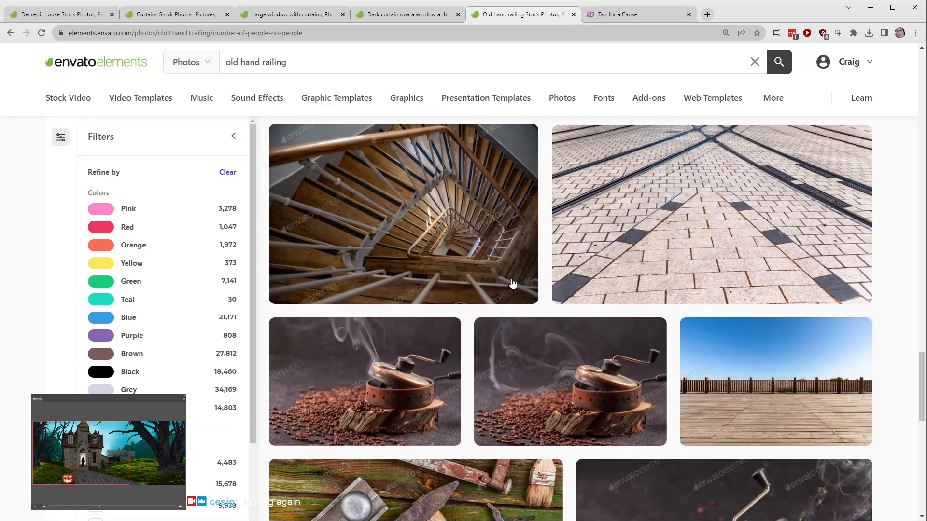
scroll(513, 283, down, 7)
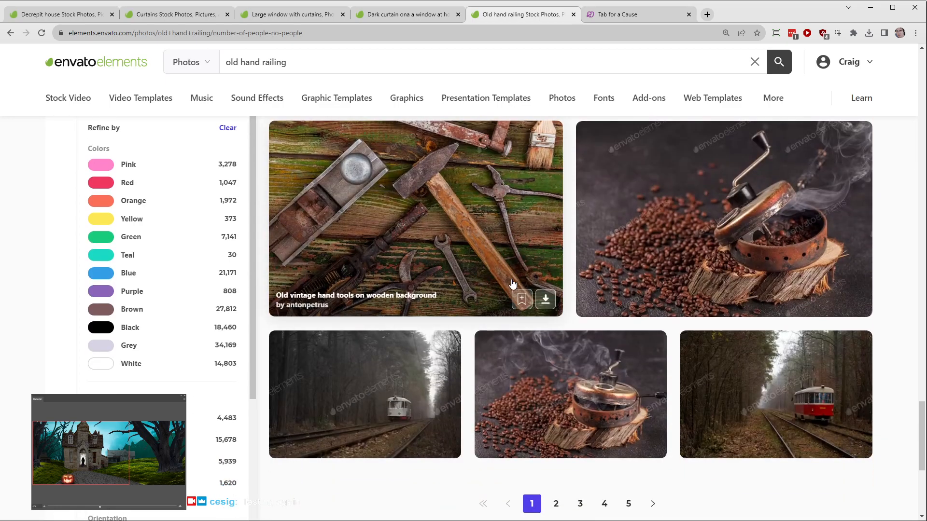
Step: Open page 2 of the people-free "old hand railing" results and look through its photos for a railing
click(557, 503)
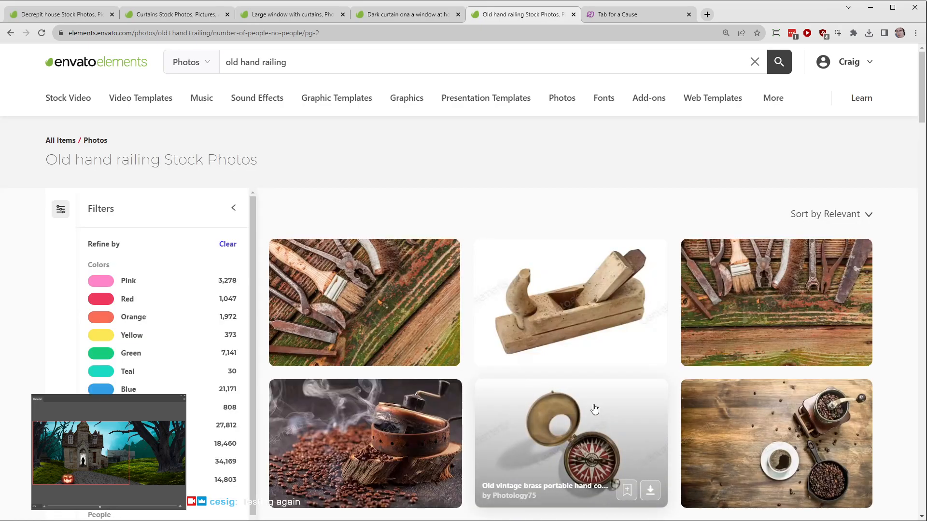
scroll(671, 359, down, 2)
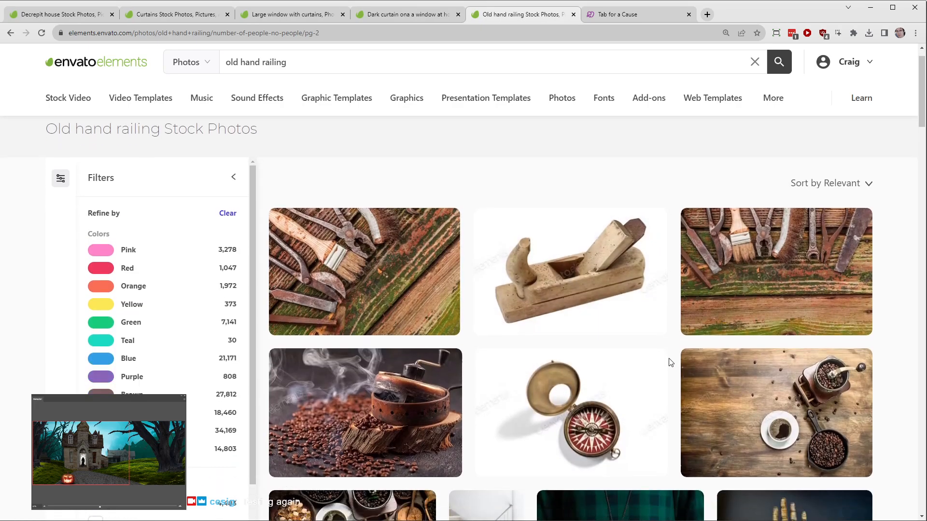
scroll(676, 356, down, 3)
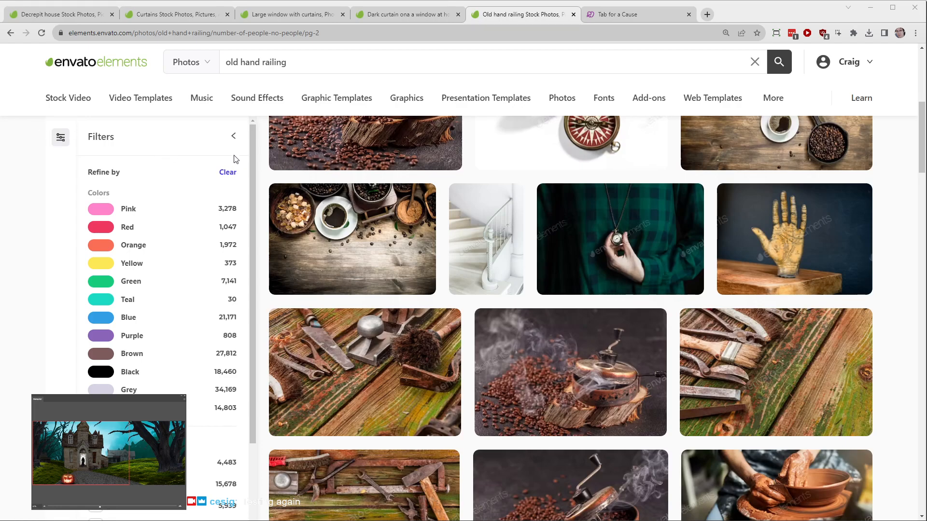
scroll(894, 405, down, 15)
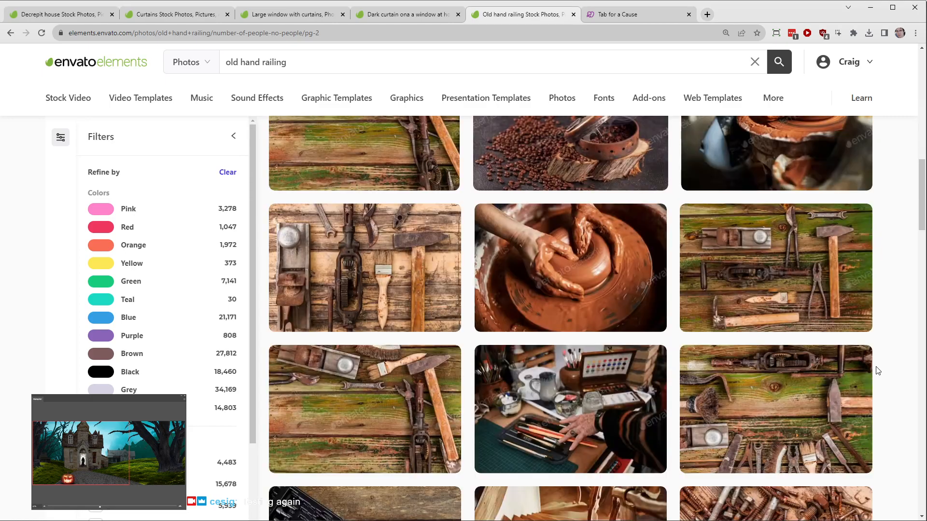
scroll(871, 360, down, 5)
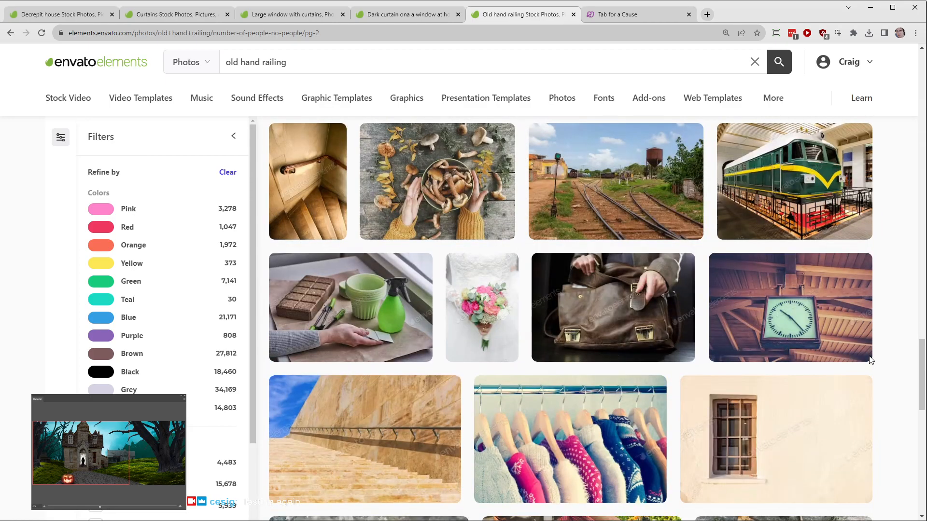
scroll(827, 345, down, 5)
scroll(790, 331, down, 5)
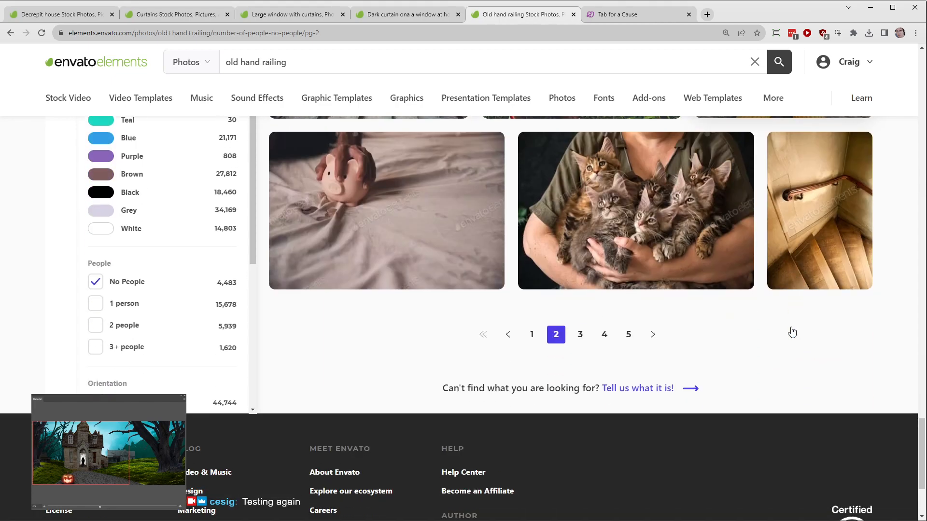
scroll(791, 329, up, 2)
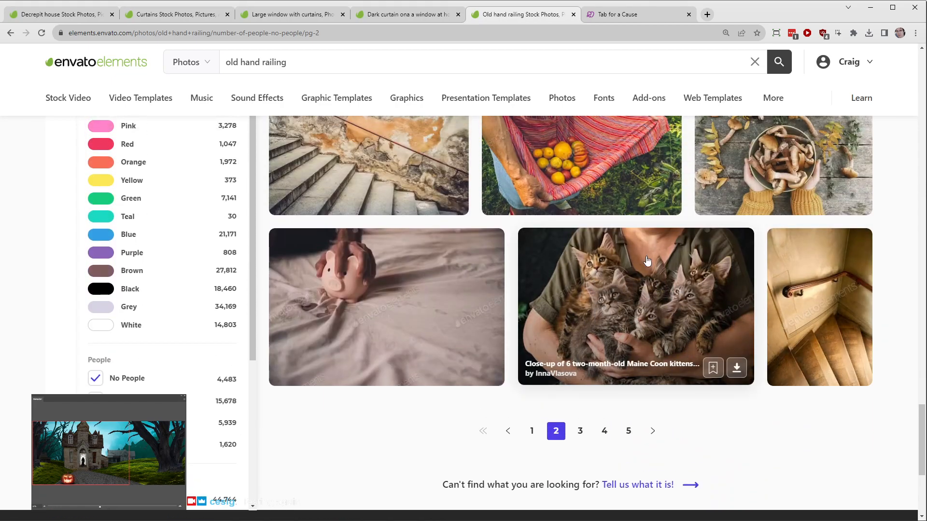
Step: Go to page 3 of the "old hand railing" results and check its photos for a suitable railing
click(576, 441)
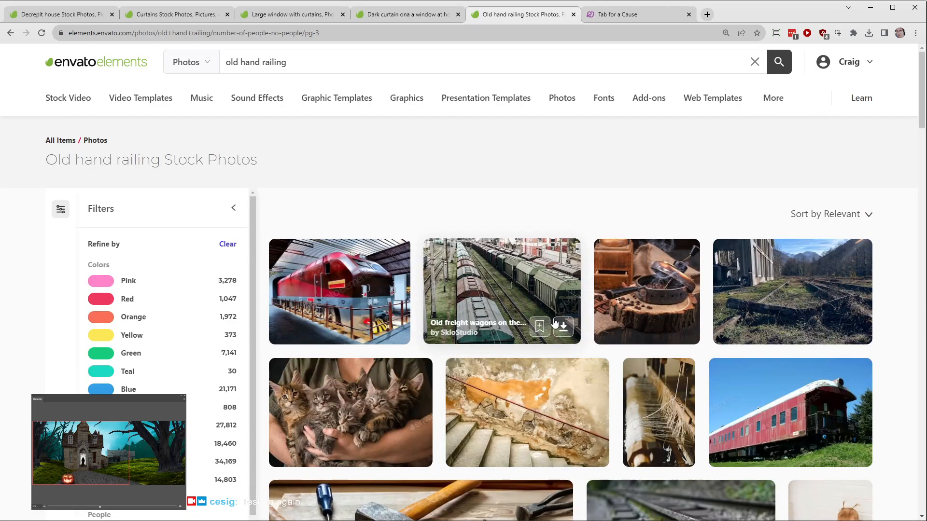
scroll(546, 324, down, 5)
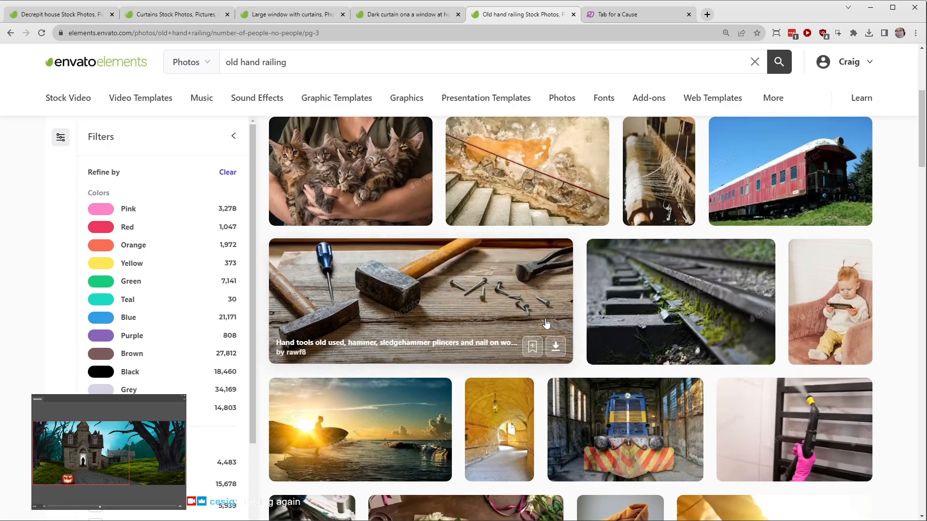
scroll(545, 323, up, 5)
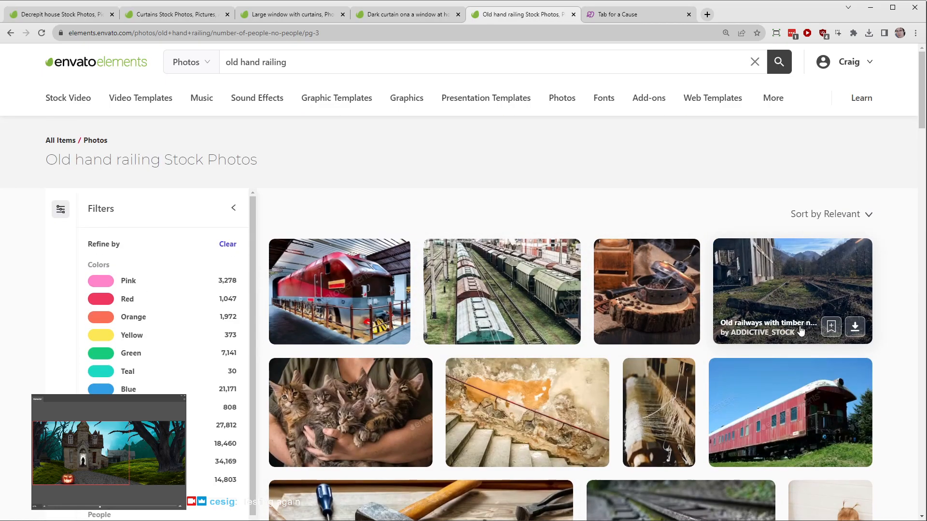
scroll(792, 296, down, 5)
scroll(676, 296, down, 15)
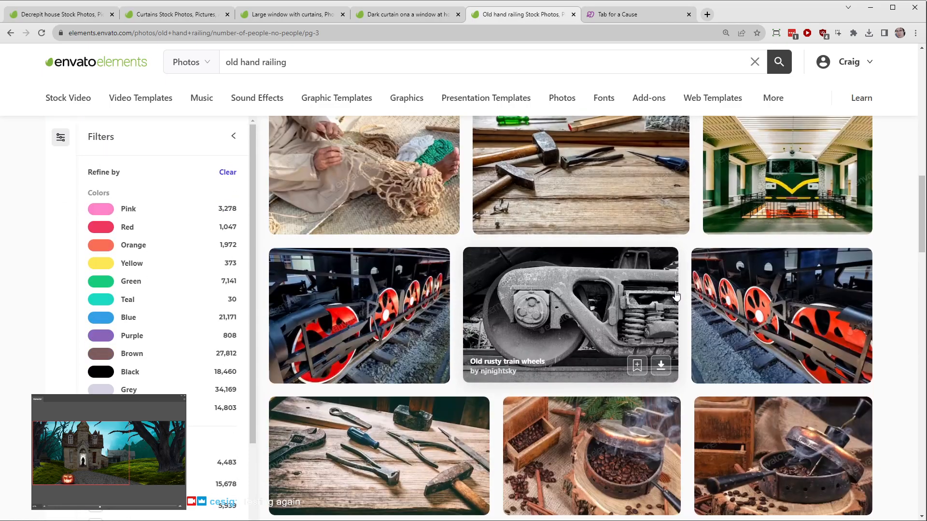
scroll(676, 295, down, 12)
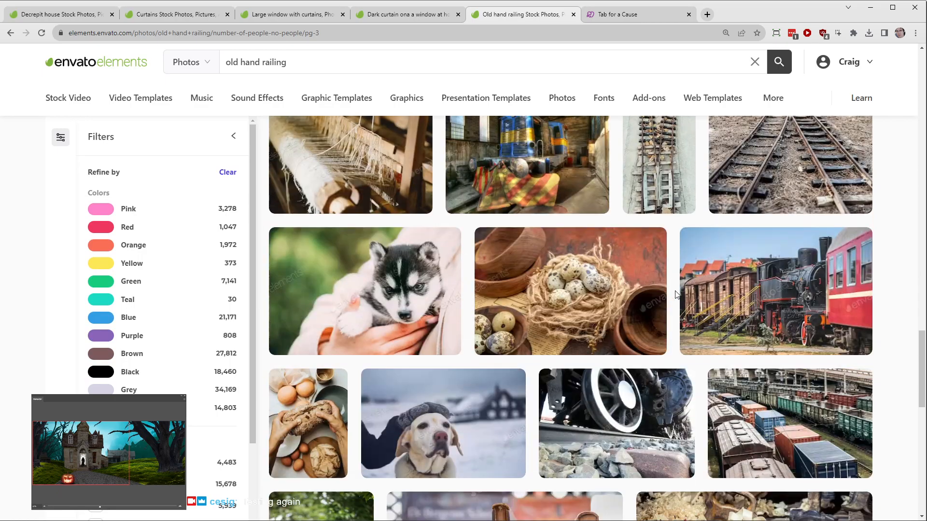
scroll(675, 291, down, 7)
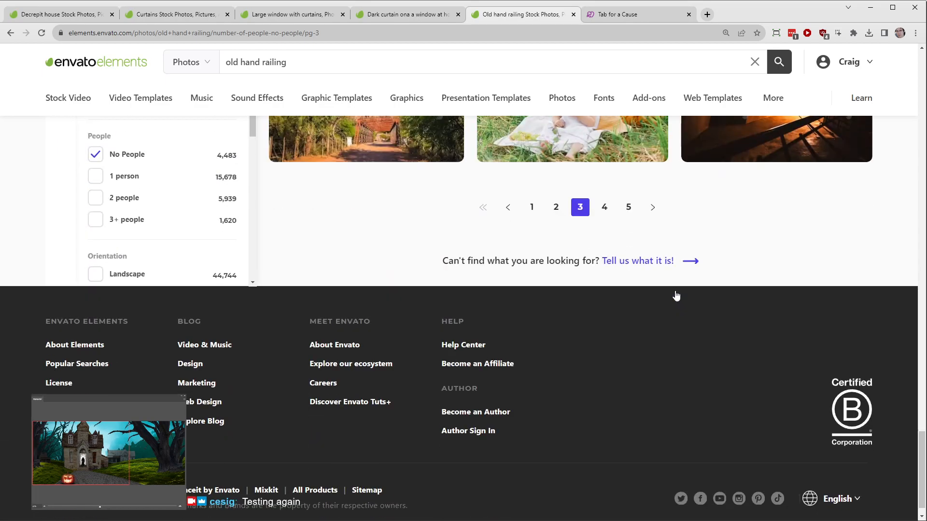
Step: Open page 4 of the "old hand railing" results and scan its first rows of photos
click(605, 208)
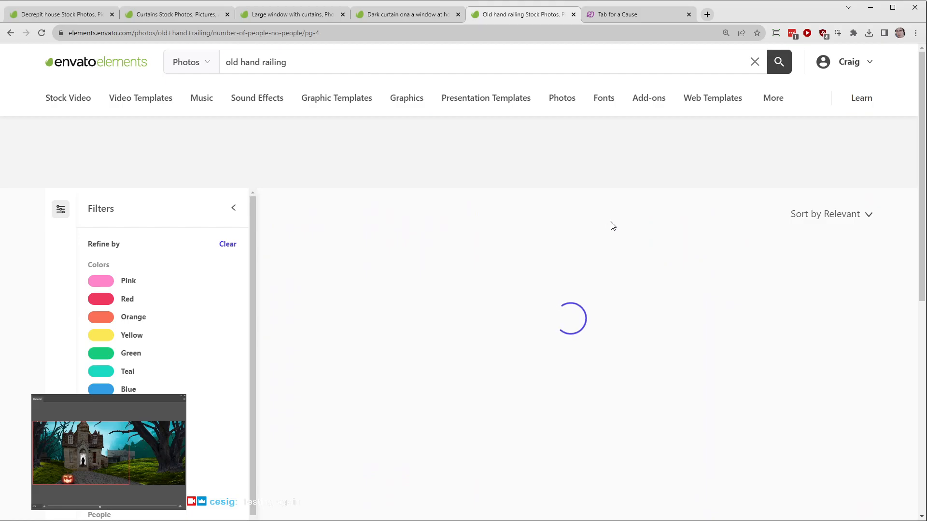
scroll(903, 389, down, 2)
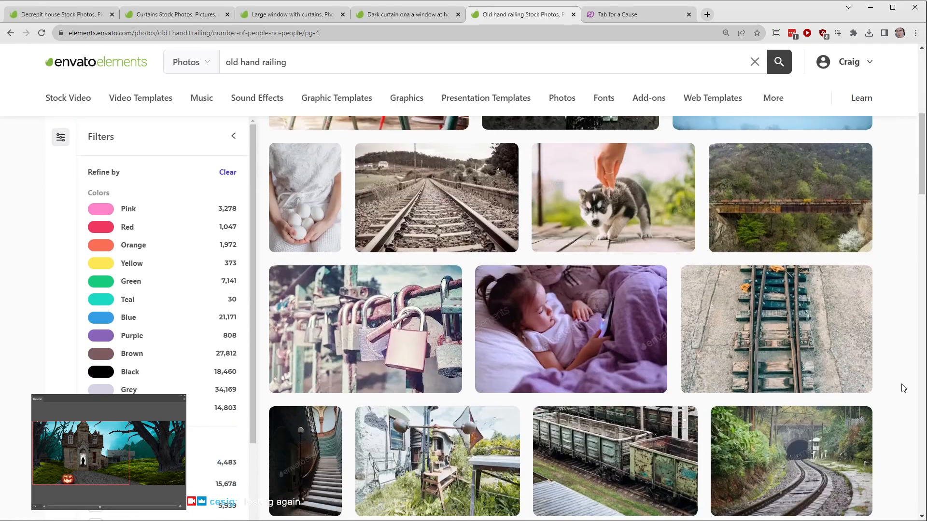
scroll(903, 388, down, 5)
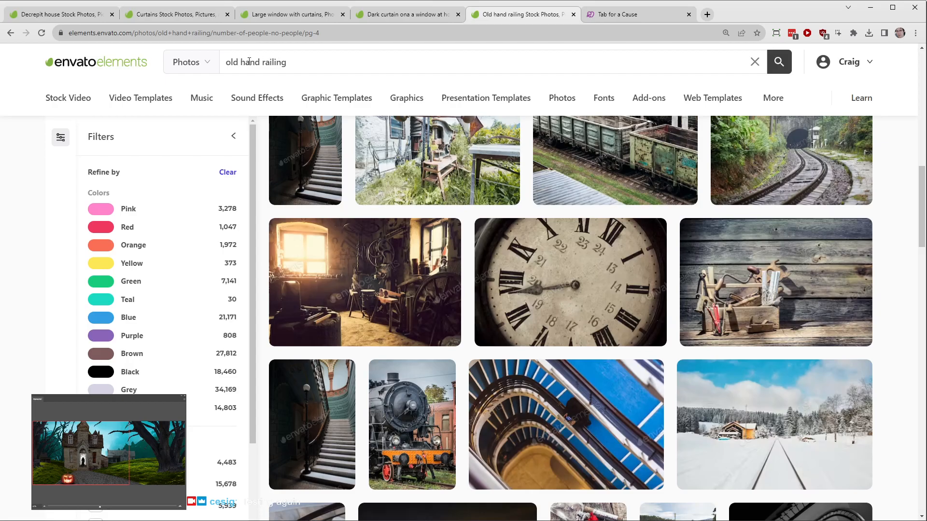
Step: Change the photo search to "handrail" and browse the results for a railing that suits the roof
drag(264, 62, 179, 57)
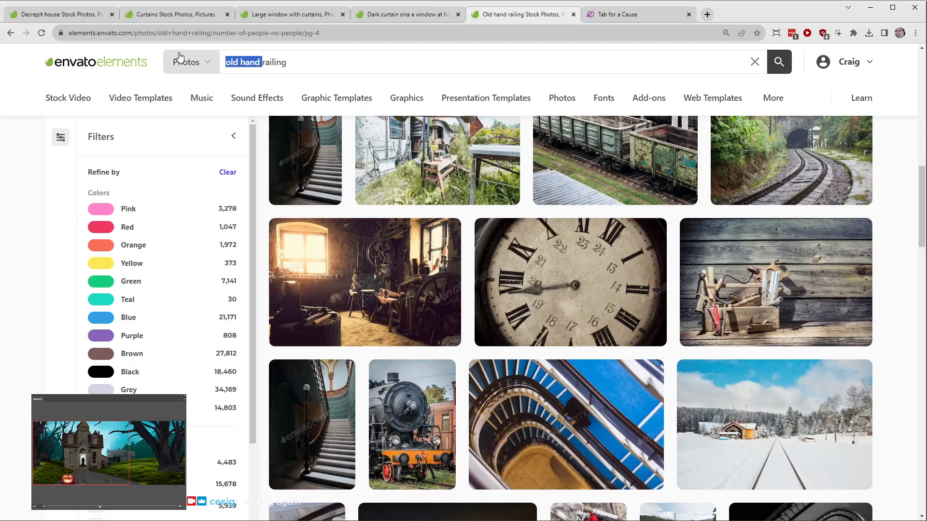
text(hand)
key(BackSpace)
key(BackSpace)
key(BackSpace)
key(Return)
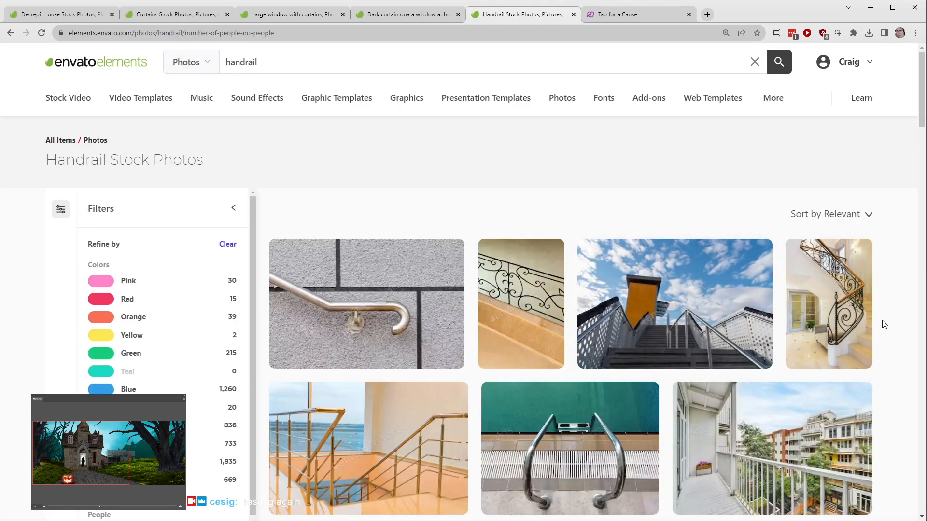
scroll(858, 294, down, 8)
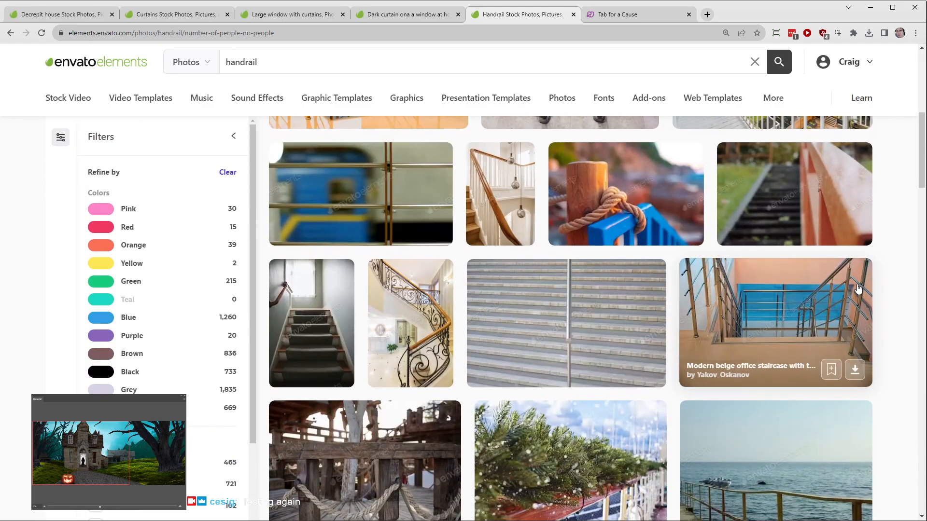
scroll(858, 289, down, 15)
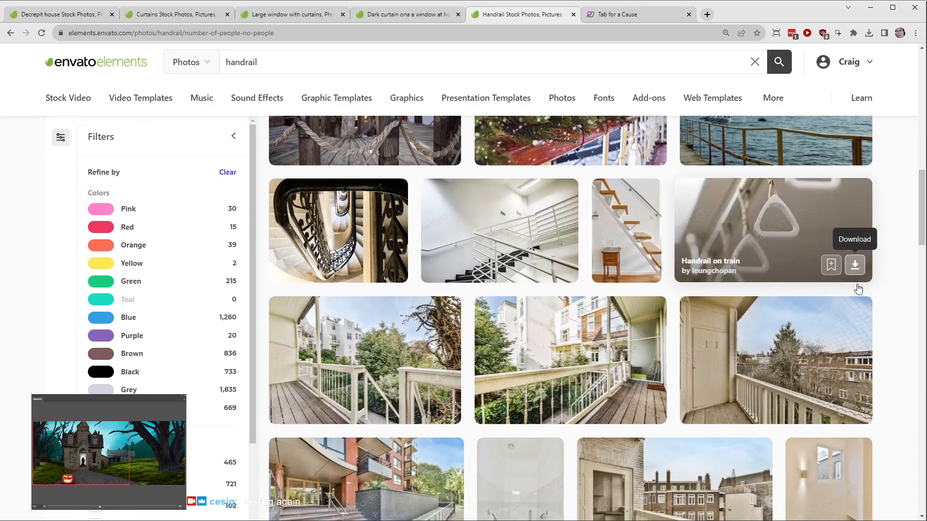
scroll(858, 288, down, 3)
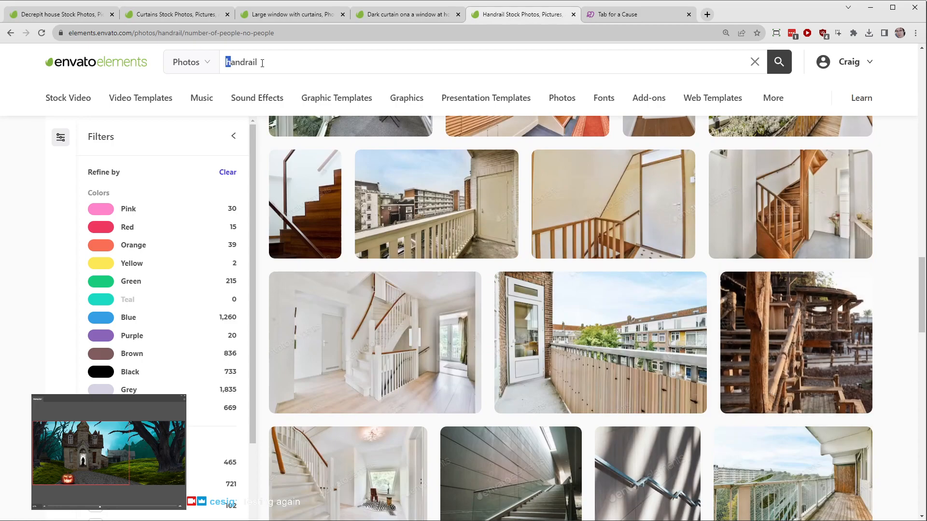
Step: Refine the photo search to "metal handrail" and browse the results for an ornamental railing
text(metal)
key(Return)
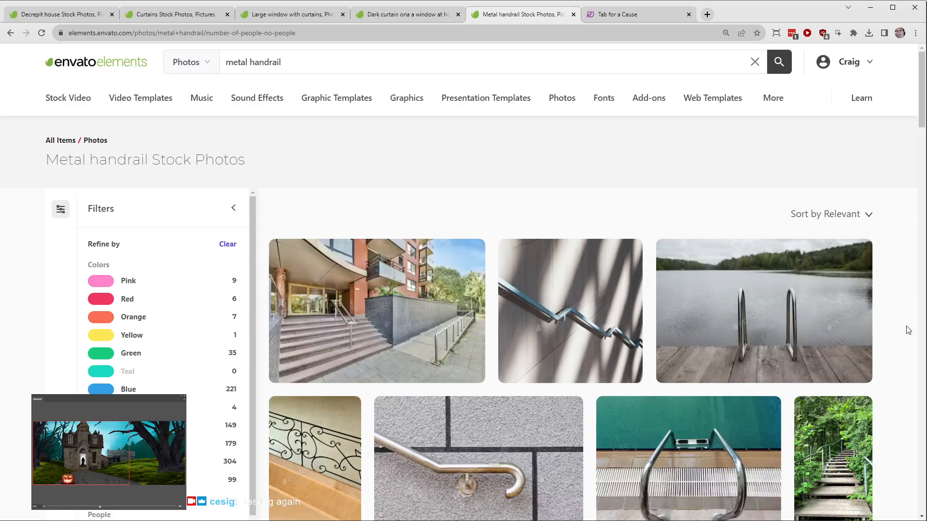
scroll(908, 330, down, 5)
scroll(908, 331, down, 5)
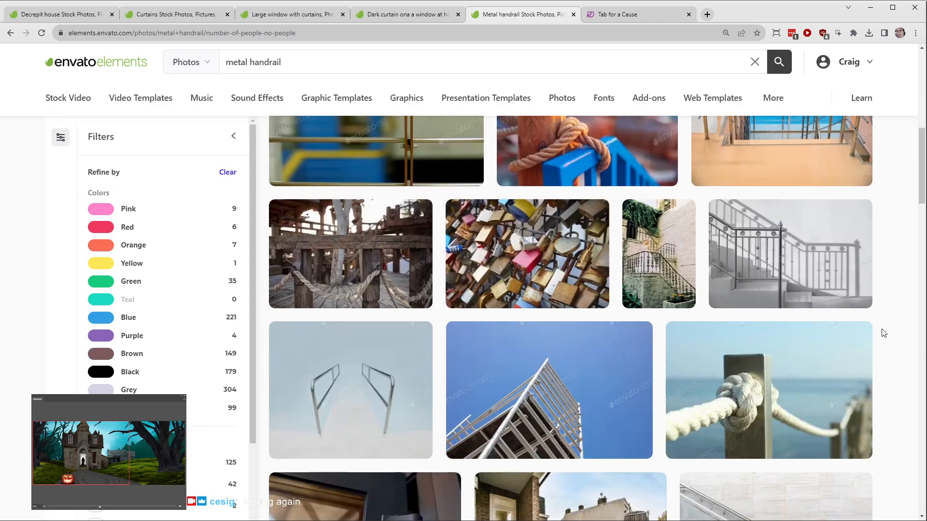
Step: Download the stainless steel vintage outdoor staircase handrail photo from its own tab and close the spare Tab for a Cause tab
middle_click(760, 233)
click(642, 13)
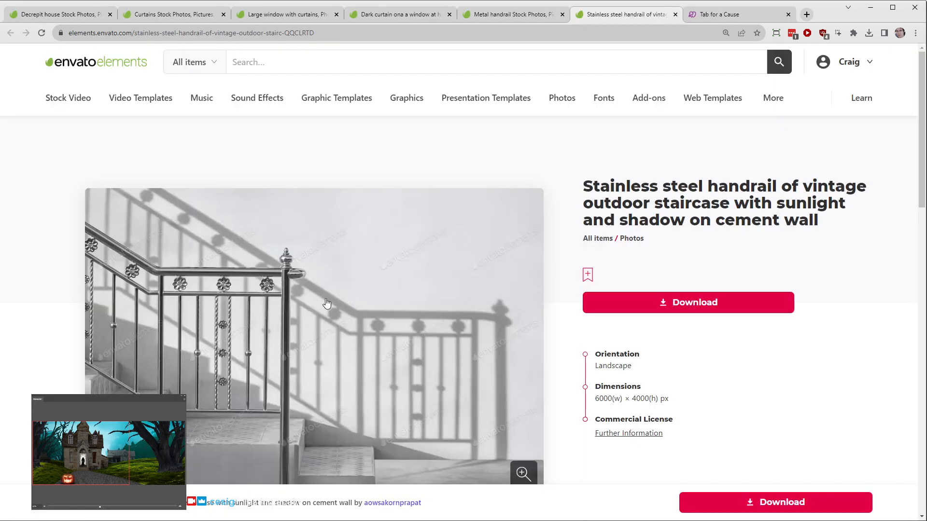
click(735, 310)
click(351, 273)
click(378, 404)
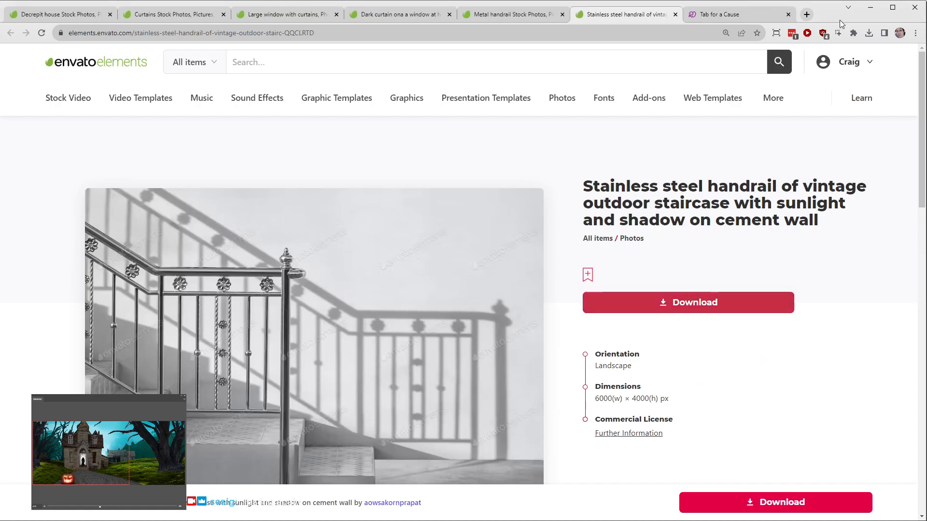
click(789, 16)
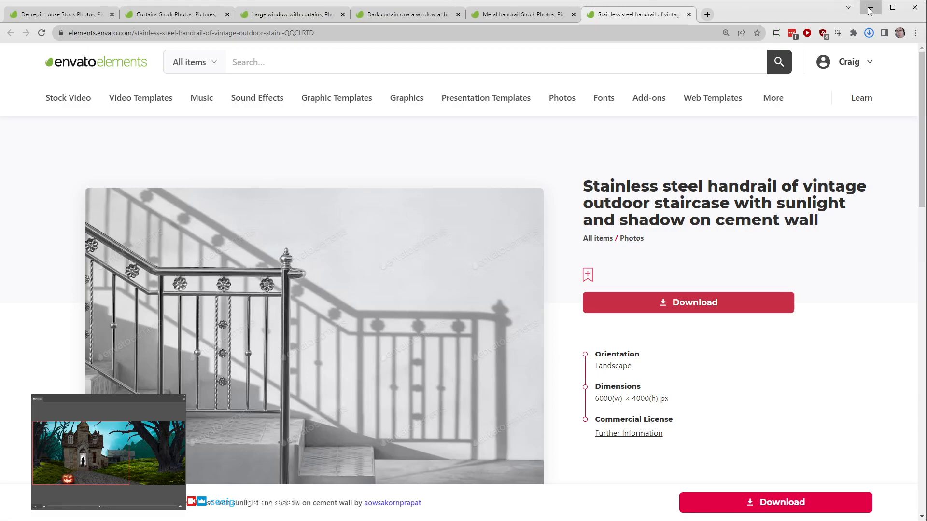
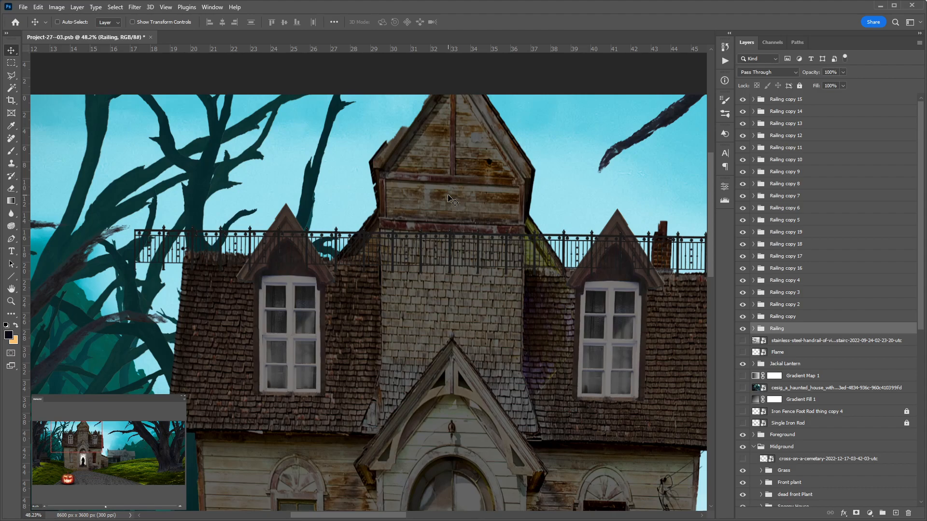
drag(492, 269, 452, 230)
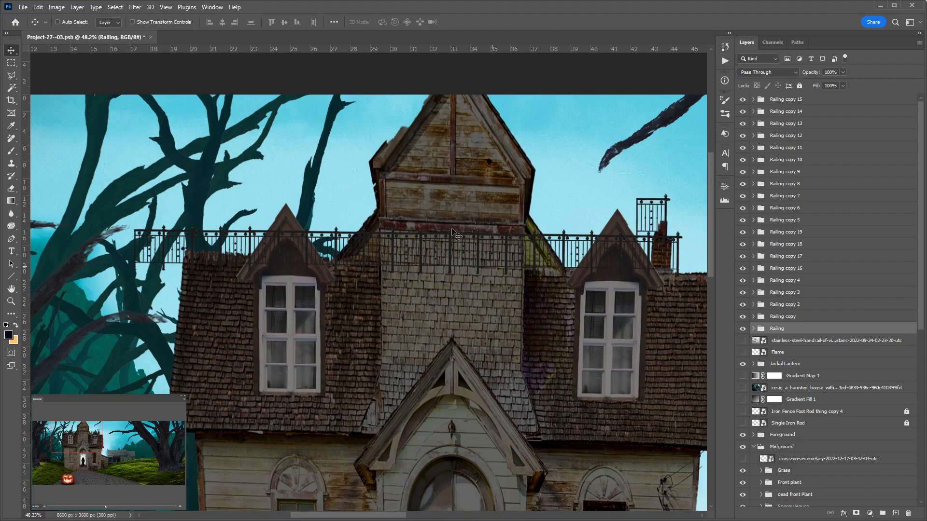
drag(583, 311, 482, 230)
scroll(437, 278, down, 4)
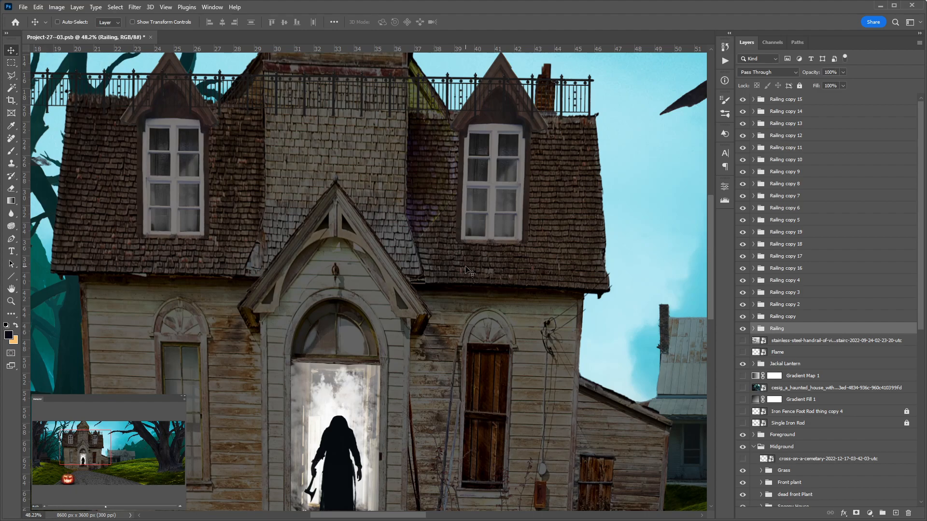
drag(408, 358, 406, 283)
drag(564, 358, 410, 414)
drag(500, 401, 598, 425)
drag(474, 365, 614, 433)
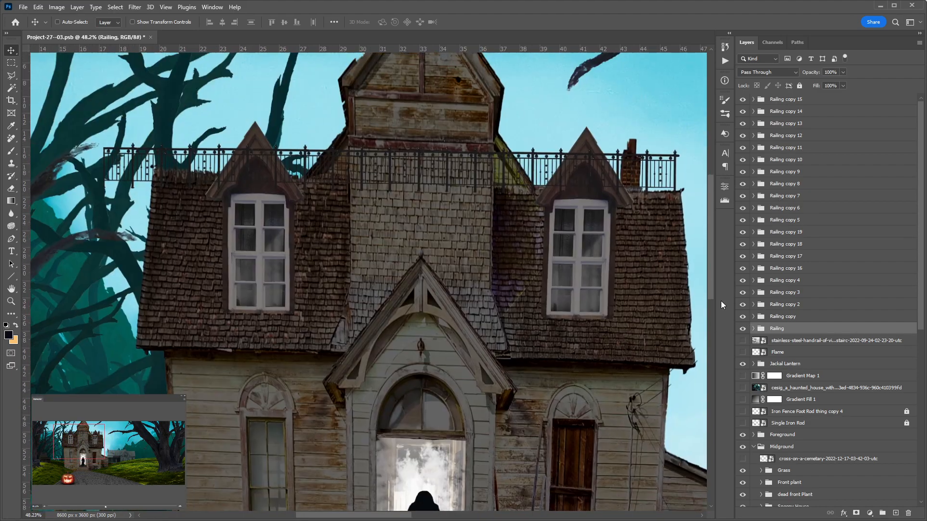
Step: Delete the two leftmost railing pieces overhanging the roof's left edge, Railing copy 19 and Railing copy 18
ctrl+click(122, 151)
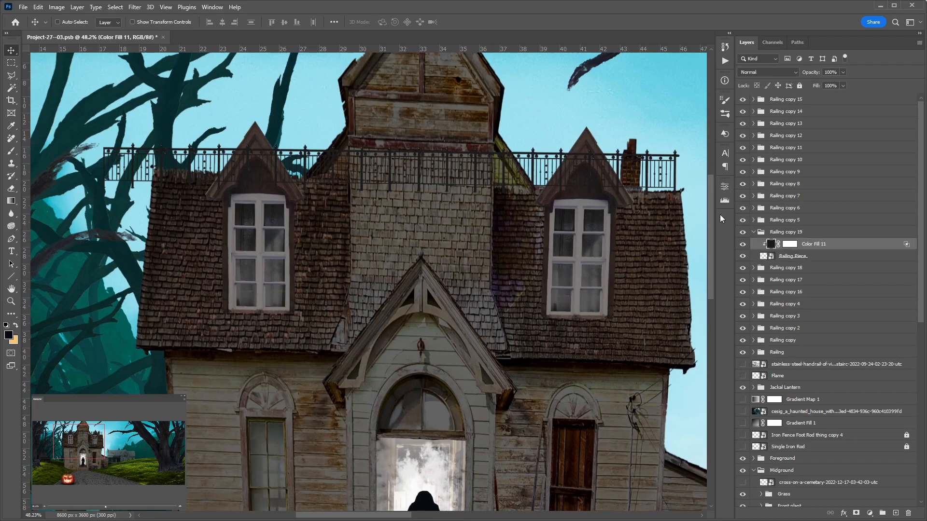
click(743, 232)
click(754, 233)
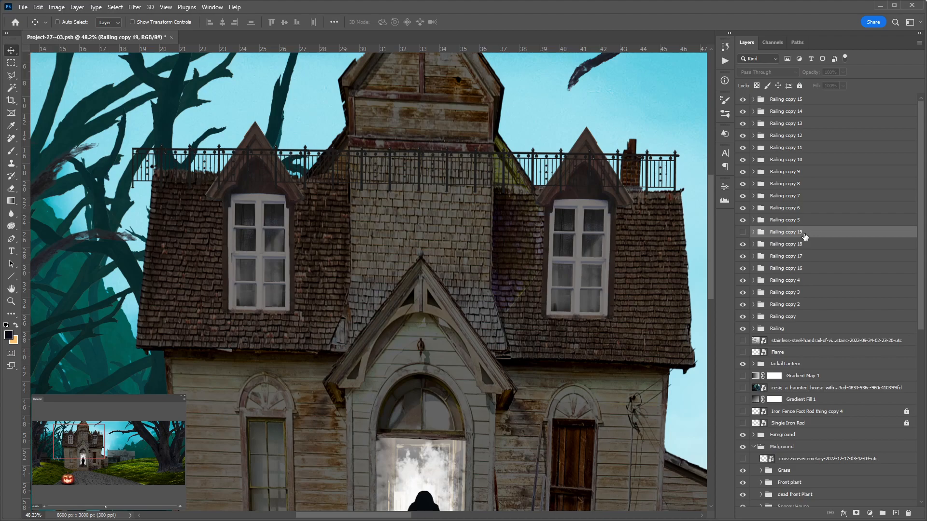
key(Delete)
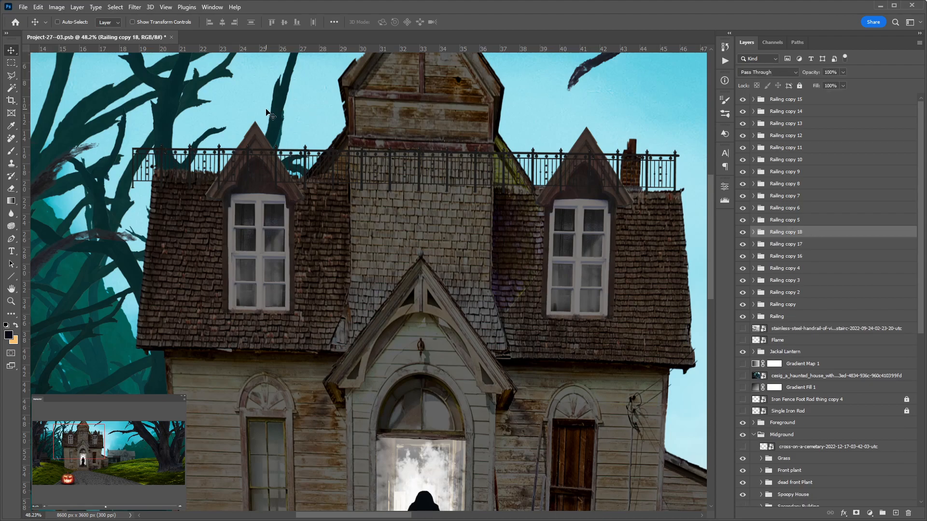
ctrl+click(145, 150)
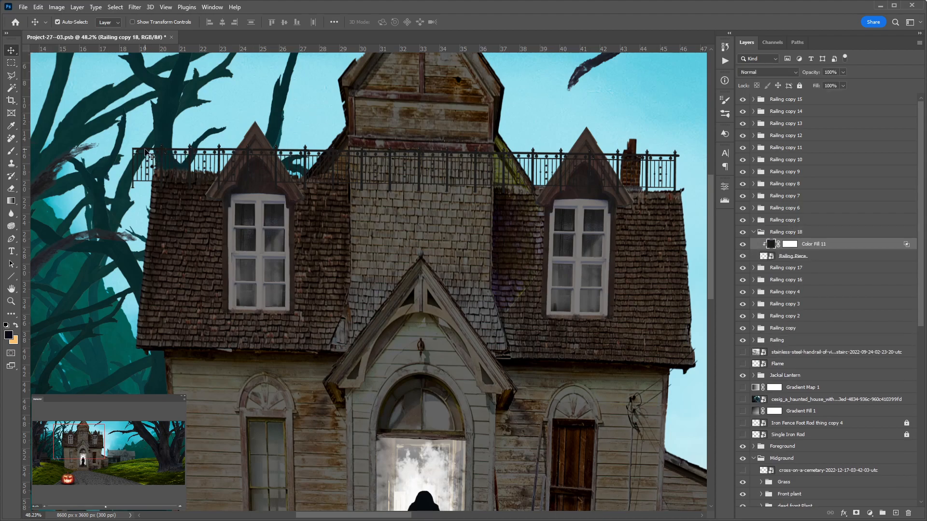
click(808, 235)
key(Delete)
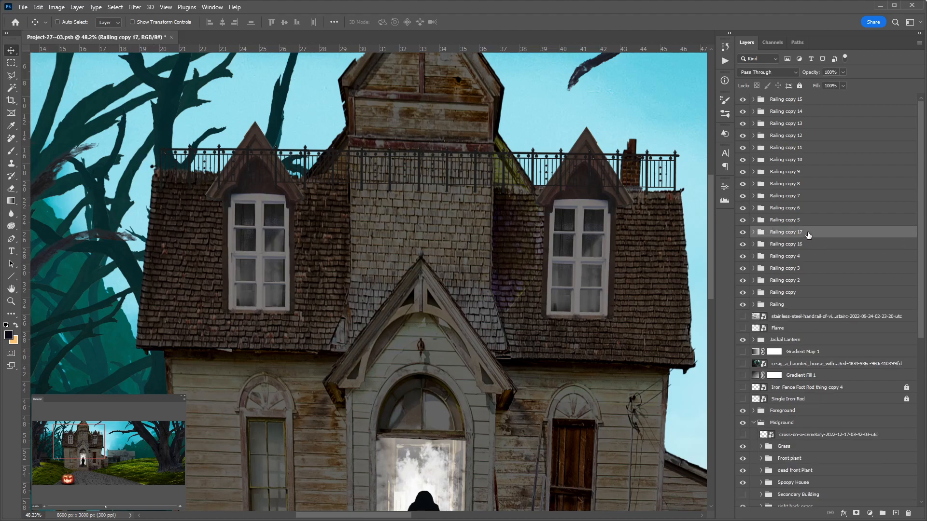
Step: Select the Color Fill 11 layers of the seven railing pieces on the roof's left half, Railing copy 11 through 17
ctrl+click(183, 152)
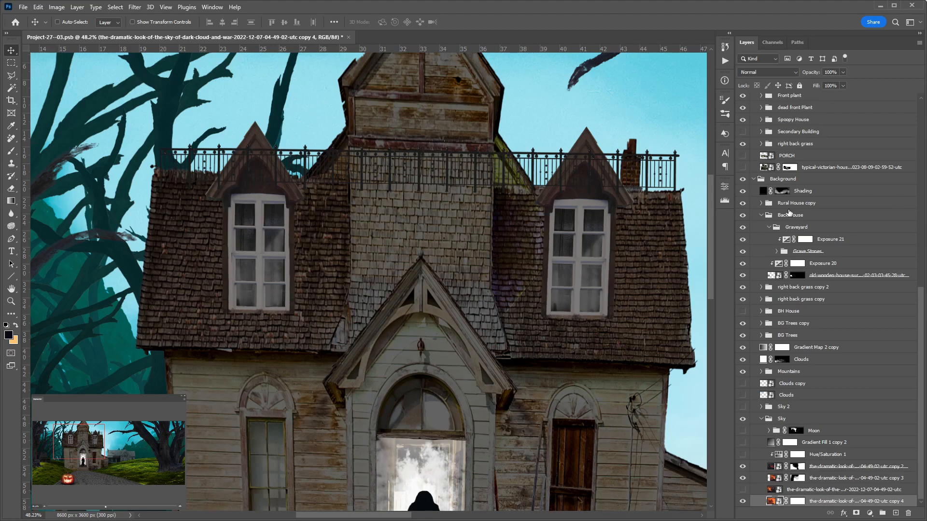
scroll(176, 159, up, 1)
scroll(164, 159, up, 6)
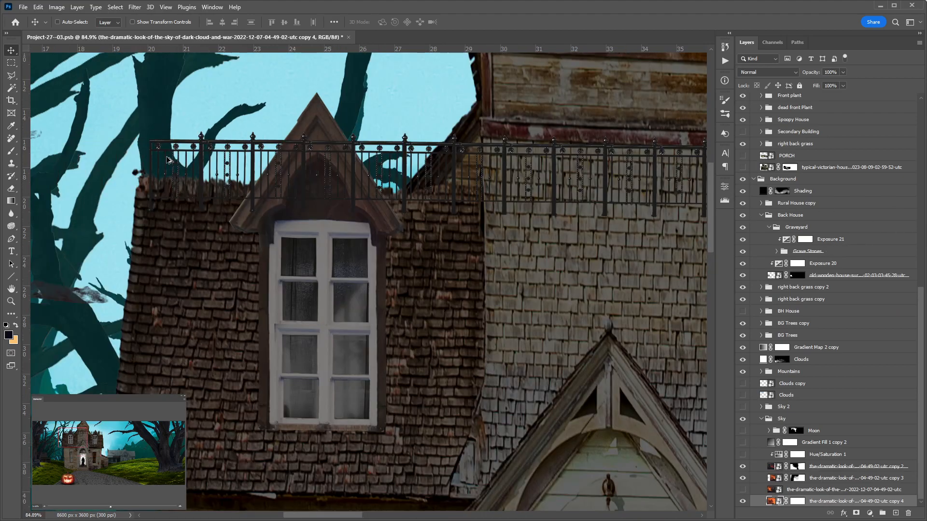
ctrl+click(151, 160)
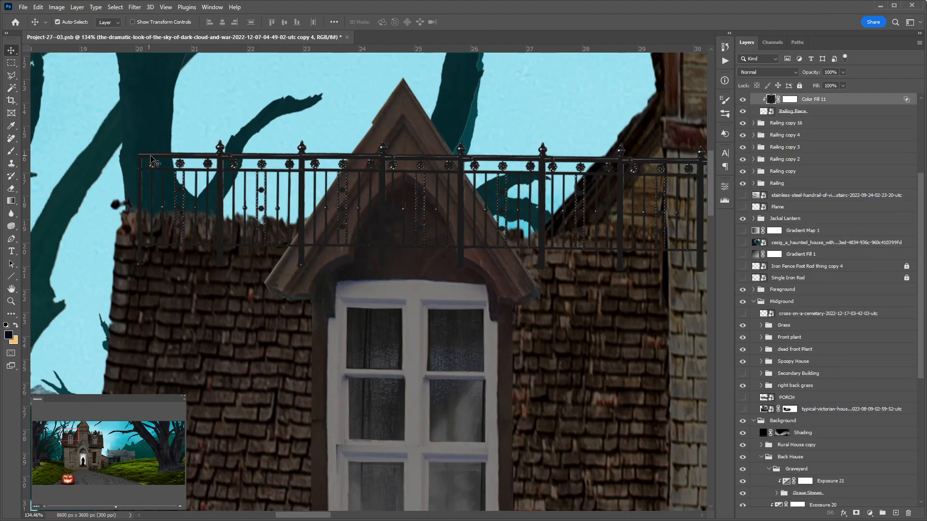
ctrl+shift+click(263, 159)
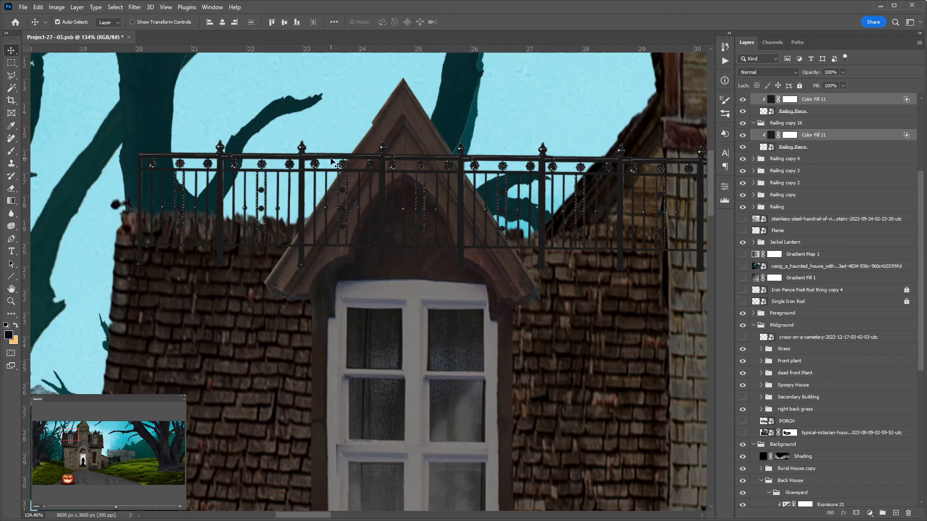
ctrl+shift+click(334, 159)
ctrl+shift+click(443, 159)
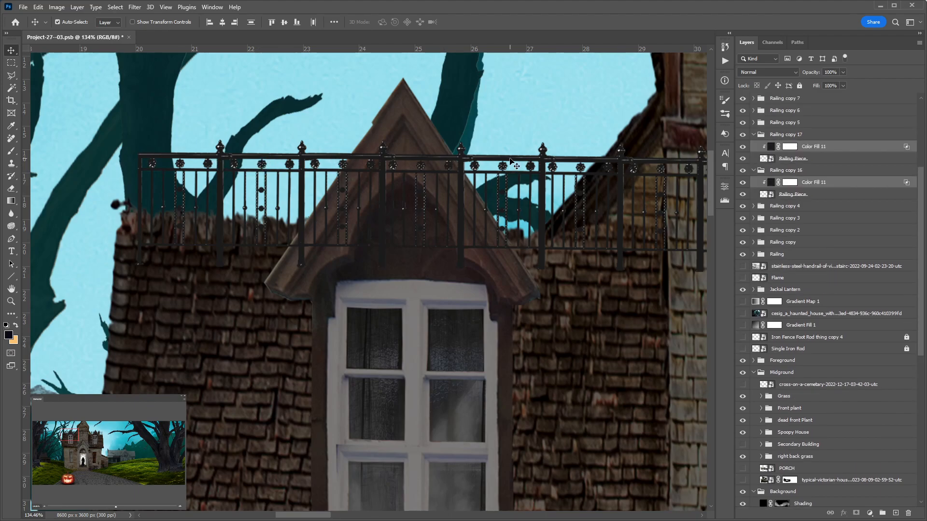
ctrl+shift+click(510, 159)
ctrl+shift+click(602, 160)
ctrl+shift+click(662, 169)
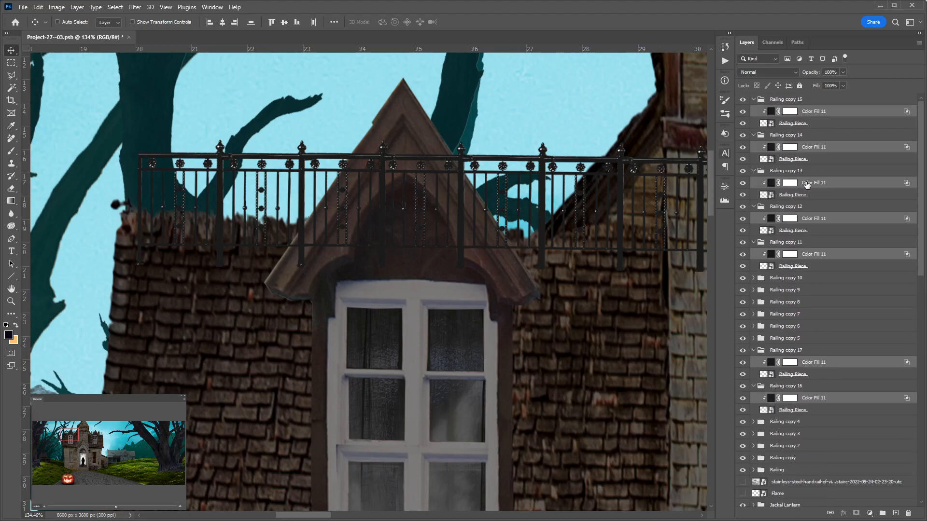
Step: Collapse the seven selected pieces' folders so the whole folders are selected, and group them inside two nested groups
click(754, 99)
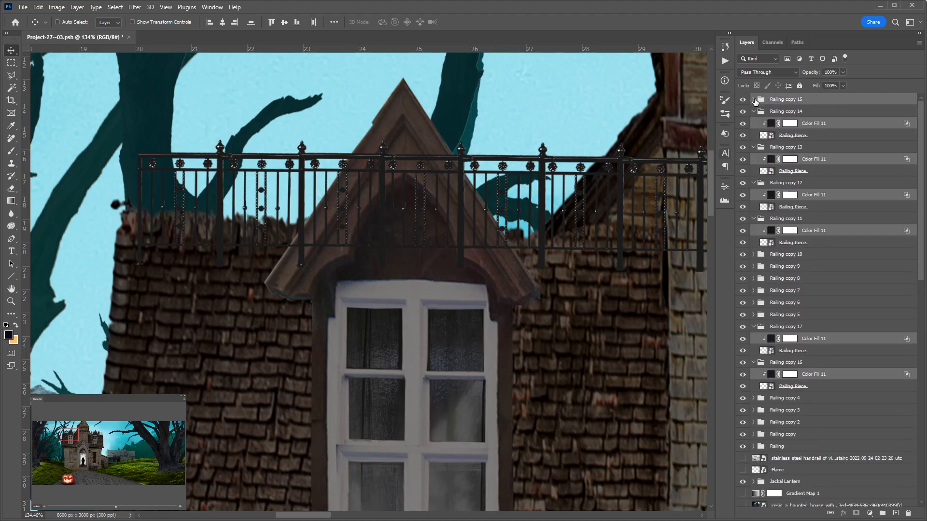
click(753, 112)
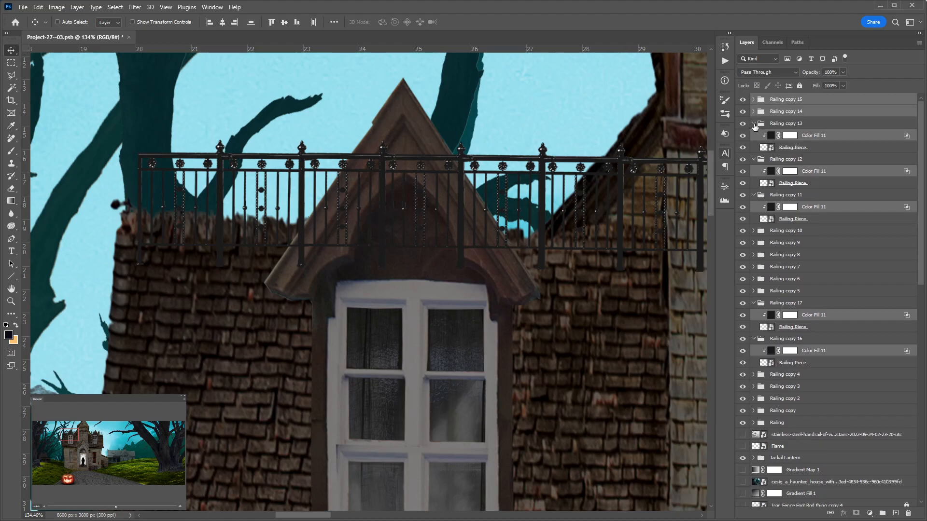
click(754, 123)
click(754, 136)
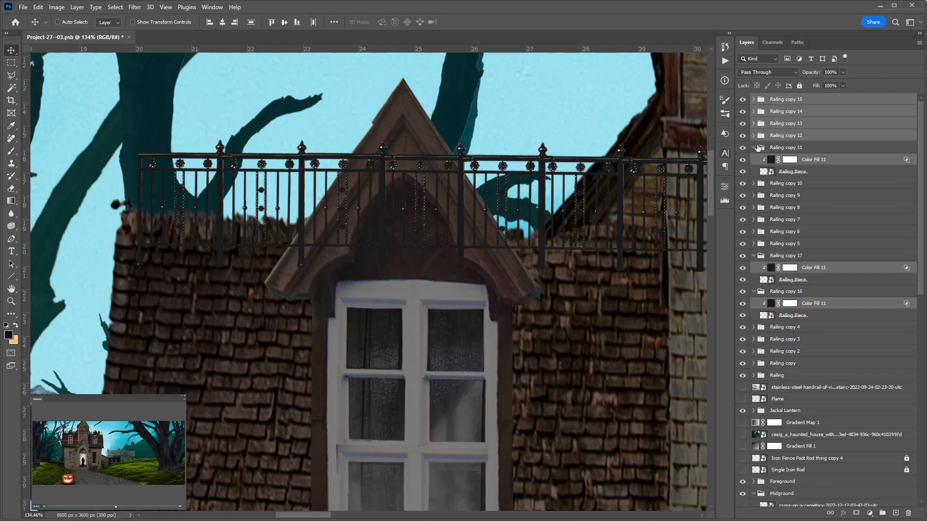
click(754, 148)
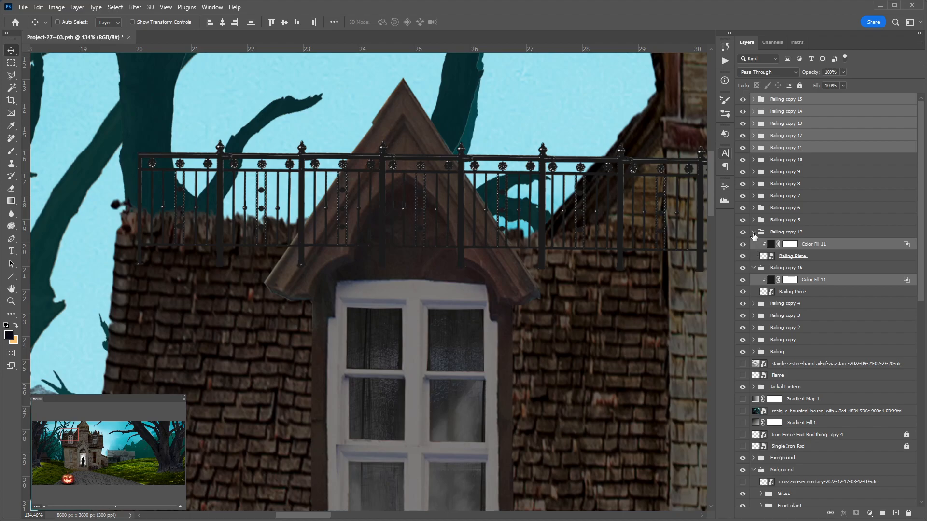
click(754, 232)
click(753, 244)
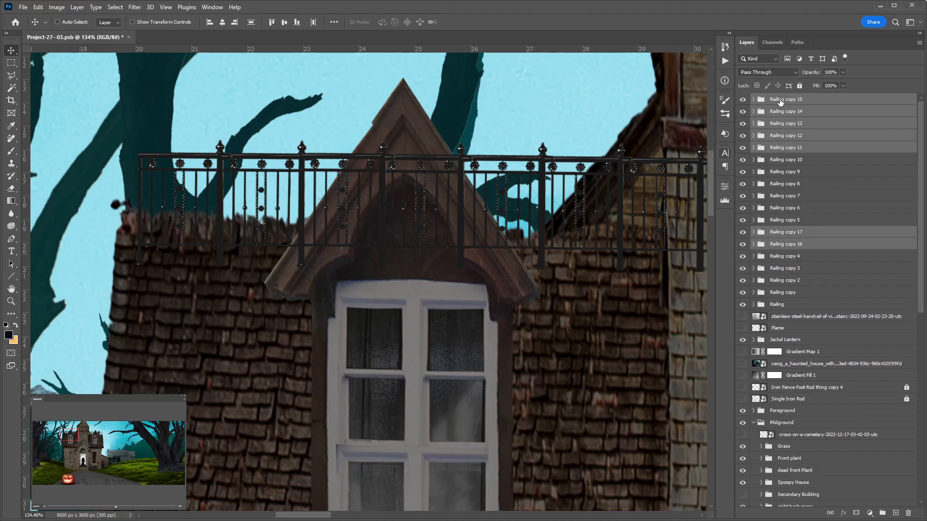
key(ctrl+g)
key(ctrl+g)
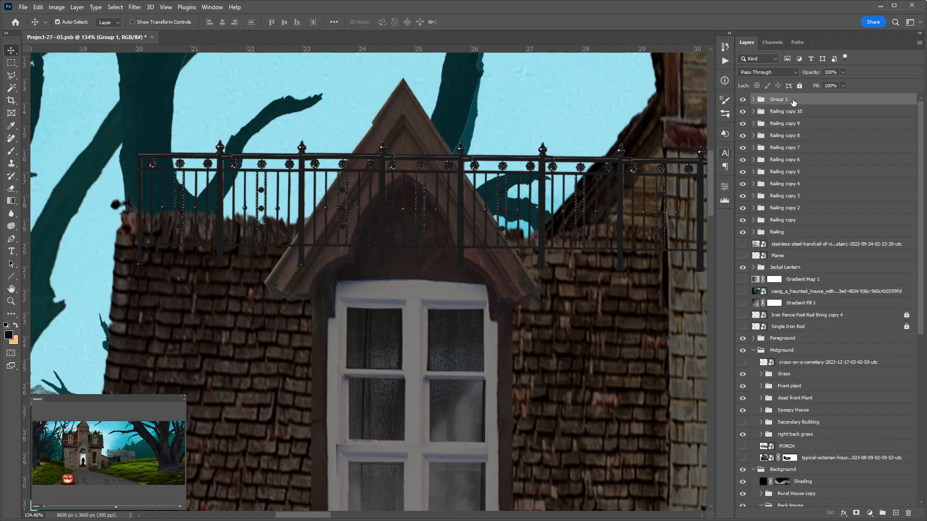
key(z)
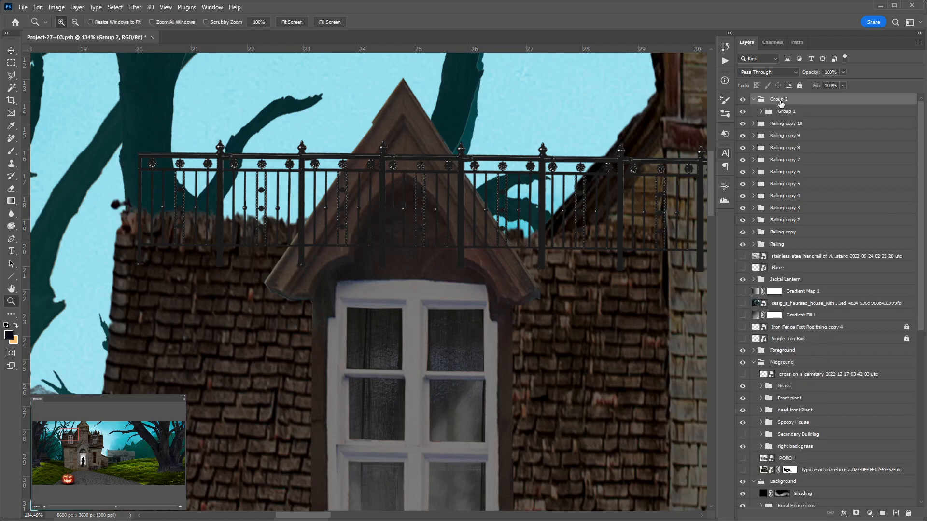
key(v)
Step: Rename the inner group holding the seven left-hand railing pieces "Railing LEft"
double_click(779, 99)
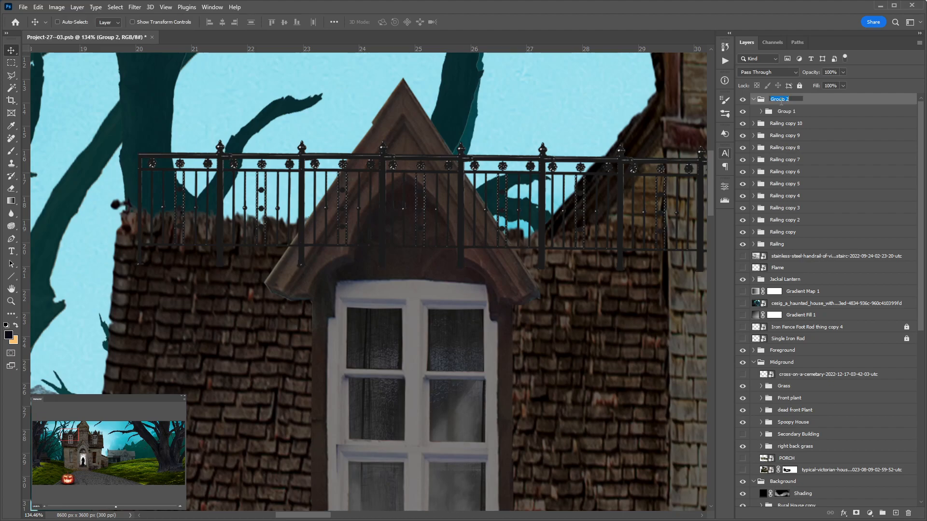
key(Return)
click(761, 111)
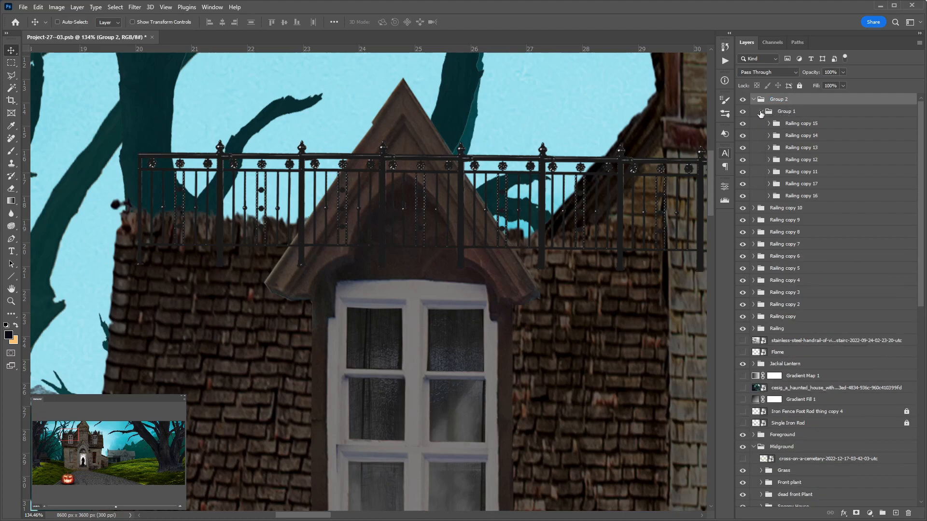
click(761, 111)
double_click(786, 111)
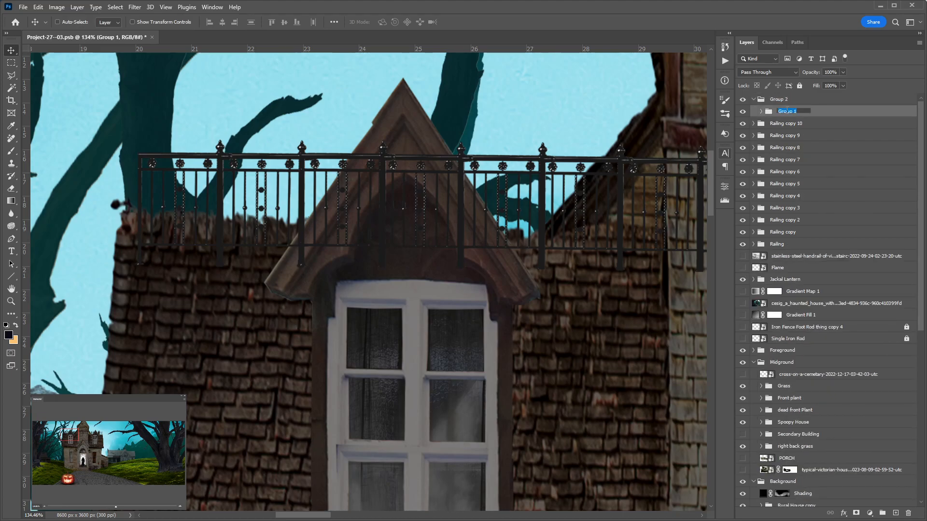
text(Railing LEft)
key(Return)
Step: Group the remaining railing pieces, from Railing copy 10 down to Railing, and name the group "Railing Right"
click(787, 127)
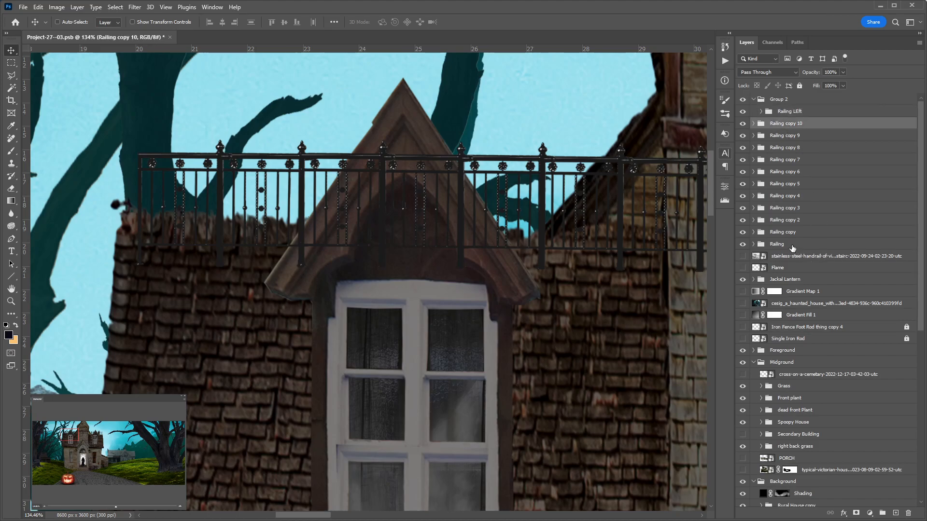
shift+click(792, 244)
key(ctrl+g)
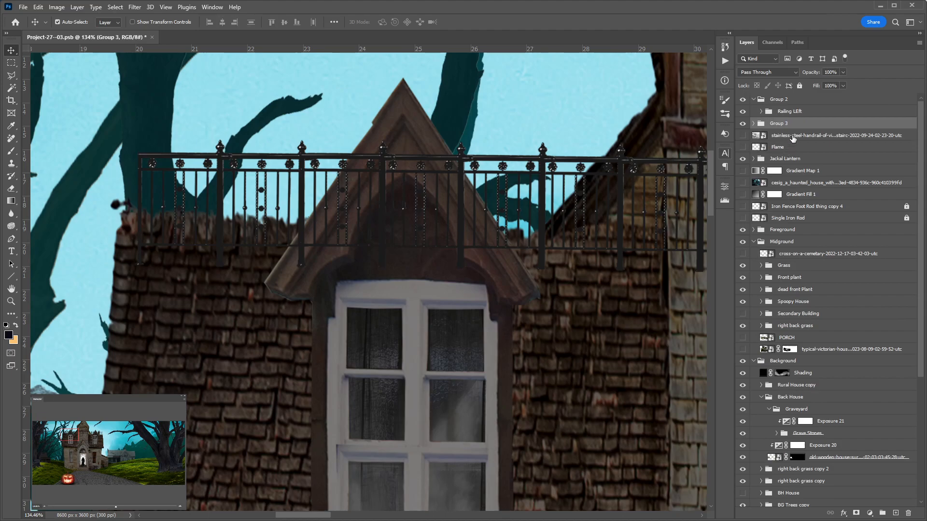
double_click(782, 123)
text(Railing Right)
key(Return)
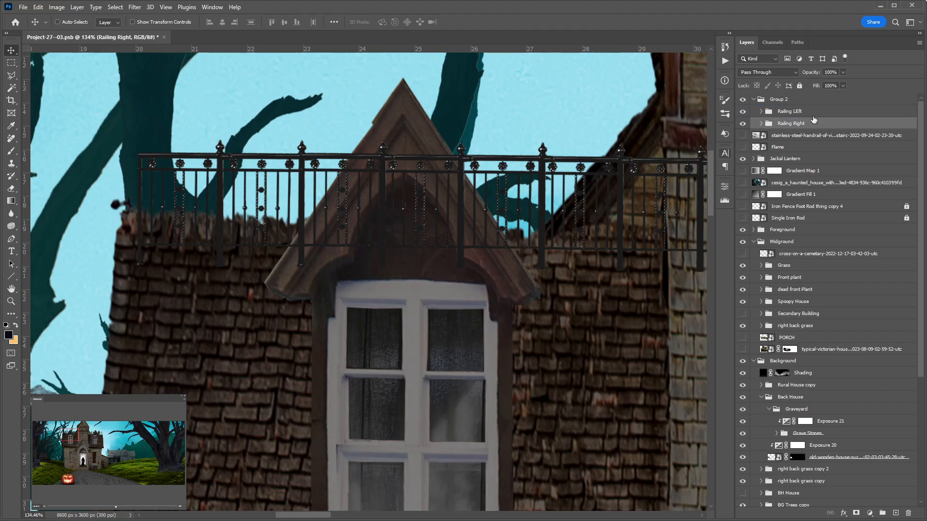
Step: Move the Railing LEft group slightly up and outward, and rotate it 1.87° to suit the left side of the roof
scroll(467, 174, down, 3)
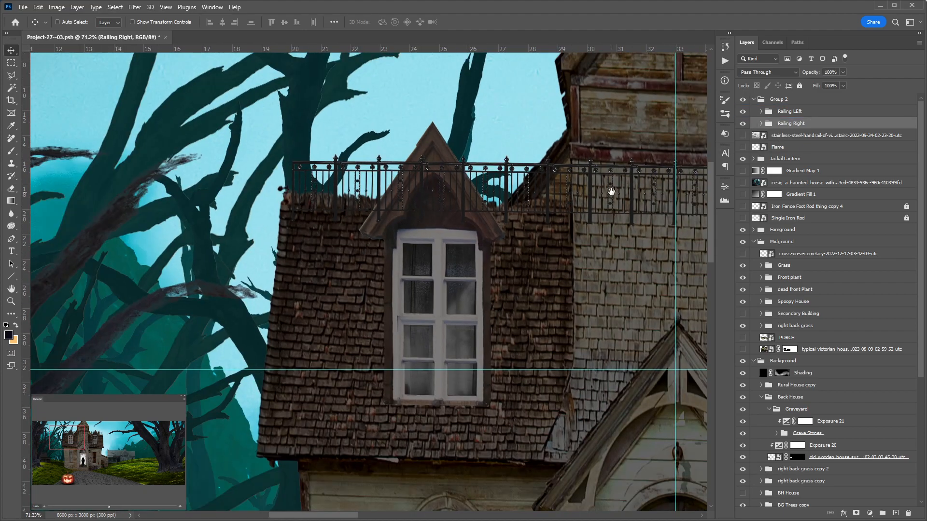
drag(611, 192, 445, 240)
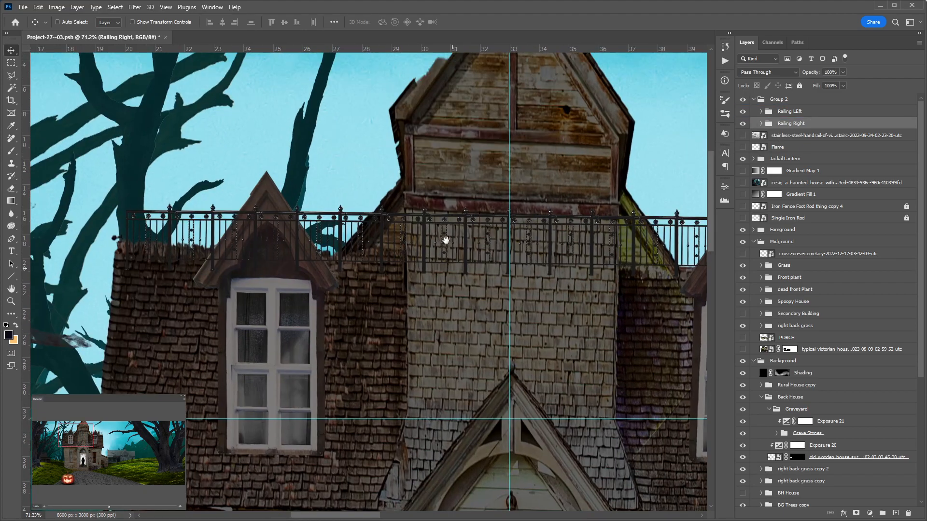
click(803, 112)
mouse_move(198, 224)
mouse_down()
mouse_move(190, 214)
mouse_move(188, 229)
mouse_up()
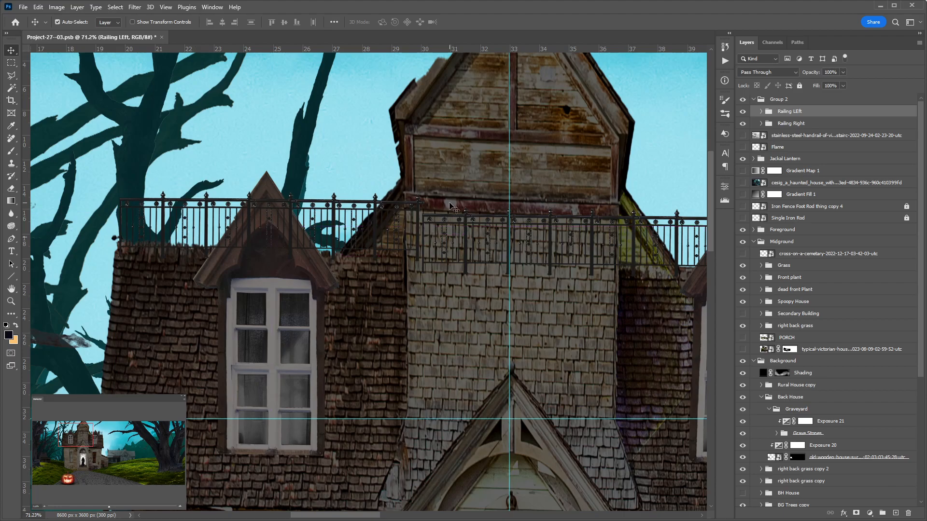
key(ctrl+t)
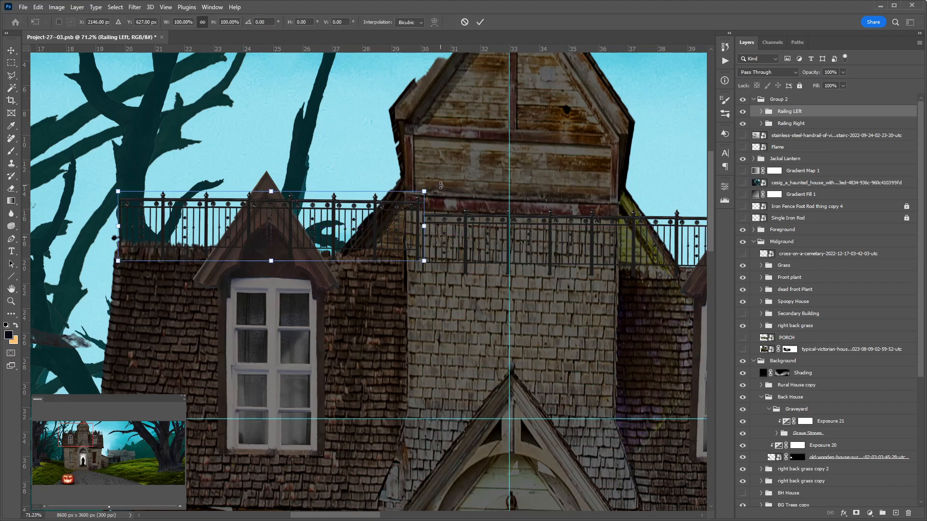
drag(441, 185, 430, 197)
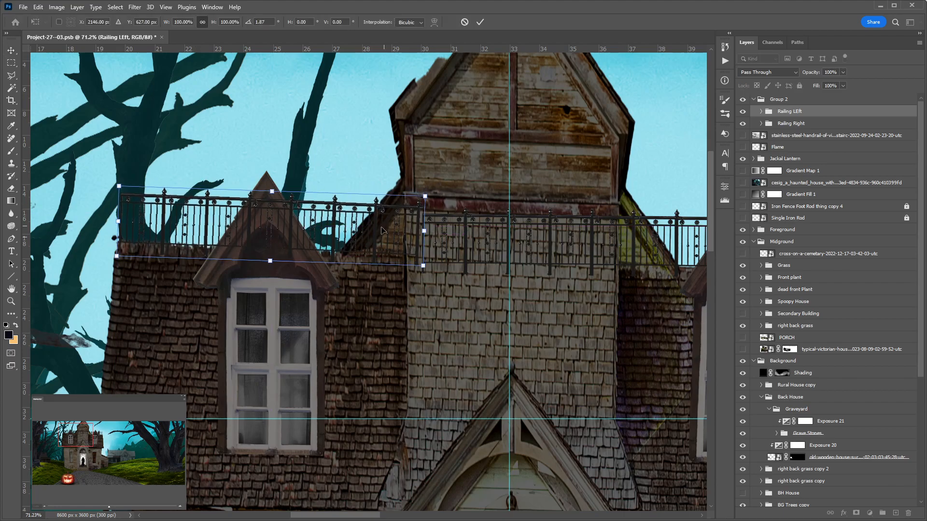
drag(382, 230, 375, 236)
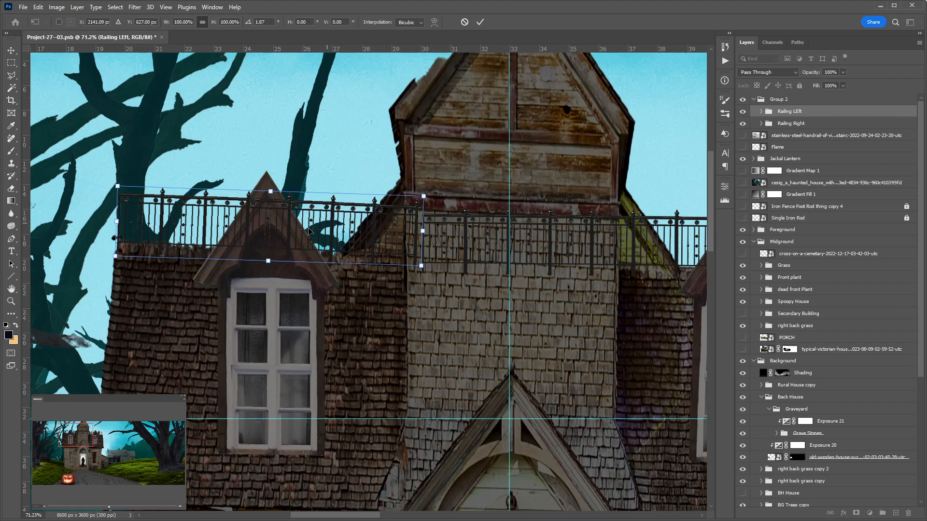
key(Return)
Step: Shift the Railing Right group slightly outward and down so its end post meets the right edge of the roof
drag(575, 214, 375, 234)
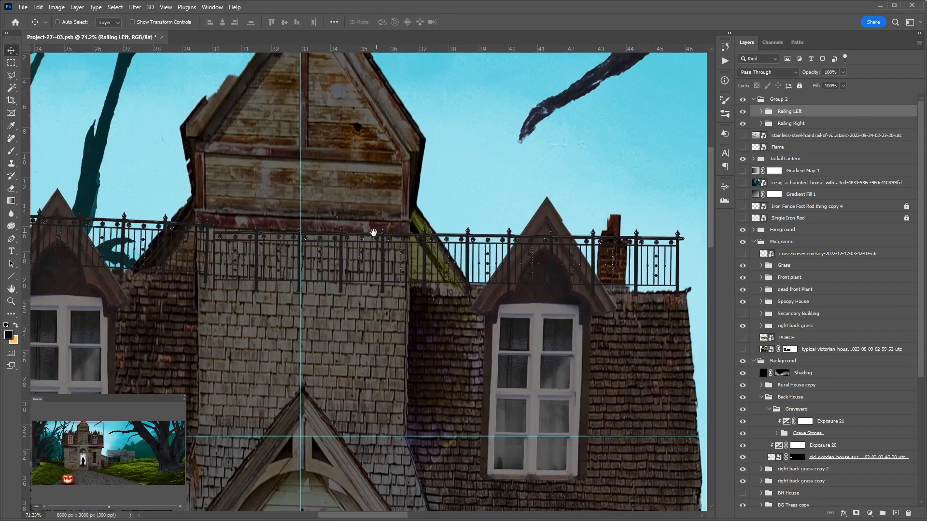
click(791, 124)
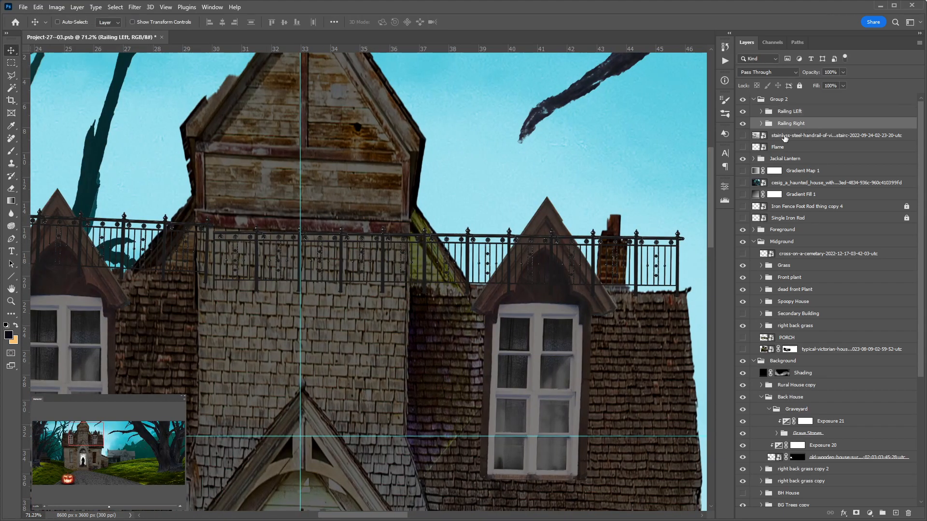
drag(676, 261, 678, 263)
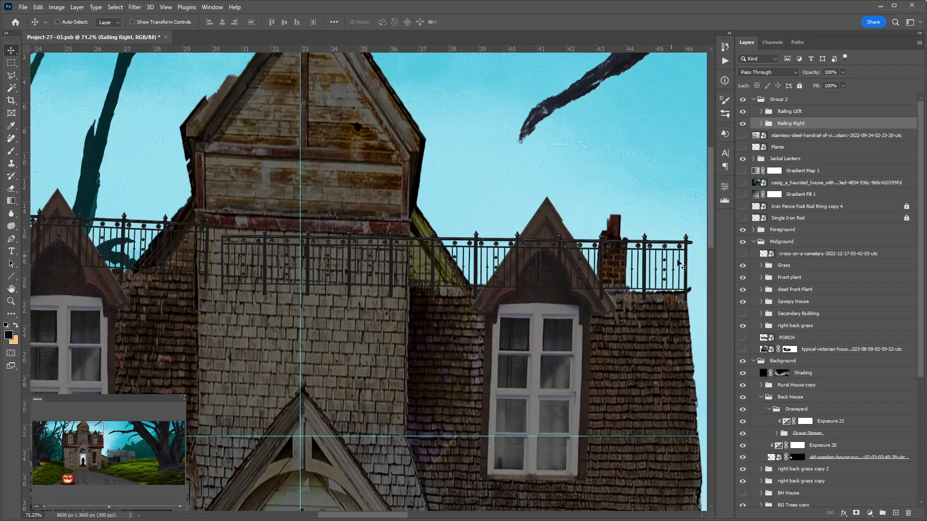
Step: Rename the parent group of both railing halves "Widows Walk Railing" and collapse it
shift+click(811, 111)
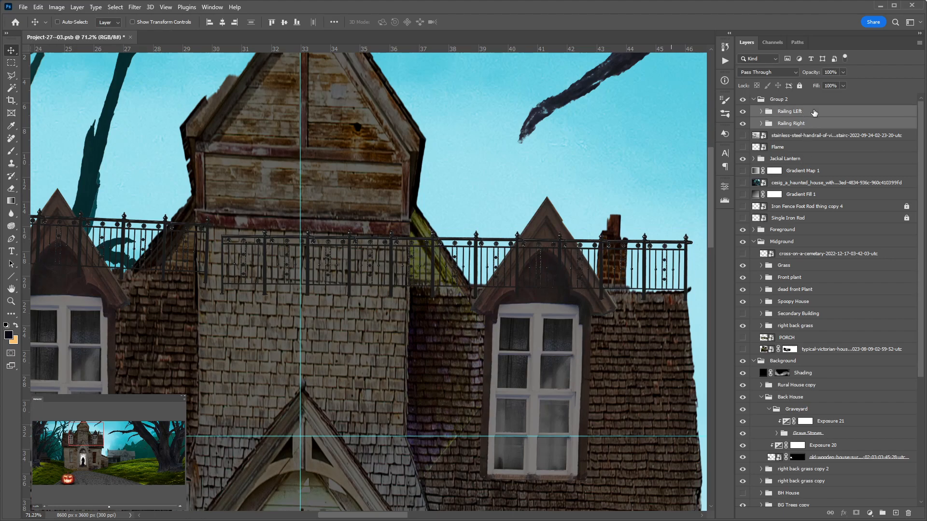
double_click(785, 99)
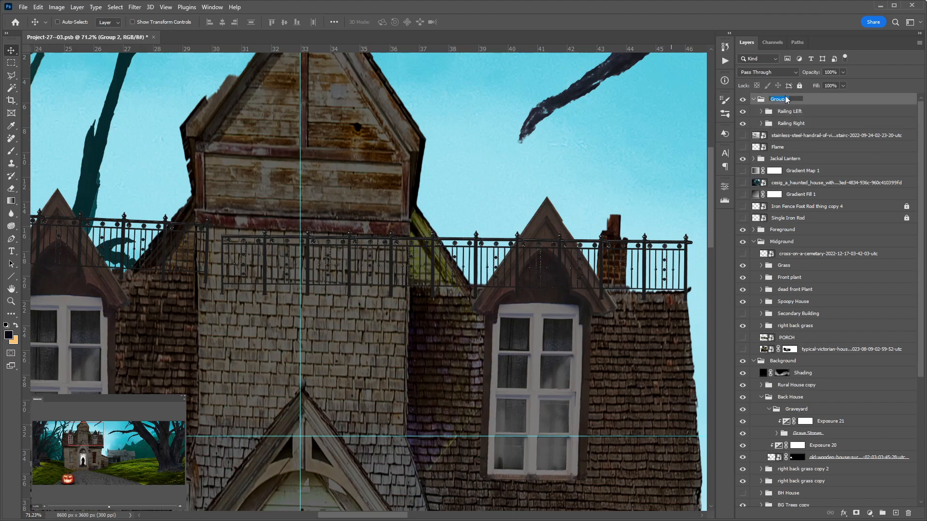
text(Wido)
key(BackSpace)
key(BackSpace)
key(BackSpace)
key(BackSpace)
text(alk Railing)
key(Return)
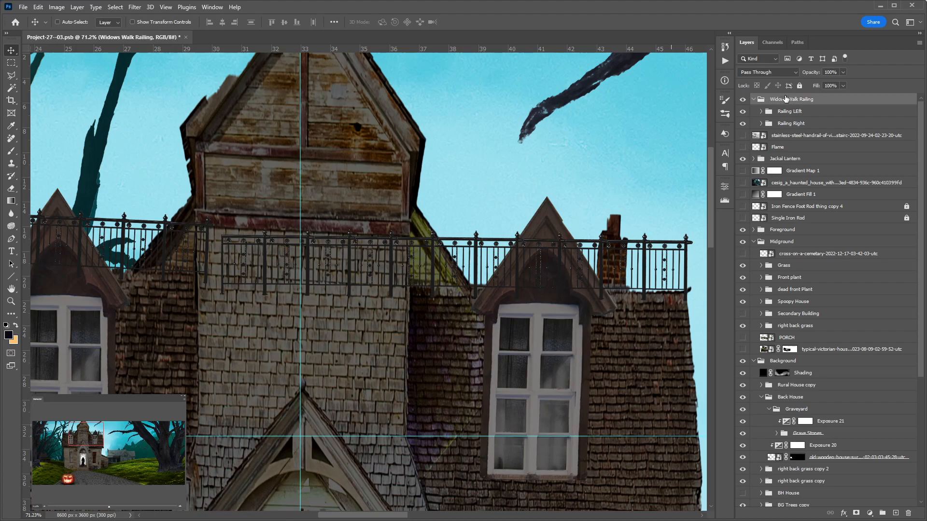
click(753, 99)
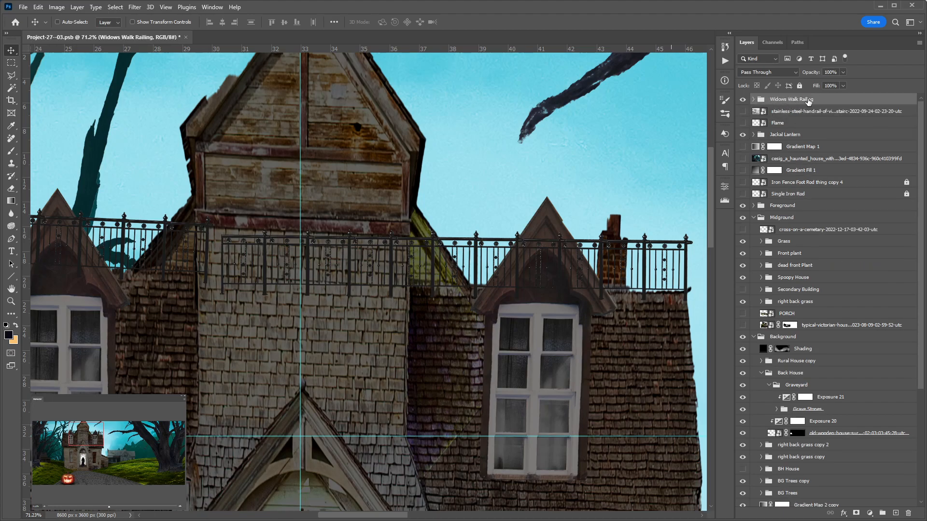
Step: Move the Widows Walk Railing group into Spoopy House, directly above House Hallway so it sits behind the house, and hide the guides
drag(810, 100, 848, 271)
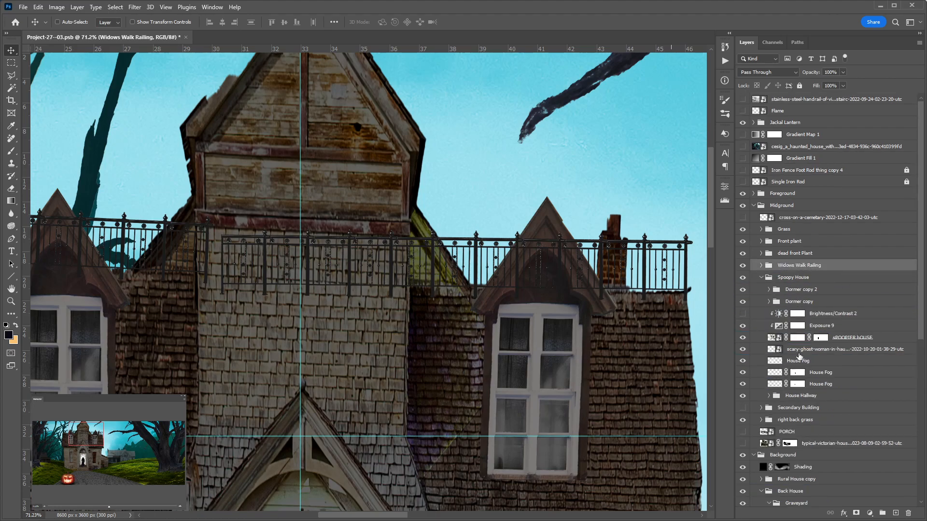
drag(841, 266, 868, 390)
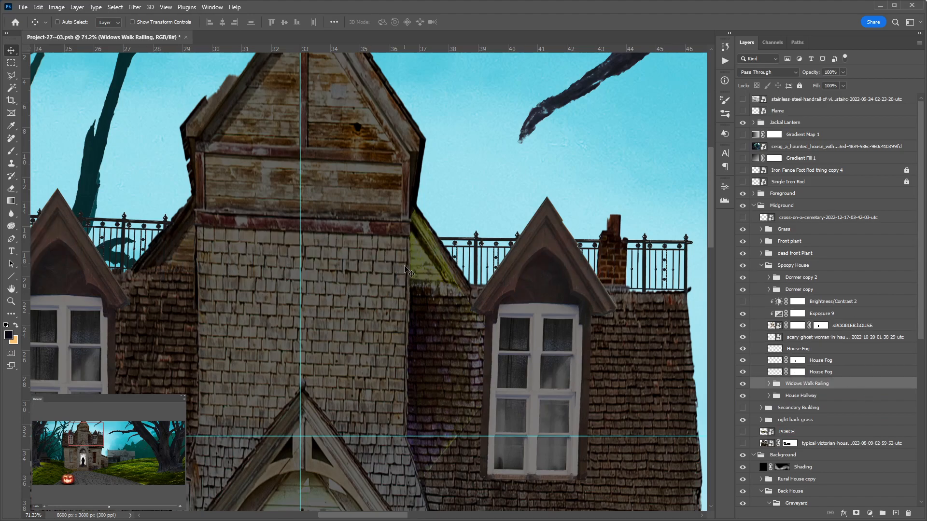
scroll(406, 270, down, 2)
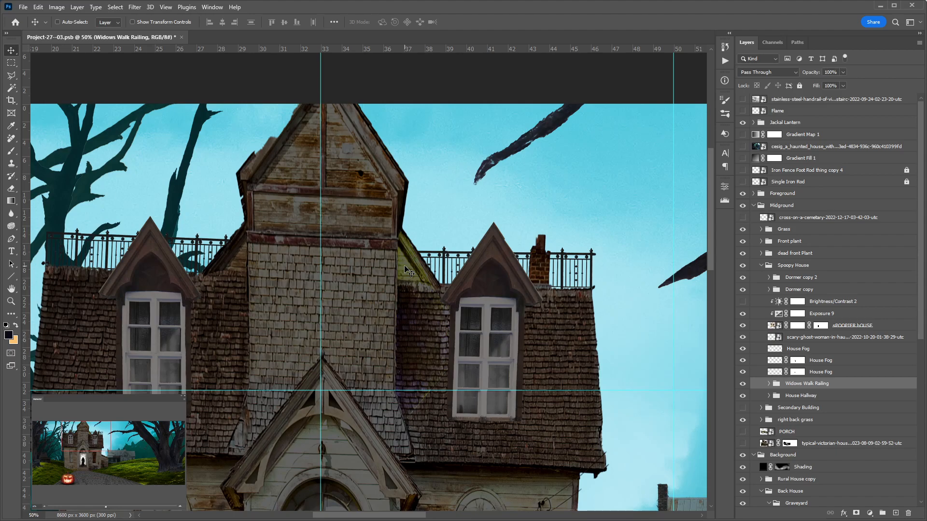
drag(451, 318, 509, 255)
scroll(509, 258, down, 1)
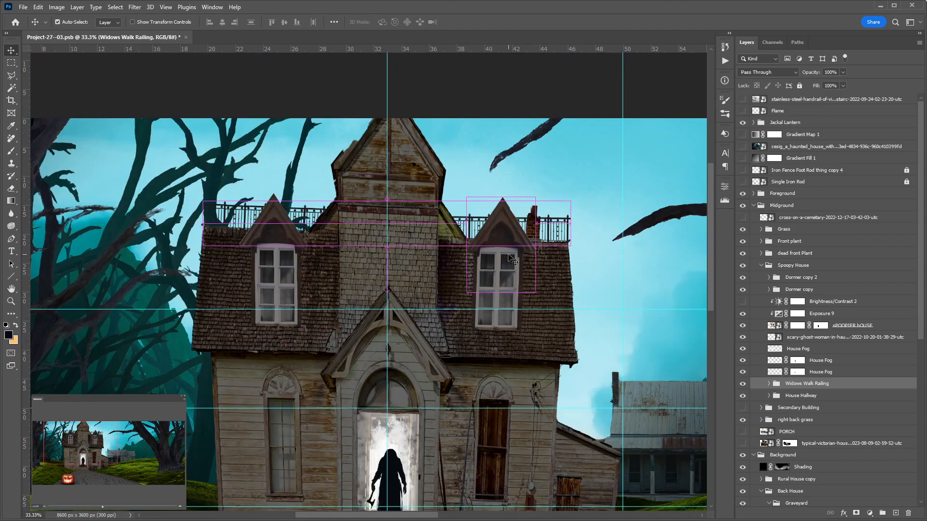
key(ctrl+semicolon)
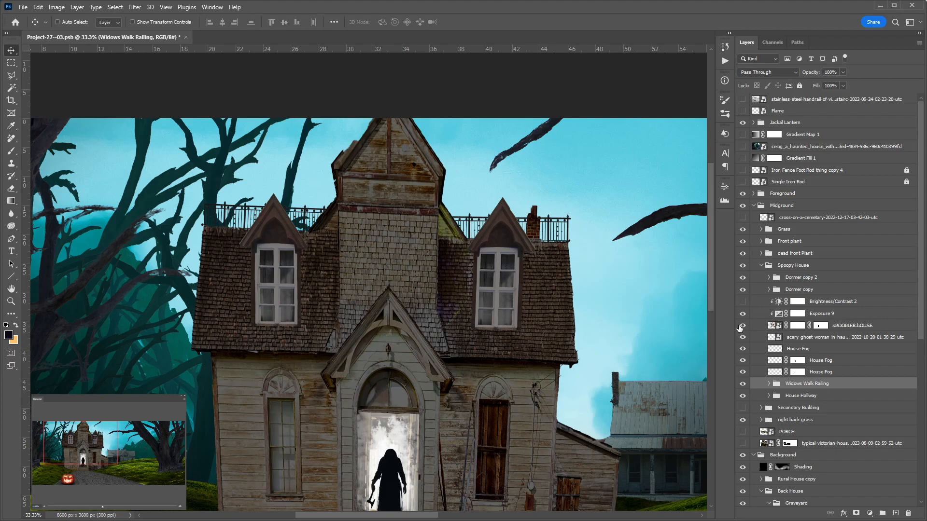
Step: Paint black on the sPOOPIER hOUSE layer's first mask to hide the brick chimney beside the right dormer
click(789, 327)
click(793, 327)
scroll(542, 231, up, 5)
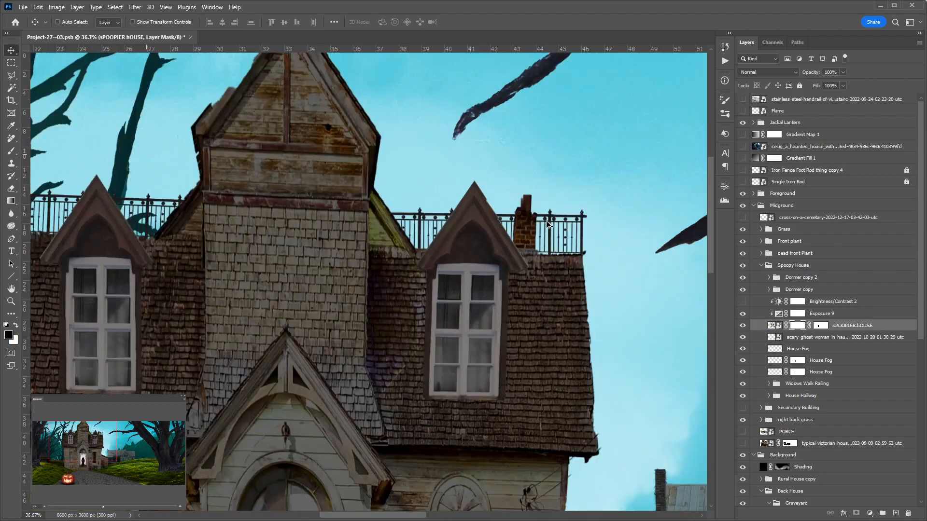
key(b)
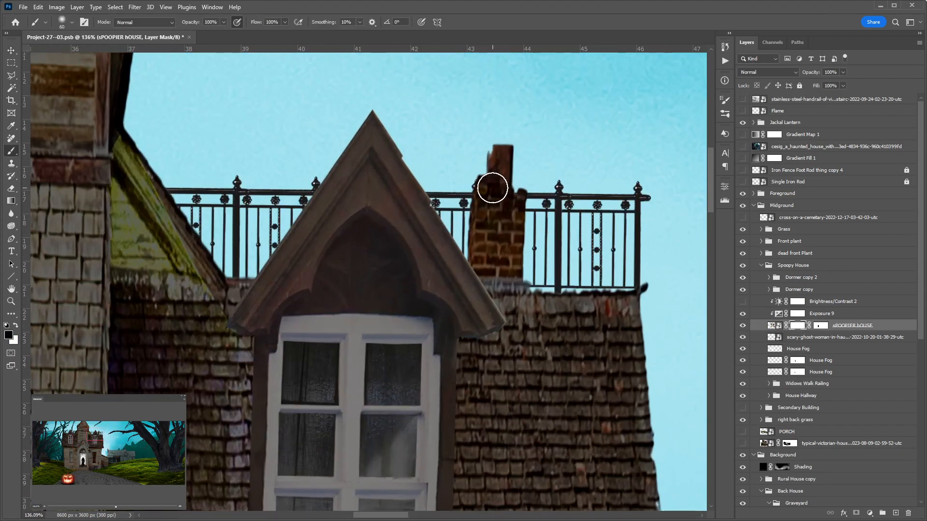
mouse_move(490, 188)
mouse_down()
mouse_move(456, 166)
mouse_move(532, 187)
mouse_move(486, 207)
mouse_move(520, 272)
mouse_move(478, 263)
mouse_move(490, 227)
mouse_up()
key(shift+bracketright)
key(shift+bracketright)
key(shift+bracketright)
key(shift+bracketright)
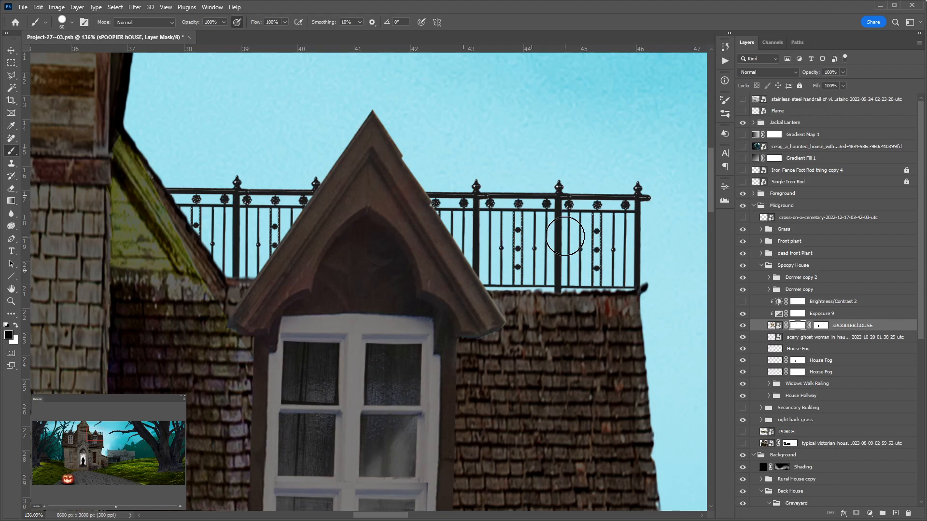
Step: Select the Dormer copy and Dormer copy 2 groups together and move both dormers slightly down and left on the roof
key(v)
key(ctrl+minus)
key(ctrl+minus)
key(ctrl+minus)
scroll(569, 243, down, 1)
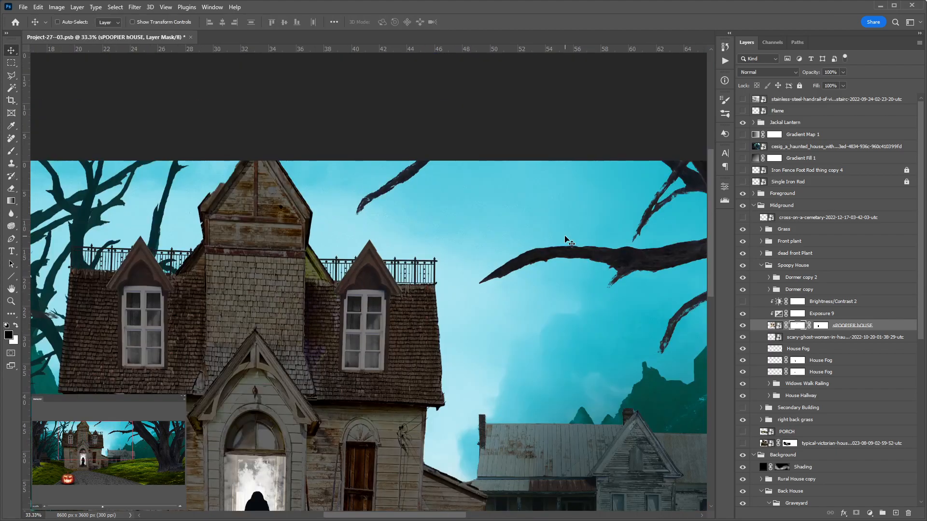
drag(331, 292, 420, 262)
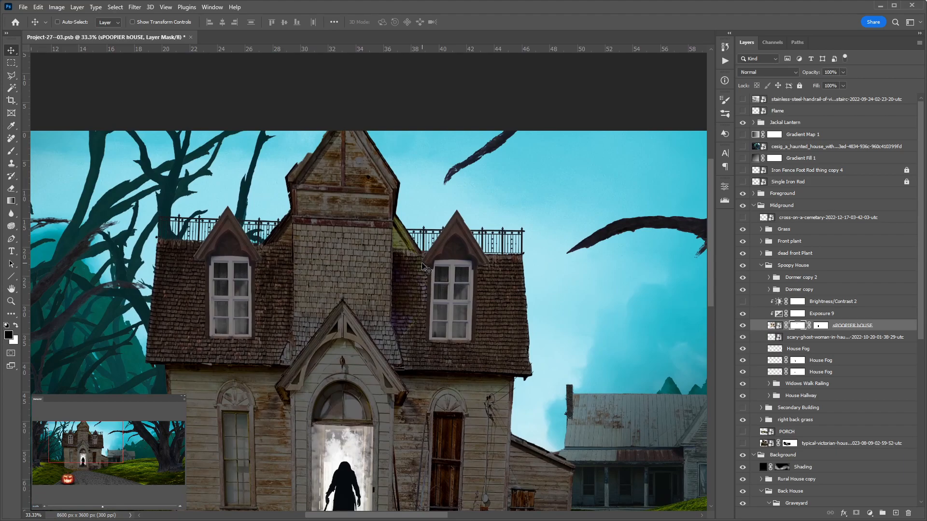
click(793, 293)
click(802, 279)
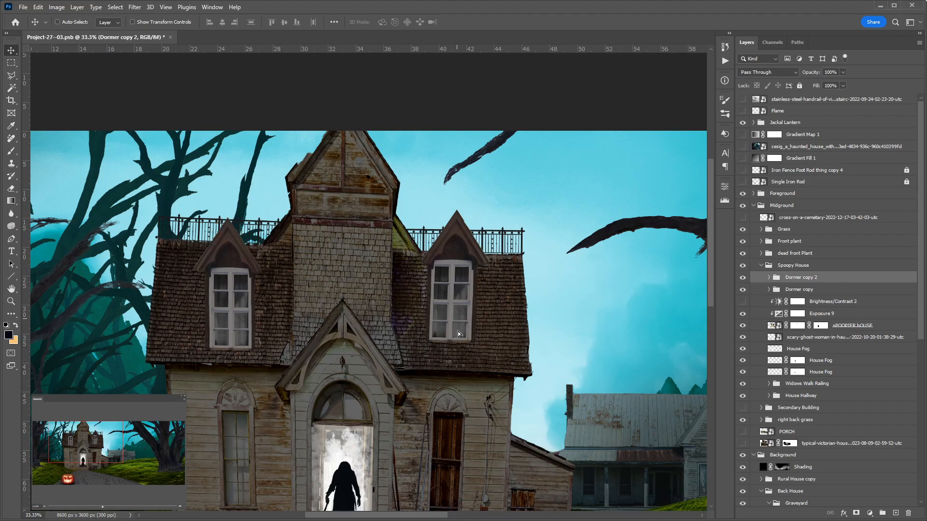
click(828, 291)
shift+click(829, 281)
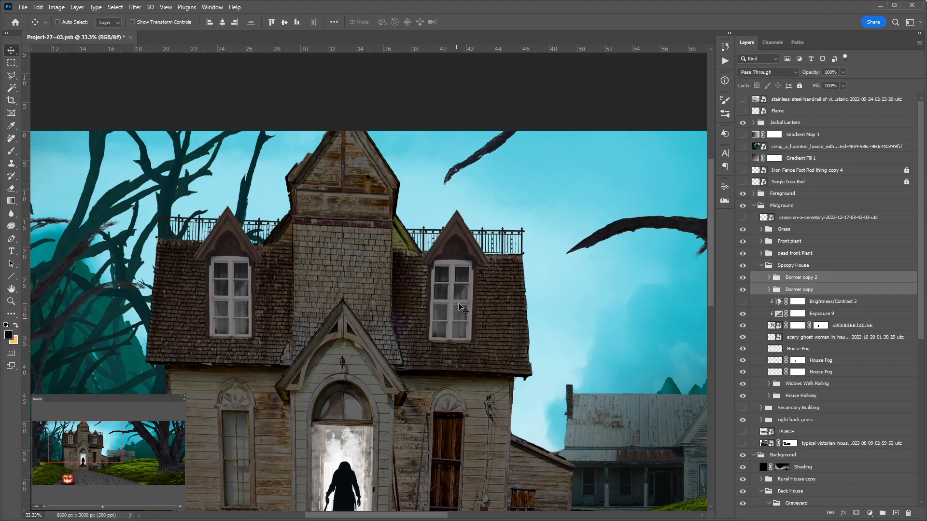
drag(460, 313, 457, 319)
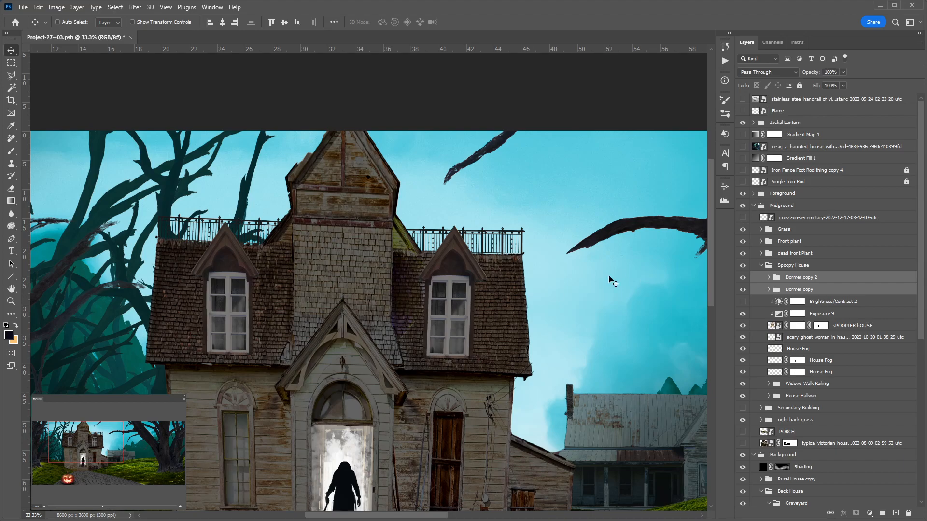
Step: Move the right-hand dormer, the whole Dormer copy group, slightly right and down, and rotate it 1.25° to follow the roof
ctrl+click(517, 298)
ctrl+click(460, 268)
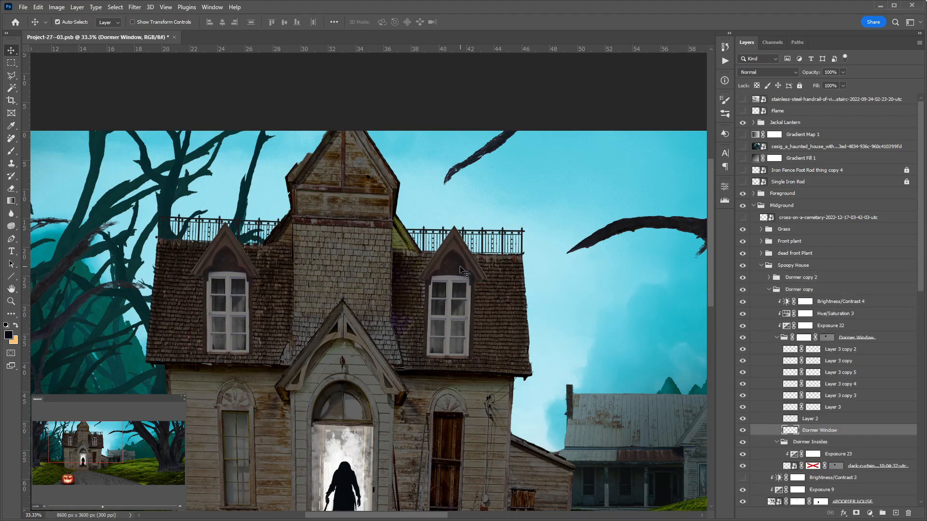
click(769, 290)
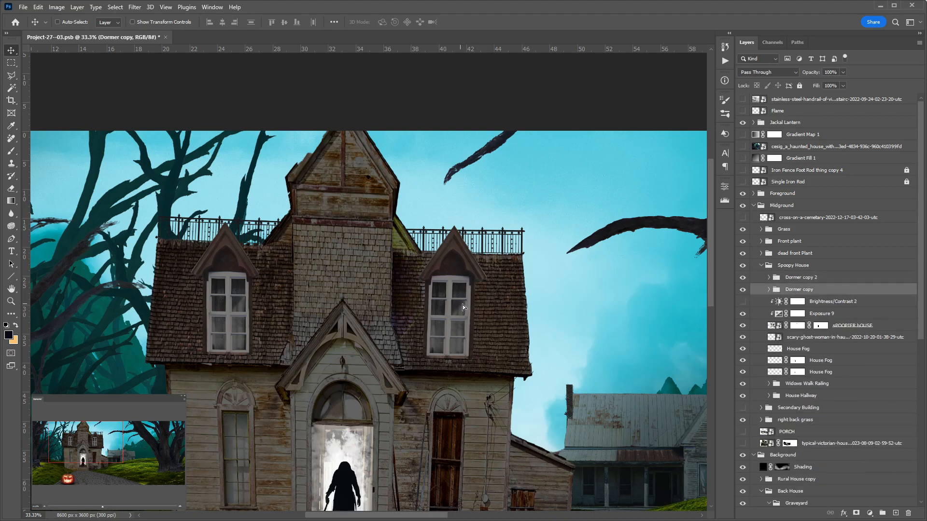
drag(463, 305, 463, 308)
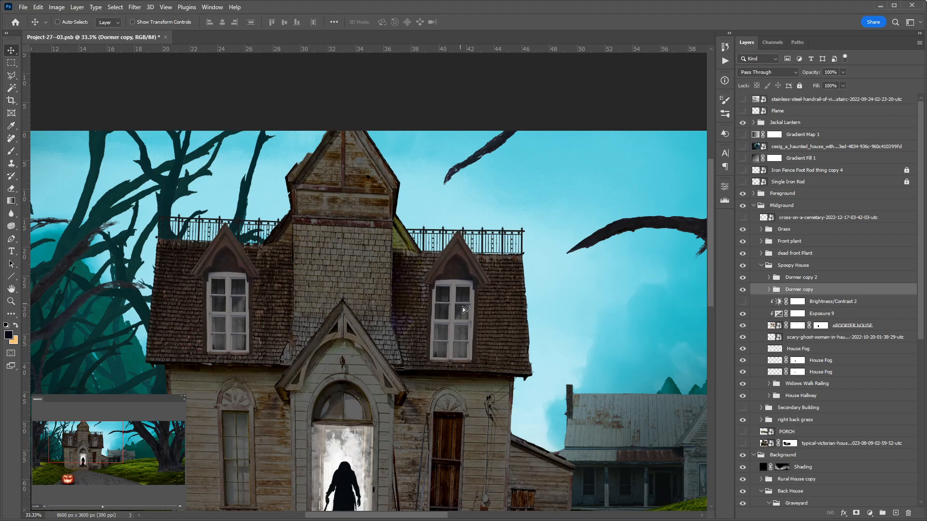
key(ctrl+t)
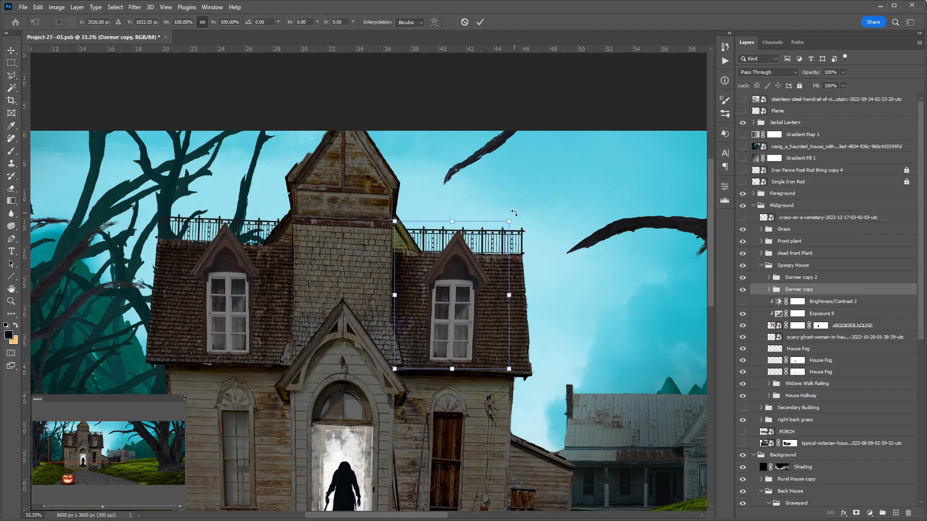
drag(515, 214, 515, 215)
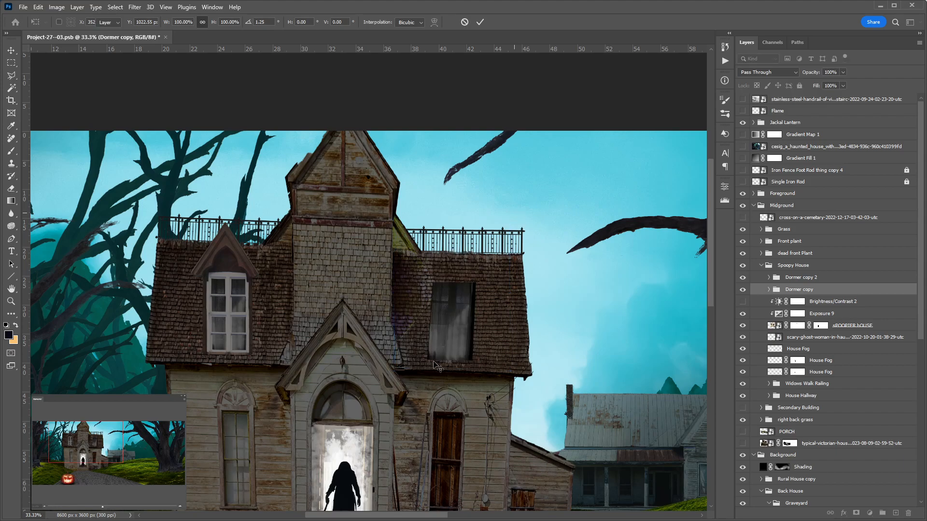
key(Return)
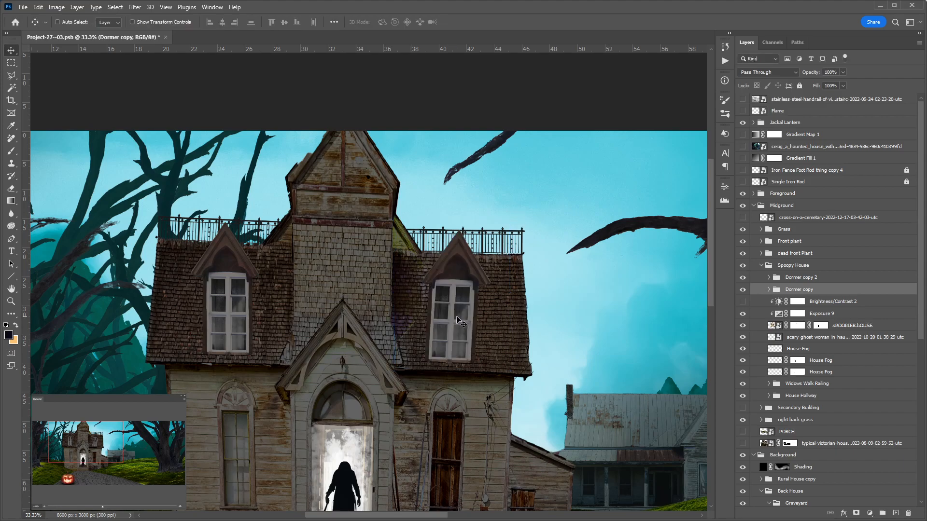
drag(458, 317, 460, 316)
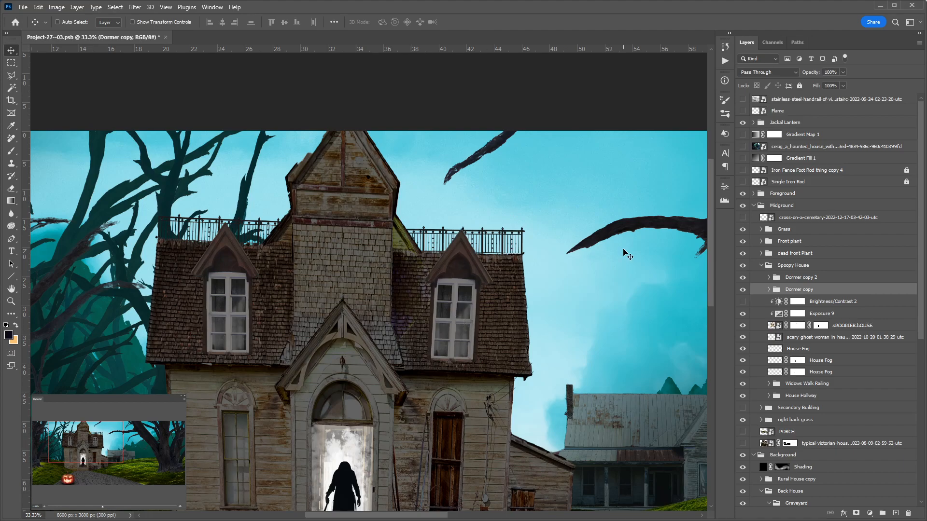
Step: Duplicate the Dormer copy 2 group and place the new dormer on the central tower, above the entrance gable
click(793, 279)
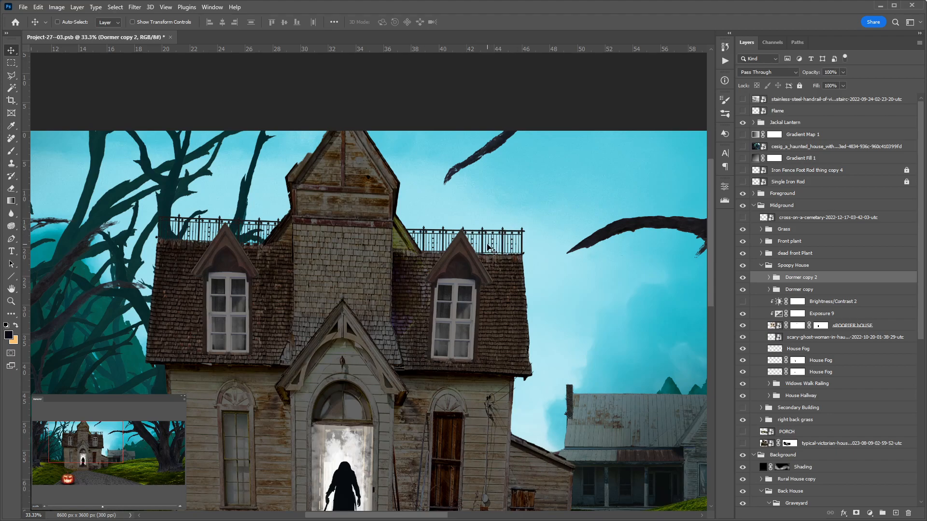
key(ctrl+minus)
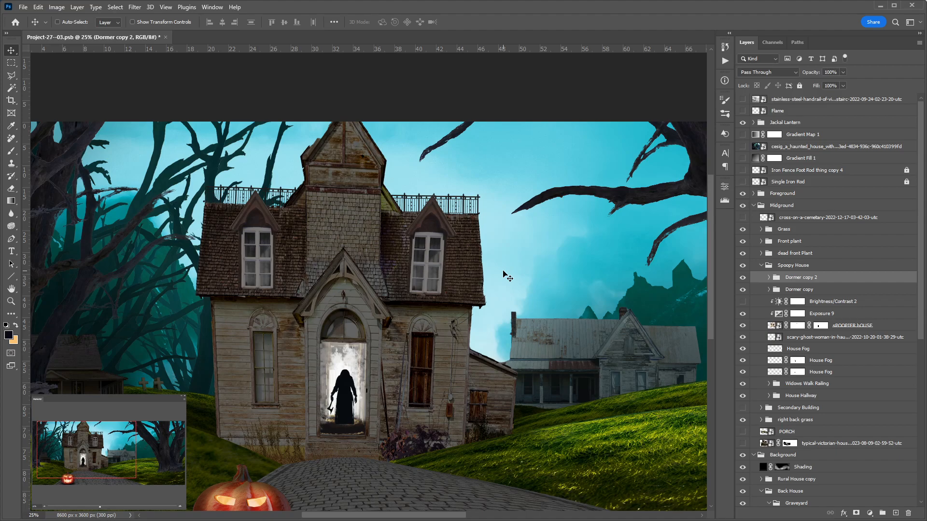
scroll(381, 415, down, 3)
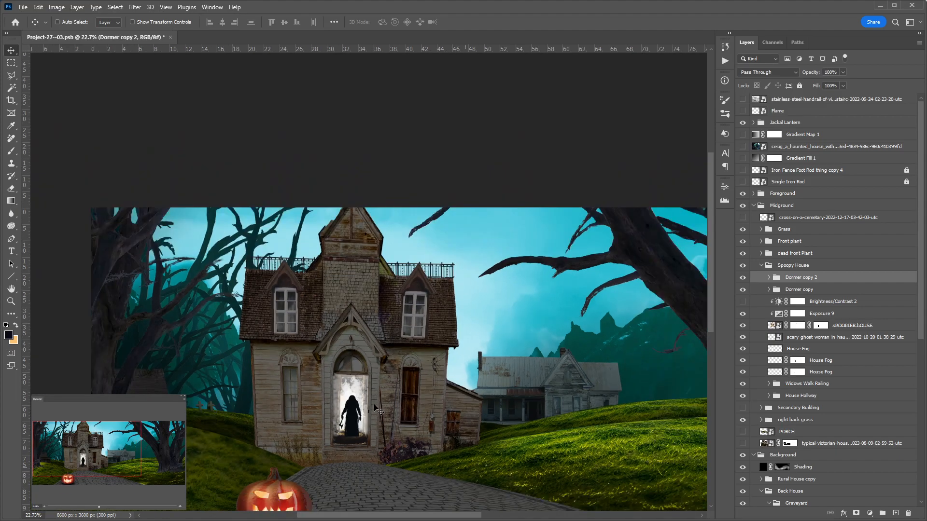
scroll(389, 408, down, 3)
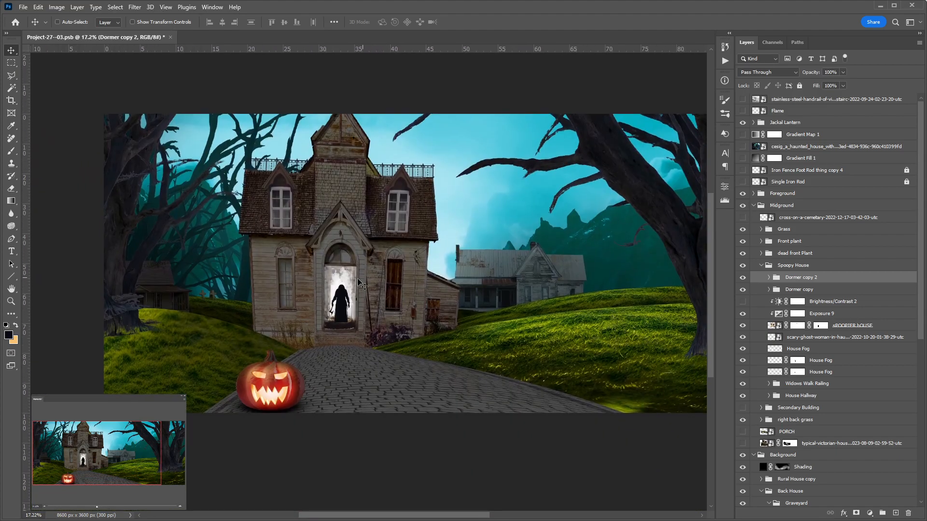
scroll(349, 281, up, 2)
drag(229, 281, 236, 328)
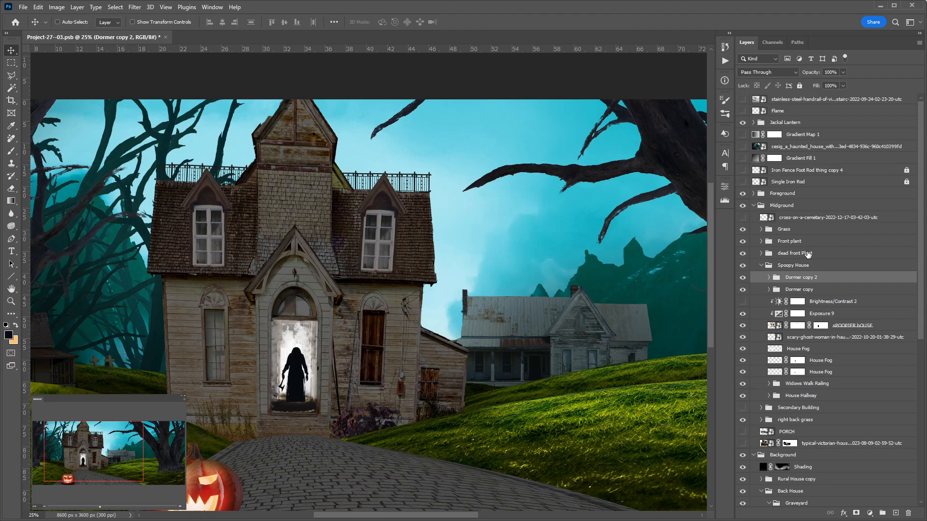
key(ctrl+j)
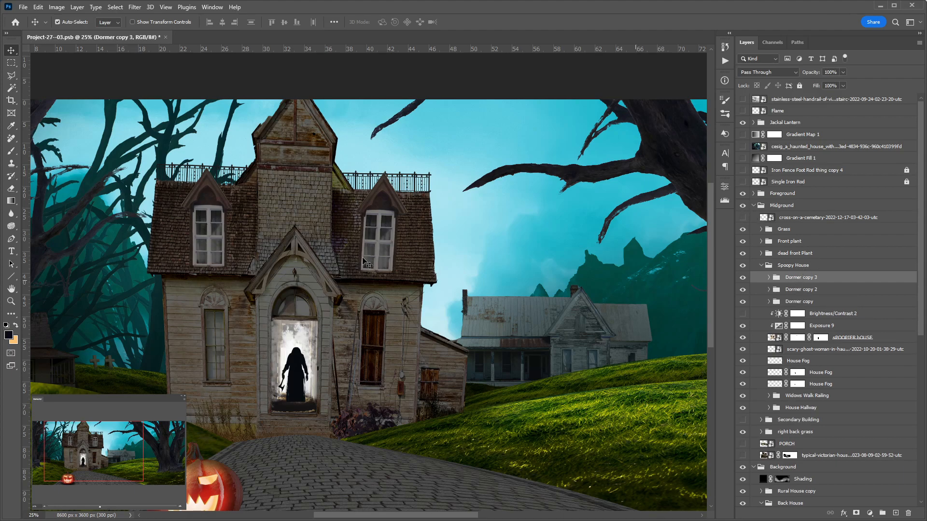
drag(384, 255, 466, 257)
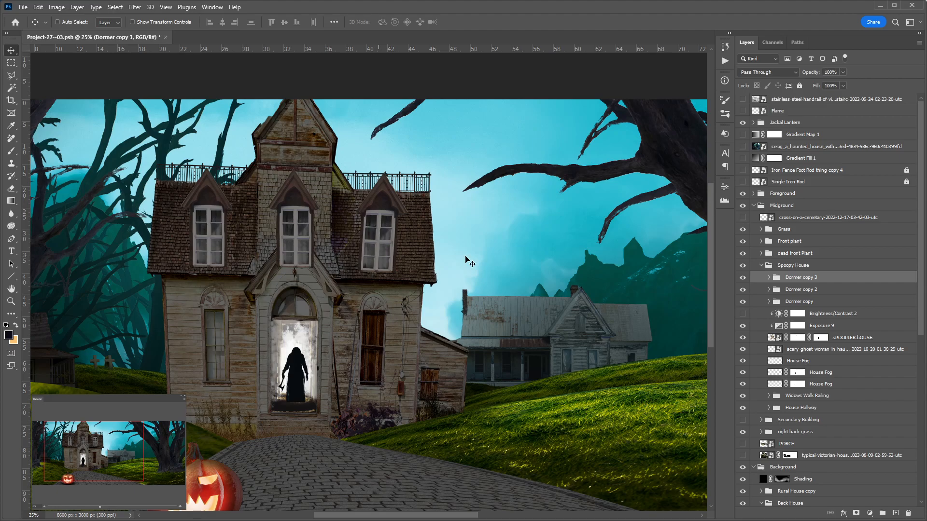
scroll(296, 238, up, 5)
scroll(296, 238, up, 5)
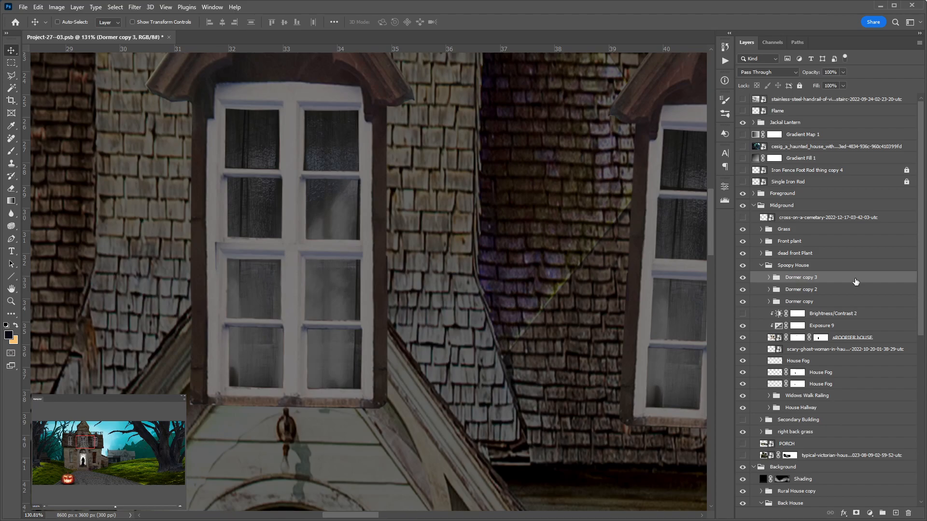
Step: Hide the Dormer copy 3 group and trace a closed Pen path along the entrance gable's roof edges and finial
click(743, 277)
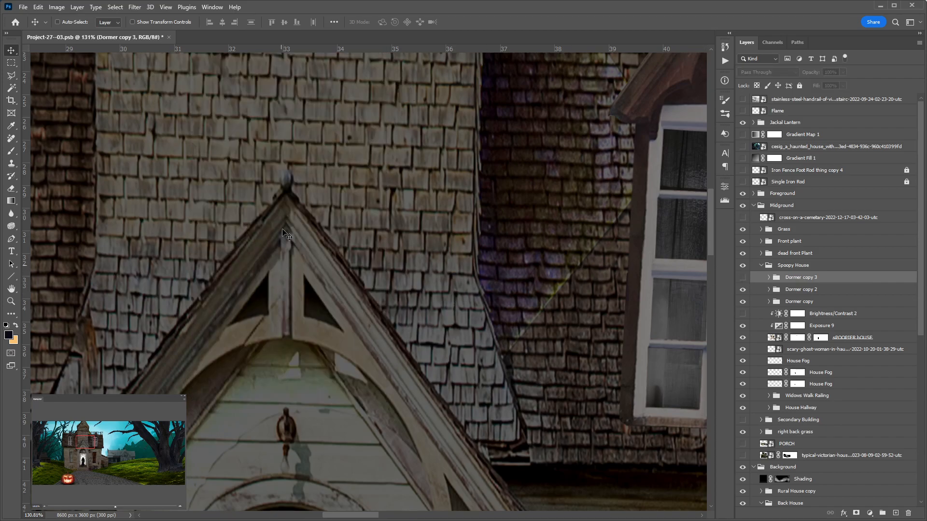
key(p)
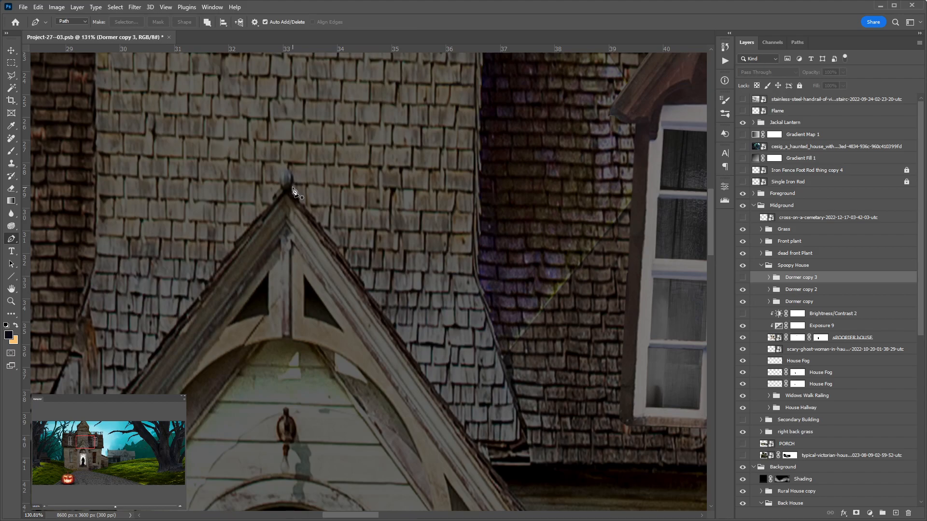
click(291, 186)
drag(288, 170, 147, 367)
mouse_move(138, 336)
mouse_down()
mouse_move(143, 379)
mouse_move(112, 407)
mouse_up()
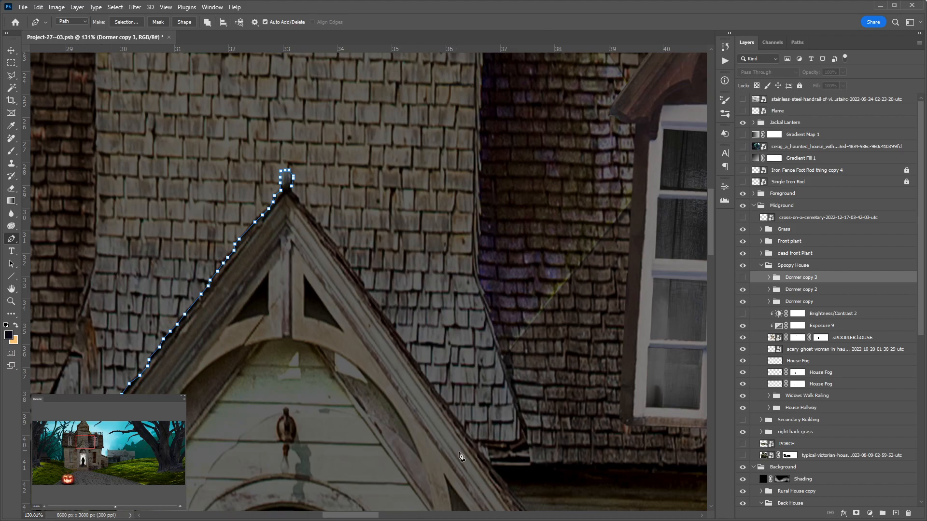
click(489, 465)
mouse_move(464, 429)
mouse_down()
mouse_move(329, 238)
mouse_move(329, 253)
mouse_move(320, 214)
mouse_move(292, 191)
mouse_up()
click(291, 191)
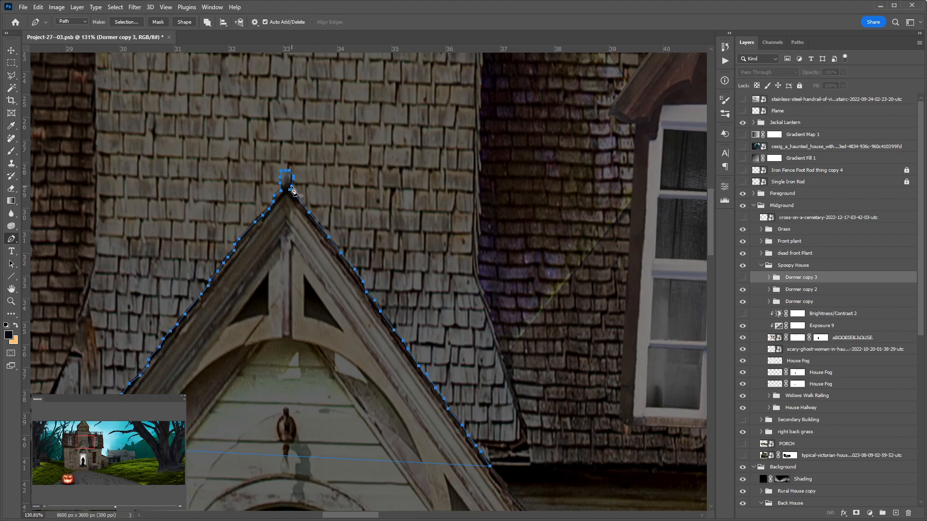
Step: Show Dormer copy 3 again and give it a vector mask from the gable path, subtracted so the dormer sits behind the gable
click(743, 278)
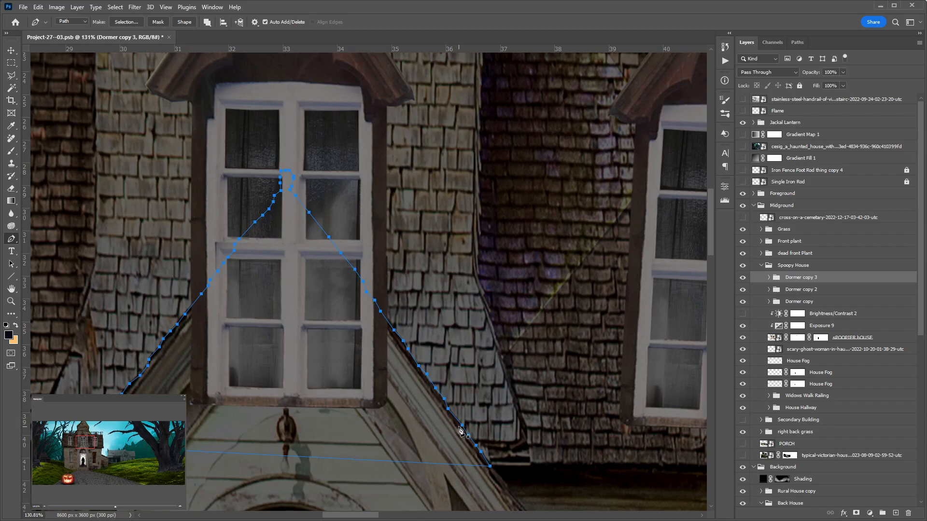
key(a)
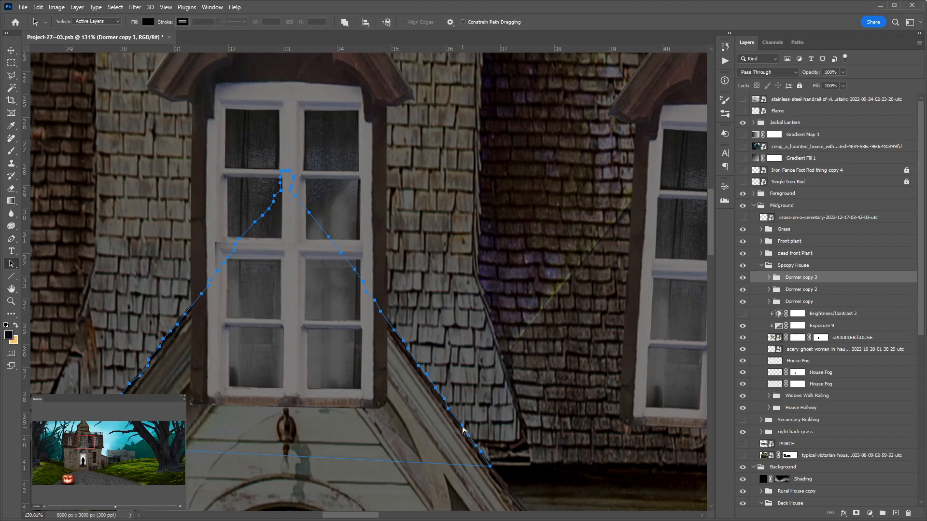
click(857, 514)
click(857, 514)
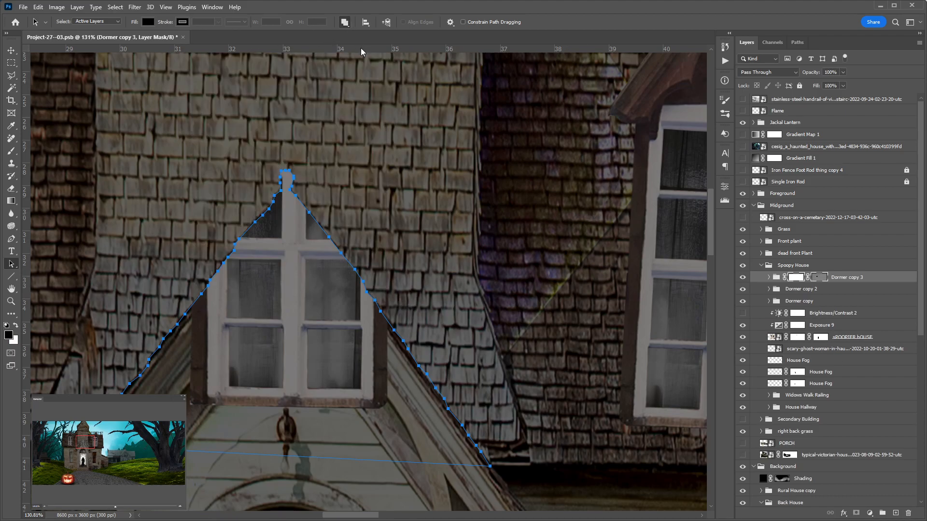
click(428, 340)
key(v)
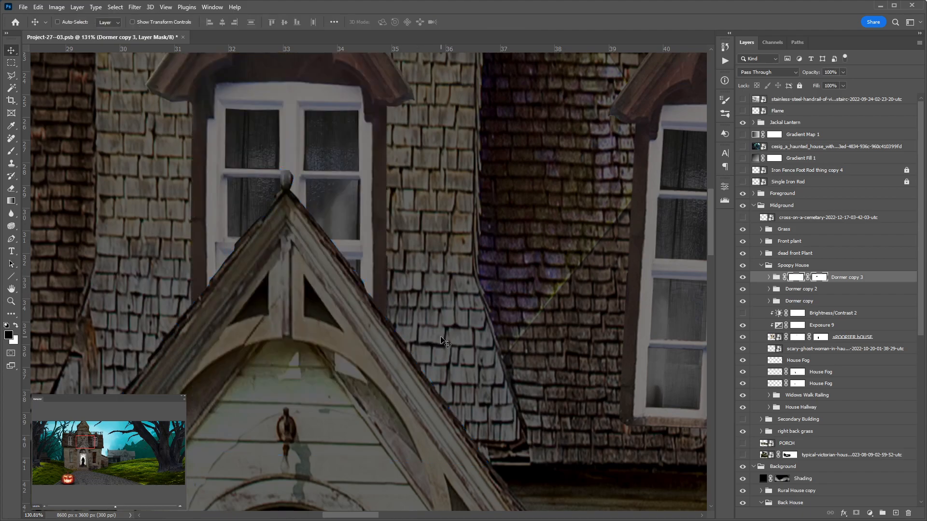
key(ctrl+minus)
key(ctrl+minus)
key(ctrl+minus)
key(ctrl+minus)
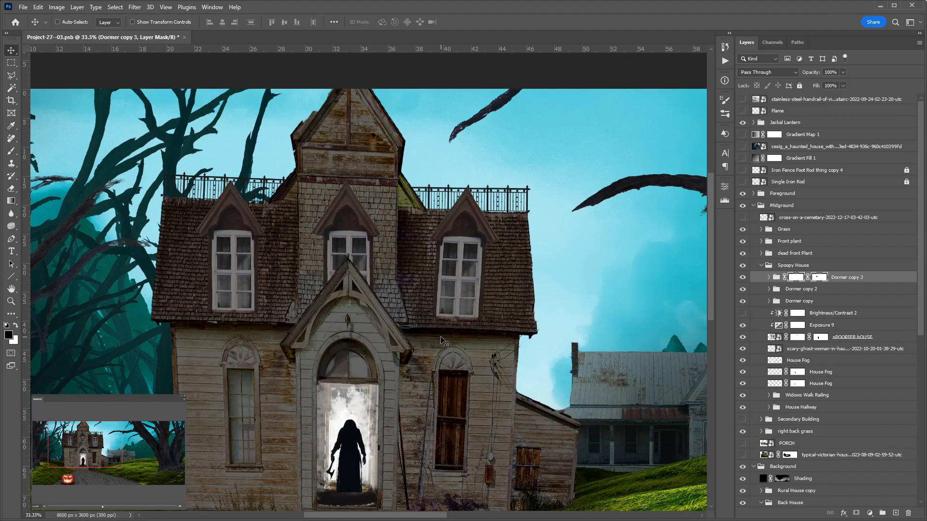
Step: Open the sPOOPIER hOUSE smart object and its nested Exposure 2 smart object, and select the Background layer for the Remove tool
ctrl+click(497, 372)
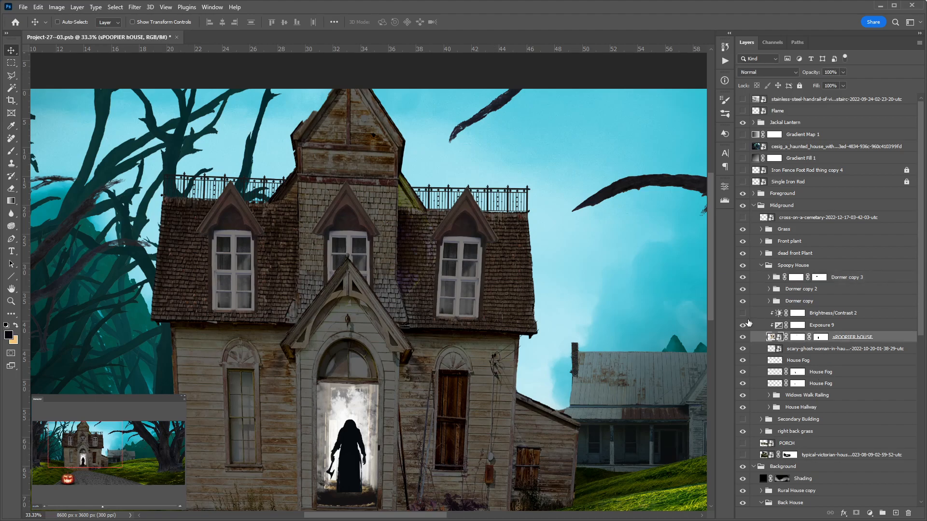
double_click(771, 340)
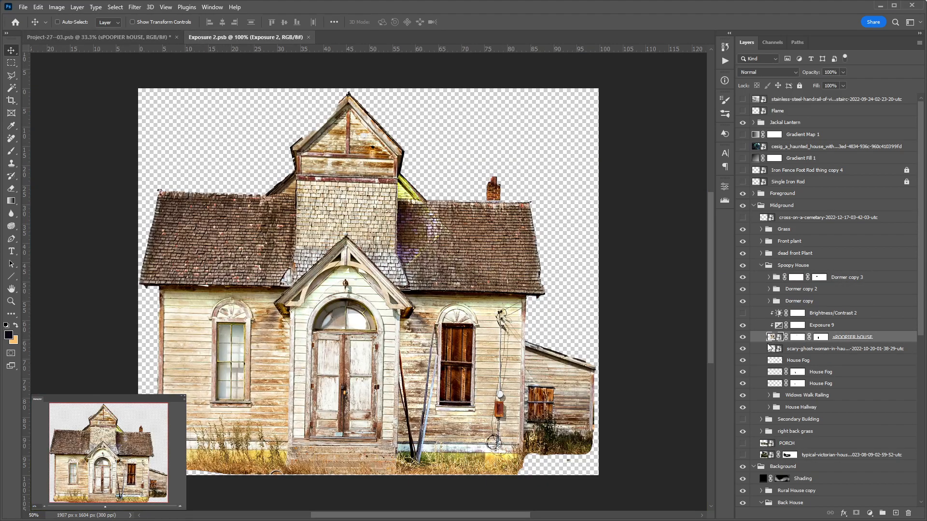
scroll(506, 419, up, 2)
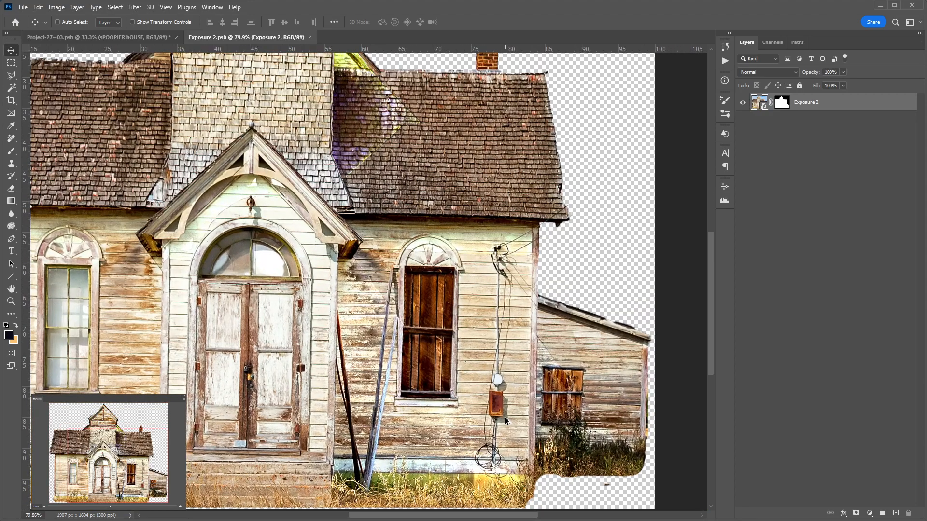
scroll(506, 421, up, 1)
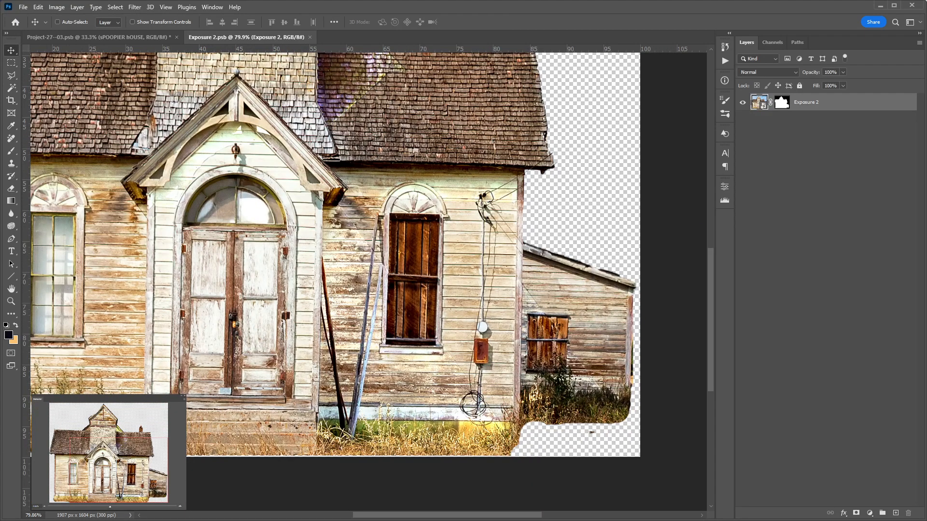
click(11, 139)
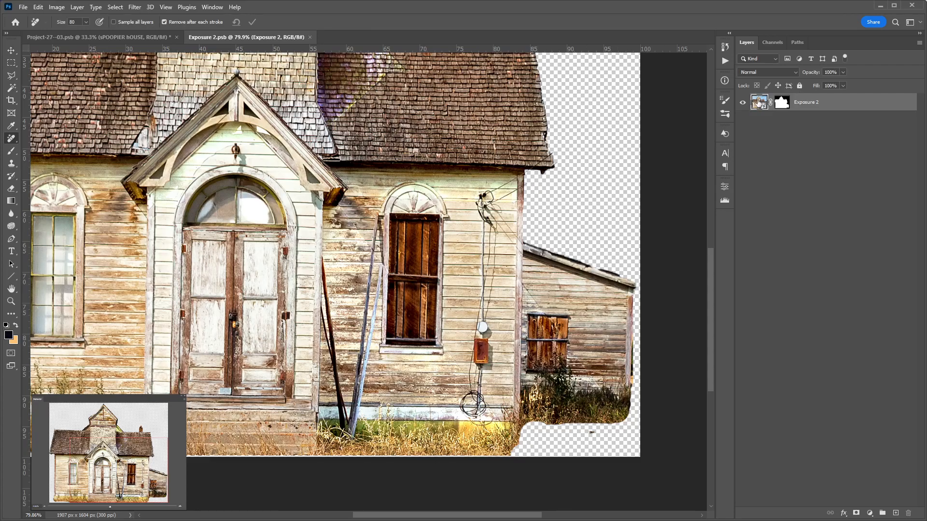
double_click(759, 102)
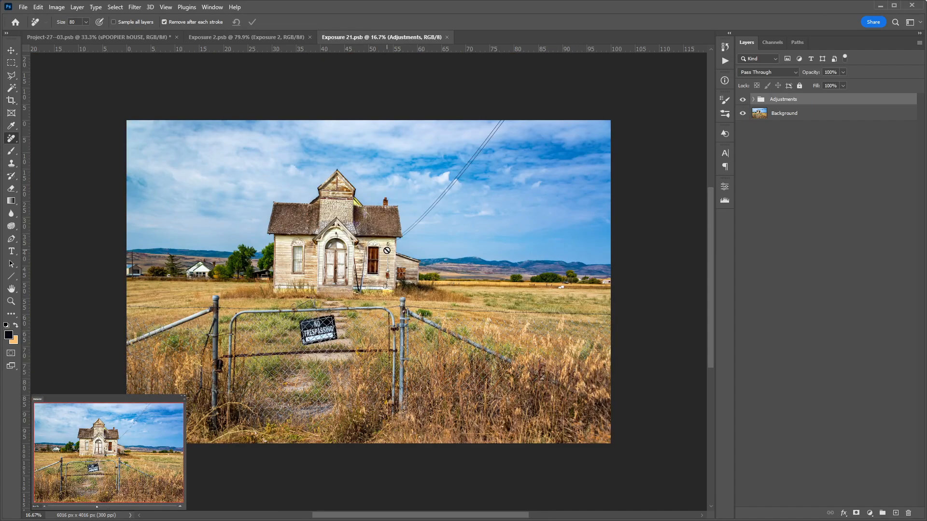
scroll(395, 237, left, 1)
scroll(450, 249, up, 7)
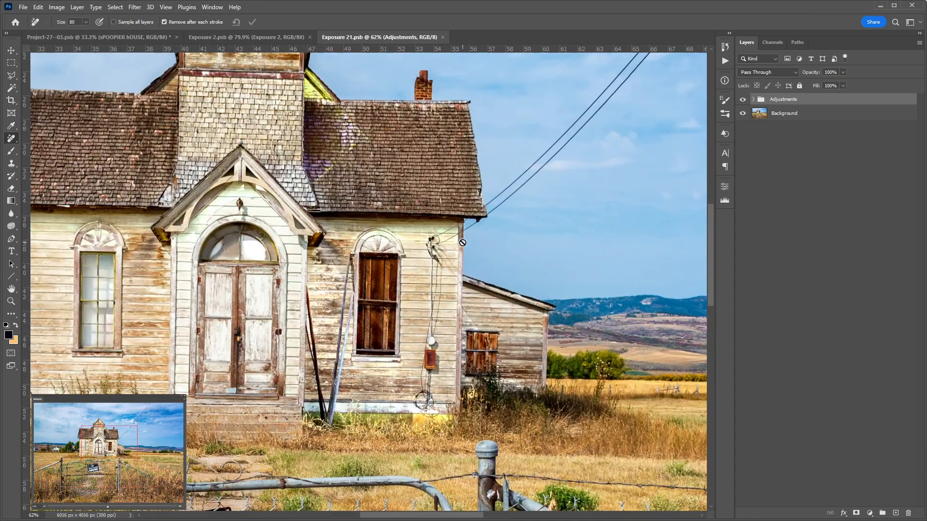
scroll(462, 243, up, 3)
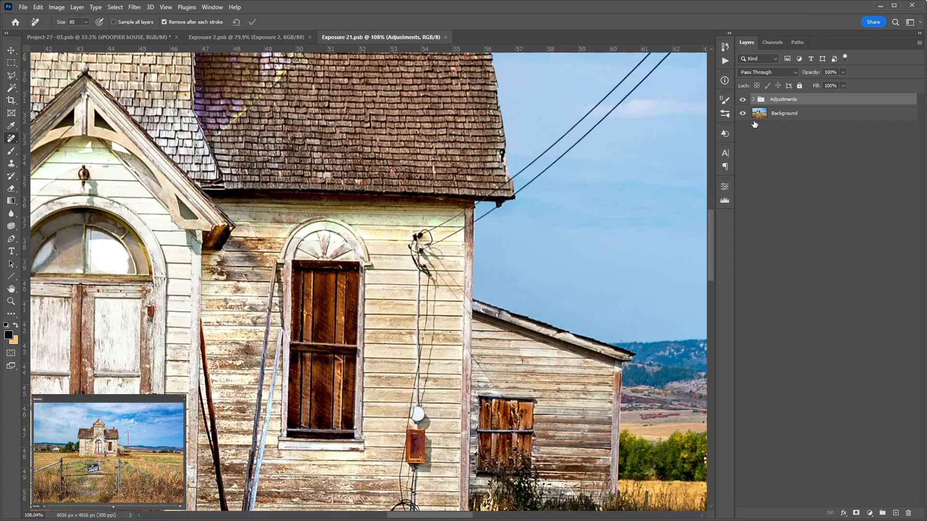
click(755, 115)
Step: Try to remove the utility wires and meter box beside the boarded window in separate Remove tool strokes, and undo them
mouse_move(427, 236)
mouse_down()
mouse_move(412, 477)
mouse_move(414, 435)
mouse_up()
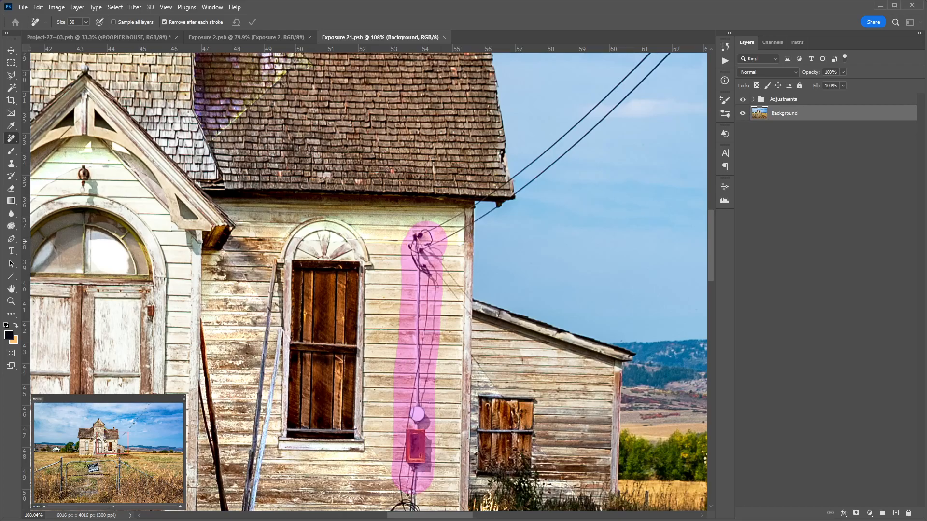
drag(428, 468, 411, 319)
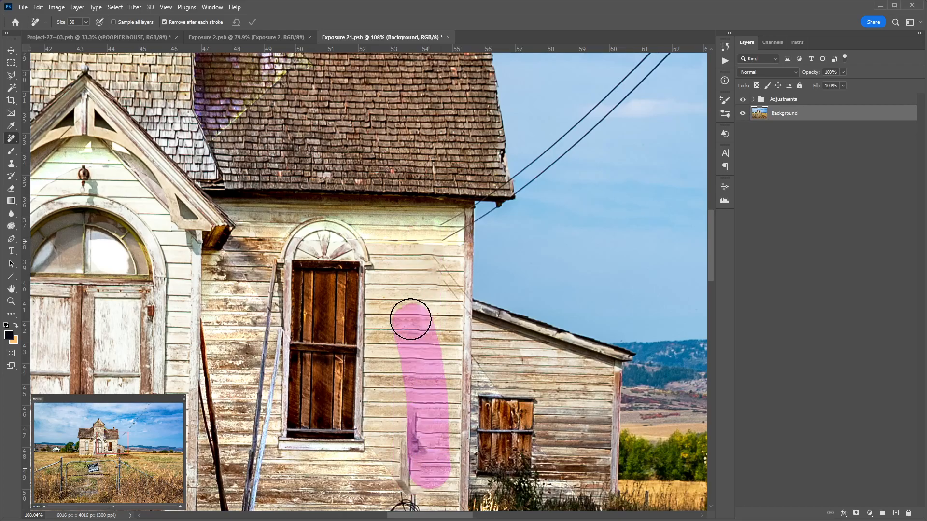
drag(422, 439, 415, 329)
key(ctrl+z)
key(ctrl+z)
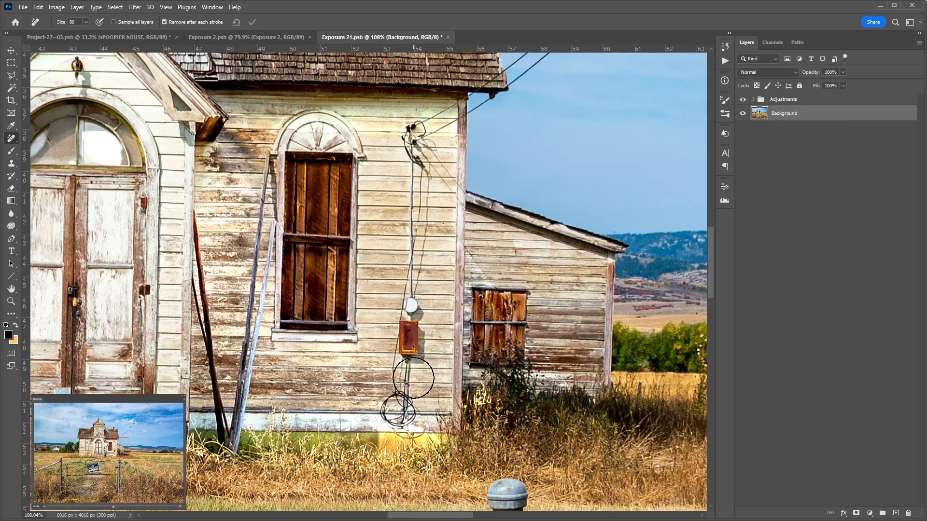
Step: Remove the coiled cable, meter box and utility wires from the wall beside the boarded window with one continuous Remove tool stroke
mouse_move(397, 406)
mouse_down()
mouse_move(416, 132)
mouse_move(437, 121)
mouse_move(435, 200)
mouse_up()
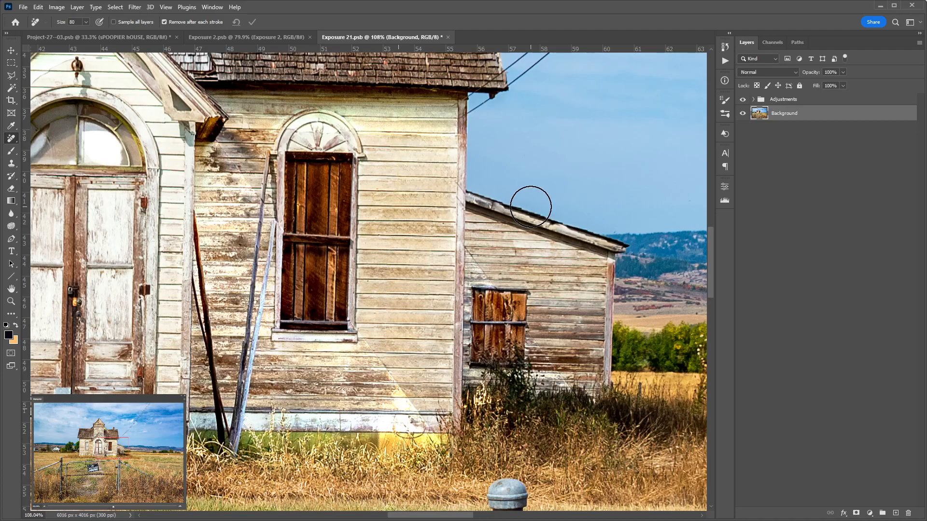
key(v)
key(ctrl+minus)
key(ctrl+minus)
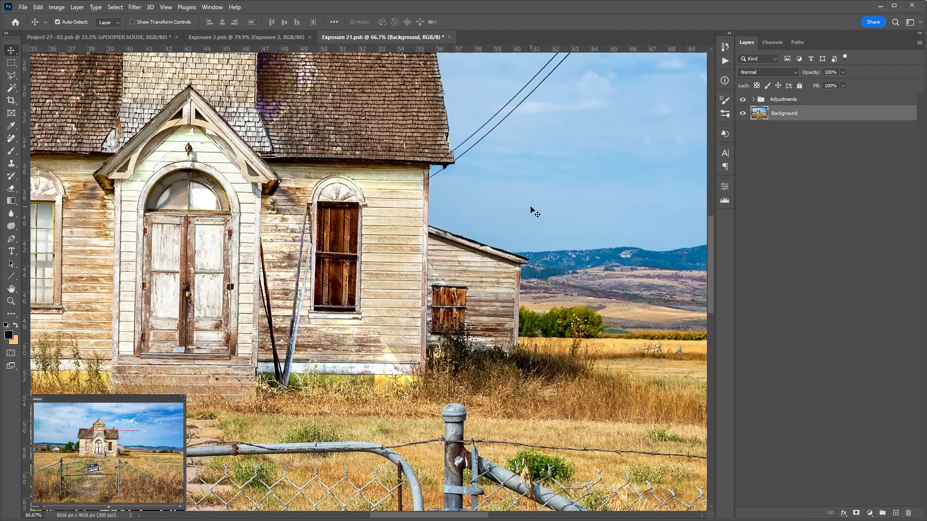
drag(359, 220, 468, 243)
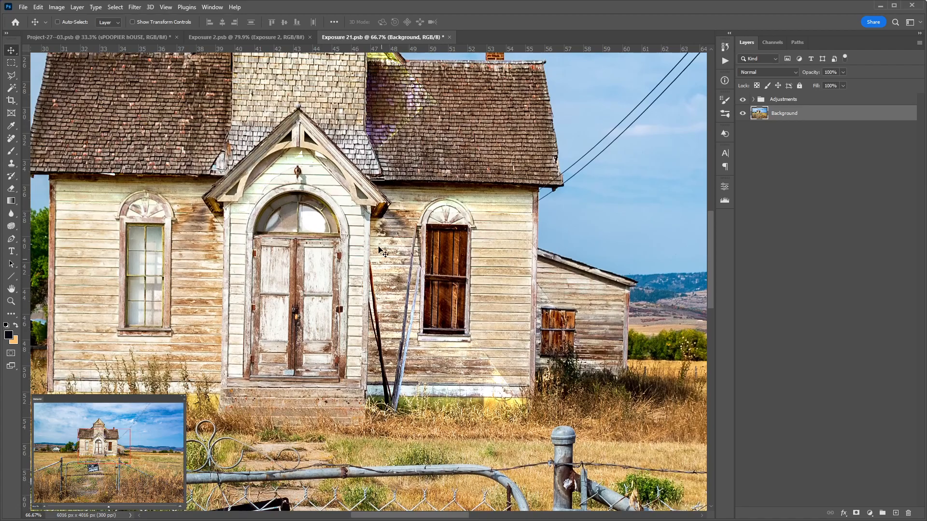
Step: Compare the house photo with the Adjustments group hidden and shown to examine the shadow correction on the roof and wall
click(743, 100)
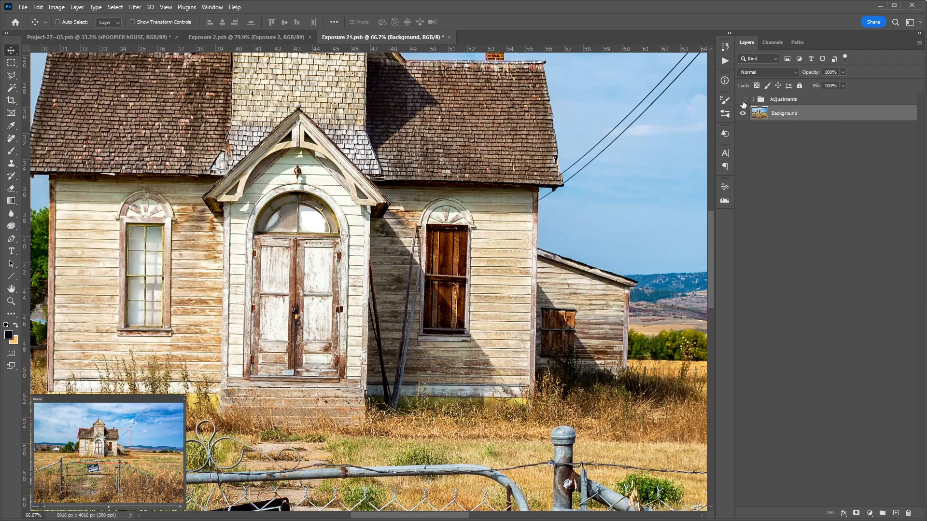
drag(395, 172, 433, 233)
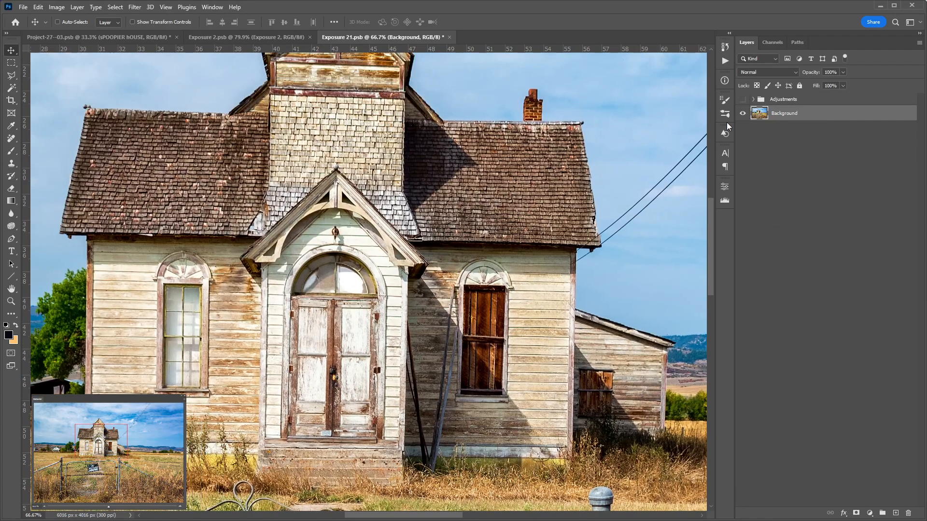
click(742, 99)
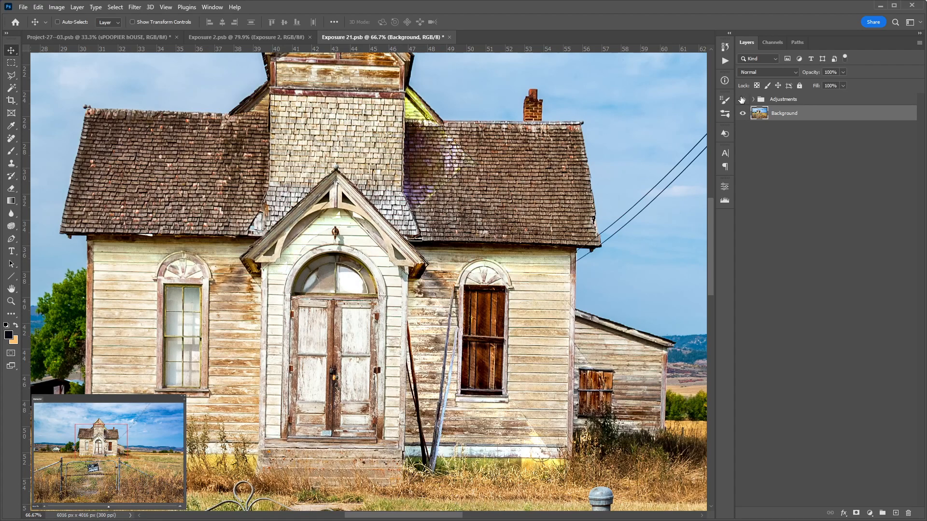
click(743, 100)
click(743, 99)
click(743, 100)
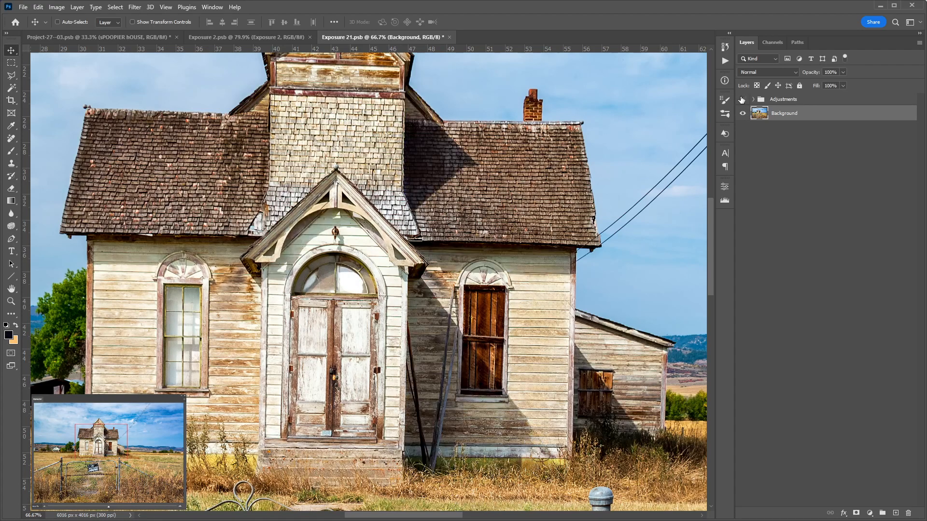
click(743, 99)
click(742, 100)
click(742, 99)
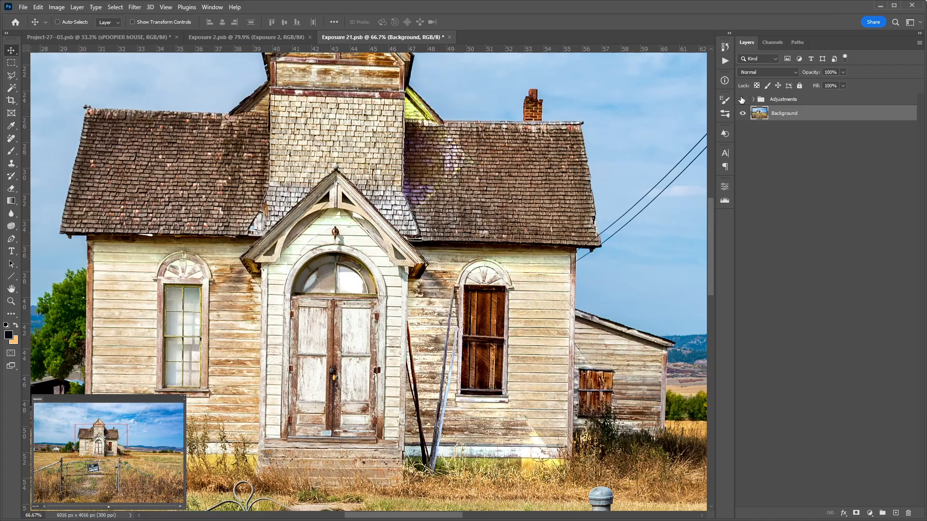
click(742, 100)
click(742, 99)
click(742, 99)
click(742, 100)
Step: Save and close the Exposure 21.psb and Exposure 2.psb smart objects to update the house in the main composite
key(ctrl+s)
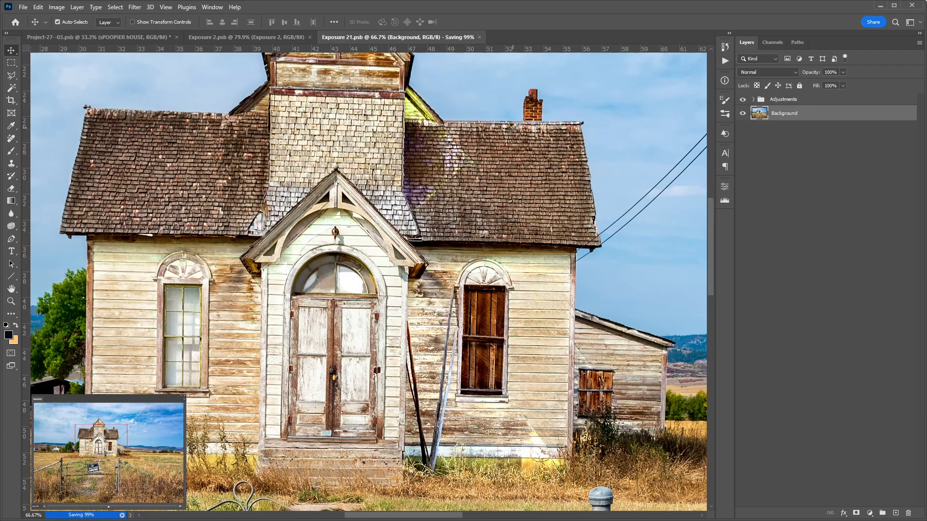
key(ctrl+w)
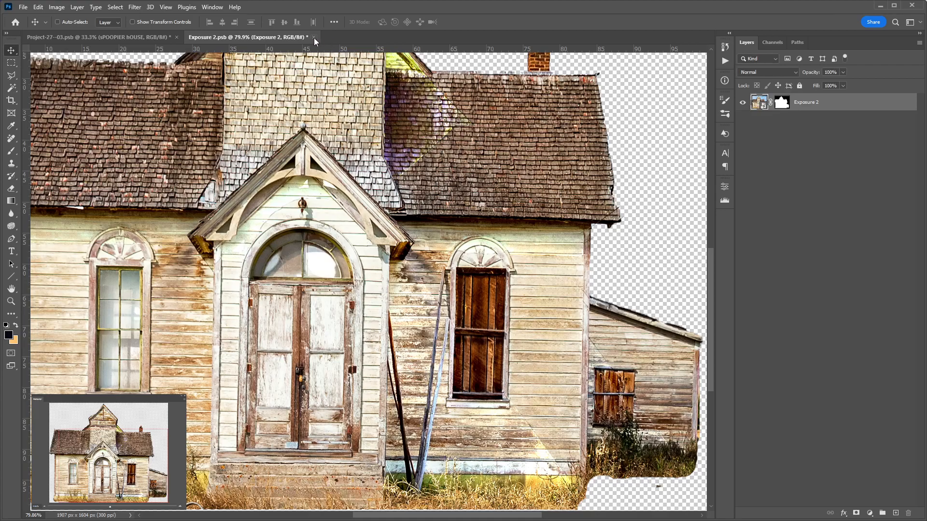
key(ctrl+s)
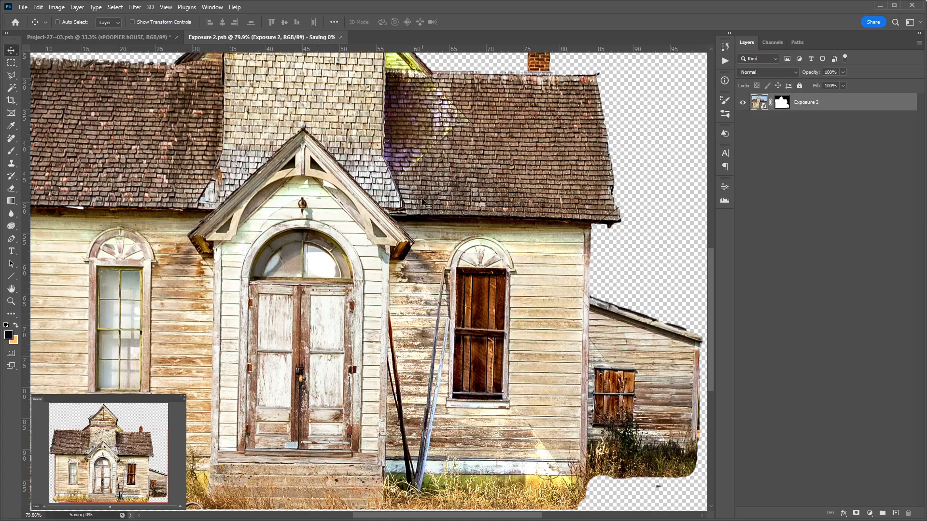
key(ctrl+w)
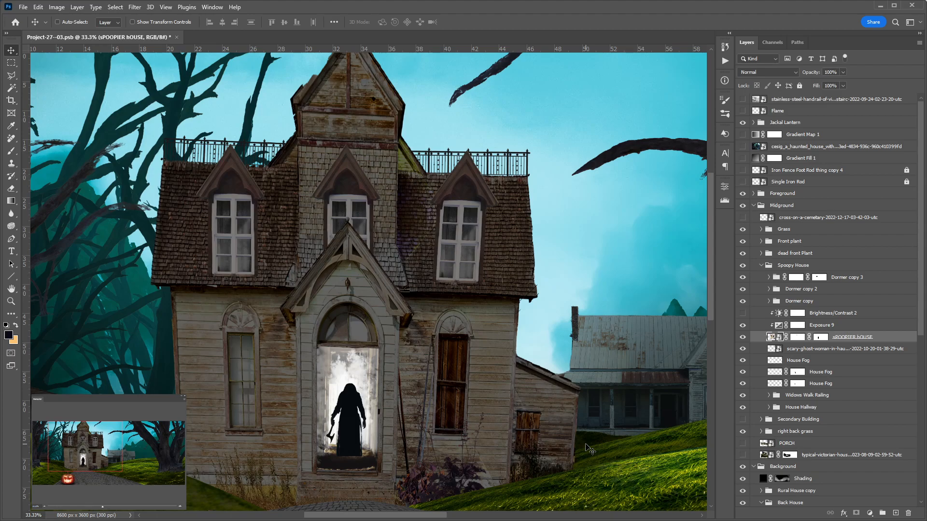
drag(589, 449, 559, 391)
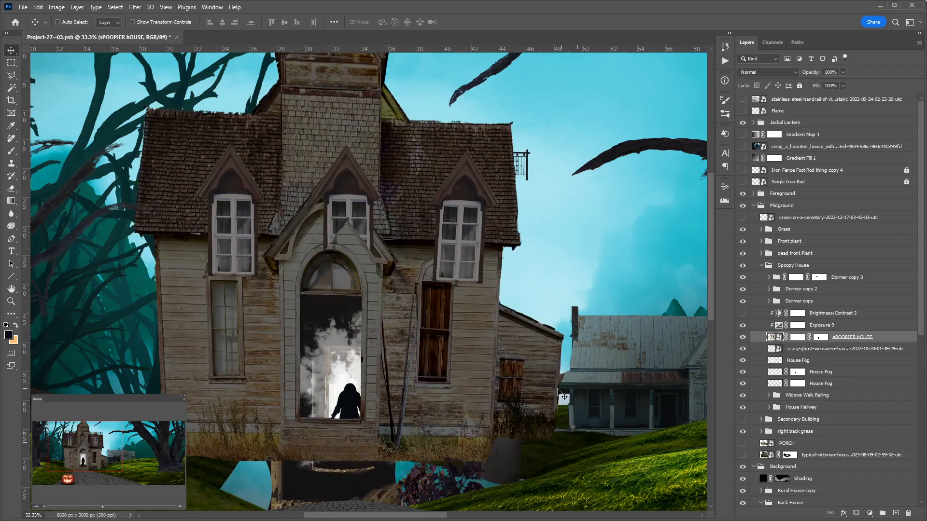
key(ctrl+z)
scroll(511, 349, down, 2)
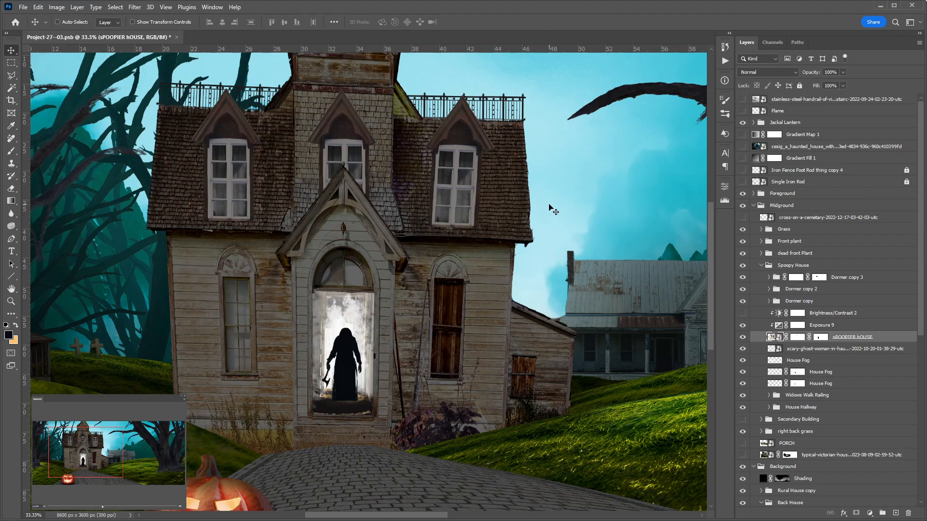
scroll(497, 217, up, 3)
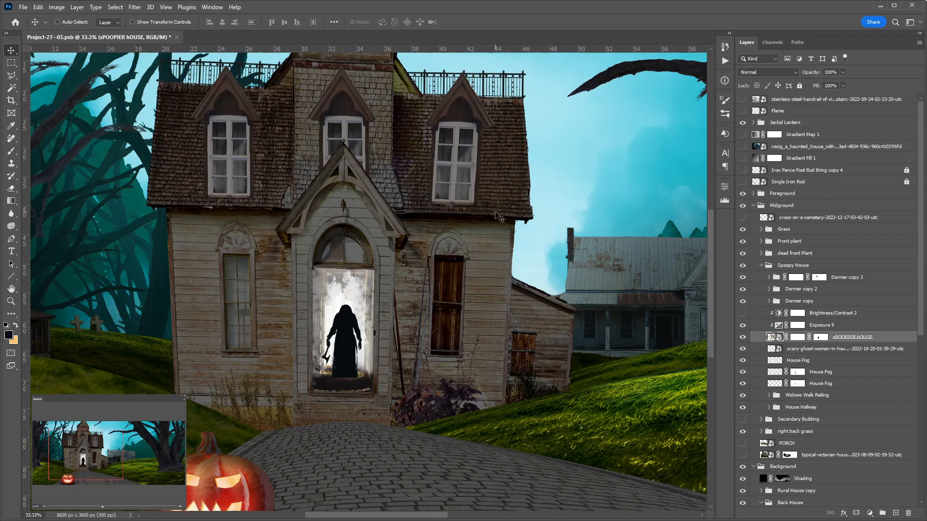
Step: Collapse the Spoopy House group, expand the Foreground group, and show its left and right iron fences
scroll(497, 216, down, 3)
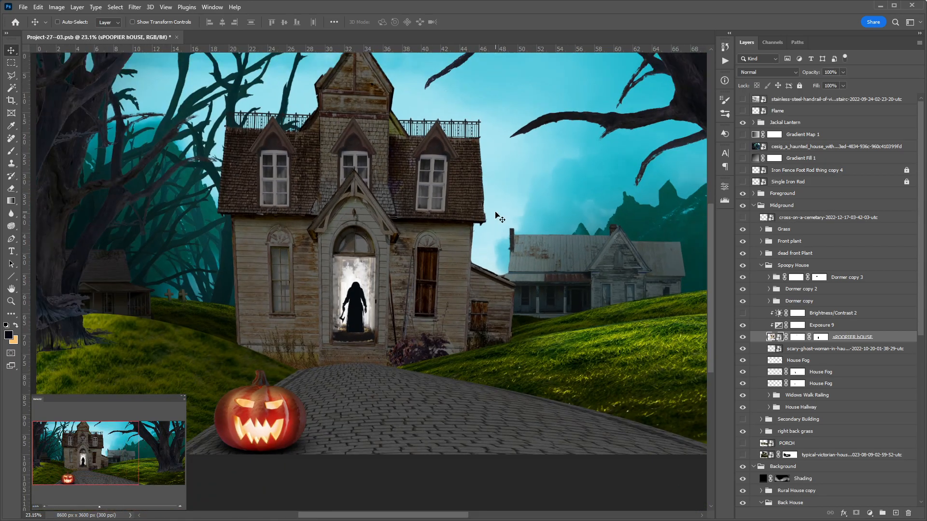
drag(500, 218, 519, 224)
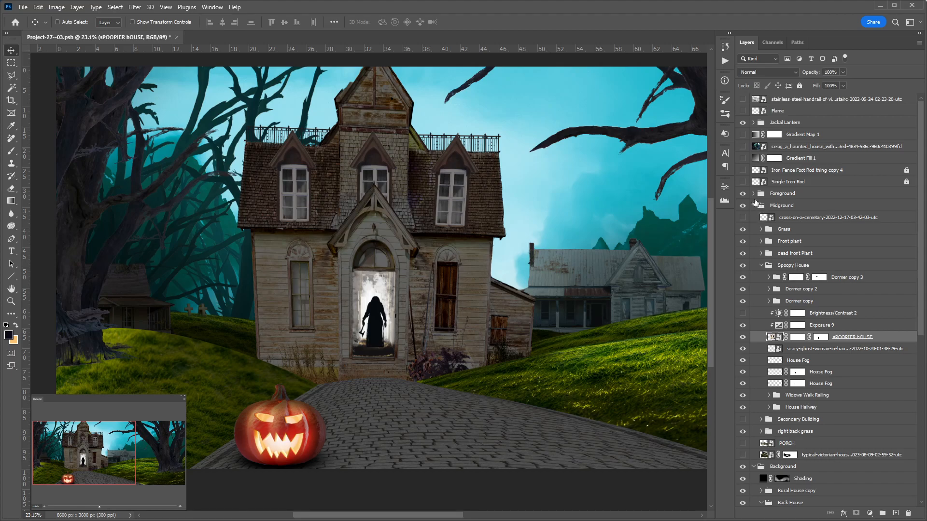
click(762, 265)
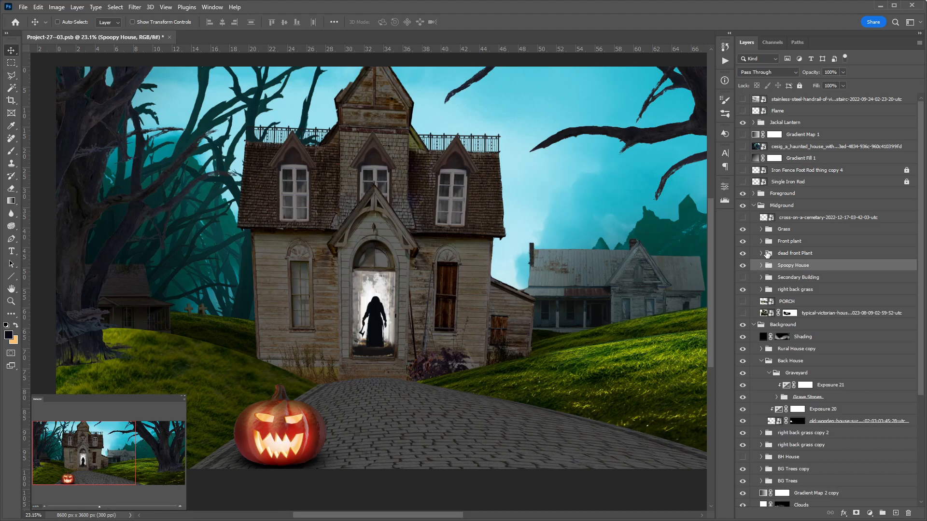
click(754, 193)
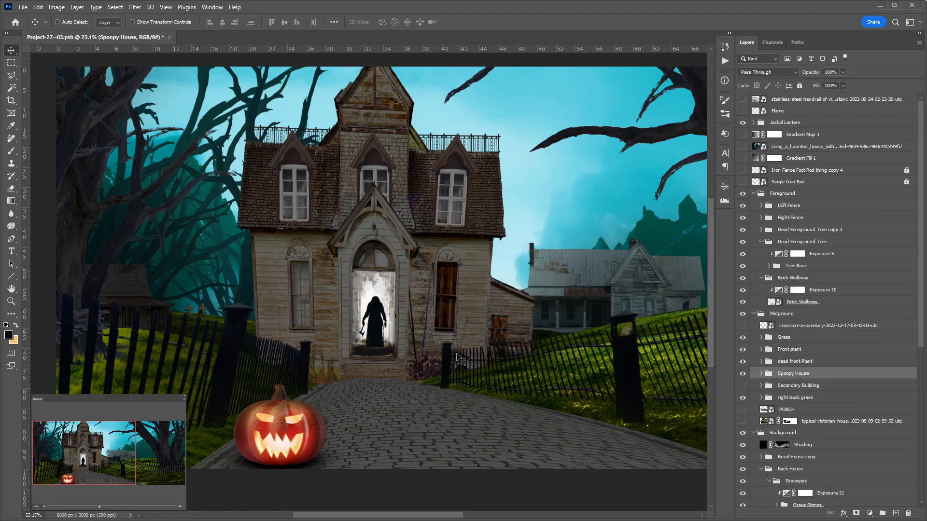
drag(586, 321, 449, 333)
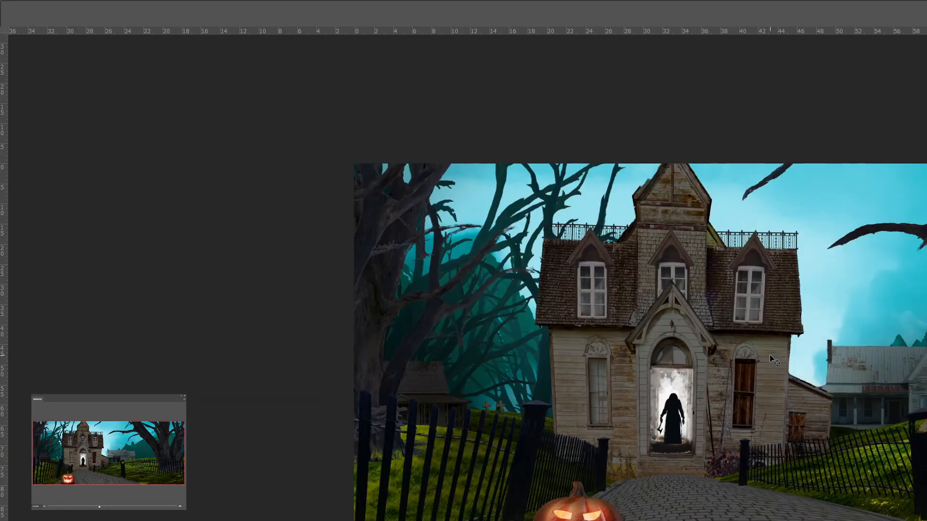
Step: Examine the haunted house composite in full-screen view, both as a wider scene and close up on the house
key(f)
key(ctrl+r)
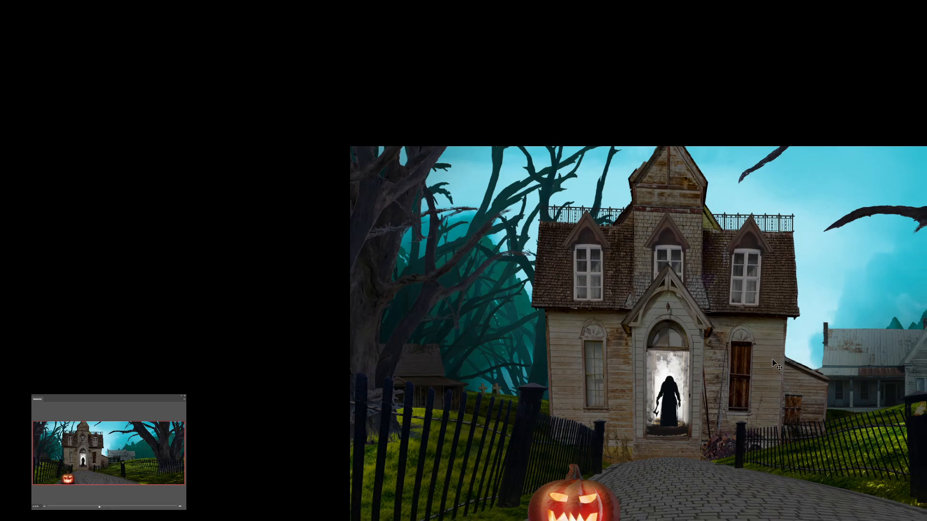
drag(791, 384, 782, 275)
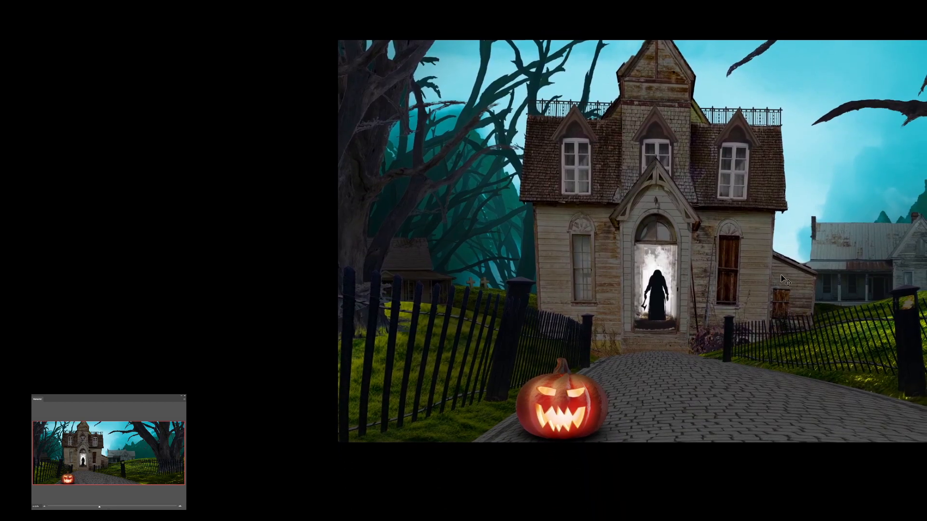
key(ctrl+plus)
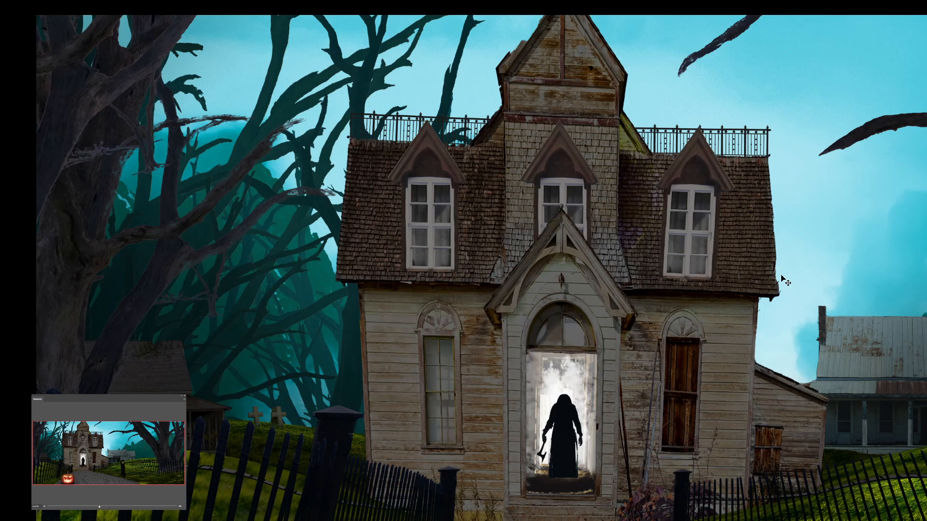
key(f)
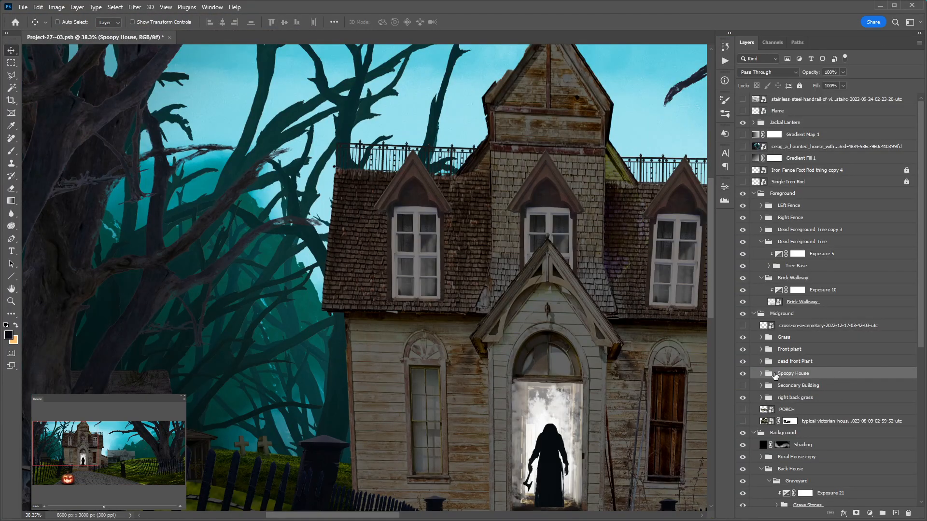
Step: Turn on the Brightness/Contrast 2 adjustment of the main house in the Spoopy House group after comparing it on and off
click(762, 374)
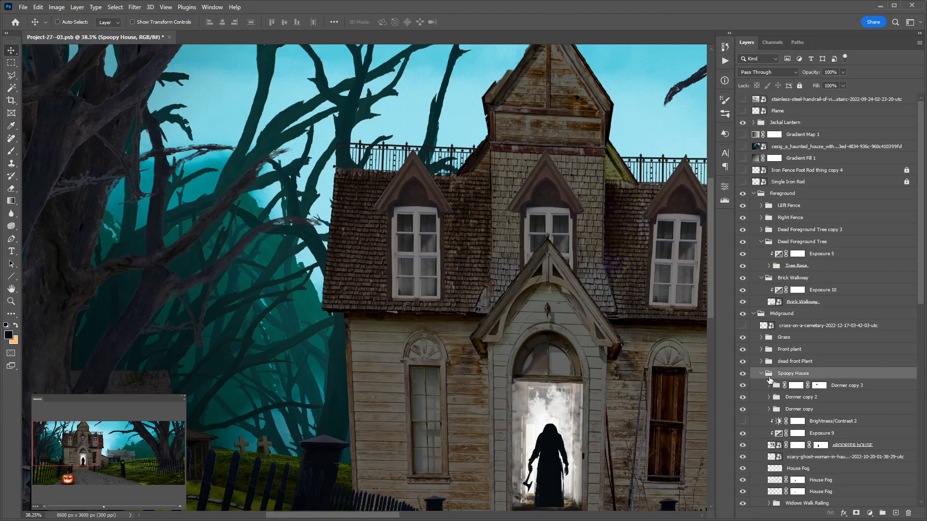
click(771, 446)
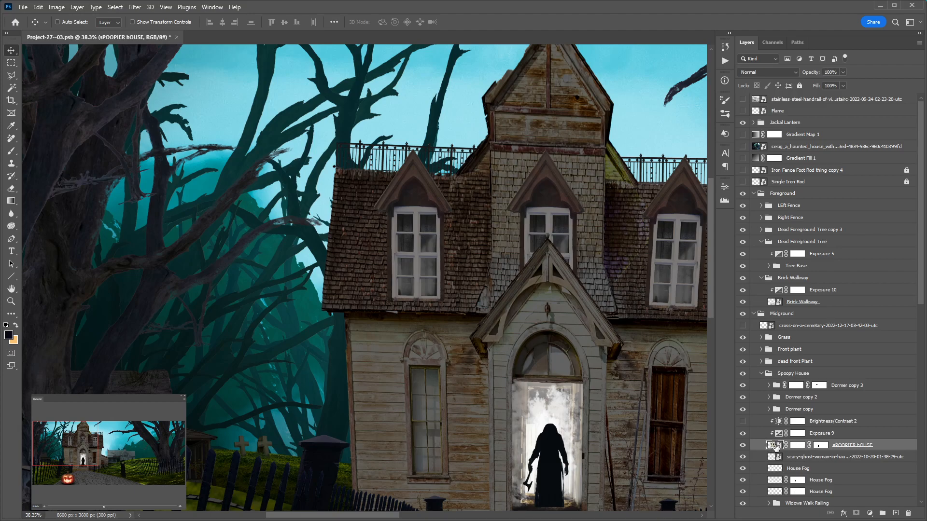
click(802, 422)
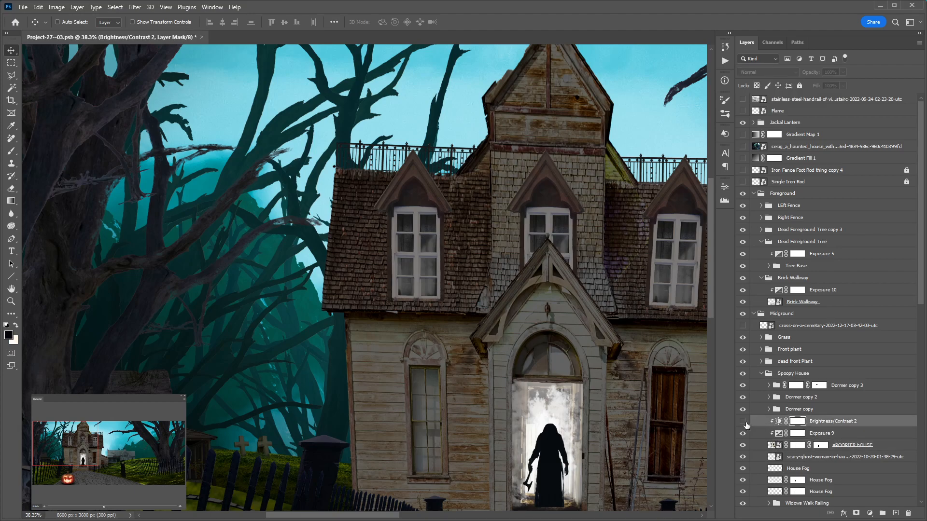
click(743, 422)
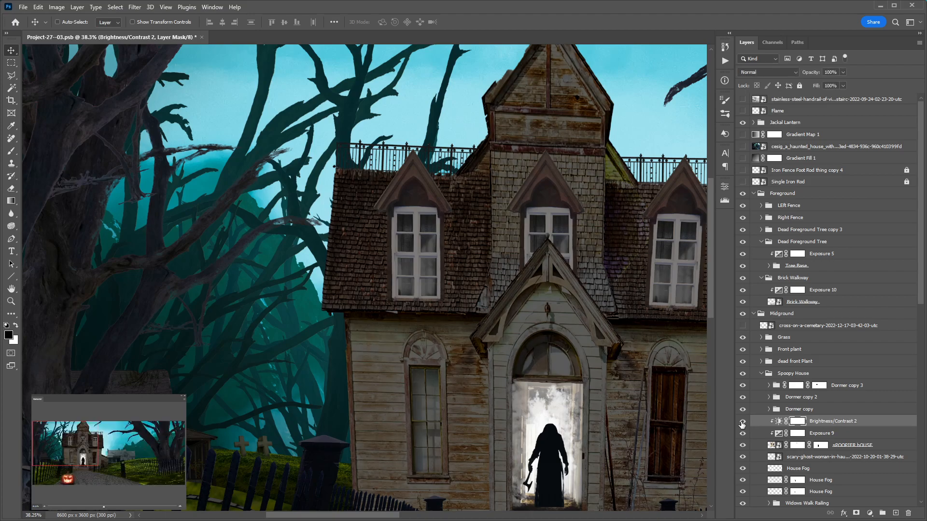
click(743, 421)
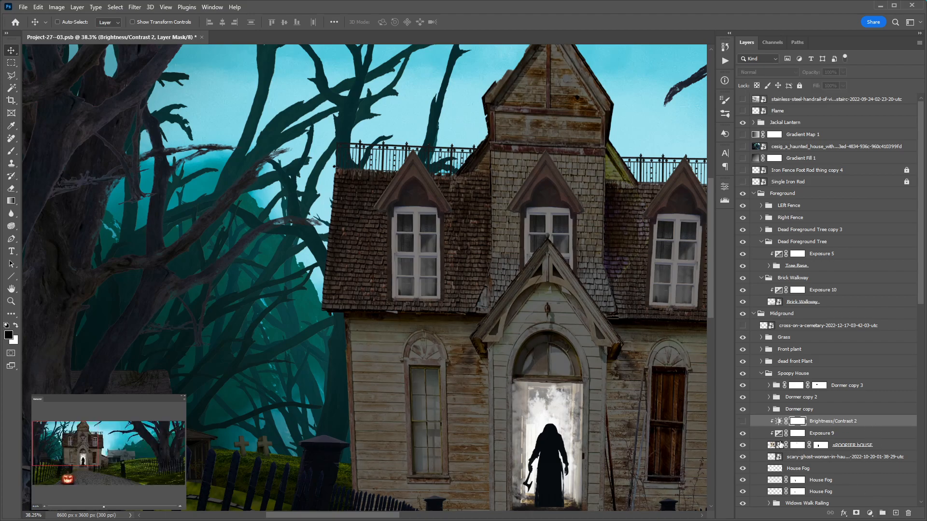
click(742, 421)
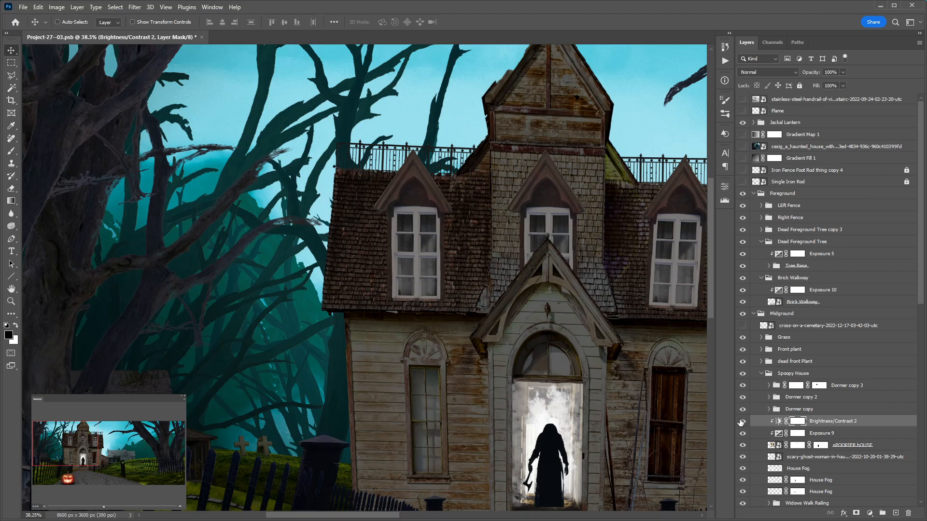
Step: Add a strongly saturated Hue/Saturation adjustment above Brightness/Contrast 2 and clip it to the main house
click(905, 422)
drag(626, 267, 687, 268)
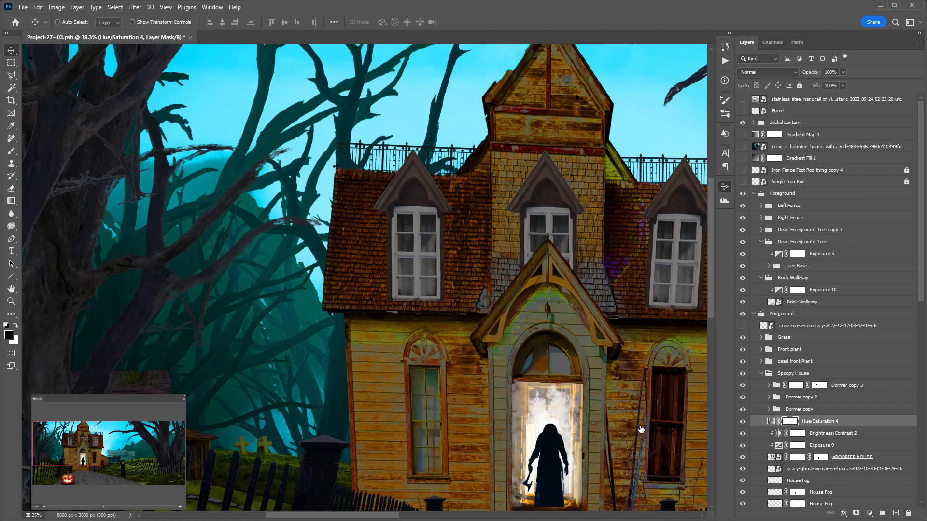
key(ctrl+alt+g)
Step: Shift the house's hue through red, yellow and green and settle on a desaturated blue-grey
drag(626, 251, 609, 253)
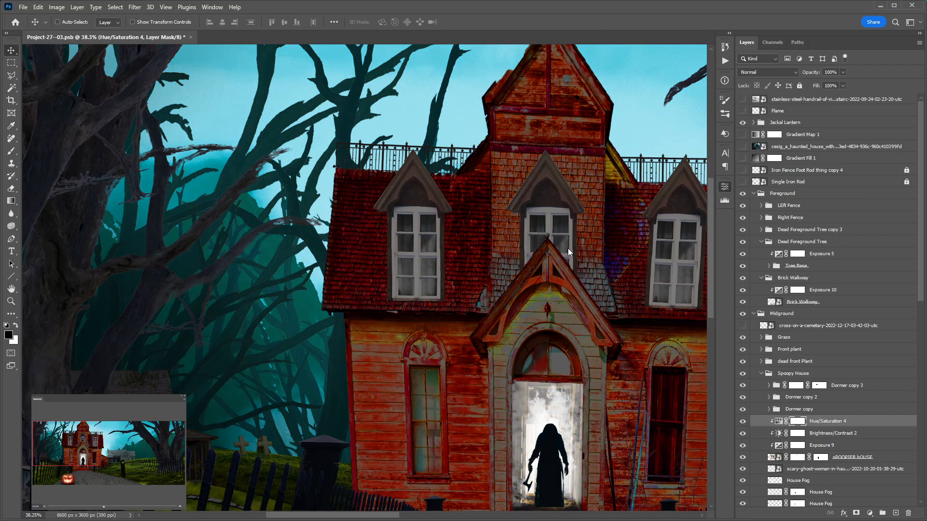
drag(573, 248, 582, 247)
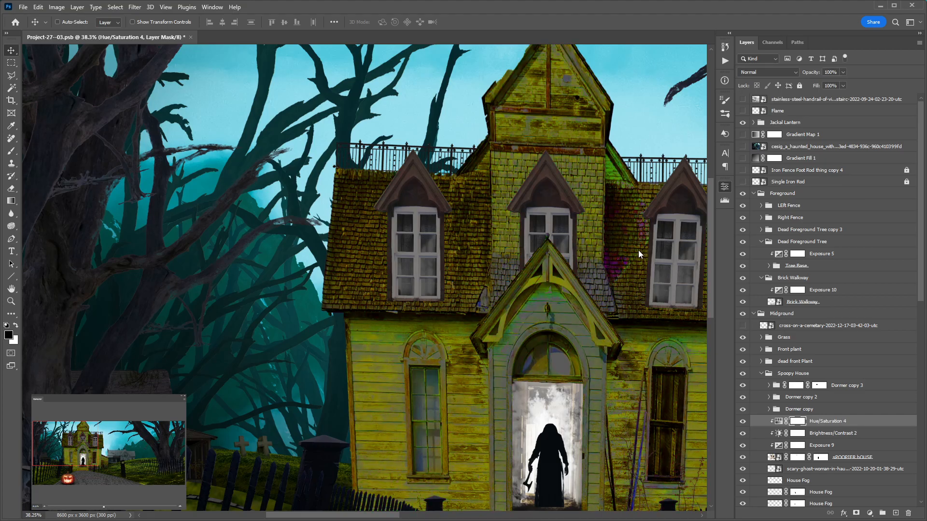
drag(635, 250, 651, 250)
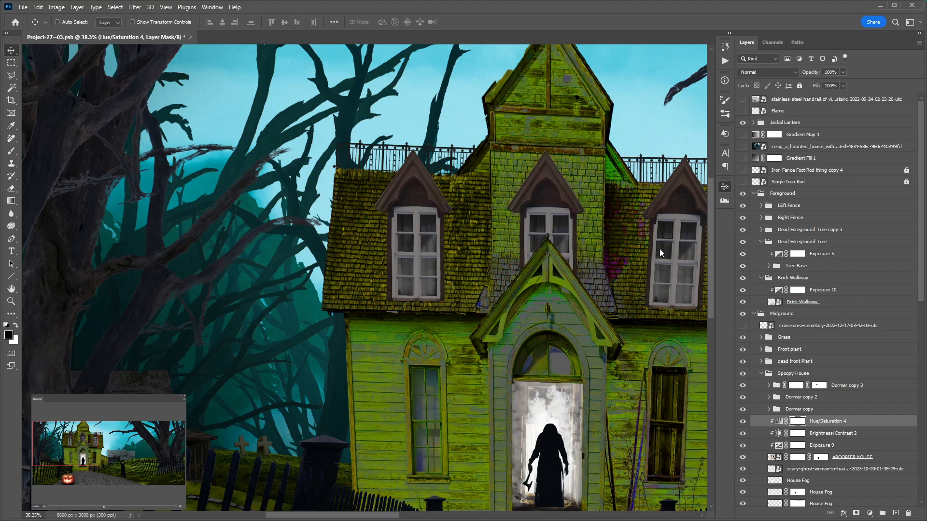
drag(666, 251, 690, 253)
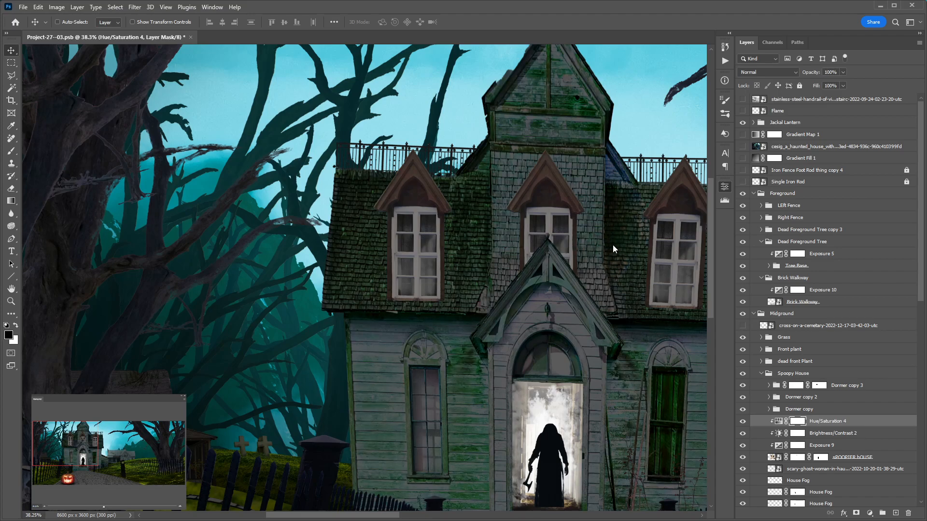
key(ctrl+z)
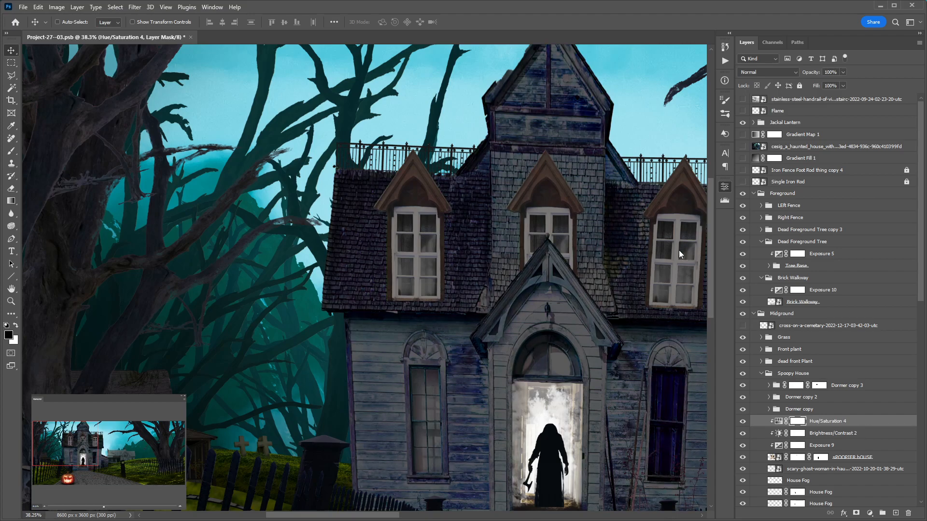
key(ctrl+shift+z)
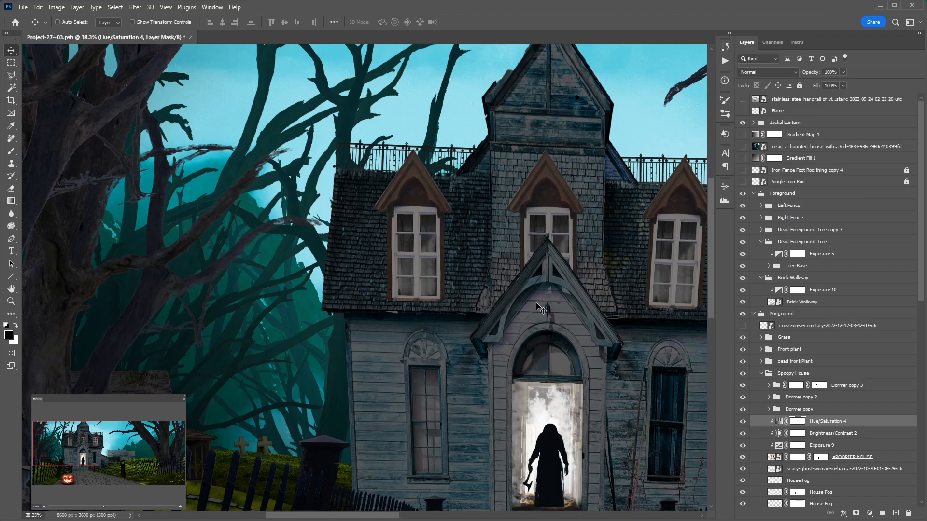
Step: Try tinting the house teal with a clipped duplicate of Hue/Saturation 4, and delete the duplicate
drag(592, 340, 406, 277)
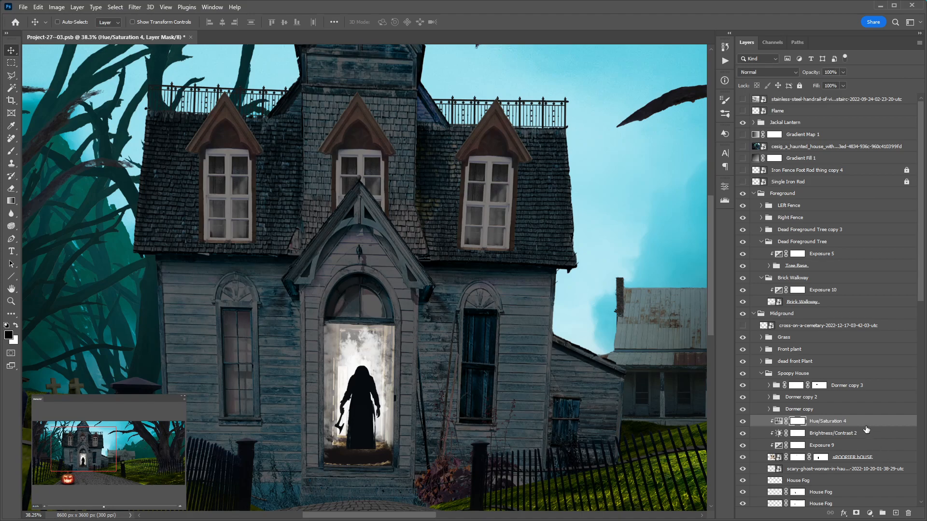
key(ctrl+j)
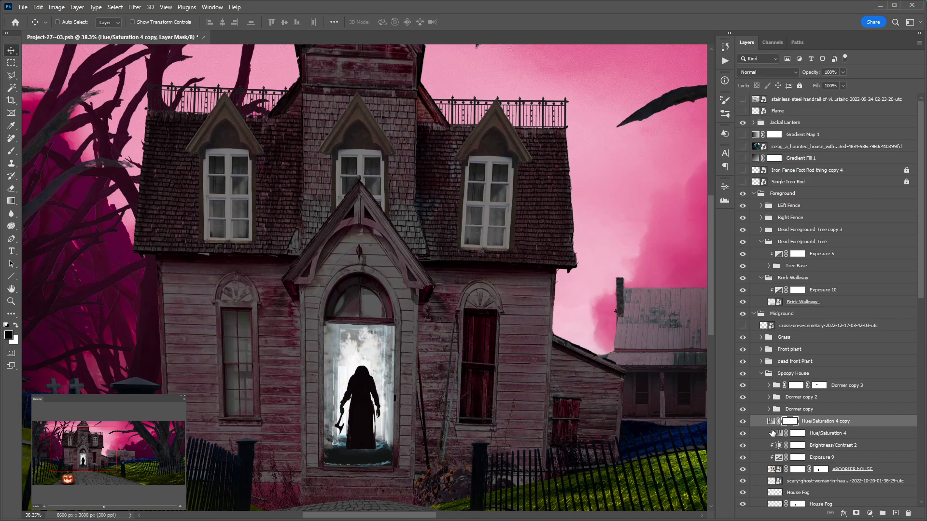
alt+click(773, 427)
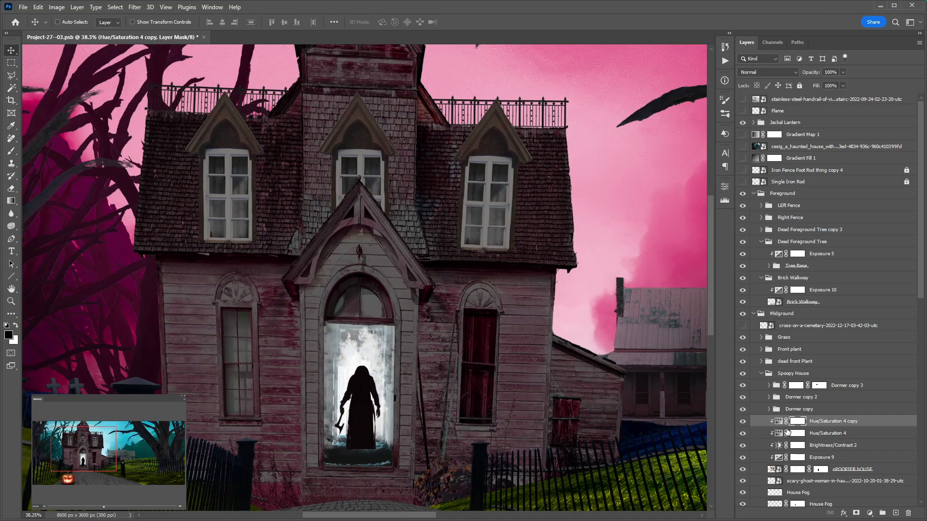
click(779, 423)
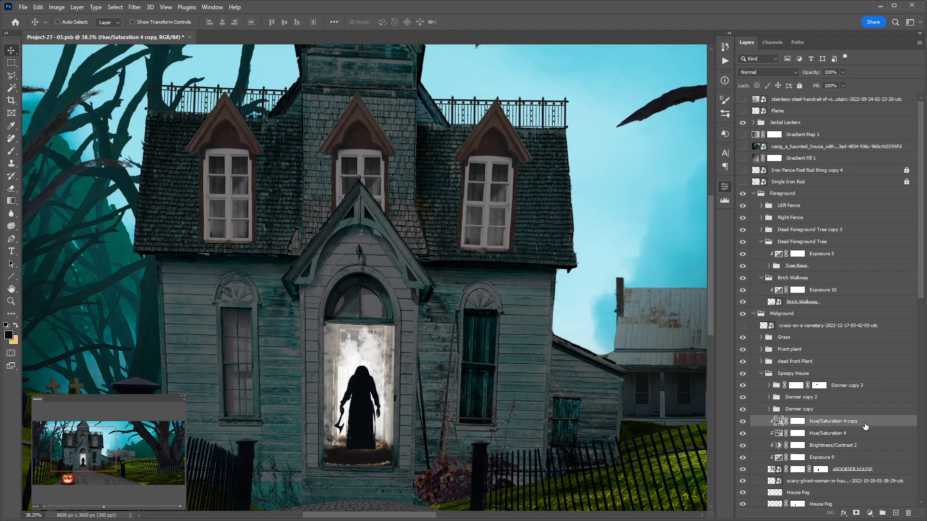
key(Delete)
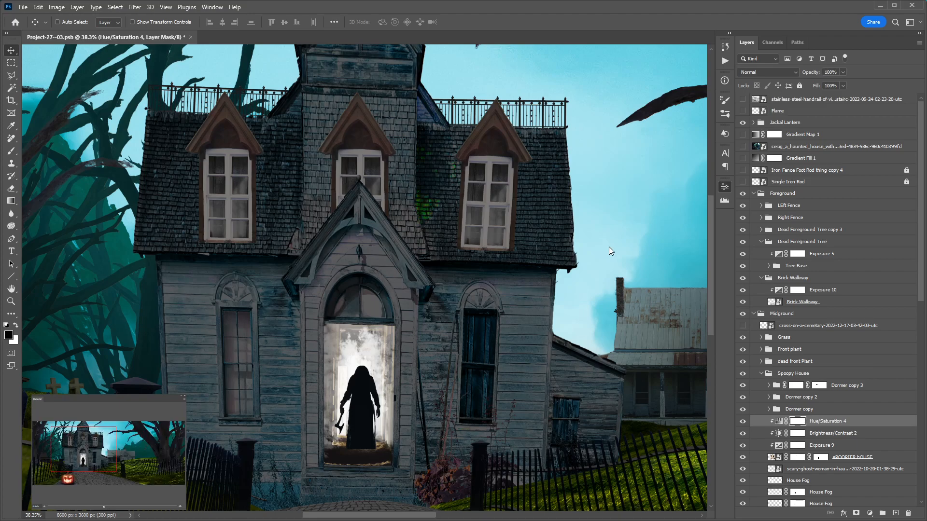
Step: Temporarily hide Brightness/Contrast 2 and Exposure 9 to neutralize the off-colour roof patches with Hue/Saturation 4, and show both adjustments again
click(742, 434)
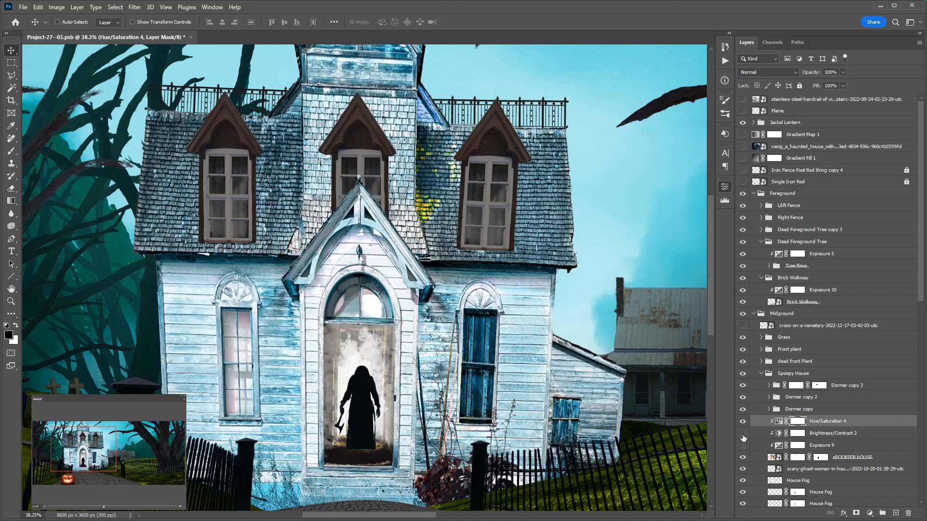
click(743, 421)
click(743, 422)
click(743, 436)
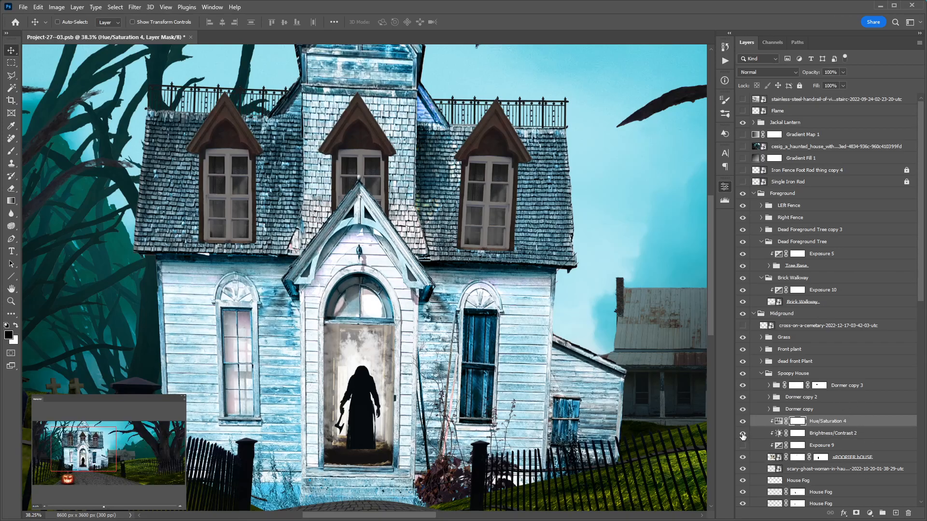
click(743, 445)
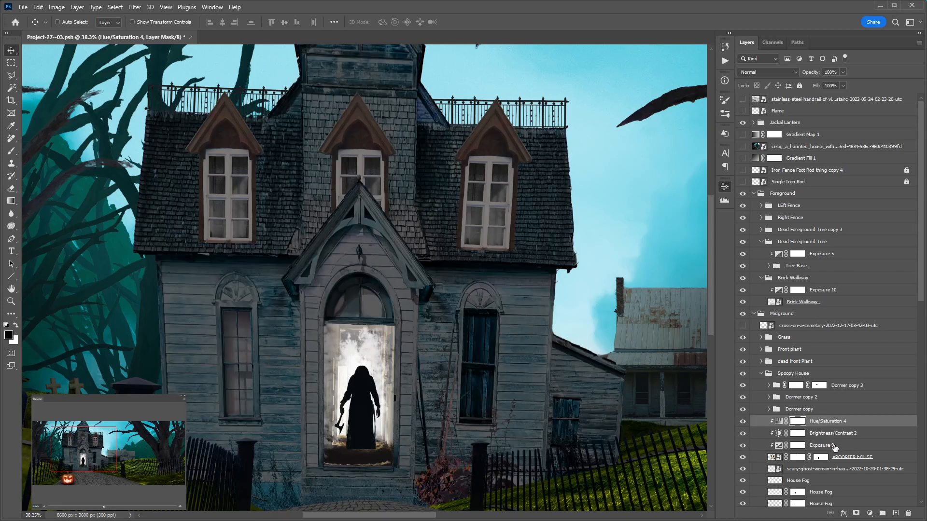
Step: Select the Flame layer above the Jackal Lantern group and make it visible
click(834, 446)
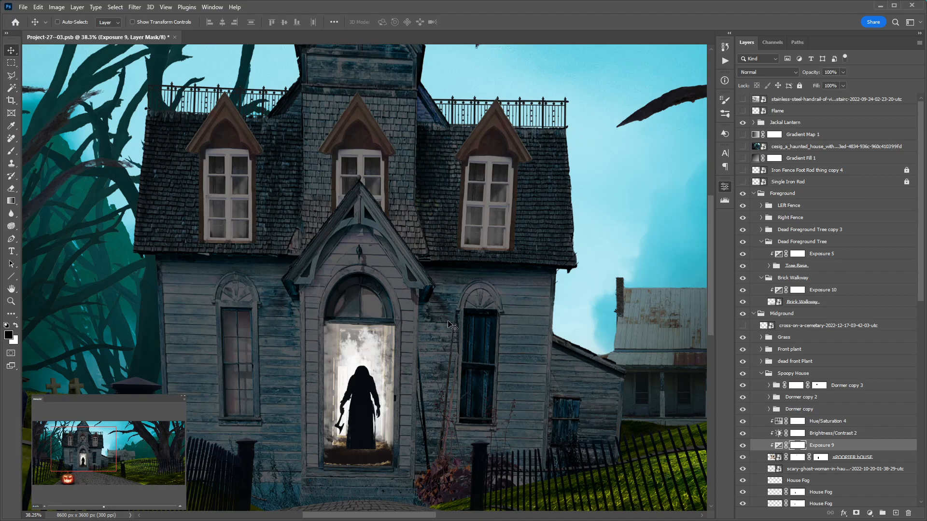
key(i)
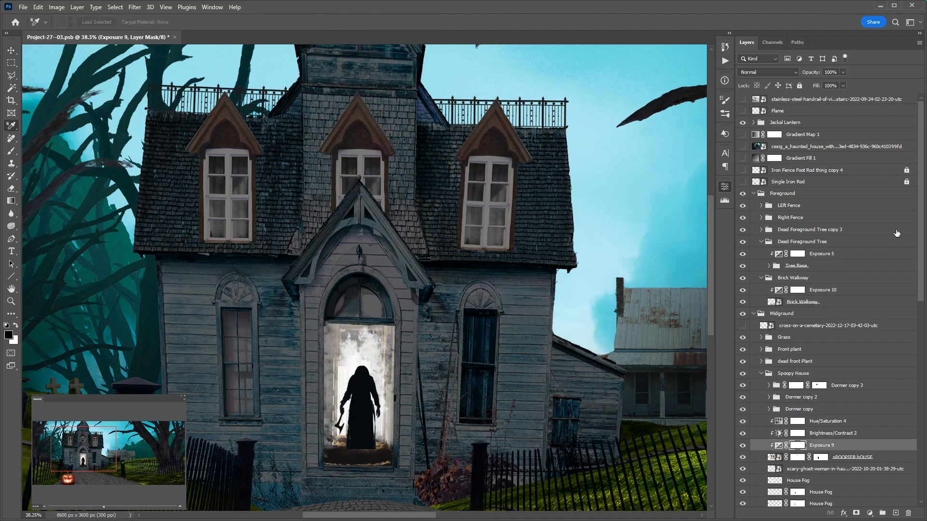
click(802, 158)
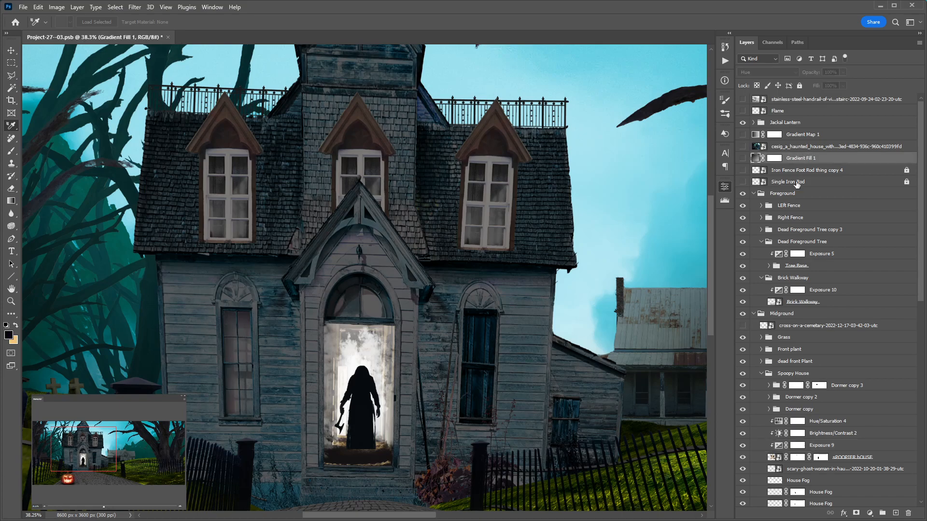
click(843, 291)
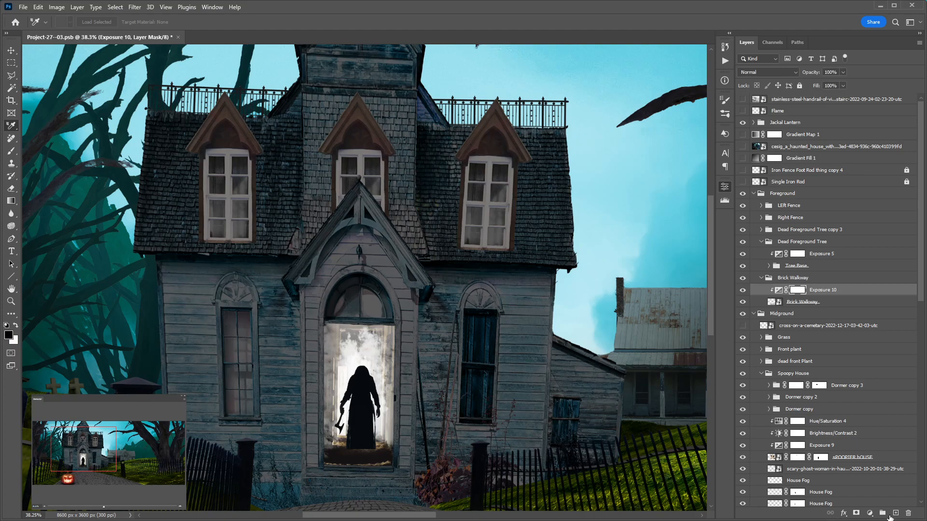
click(797, 112)
click(742, 111)
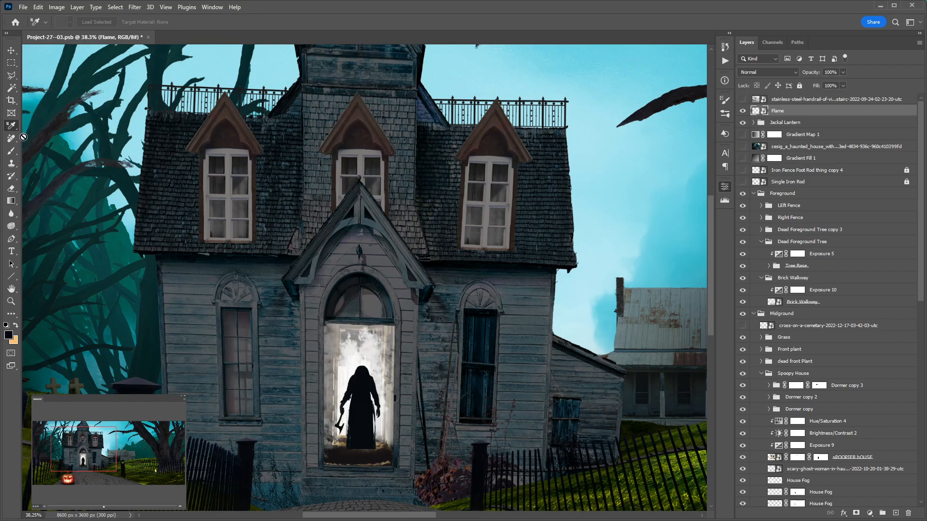
Step: Sample the wall colour above the front door to check it, and select the Hue/Saturation 4 adjustment
key(shift+i)
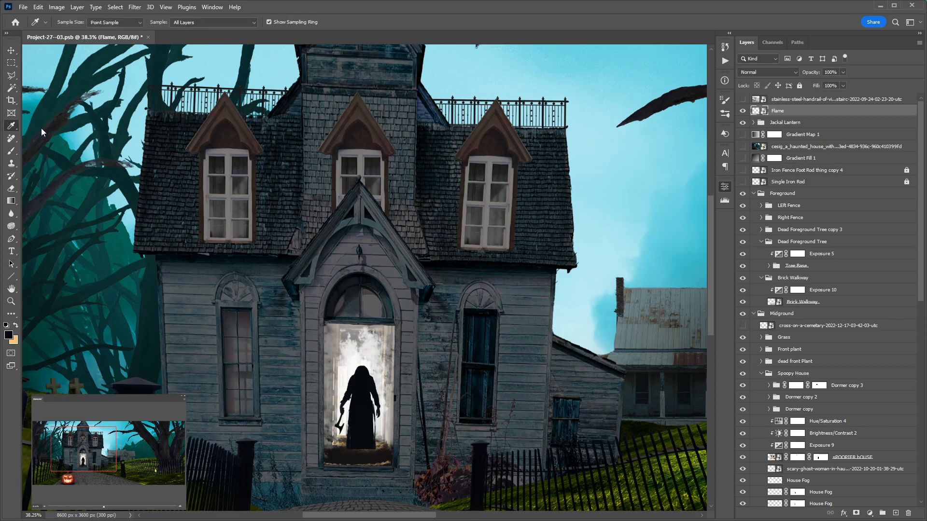
click(383, 260)
click(8, 335)
click(868, 422)
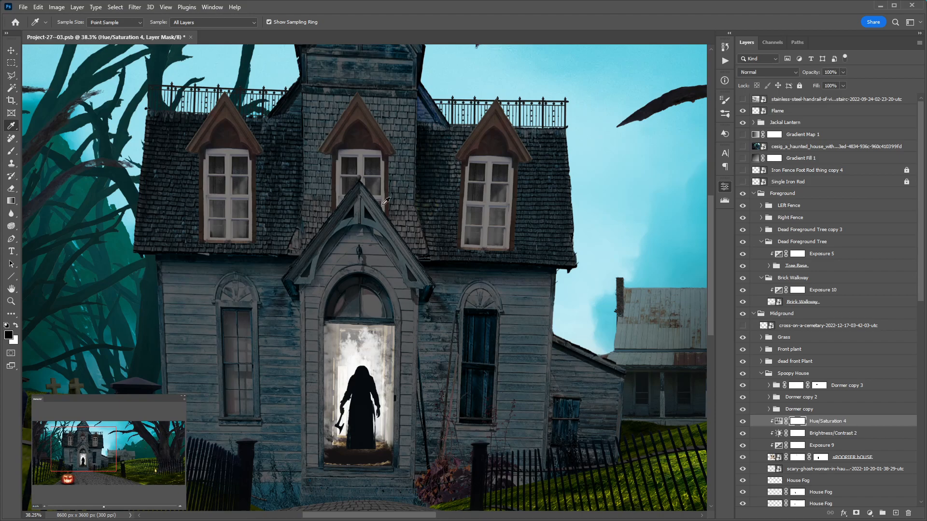
Step: Select and collapse the Spoopy House layer group
click(11, 51)
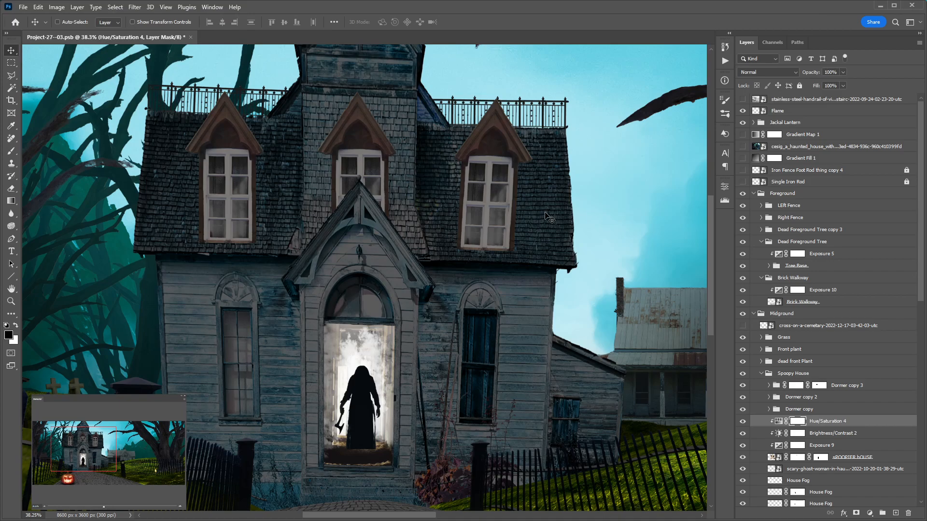
key(ctrl+minus)
key(ctrl+minus)
key(ctrl+minus)
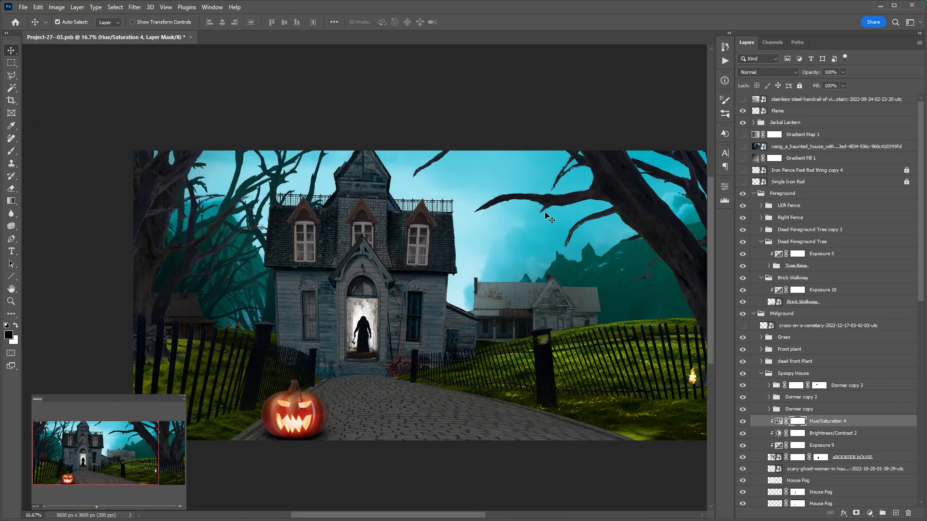
drag(584, 284, 486, 275)
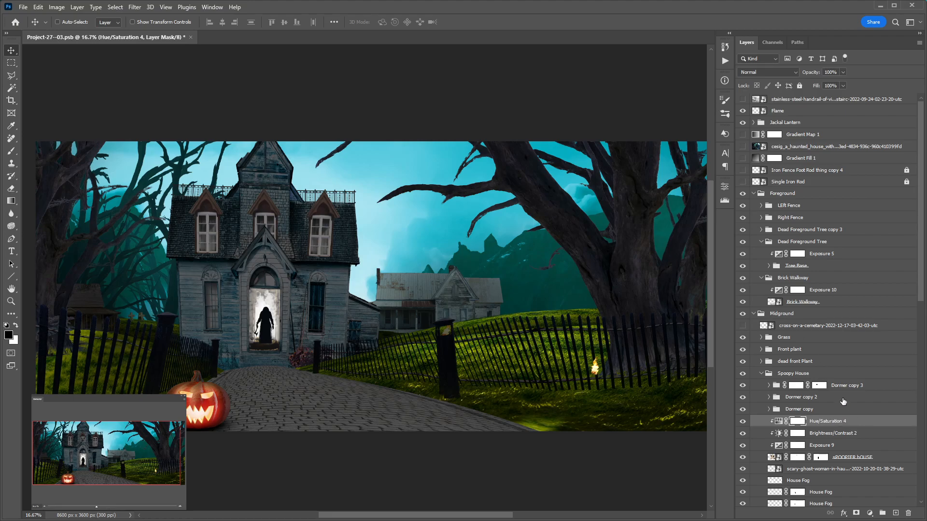
click(761, 373)
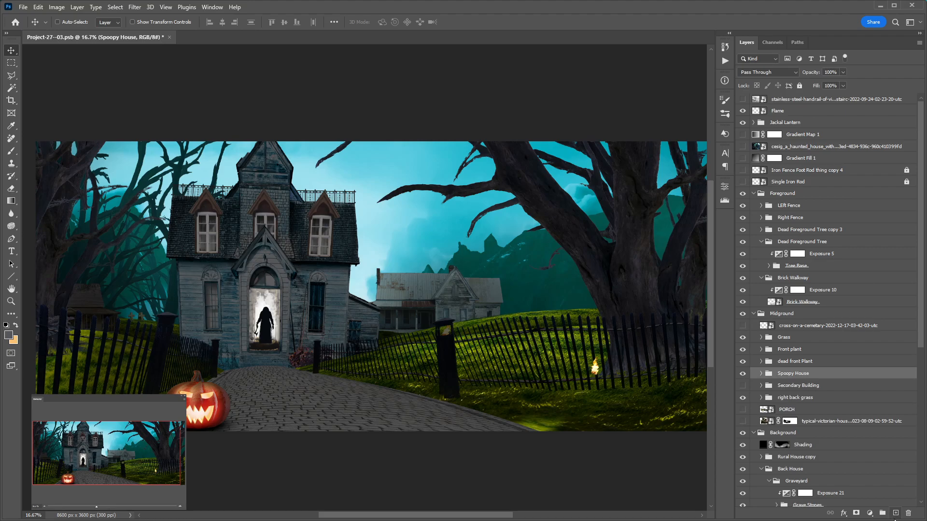
Step: Paint rough grey strokes over the house's roof and upper walls on a new layer clipped to the Spoopy House group, using a 300 px brush
click(895, 514)
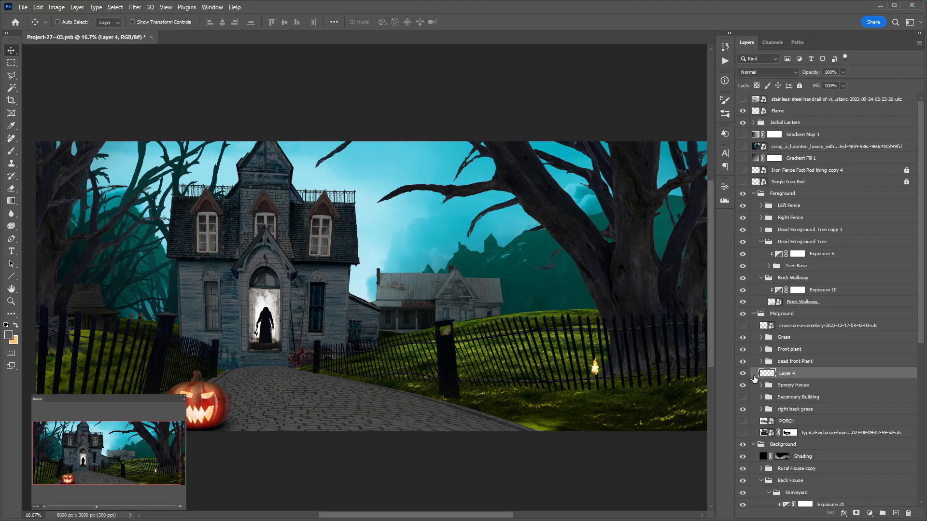
alt+click(754, 376)
key(b)
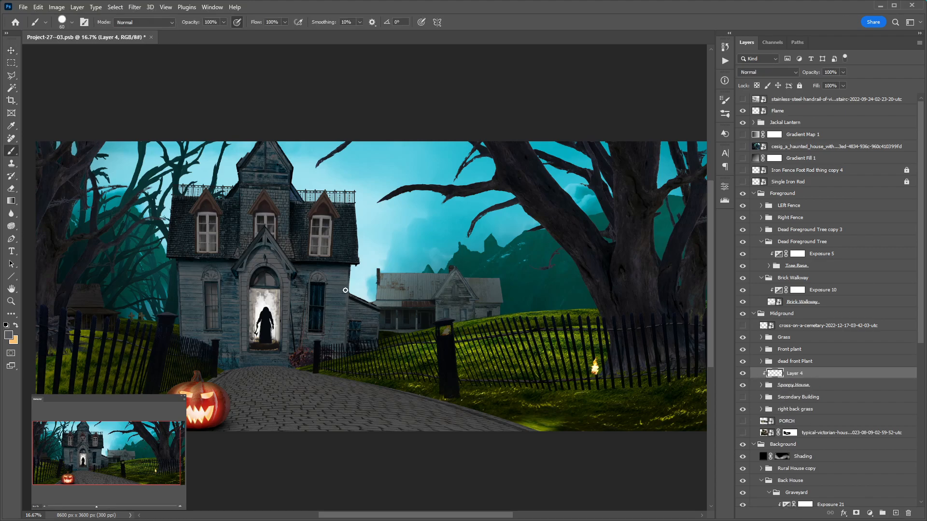
key(bracketright)
key(bracketright)
key(bracketright)
key(bracketright)
key(bracketright)
key(bracketright)
key(bracketright)
key(bracketright)
key(bracketright)
key(bracketright)
mouse_move(361, 299)
mouse_down()
mouse_move(383, 307)
mouse_move(326, 286)
mouse_move(357, 281)
mouse_move(350, 258)
mouse_move(165, 256)
mouse_up()
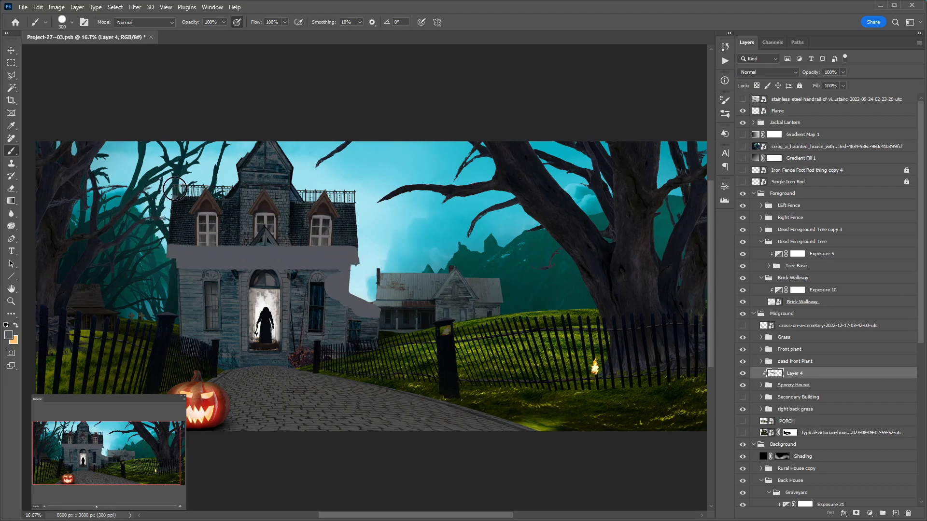
mouse_move(174, 195)
mouse_down()
mouse_move(199, 184)
mouse_move(257, 216)
mouse_move(243, 204)
mouse_move(232, 244)
mouse_up()
drag(289, 204, 288, 234)
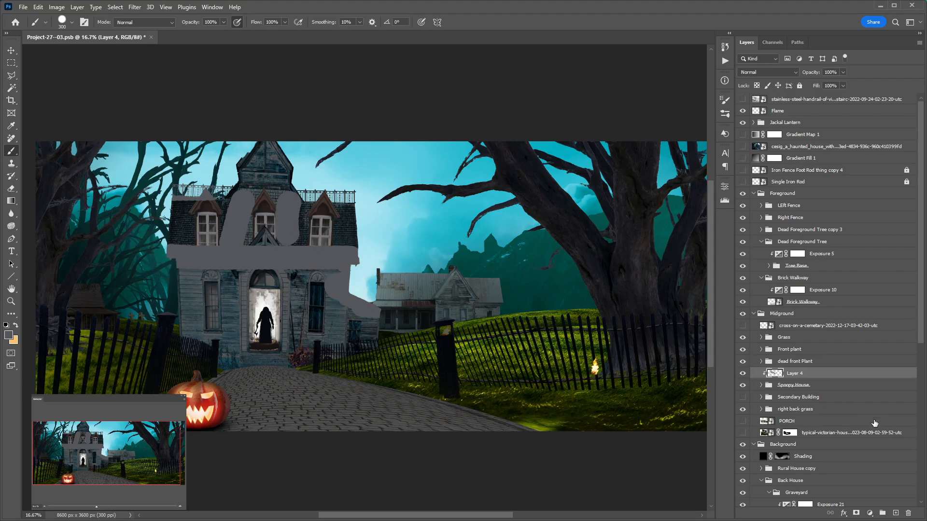
Step: Load the painted strokes of Layer 4 as a selection, fill them with black and deselect
ctrl+click(776, 374)
key(d)
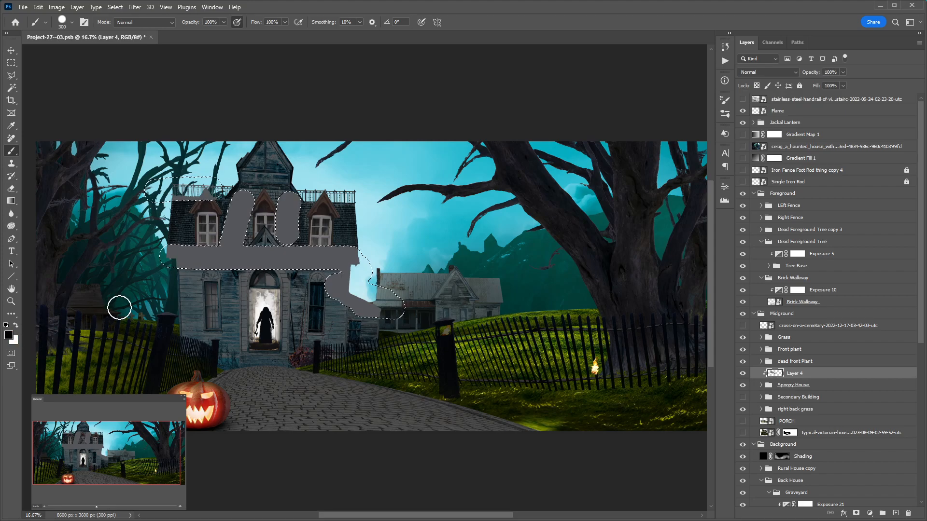
key(x)
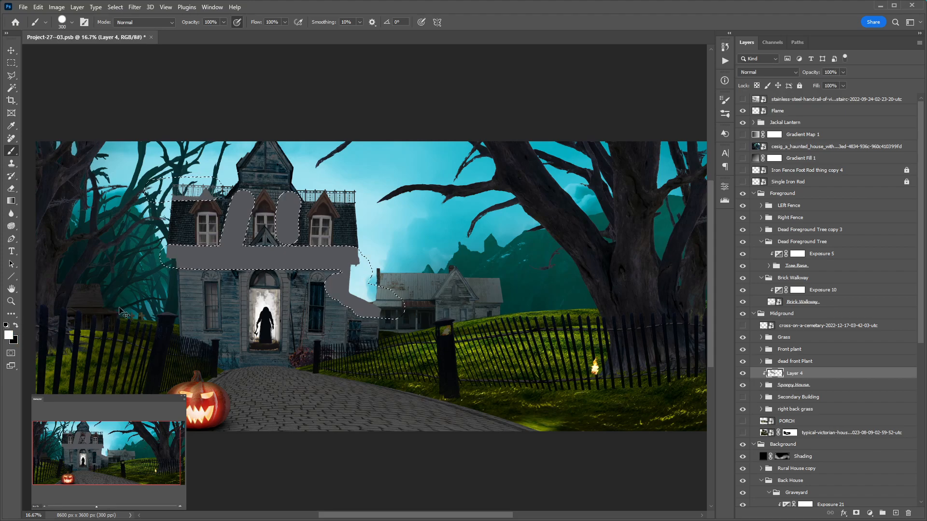
key(ctrl+BackSpace)
key(ctrl+d)
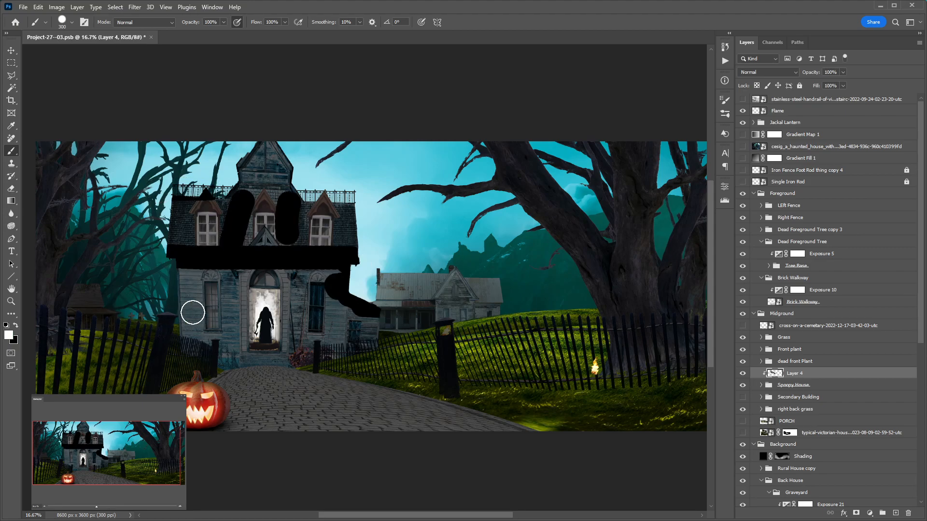
Step: Try Blend If on Layer 4 so the black strokes affect only the darker tones of the house
key(v)
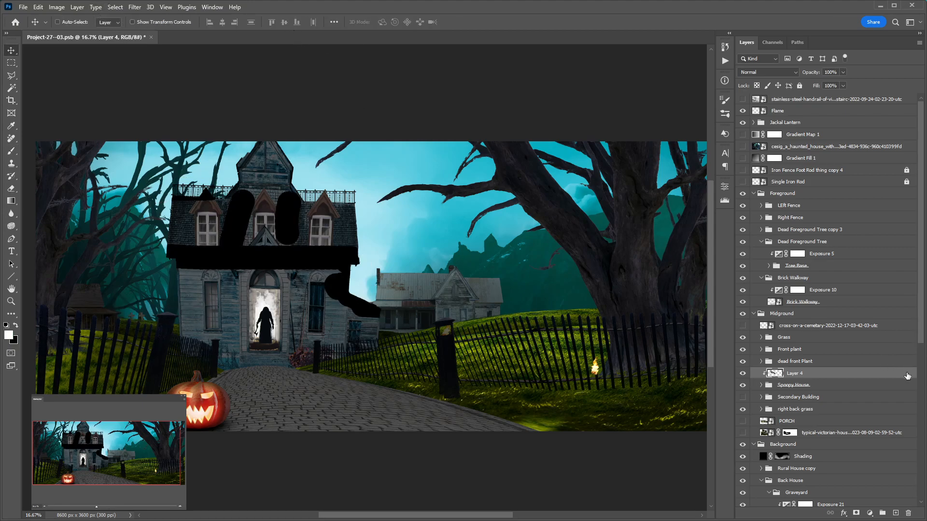
key(h)
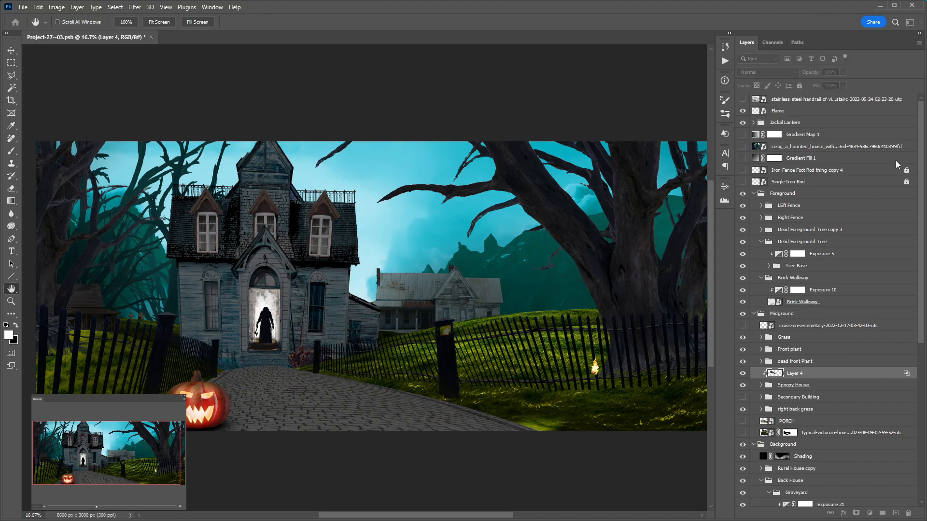
key(v)
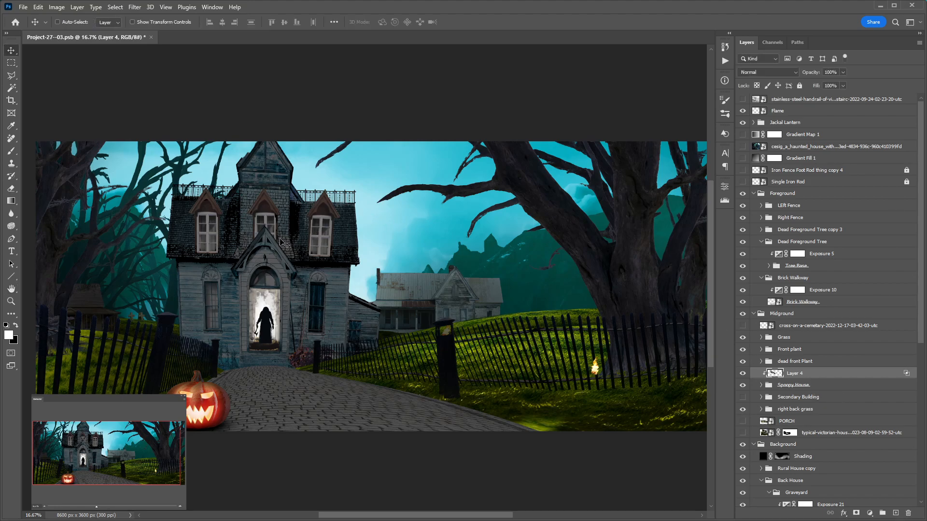
scroll(259, 243, up, 1)
scroll(306, 239, up, 3)
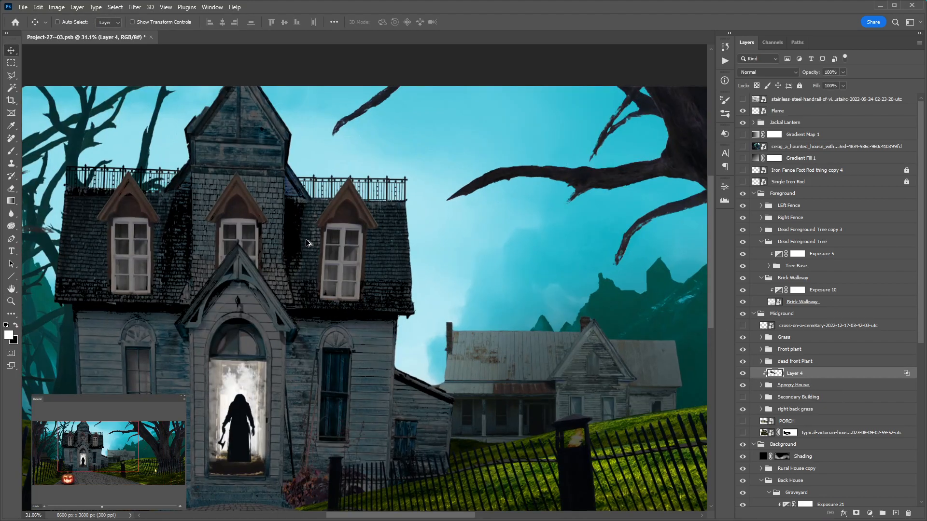
scroll(306, 239, up, 2)
Step: Soften the 300 px brush, add a black Solid Color fill layer above Layer 4 and delete Layer 4
key(b)
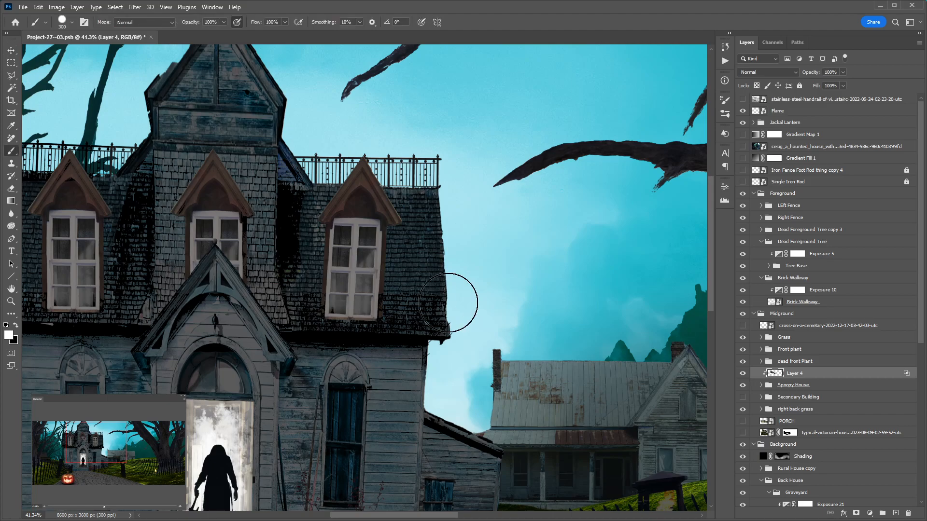
key(x)
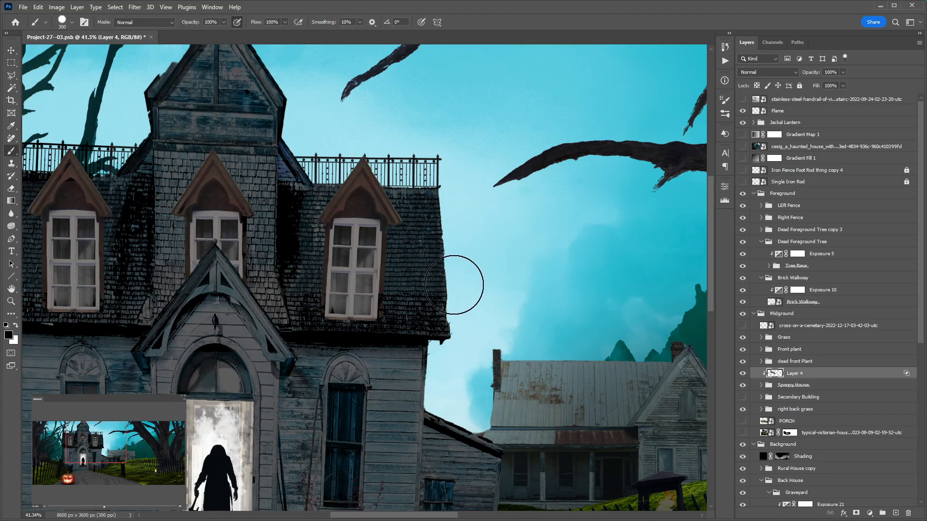
key(shift+bracketleft)
key(shift+bracketleft)
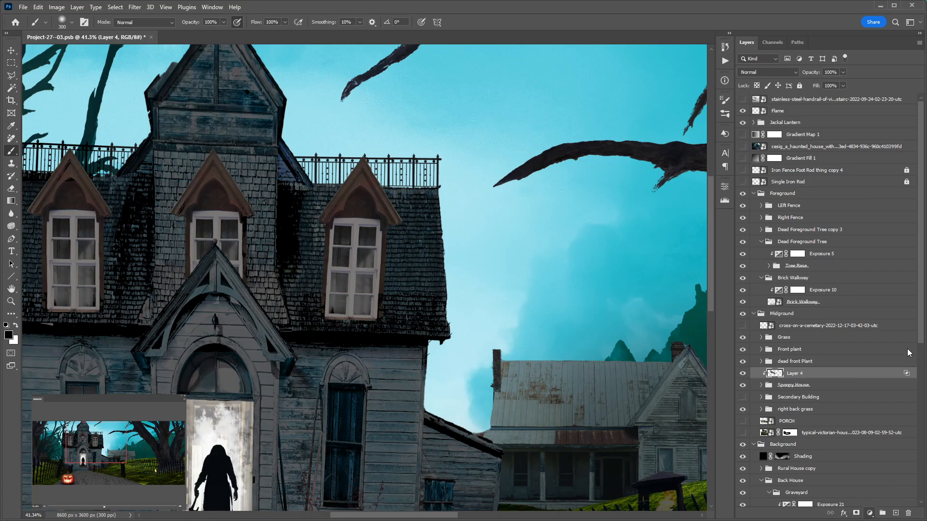
key(F2)
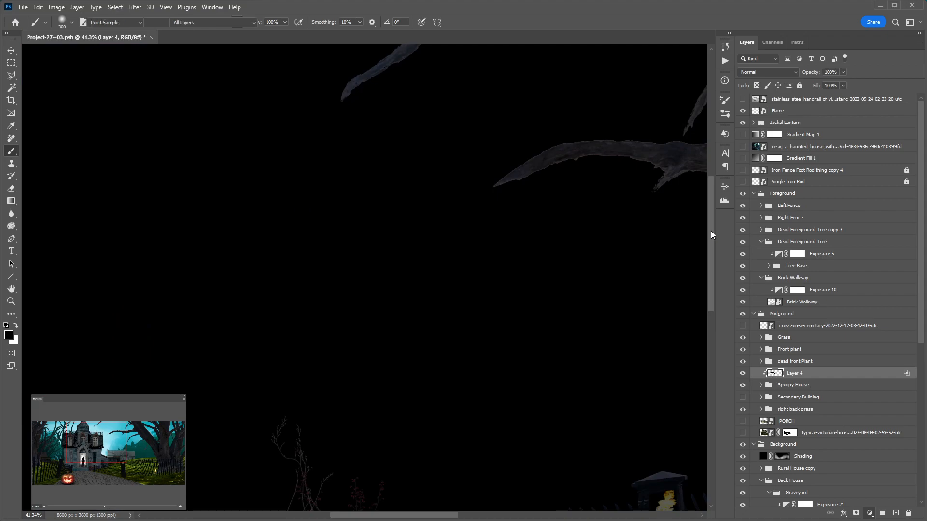
key(Return)
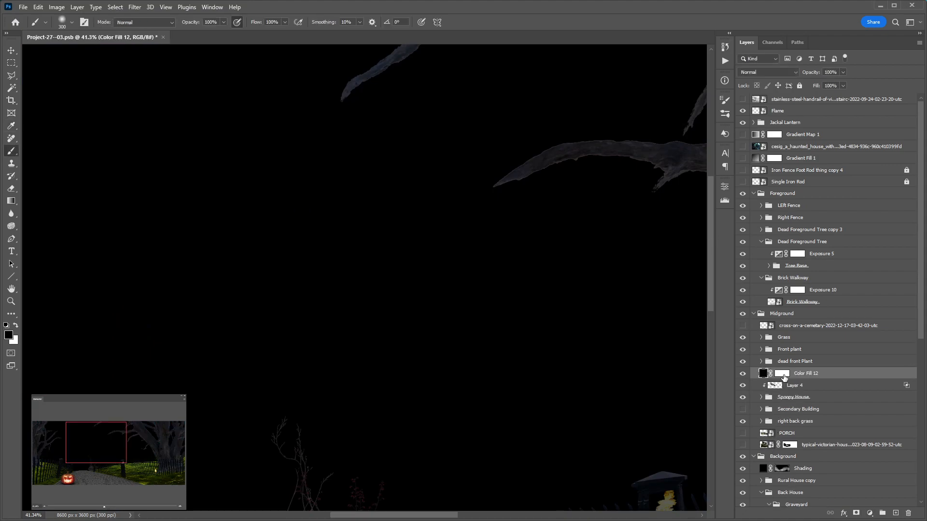
click(820, 388)
key(Delete)
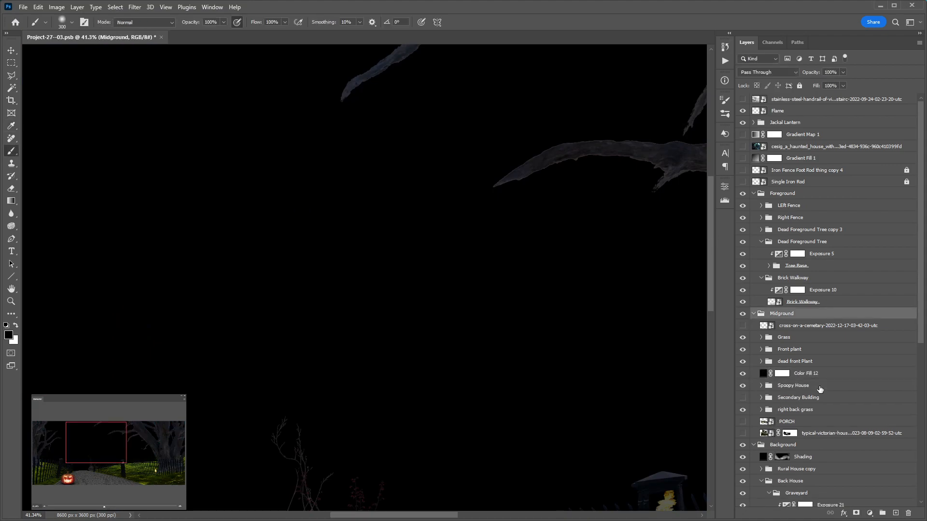
Step: Clip the black fill layer to the Spoopy House group and invert its mask
alt+click(760, 379)
click(789, 374)
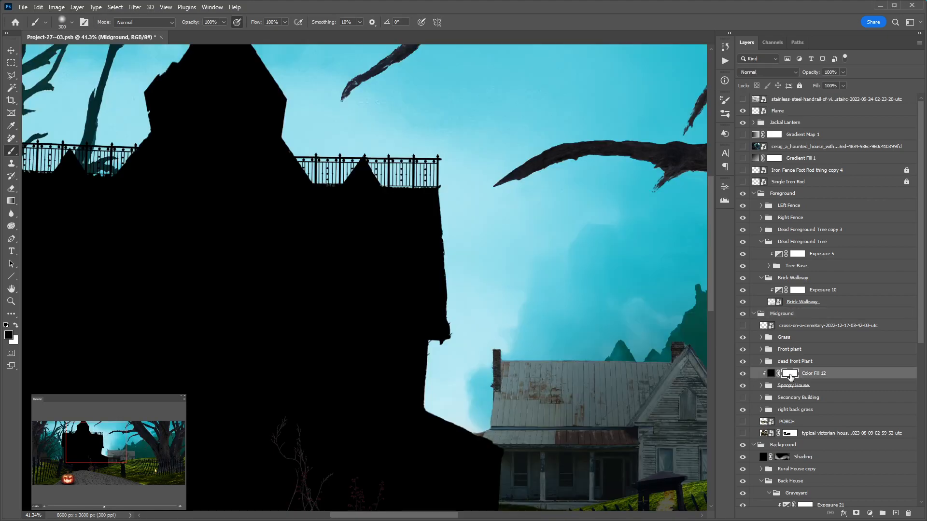
key(ctrl+i)
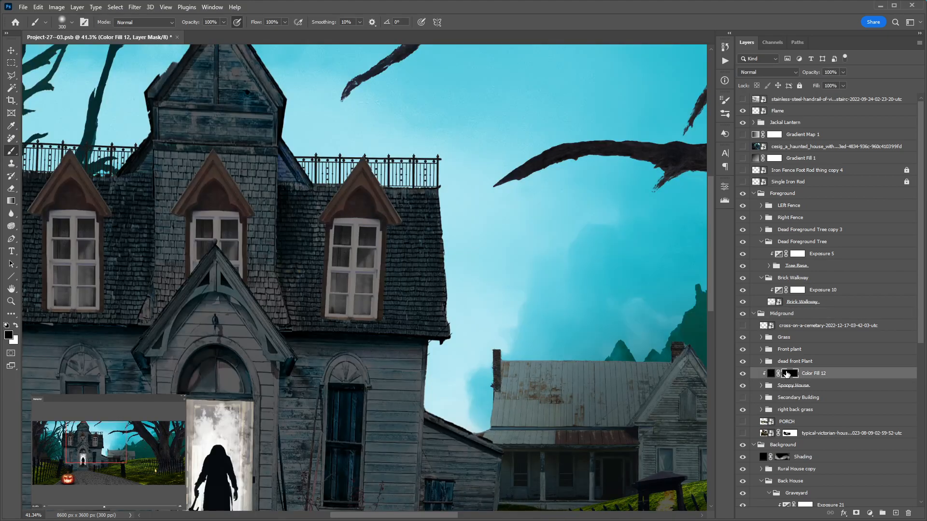
Step: Paint white on the black fill's mask along the walls beneath the roof eaves to cast a shadow across the house
key(x)
mouse_move(300, 339)
mouse_down()
mouse_move(289, 335)
mouse_move(449, 341)
mouse_up()
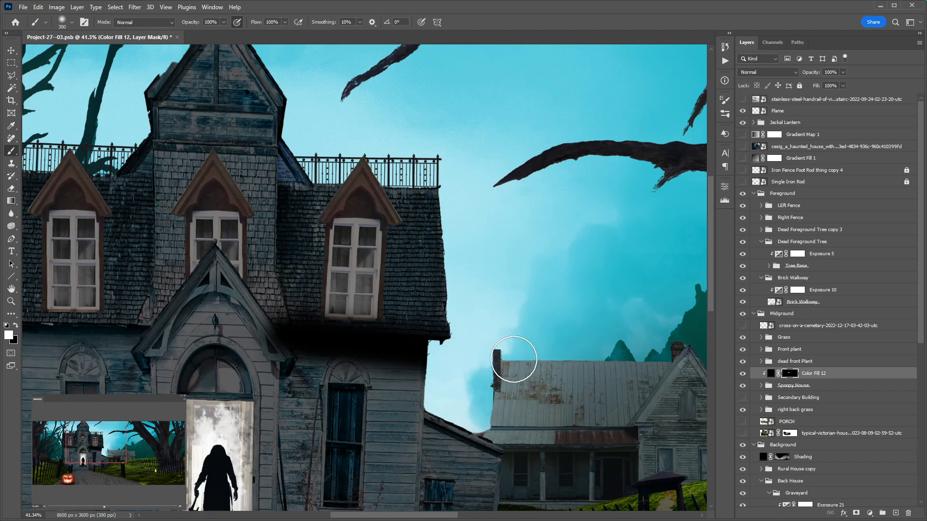
scroll(505, 356, left, 5)
drag(374, 349, 149, 346)
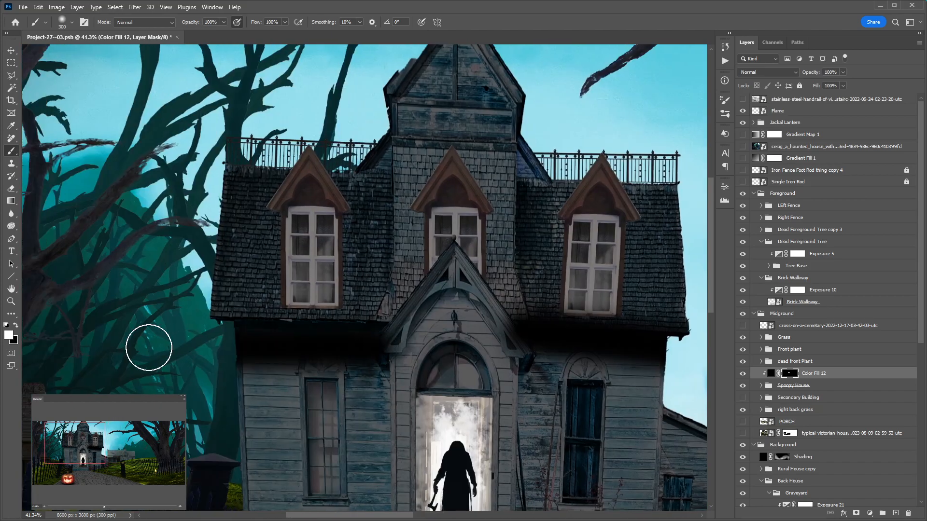
key(x)
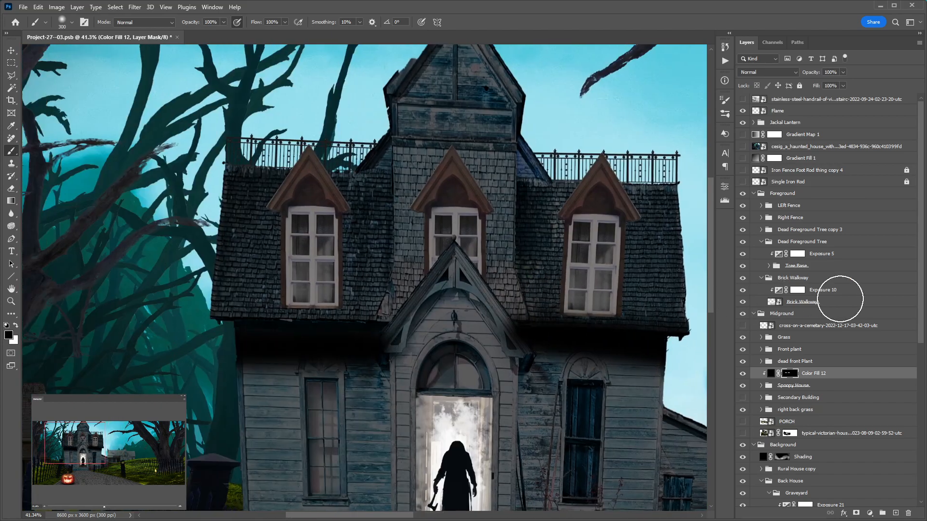
Step: Use Blend If to restrict the black fill to the house's darker tones, and target its mask
key(ctrl+2)
key(h)
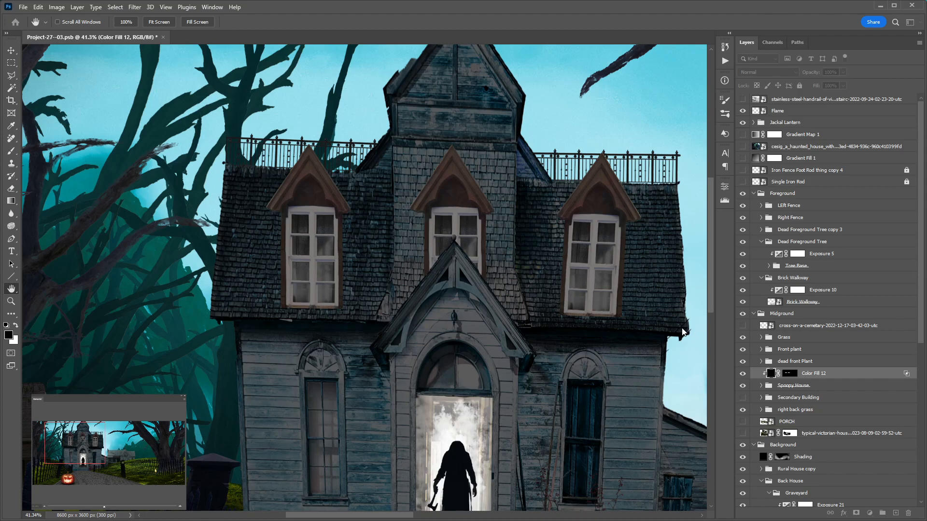
key(b)
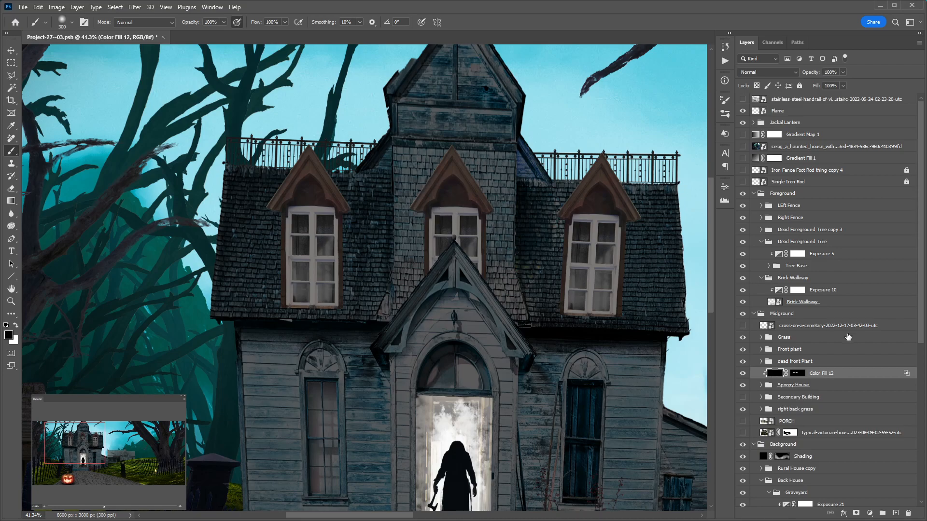
click(792, 375)
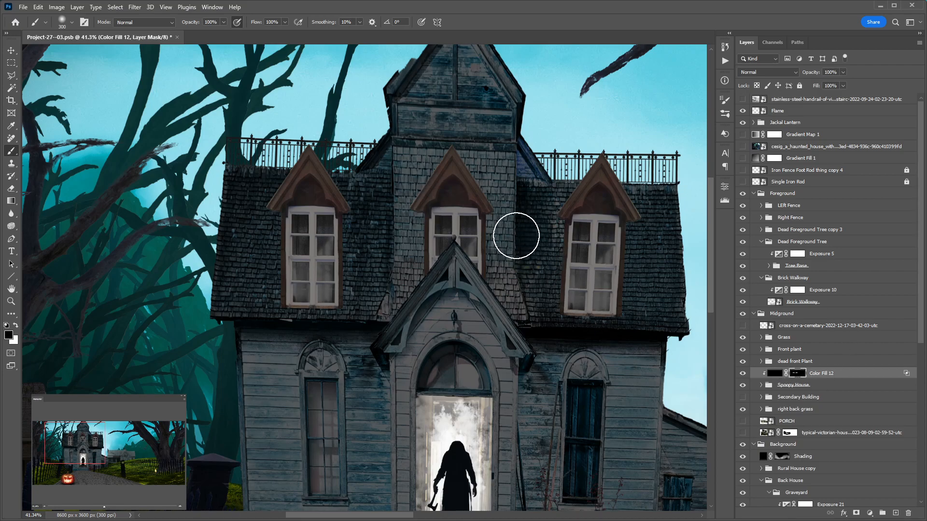
Step: Darken the edges of the tower's gable on the black fill's mask with a soft 125 px brush painting in white
drag(533, 160, 538, 192)
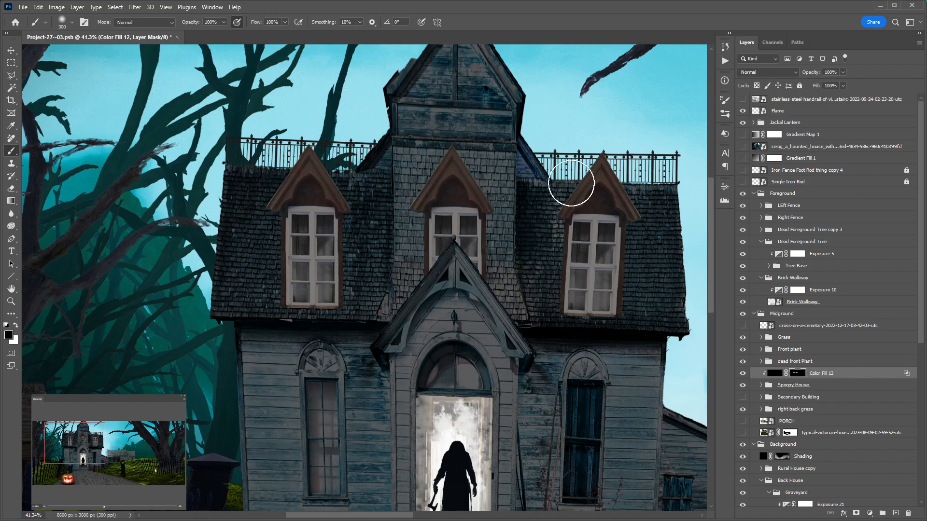
drag(712, 250, 711, 227)
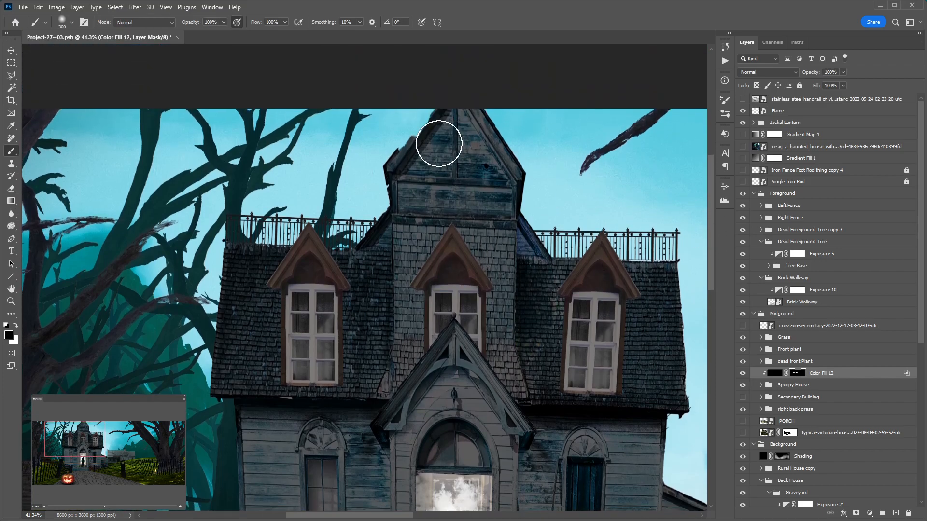
key(bracketleft)
key(bracketleft)
key(bracketleft)
key(bracketleft)
key(bracketleft)
key(x)
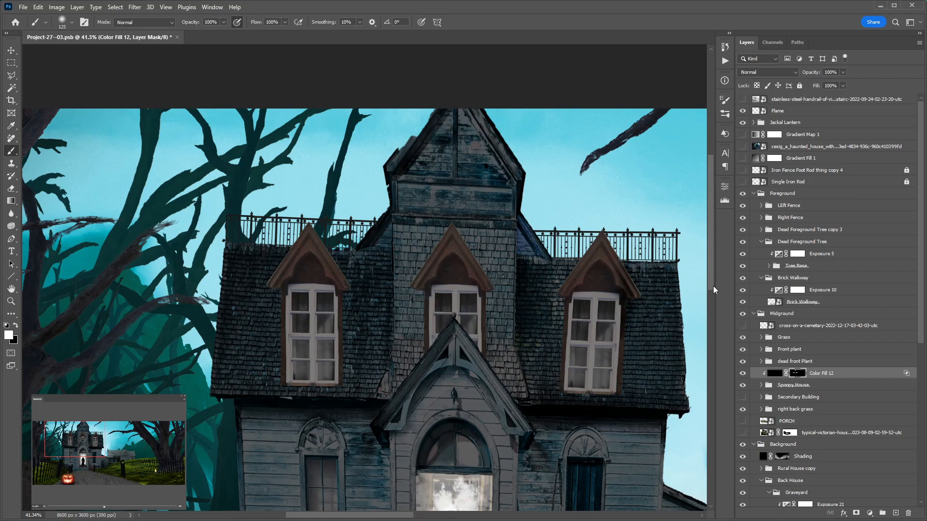
drag(711, 286, 715, 303)
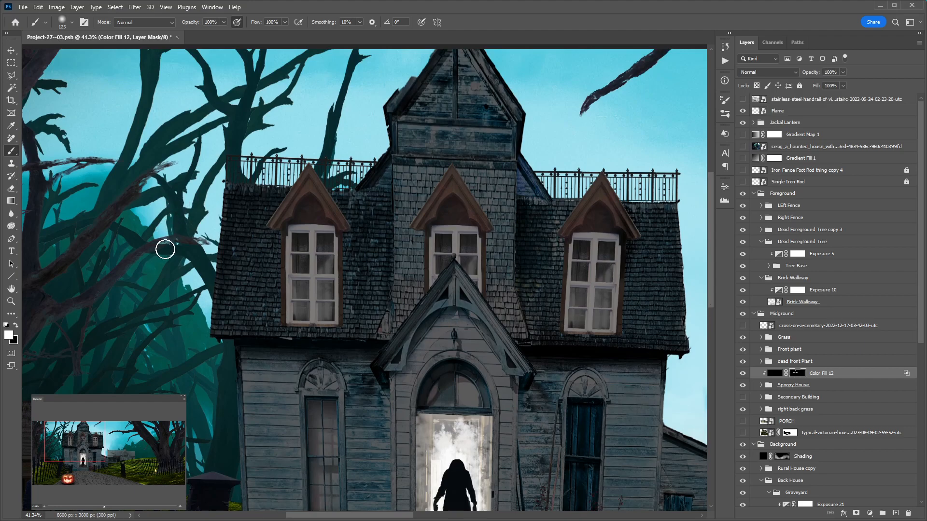
click(12, 201)
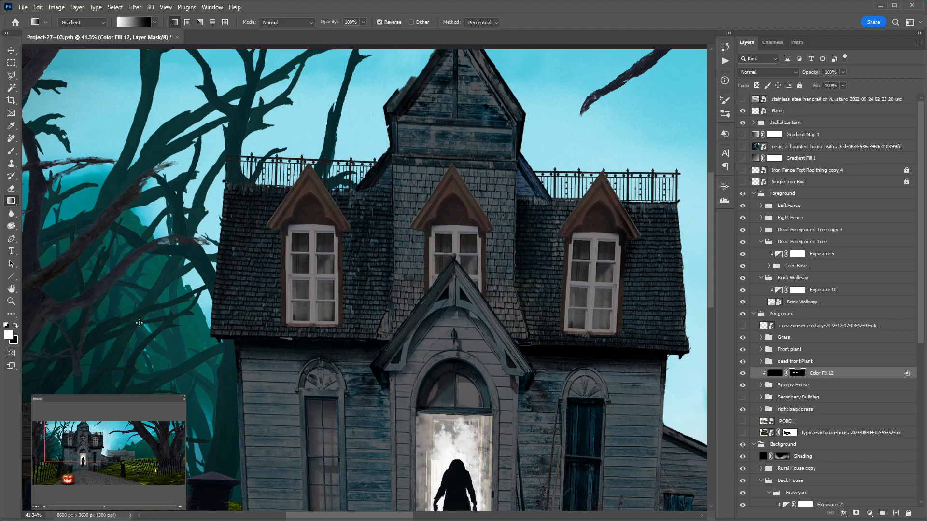
click(15, 289)
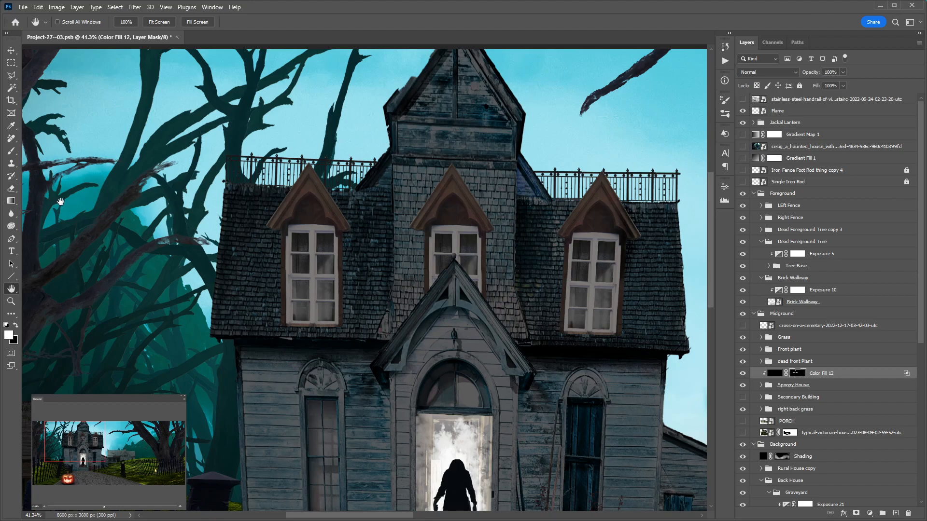
key(t)
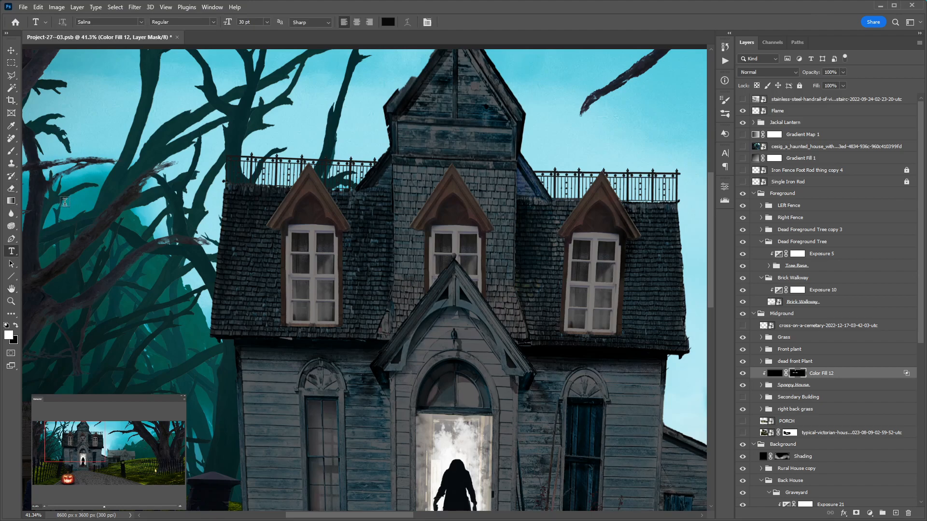
Step: Paint white on the Color Fill 12 mask with a 125 px brush to darken the roof slopes on both sides of the tower
key(v)
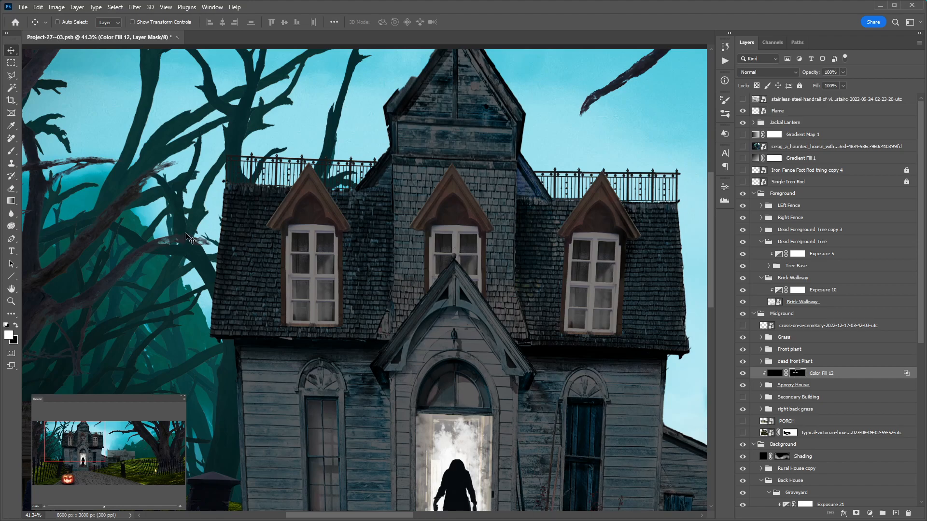
key(b)
mouse_move(381, 199)
mouse_down()
mouse_move(235, 192)
mouse_move(358, 179)
mouse_move(368, 188)
mouse_move(388, 183)
mouse_up()
drag(532, 187, 533, 167)
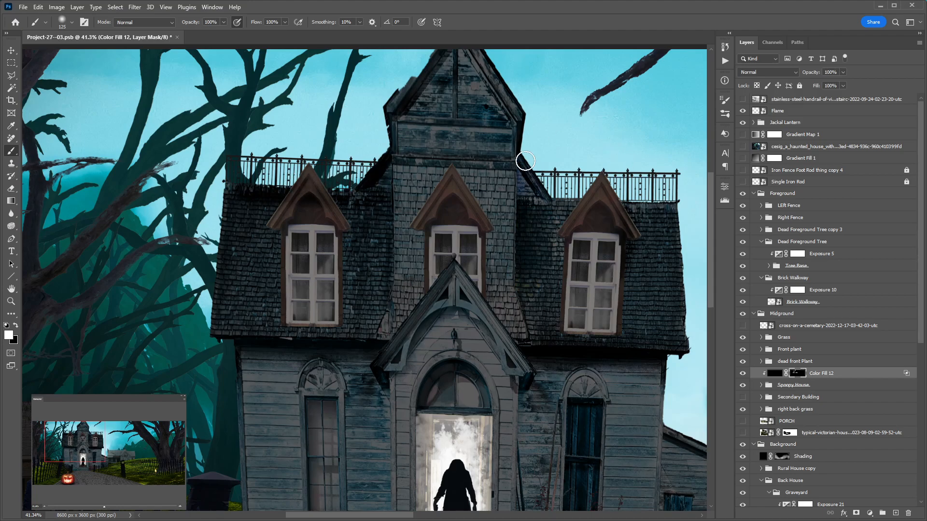
Step: Darken the outer edges of the house's lower walls by painting white along them on the Color Fill 12 mask
drag(635, 336, 446, 184)
mouse_move(495, 285)
mouse_down()
mouse_move(546, 296)
mouse_move(552, 337)
mouse_move(507, 348)
mouse_move(479, 412)
mouse_move(491, 416)
mouse_move(518, 387)
mouse_move(549, 396)
mouse_move(552, 318)
mouse_move(515, 367)
mouse_move(520, 343)
mouse_move(505, 365)
mouse_move(546, 368)
mouse_move(549, 377)
mouse_move(501, 413)
mouse_move(615, 422)
mouse_up()
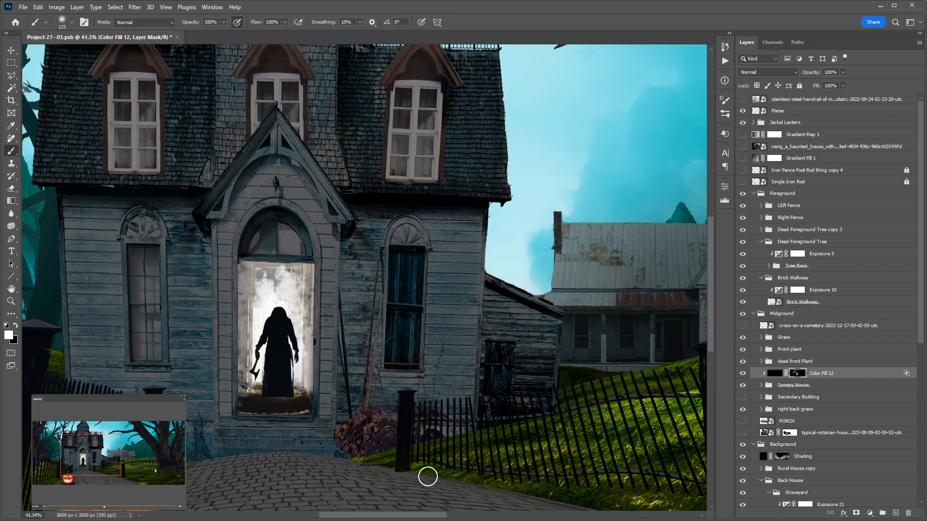
drag(415, 515, 378, 515)
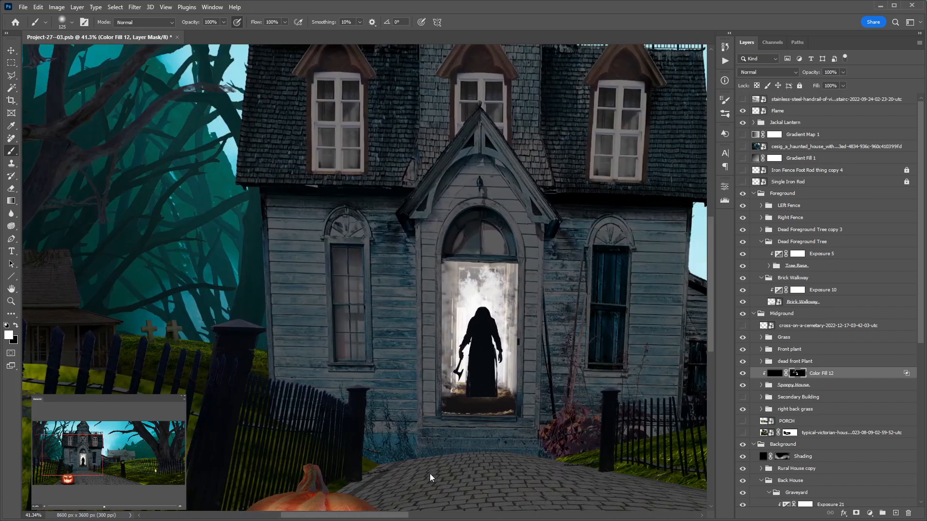
mouse_move(409, 433)
mouse_down()
mouse_move(348, 447)
mouse_move(359, 451)
mouse_up()
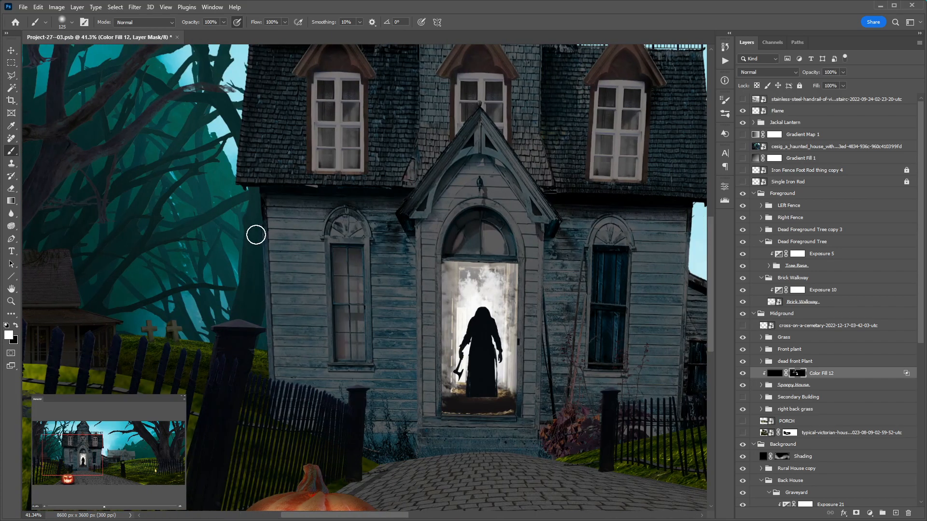
drag(261, 203, 272, 411)
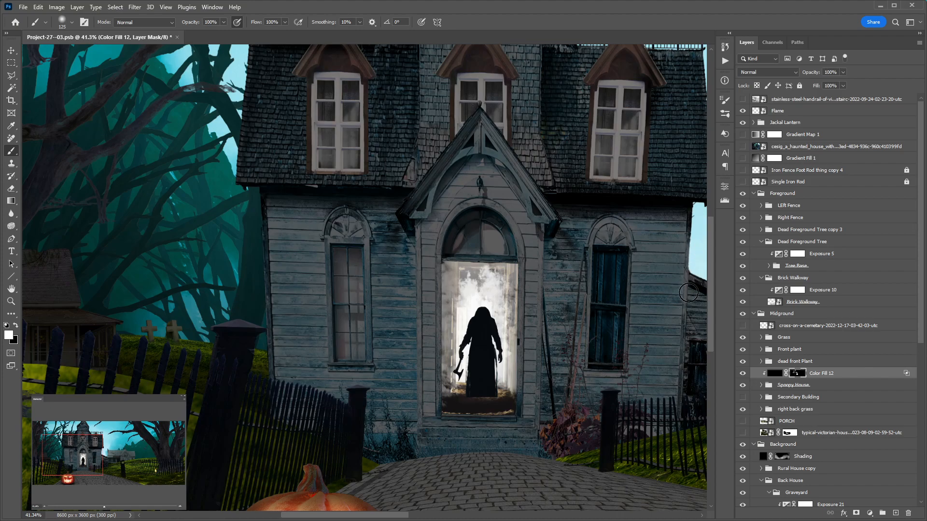
drag(688, 292, 686, 384)
Step: Add a black Solid Color fill layer above Color Fill 12, clip it to the Spoopy House group, and invert its mask to black
click(866, 234)
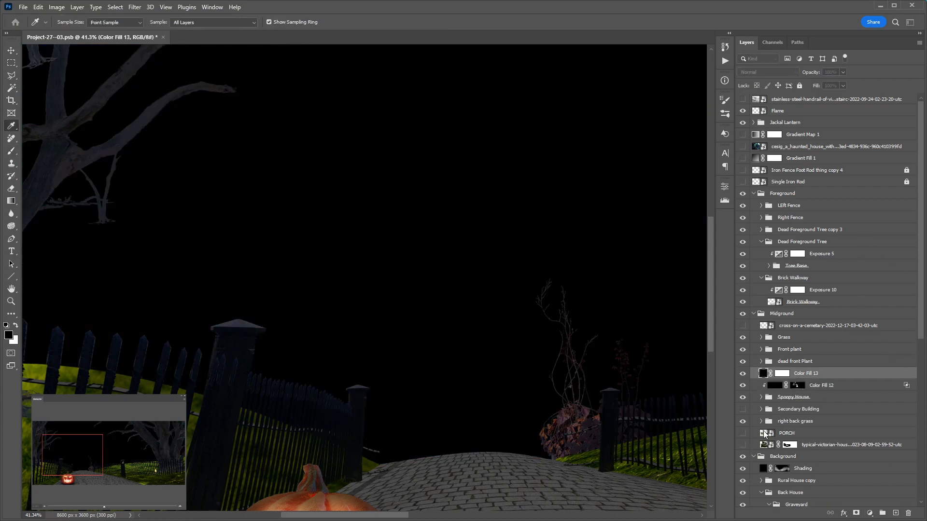
key(Return)
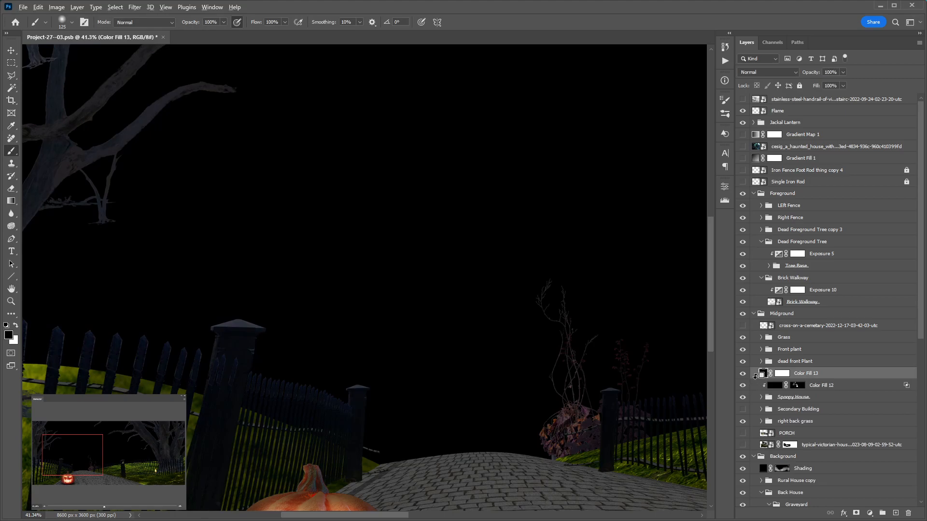
alt+click(755, 375)
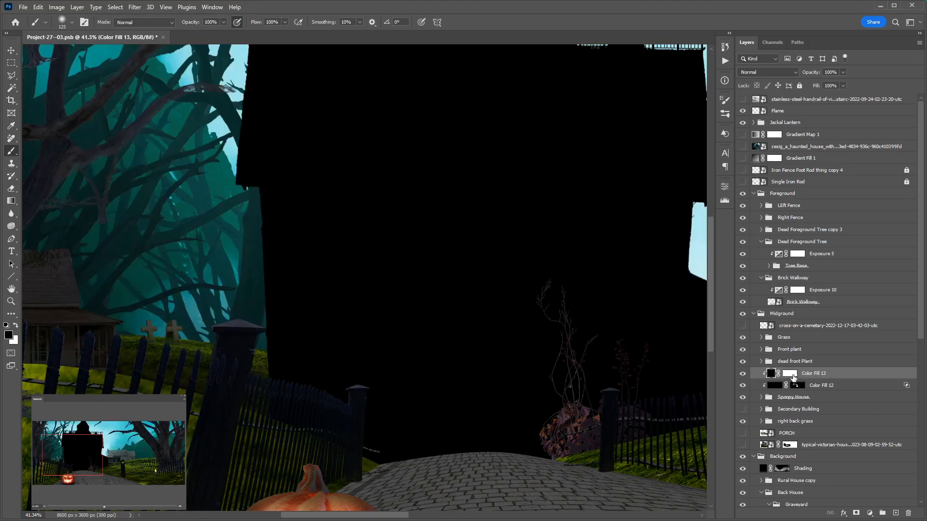
click(792, 375)
key(ctrl+i)
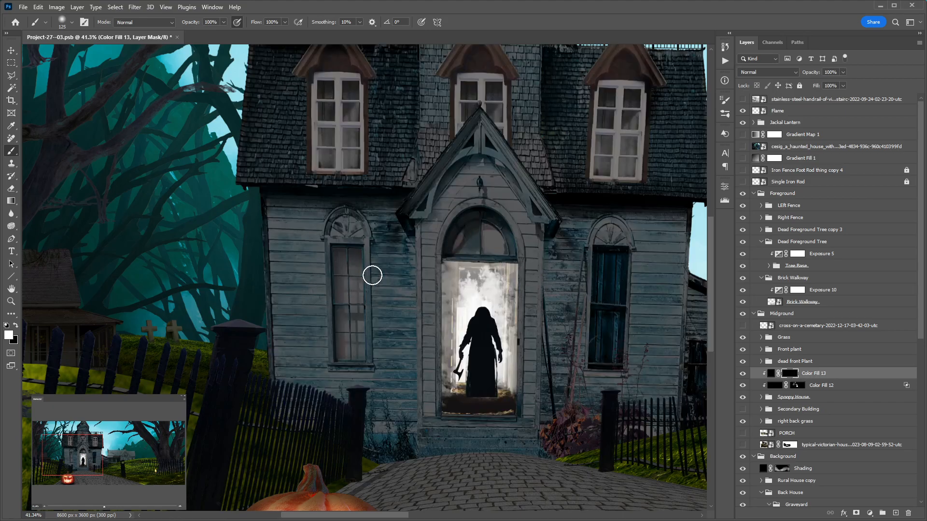
Step: Paint white on the Color Fill 13 mask to add dark shadows under the eaves beside the entrance gable, enlarging the brush to 200 px
drag(277, 201, 395, 204)
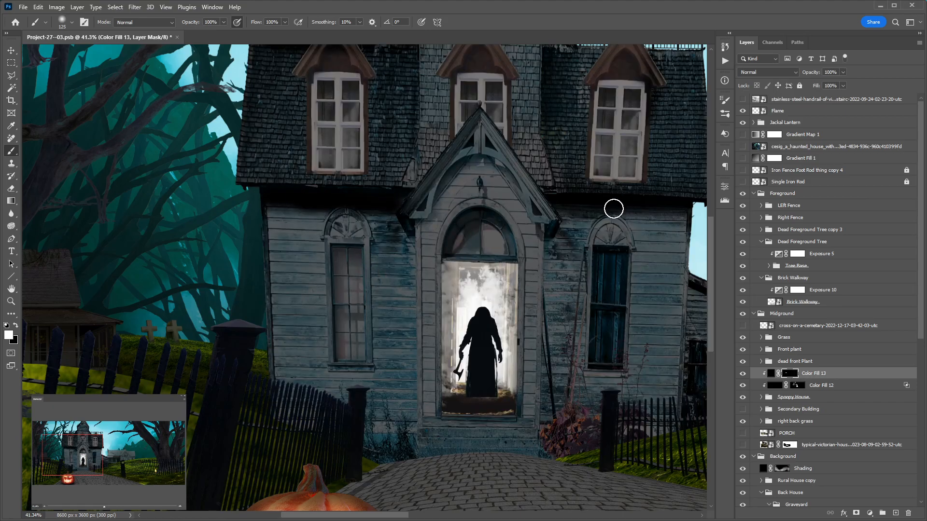
mouse_move(564, 224)
mouse_down()
mouse_move(546, 243)
mouse_move(559, 261)
mouse_up()
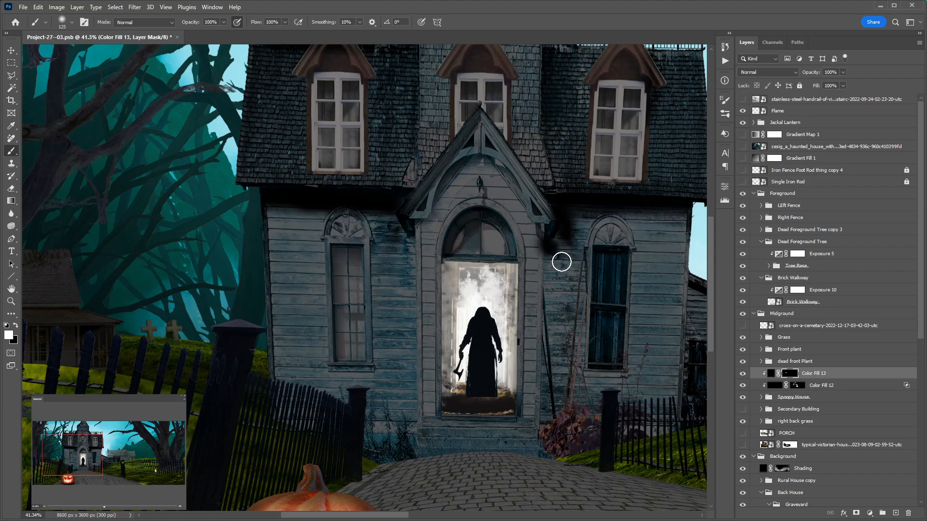
mouse_move(402, 233)
mouse_down()
mouse_move(331, 202)
mouse_move(275, 222)
mouse_move(319, 218)
mouse_move(282, 223)
mouse_move(303, 216)
mouse_up()
key(bracketright)
key(bracketright)
key(bracketright)
mouse_move(470, 180)
mouse_down()
mouse_move(377, 280)
mouse_move(300, 190)
mouse_up()
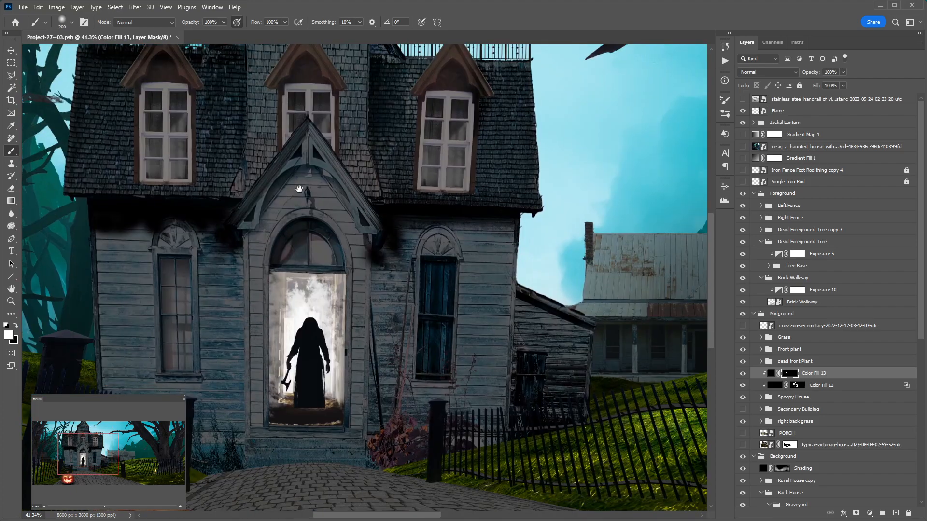
mouse_move(403, 230)
mouse_down()
mouse_move(420, 216)
mouse_move(502, 239)
mouse_up()
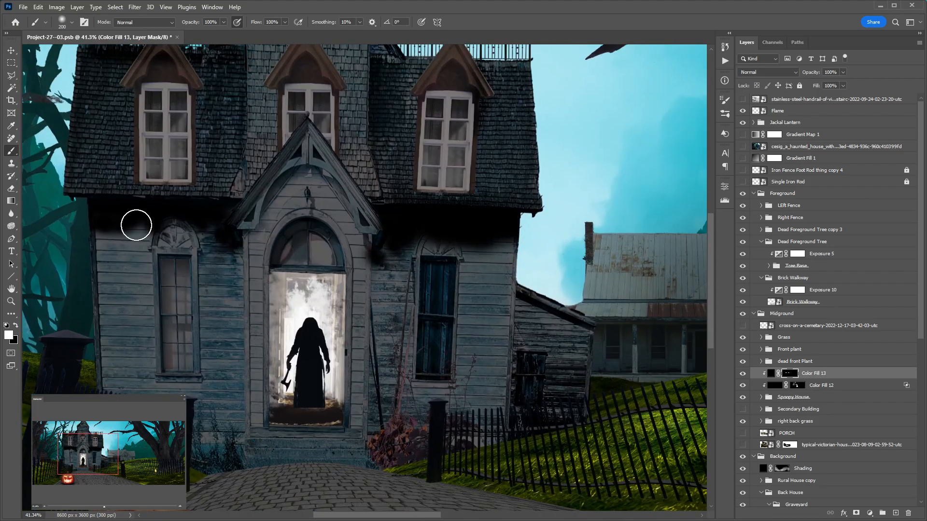
mouse_move(223, 223)
mouse_down()
mouse_move(164, 230)
mouse_move(112, 218)
mouse_move(107, 248)
mouse_move(100, 215)
mouse_up()
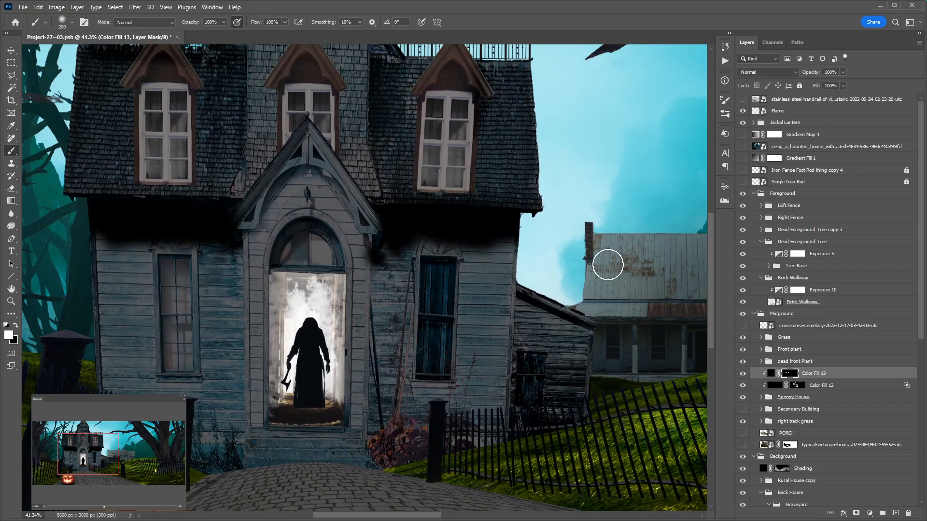
drag(497, 251, 528, 251)
Step: Soften the lower edge of the eave shadows by painting black on the mask with a 300 px brush at 10% opacity
key(1)
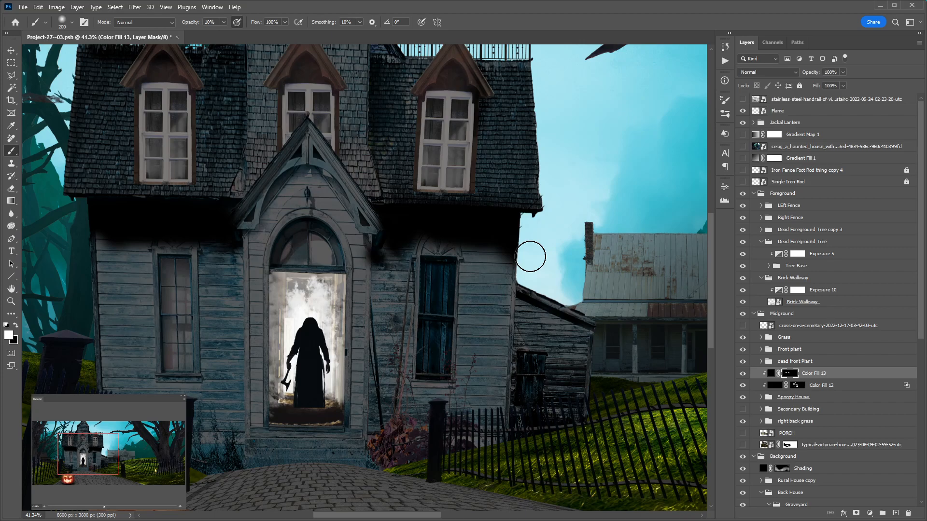
key(bracketright)
key(bracketright)
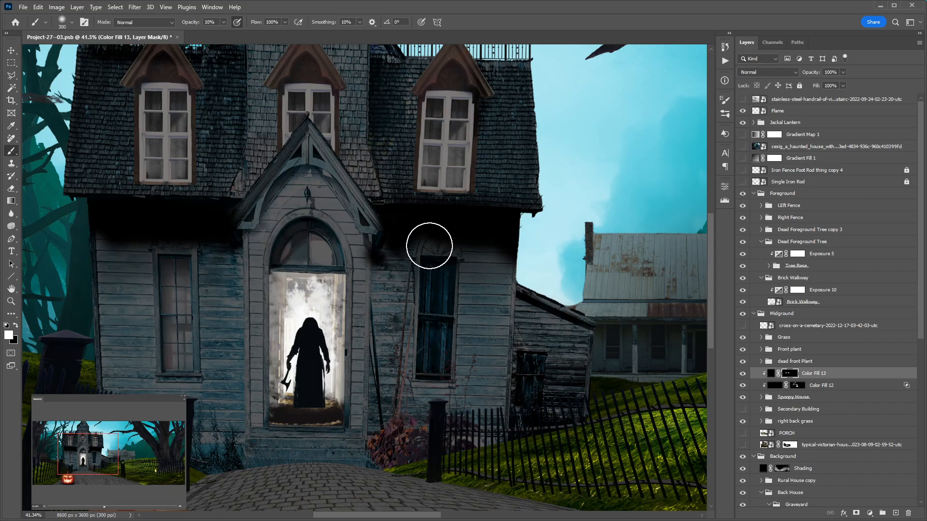
key(x)
mouse_move(383, 259)
mouse_down()
mouse_move(415, 288)
mouse_move(410, 233)
mouse_up()
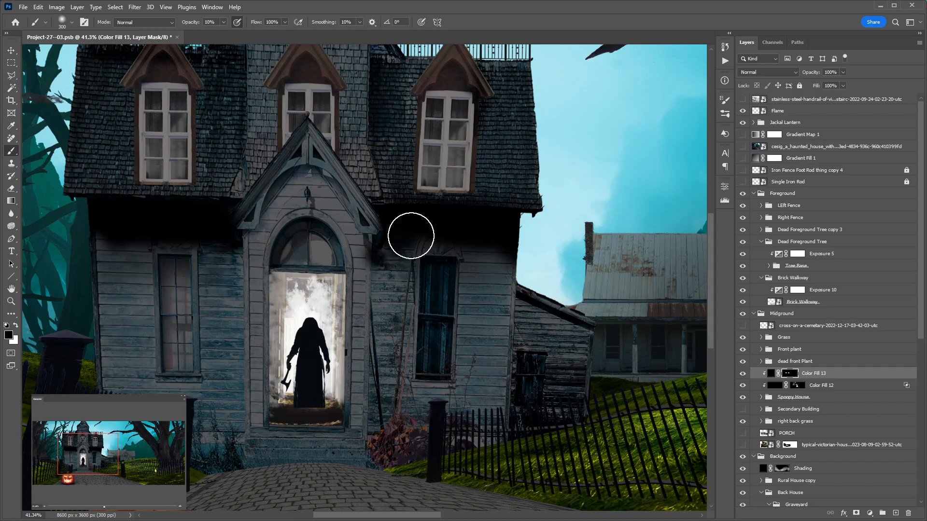
mouse_move(79, 263)
mouse_down()
mouse_move(253, 246)
mouse_move(62, 248)
mouse_move(227, 249)
mouse_move(327, 269)
mouse_move(480, 269)
mouse_up()
Step: Paint white on the mask at 10% opacity to gradually shade the side annex, the roof and the house walls
key(x)
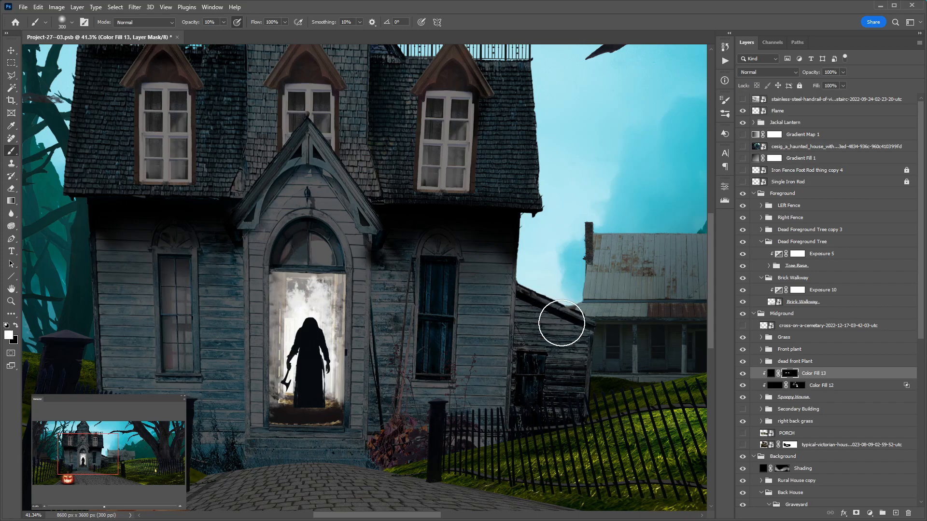
mouse_move(575, 385)
mouse_down()
mouse_move(544, 428)
mouse_move(527, 317)
mouse_move(523, 438)
mouse_up()
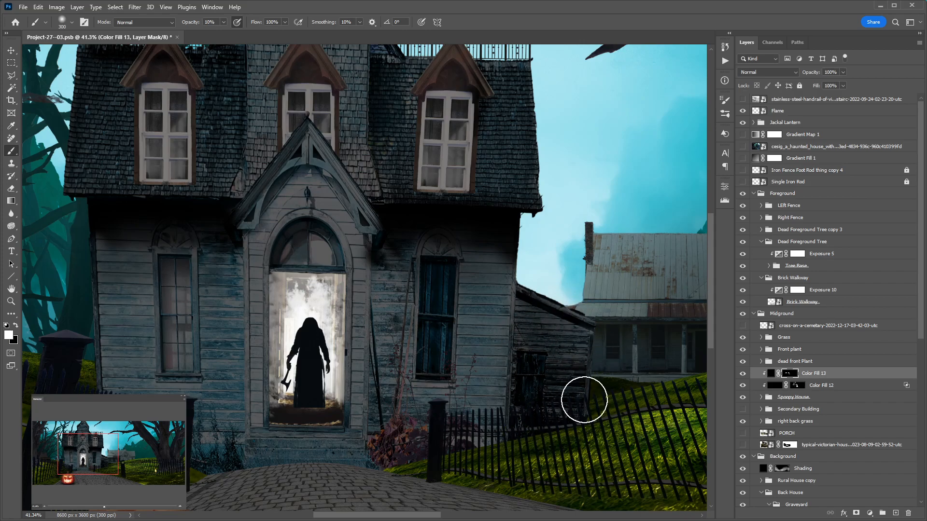
mouse_move(504, 236)
mouse_down()
mouse_move(587, 340)
mouse_move(590, 368)
mouse_up()
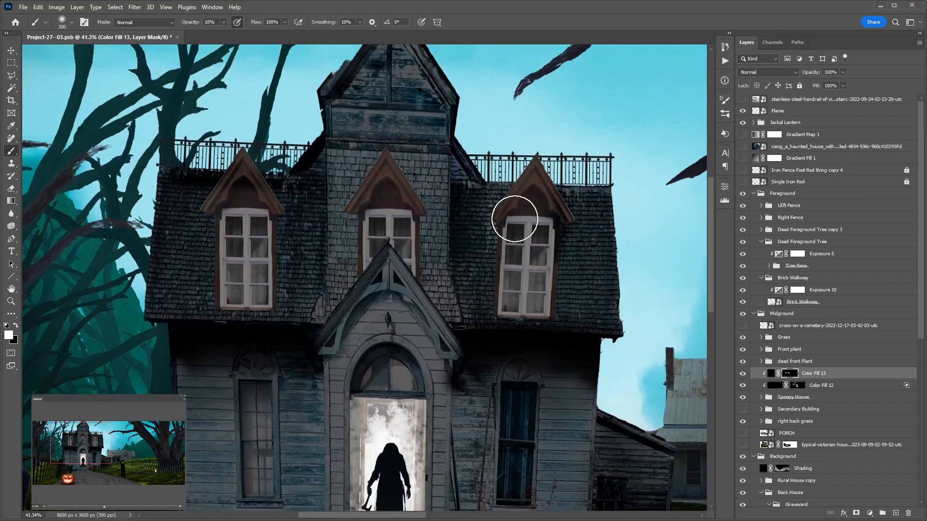
mouse_move(623, 210)
mouse_down()
mouse_move(588, 204)
mouse_move(618, 223)
mouse_move(565, 202)
mouse_move(492, 209)
mouse_move(484, 197)
mouse_move(390, 218)
mouse_move(562, 231)
mouse_move(631, 279)
mouse_move(666, 348)
mouse_move(526, 234)
mouse_move(476, 216)
mouse_move(518, 303)
mouse_move(496, 239)
mouse_move(263, 186)
mouse_move(243, 184)
mouse_move(216, 199)
mouse_move(222, 220)
mouse_move(311, 205)
mouse_move(272, 217)
mouse_move(300, 203)
mouse_move(220, 202)
mouse_move(181, 223)
mouse_move(153, 260)
mouse_move(162, 283)
mouse_move(182, 289)
mouse_move(262, 253)
mouse_move(299, 216)
mouse_move(210, 162)
mouse_move(159, 191)
mouse_move(276, 191)
mouse_move(300, 260)
mouse_move(296, 210)
mouse_move(286, 255)
mouse_move(177, 270)
mouse_move(263, 228)
mouse_move(464, 269)
mouse_move(503, 245)
mouse_move(498, 237)
mouse_move(526, 184)
mouse_move(536, 204)
mouse_move(601, 201)
mouse_move(639, 290)
mouse_move(589, 285)
mouse_move(574, 261)
mouse_move(499, 254)
mouse_move(126, 243)
mouse_move(189, 185)
mouse_move(130, 178)
mouse_move(178, 159)
mouse_move(164, 241)
mouse_move(203, 270)
mouse_move(190, 271)
mouse_move(296, 278)
mouse_move(299, 242)
mouse_move(312, 278)
mouse_move(281, 226)
mouse_move(210, 261)
mouse_move(500, 260)
mouse_move(456, 276)
mouse_move(479, 257)
mouse_move(515, 188)
mouse_move(478, 186)
mouse_move(474, 124)
mouse_move(221, 168)
mouse_move(289, 136)
mouse_move(308, 199)
mouse_move(402, 326)
mouse_move(430, 318)
mouse_up()
drag(503, 385, 479, 284)
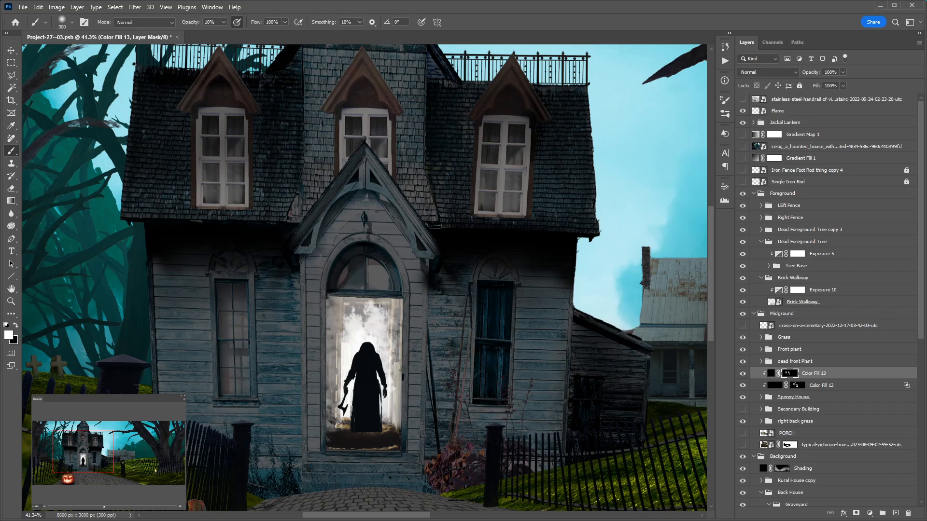
mouse_move(598, 258)
mouse_down()
mouse_move(436, 261)
mouse_move(644, 284)
mouse_up()
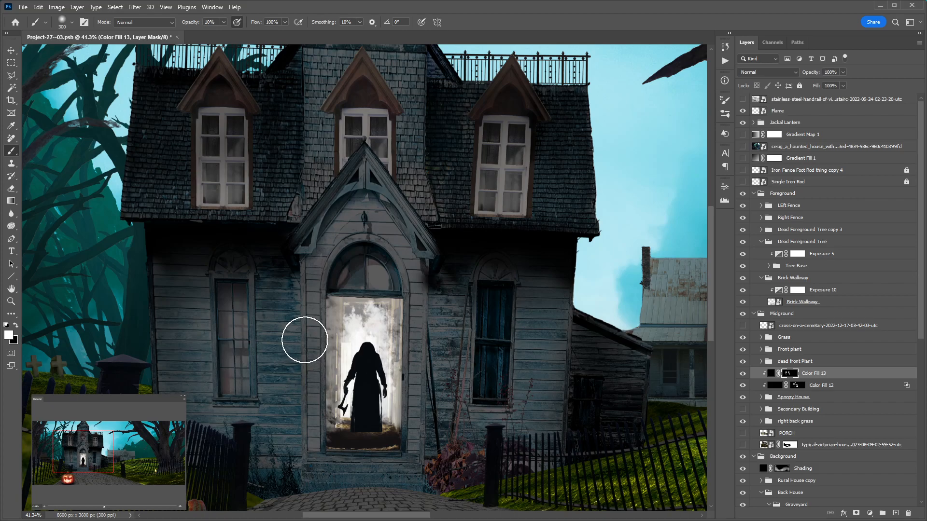
Step: Darken the foundation step below the front door with an 80 px white brush at 50% opacity on the mask
drag(710, 288, 709, 309)
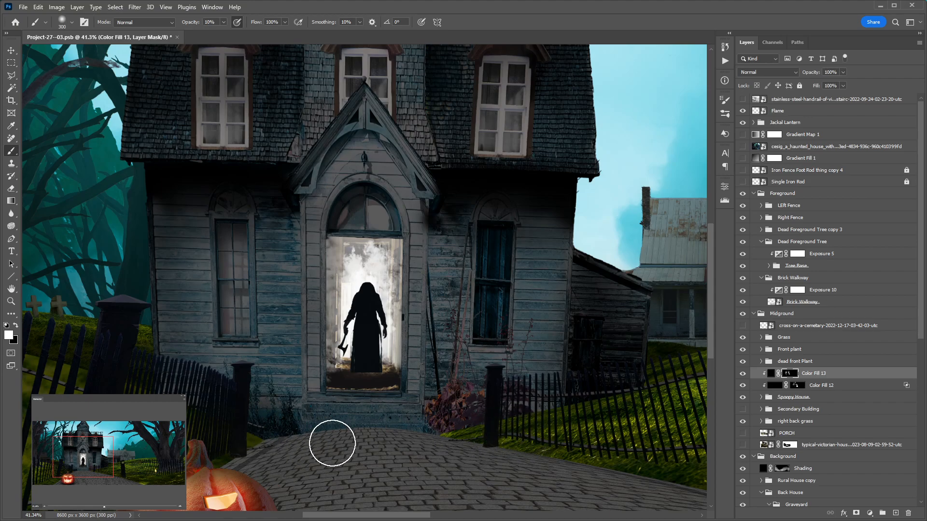
key(bracketleft)
key(bracketleft)
key(bracketleft)
key(bracketleft)
mouse_move(423, 421)
mouse_down()
mouse_move(295, 416)
mouse_move(399, 422)
mouse_move(417, 412)
mouse_move(299, 413)
mouse_move(360, 412)
mouse_up()
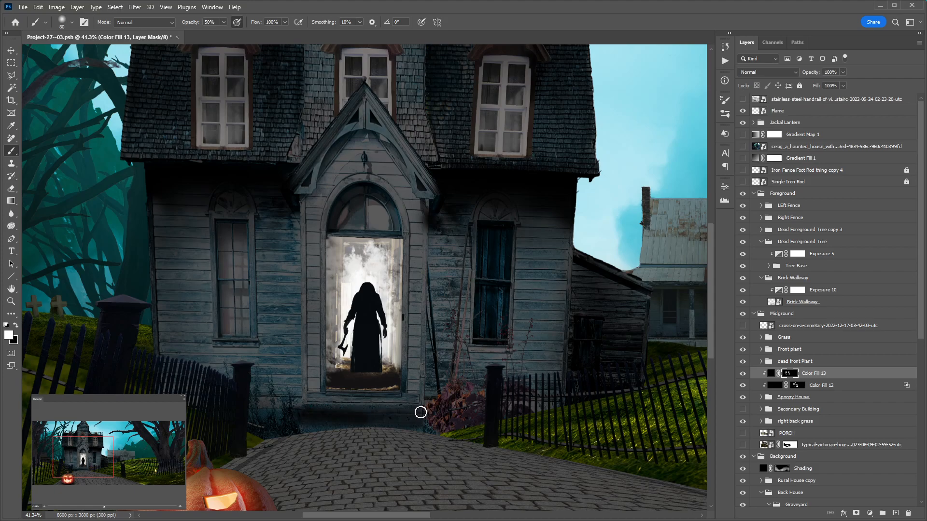
drag(302, 430, 430, 431)
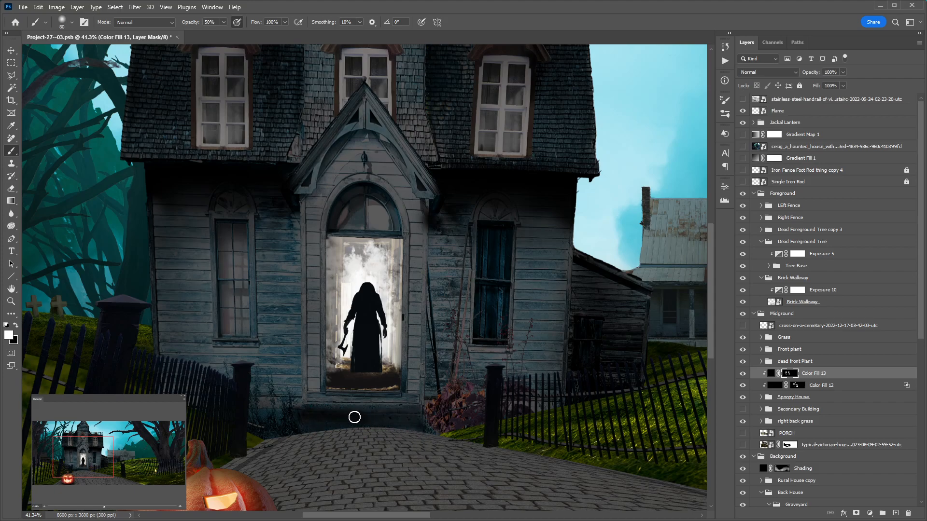
Step: Lighten the shadow on the step below the door with black at 10% opacity on the mask, reducing the brush to 25 px
scroll(318, 410, up, 3)
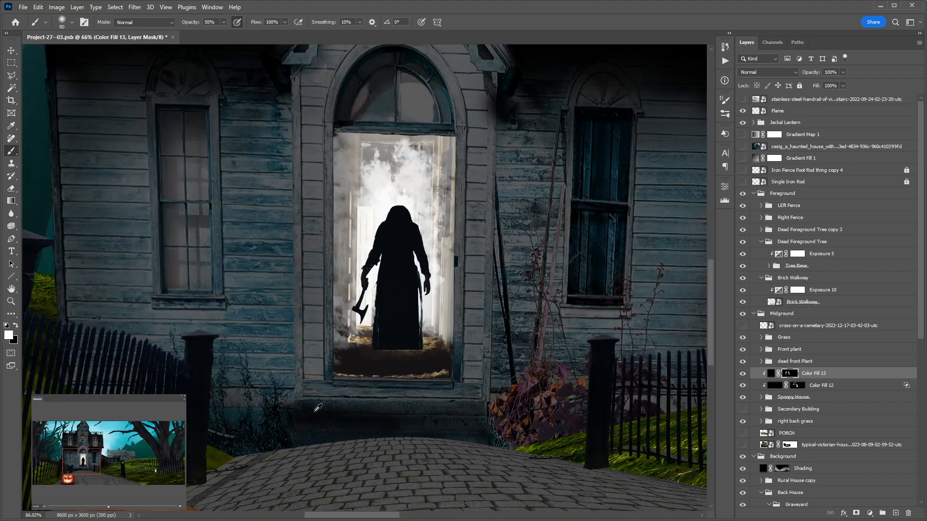
scroll(318, 408, up, 2)
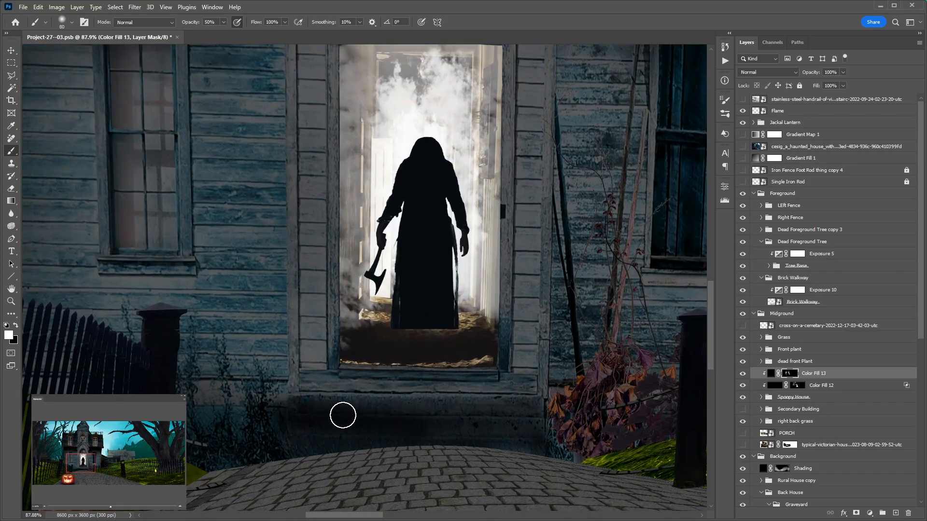
key(1)
key(x)
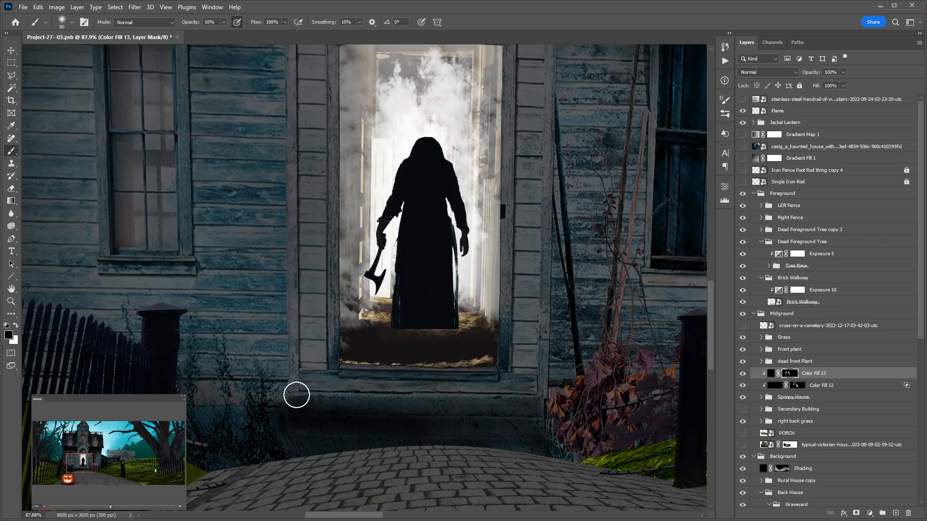
key(bracketleft)
key(bracketleft)
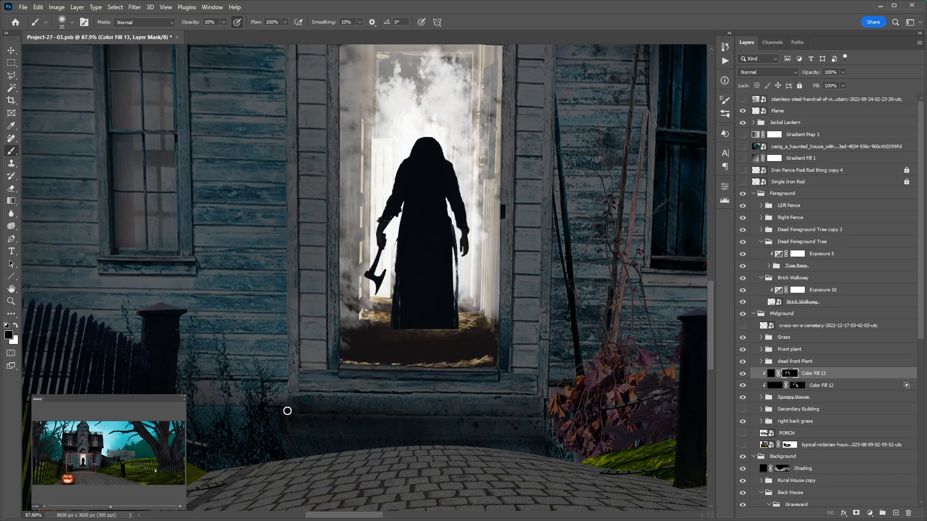
key(p)
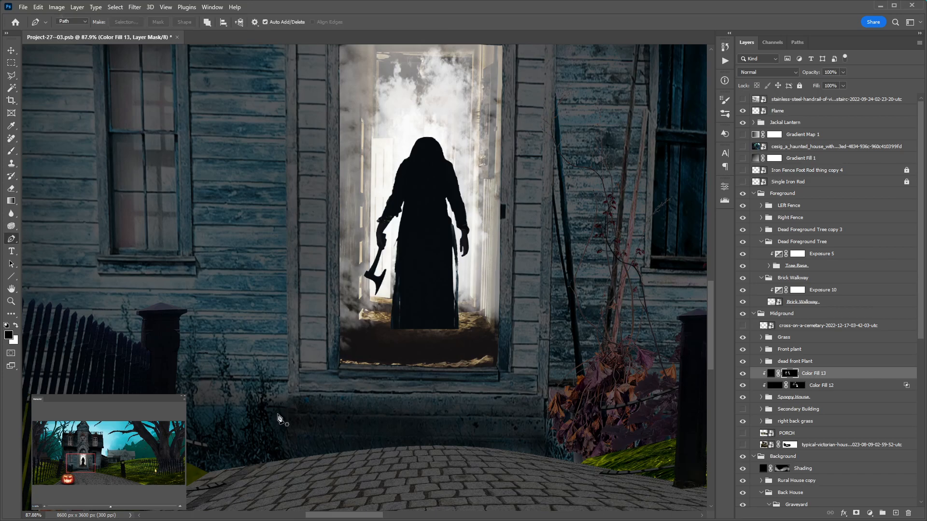
key(b)
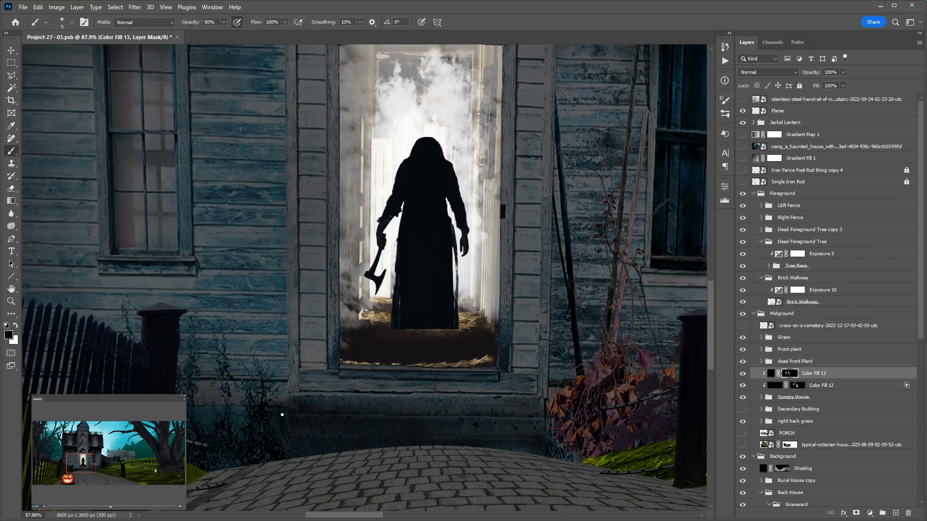
drag(284, 415, 512, 416)
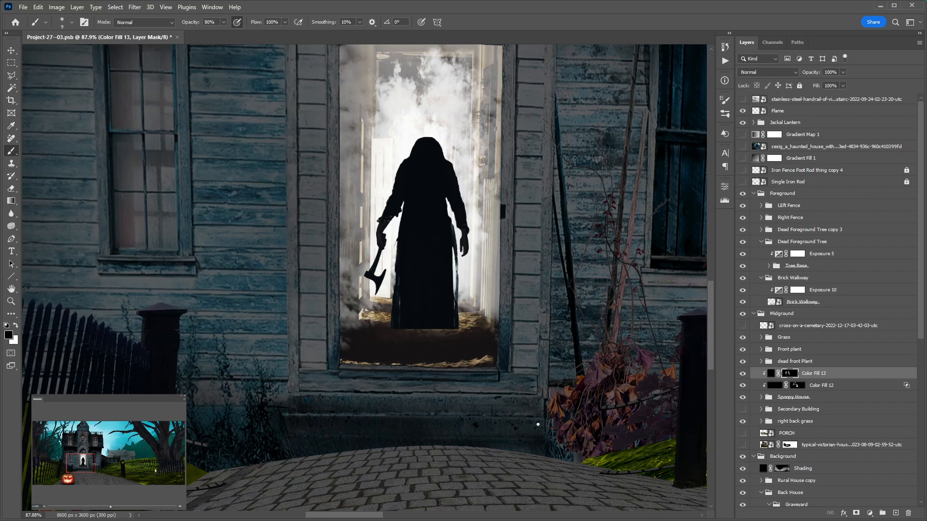
key(ctrl+z)
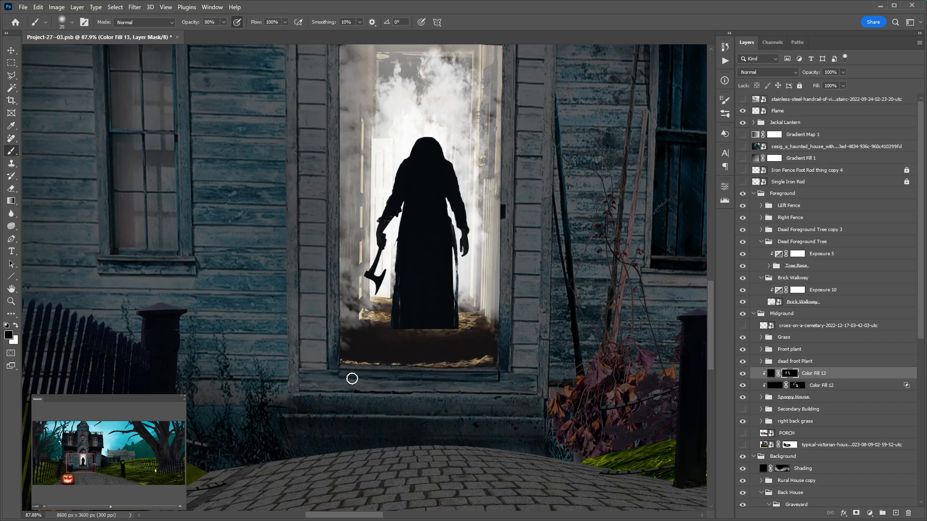
Step: Brush a thin black line along the lower edge of the front step on the Color Fill 13 mask with a 15 px brush
key(bracketright)
key(bracketright)
key(bracketright)
key(bracketleft)
drag(288, 436, 554, 440)
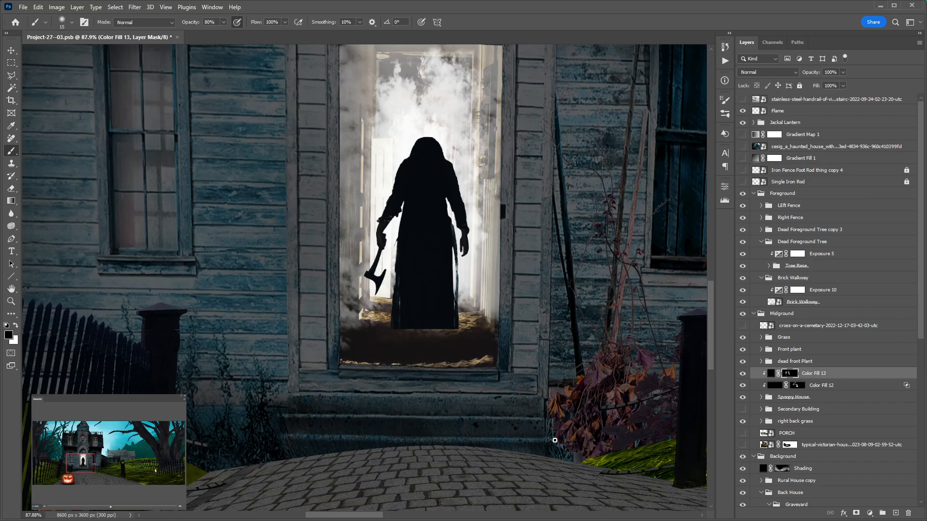
Step: Examine the shading under the eaves and around the entrance gable on both sides of the front door
key(v)
key(ctrl+minus)
key(ctrl+minus)
key(ctrl+minus)
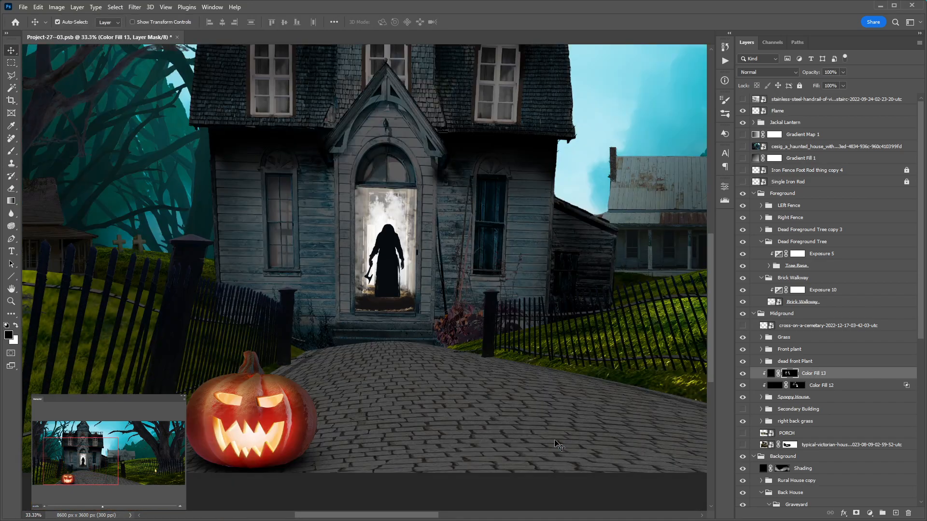
drag(436, 305, 442, 338)
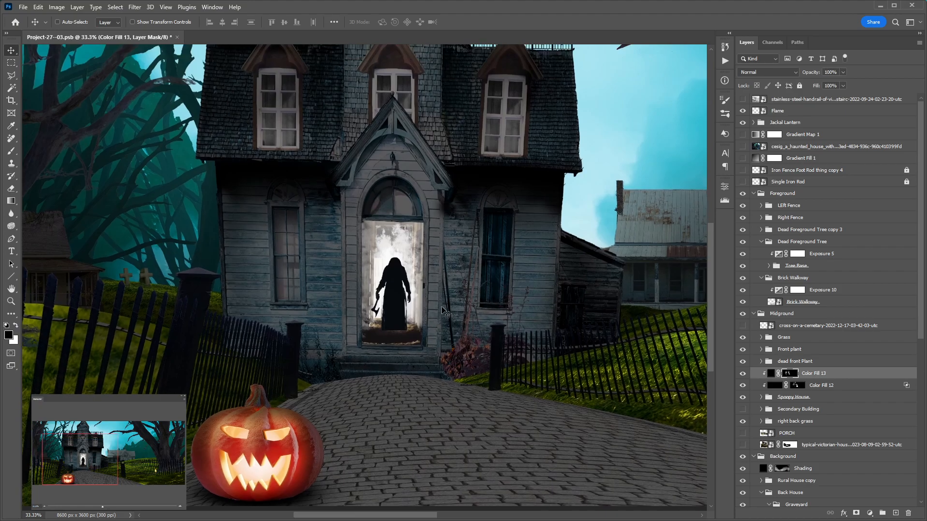
drag(446, 219, 439, 250)
key(b)
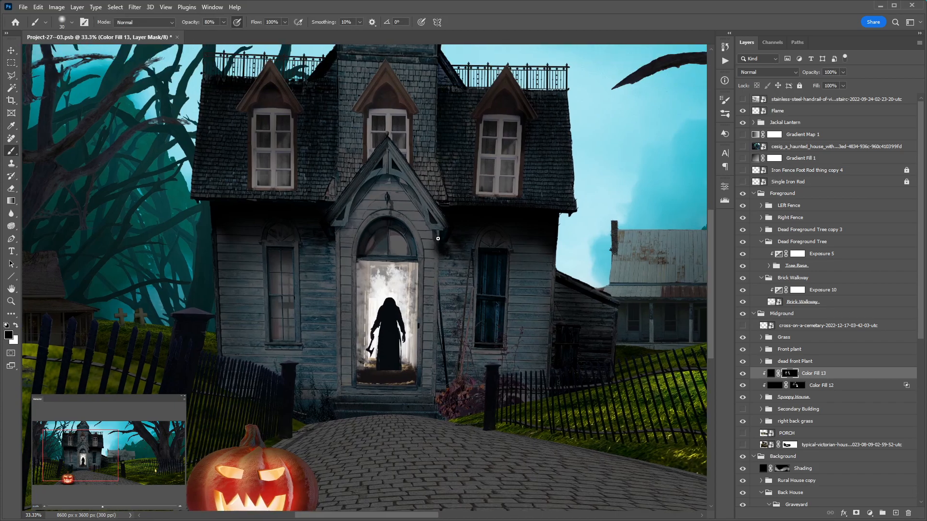
scroll(441, 236, up, 5)
mouse_move(425, 255)
mouse_down()
mouse_move(430, 290)
mouse_move(430, 248)
mouse_move(416, 238)
mouse_move(435, 263)
mouse_move(428, 325)
mouse_move(425, 247)
mouse_up()
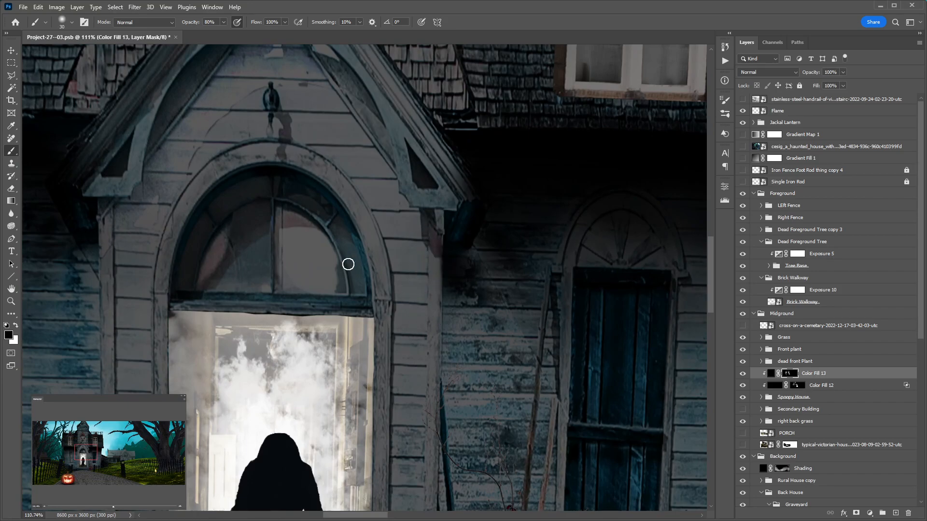
drag(348, 262, 634, 269)
drag(395, 269, 399, 203)
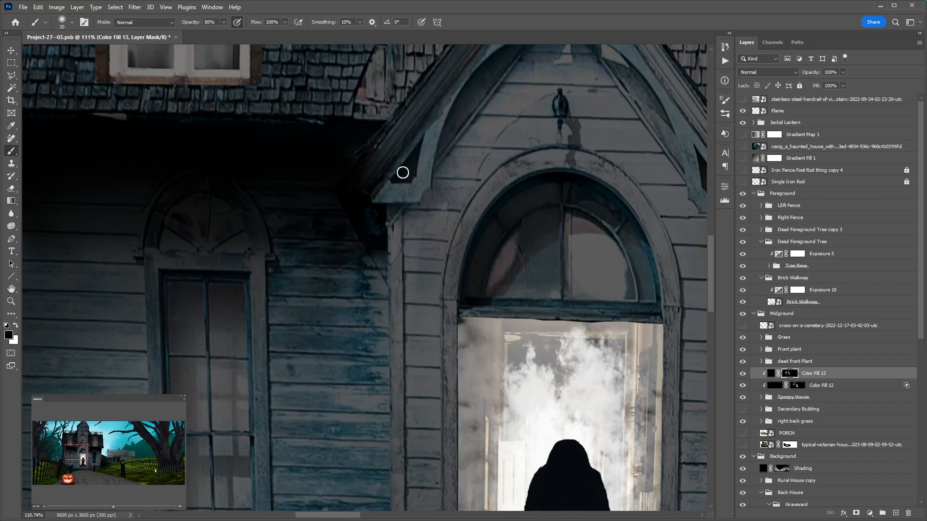
drag(606, 151, 306, 155)
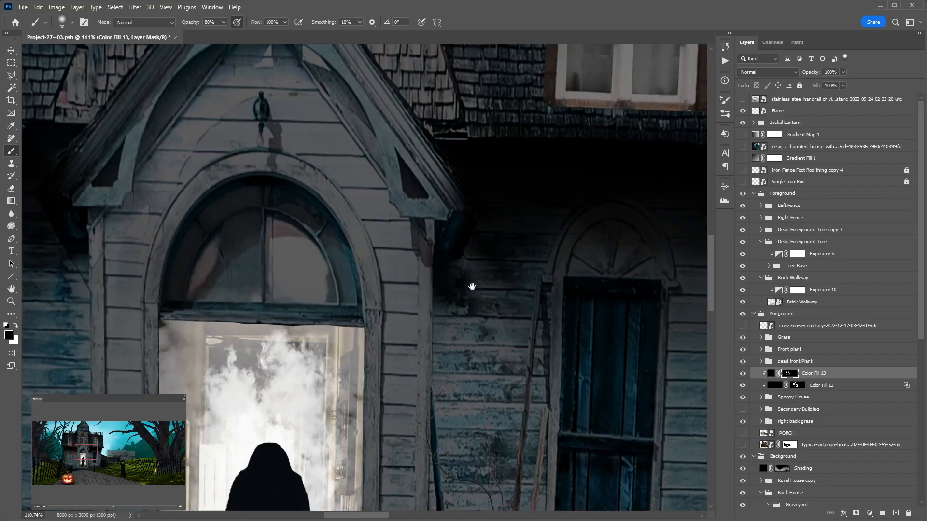
mouse_move(458, 318)
mouse_down()
mouse_move(447, 300)
mouse_move(422, 312)
mouse_move(455, 278)
mouse_move(450, 327)
mouse_move(435, 287)
mouse_move(462, 311)
mouse_move(474, 350)
mouse_up()
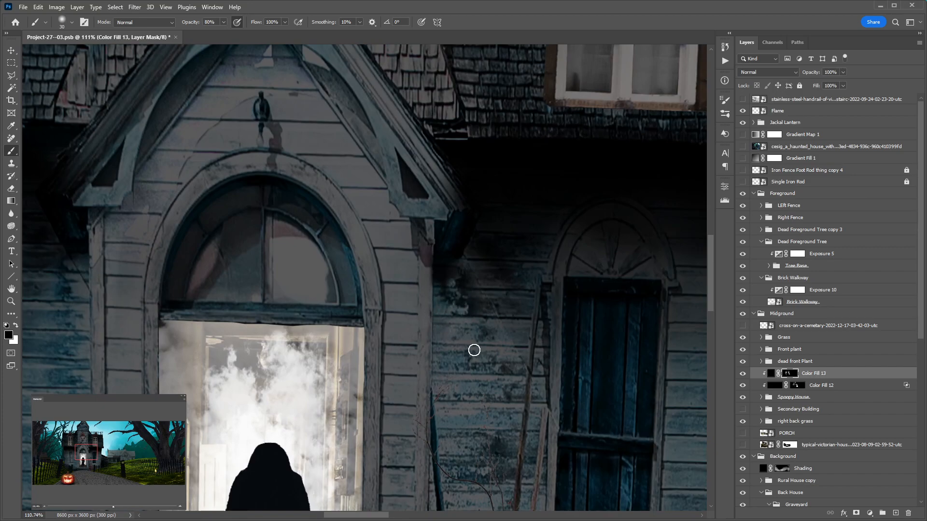
Step: Remove shadow along the house wall's corner beside the annex with a hard 50 px black brush at 100% opacity on the Color Fill 13 mask
key(bracketright)
key(bracketright)
key(1)
scroll(333, 319, down, 2)
scroll(449, 334, down, 1)
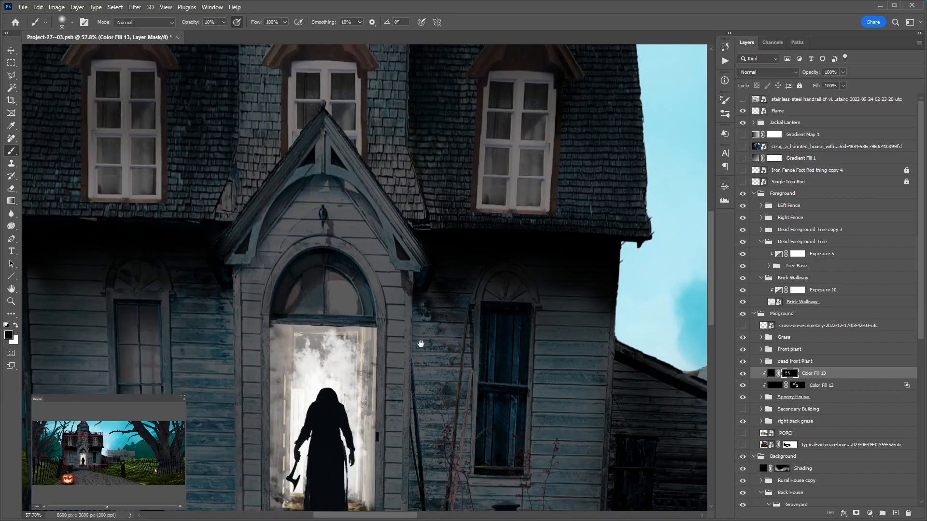
drag(420, 343, 701, 317)
scroll(573, 316, down, 1)
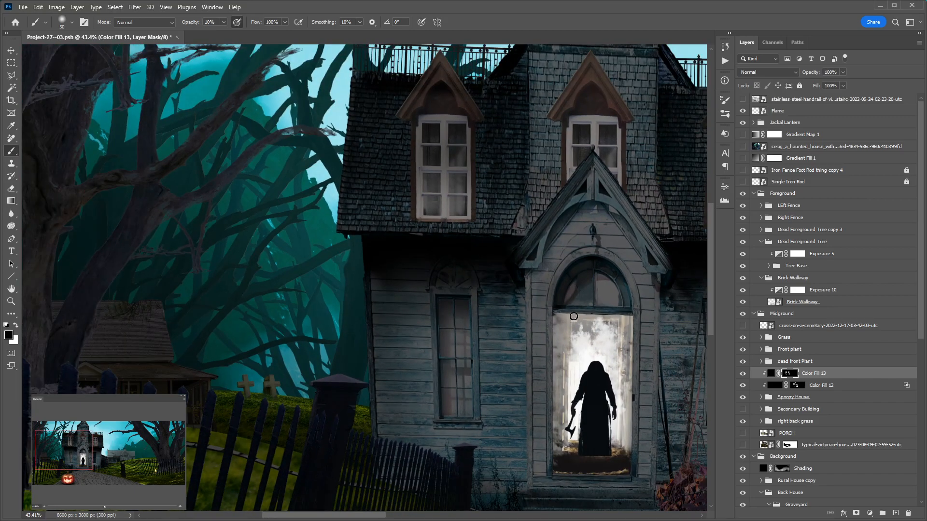
drag(573, 316, 378, 274)
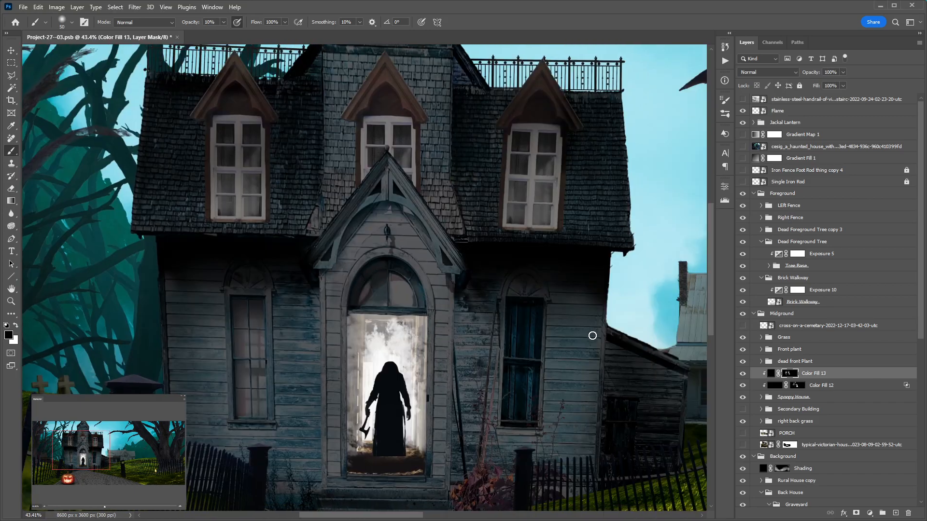
key(shift+bracketright)
key(shift+bracketright)
key(shift+bracketright)
key(shift+bracketright)
scroll(602, 328, up, 5)
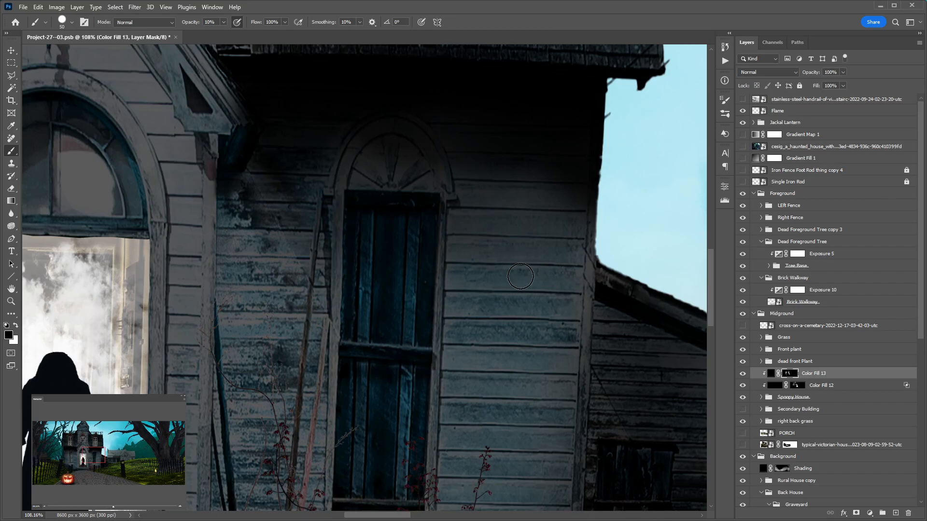
key(0)
mouse_move(581, 271)
mouse_down()
mouse_move(582, 262)
mouse_move(575, 303)
mouse_move(563, 274)
mouse_move(565, 258)
mouse_move(577, 258)
mouse_up()
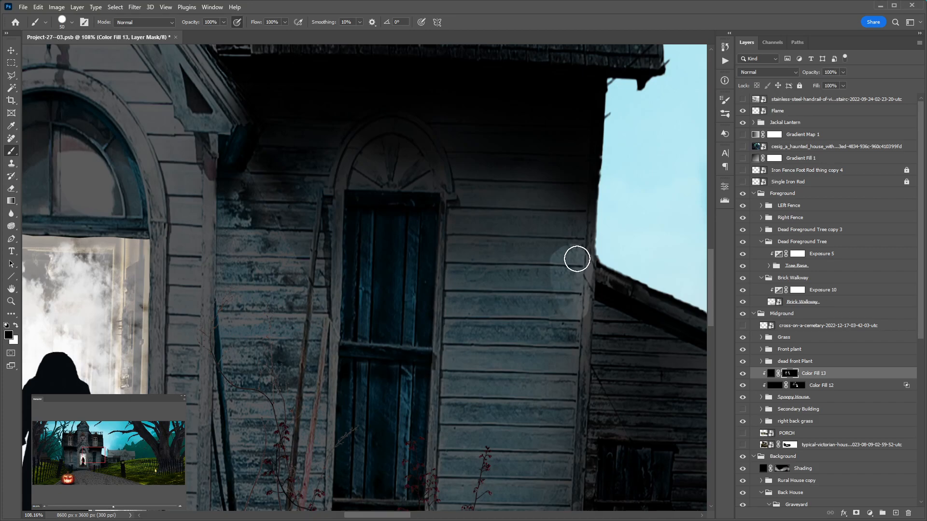
drag(587, 284, 470, 210)
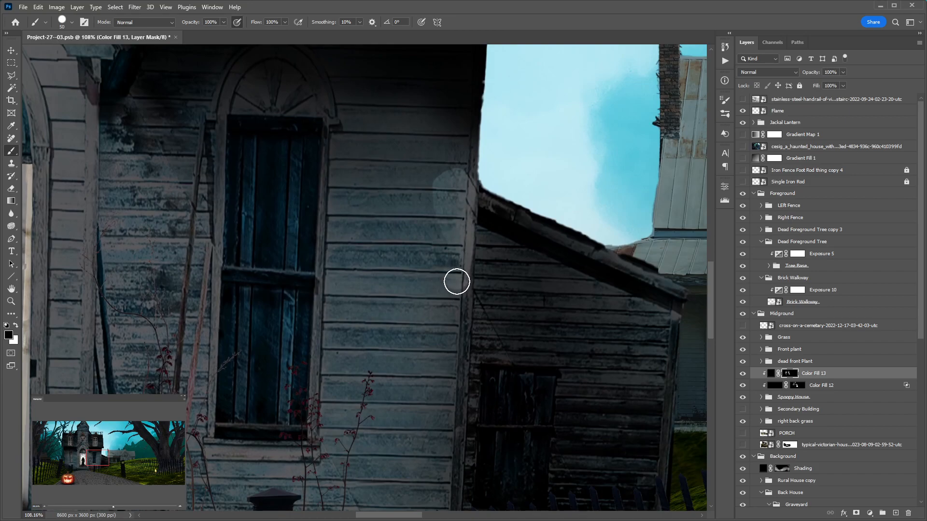
mouse_move(458, 313)
mouse_down()
mouse_move(450, 473)
mouse_move(432, 370)
mouse_up()
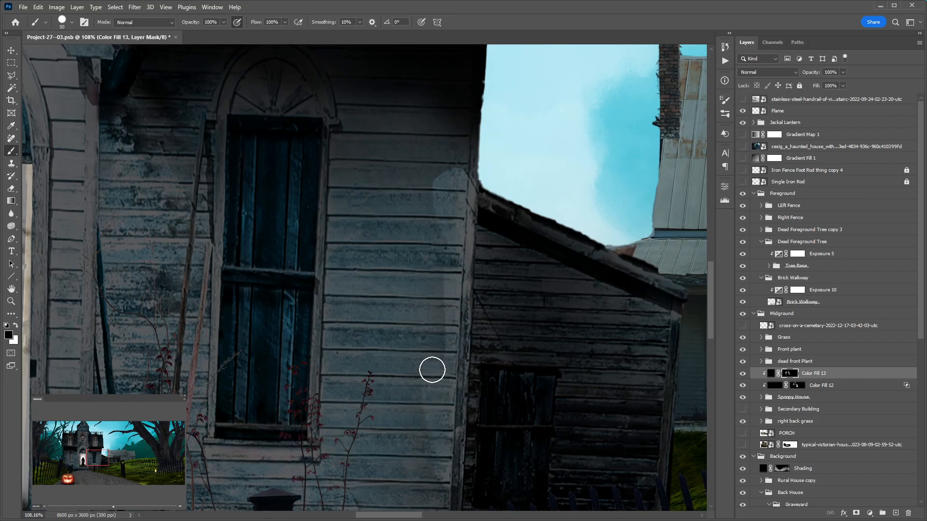
scroll(455, 320, down, 3)
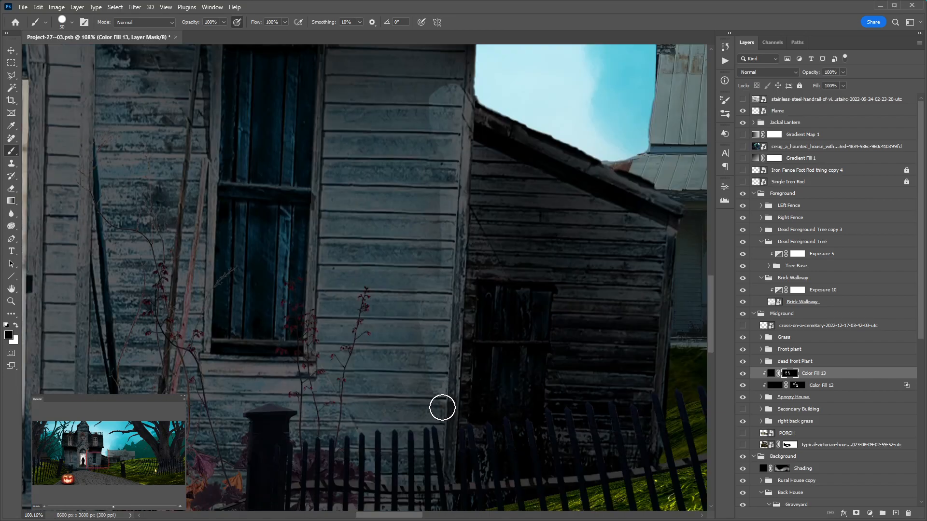
drag(440, 415, 438, 391)
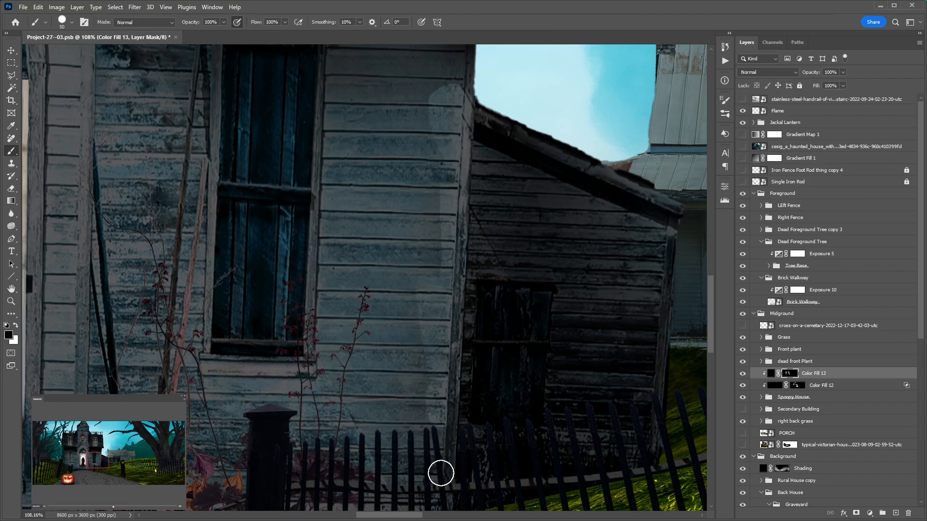
Step: Clear the leftover hard-edged shading along the wall corner beside the annex with a softer 70 px black brush at 100% opacity
key(bracketleft)
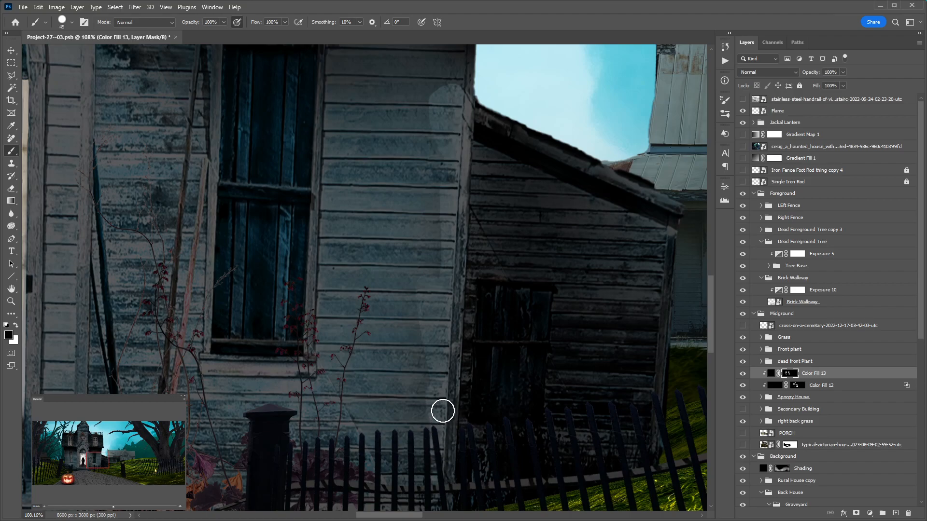
key(bracketleft)
key(bracketleft)
key(bracketright)
key(bracketright)
key(bracketright)
key(bracketright)
key(bracketright)
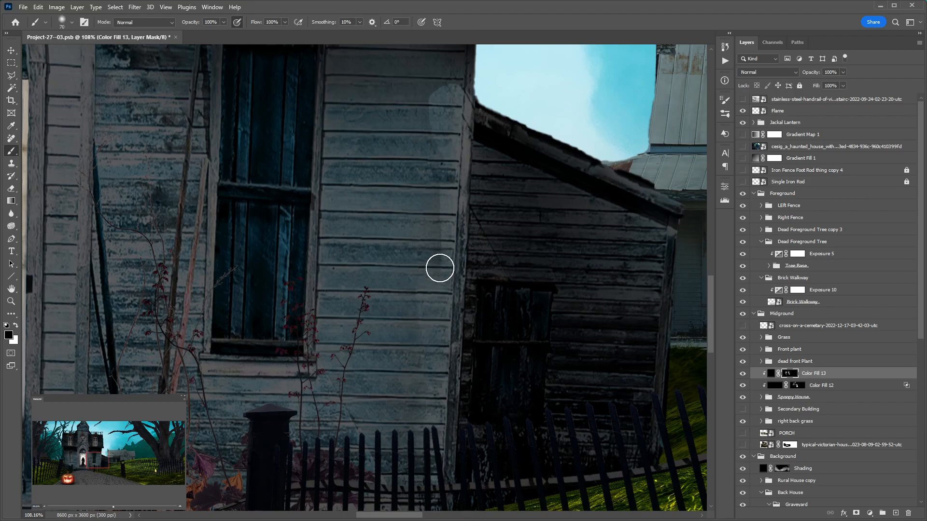
mouse_move(454, 137)
mouse_down()
mouse_move(452, 91)
mouse_move(434, 137)
mouse_move(431, 93)
mouse_move(398, 140)
mouse_move(414, 101)
mouse_up()
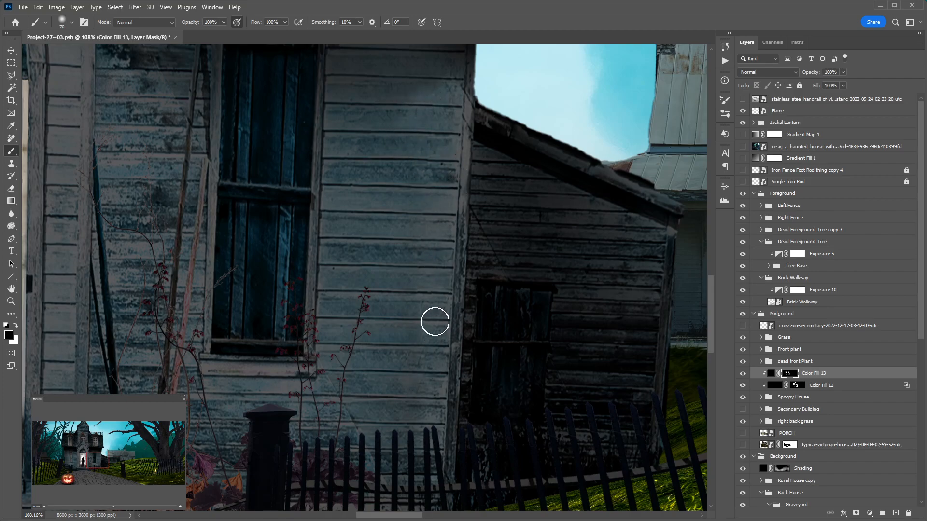
Step: Gently lighten the wall between the shuttered window and the annex with a soft 175 px black brush at 10% opacity on the mask
key(bracketright)
key(bracketright)
key(bracketright)
key(bracketright)
key(bracketright)
key(bracketright)
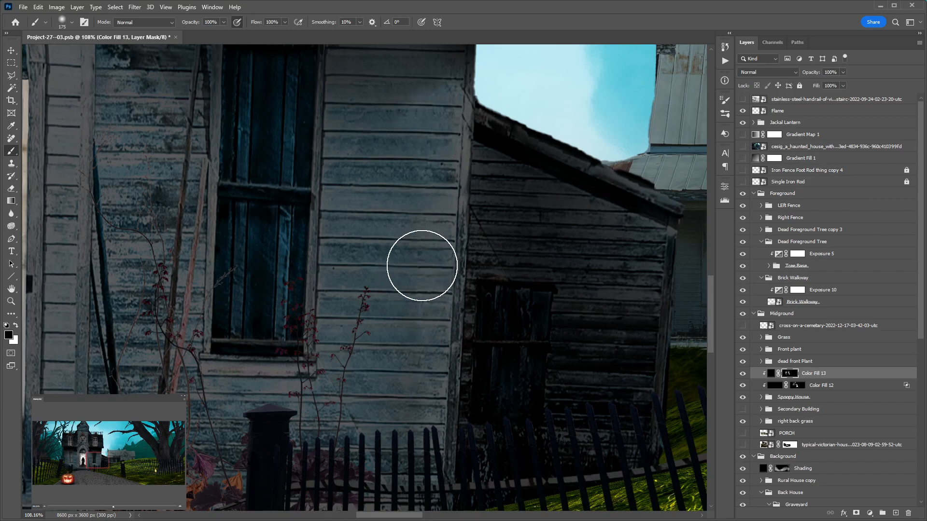
key(1)
mouse_move(416, 148)
mouse_down()
mouse_move(432, 356)
mouse_move(413, 213)
mouse_move(410, 430)
mouse_move(401, 424)
mouse_move(401, 277)
mouse_move(379, 501)
mouse_move(402, 398)
mouse_move(404, 280)
mouse_move(408, 322)
mouse_move(402, 164)
mouse_move(379, 127)
mouse_move(374, 190)
mouse_move(378, 99)
mouse_move(374, 211)
mouse_move(401, 331)
mouse_move(395, 480)
mouse_move(391, 363)
mouse_up()
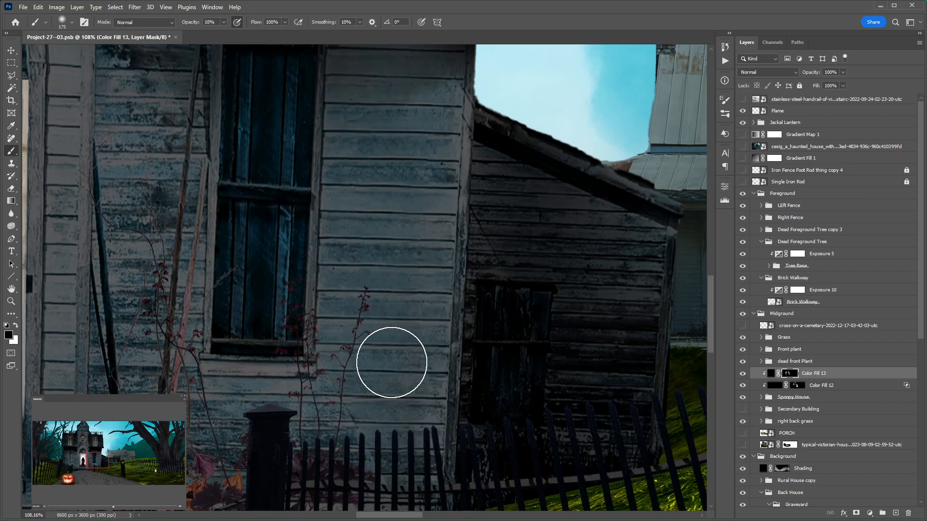
Step: Examine the house shading from the entrance up to the roof and within the overall composite
key(ctrl+minus)
key(ctrl+minus)
key(ctrl+minus)
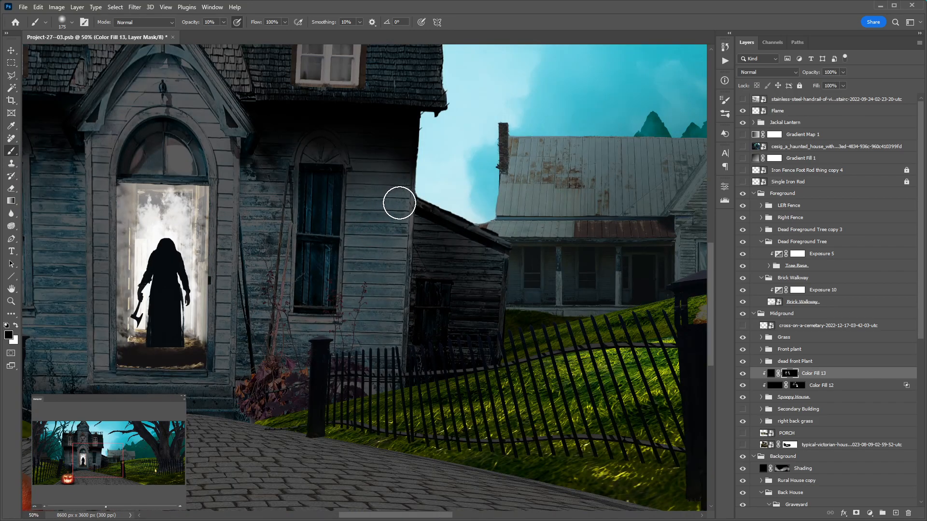
drag(287, 193, 453, 214)
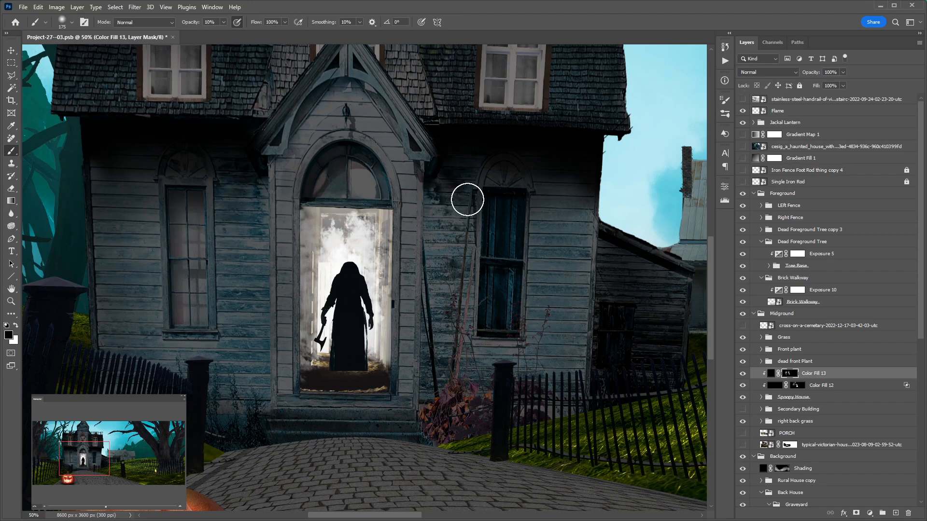
key(shift+bracketright)
key(shift+bracketright)
key(shift+bracketright)
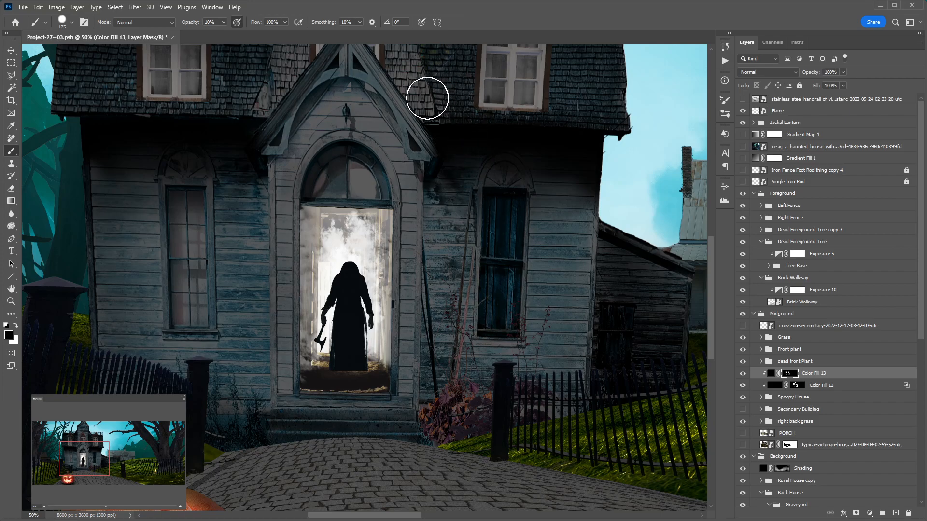
key(6)
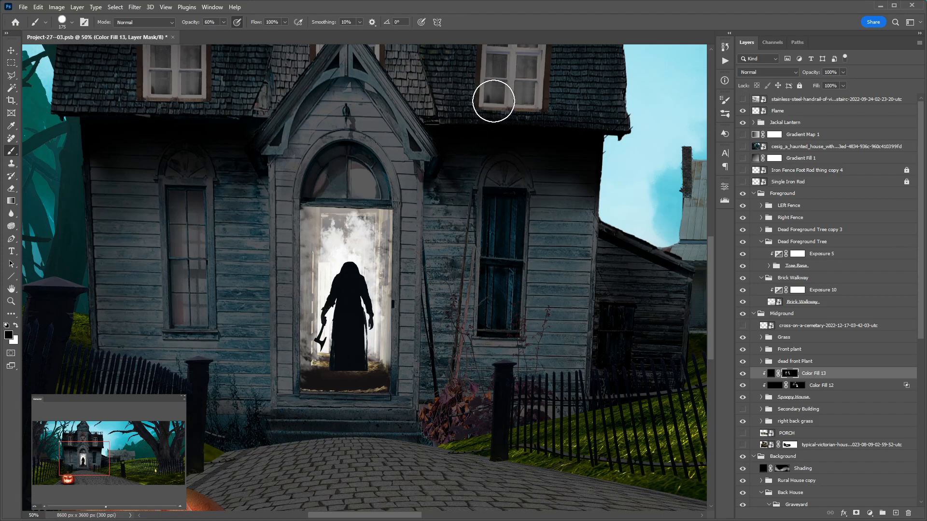
scroll(486, 176, up, 5)
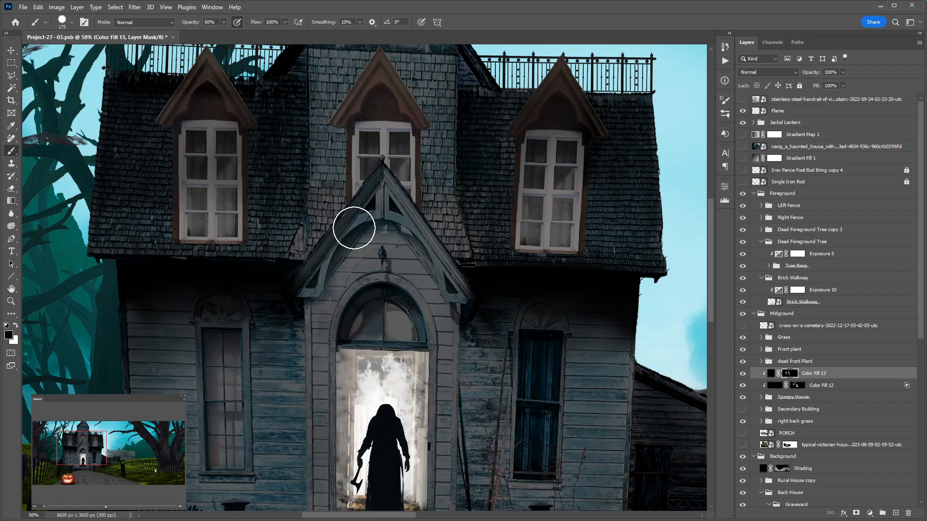
key(ctrl+minus)
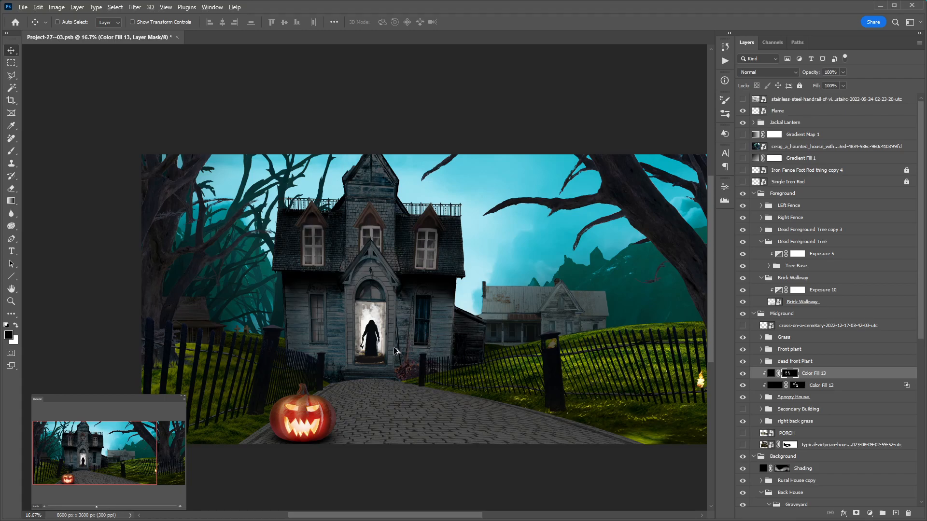
scroll(395, 351, up, 5)
key(b)
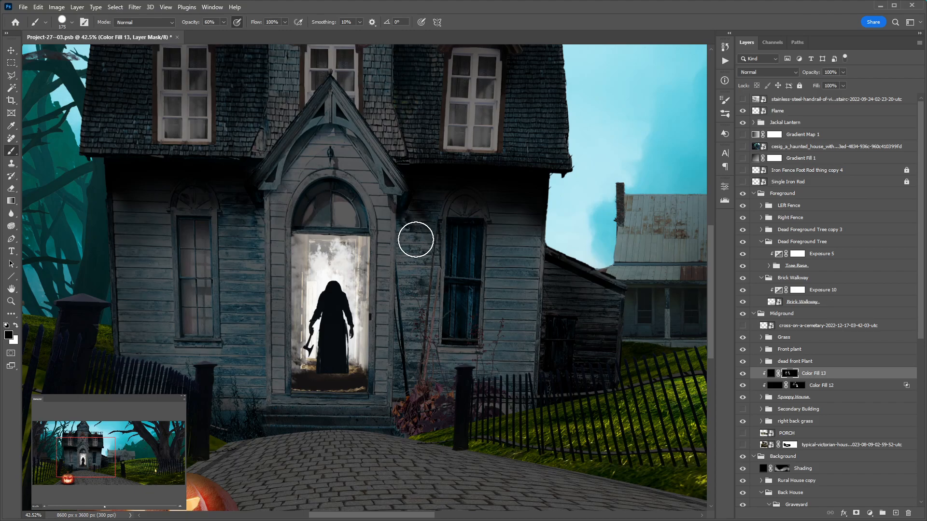
Step: Darken the wall along the right side of the entrance bay with a soft 200 px white brush at 20% opacity on the mask
key(bracketleft)
key(bracketleft)
key(bracketleft)
key(x)
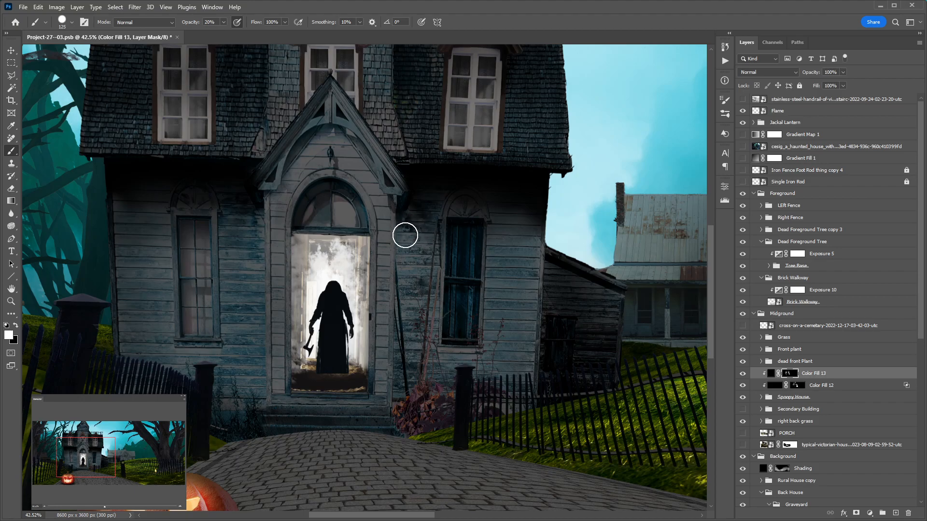
drag(406, 235, 401, 412)
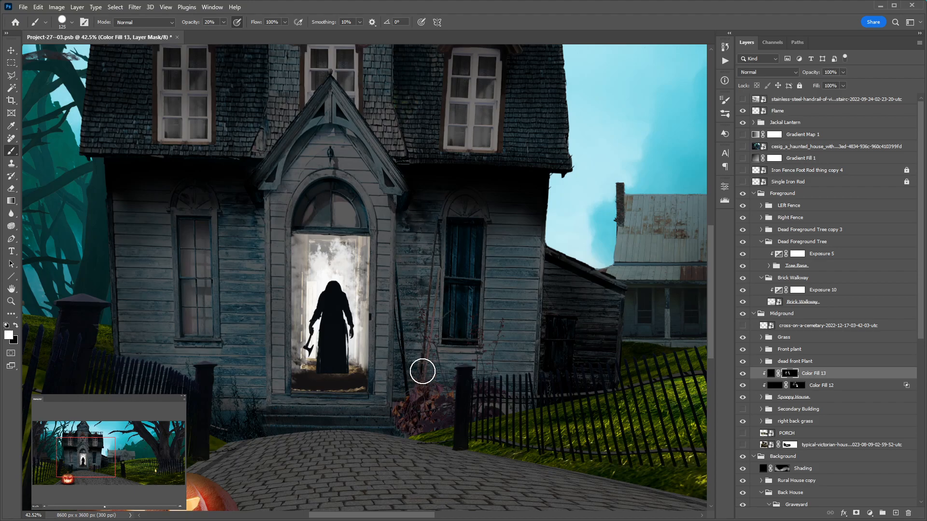
key(ctrl+z)
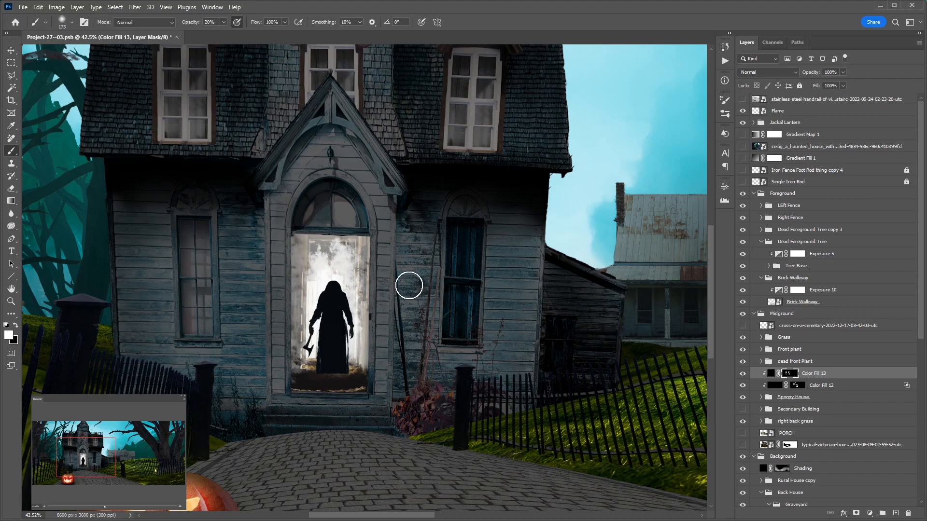
key(bracketright)
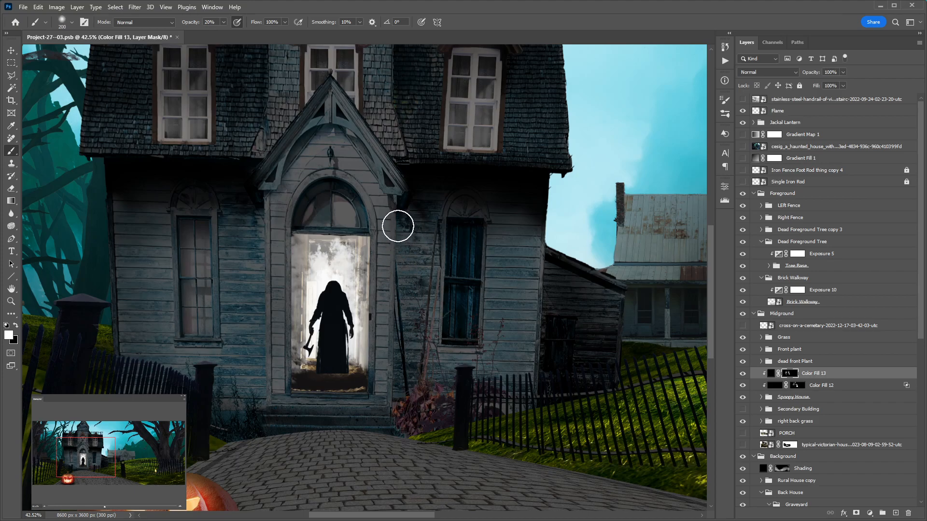
drag(398, 226, 389, 387)
mouse_move(397, 211)
mouse_down()
mouse_move(396, 407)
mouse_move(392, 207)
mouse_move(395, 407)
mouse_up()
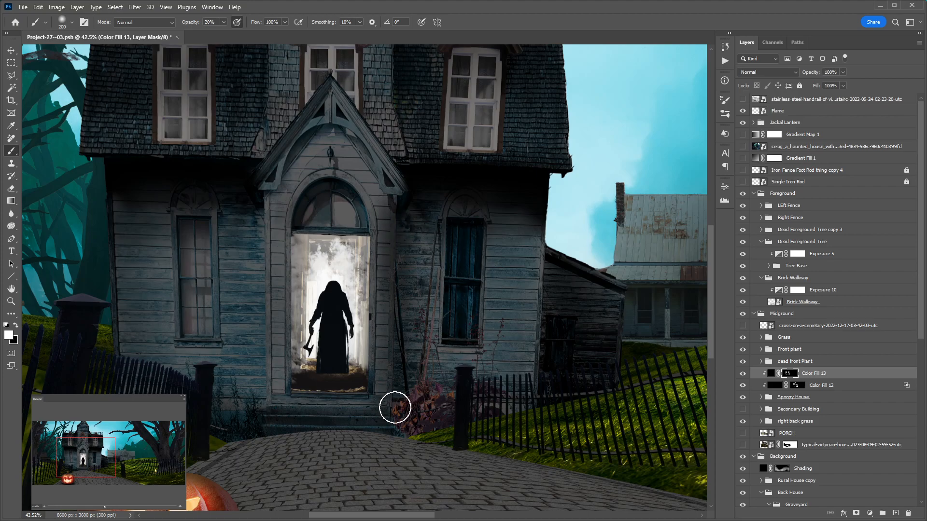
Step: Darken the wall along the left side of the entrance bay with the same 200 px white brush at 20% opacity
drag(259, 196, 269, 385)
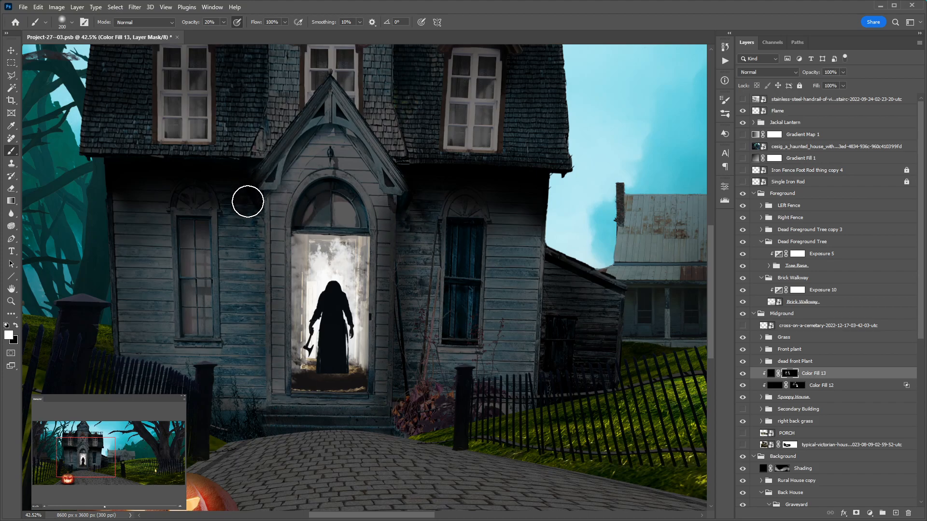
drag(248, 202, 250, 391)
drag(257, 199, 260, 407)
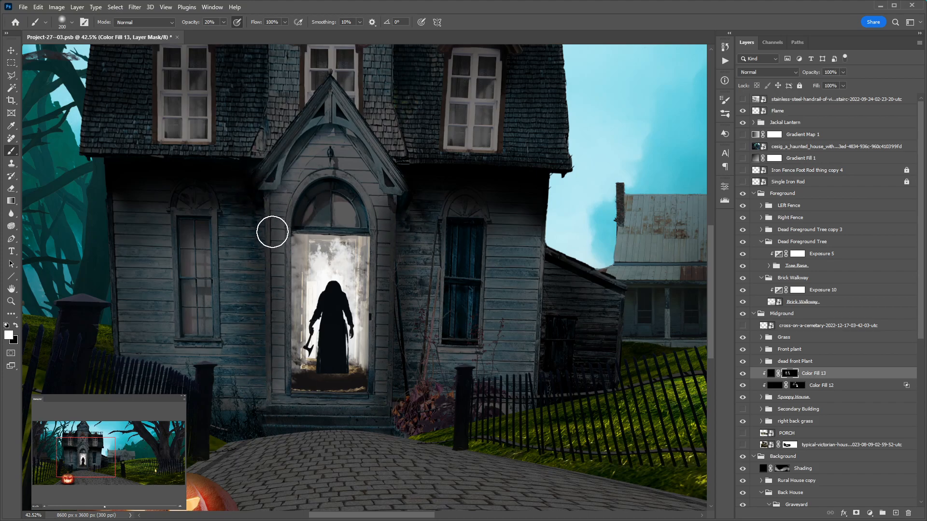
Step: Deepen the shadow left of the entrance in white at 20% opacity and clear the left trim with a hard 200 px black brush at 100%
drag(250, 201, 267, 425)
drag(281, 190, 283, 432)
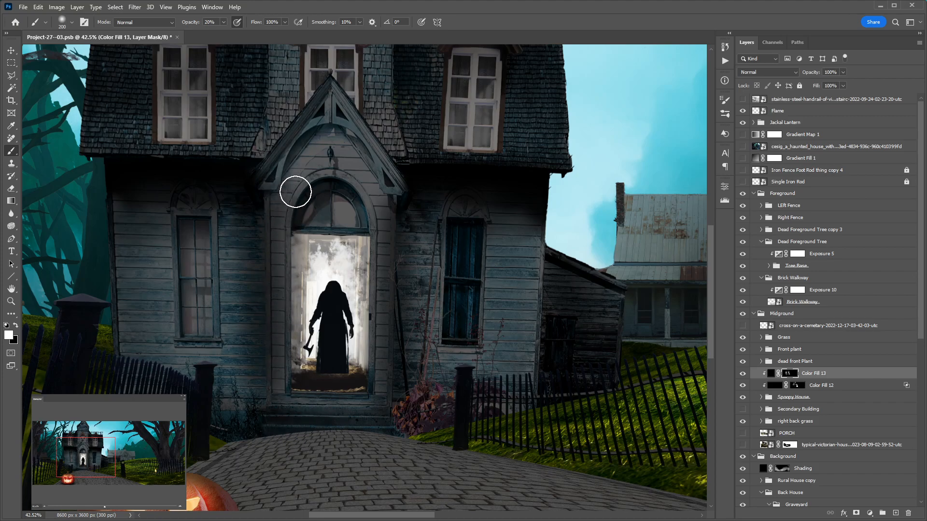
key(shift+])
key(shift+])
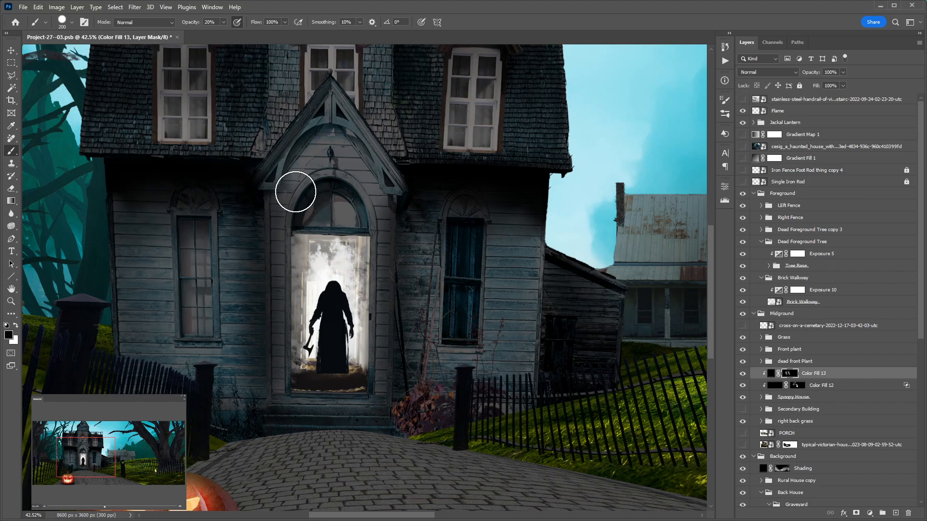
key(0)
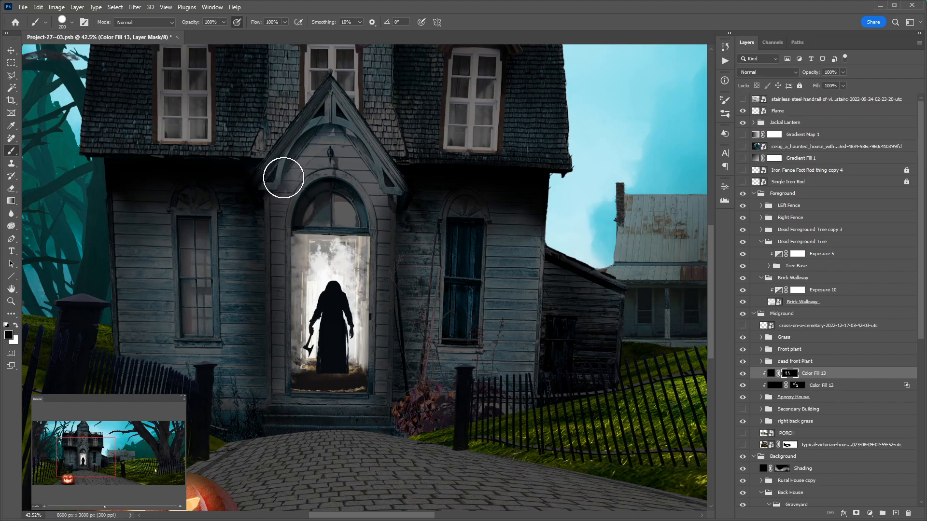
drag(284, 177, 290, 385)
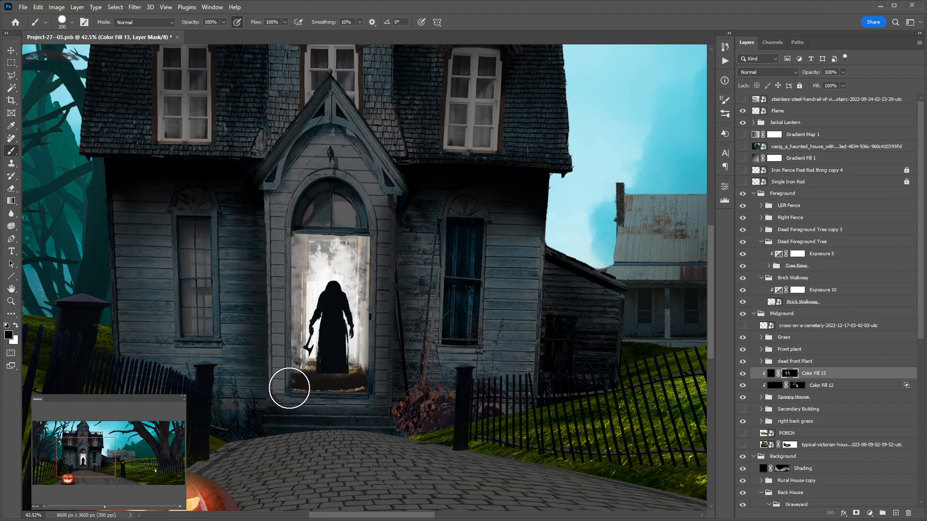
Step: Erase the shadow spill from the trim on the right side of the doorway with a hard 90 px black brush at 100% opacity
key(bracketleft)
key(bracketleft)
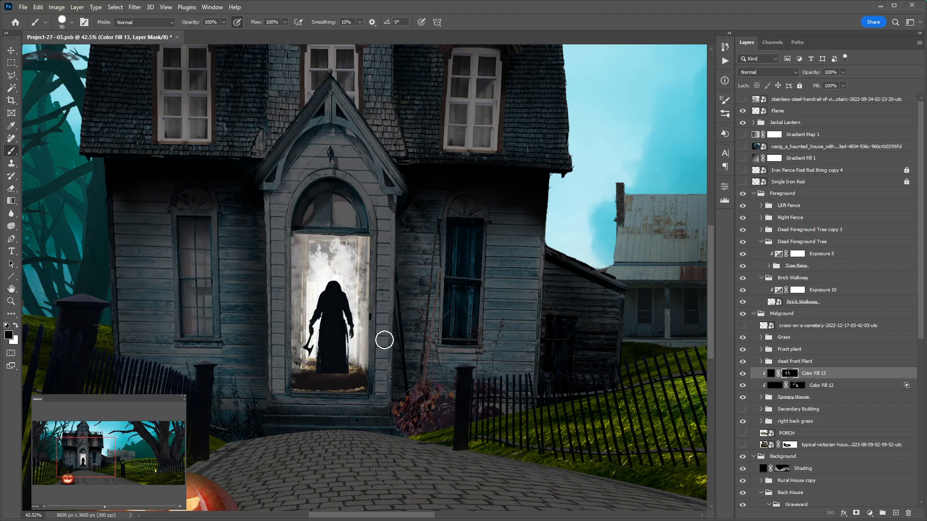
scroll(385, 339, up, 10)
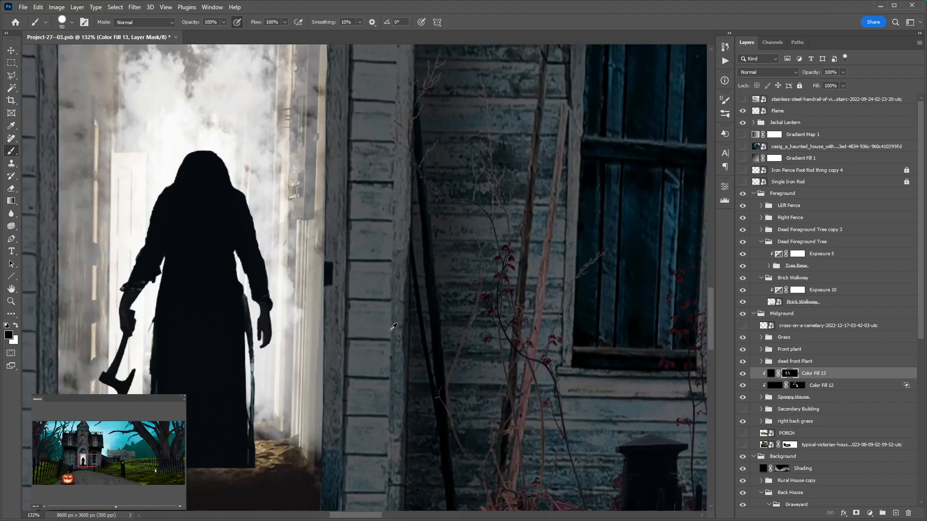
scroll(394, 328, down, 1)
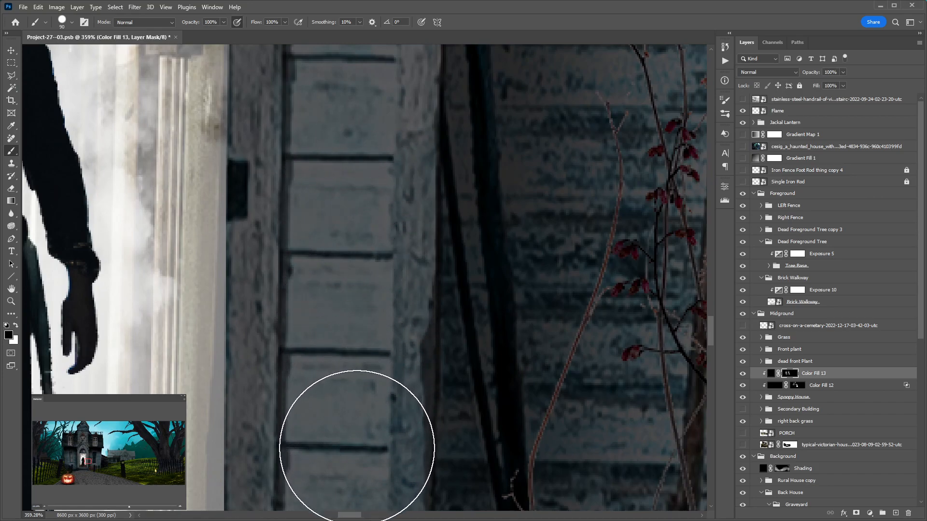
drag(404, 420, 406, 232)
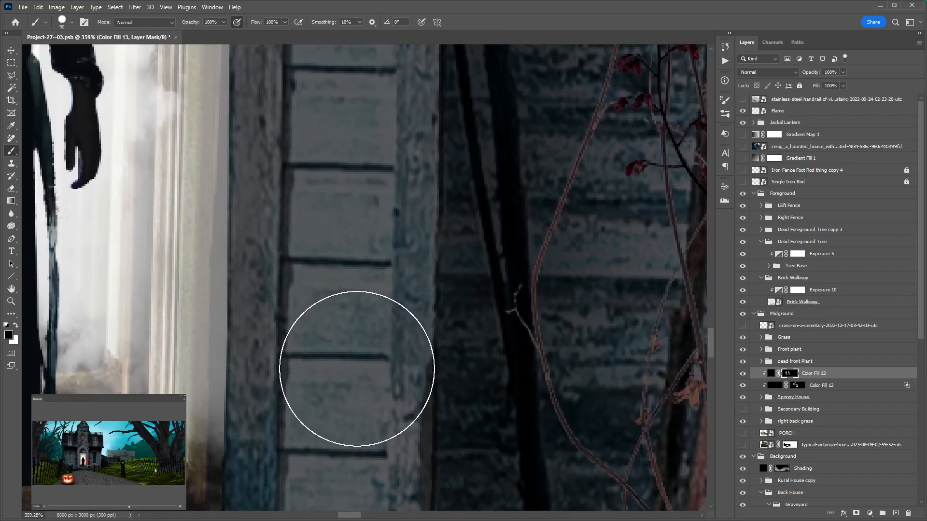
drag(356, 385, 355, 166)
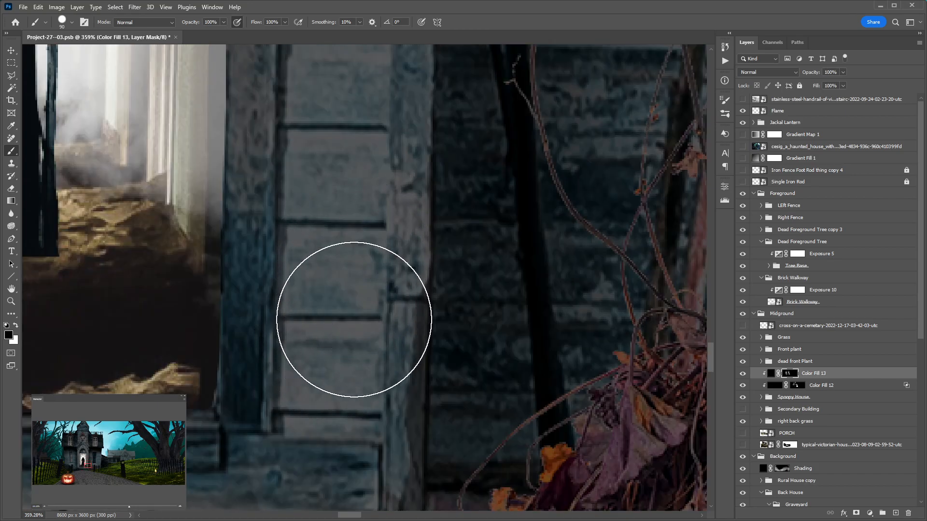
drag(340, 187, 341, 182)
scroll(340, 181, down, 3)
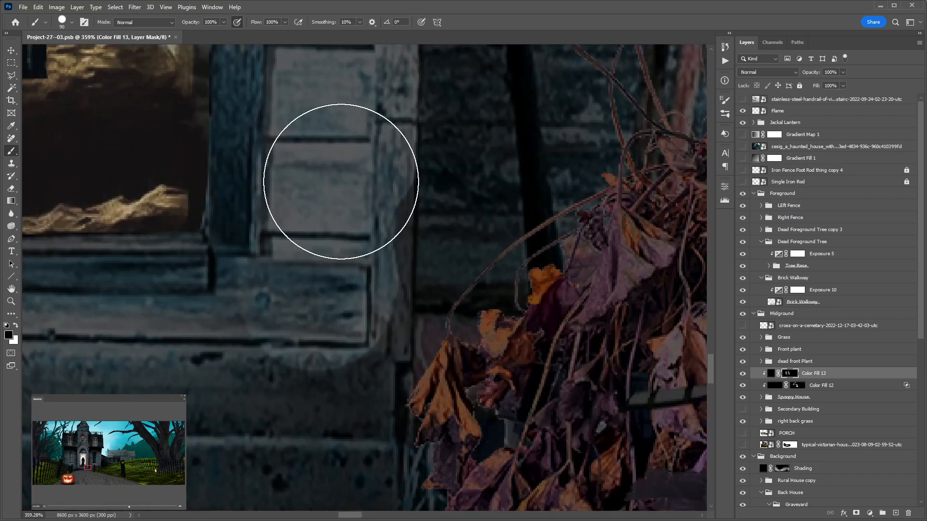
Step: Clean the shadow off the lower corner of the doorway's right trim with a softer 45 px black brush at 100% opacity
key(bracketleft)
key(bracketleft)
key(bracketleft)
key(bracketleft)
key(bracketleft)
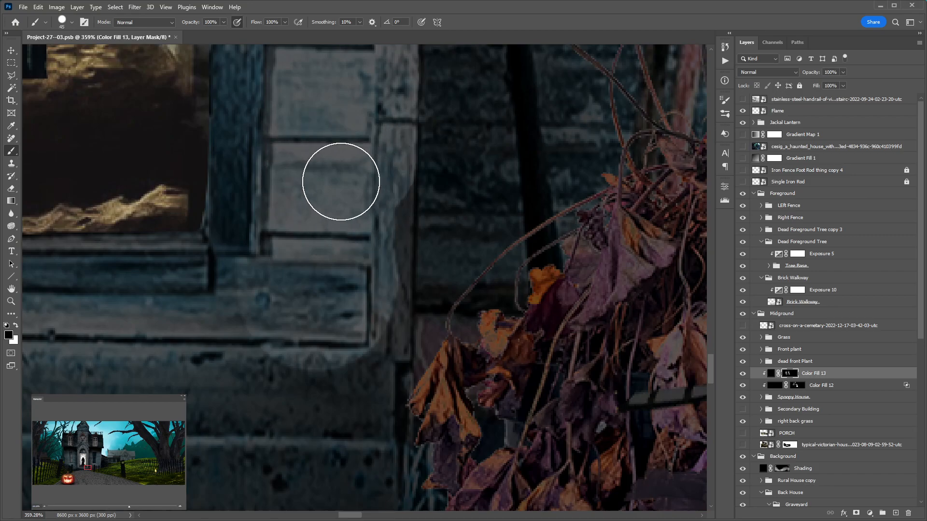
key(shift+bracketleft)
key(shift+bracketleft)
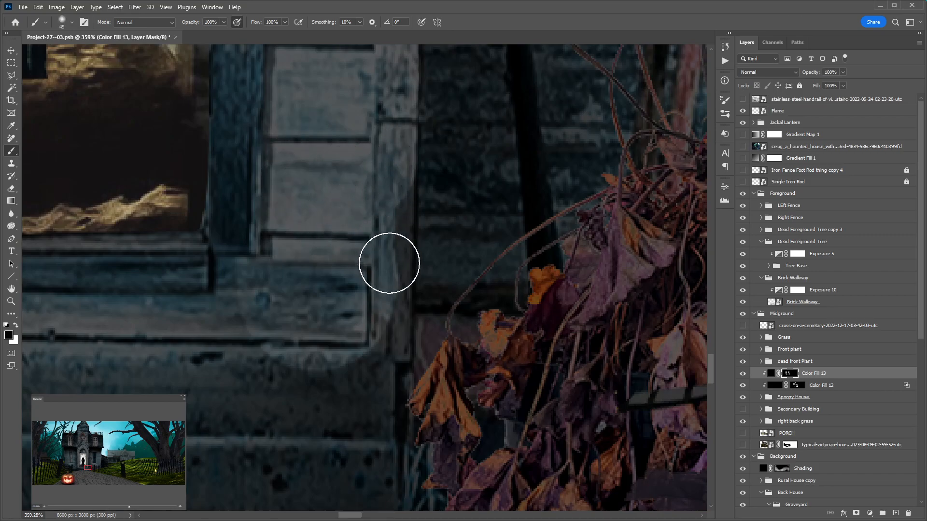
drag(389, 264, 374, 277)
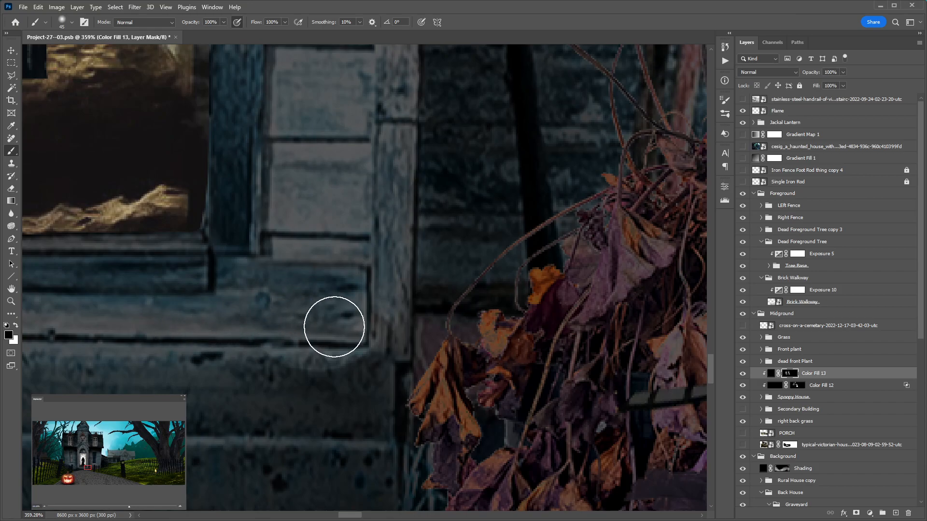
mouse_move(334, 327)
mouse_down()
mouse_move(265, 327)
mouse_move(336, 321)
mouse_move(371, 330)
mouse_up()
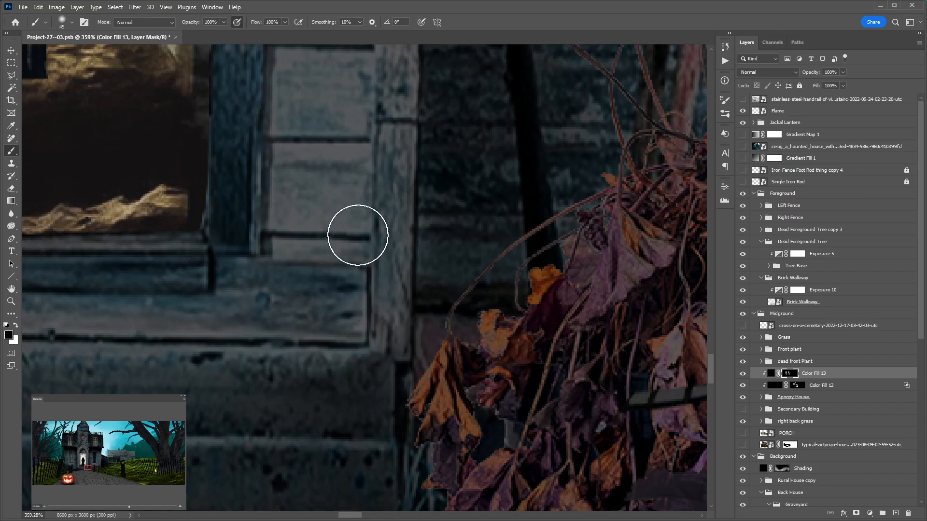
drag(367, 270, 658, 302)
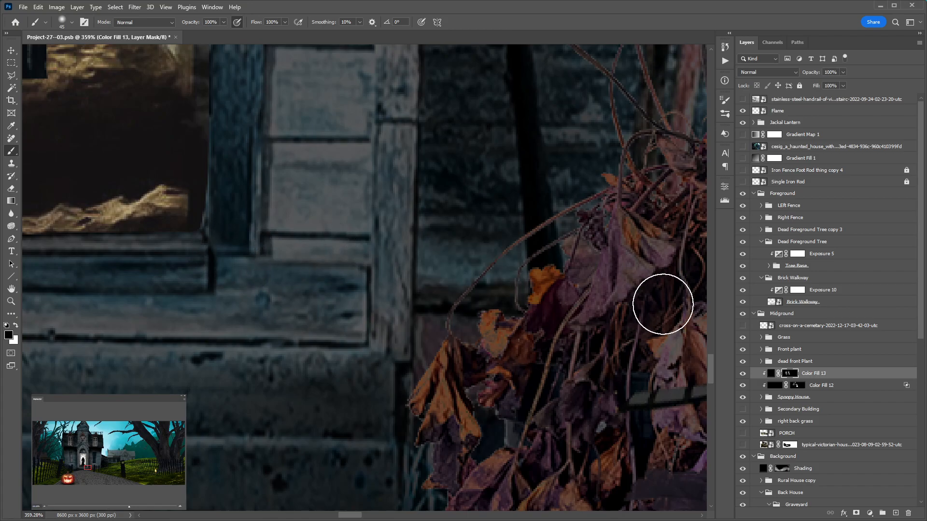
drag(244, 248, 520, 269)
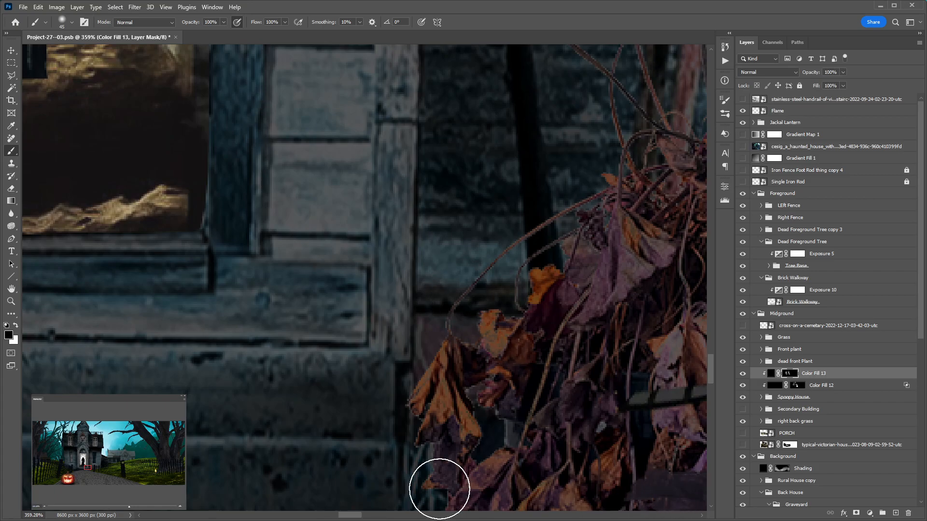
drag(346, 518, 319, 516)
mouse_move(353, 284)
mouse_down()
mouse_move(310, 262)
mouse_move(297, 237)
mouse_move(287, 256)
mouse_move(286, 81)
mouse_move(300, 352)
mouse_move(302, 328)
mouse_move(536, 294)
mouse_move(449, 318)
mouse_move(405, 304)
mouse_move(403, 262)
mouse_move(385, 491)
mouse_up()
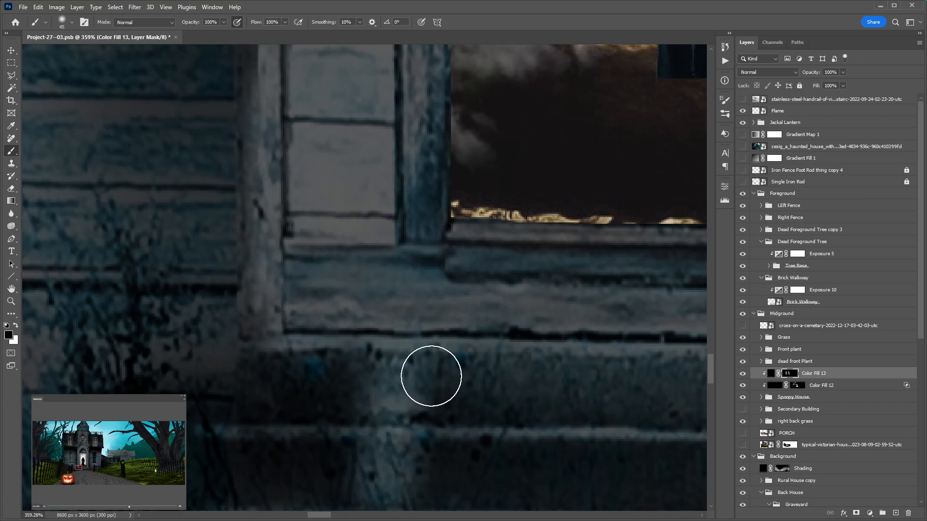
key(ctrl+z)
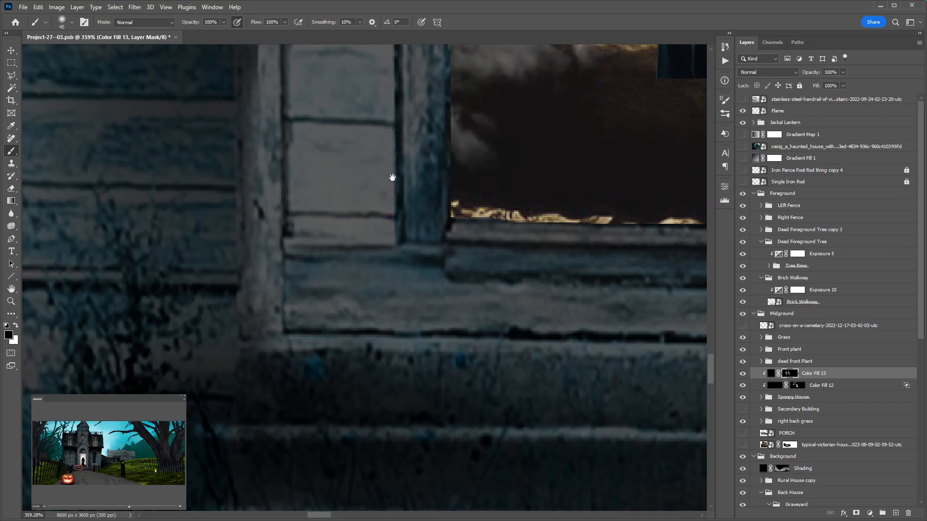
Step: Erase the shadow spill from the lower part of the entrance's left corner trim with a hard 45 px black brush at 100% opacity
drag(393, 178, 401, 426)
key(shift+bracketright)
key(shift+bracketright)
key(shift+bracketright)
key(shift+bracketright)
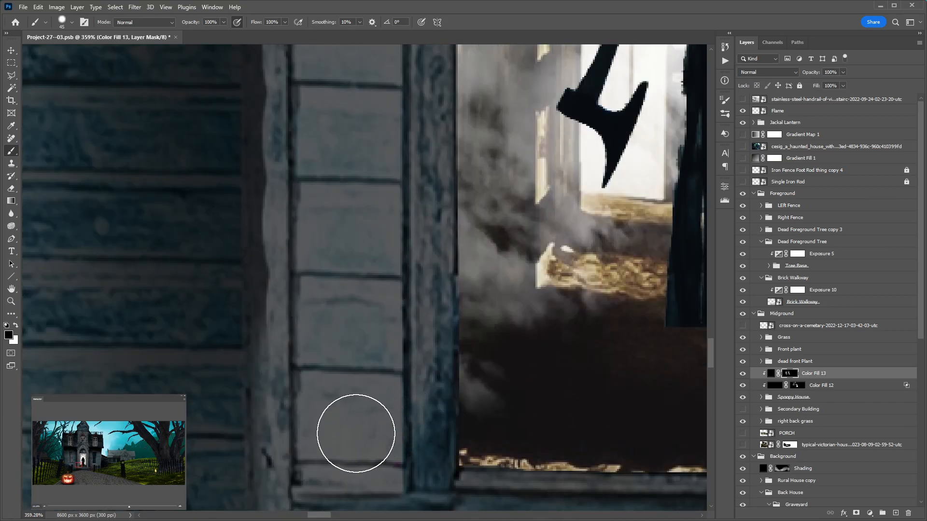
drag(316, 407, 316, 310)
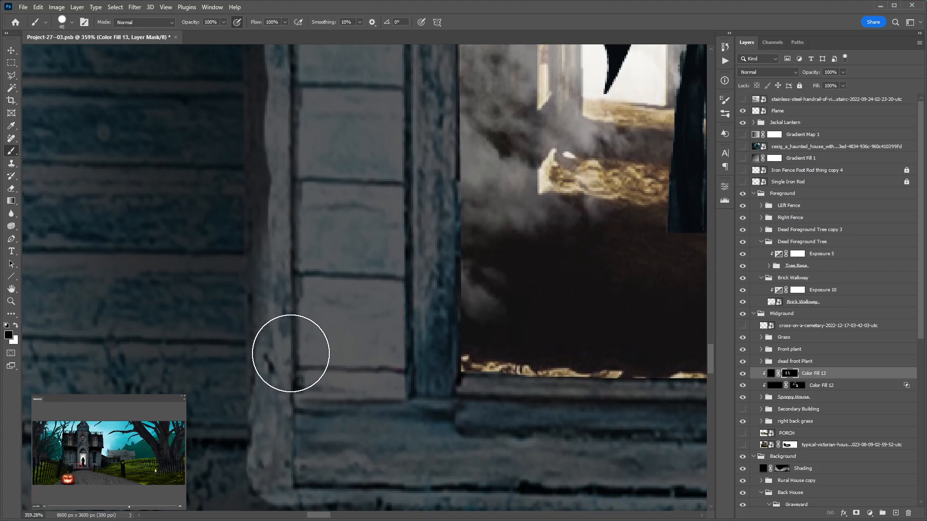
drag(283, 285, 292, 435)
drag(303, 296, 301, 391)
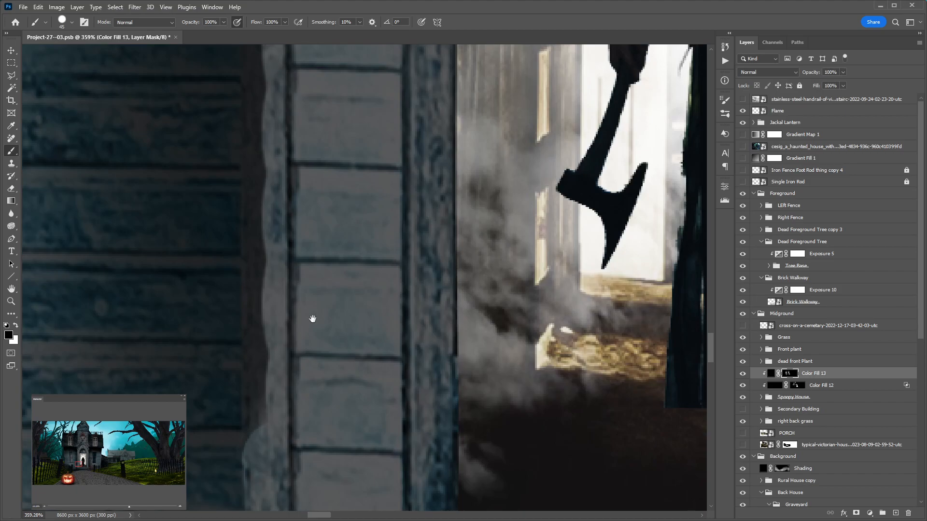
mouse_move(285, 165)
mouse_down()
mouse_move(275, 359)
mouse_move(286, 471)
mouse_up()
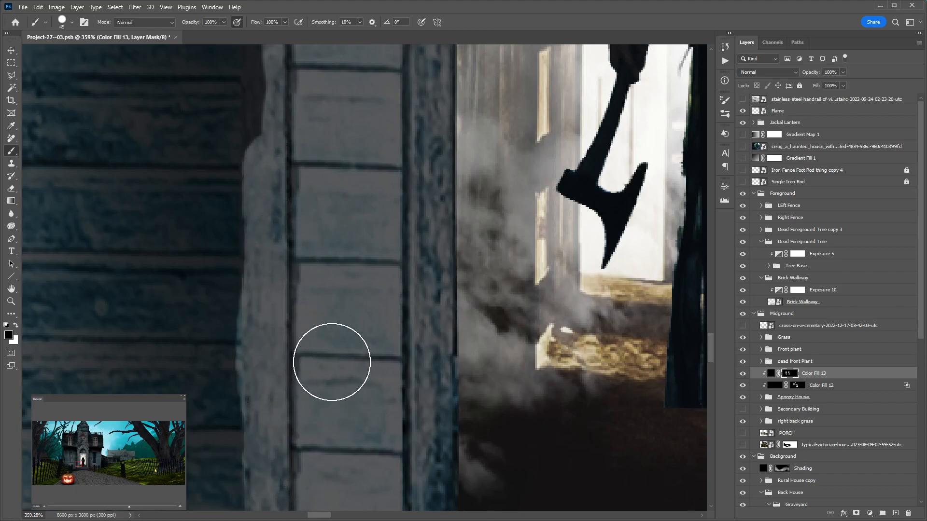
key(ctrl+z)
mouse_move(288, 377)
mouse_down()
mouse_move(285, 450)
mouse_move(283, 423)
mouse_up()
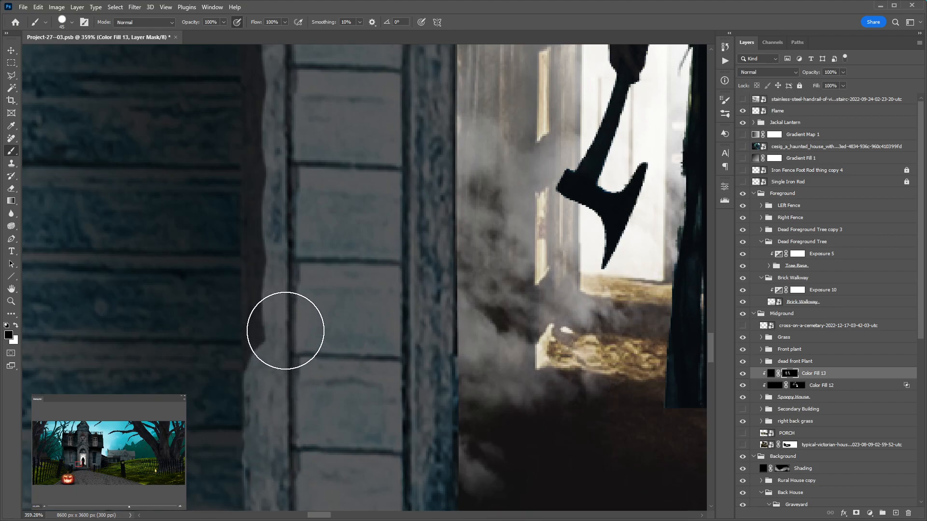
Step: Continue clearing the left corner trim upward to the top of the door opening with the same hard 45 px black brush
drag(305, 190, 304, 362)
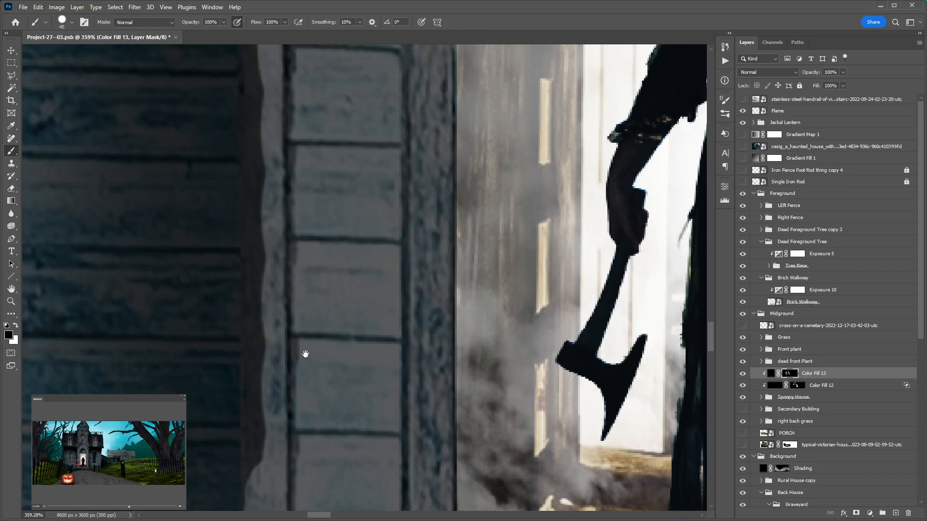
drag(283, 261, 286, 500)
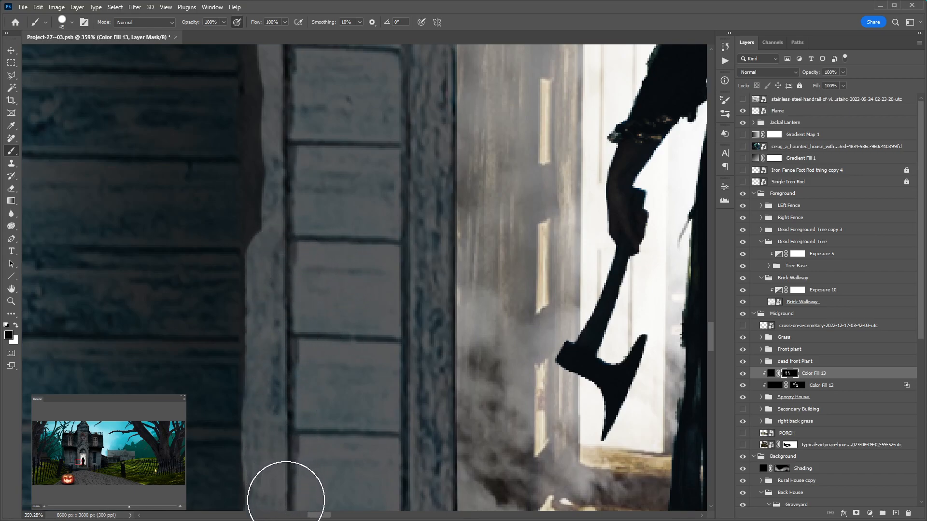
drag(302, 202, 298, 385)
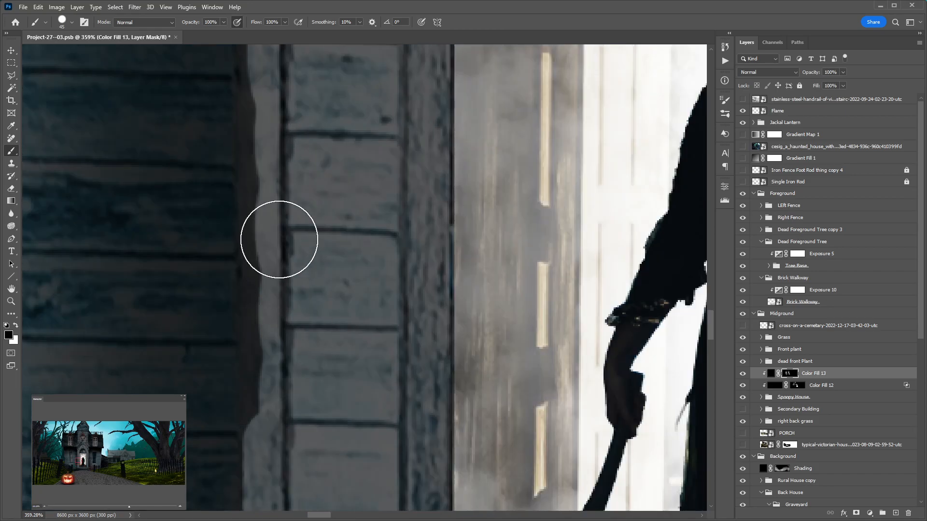
drag(280, 240, 285, 488)
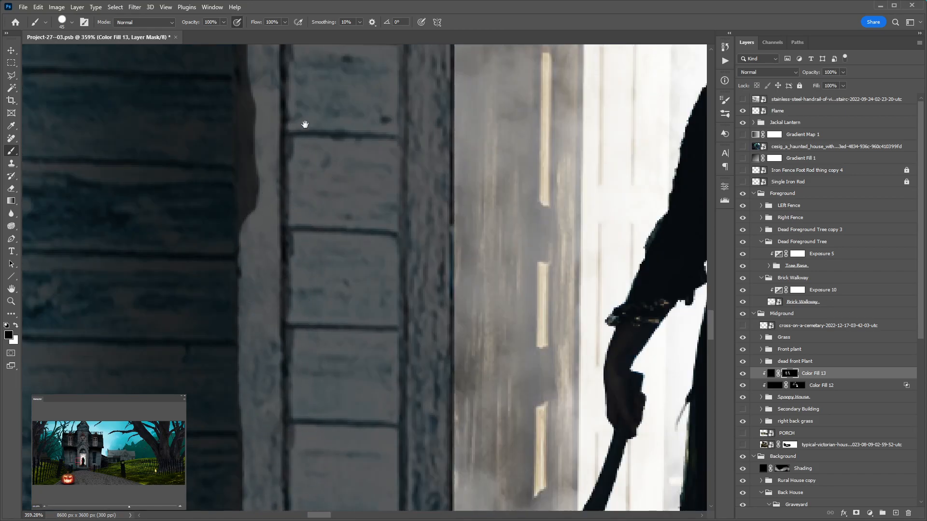
drag(305, 124, 297, 343)
mouse_move(264, 224)
mouse_down()
mouse_move(270, 481)
mouse_move(268, 86)
mouse_move(288, 136)
mouse_move(290, 426)
mouse_up()
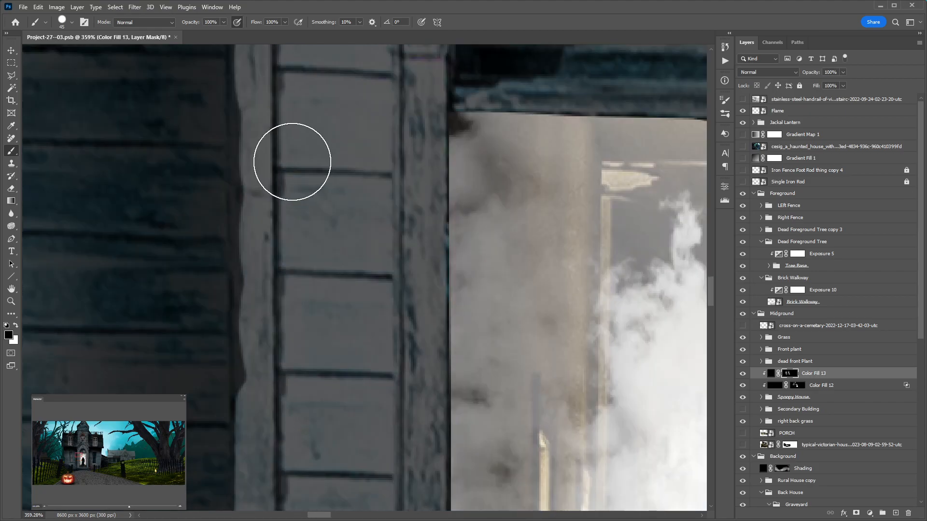
drag(268, 119, 275, 433)
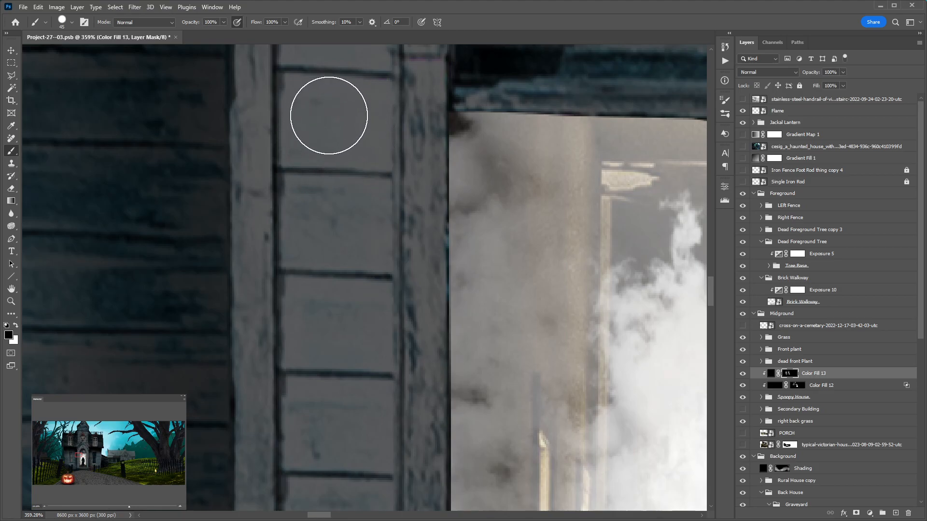
Step: Examine the left corner trim up to the arch and the entrance shading within the whole house
key(v)
drag(332, 96, 358, 406)
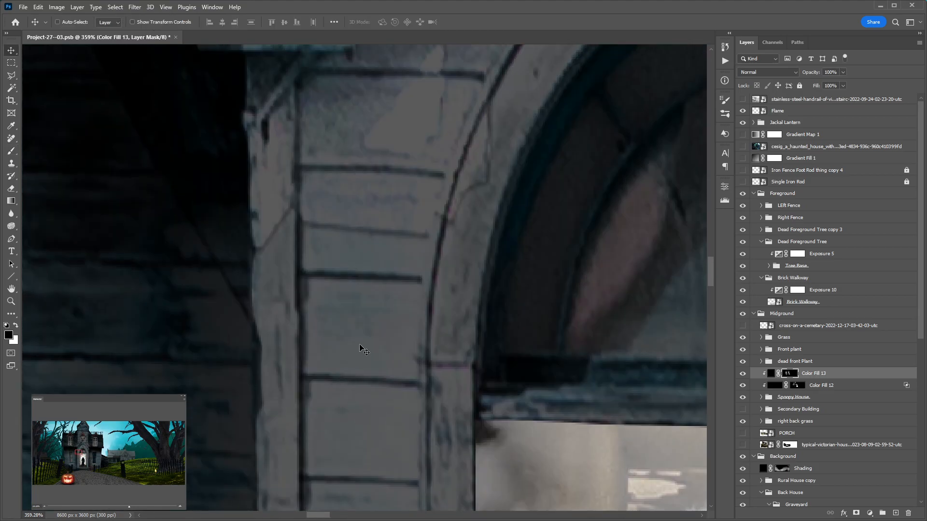
key(b)
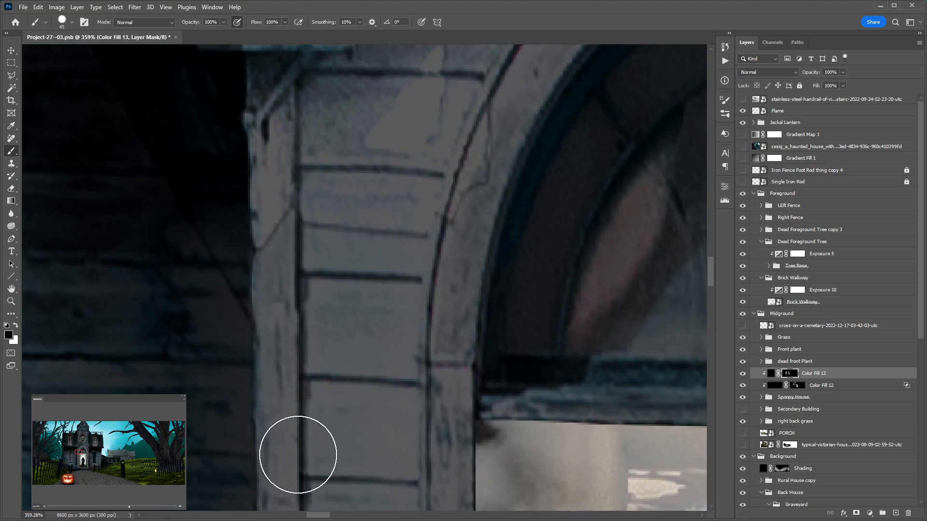
key(v)
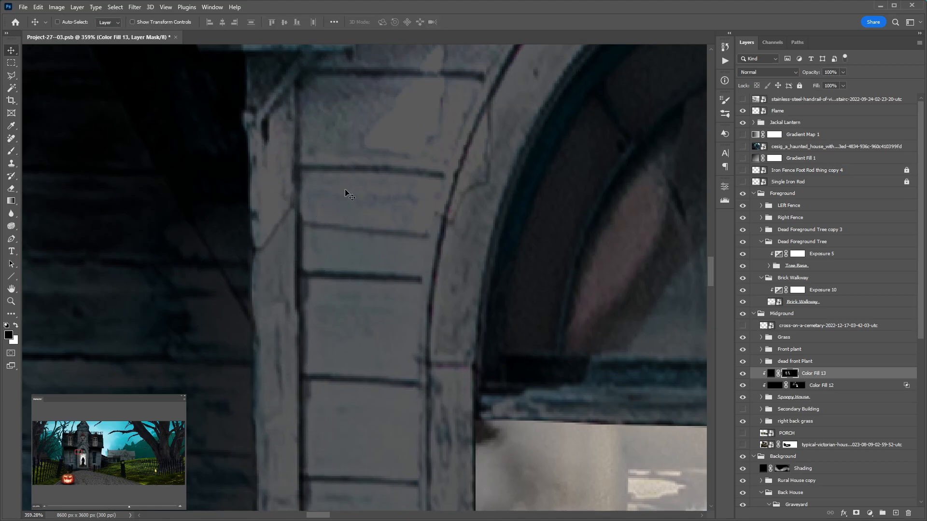
key(ctrl+minus)
key(ctrl+minus)
key(ctrl+minus)
key(ctrl+minus)
key(ctrl+minus)
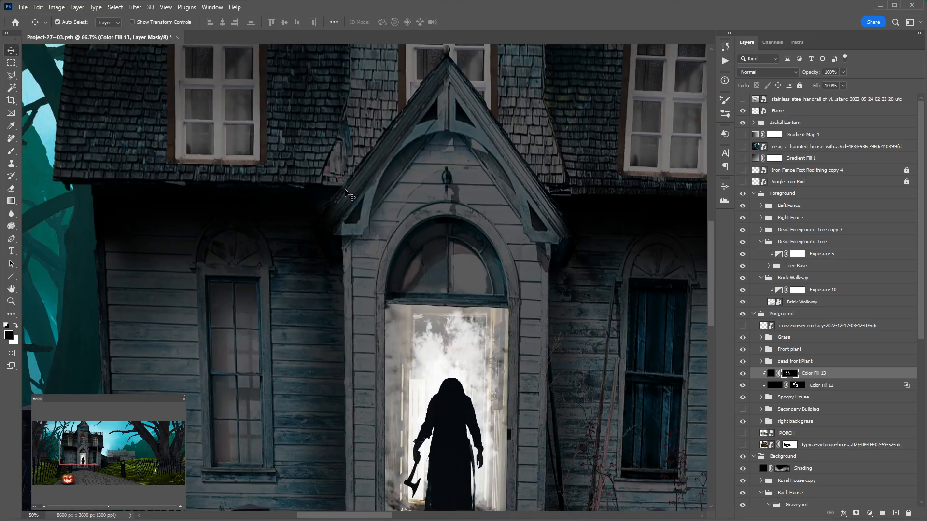
key(ctrl+minus)
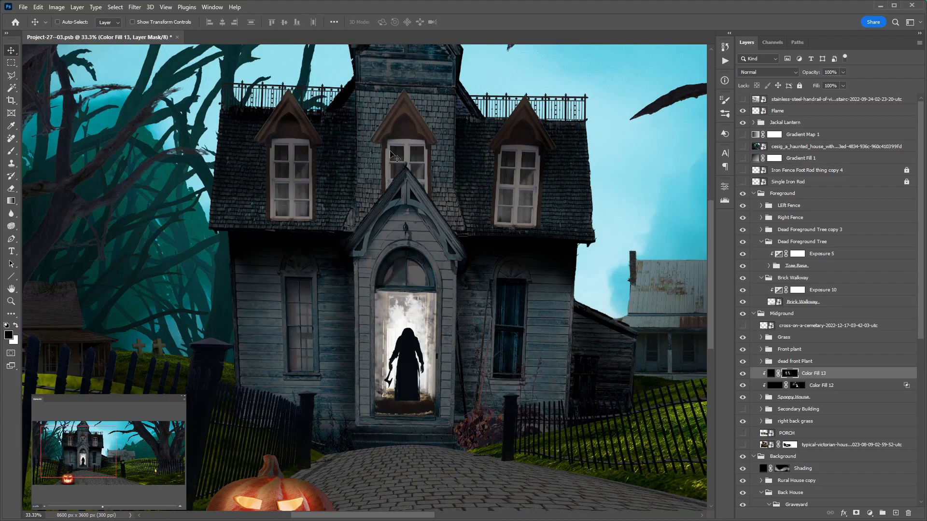
drag(491, 423, 467, 396)
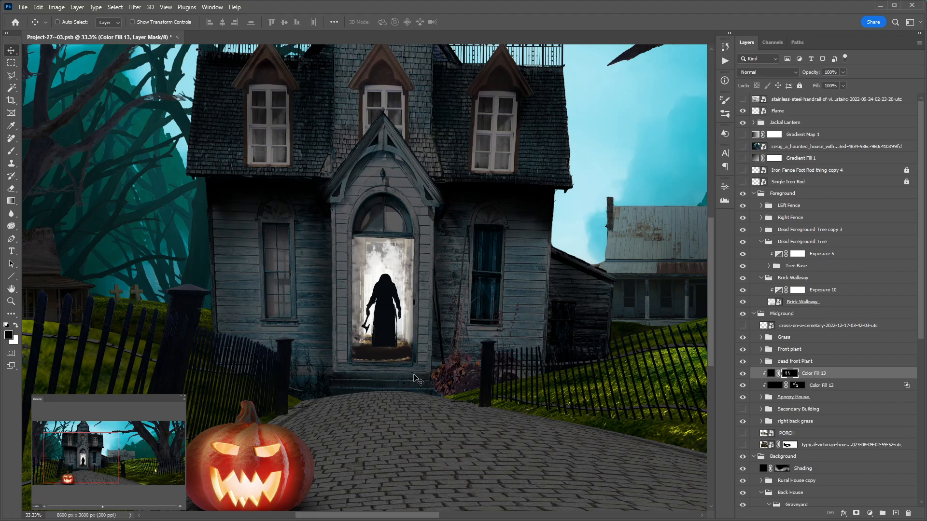
Step: Save the document and rename the hooded figure's layer in the Spoopy House group to GHOUL!
key(ctrl+s)
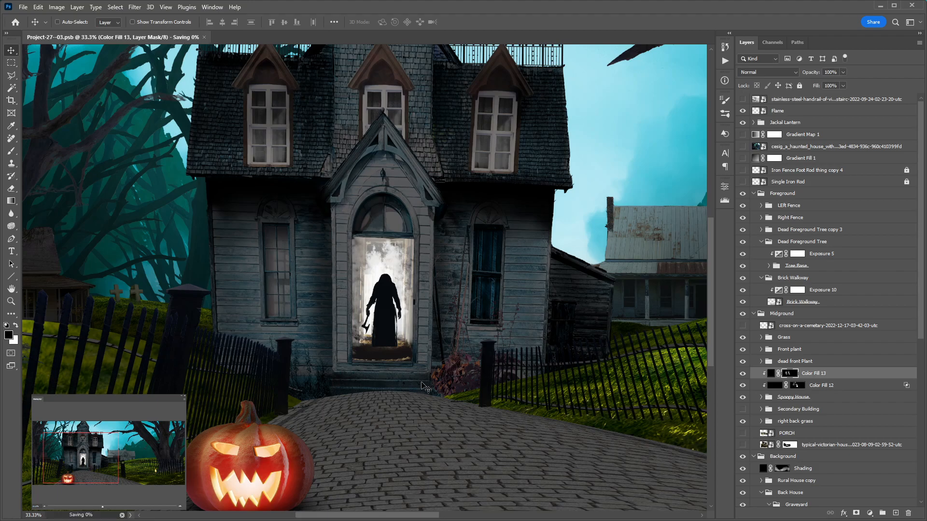
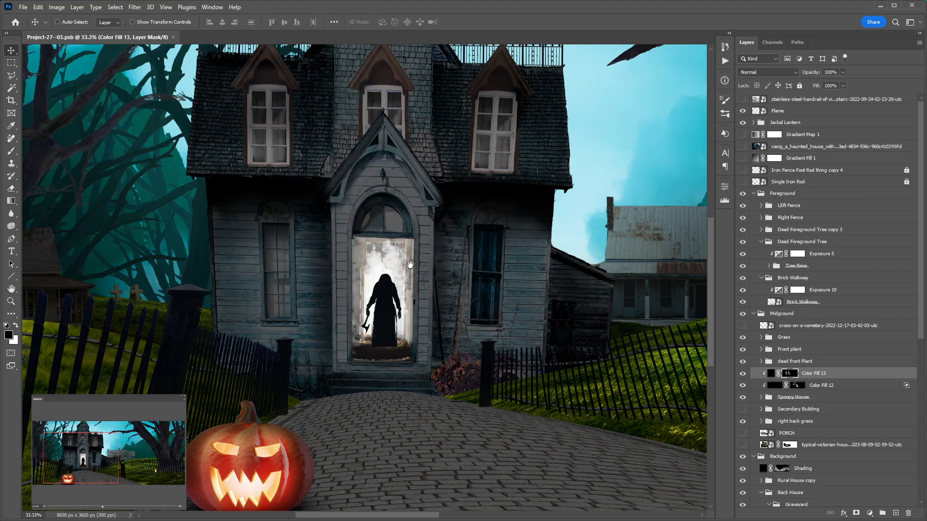
drag(419, 258, 414, 271)
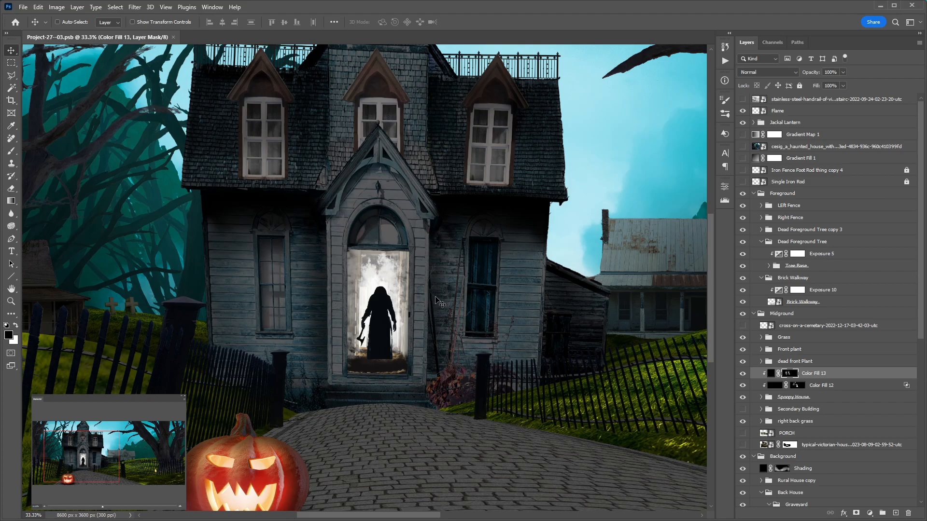
key(ctrl+minus)
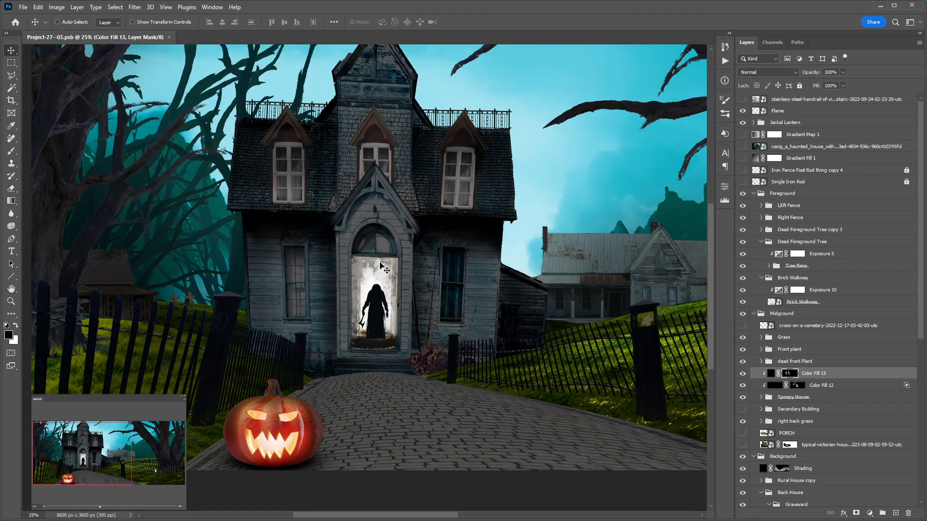
scroll(378, 281, up, 3)
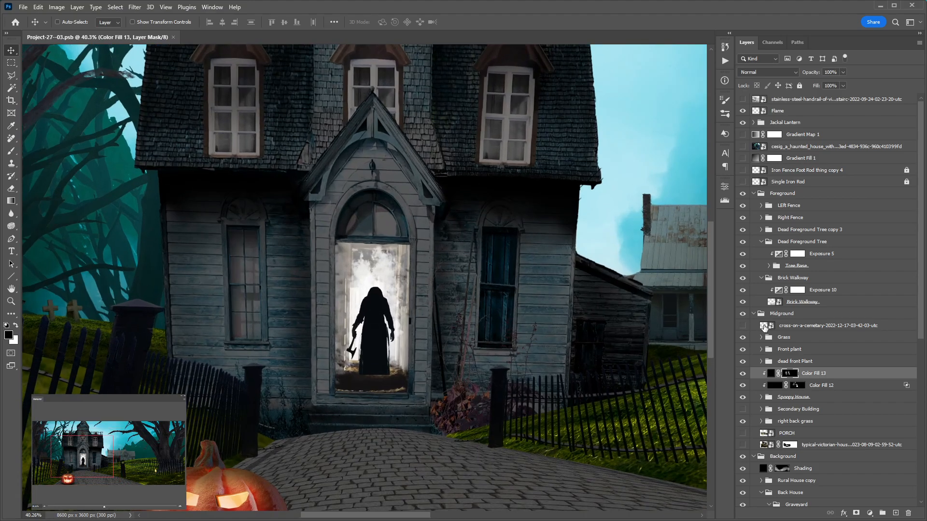
ctrl+click(374, 357)
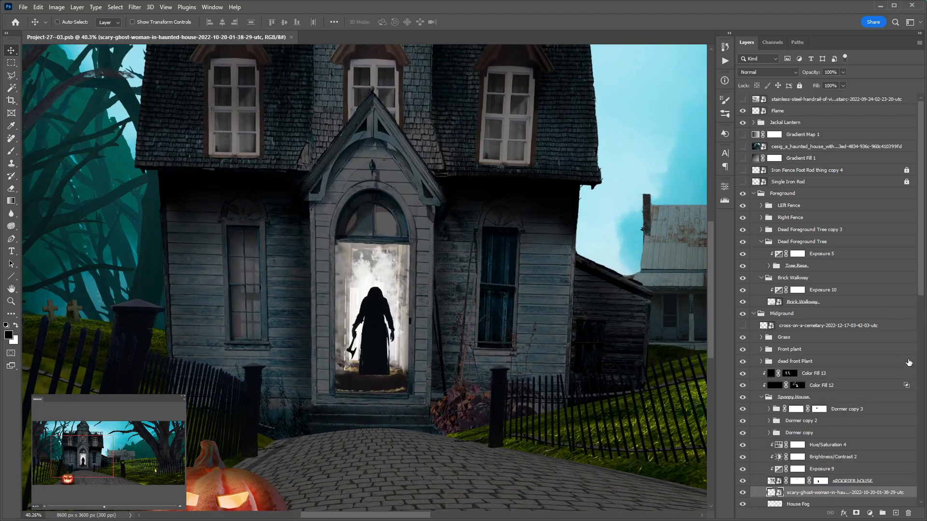
double_click(804, 493)
text(GH)
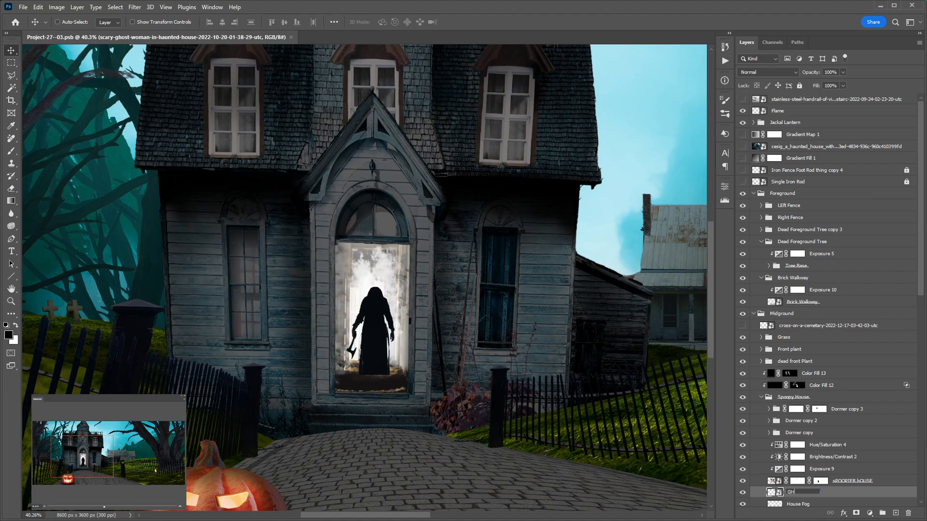
text(OUL!)
key(Return)
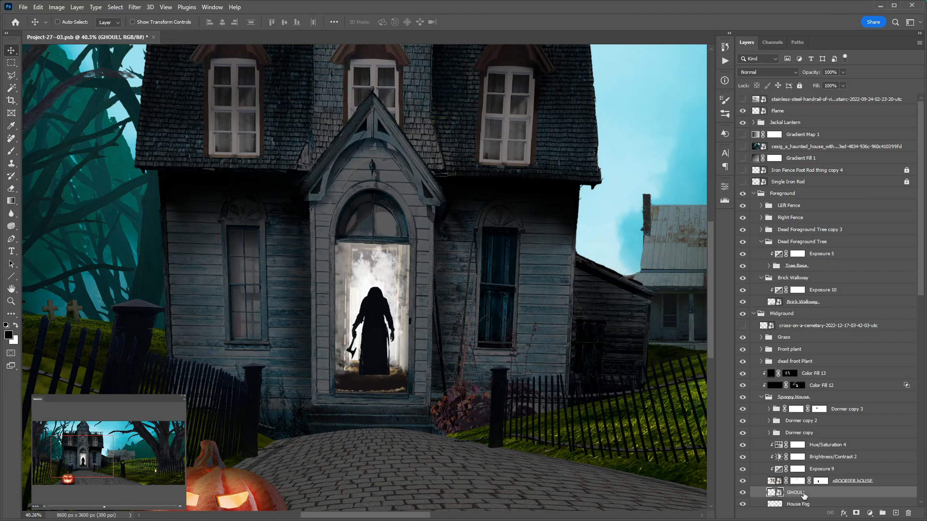
Step: Add a layer mask to GHOUL! and fade out the figure's feet with a softened 45 px black brush
click(856, 513)
key(b)
scroll(366, 378, up, 1)
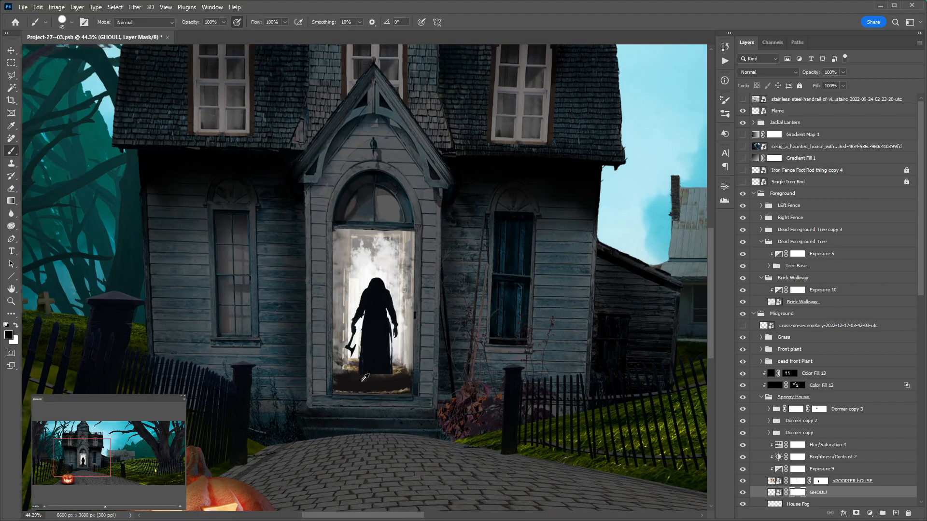
scroll(366, 377, up, 10)
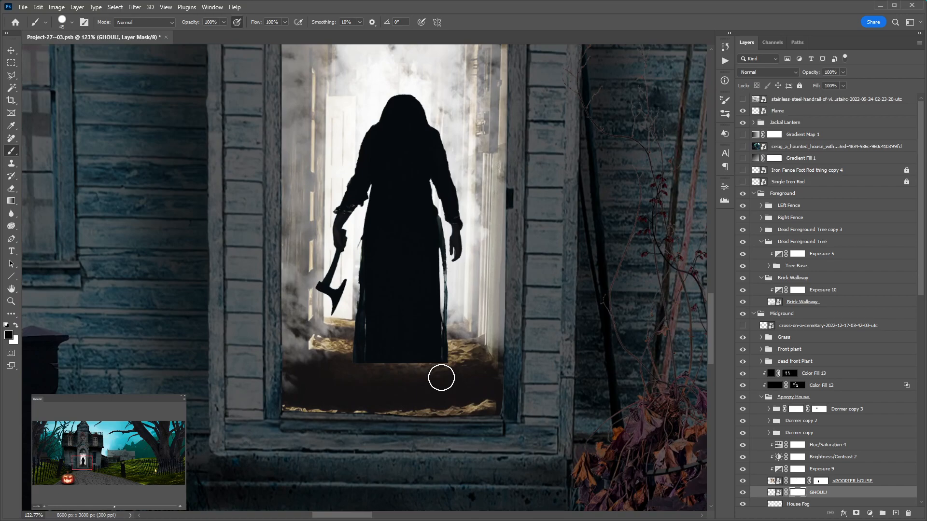
key(shift+[)
key(shift+[)
key(shift+[)
key(shift+[)
mouse_move(449, 374)
mouse_down()
mouse_move(417, 378)
mouse_move(395, 363)
mouse_move(328, 367)
mouse_move(341, 347)
mouse_move(421, 370)
mouse_move(461, 351)
mouse_move(469, 328)
mouse_move(425, 339)
mouse_move(410, 365)
mouse_move(430, 405)
mouse_up()
mouse_move(296, 362)
mouse_down()
mouse_move(309, 335)
mouse_move(365, 360)
mouse_move(346, 346)
mouse_move(366, 354)
mouse_move(310, 348)
mouse_up()
mouse_move(332, 313)
mouse_down()
mouse_move(344, 352)
mouse_move(353, 350)
mouse_move(332, 349)
mouse_move(329, 318)
mouse_up()
Step: Restore the lower edges of the ghoul's robe on its mask with the soft 45 px white brush
key(x)
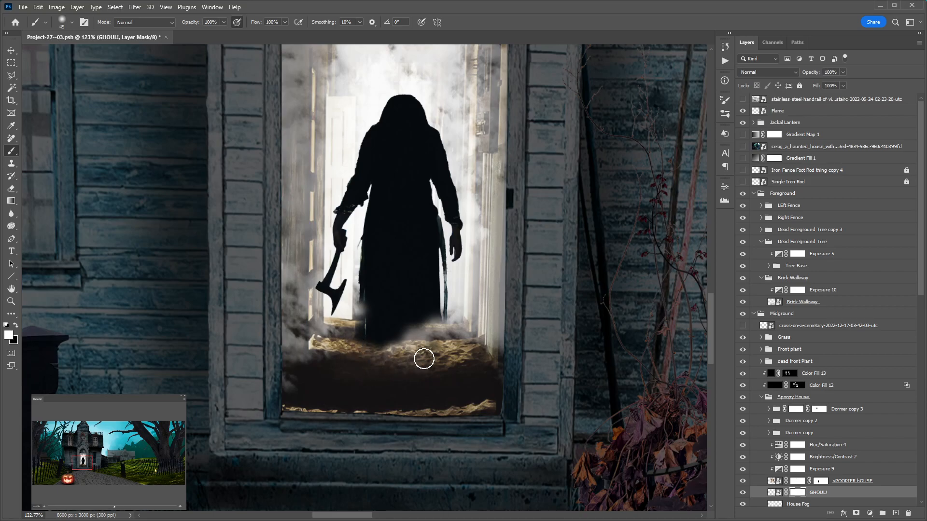
drag(367, 313, 370, 289)
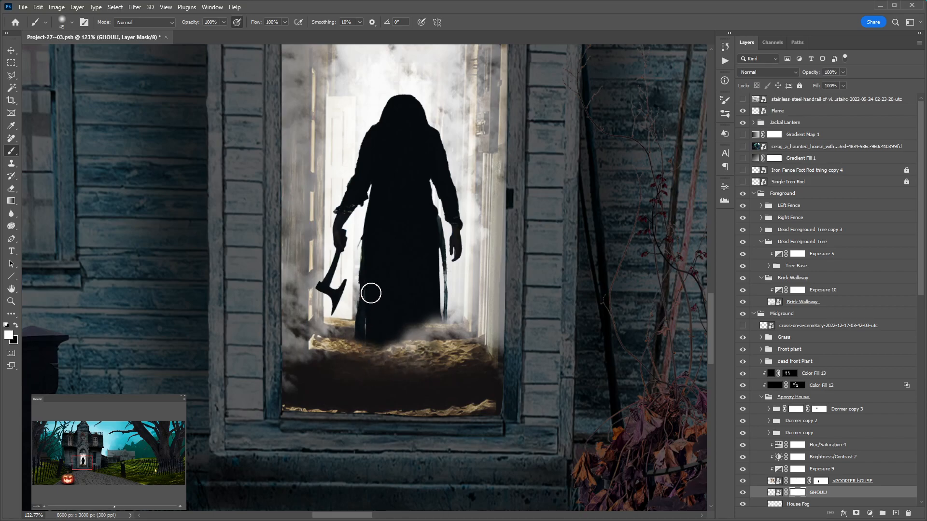
mouse_move(414, 323)
mouse_down()
mouse_move(426, 317)
mouse_move(407, 327)
mouse_move(395, 304)
mouse_up()
key(v)
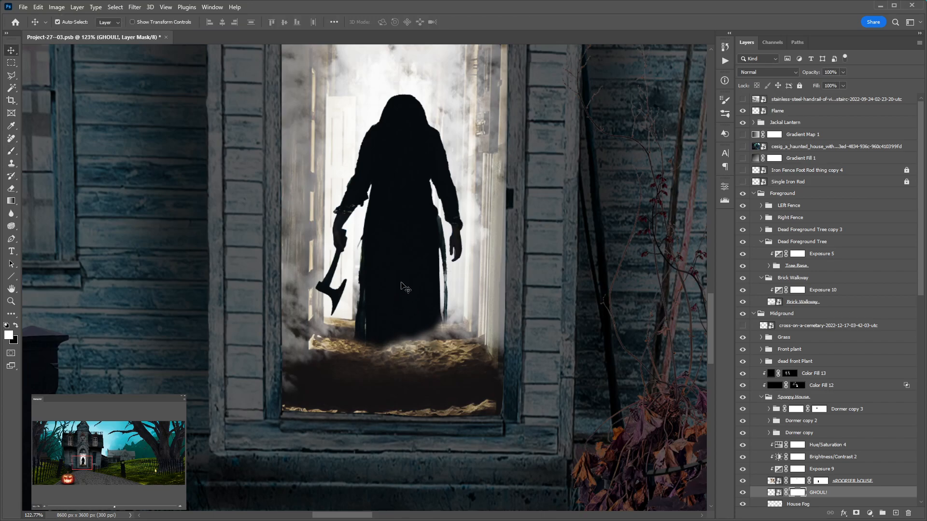
Step: Create a new layer named LIGHTSPLOSION and place it directly beneath the GHOUL! layer
key(ctrl+1)
mouse_move(404, 264)
mouse_down()
mouse_move(401, 226)
mouse_move(403, 268)
mouse_up()
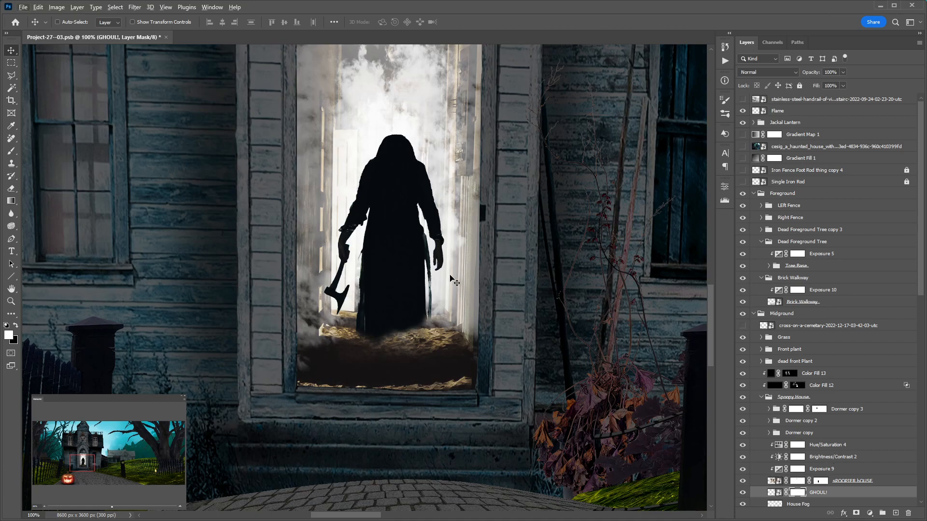
scroll(450, 276, down, 6)
drag(457, 195, 430, 307)
scroll(377, 341, up, 6)
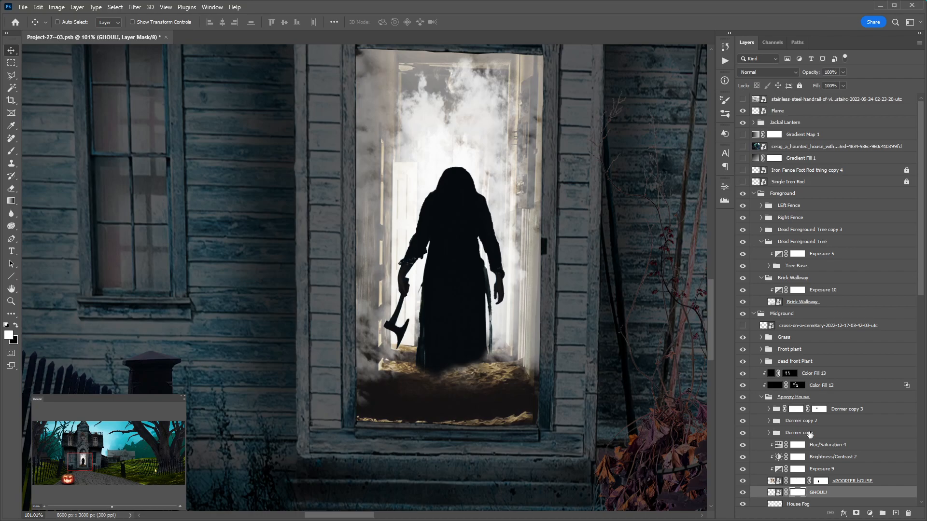
click(896, 513)
scroll(816, 464, down, 2)
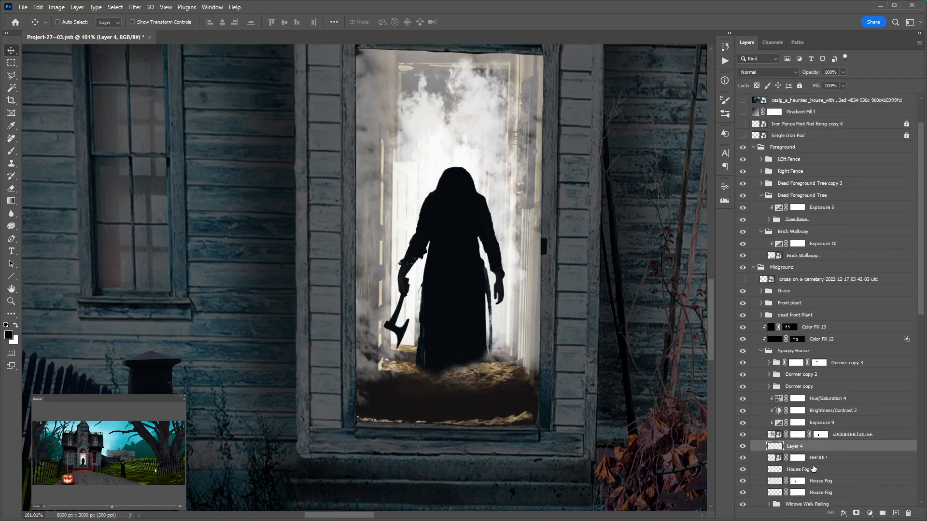
double_click(794, 447)
text(LIGHTSPLOSION)
key(Return)
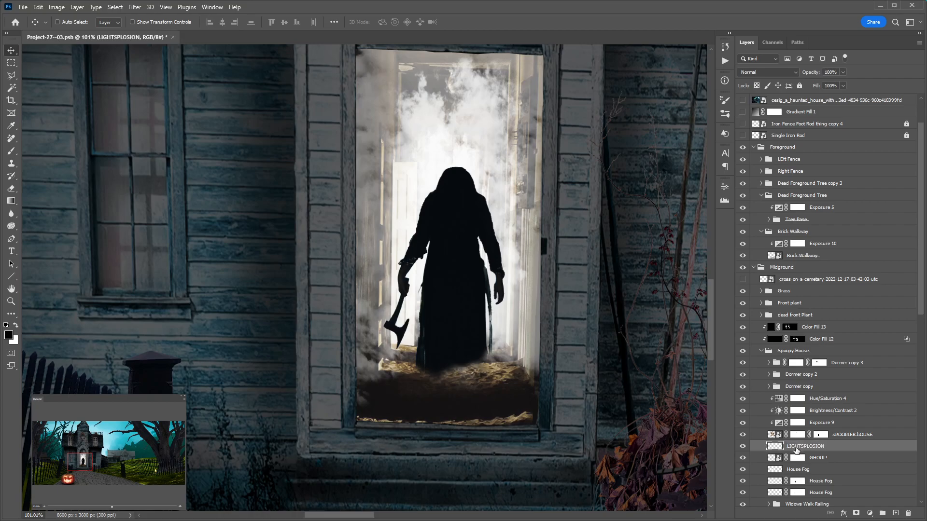
drag(838, 445, 848, 464)
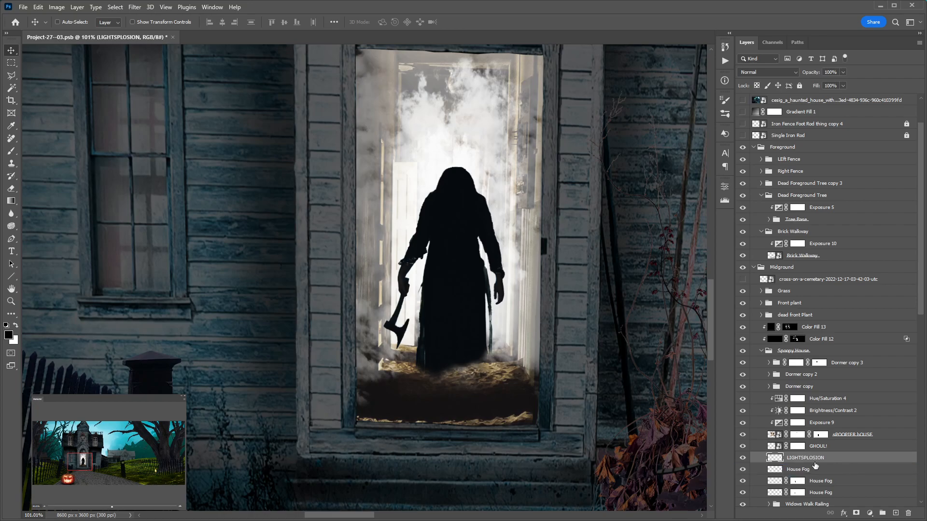
Step: Make LIGHTSPLOSION an off-white solid color fill layer and invert its mask to hide the fill
key(b)
key(bracketright)
key(bracketright)
key(bracketright)
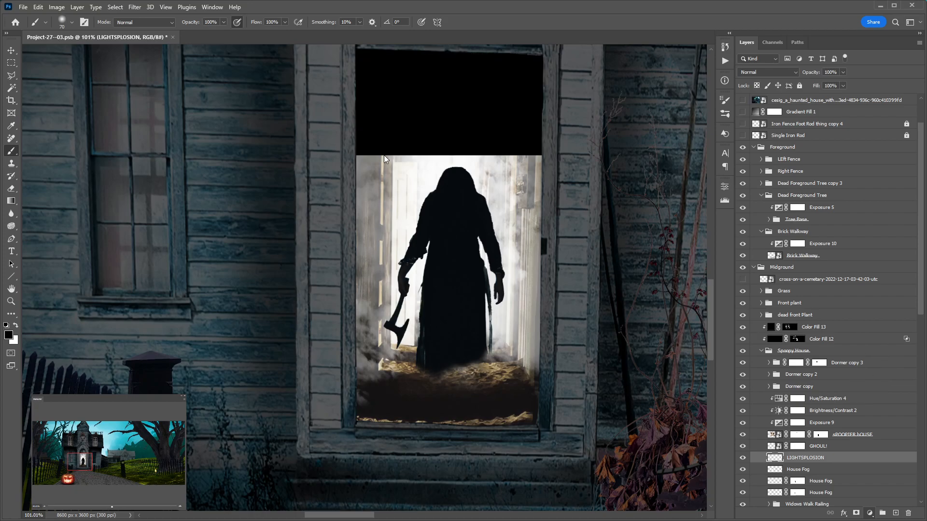
key(i)
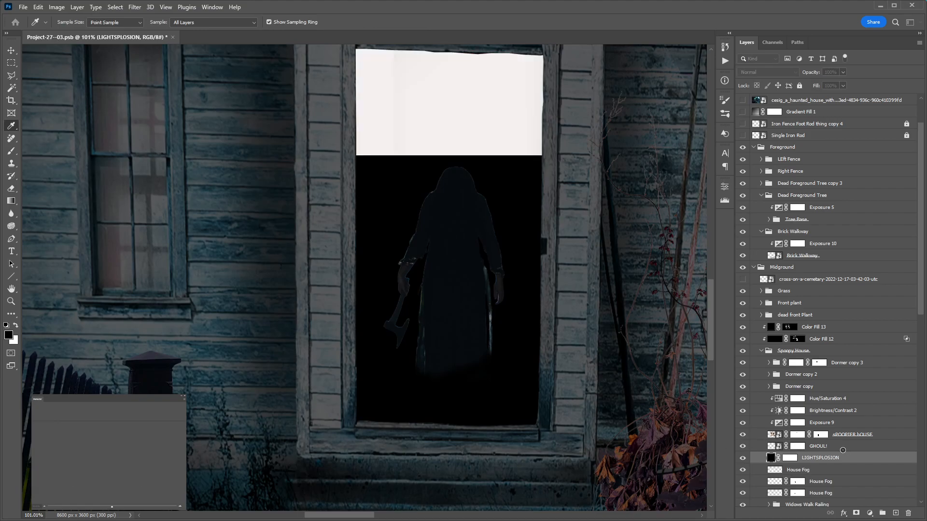
key(b)
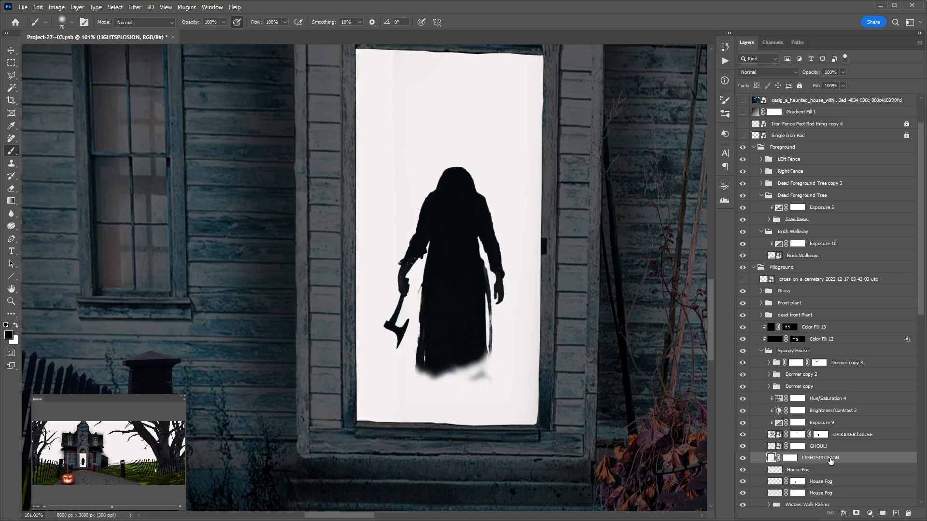
click(789, 458)
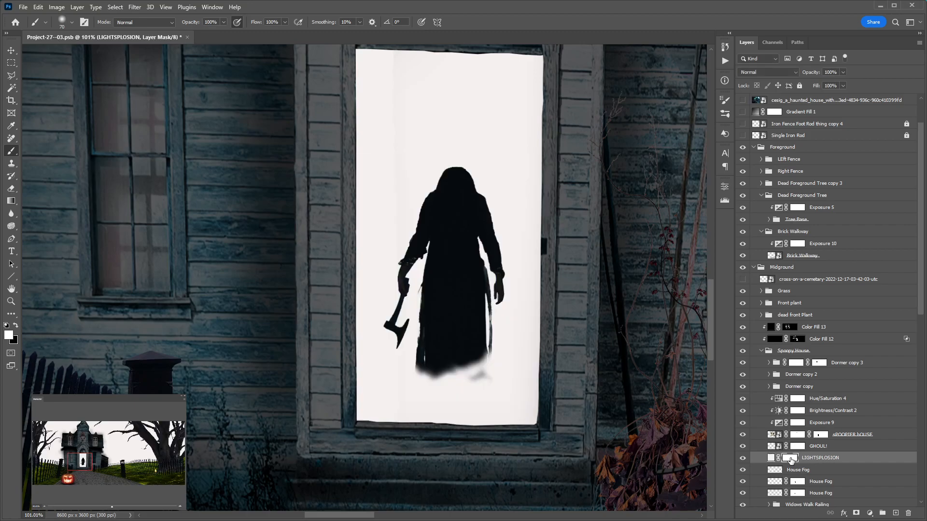
key(ctrl+i)
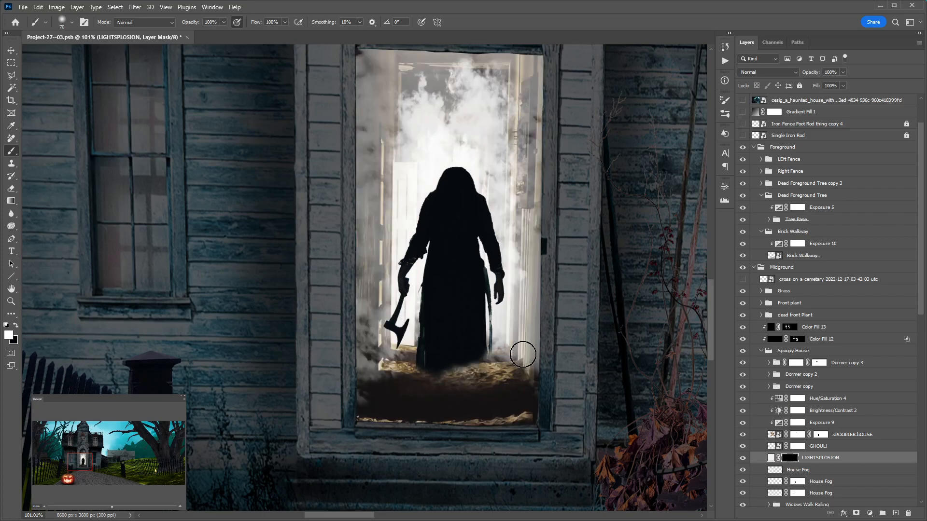
key(ctrl+minus)
key(ctrl+minus)
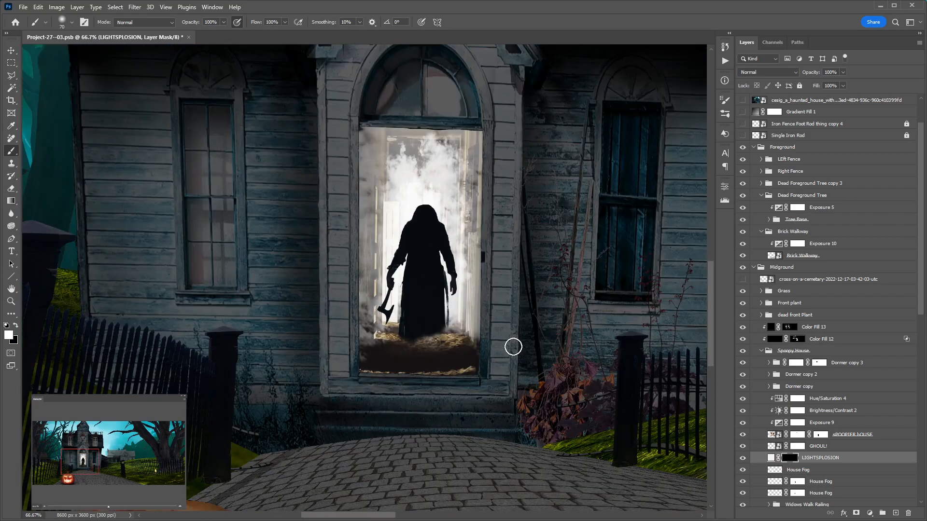
key(bracketright)
key(bracketright)
key(bracketright)
key(bracketright)
key(bracketright)
key(bracketright)
Step: Outline the door opening with a Pen path, convert it to a selection and fill it with white on the LIGHTSPLOSION mask
key(p)
click(355, 127)
click(485, 129)
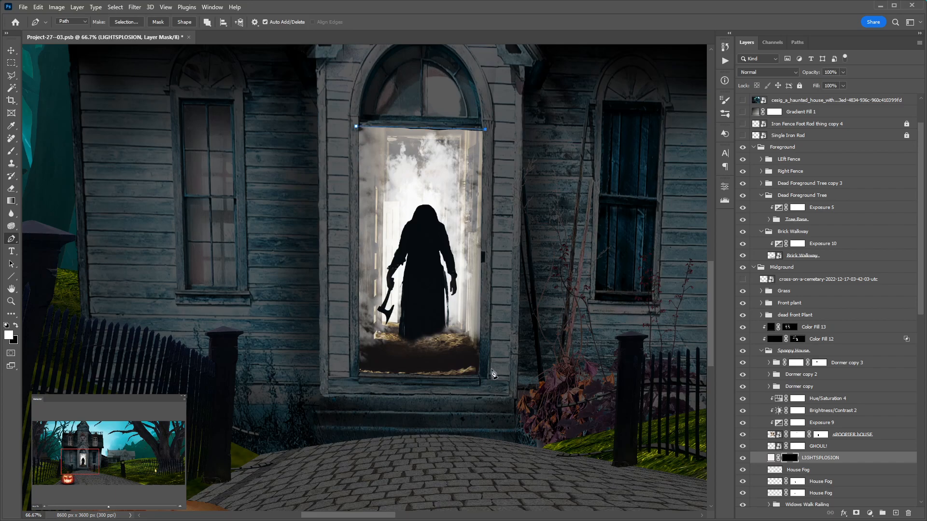
click(483, 378)
click(355, 376)
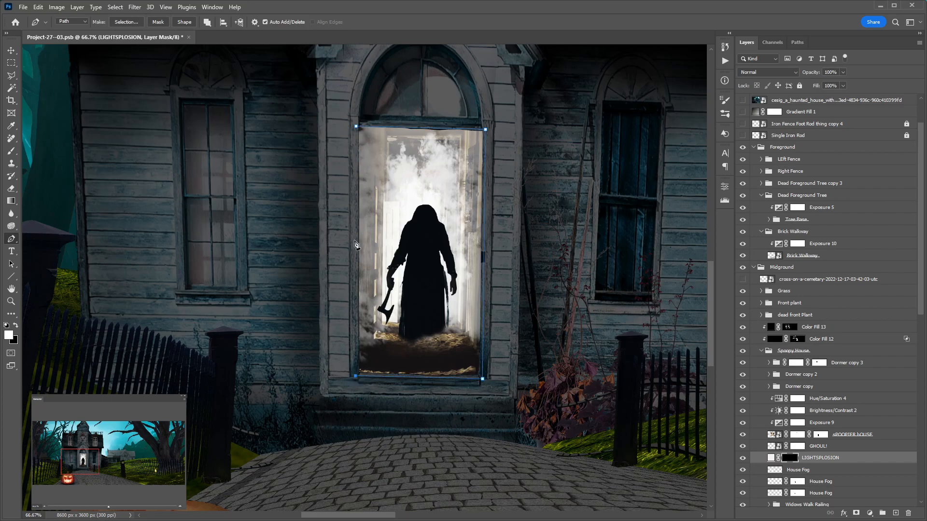
click(356, 128)
key(i)
key(p)
key(ctrl+Return)
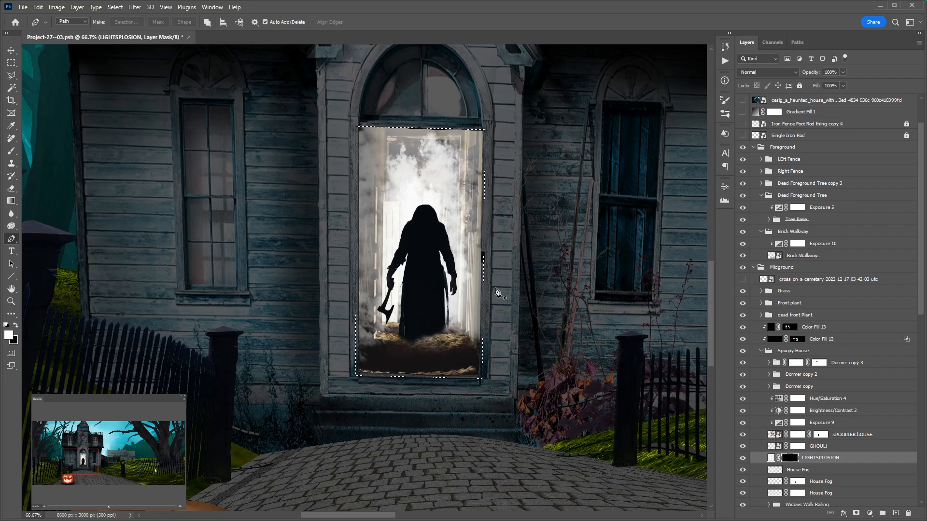
key(x)
key(ctrl+BackSpace)
key(ctrl+d)
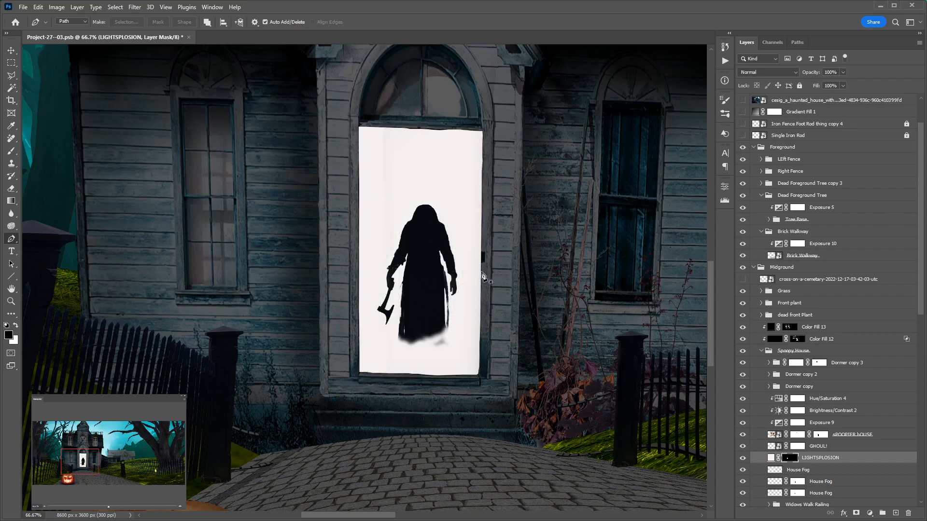
Step: Blur the LIGHTSPLOSION mask to soften the white light filling the doorway
key(v)
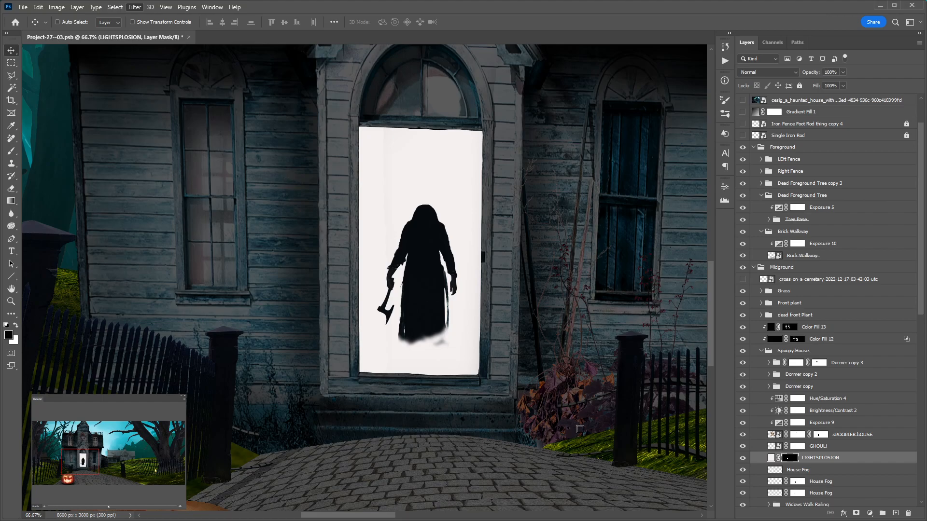
key(space)
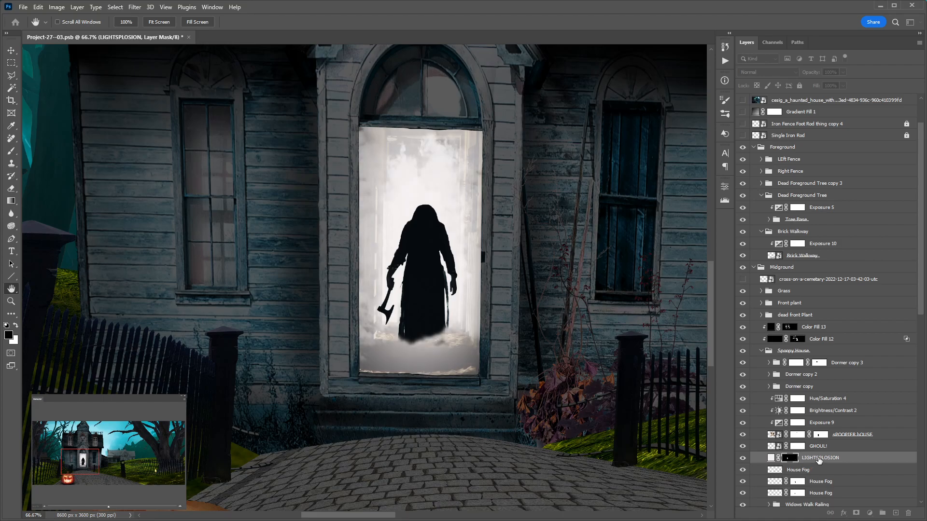
key(v)
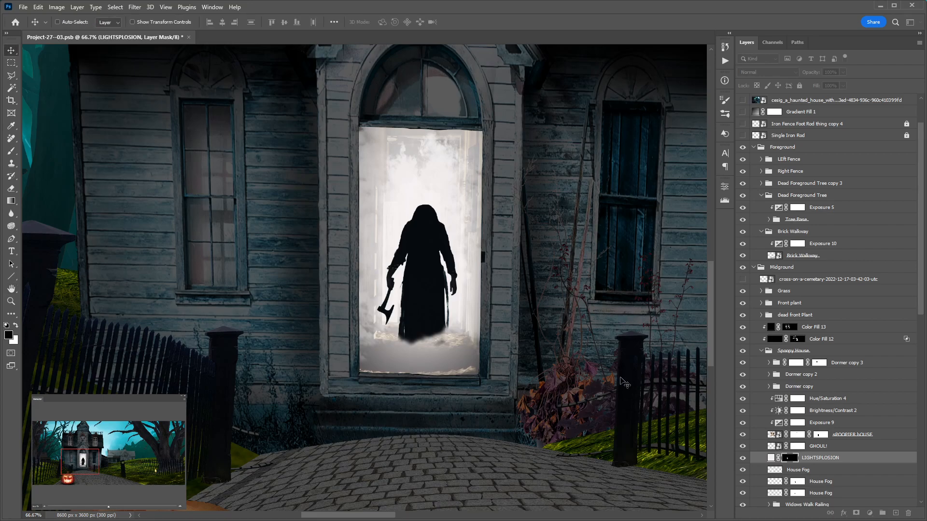
Step: Move LIGHTSPLOSION above Dormer copy 3 in the Spoopy House group and place GHOUL! directly on top of it
drag(855, 459, 867, 441)
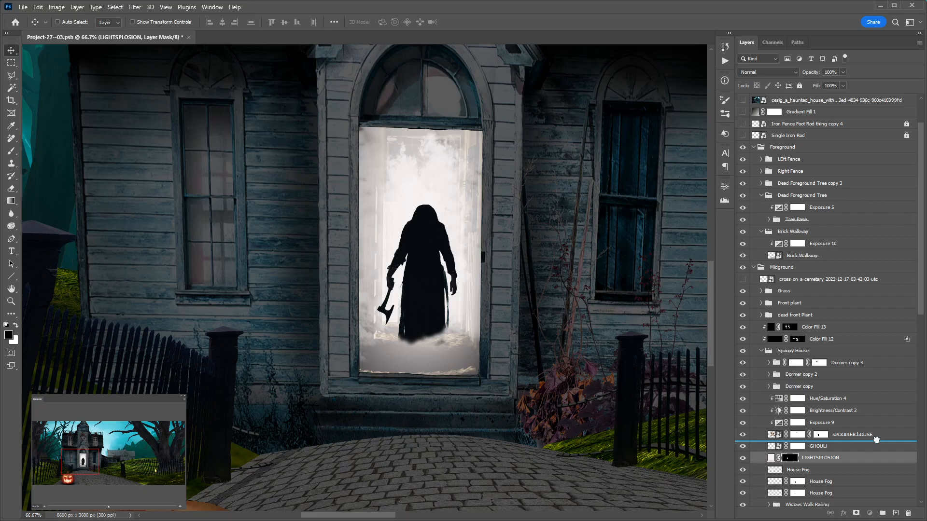
drag(876, 440, 876, 360)
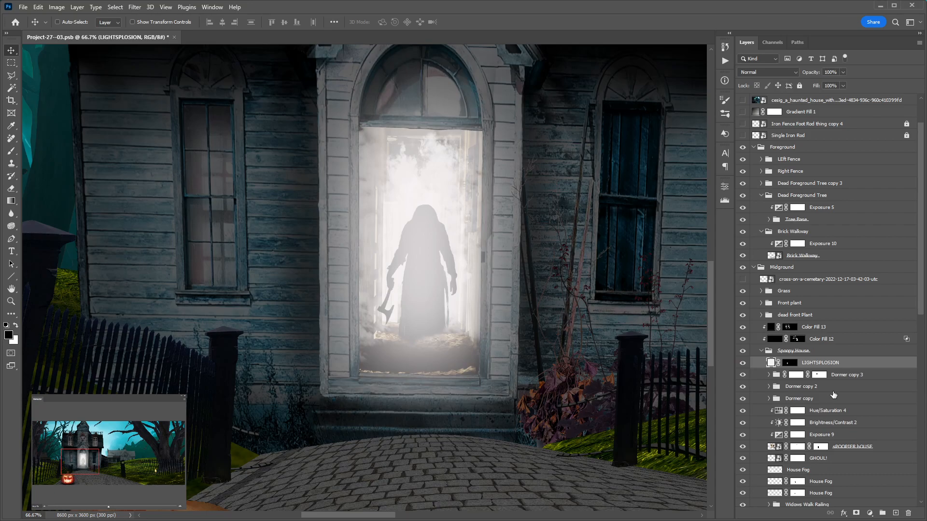
drag(831, 459, 857, 356)
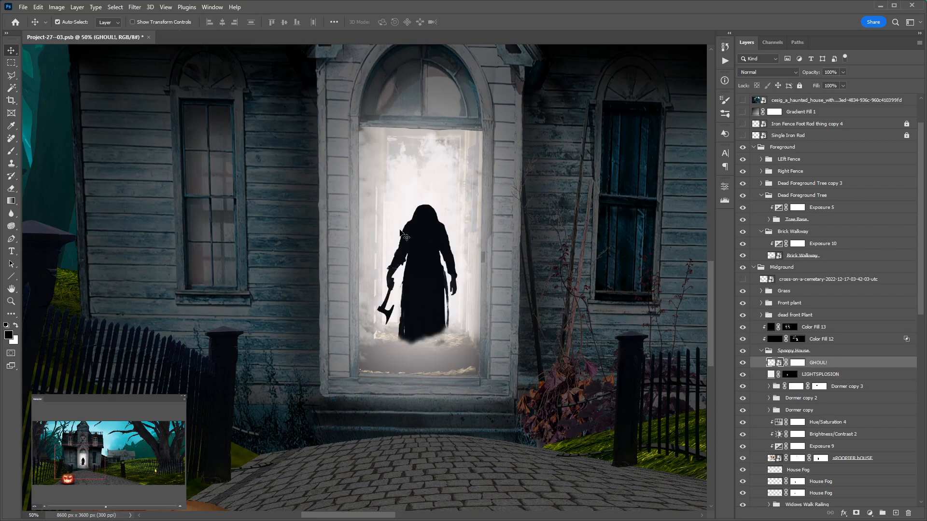
key(ctrl+minus)
key(ctrl+minus)
key(ctrl+minus)
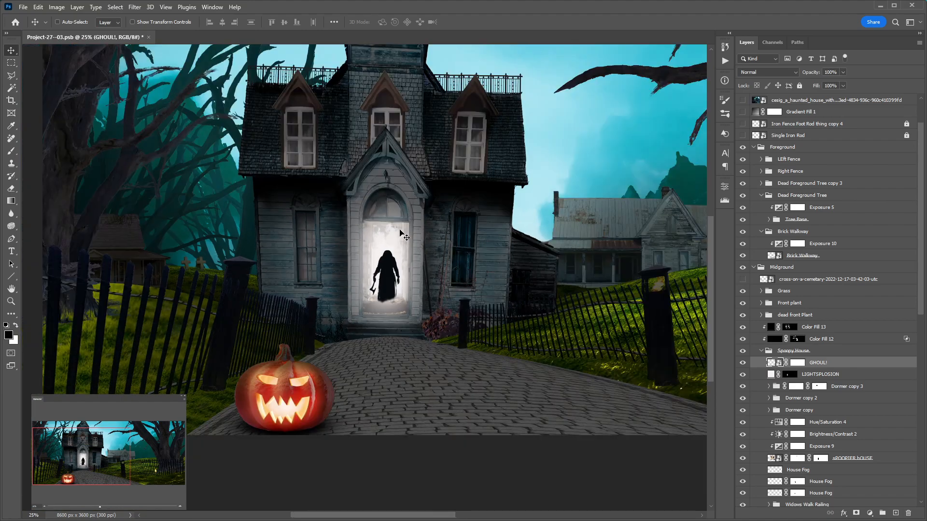
Step: Save the haunted house document and check the doorway lighting on the house
drag(490, 260, 350, 310)
key(ctrl+s)
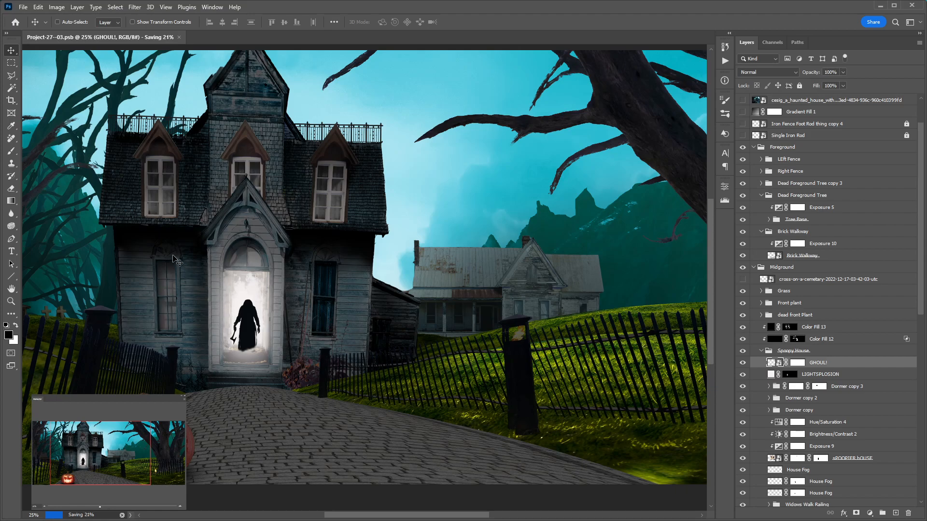
key(alt)
scroll(324, 279, up, 3)
scroll(323, 279, up, 2)
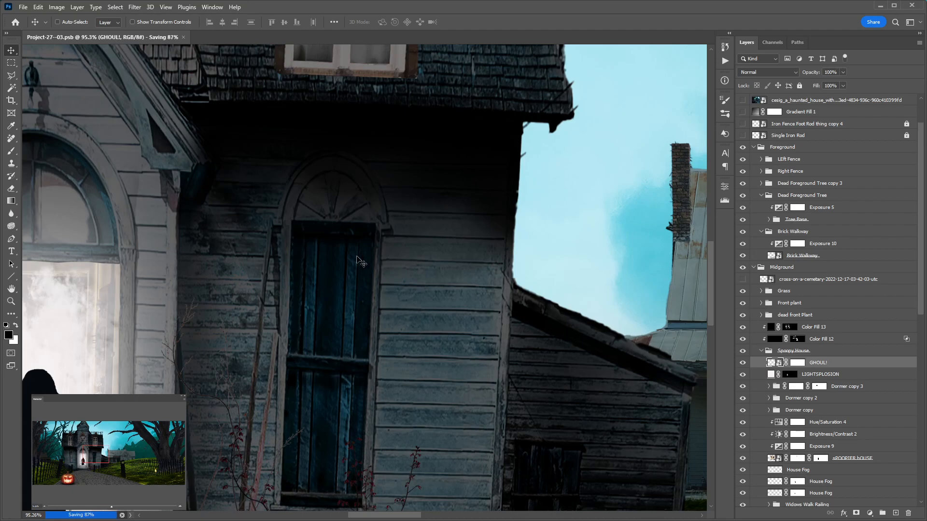
scroll(378, 254, down, 5)
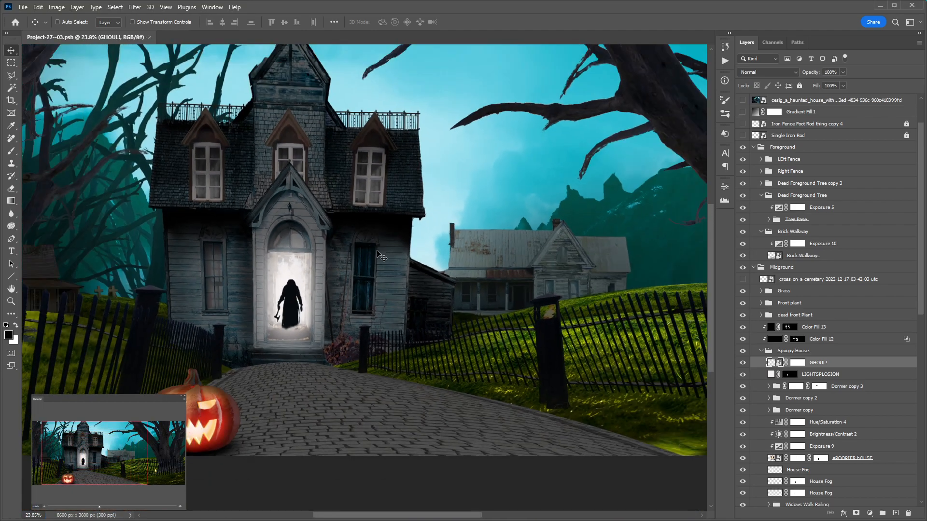
drag(459, 207, 485, 247)
drag(616, 197, 555, 186)
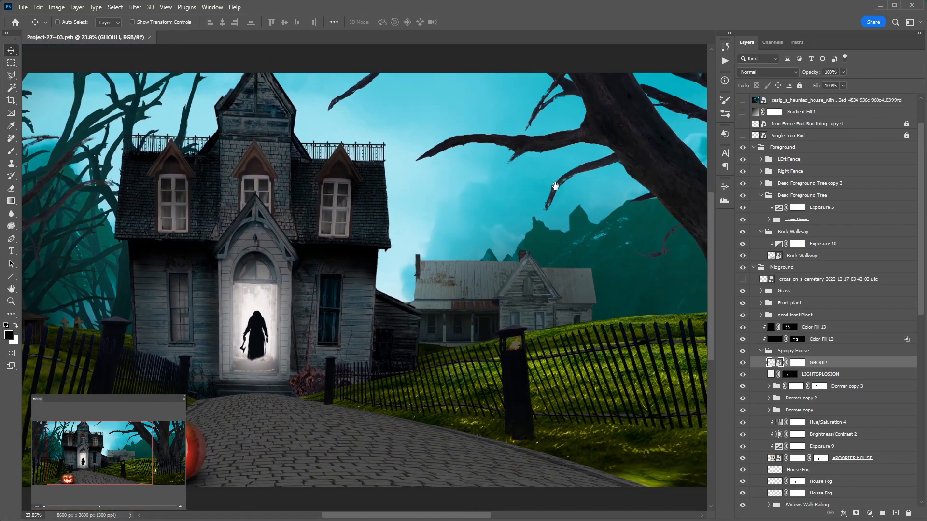
Step: Preview the scene with Gradient Fill 1 and Gradient Map 1 toggled on, and leave both hidden
scroll(863, 212, up, 2)
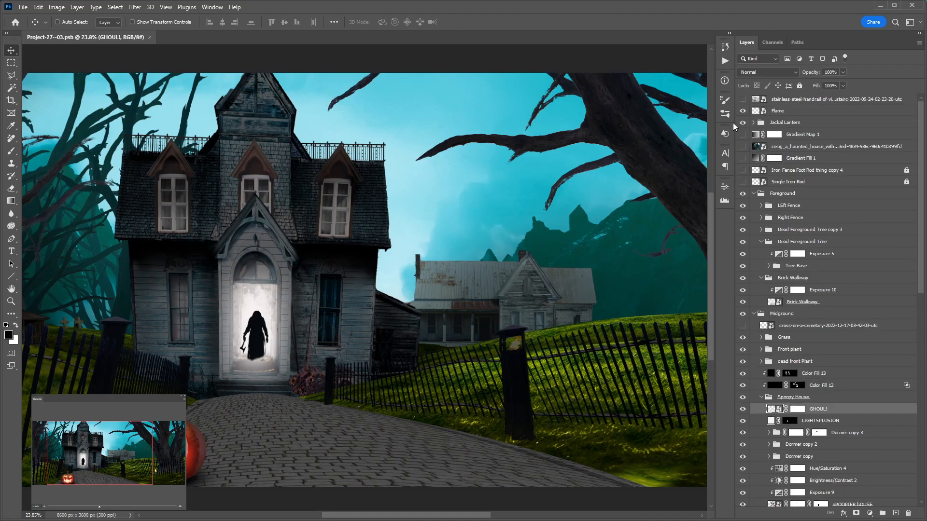
click(743, 158)
click(756, 160)
click(743, 159)
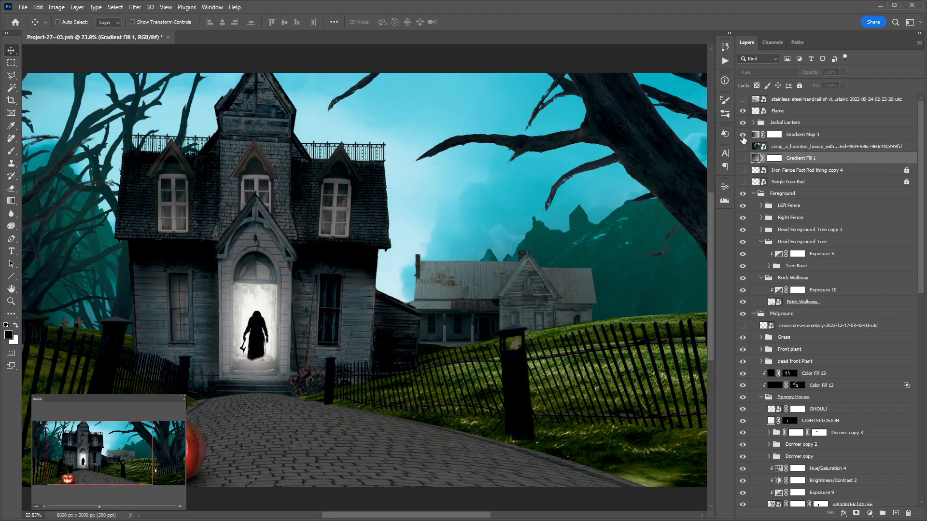
click(743, 135)
Step: Show Gradient Fill 1, recolor its gradient to a cyan-blue tint over the scene, and hide the layer again
click(743, 158)
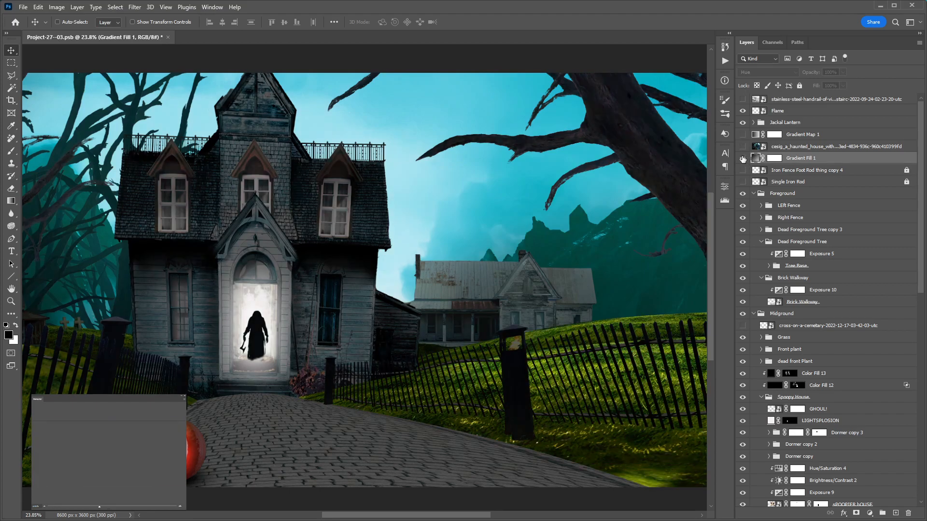
double_click(756, 159)
key(Return)
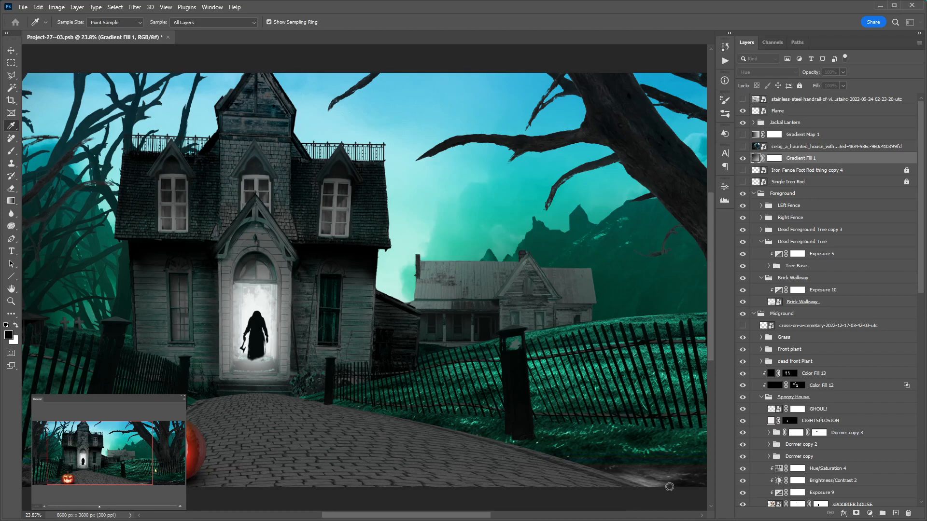
click(686, 495)
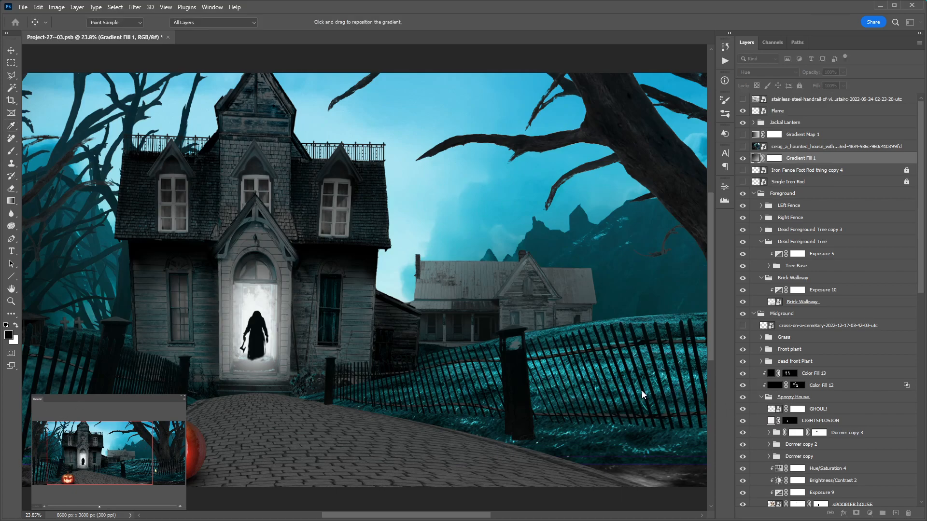
key(v)
key(ctrl+minus)
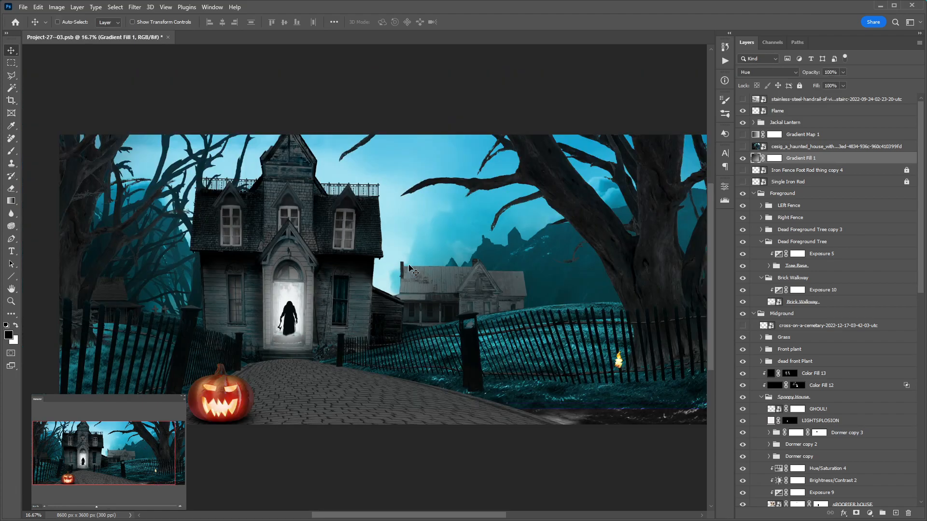
drag(461, 265, 419, 261)
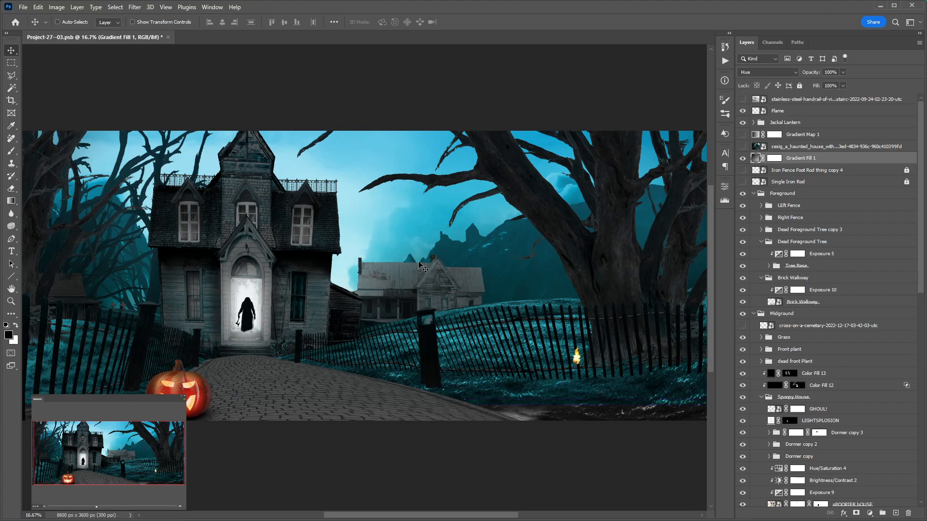
click(743, 159)
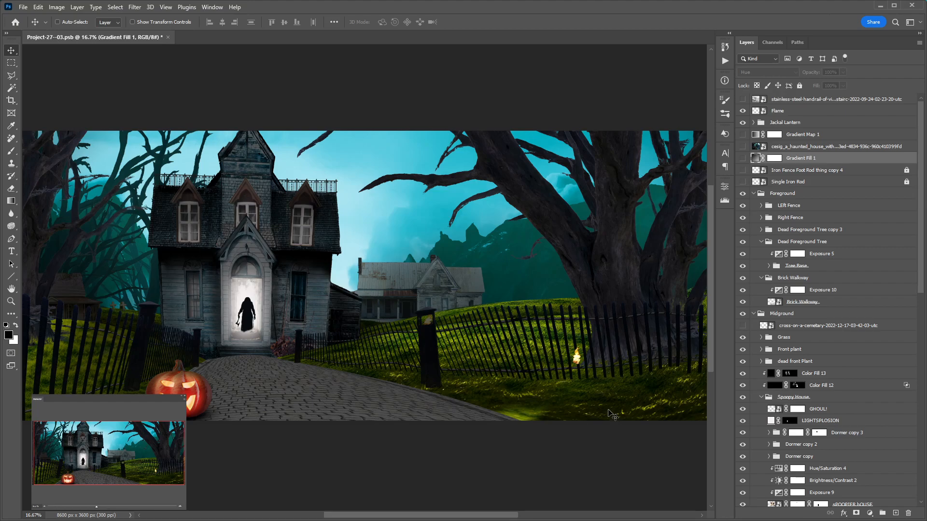
Step: Move Flame onto the large fence post right of the walkway and place a duplicate on the large left post
ctrl+click(577, 361)
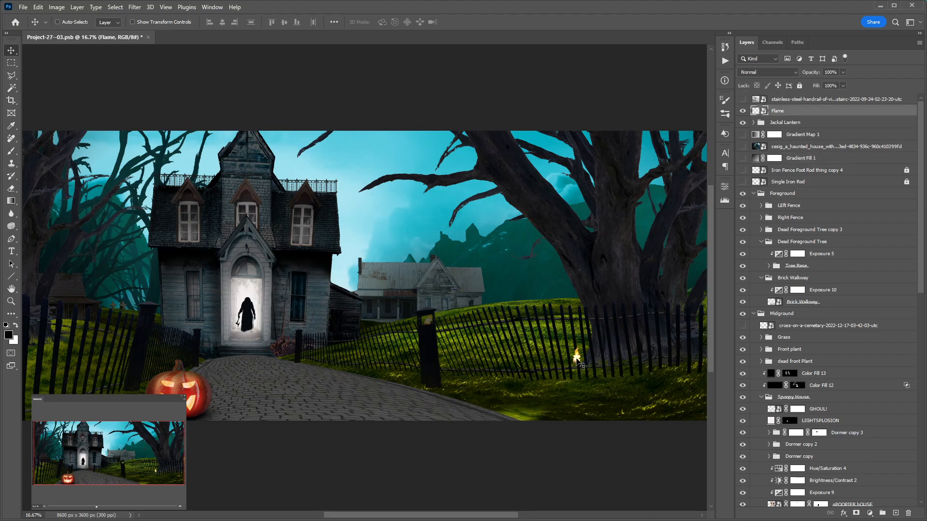
drag(610, 366, 166, 325)
key(ctrl+j)
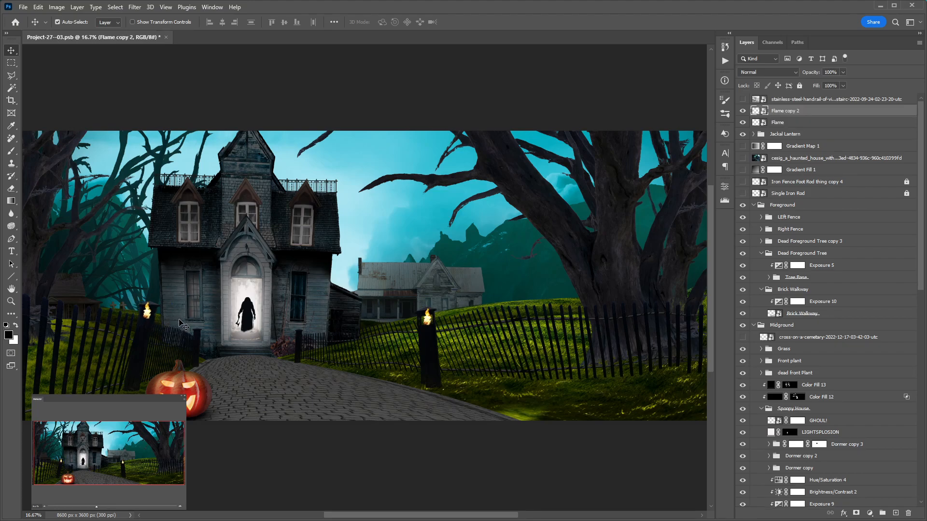
Step: Duplicate the flame onto the small fence post left of the door and scale it down to fit the post
key(ctrl+j)
drag(200, 324, 219, 329)
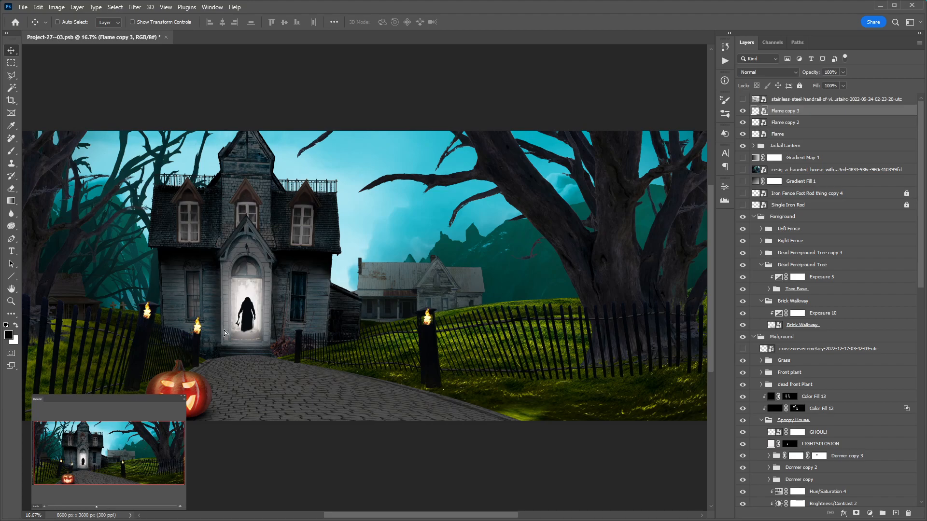
key(ctrl+t)
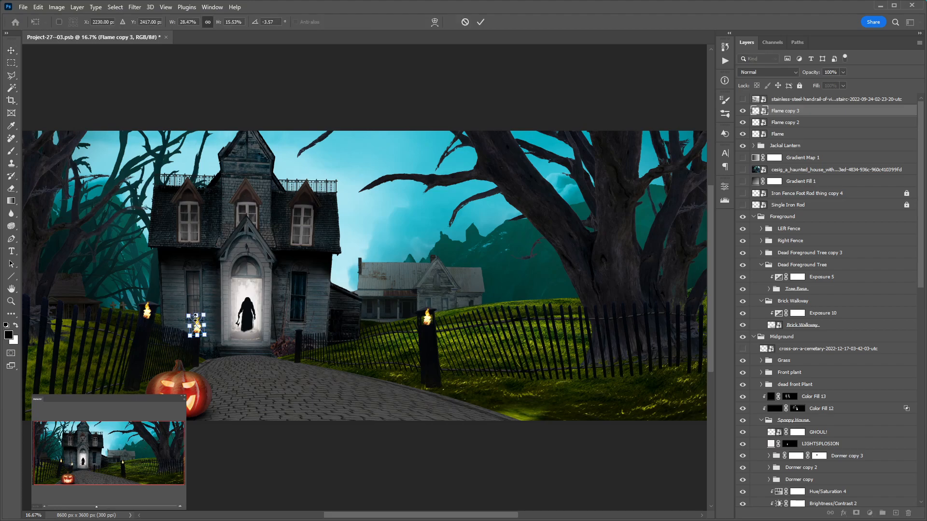
drag(188, 315, 194, 322)
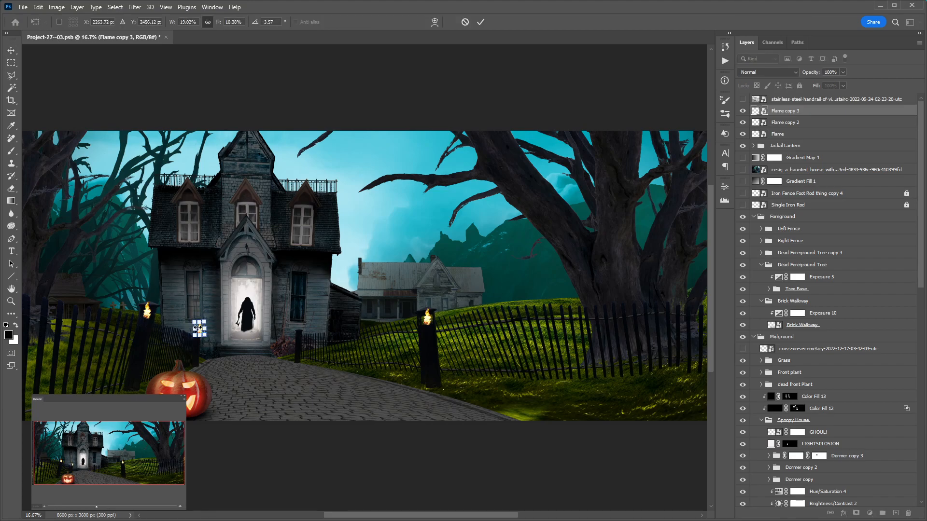
scroll(194, 322, up, 3)
scroll(196, 332, up, 4)
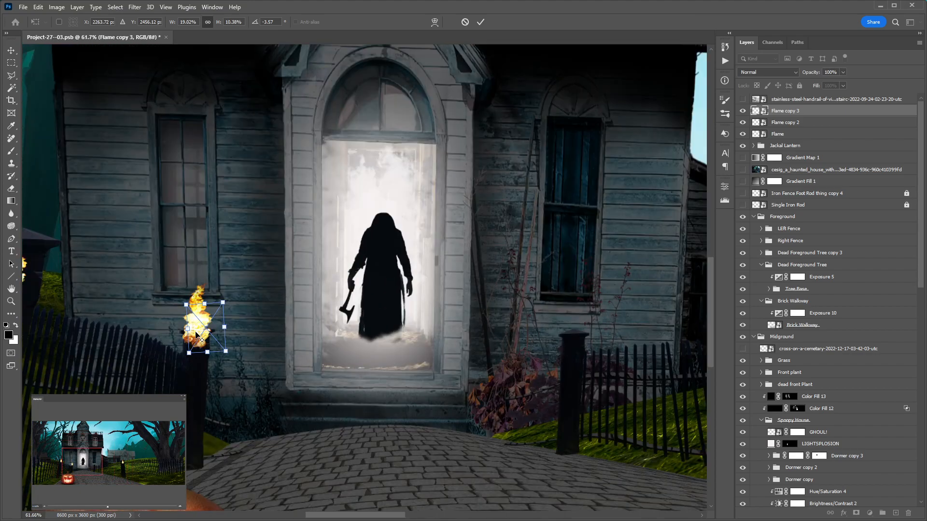
scroll(195, 333, up, 4)
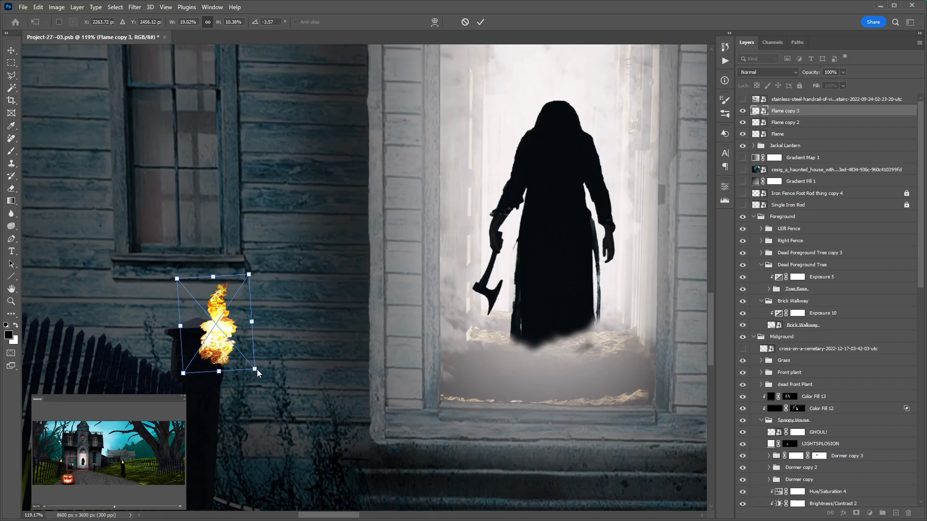
drag(256, 369, 201, 363)
key(Return)
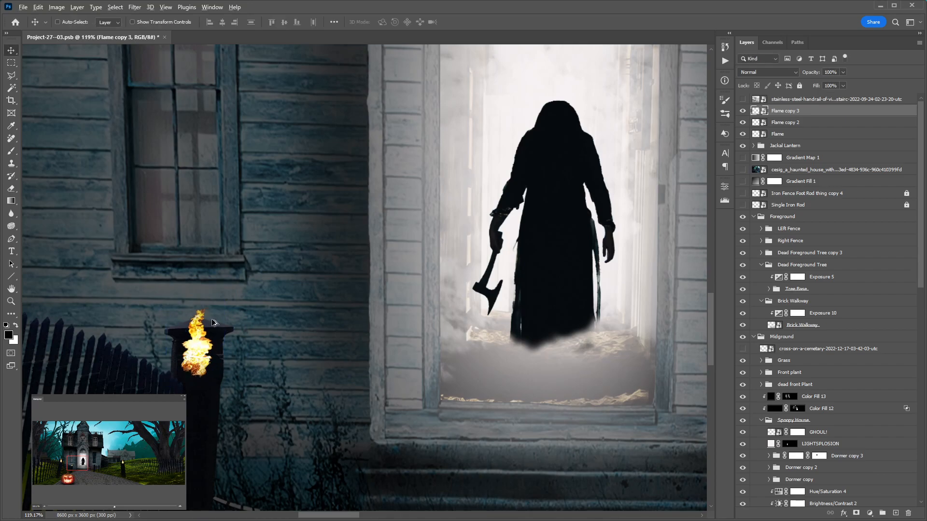
Step: Duplicate the small flame onto the matching fence post right of the door
scroll(230, 336, down, 5)
drag(217, 338, 486, 337)
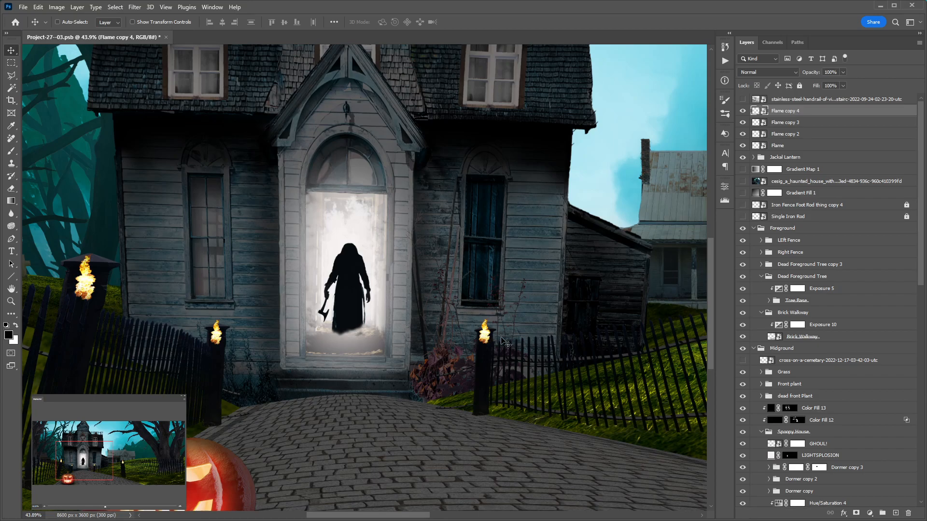
scroll(504, 339, down, 3)
scroll(521, 338, down, 1)
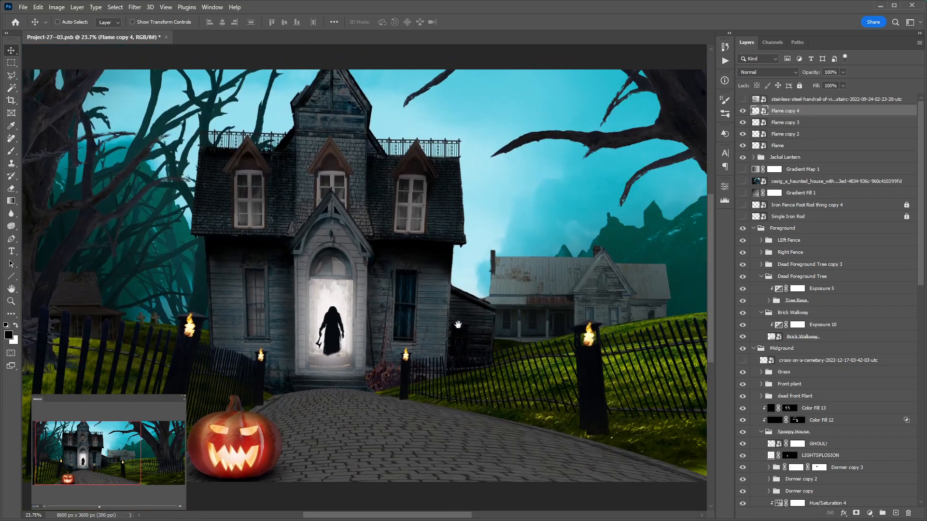
scroll(467, 313, down, 1)
drag(469, 308, 451, 315)
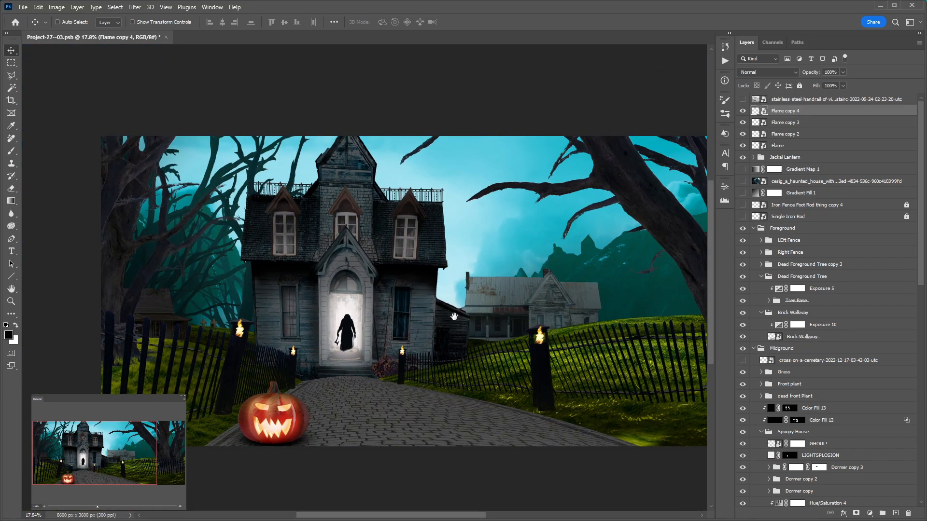
Step: Select the background's Shading layer and compare the scene with it hidden and shown
ctrl+click(515, 292)
scroll(799, 475, down, 4)
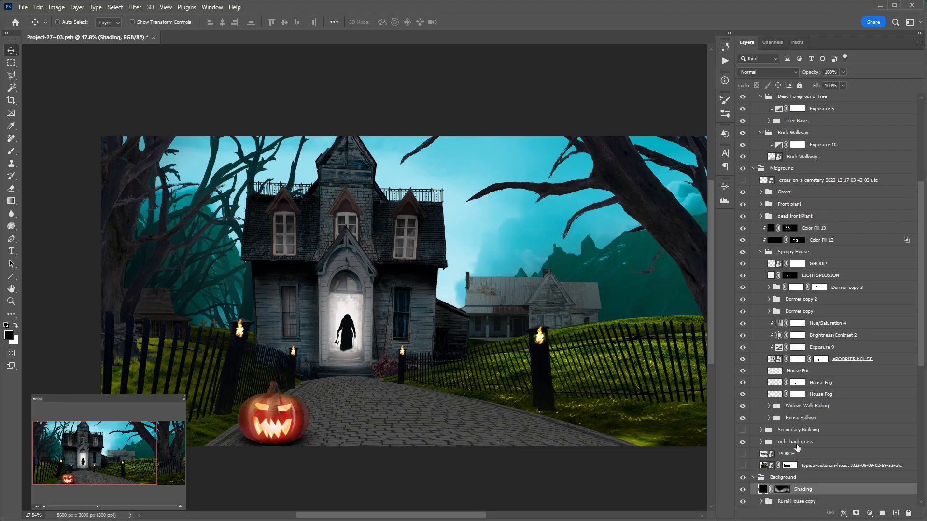
click(742, 409)
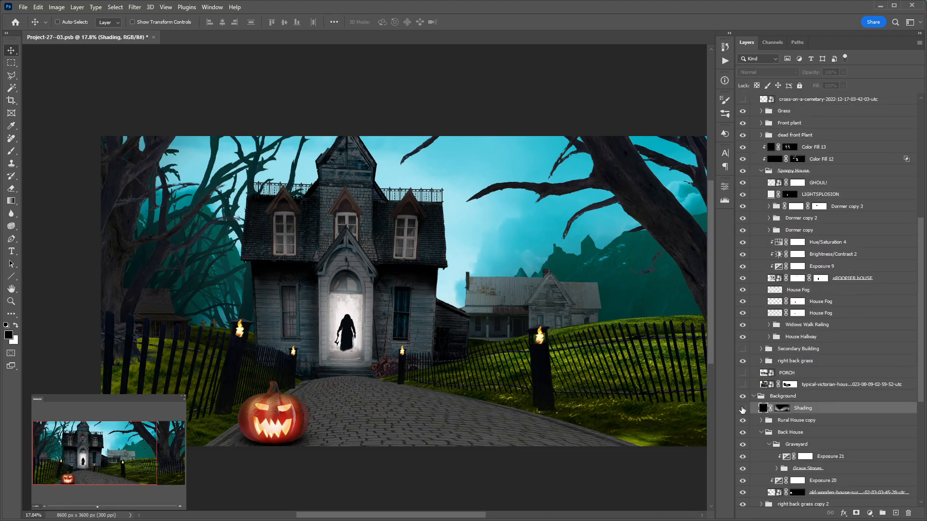
click(742, 408)
drag(579, 334, 489, 310)
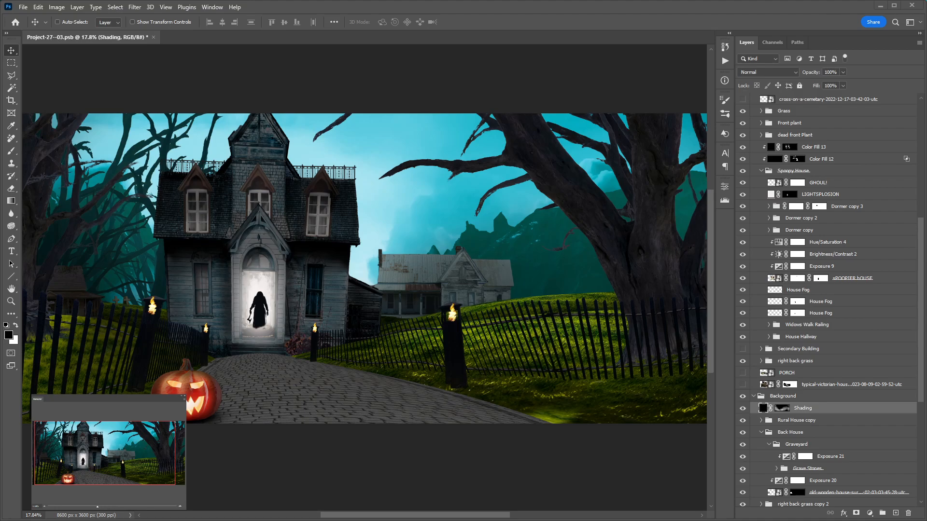
Step: Switch to Envato Elements in the browser, search Add-ons for "glow" and browse the listed items
key(alt+Tab)
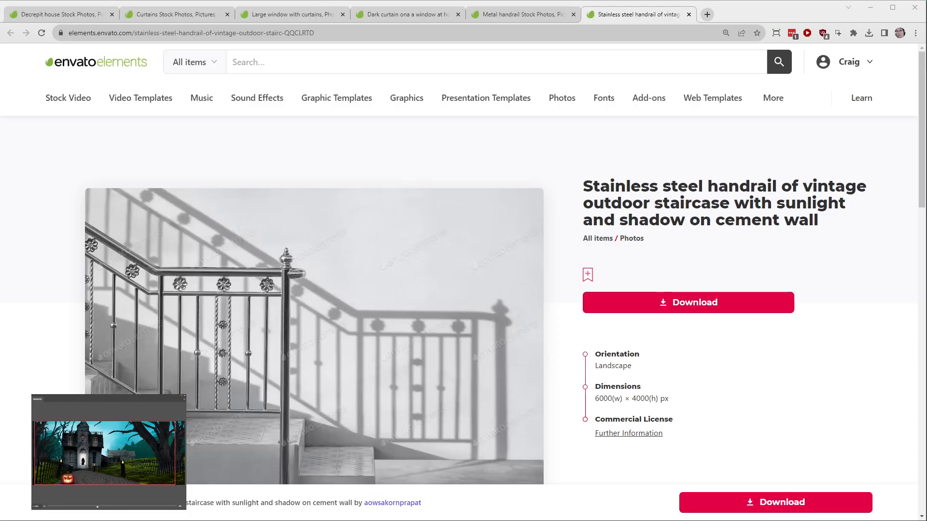
click(429, 51)
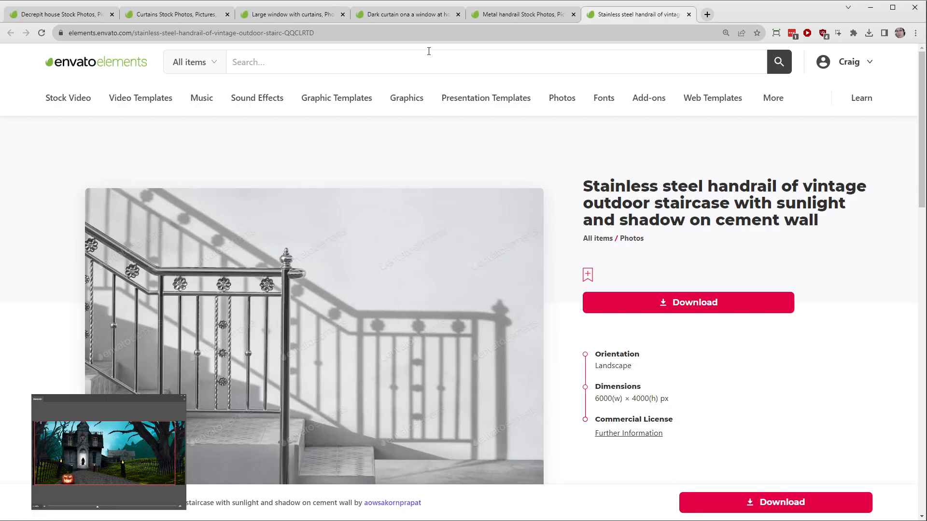
text(glow)
click(202, 69)
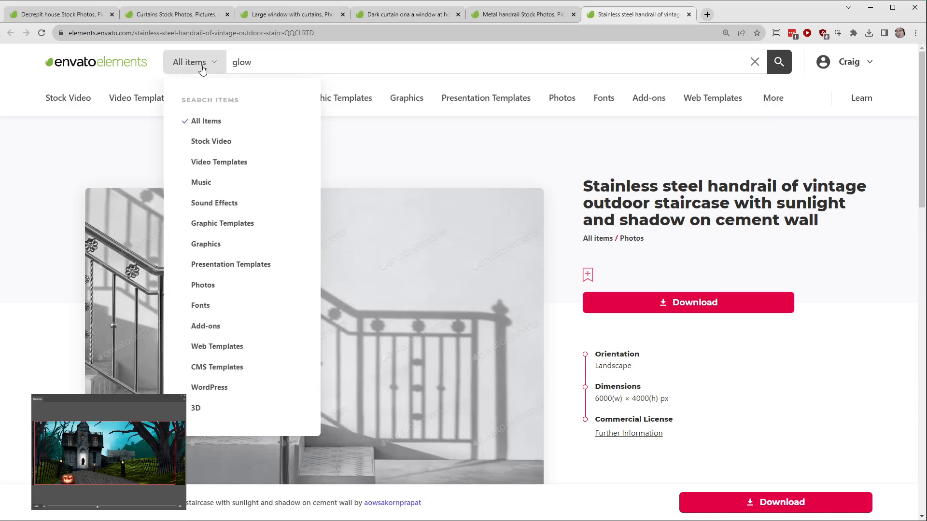
click(209, 327)
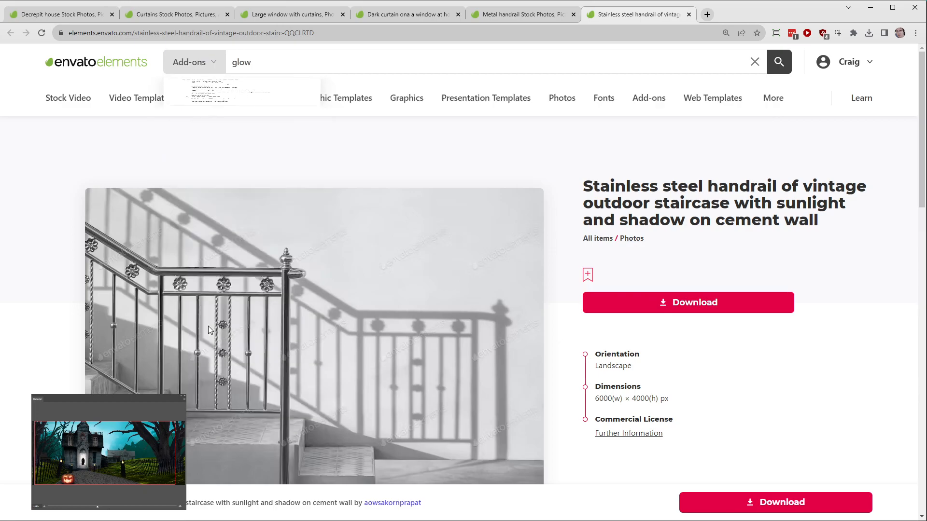
click(776, 72)
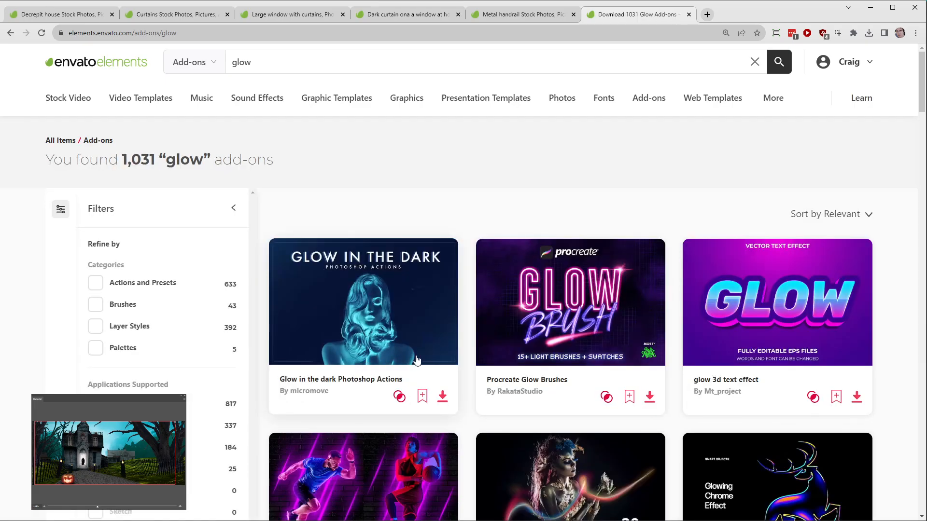
scroll(428, 333, down, 7)
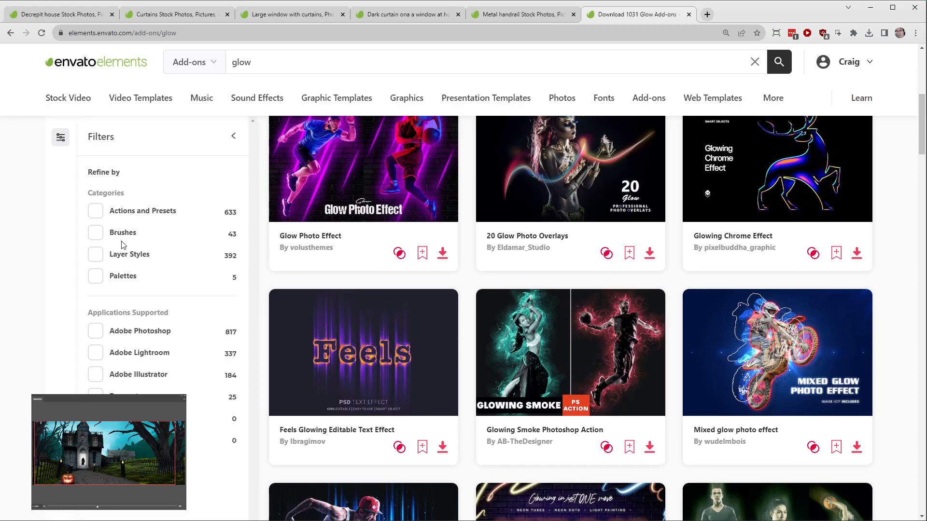
Step: Change the search category to Graphic Templates and search for "glow" again
scroll(210, 95, up, 4)
click(209, 68)
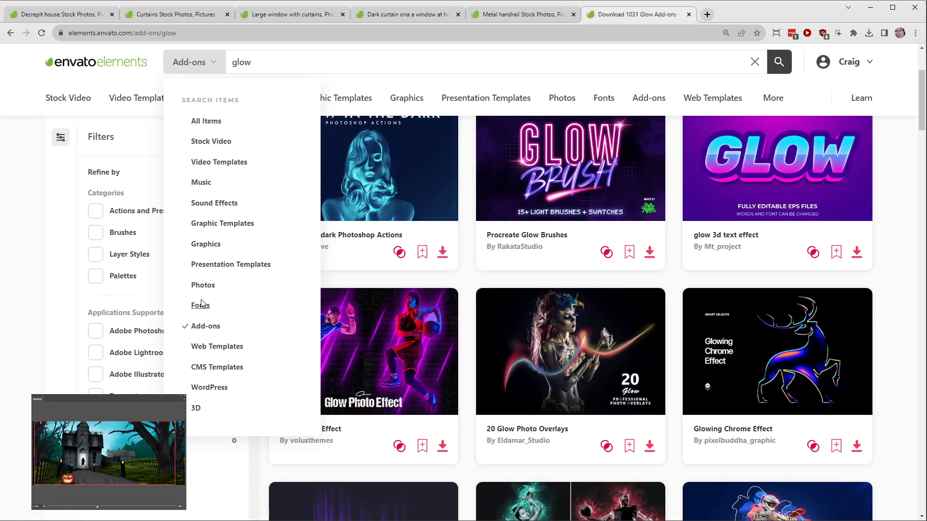
click(245, 226)
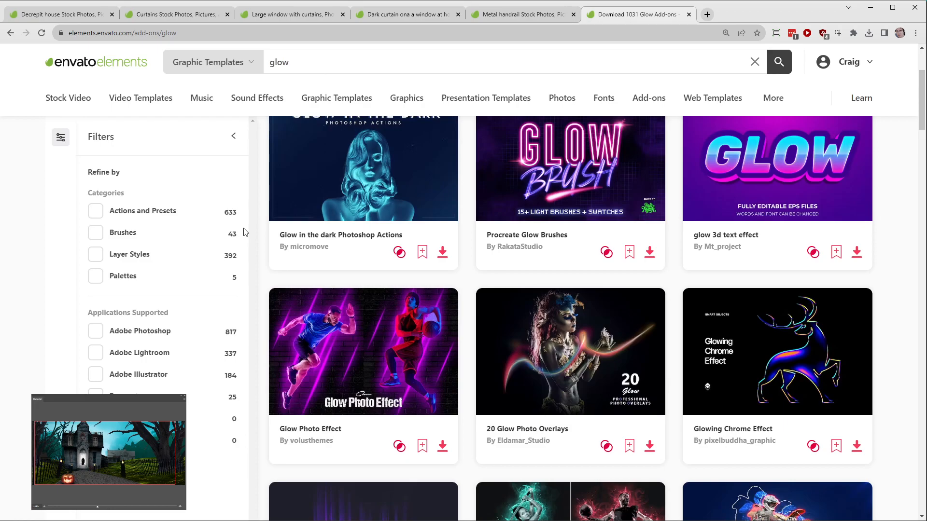
click(778, 61)
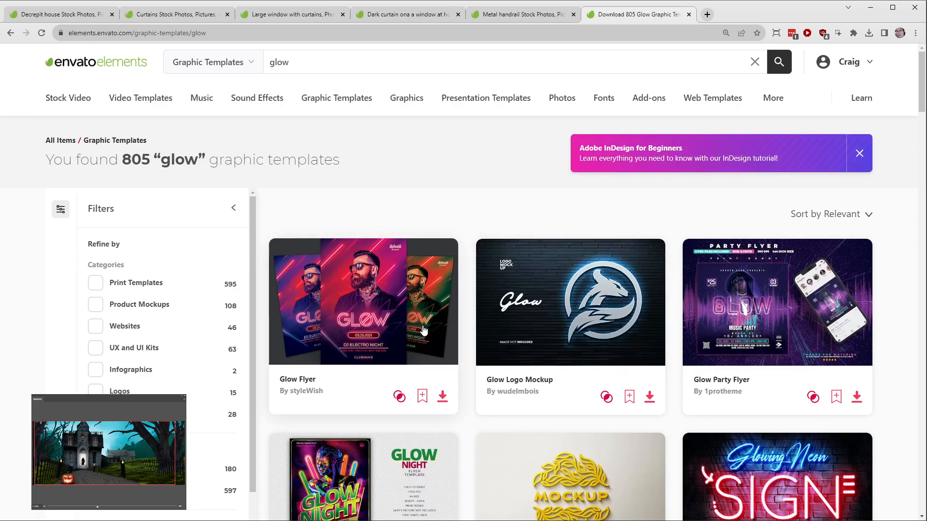
Step: Browse the Graphic Templates results, then search all items for "glow overlay"
scroll(382, 268, down, 6)
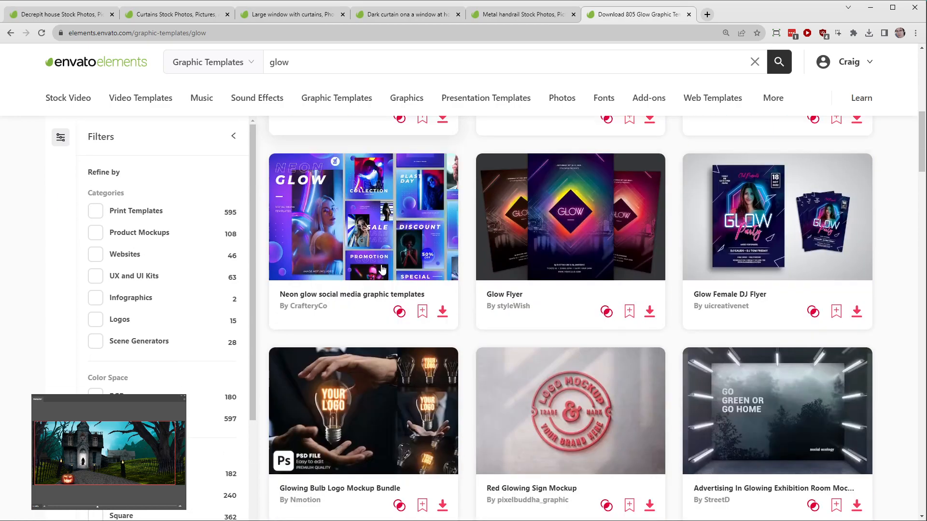
scroll(381, 269, down, 4)
click(205, 66)
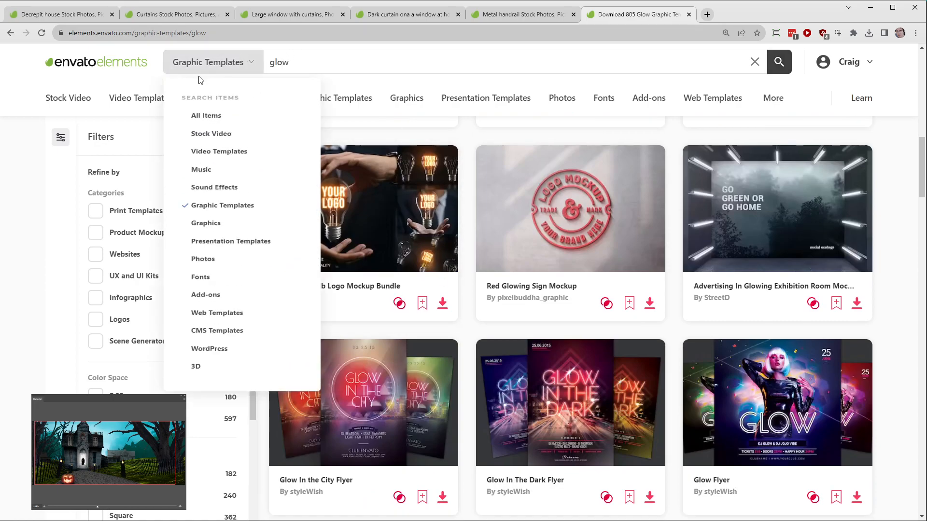
click(203, 118)
click(303, 65)
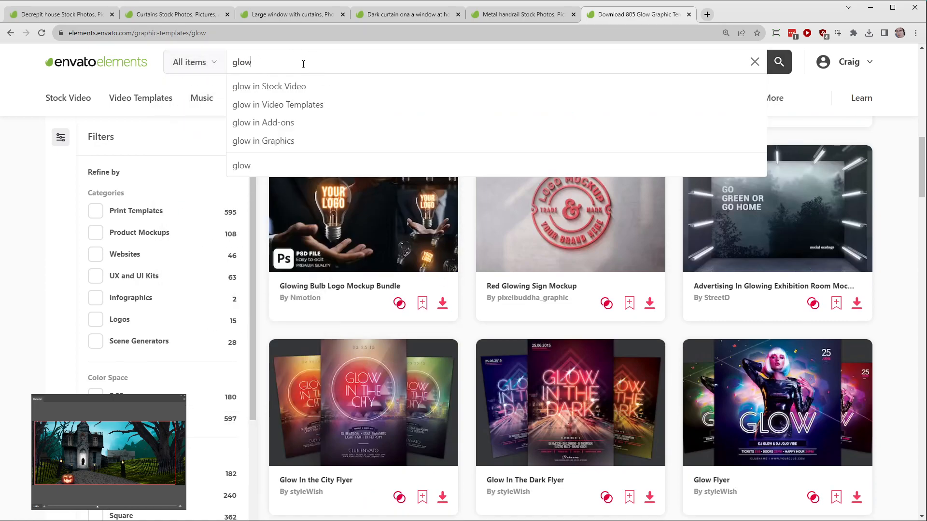
text(overlay)
key(Return)
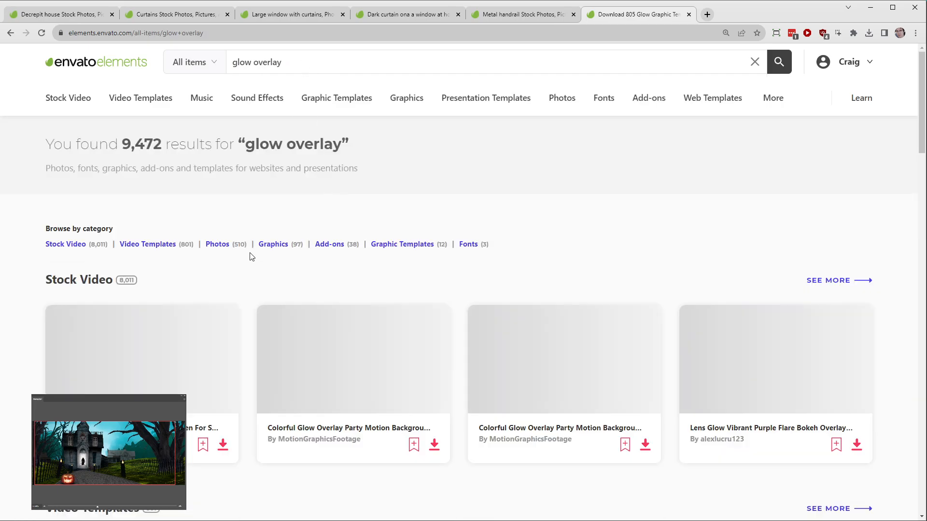
Step: List all Add-ons results for "glow overlay" and open Glow & Flare - Ultra Realistic Overlays - Set1 in a separate tab
scroll(249, 259, down, 8)
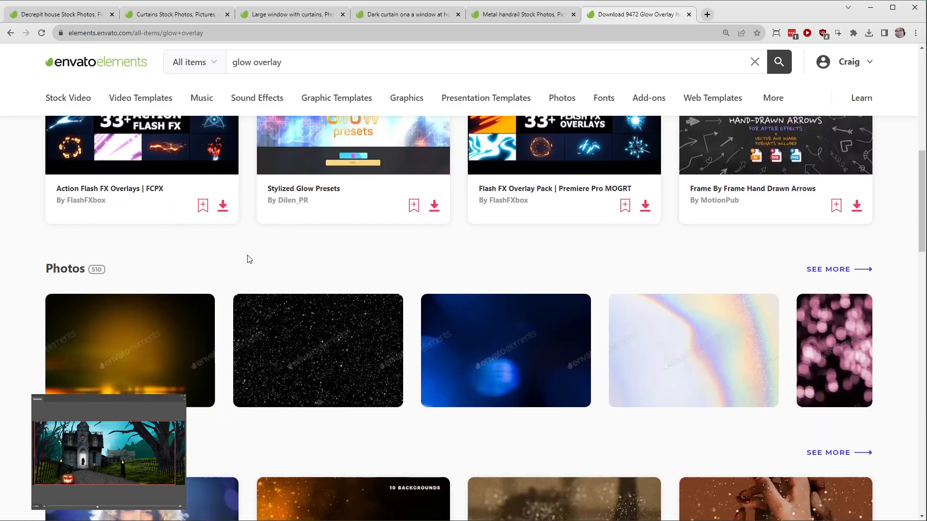
scroll(249, 268, down, 5)
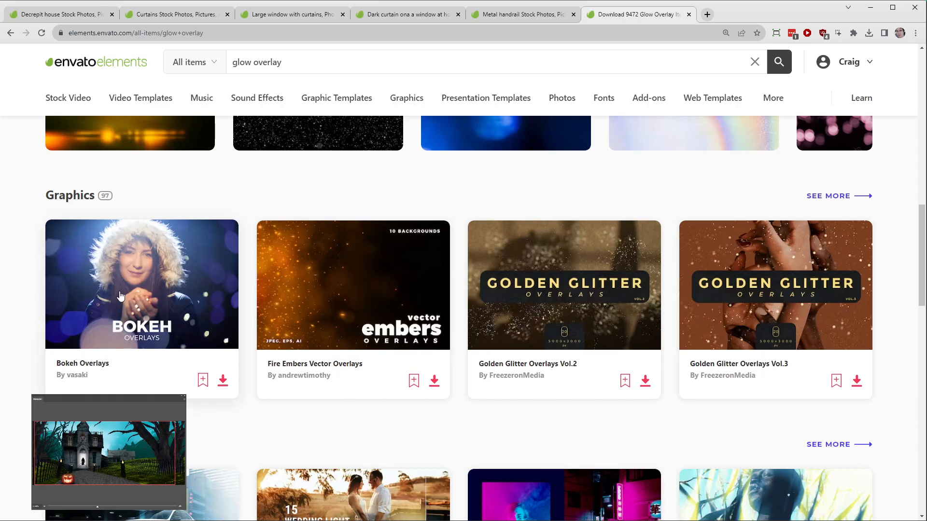
scroll(124, 292, down, 3)
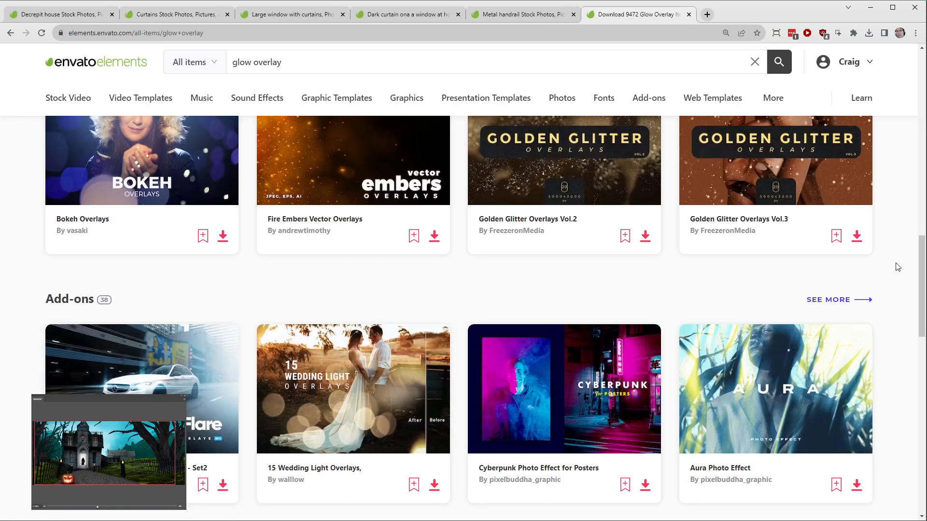
click(829, 301)
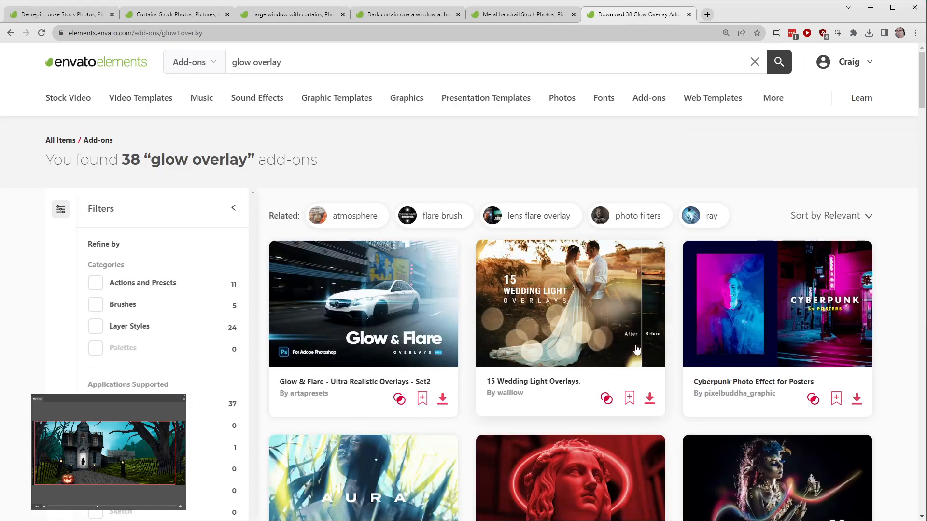
scroll(640, 348, down, 6)
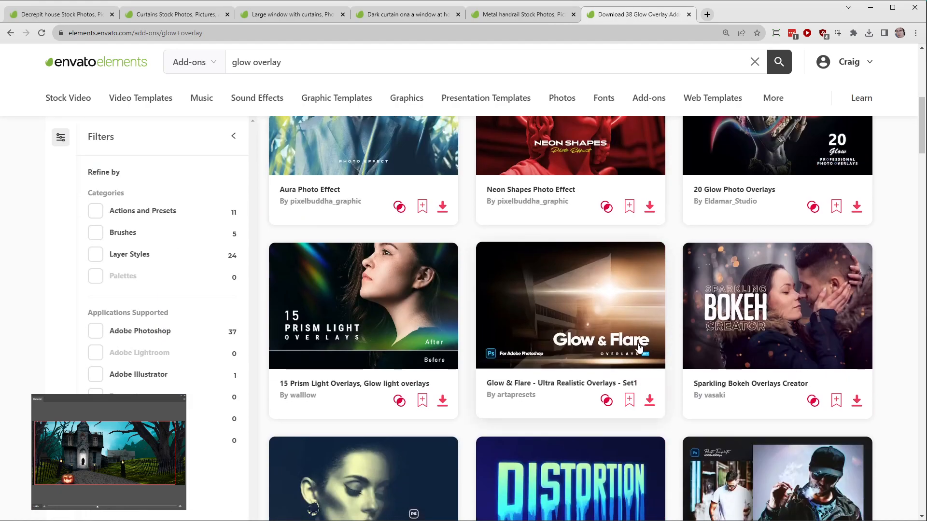
middle_click(595, 291)
Step: Look through the remaining "glow overlay" add-ons and the similar items for other usable light effects
scroll(595, 292, down, 5)
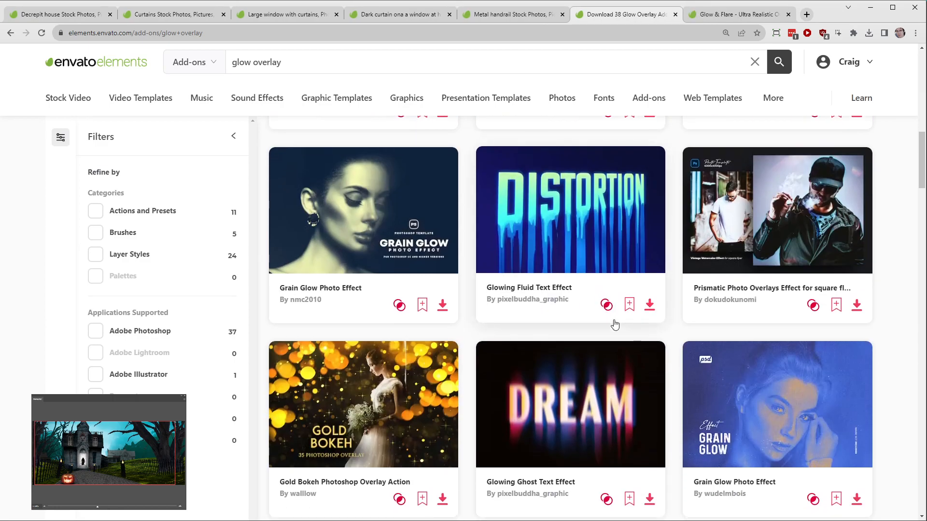
scroll(615, 325, up, 5)
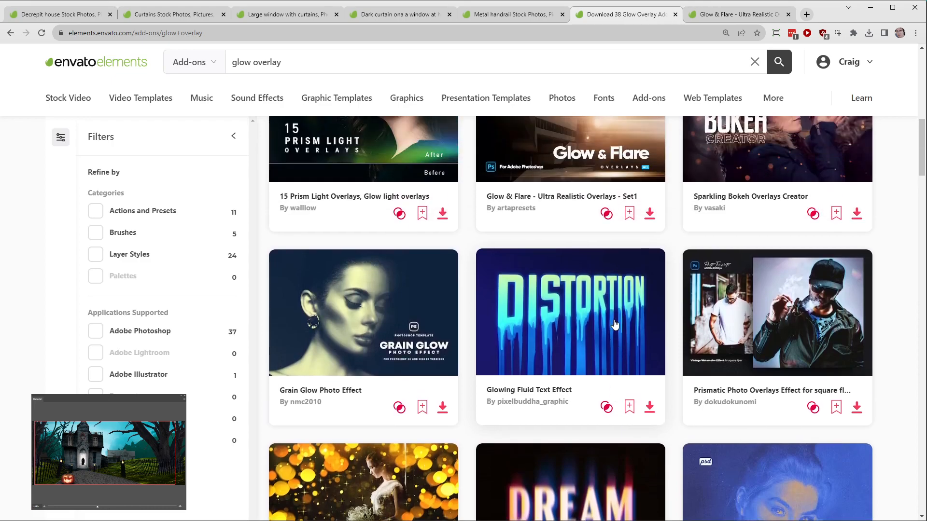
scroll(610, 239, down, 7)
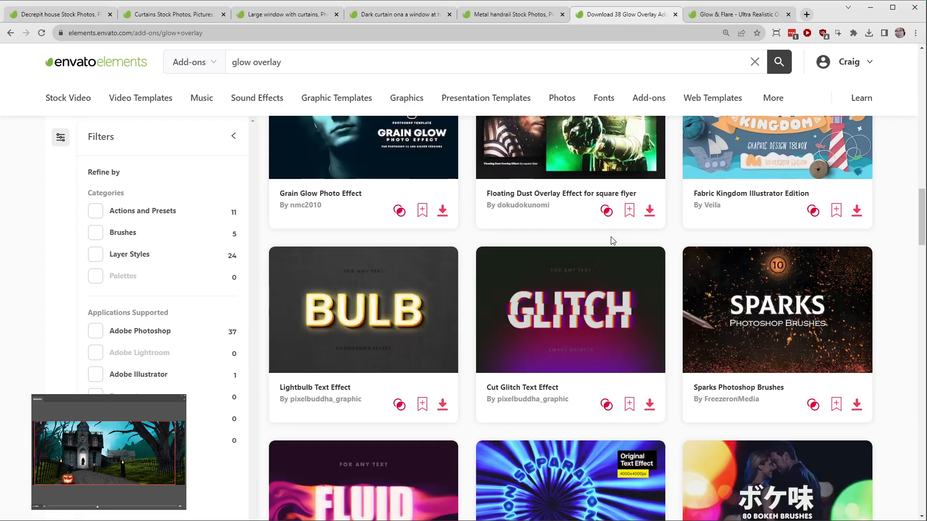
scroll(612, 240, down, 5)
scroll(584, 297, down, 3)
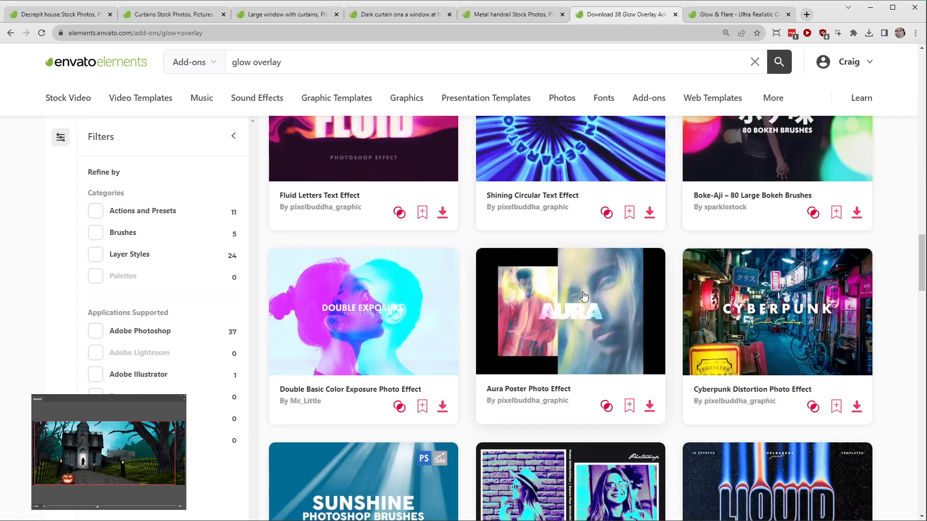
scroll(622, 347, down, 1)
scroll(622, 346, down, 3)
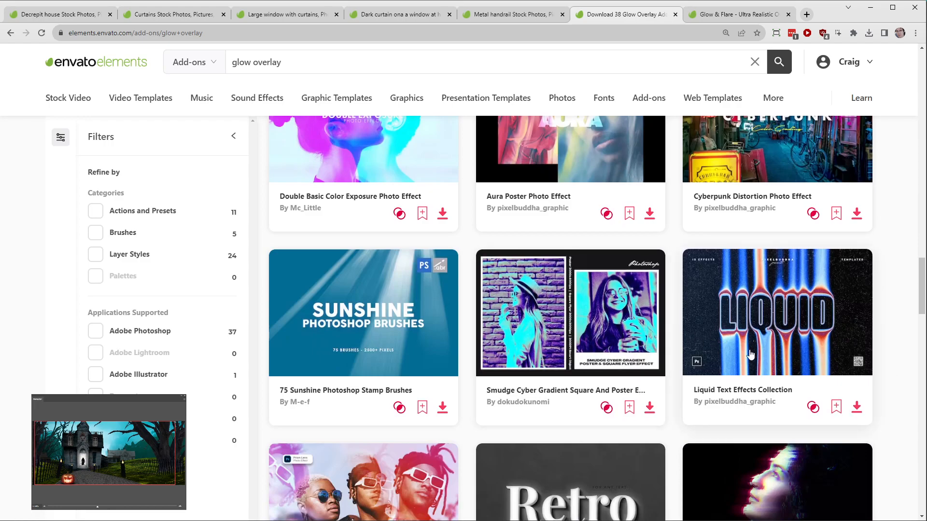
scroll(819, 351, down, 3)
scroll(819, 351, down, 6)
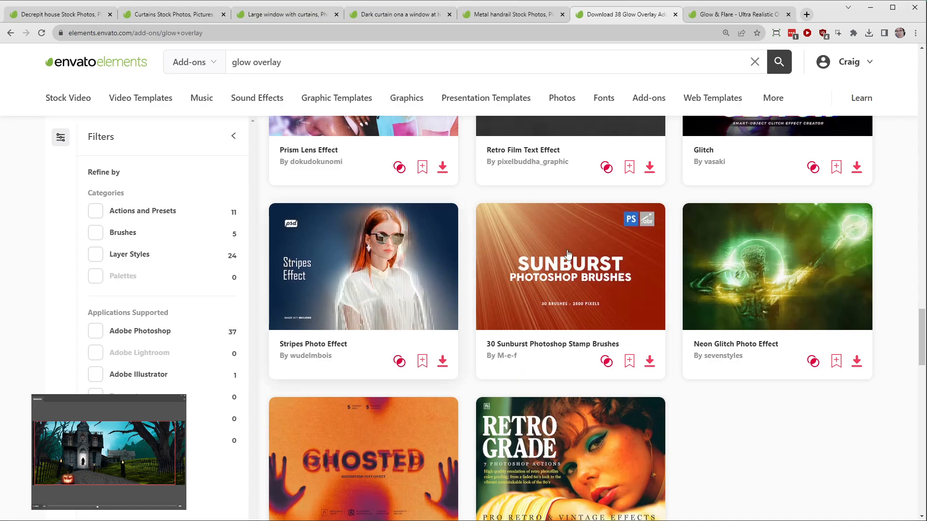
scroll(519, 382, down, 5)
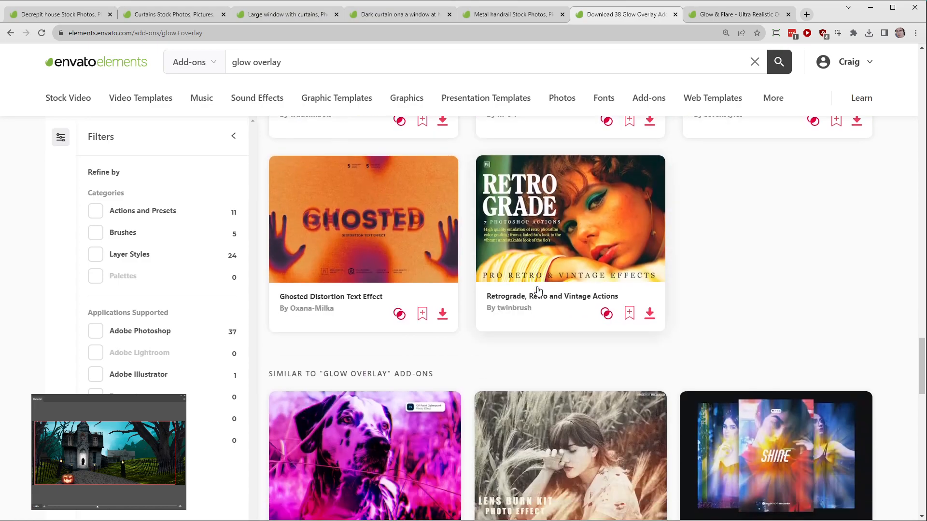
scroll(635, 290, down, 3)
scroll(635, 288, down, 5)
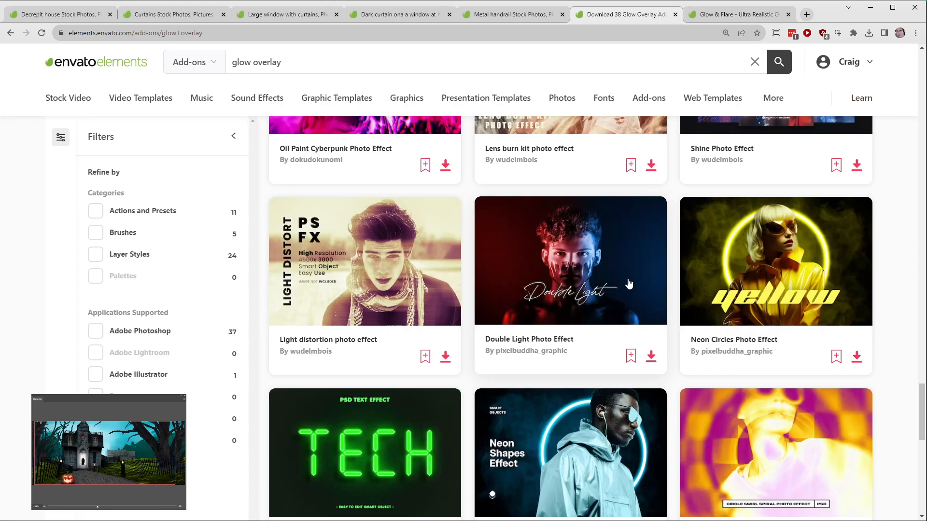
scroll(759, 367, down, 5)
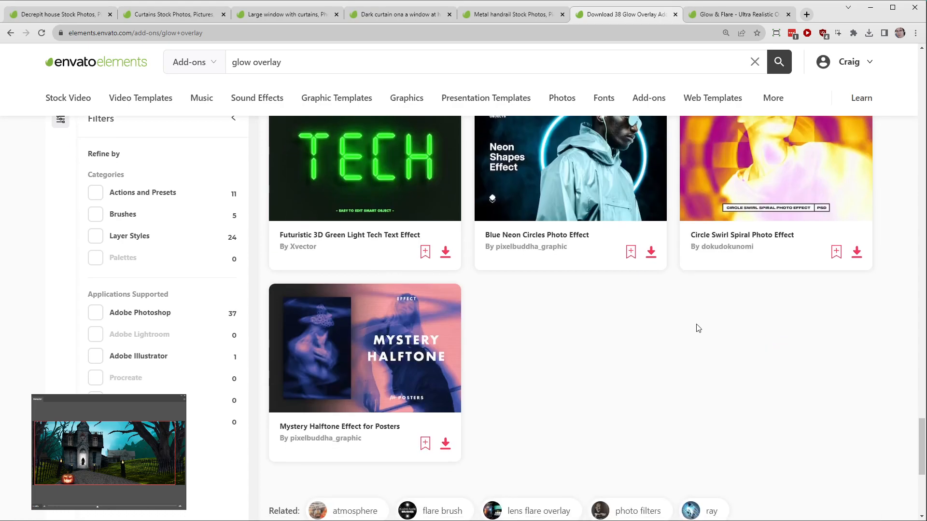
scroll(698, 329, down, 5)
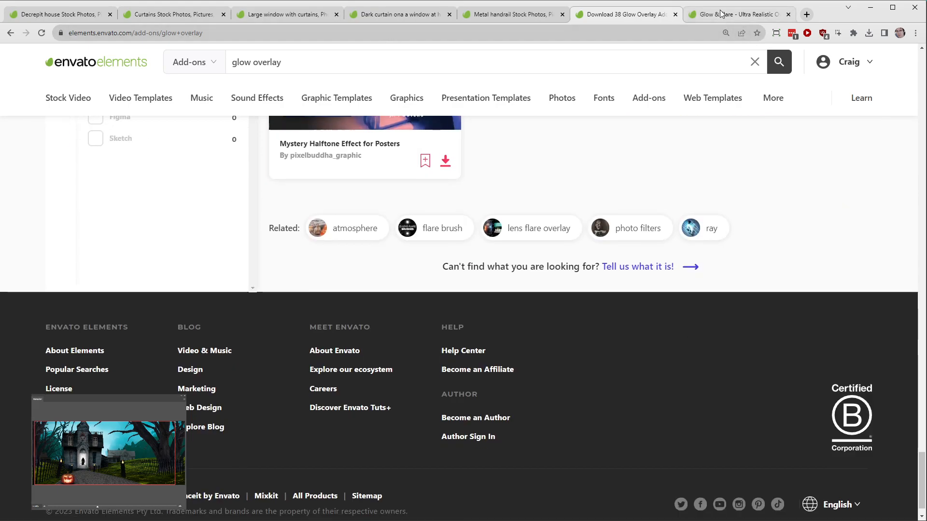
Step: Download Glow & Flare - Ultra Realistic Overlays - Set1, adding it to the Halloween project
click(738, 15)
scroll(577, 250, down, 1)
scroll(578, 254, down, 4)
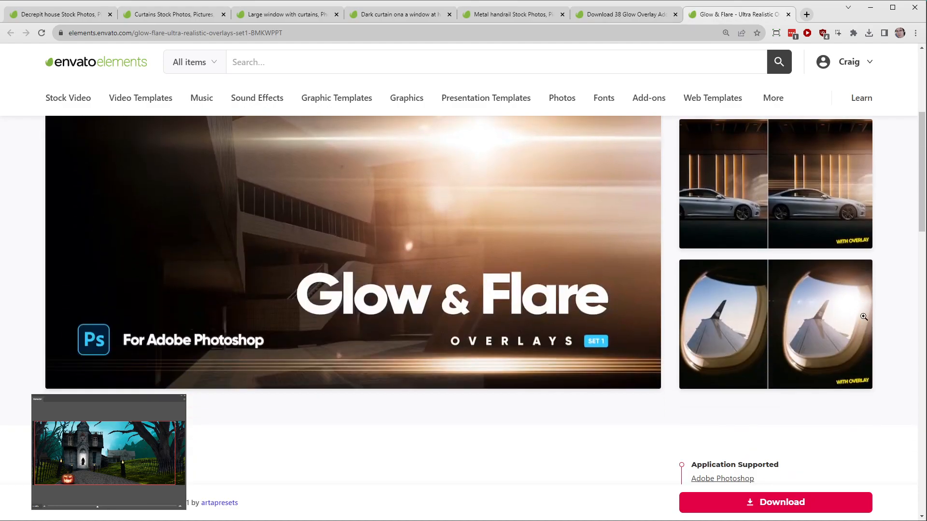
click(823, 502)
click(335, 263)
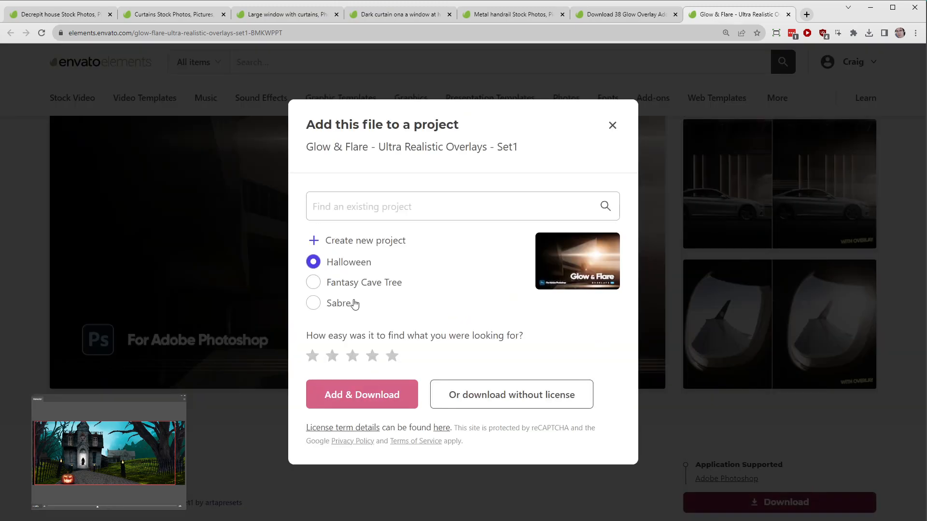
click(362, 393)
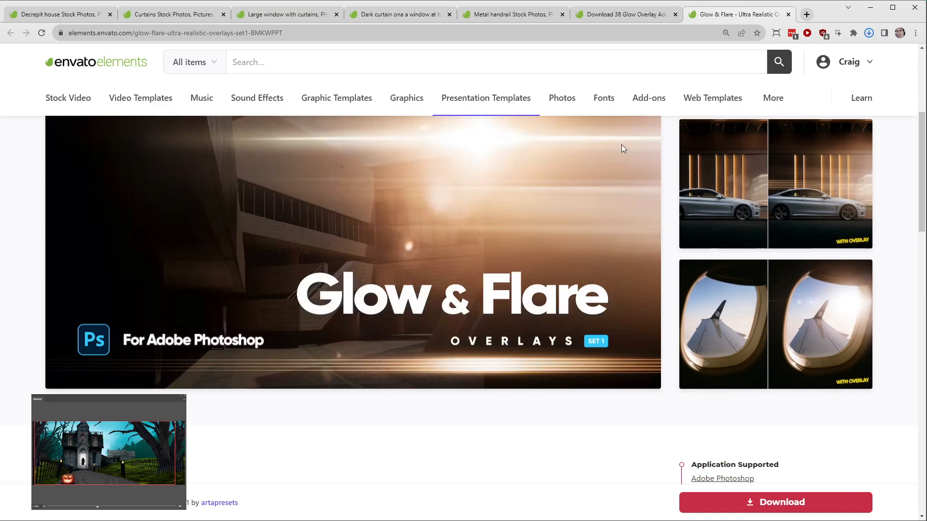
Step: Read the Glow & Flare overlay pack's description, package contents and compatibility
scroll(537, 273, down, 5)
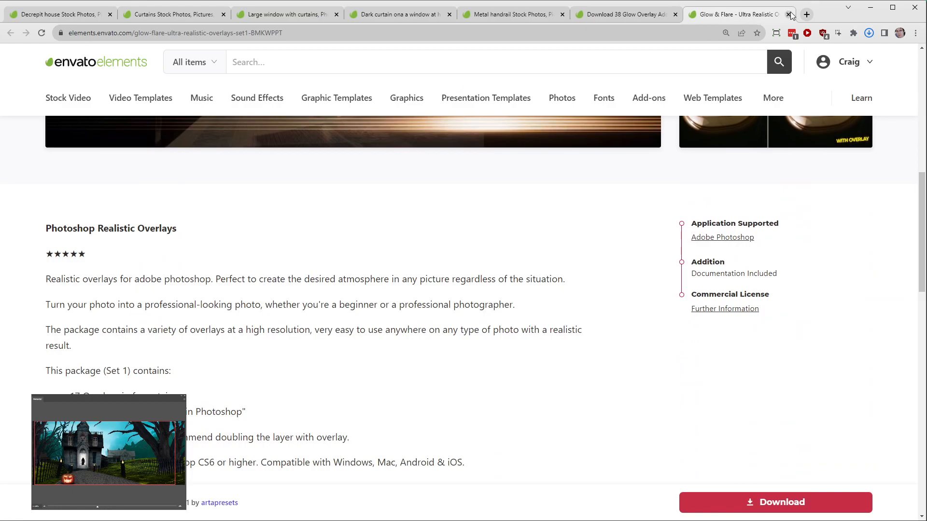
scroll(501, 230, down, 7)
scroll(502, 230, up, 6)
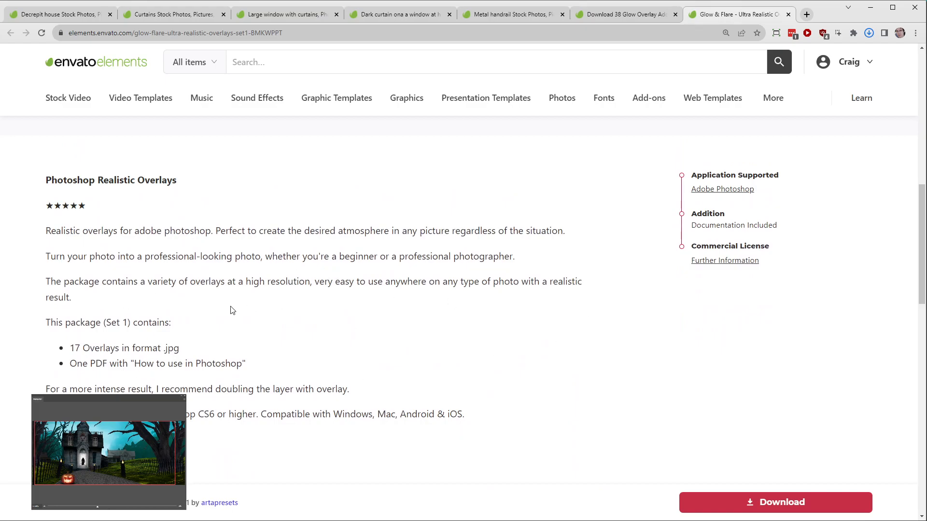
scroll(483, 265, down, 2)
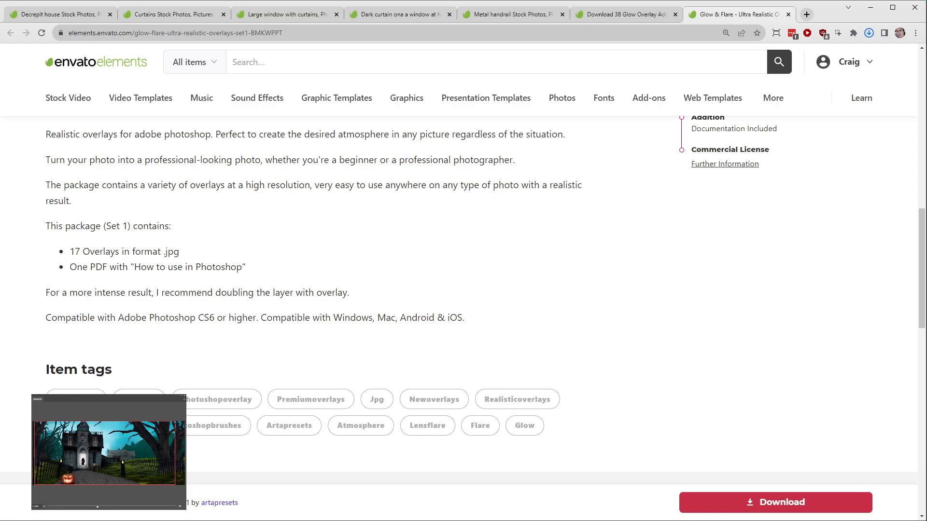
Step: Switch to Photoshop and place the F7.1 glow overlay at the top of the layer stack
key(alt+Tab)
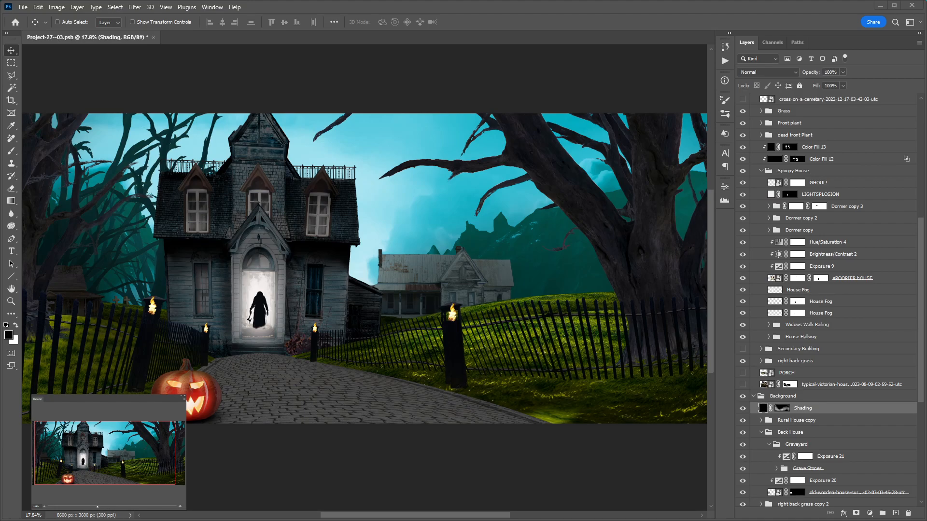
scroll(830, 115, up, 10)
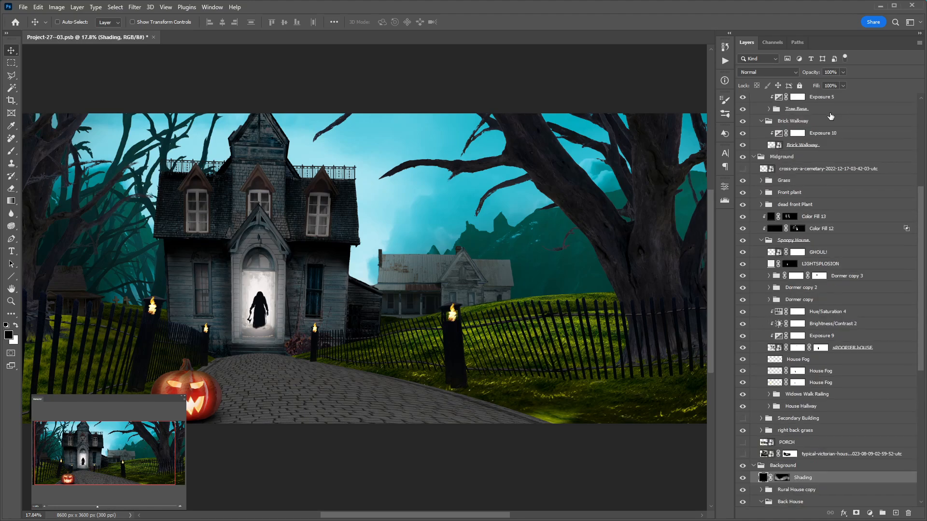
click(817, 100)
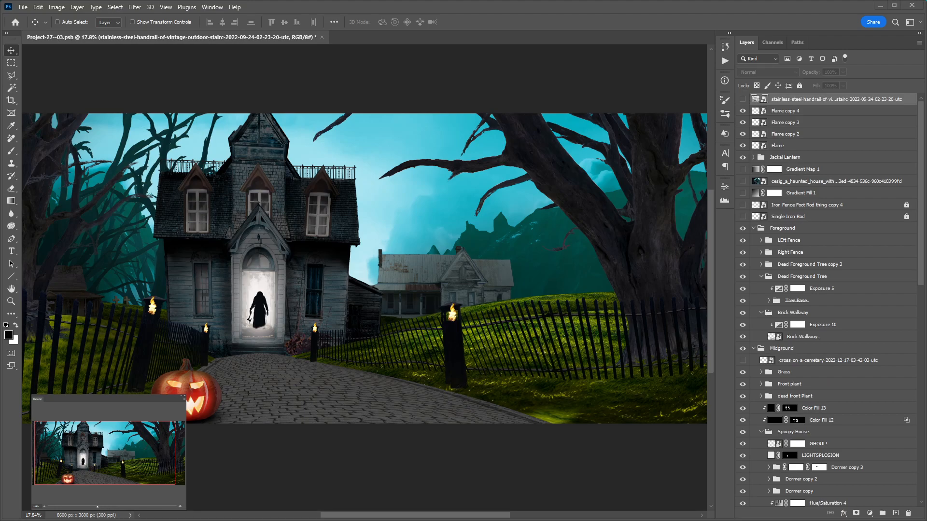
drag(346, 207, 346, 207)
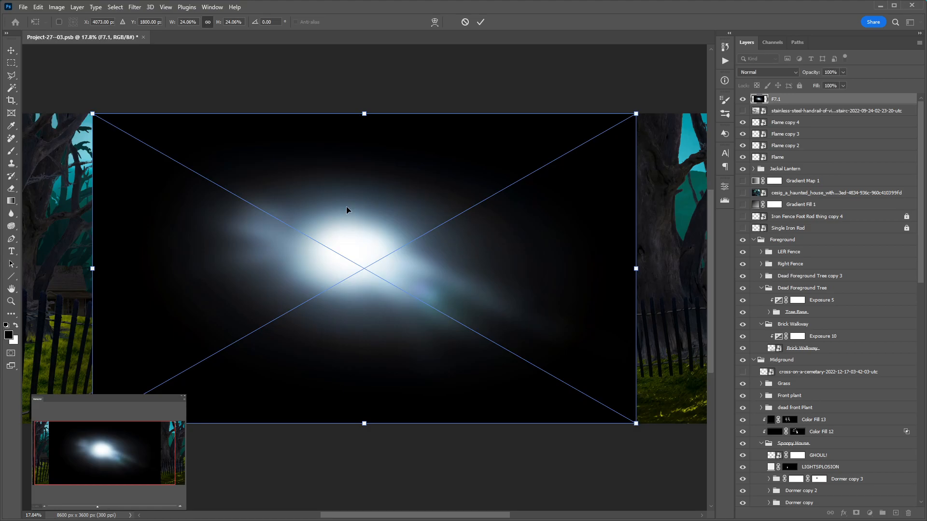
key(Return)
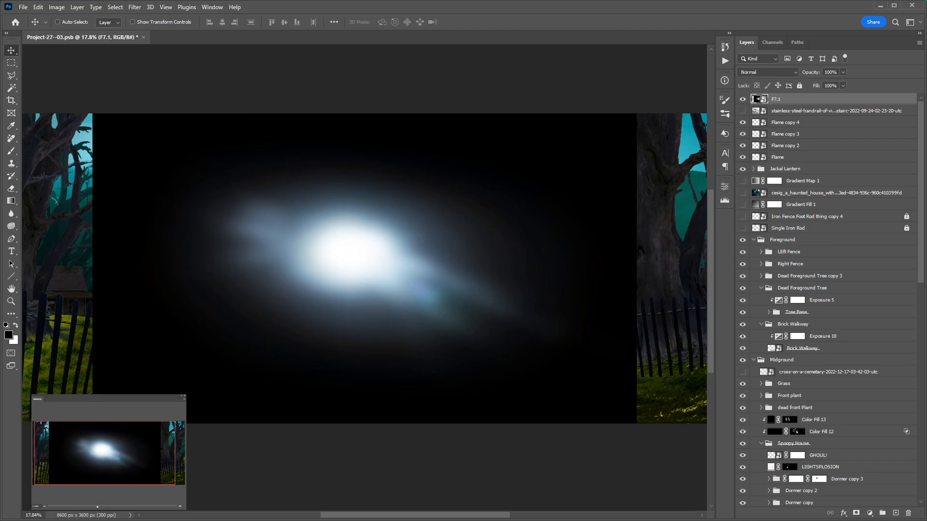
Step: Place the F5.1 glow overlay above F7.1 and hide the F7.1 layer
drag(365, 275, 373, 206)
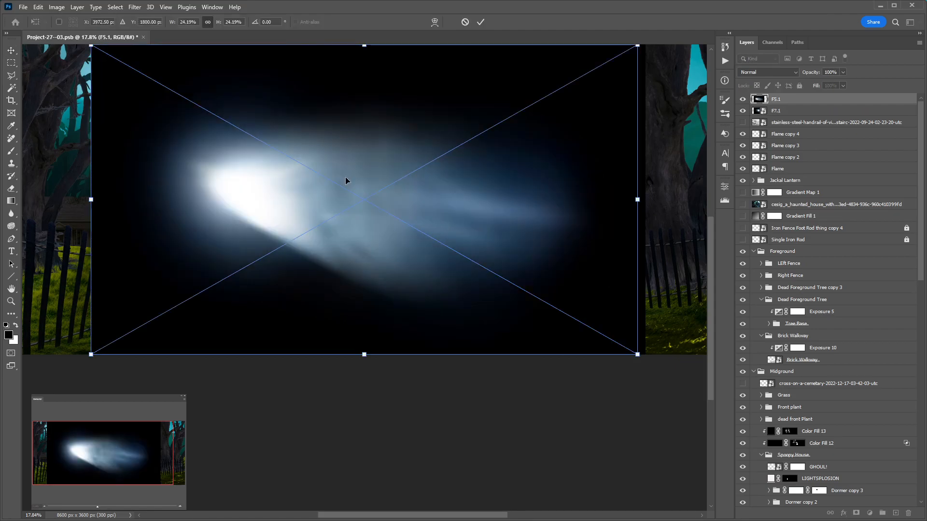
key(Return)
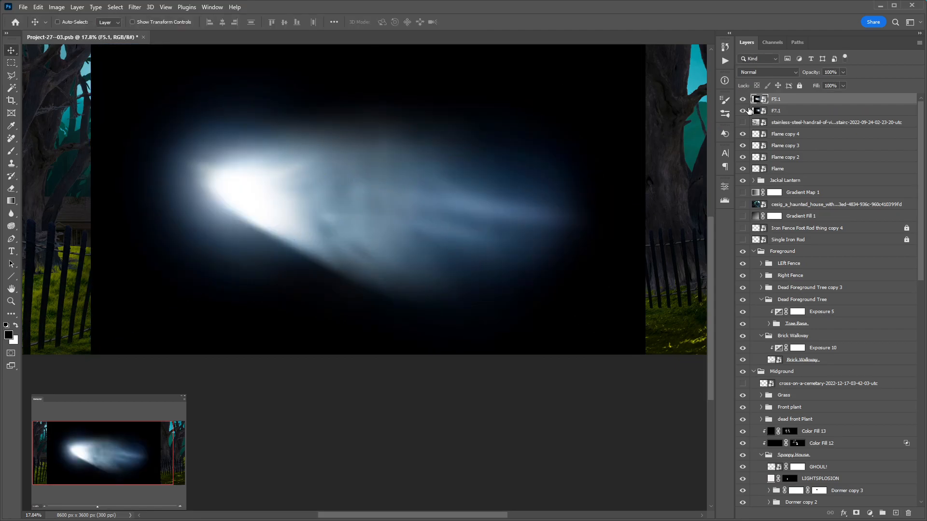
click(742, 111)
Step: Preview blend modes on the F5.1 glow layer, including Overlay, Multiply and Lighten, and settle on Screen
click(763, 76)
click(752, 193)
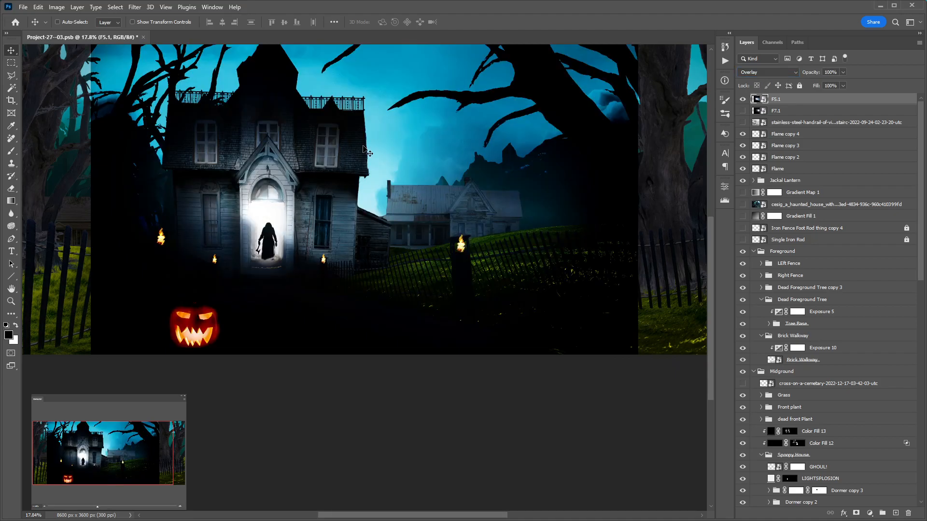
scroll(365, 151, up, 2)
key(shift+plus)
key(shift+plus)
key(shift+plus)
key(shift+plus)
key(shift+plus)
key(shift+plus)
key(shift+plus)
key(shift+plus)
key(shift+plus)
key(shift+plus)
key(shift+plus)
key(shift+plus)
key(shift+plus)
key(shift+plus)
key(shift+plus)
key(shift+plus)
key(shift+plus)
key(shift+plus)
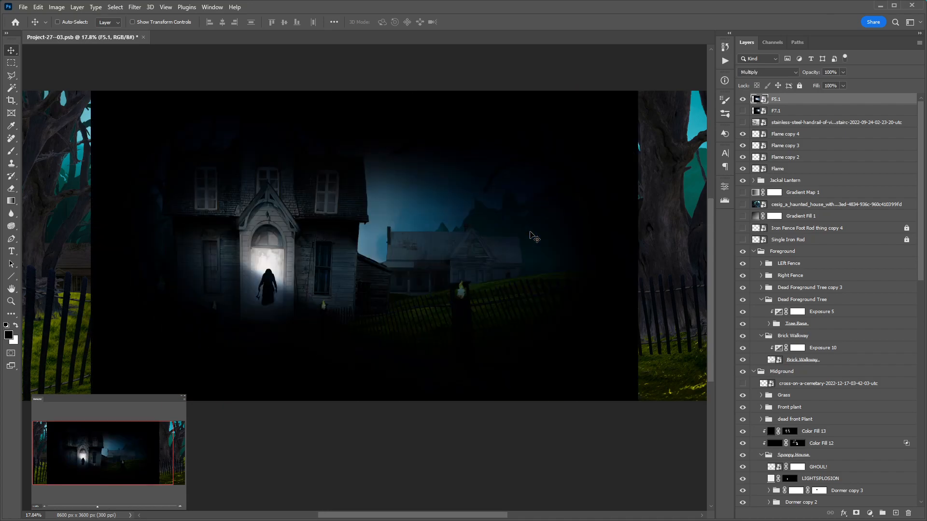
key(shift+plus)
key(shift+plus)
key(shift+plus)
key(shift+plus)
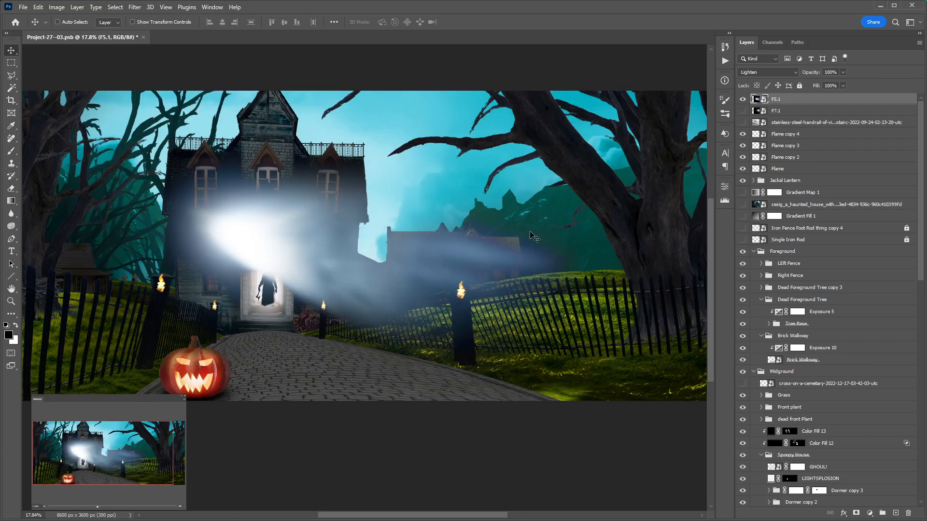
key(shift+plus)
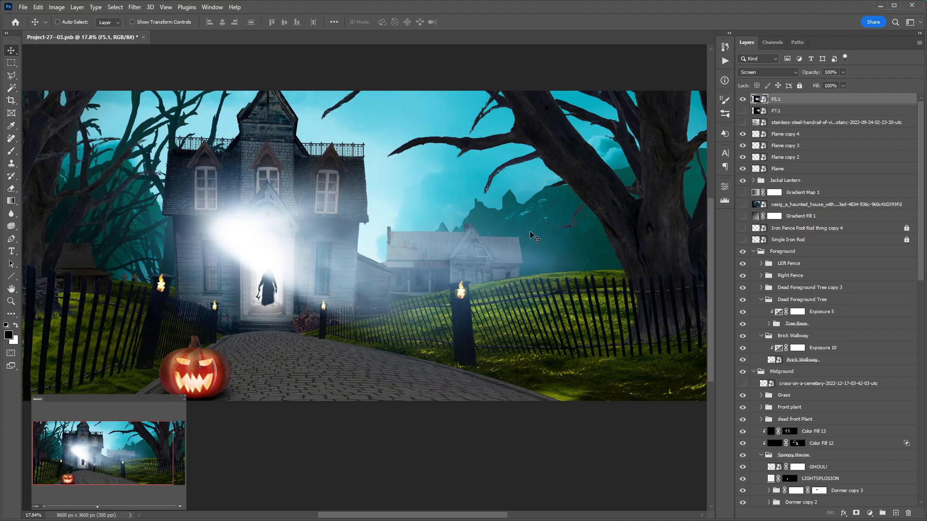
Step: Try the F5.1 glow over the doorway and beneath the GHOUL! layer, return it to the top of the stack and shift it away from the door
drag(253, 264, 274, 308)
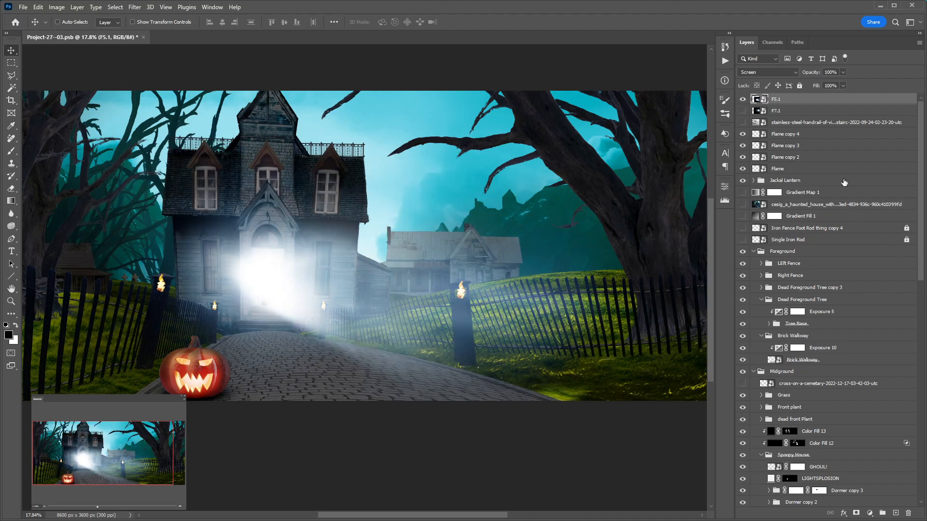
drag(819, 101, 864, 284)
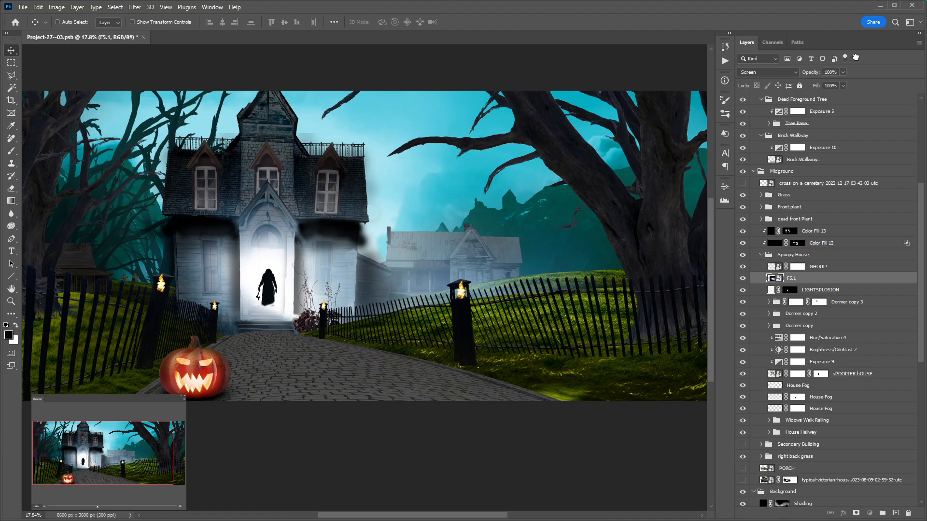
scroll(795, 279, up, 6)
drag(855, 57, 820, 99)
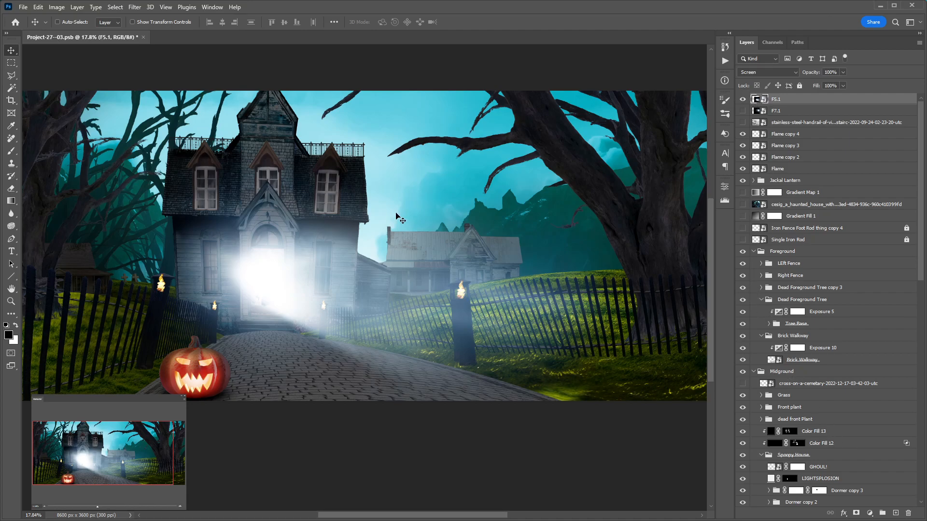
drag(396, 214, 338, 177)
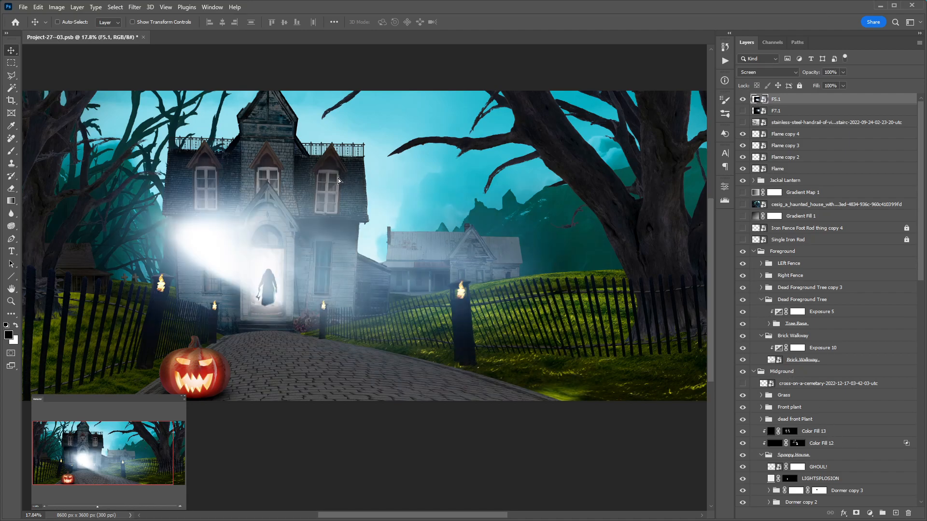
Step: Return the F5.1 layer's blend mode to Normal and open its smart object contents for editing
click(760, 73)
click(754, 82)
drag(433, 187, 443, 181)
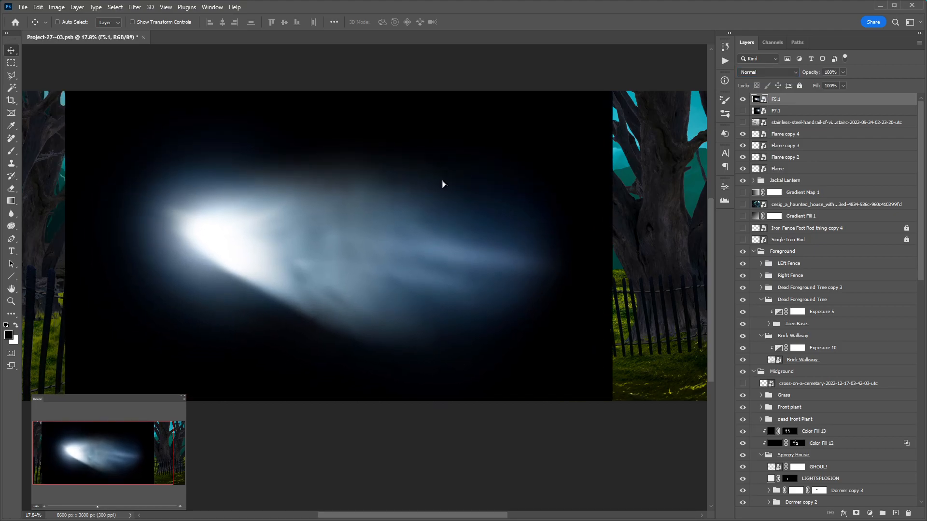
double_click(759, 100)
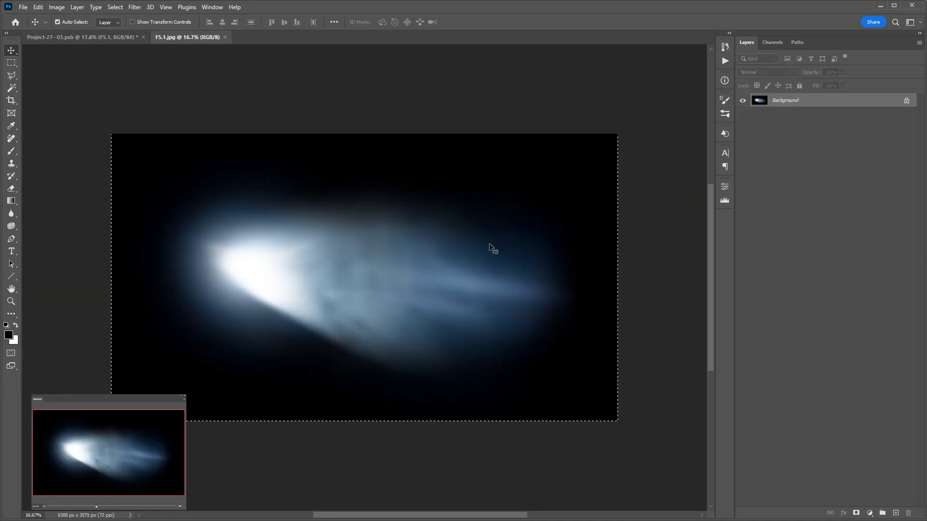
Step: Convert the locked Background of F5.1.jpg into a regular layer and add a white layer mask to it
key(c)
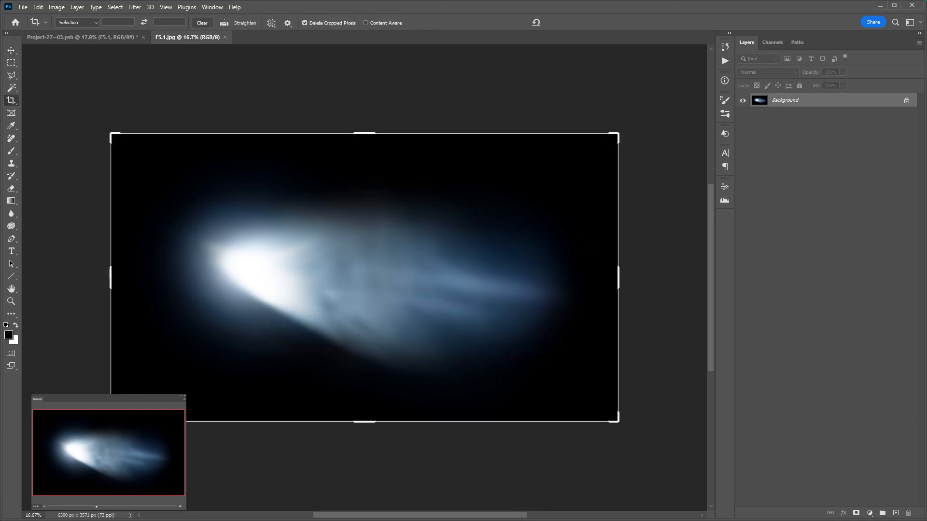
double_click(867, 107)
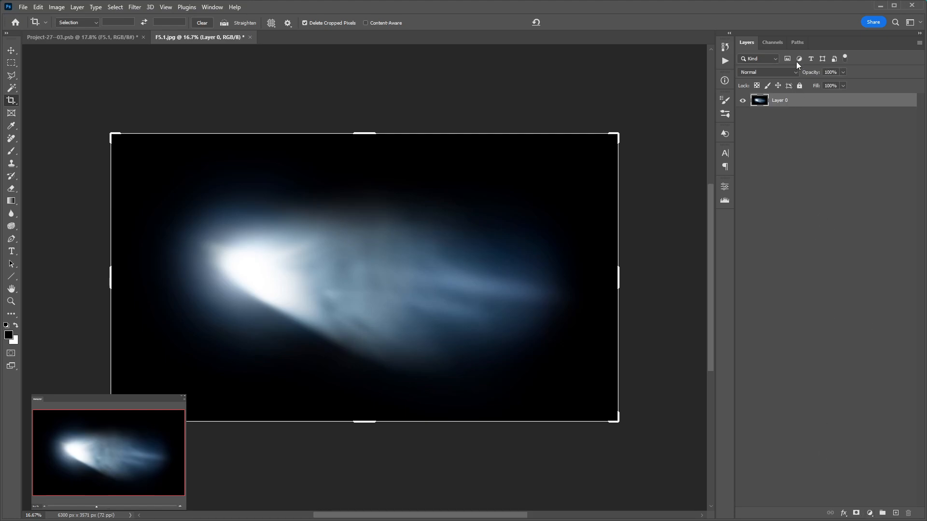
click(774, 43)
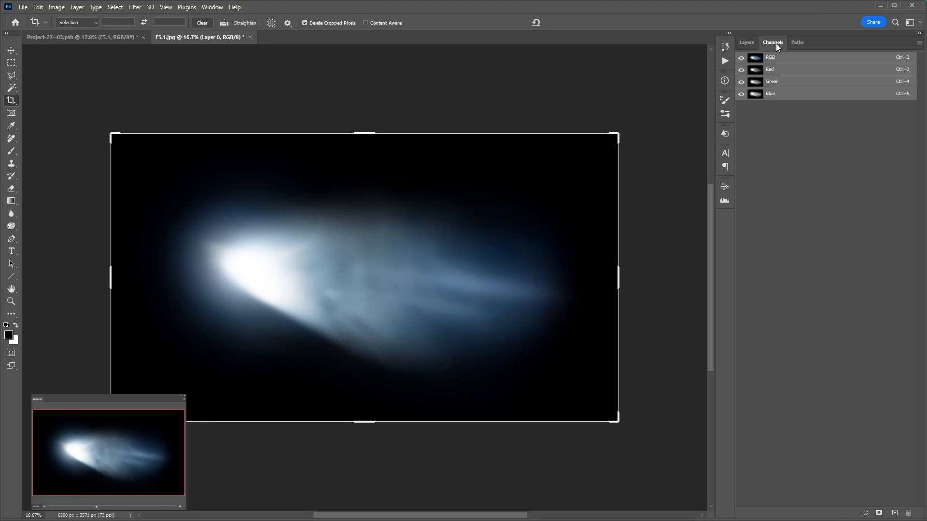
click(744, 44)
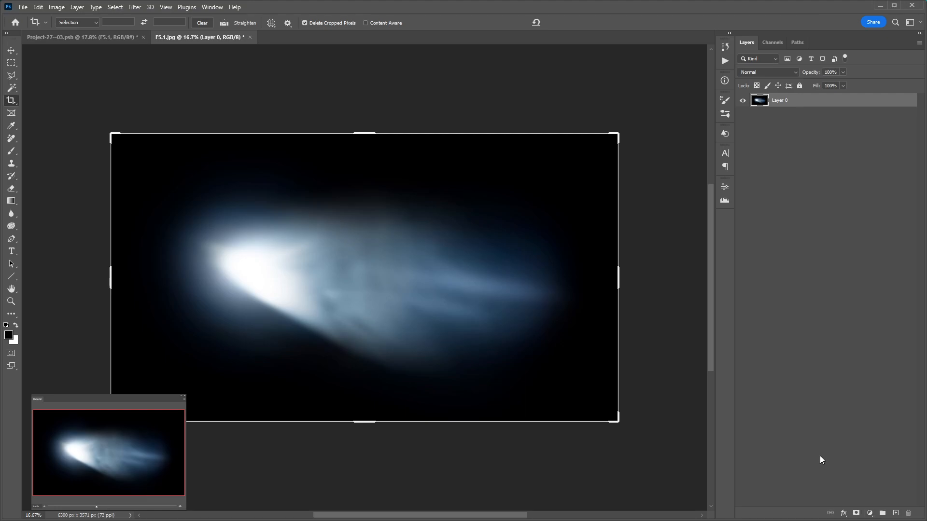
click(858, 514)
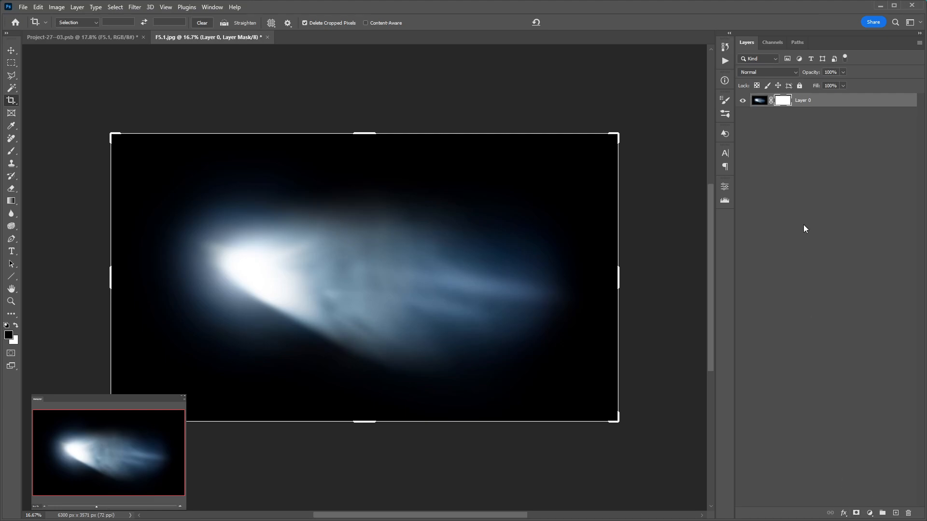
click(772, 44)
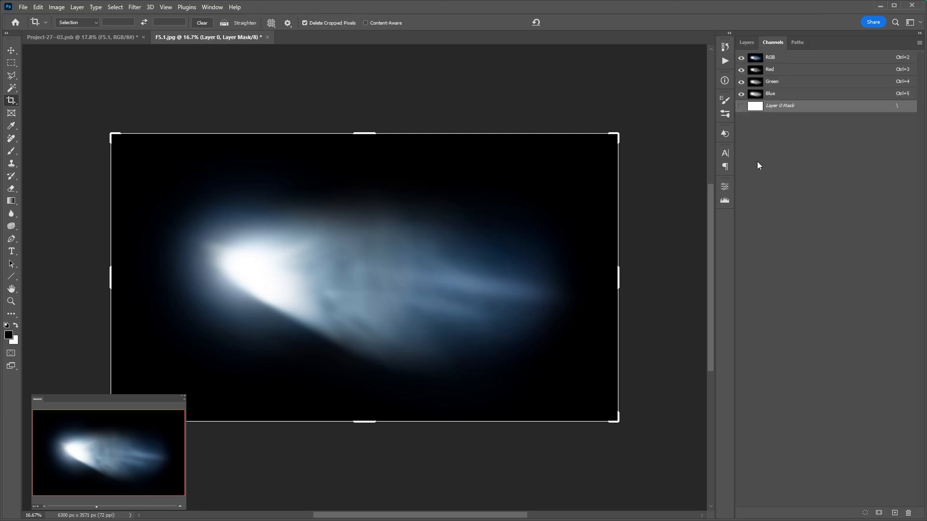
click(741, 58)
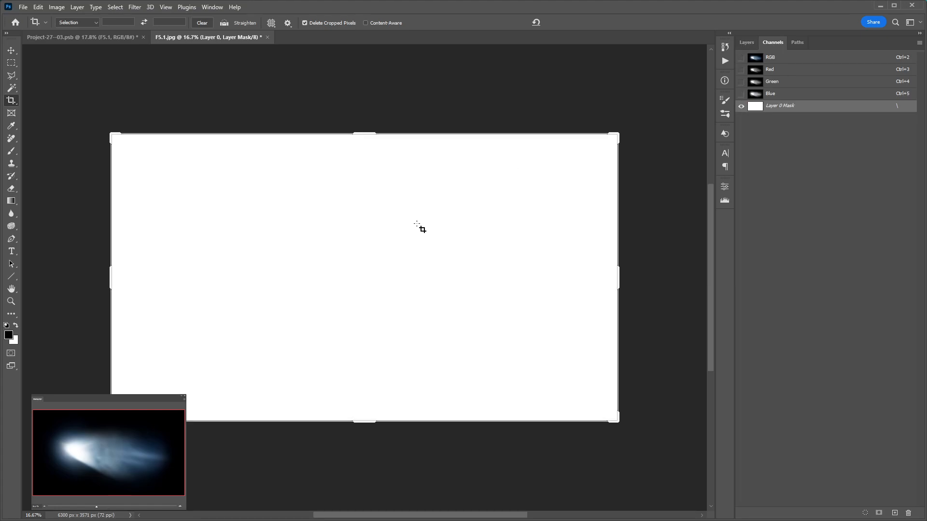
key(v)
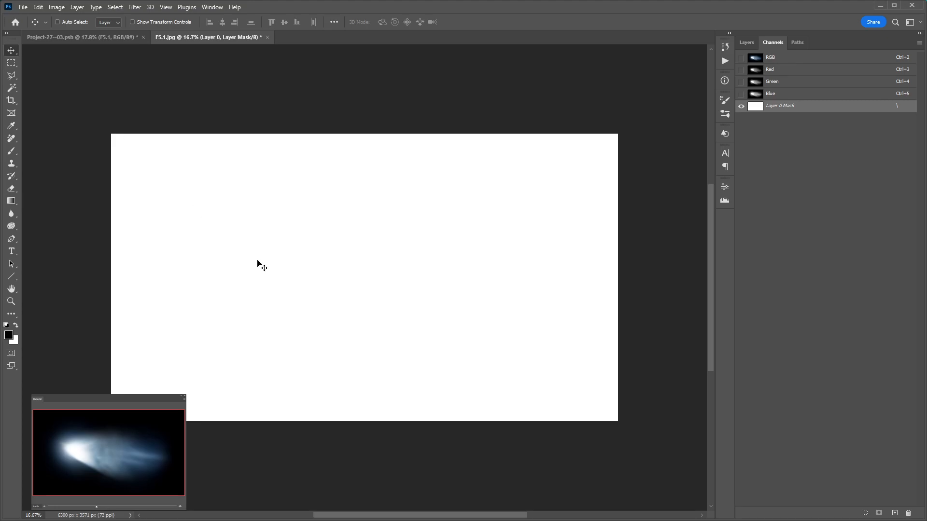
key(Delete)
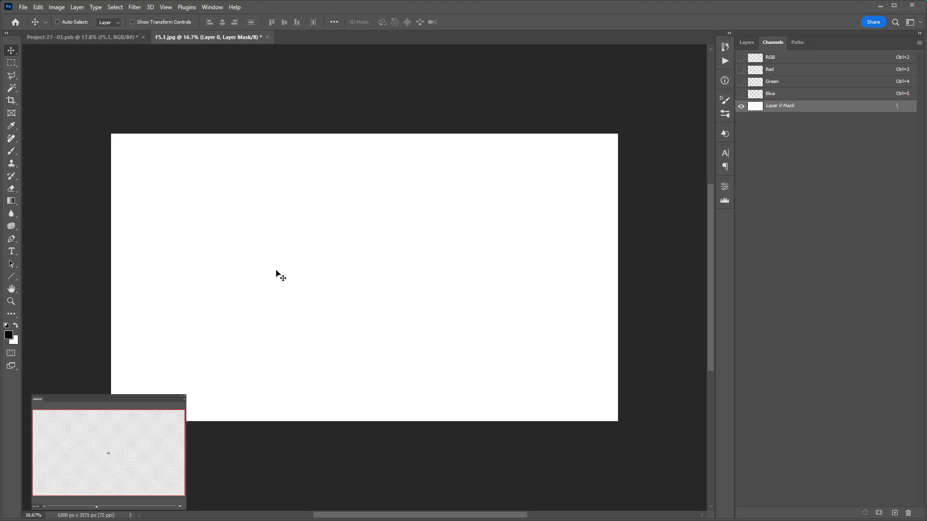
key(ctrl+z)
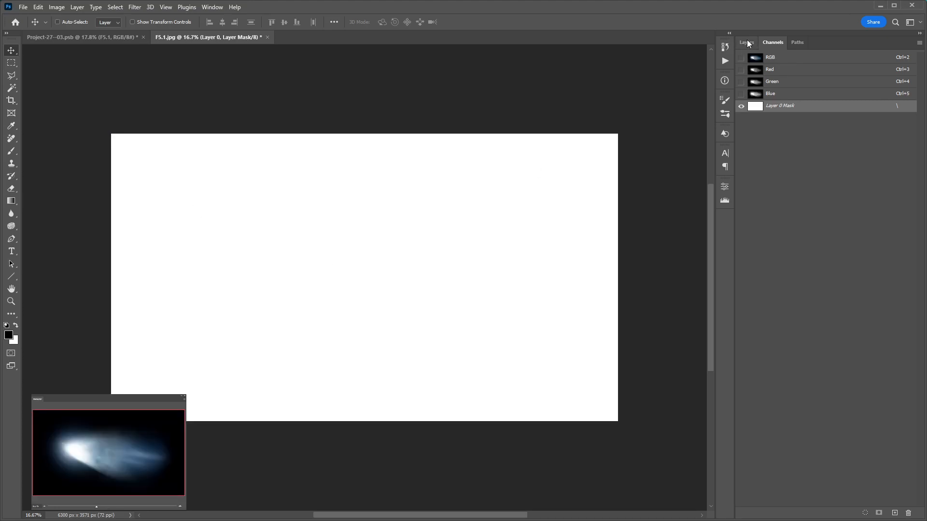
Step: Copy the entire RGB glow image and paste it into the Layer 0 mask channel
click(777, 58)
key(ctrl+a)
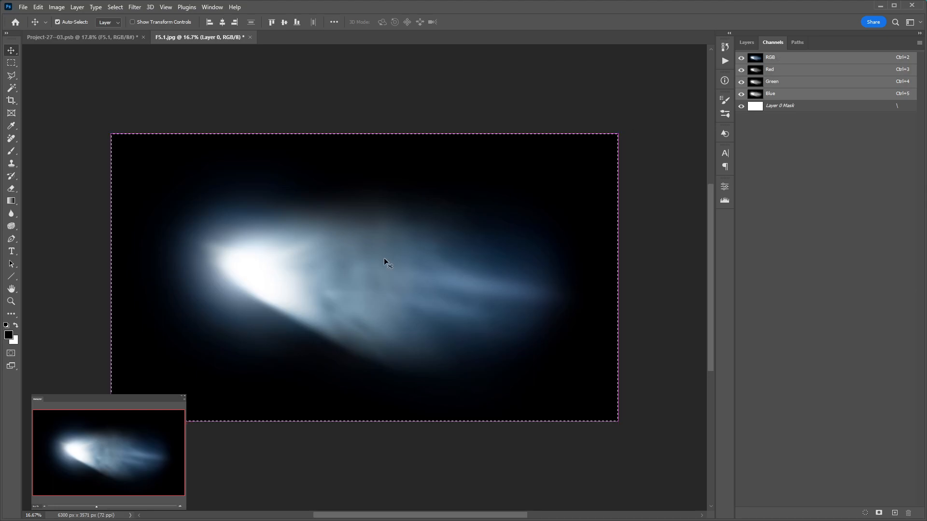
click(754, 109)
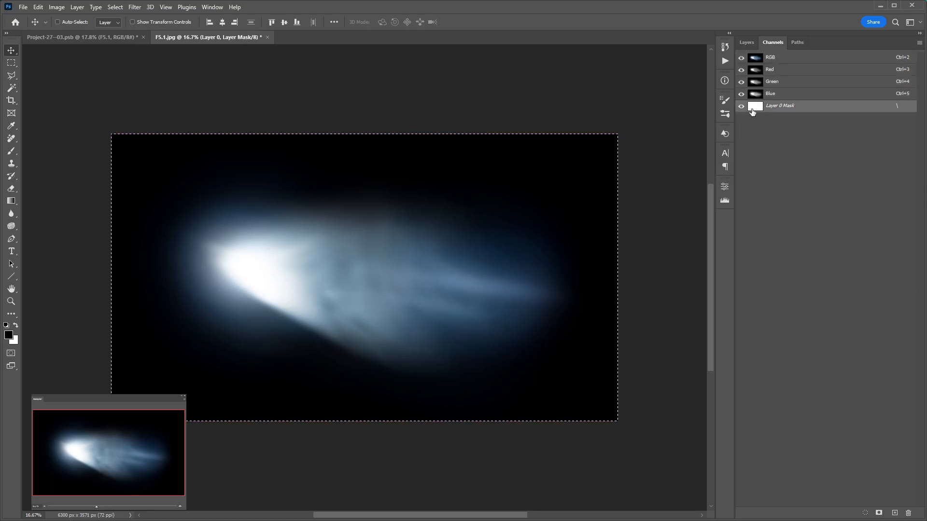
click(741, 57)
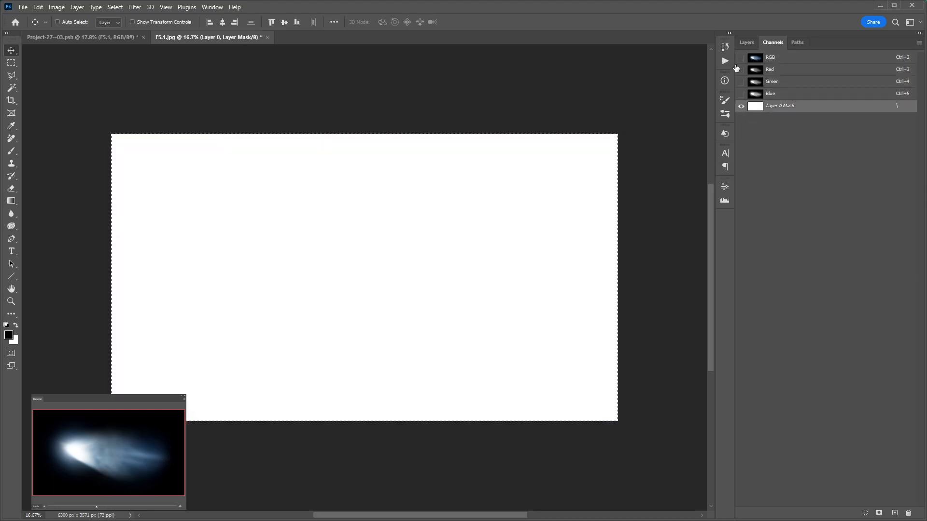
key(ctrl+v)
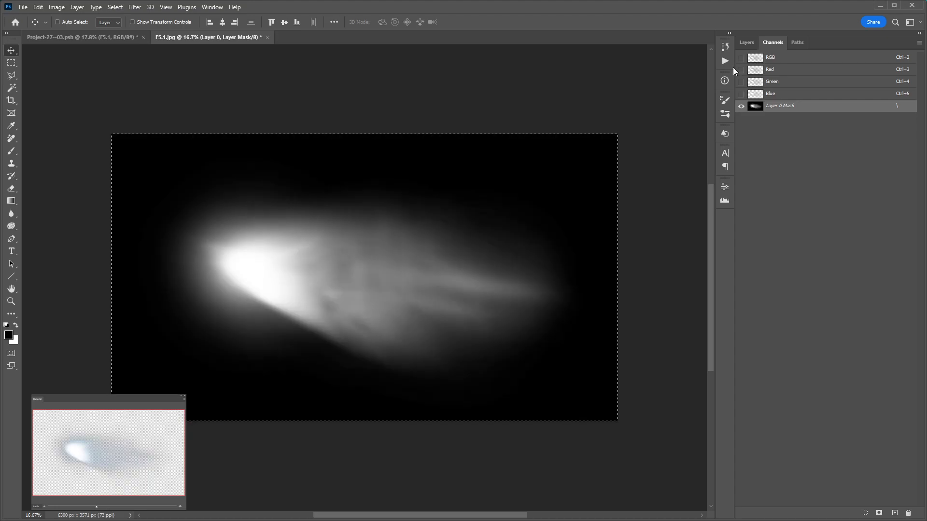
Step: Deselect, turn the RGB channels back on and hide the mask overlay to show the cut-out glow on transparency
click(745, 42)
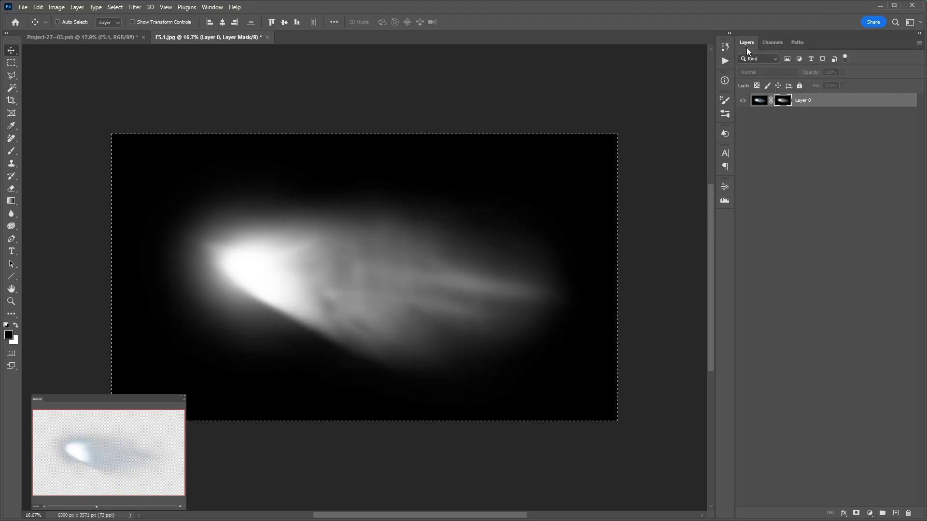
key(ctrl+d)
click(773, 42)
click(741, 58)
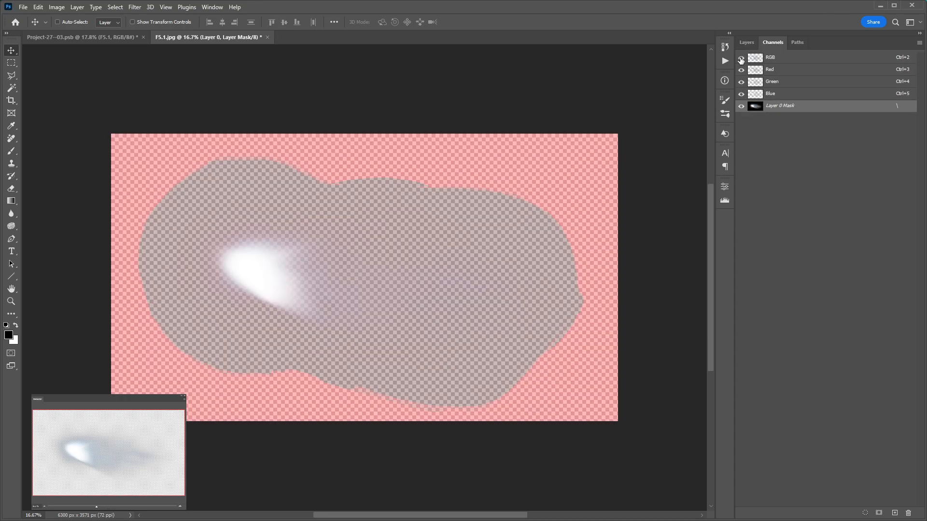
click(741, 105)
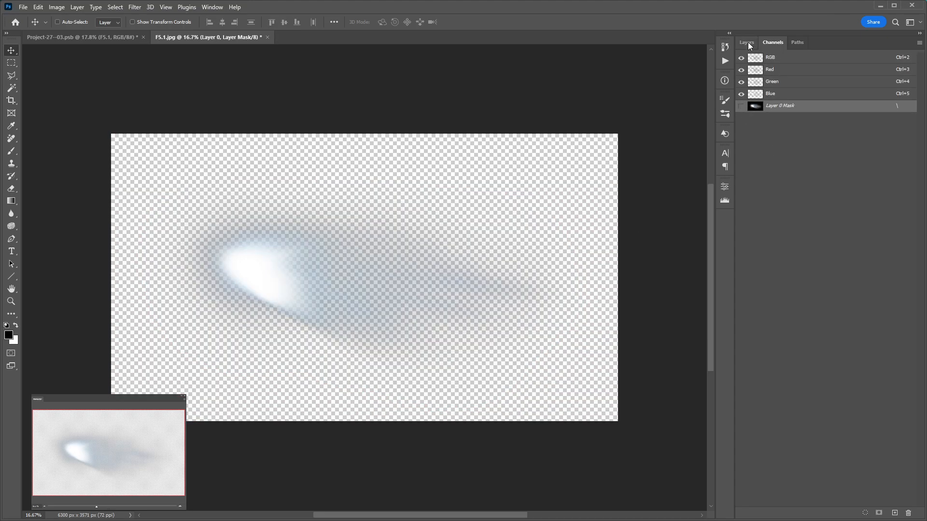
click(747, 42)
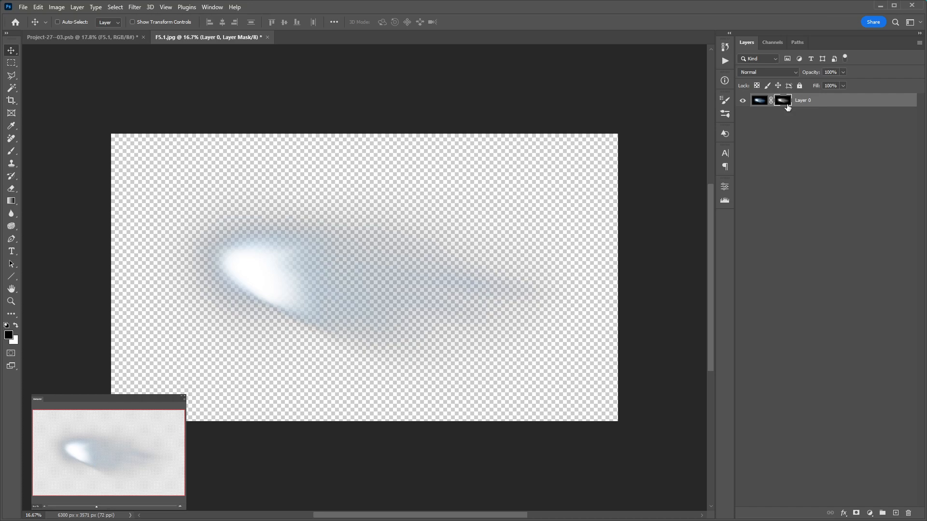
Step: Float the F5.1.jpg document window and copy its masked glow layer into the Project-27--03 composite
drag(197, 35, 413, 233)
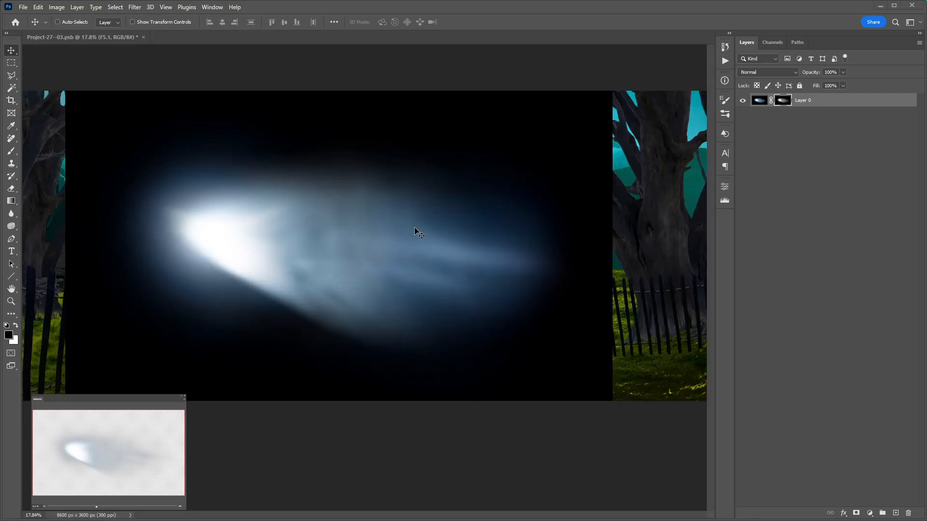
drag(496, 279, 209, 169)
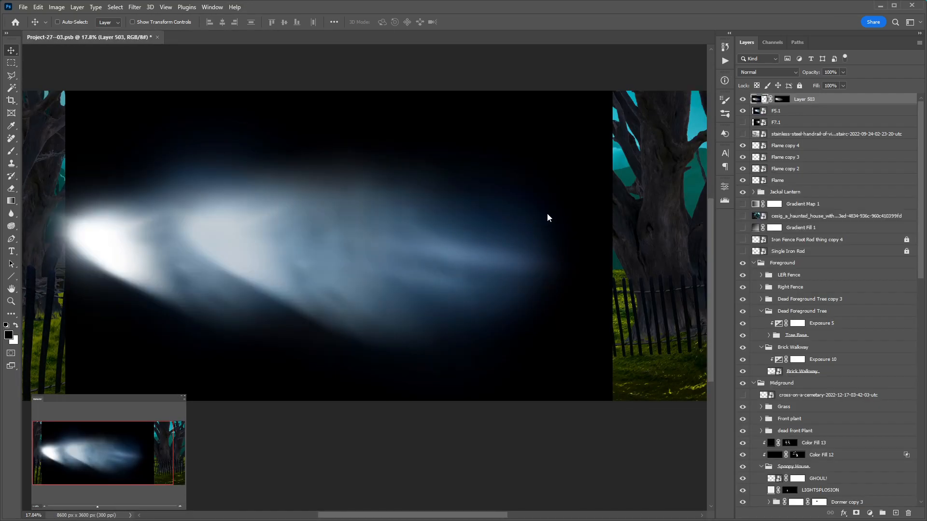
drag(556, 190, 770, 190)
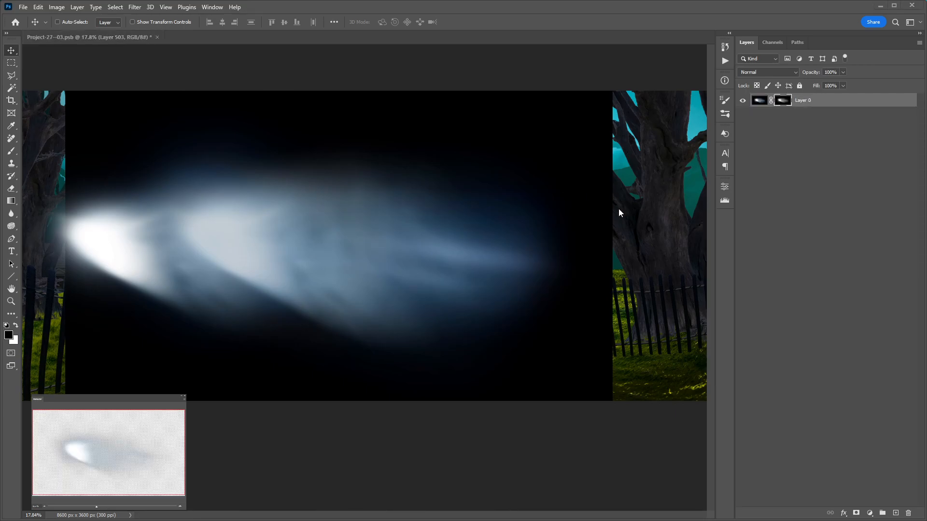
click(465, 200)
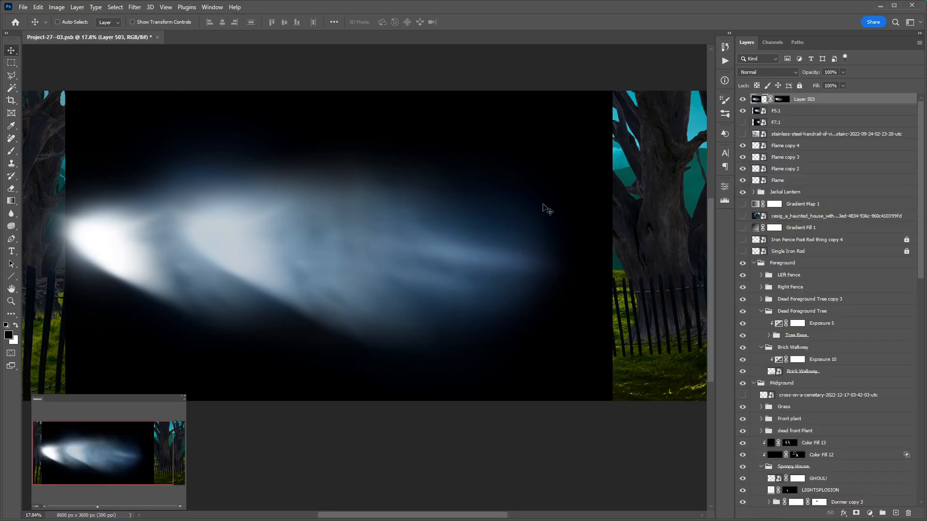
Step: Hide the original F5.1 layer and move the masked glow layer over the haunted house's front doorway
click(788, 113)
click(742, 111)
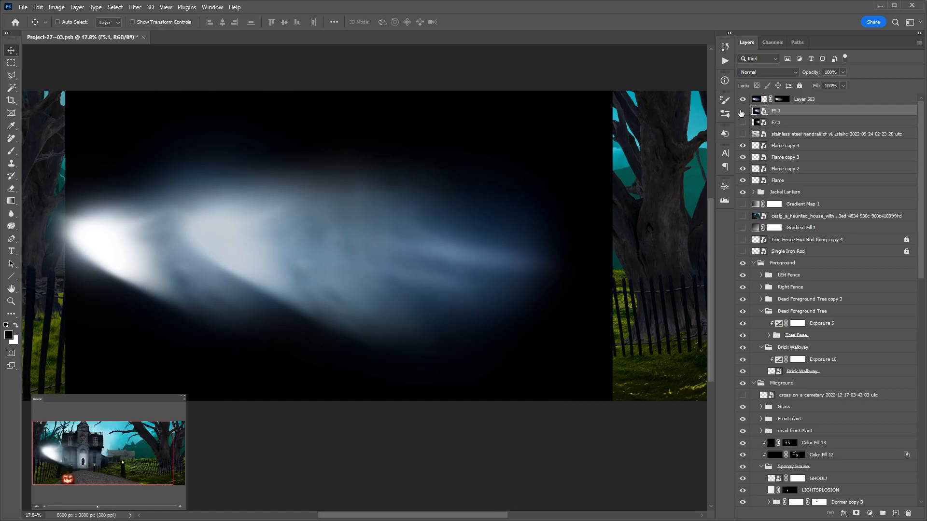
click(850, 99)
drag(120, 262, 262, 301)
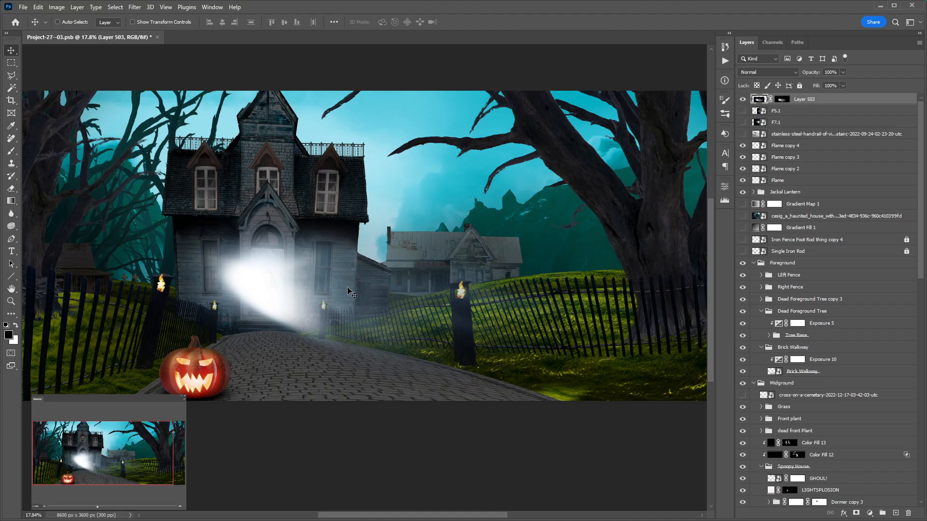
drag(375, 303, 345, 304)
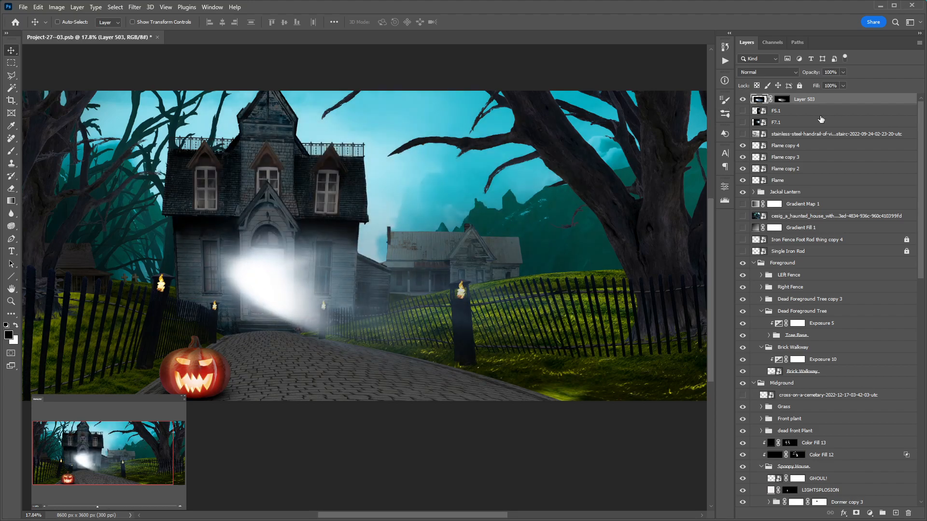
Step: Place the masked glow layer between GHOUL! and LIGHTSPLOSION, and delete the unused F7.1 and F5.1 layers
drag(832, 103, 850, 483)
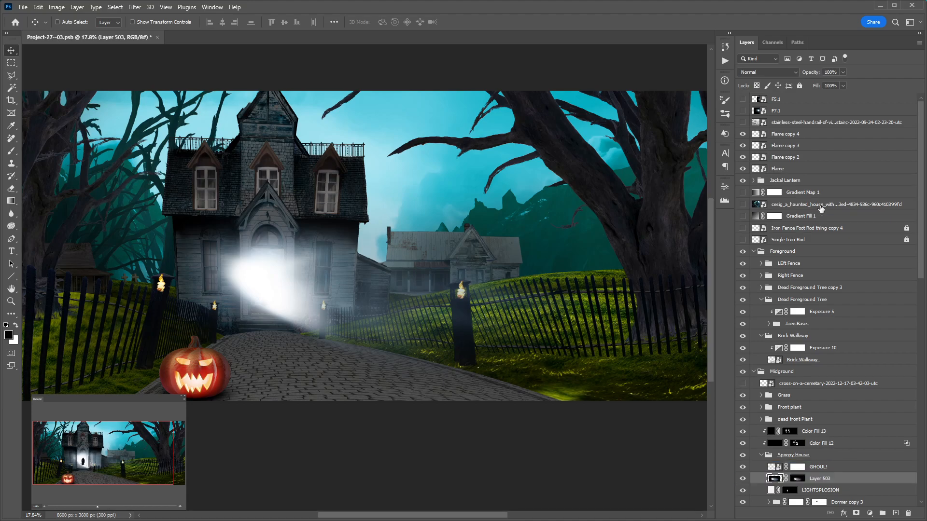
click(788, 101)
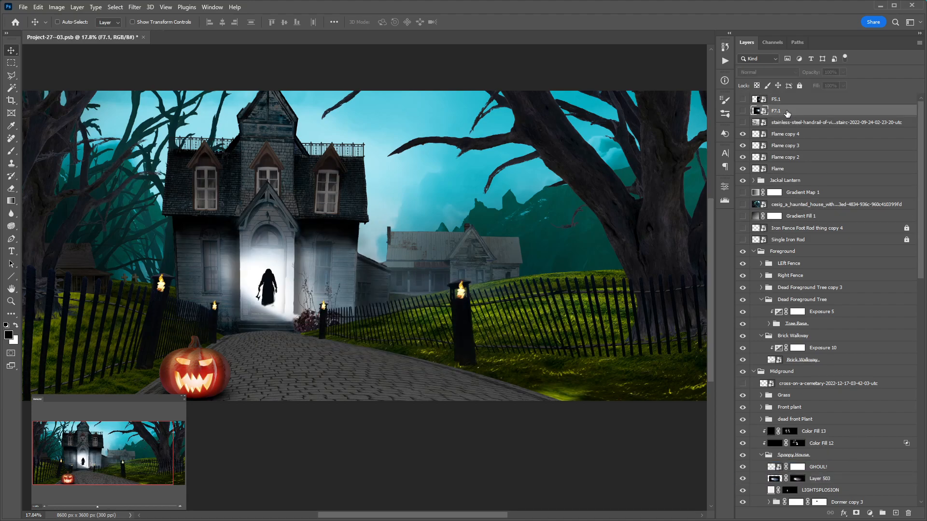
key(Delete)
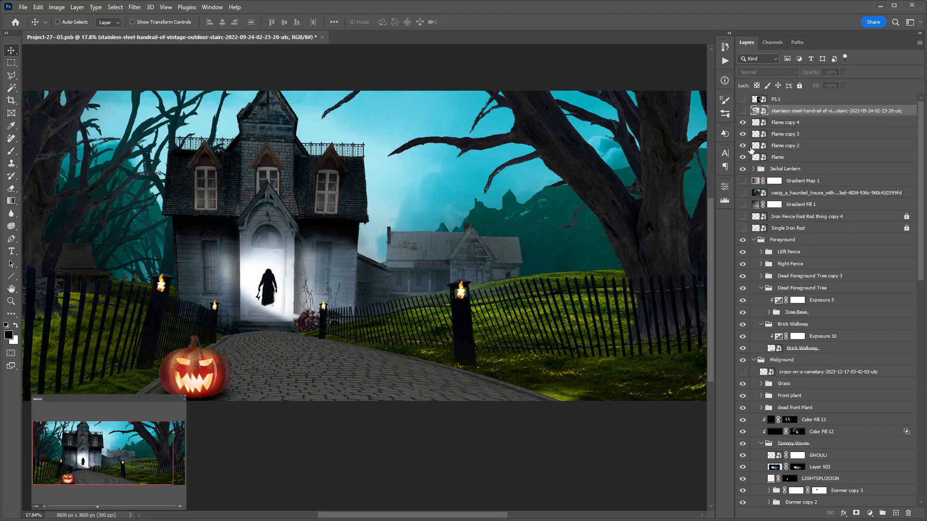
click(794, 100)
key(Delete)
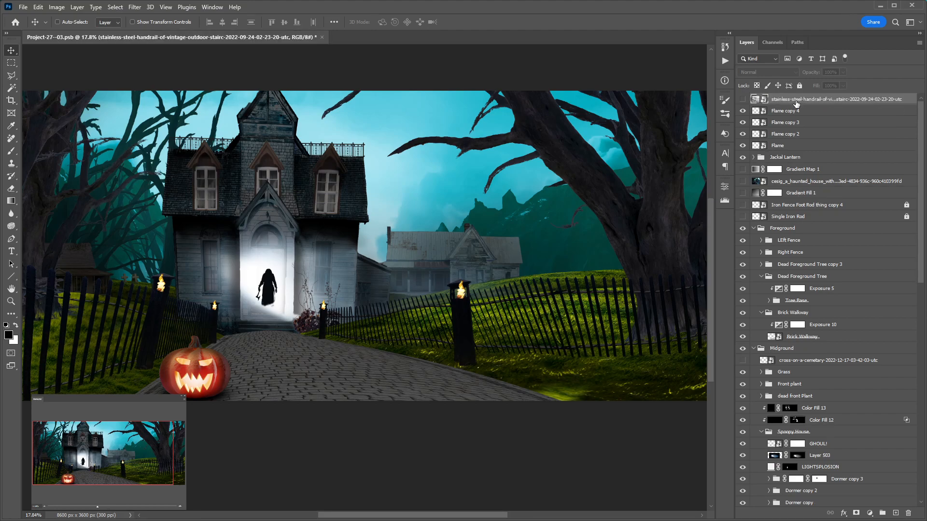
Step: Move the GHOUL!, Layer 503 and LIGHTSPLOSION layers together out of the house group, above Color Fill 13
ctrl+click(274, 270)
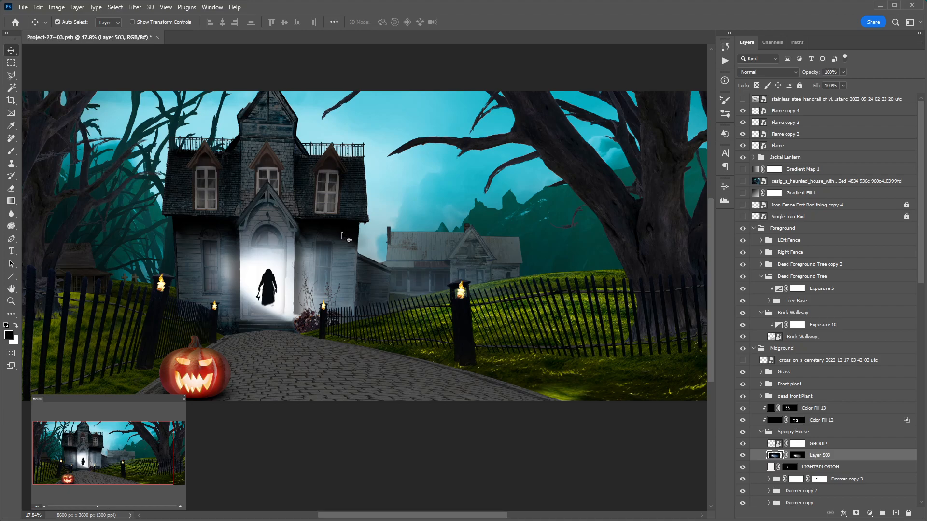
click(841, 445)
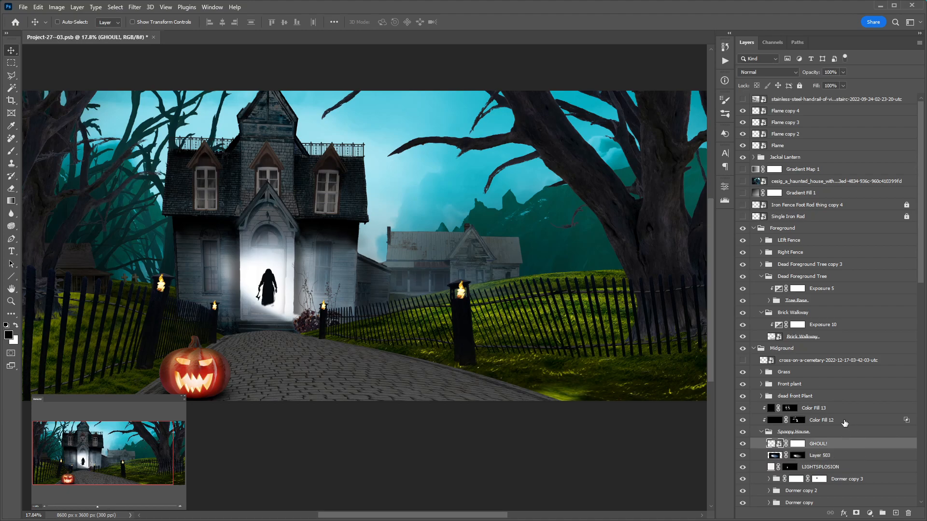
click(743, 421)
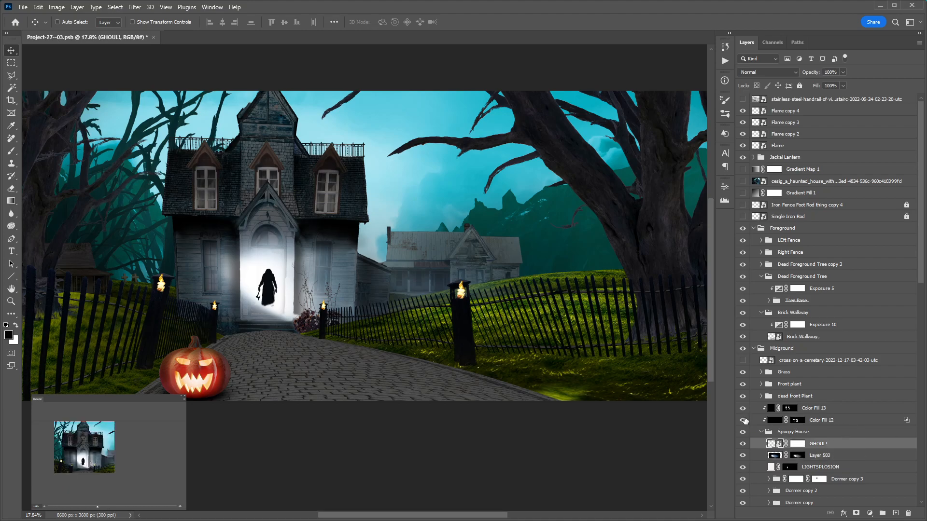
click(744, 420)
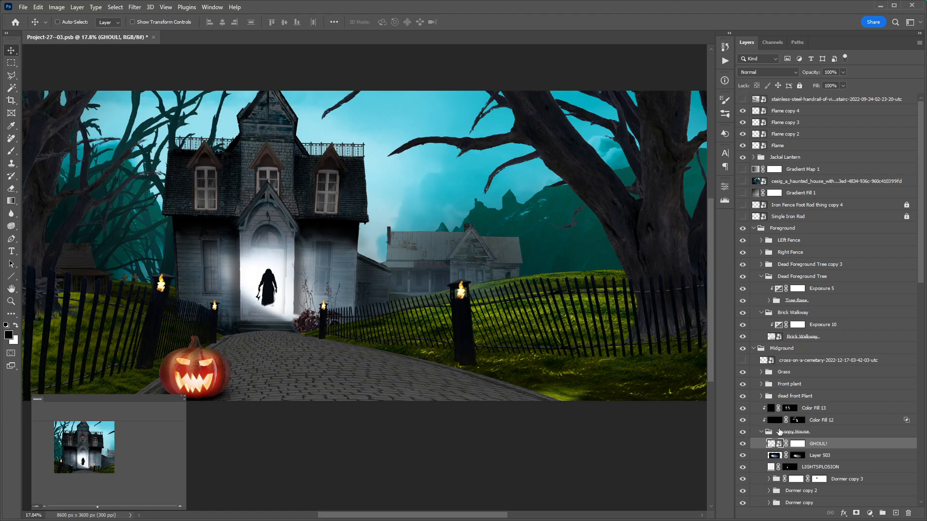
click(836, 457)
click(832, 446)
click(833, 458)
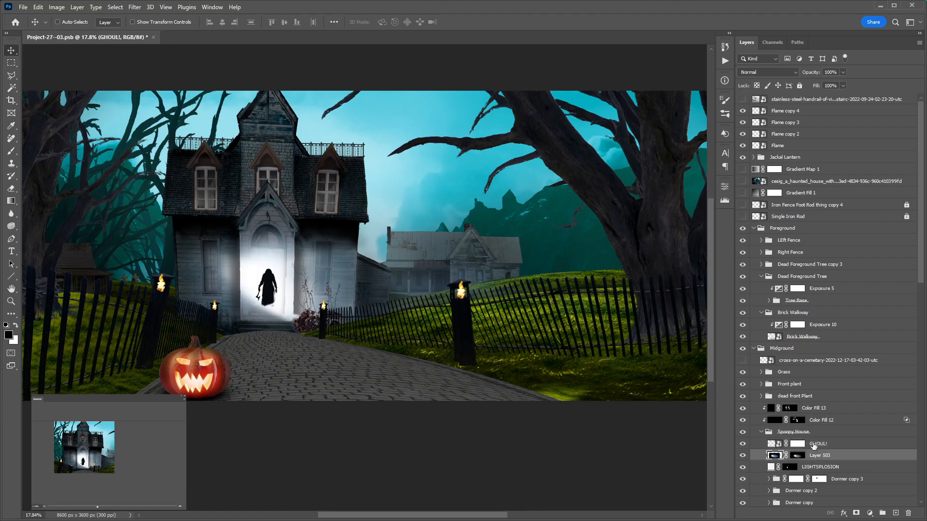
ctrl+click(835, 446)
ctrl+click(838, 467)
drag(838, 468, 841, 405)
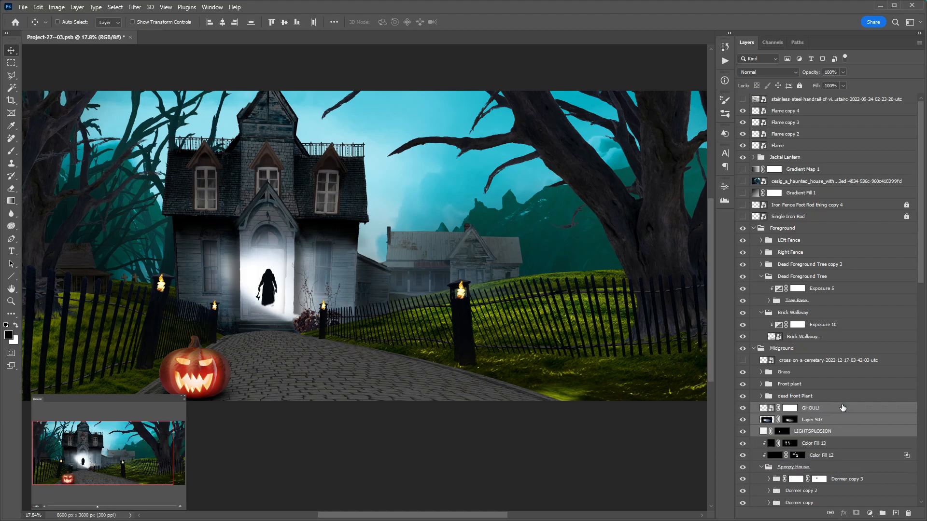
Step: Group the house folder with its clipped colour fills and name the new group Spooky House
click(808, 467)
key(ctrl+g)
double_click(784, 444)
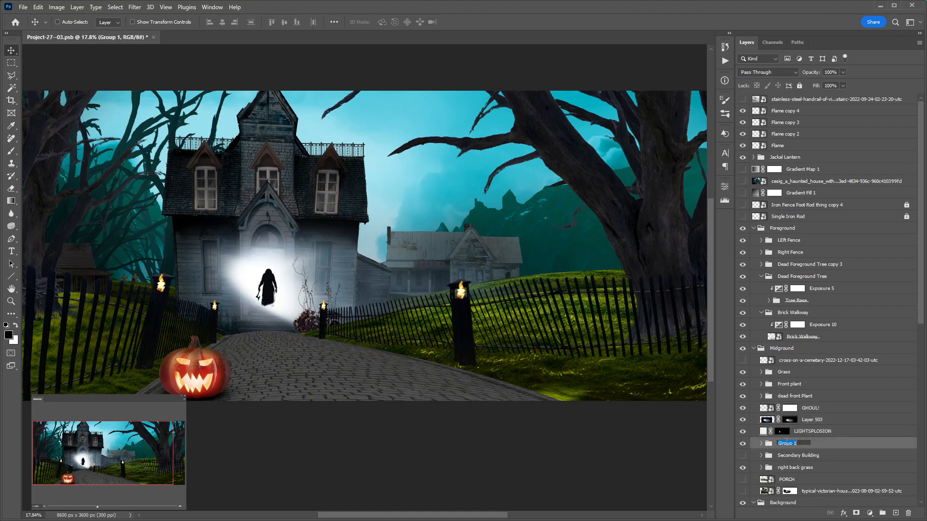
text(So)
text(ooky House)
key(Return)
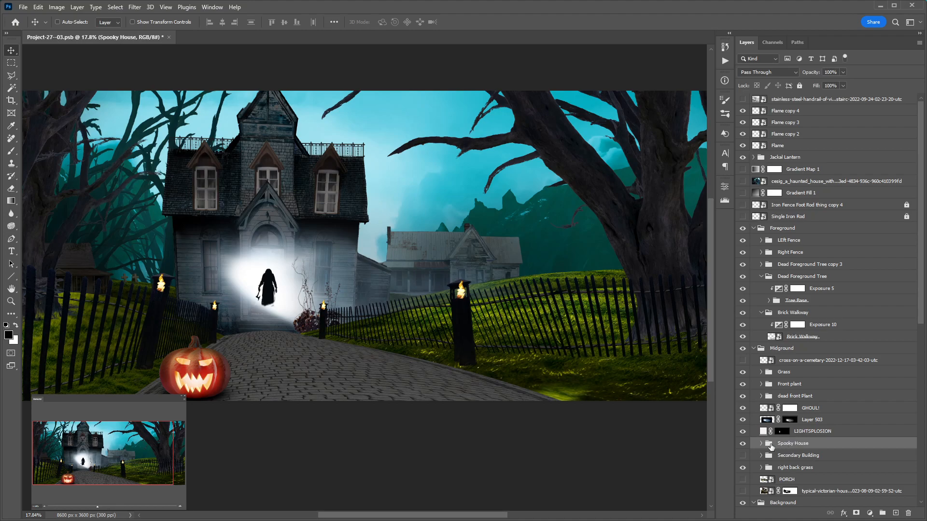
Step: Nest Spooky House in a new group and move GHOUL!, Layer 503 and LIGHTSPLOSION into it above the house
key(ctrl)
key(ctrl+g)
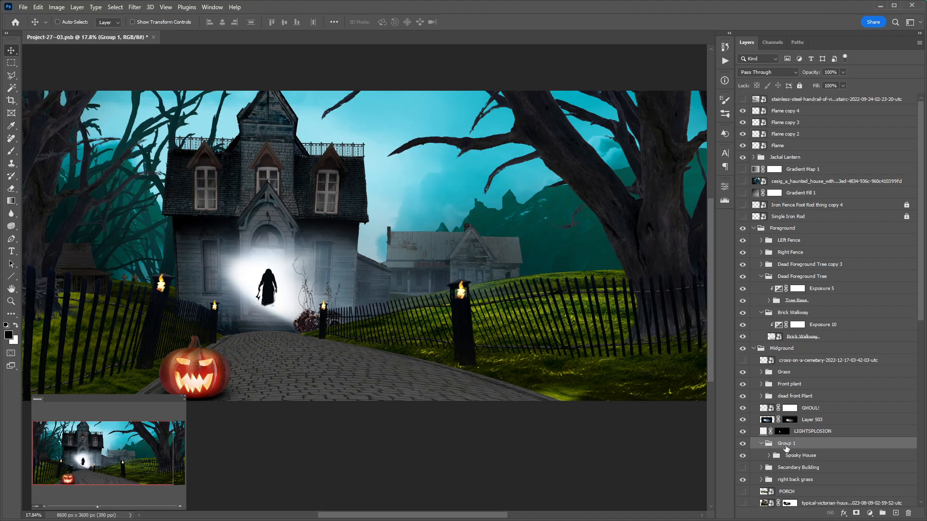
click(814, 431)
shift+click(811, 396)
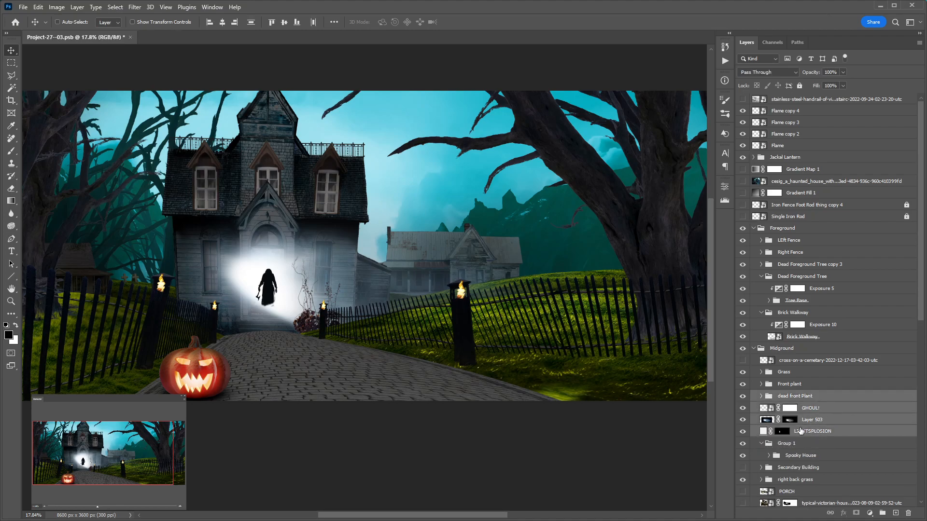
ctrl+click(812, 397)
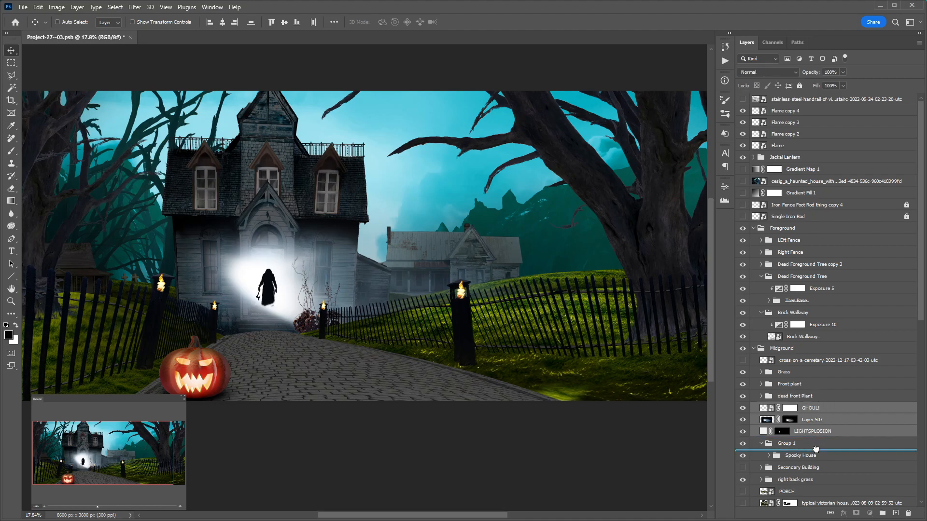
drag(817, 452, 817, 452)
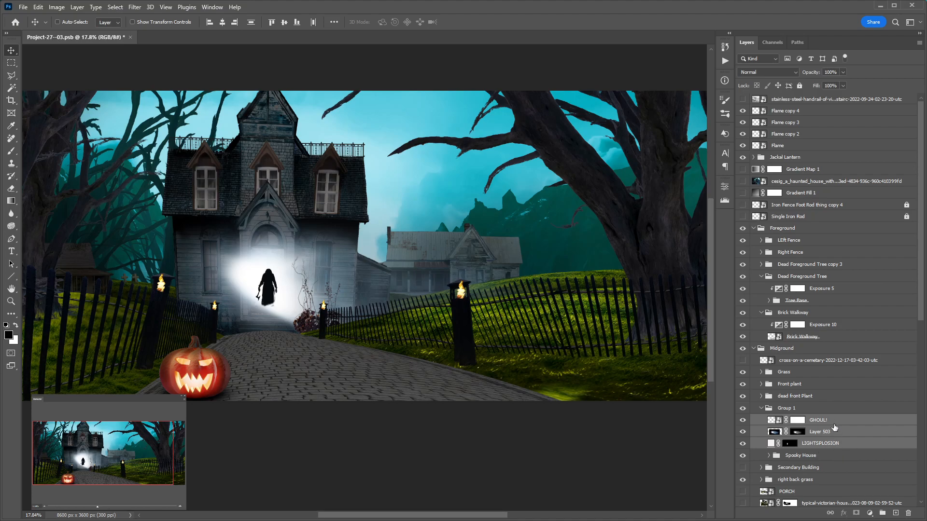
Step: Rotate the Layer 503 glow to a steep upright angle and position it over the front doorway behind the ghoul
click(823, 432)
drag(255, 301, 217, 239)
key(ctrl+t)
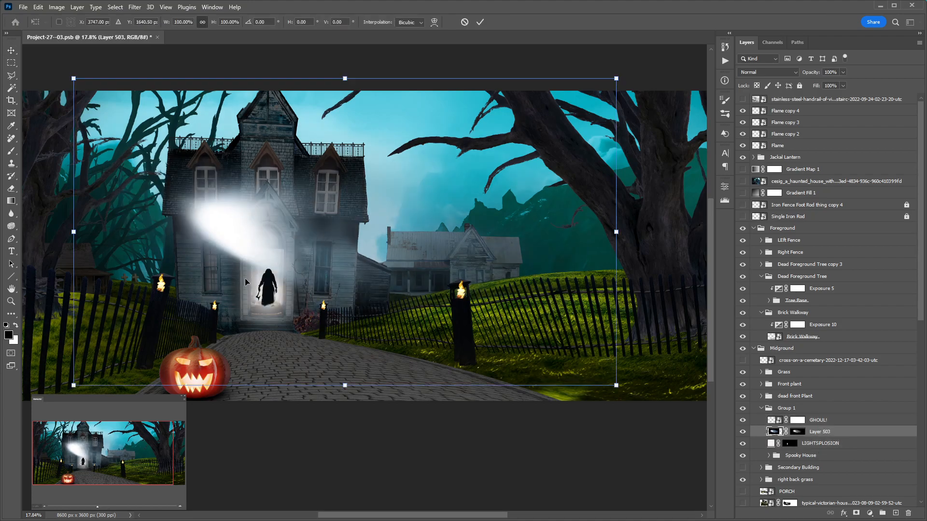
drag(59, 392, 535, 446)
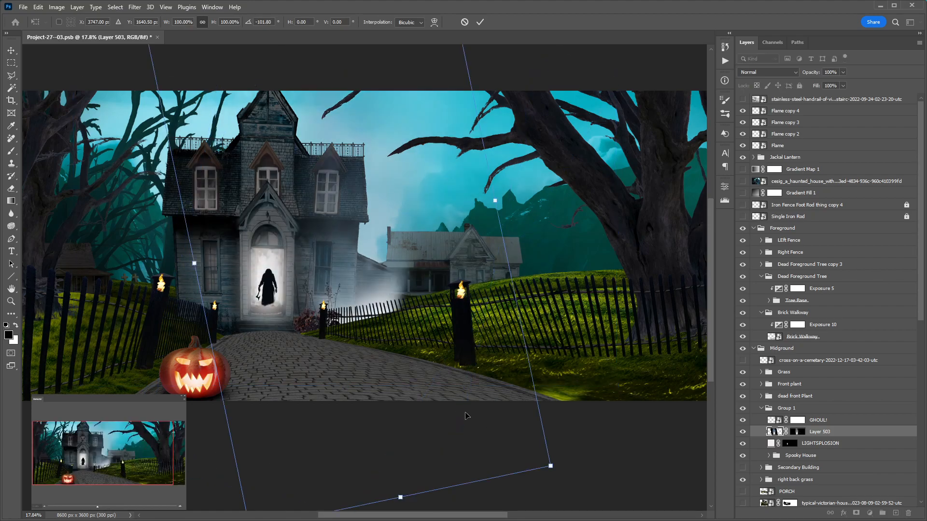
drag(429, 383, 331, 316)
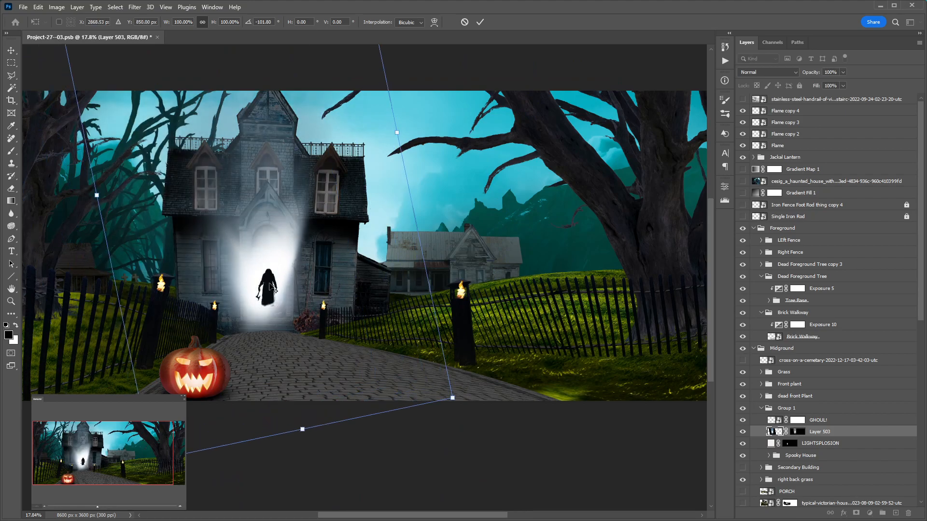
drag(129, 457, 251, 457)
drag(292, 354, 290, 345)
key(Return)
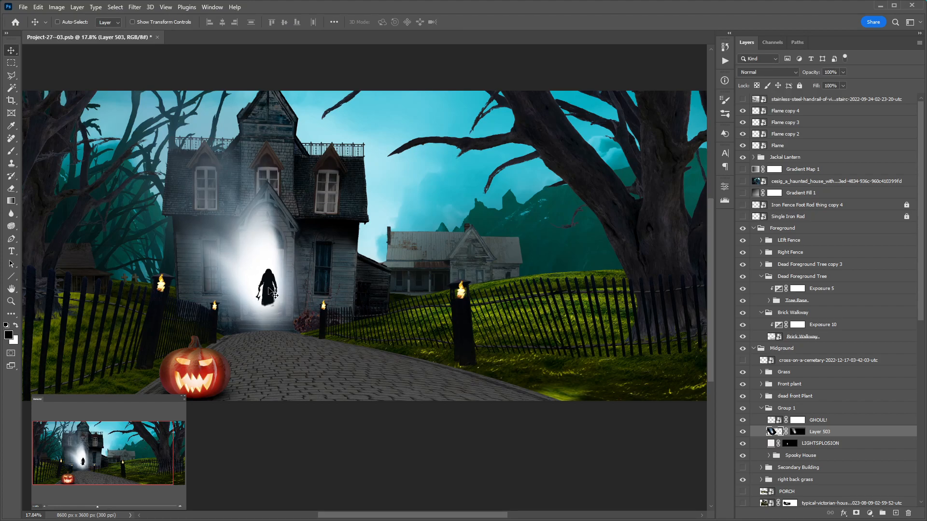
drag(280, 273, 283, 276)
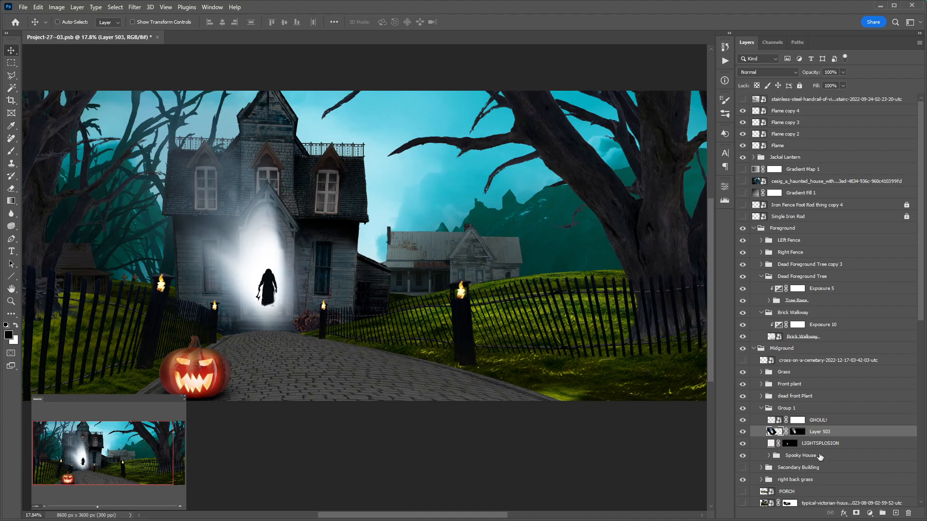
Step: Load the ghoul's silhouette as a selection and contract it so it sits inside the figure's outline
click(838, 423)
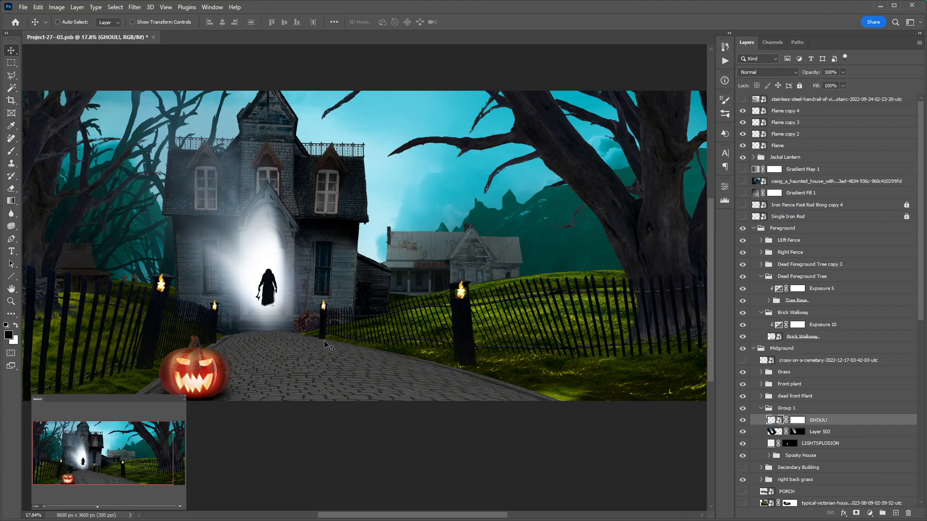
scroll(258, 288, up, 3)
scroll(263, 288, down, 3)
scroll(305, 286, up, 2)
scroll(311, 296, up, 2)
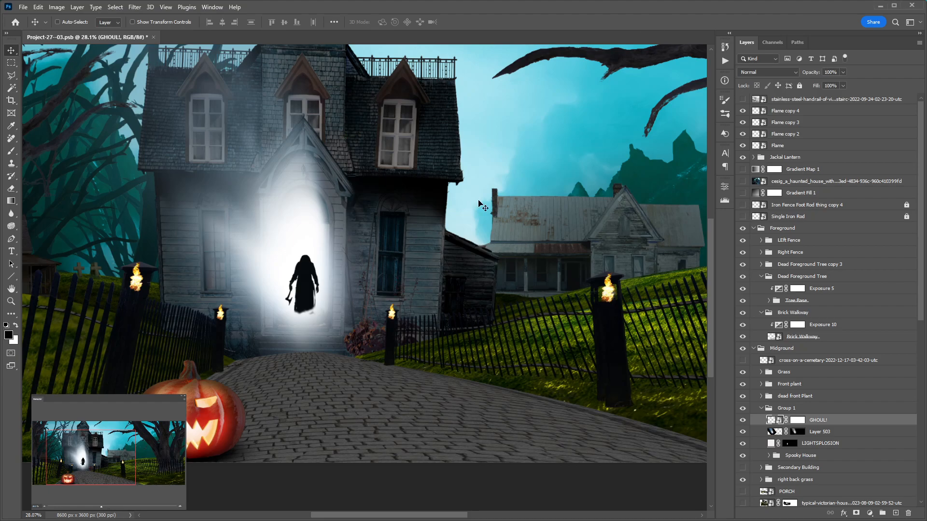
key(ctrl)
ctrl+click(771, 422)
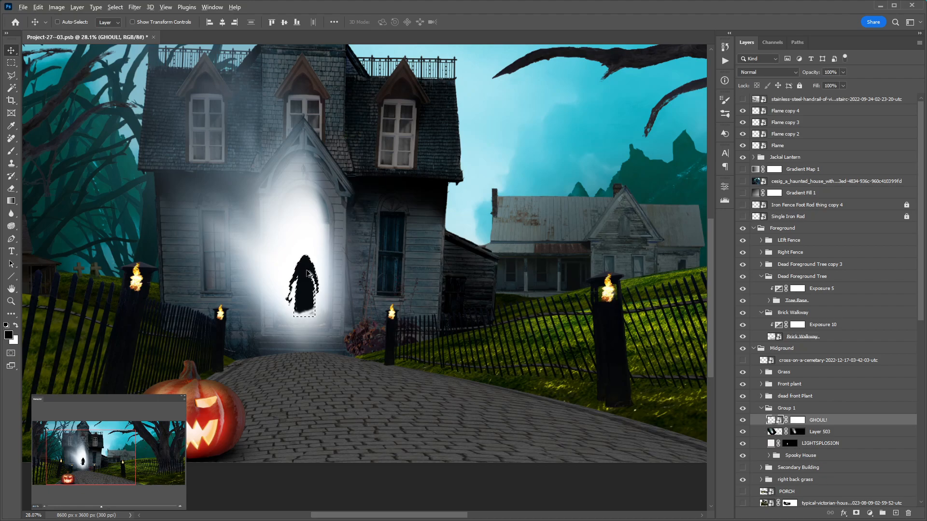
scroll(297, 289, up, 2)
scroll(296, 289, up, 8)
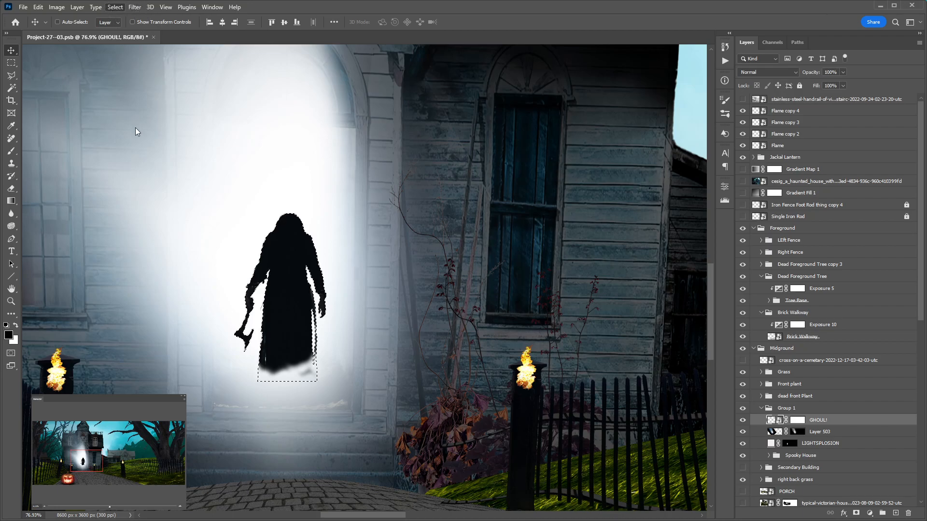
click(249, 178)
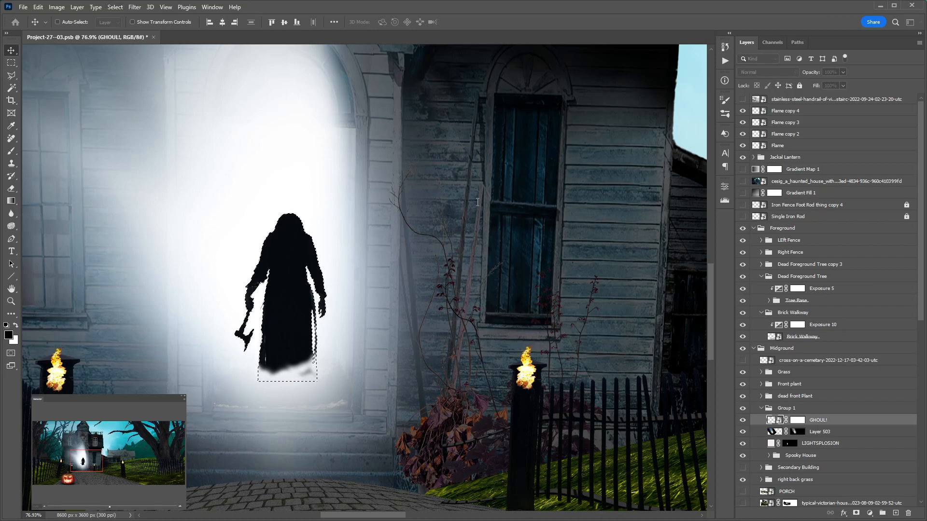
click(543, 198)
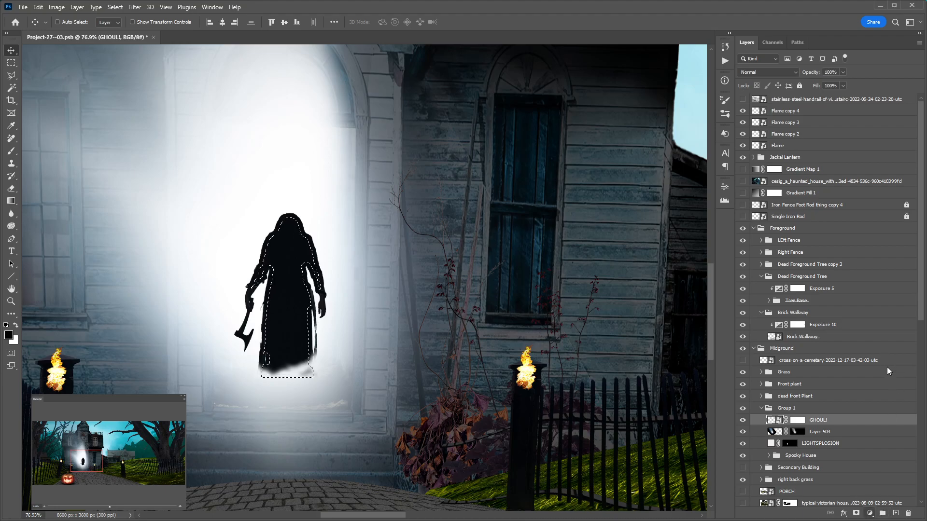
Step: Add a black solid colour fill layer from the contracted selection and name it Ghoul Thicknessssss
key(alt+BackSpace)
key(i)
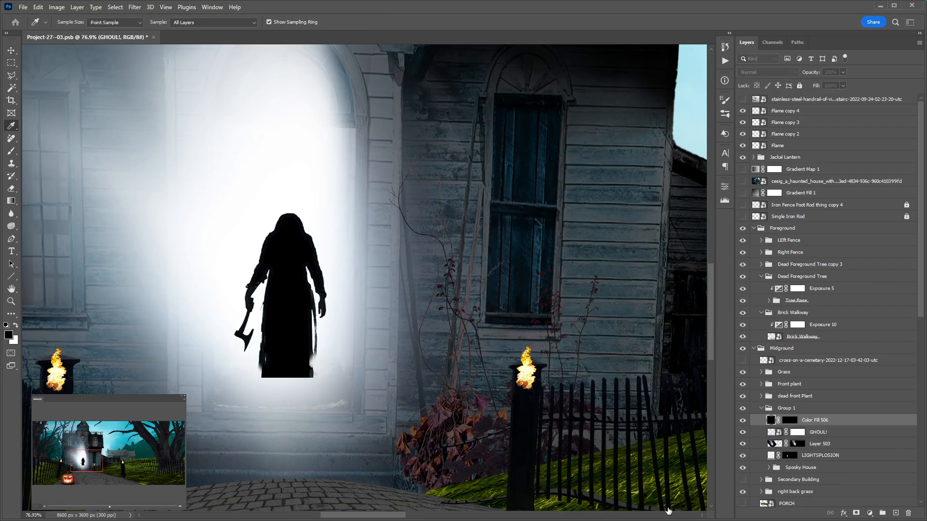
key(v)
double_click(817, 420)
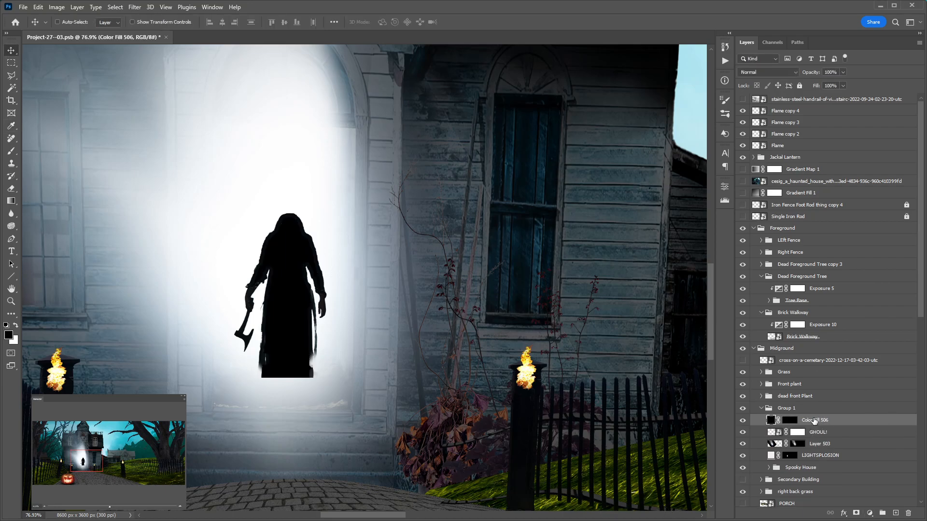
text(Ghoul Thicknessssss)
key(Return)
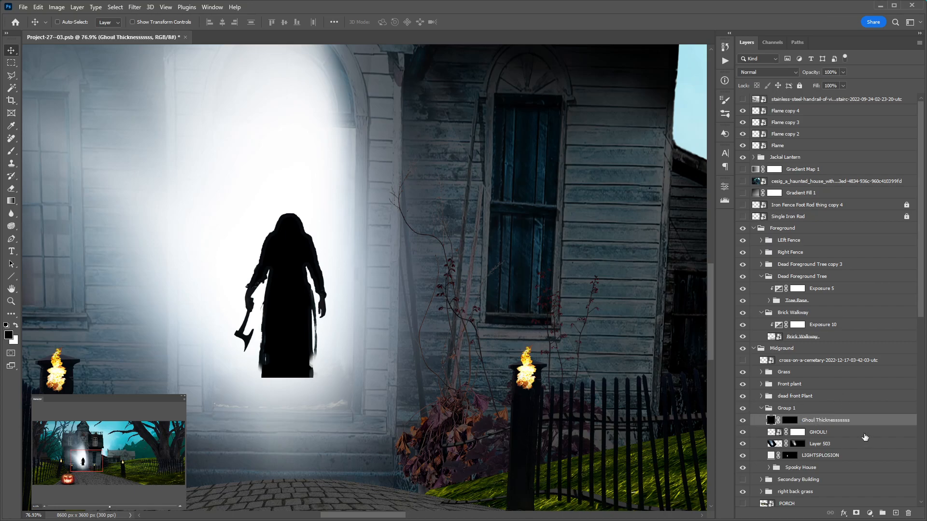
Step: With the GHOUL! layer hidden and nothing selected, blur the mask of the new black fill layer to soften the silhouette
click(742, 433)
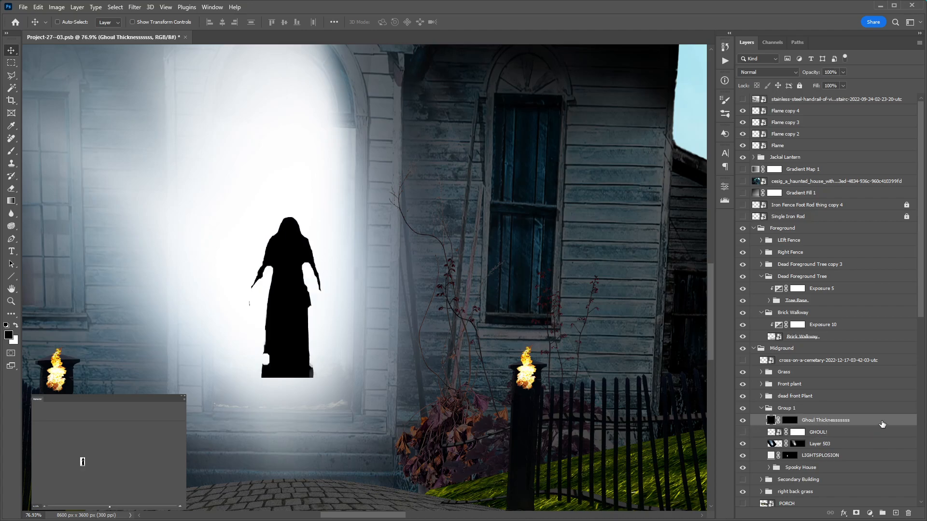
shift+click(787, 423)
shift+click(790, 423)
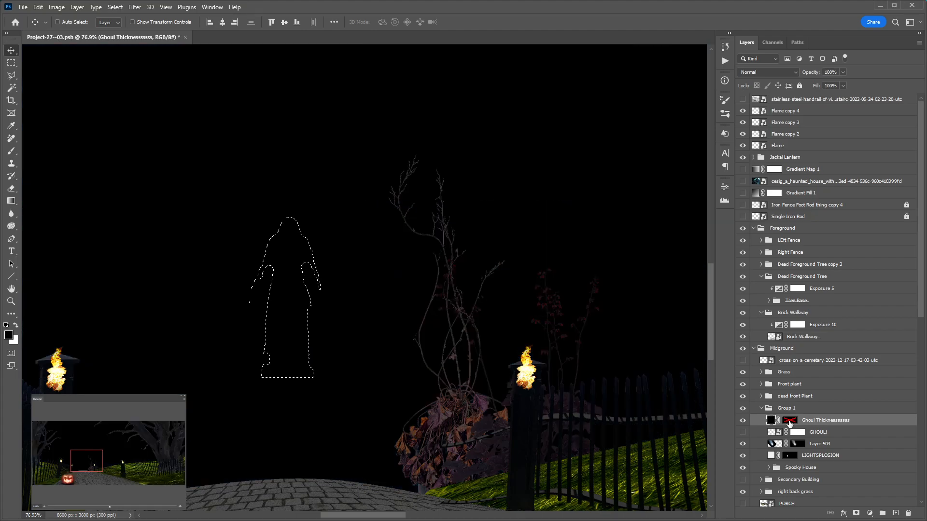
key(ctrl+d)
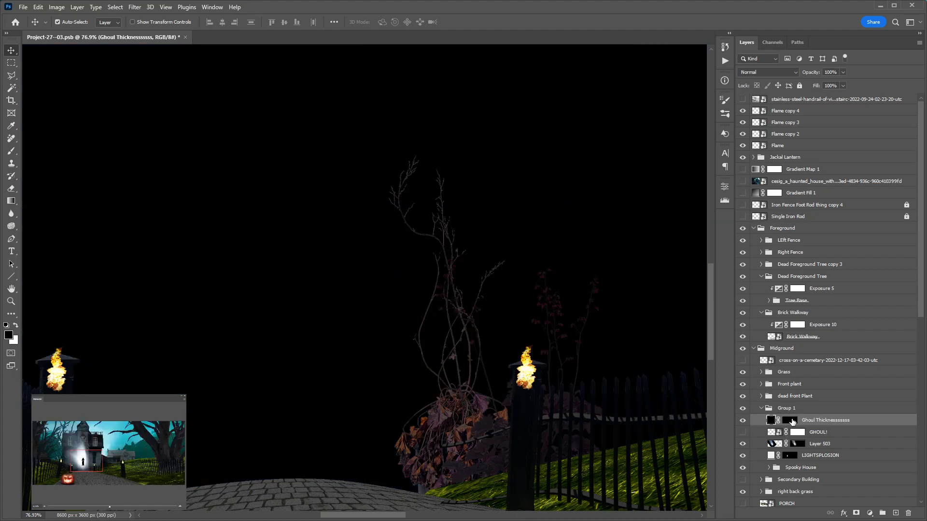
click(791, 421)
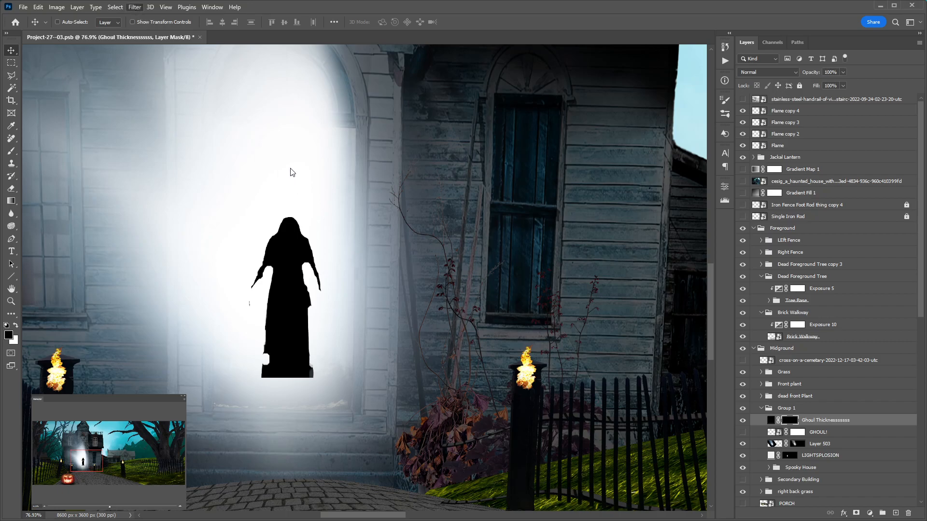
key(h)
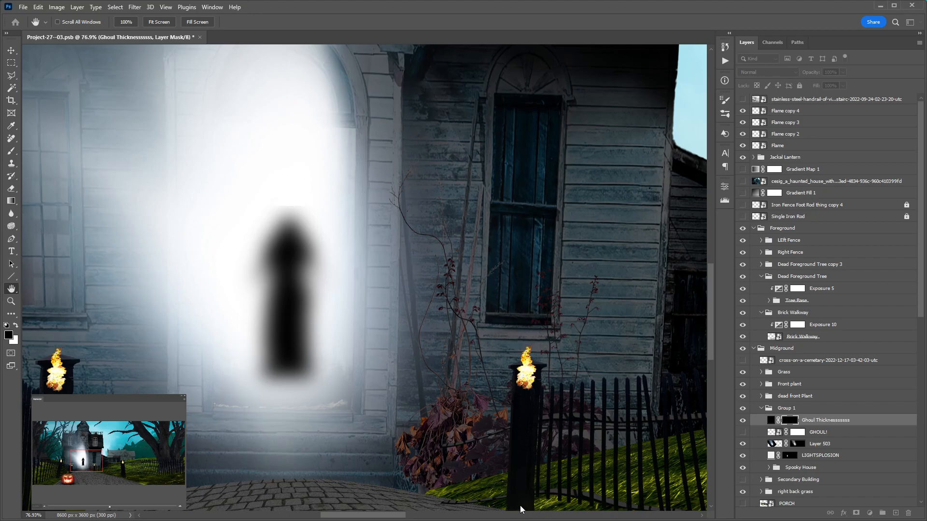
Step: Try the blurred Ghoul Thicknessssss mask with the GHOUL! layer shown and its opacity lowered to 25%, and to 10%
key(ctrl+z)
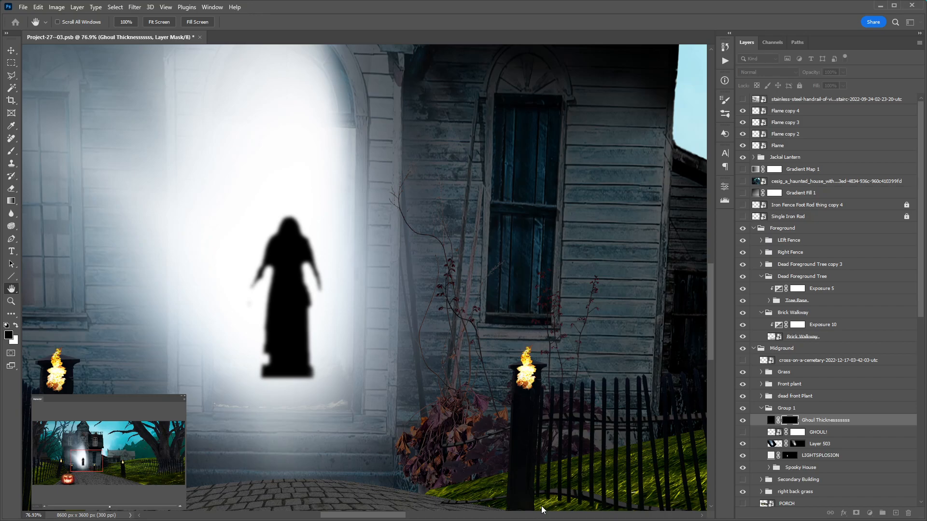
key(v)
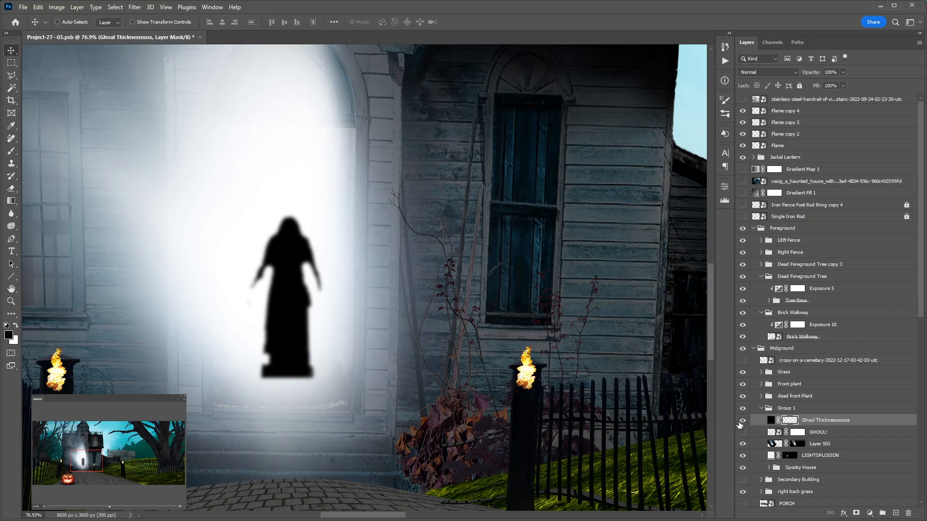
click(743, 433)
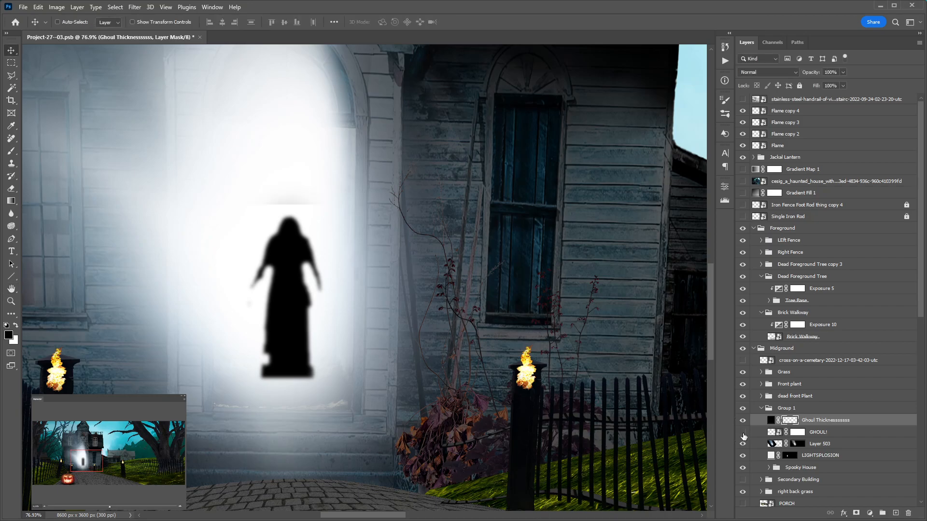
click(843, 437)
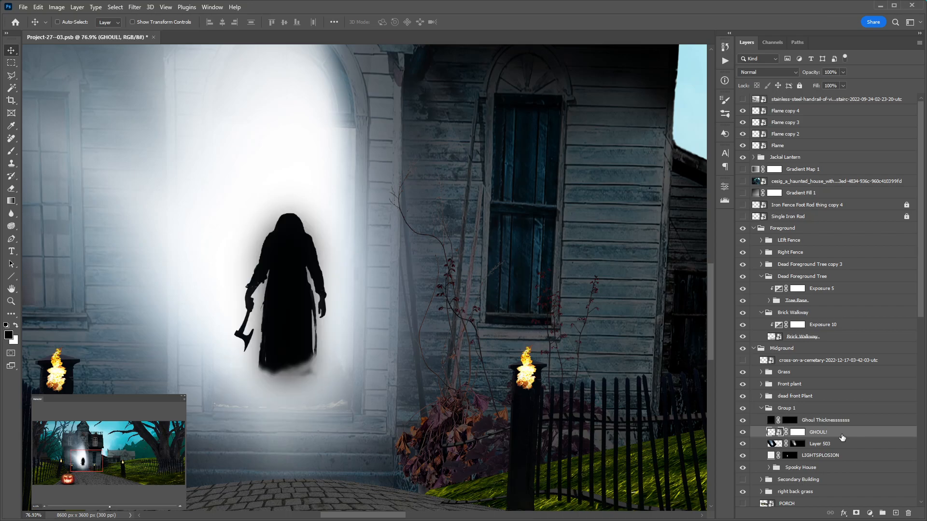
key(2)
key(5)
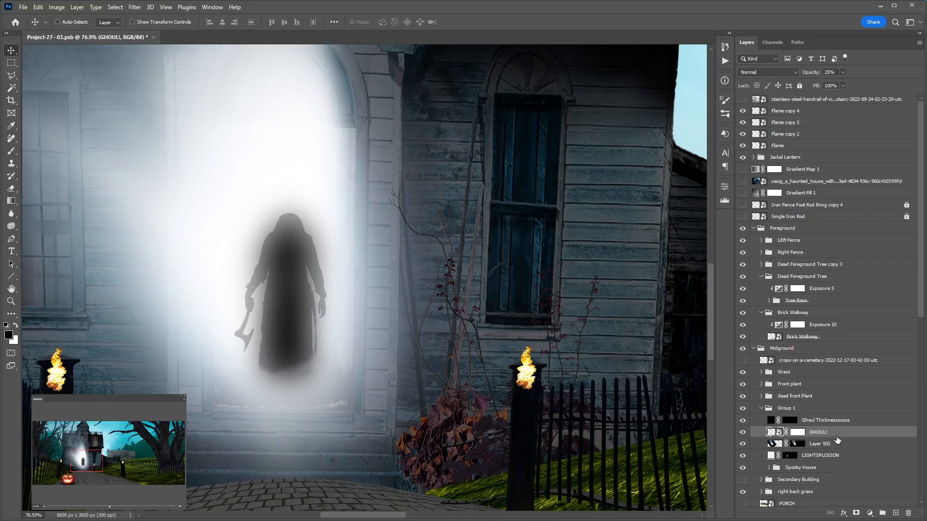
key(1)
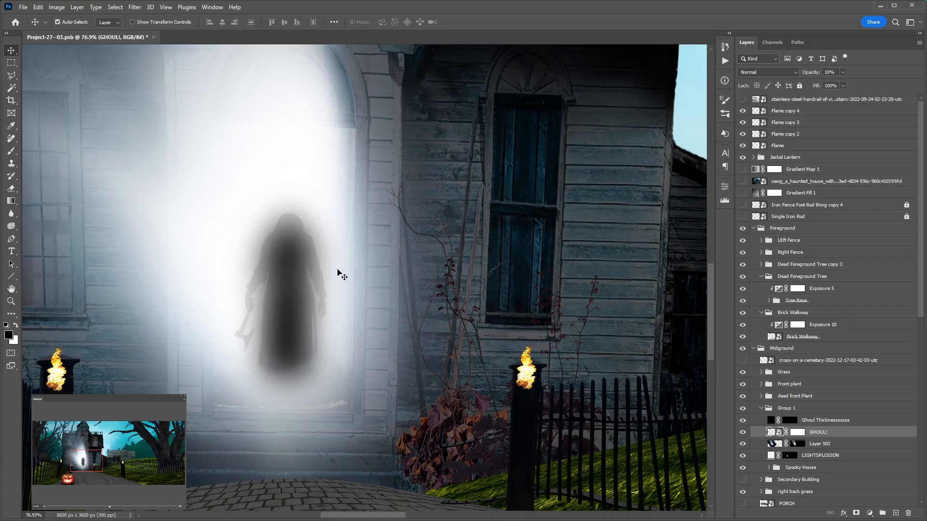
Step: Examine the doorway ghoul from near and far, comparing it with the Ghoul Thicknessssss layer hidden and shown
scroll(339, 273, right, 3)
scroll(339, 273, down, 5)
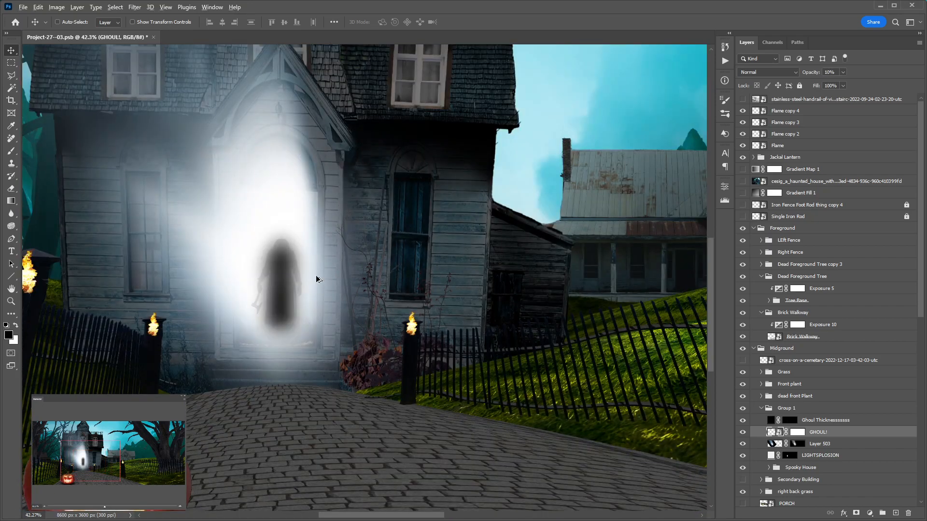
scroll(316, 279, down, 3)
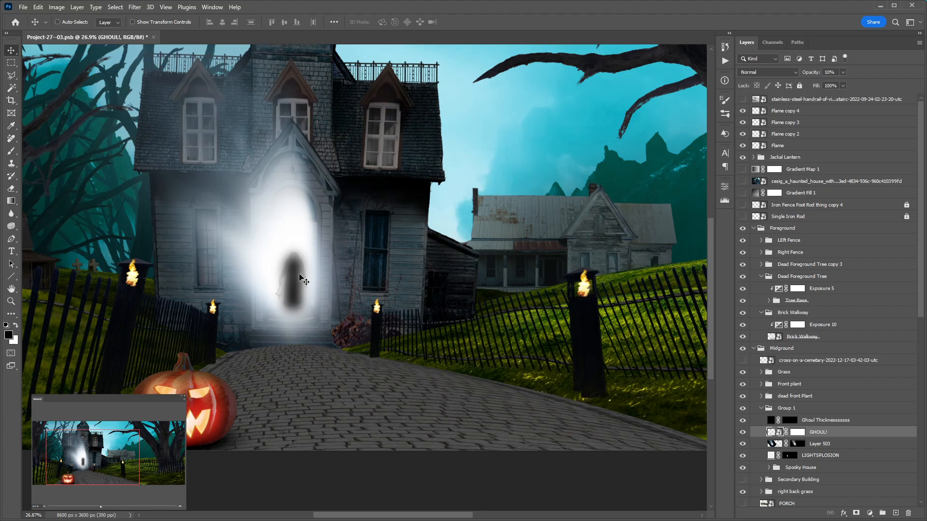
scroll(228, 280, up, 3)
scroll(276, 291, up, 1)
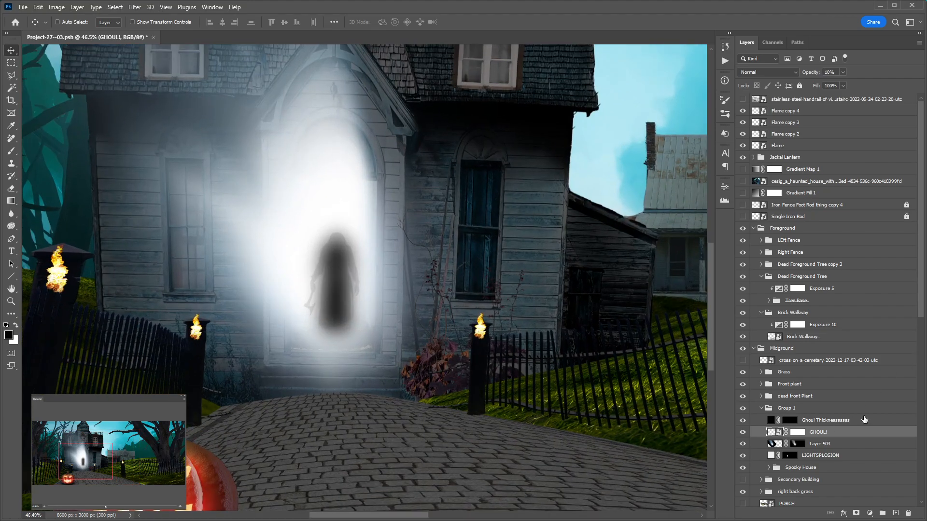
click(743, 421)
click(743, 422)
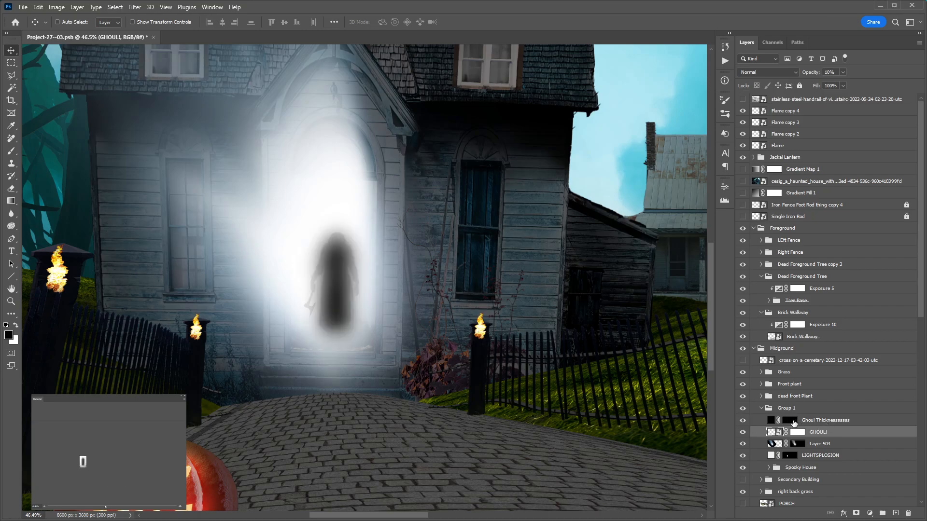
Step: Try the Ghoul Thicknessssss layer at 50% and 67% opacity, and compare the ghoul with the layer hidden and shown
click(874, 422)
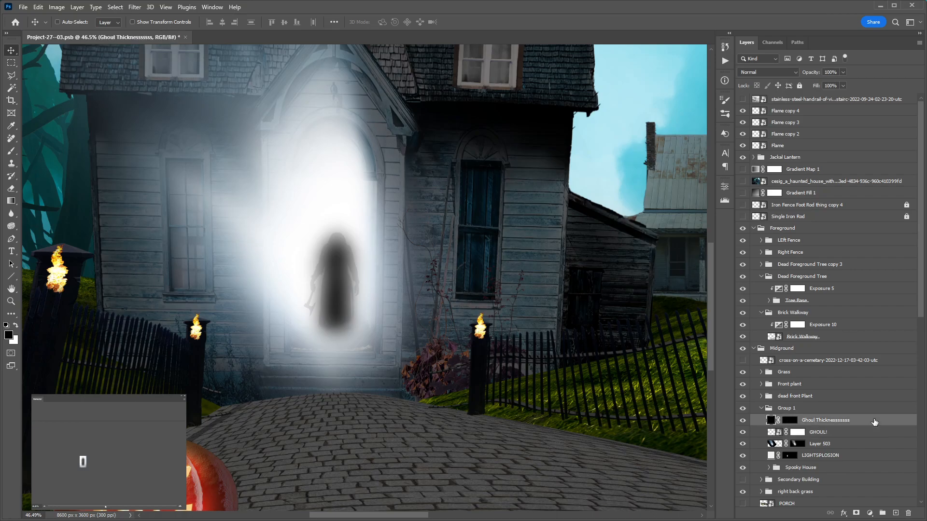
key(5)
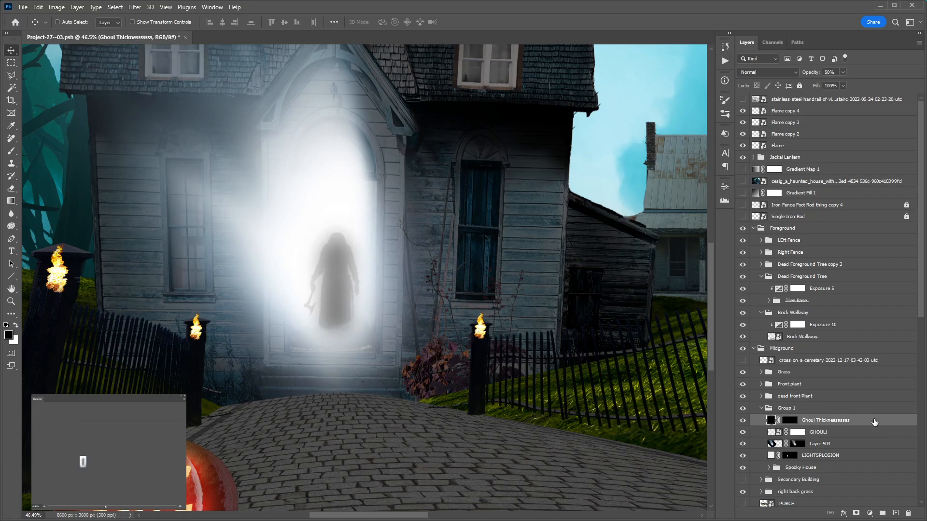
key(6)
key(7)
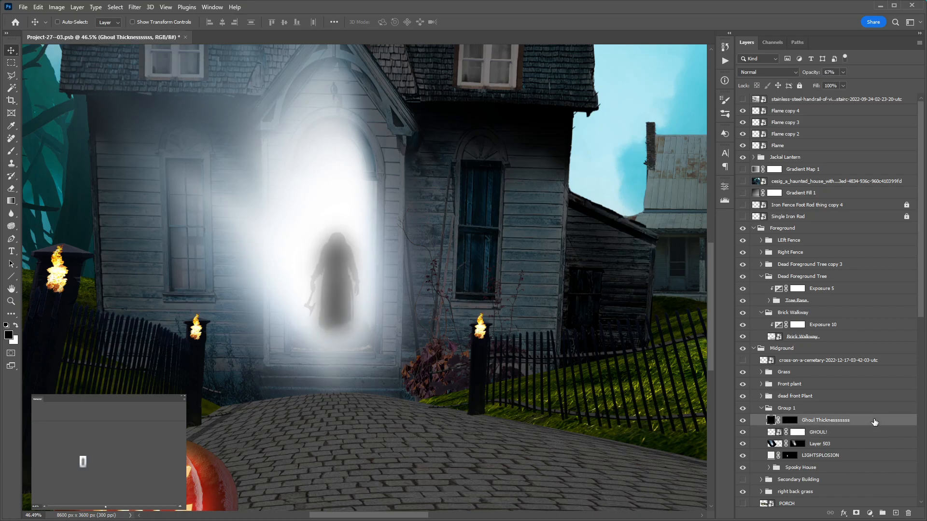
key(ctrl+comma)
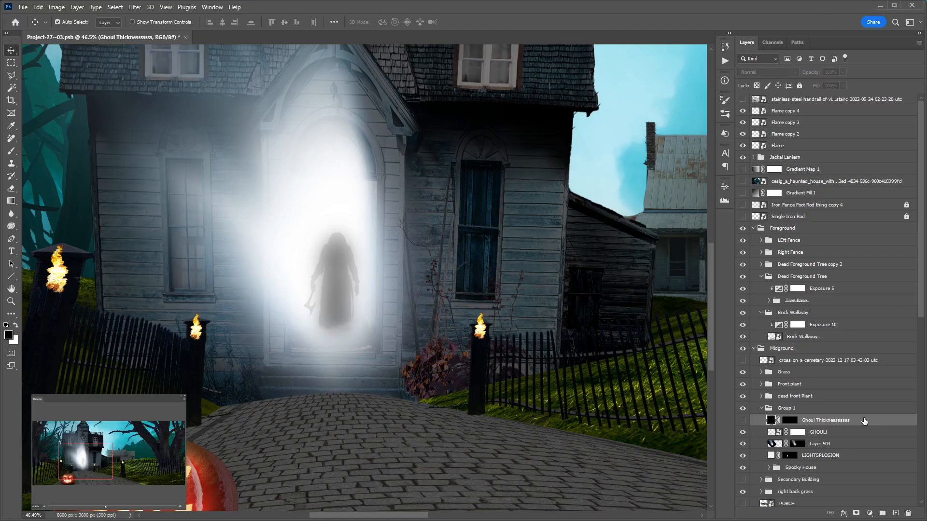
click(742, 421)
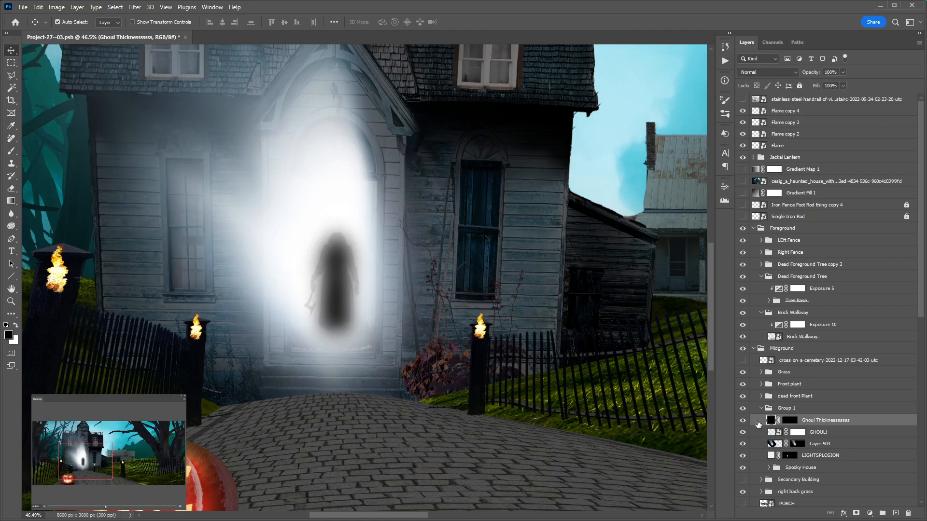
Step: With the GHOUL! layer hidden, convert Ghoul Thicknessssss to a smart object and apply a slight Gaussian Blur to it
click(743, 433)
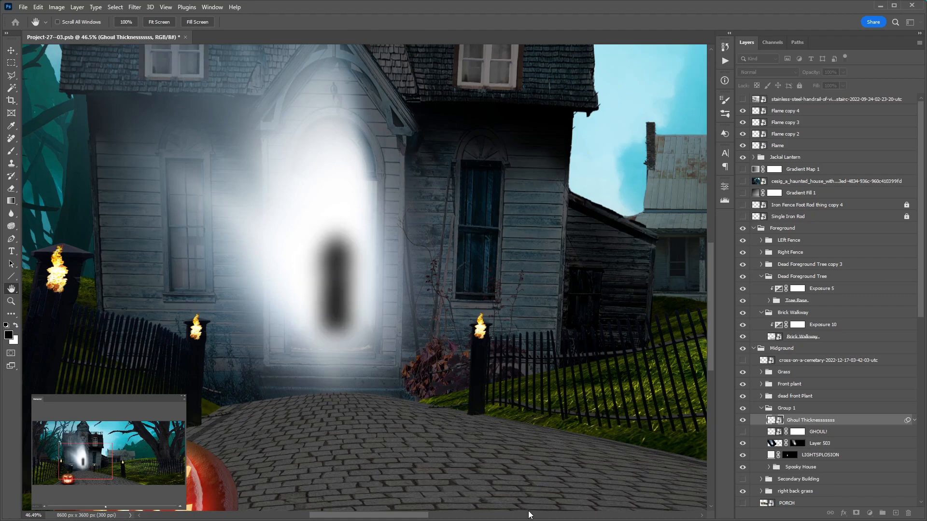
drag(517, 503, 518, 503)
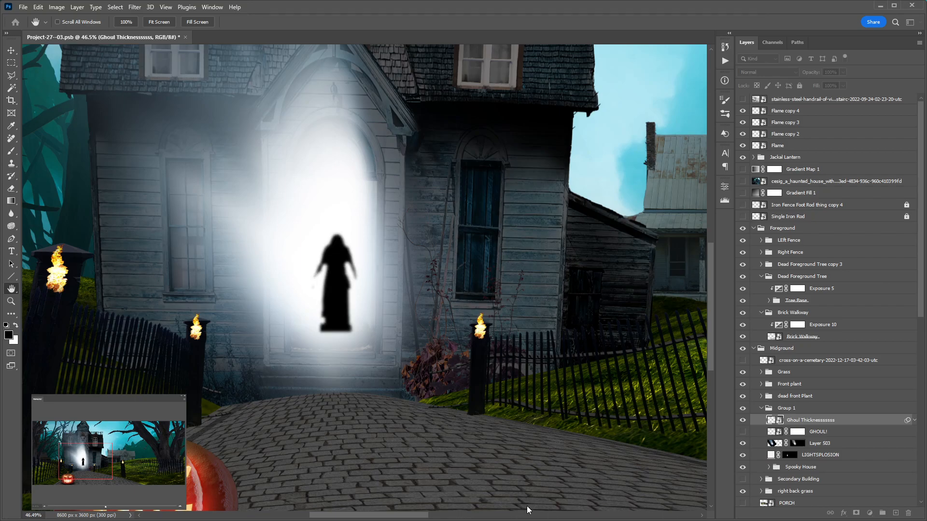
key(v)
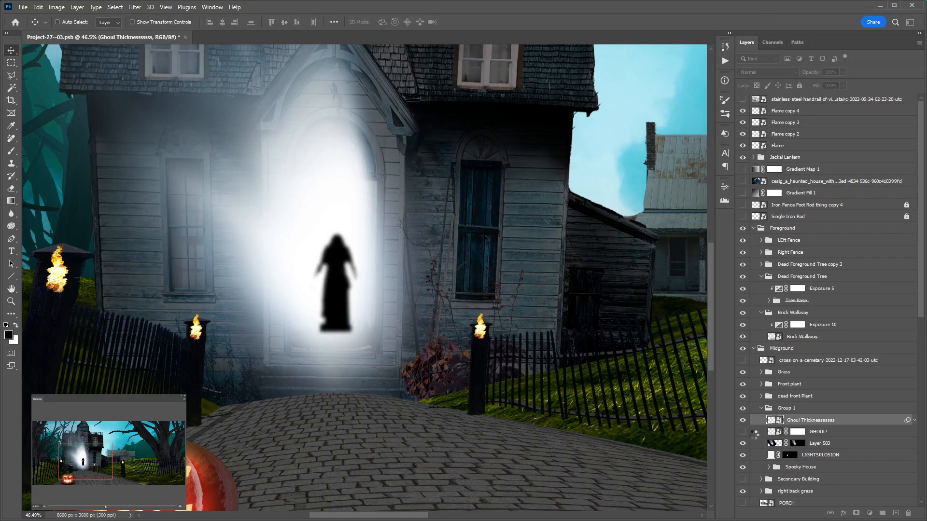
click(743, 420)
click(743, 420)
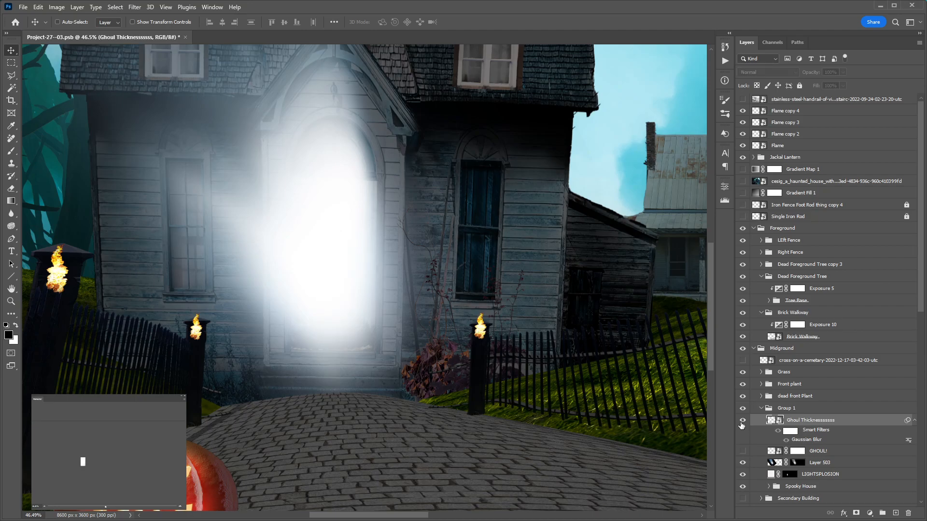
Step: Duplicate the GHOUL! layer, keeping only the copy visible, and give the copy a slight Gaussian Blur and 20% opacity
click(742, 450)
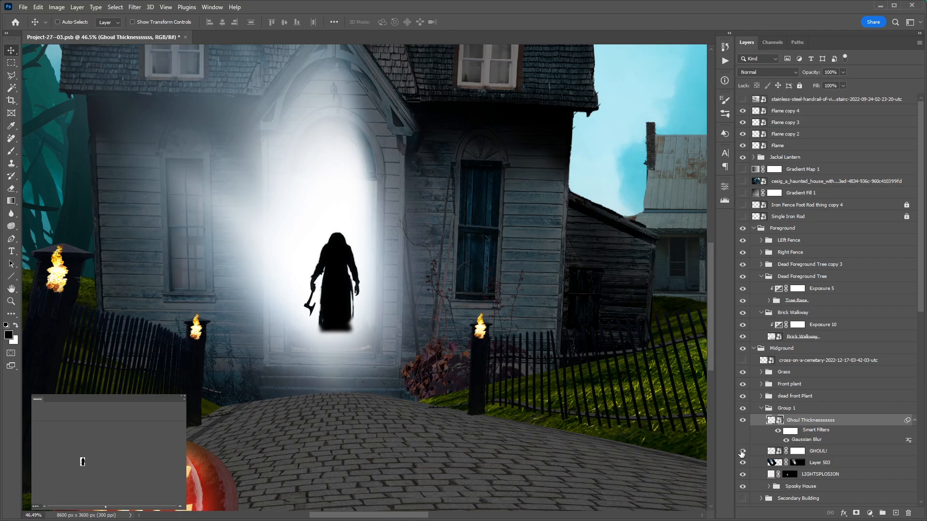
click(847, 452)
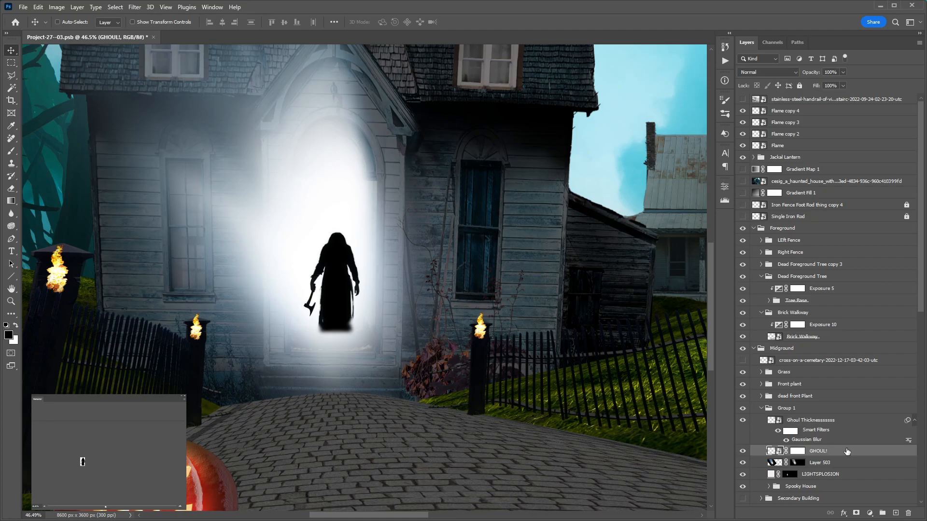
key(ctrl+j)
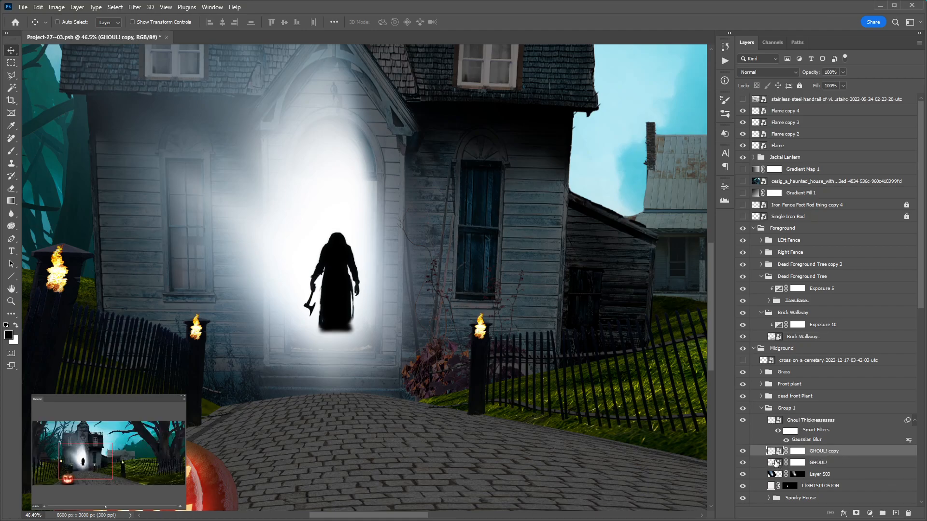
click(742, 463)
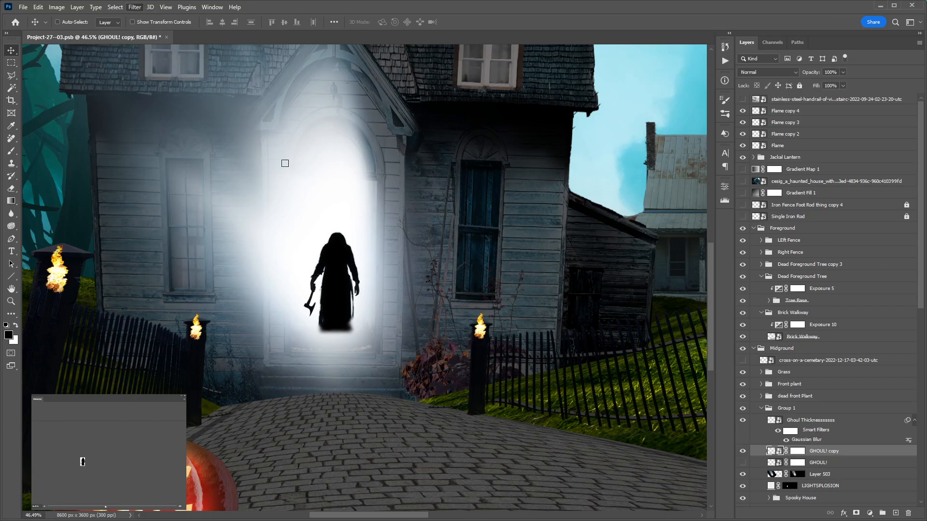
key(h)
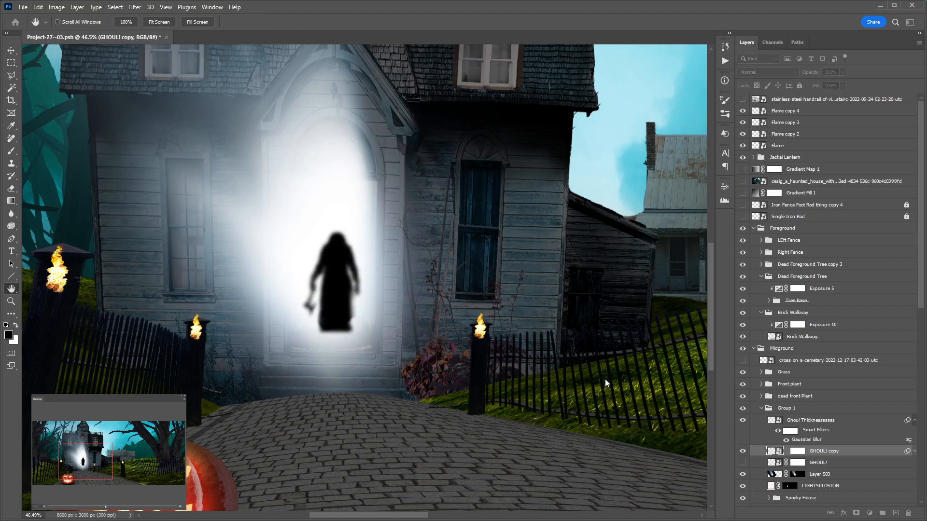
key(v)
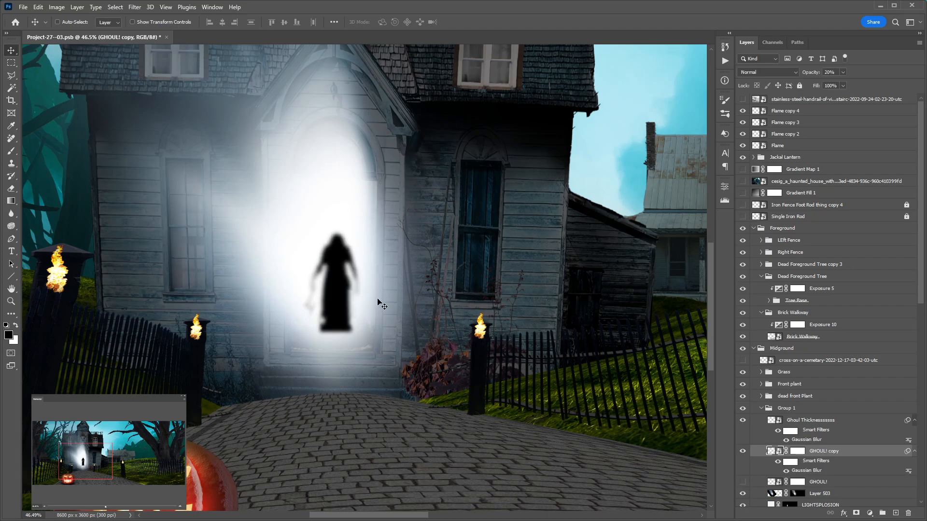
Step: Lower the Ghoul Thicknessssss layer's opacity to 20% and select it together with the GHOUL! copy layer
click(842, 424)
key(5)
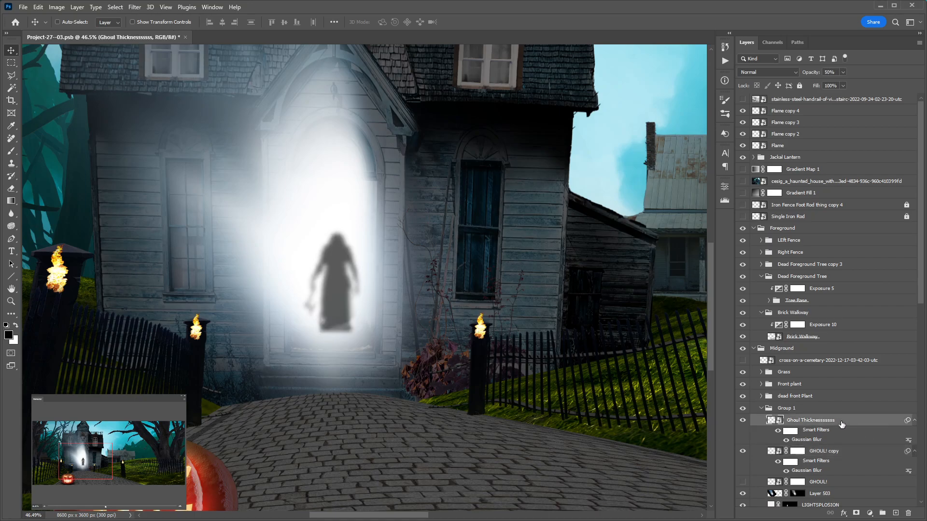
key(2)
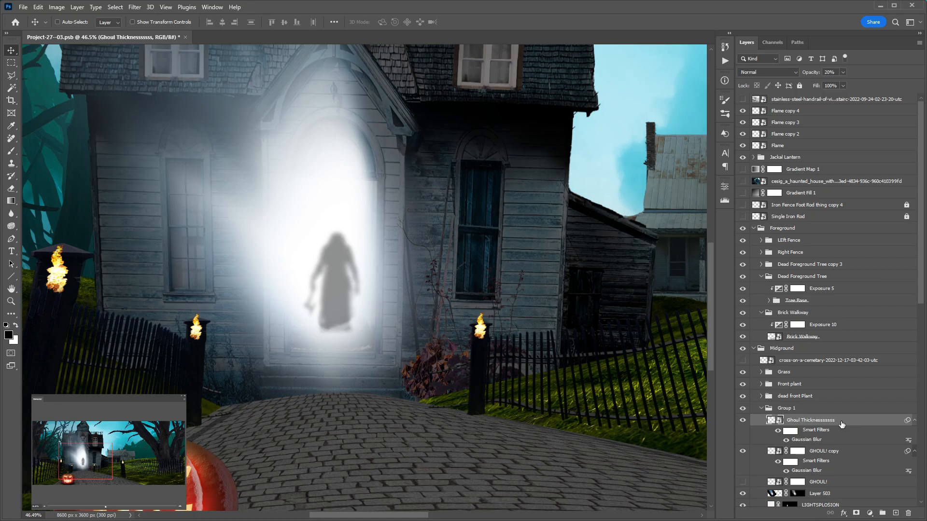
ctrl+click(835, 452)
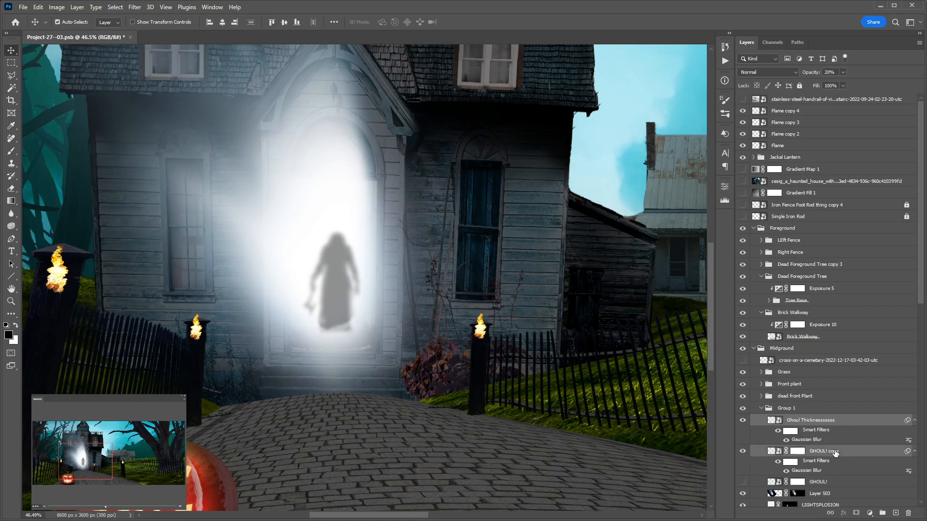
Step: Reduce the Layer 503 glow behind the ghoul to 12% opacity and hide the layer
key(ctrl+minus)
key(ctrl+minus)
key(ctrl+minus)
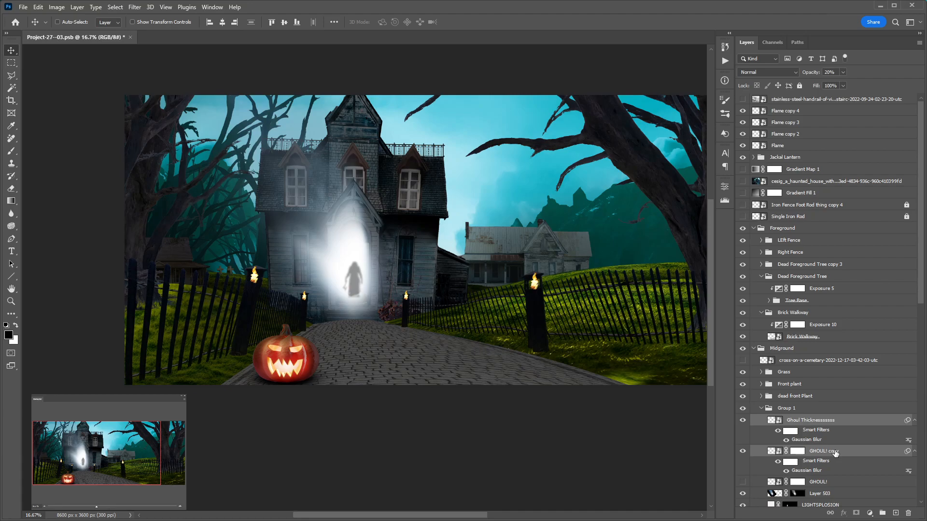
scroll(817, 436, down, 3)
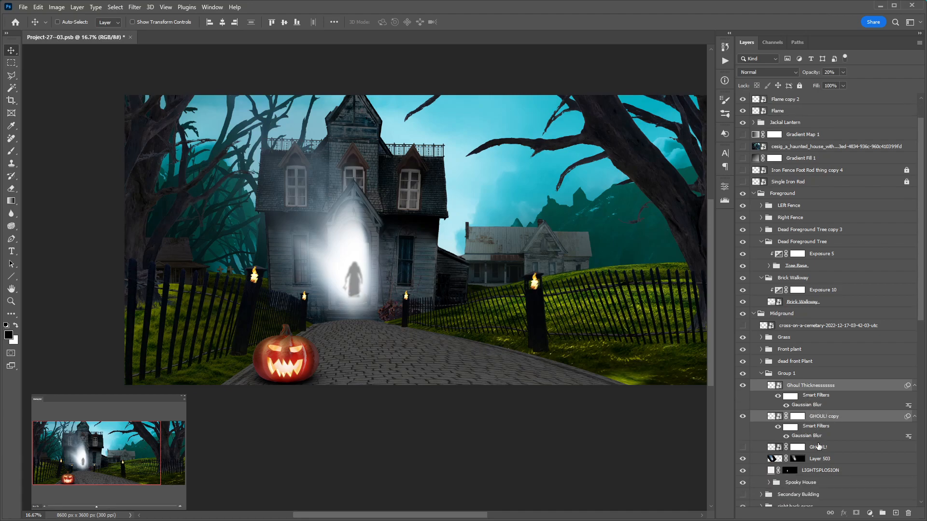
click(831, 462)
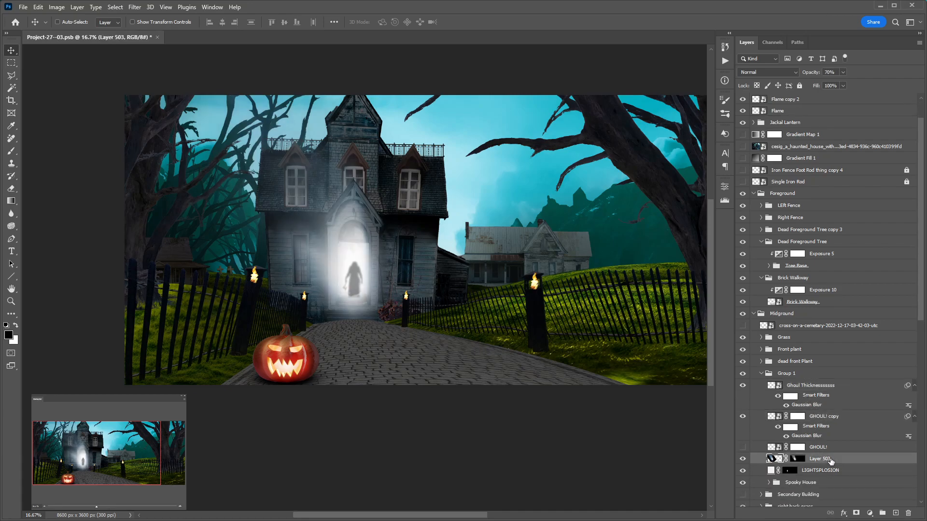
key(0)
key(1)
key(2)
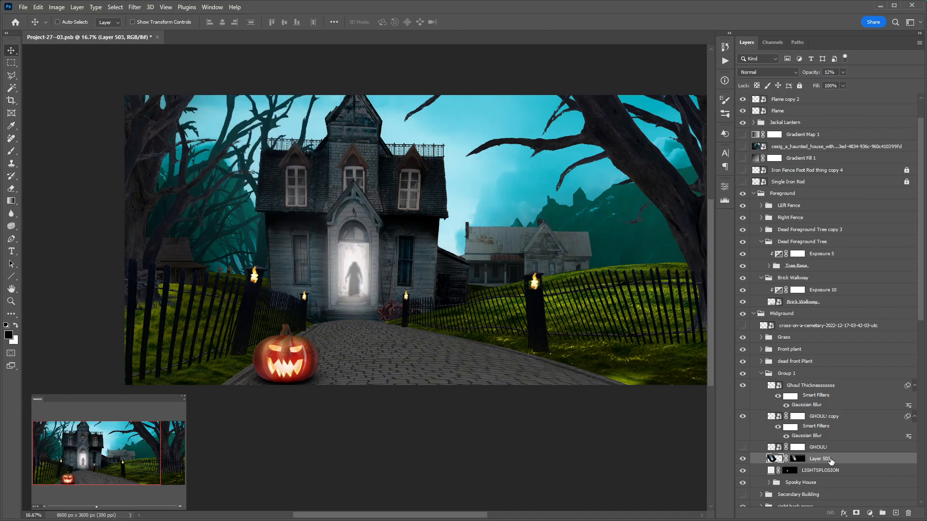
click(743, 458)
Step: Set the opacity of the GHOUL! copy layer to 30%
scroll(337, 267, up, 3)
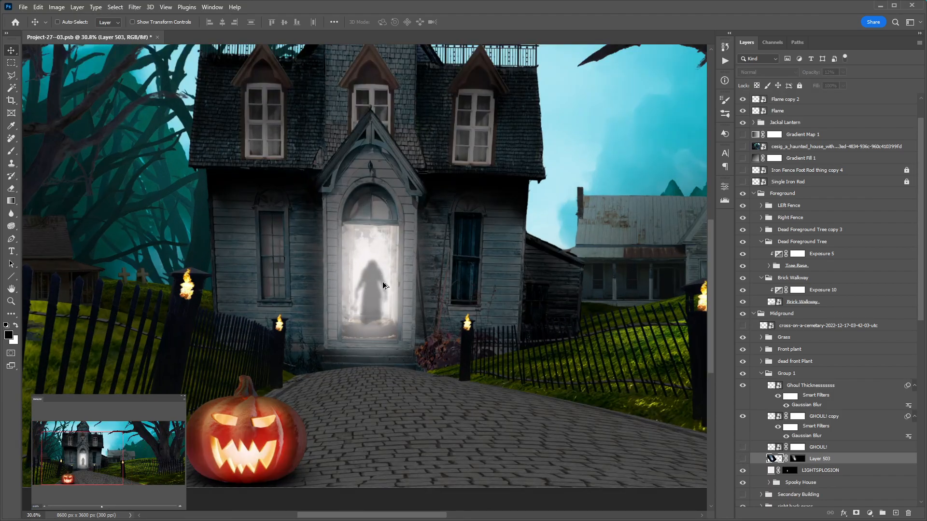
scroll(386, 284, up, 3)
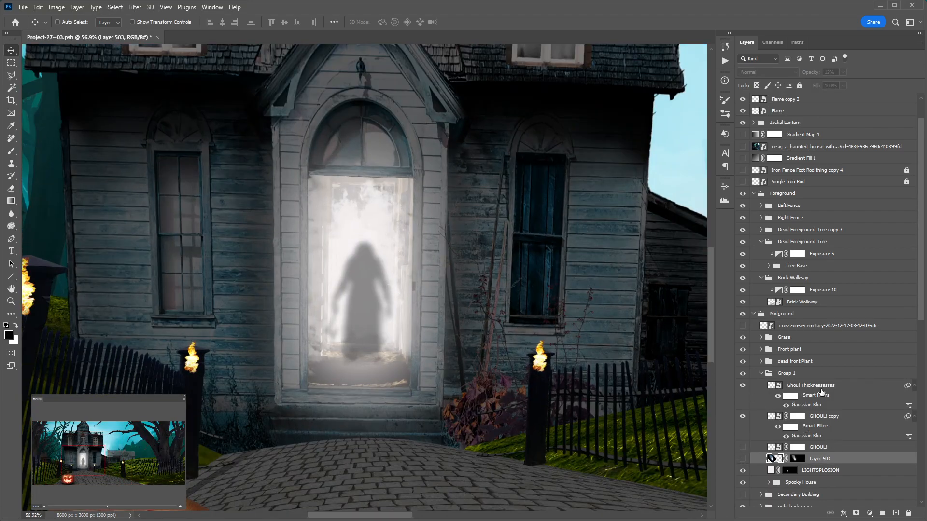
click(832, 417)
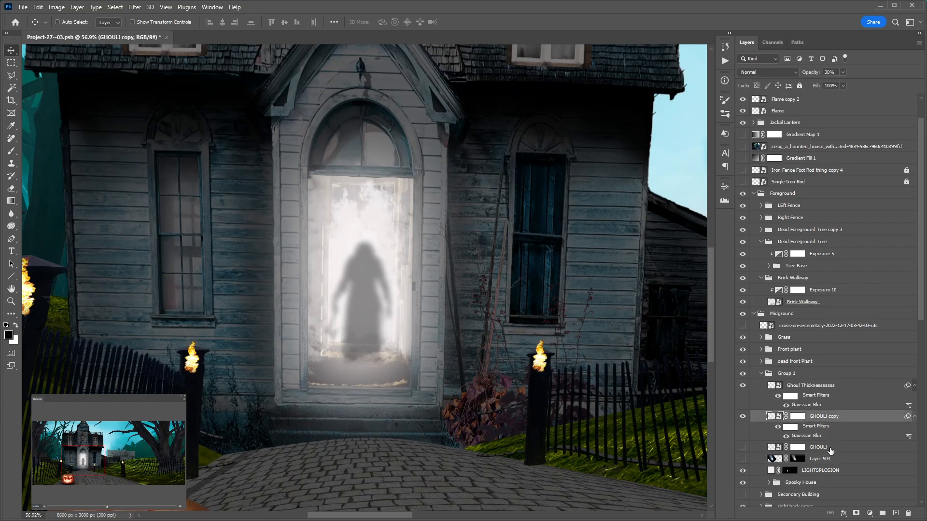
Step: Show the GHOUL! and Layer 503 layers, setting GHOUL! to 2% opacity and Layer 503 to 100% opacity
click(826, 448)
click(743, 448)
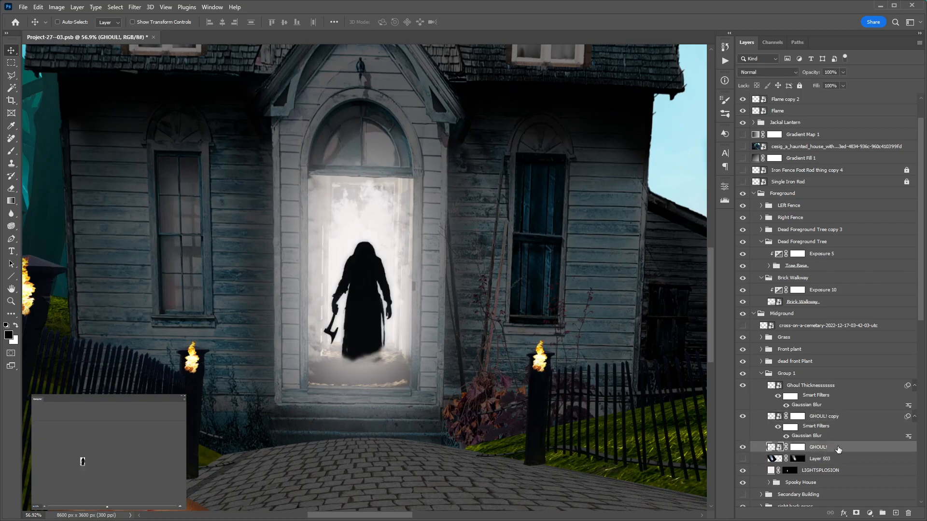
click(743, 458)
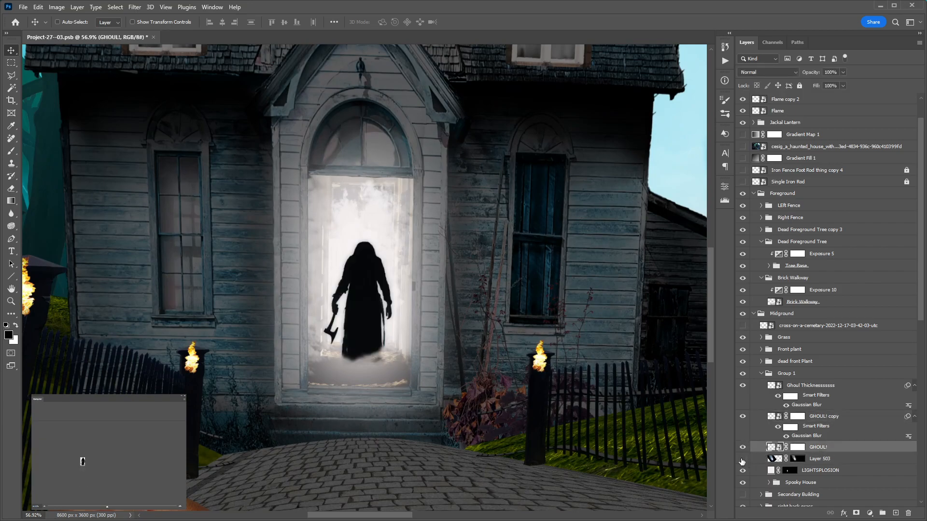
click(828, 460)
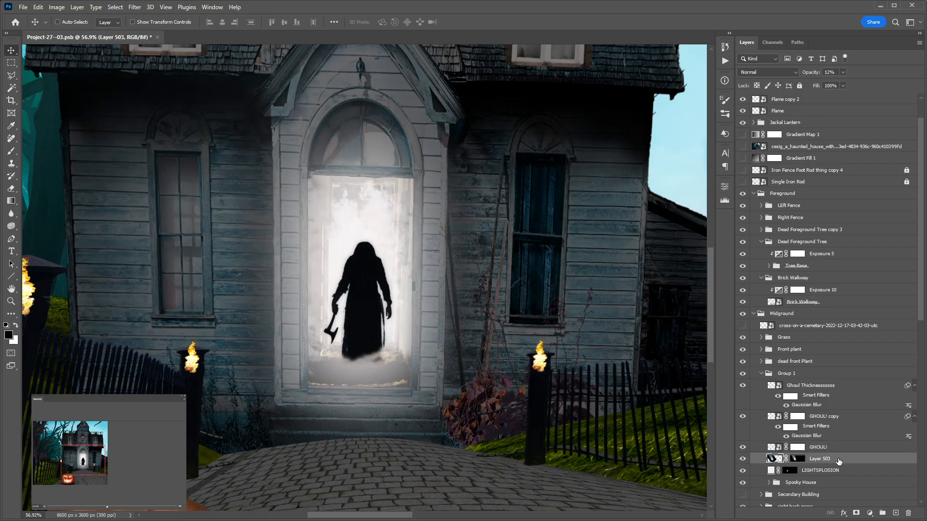
click(841, 448)
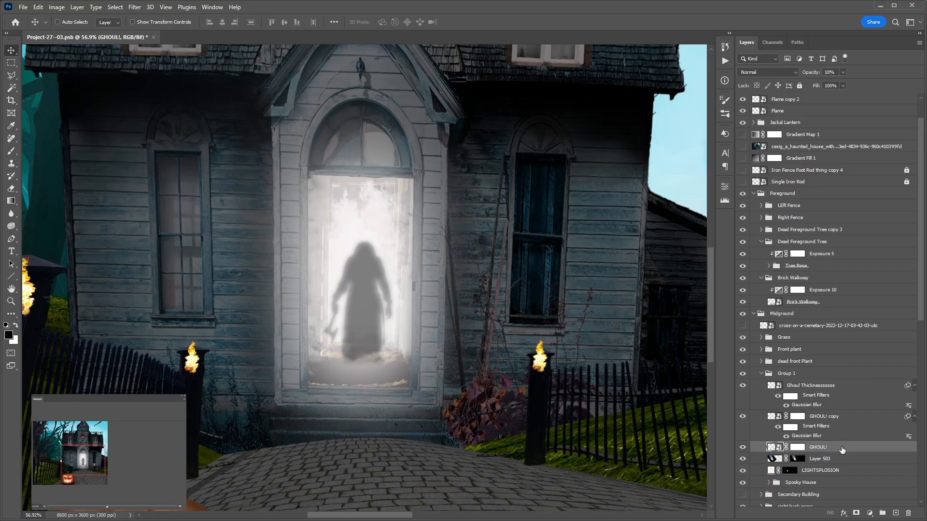
key(0)
key(2)
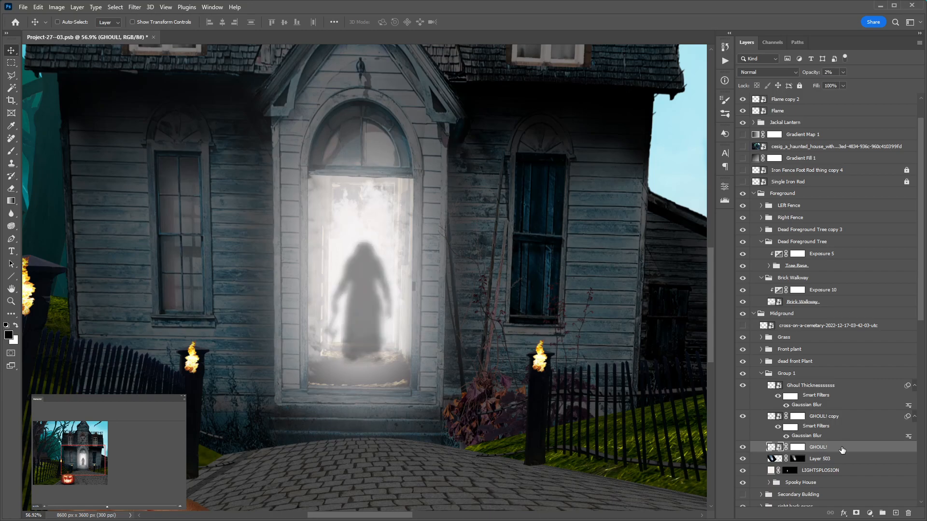
click(838, 462)
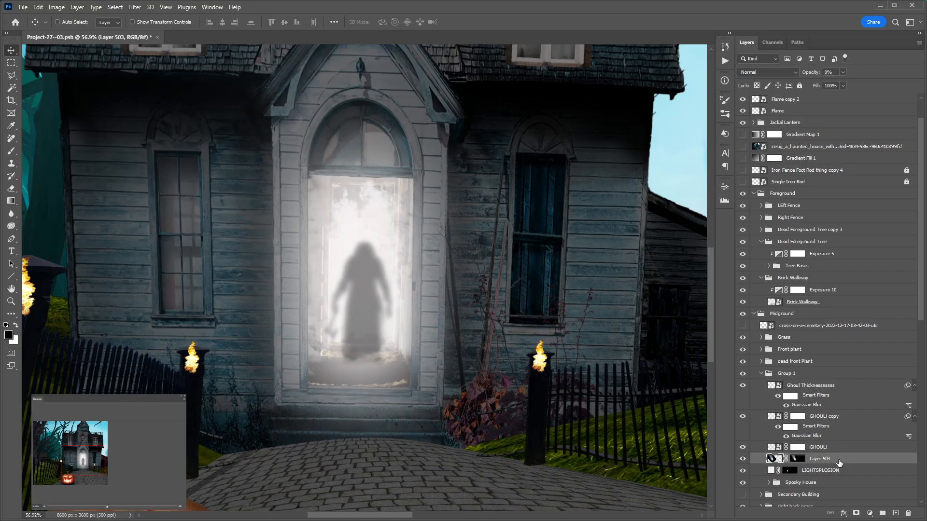
key(0)
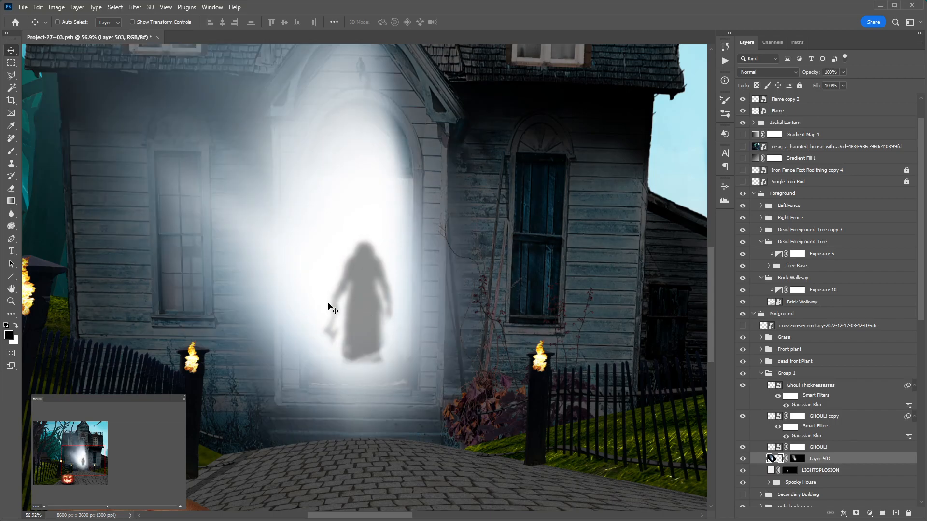
Step: Put the Ghoul Thicknessssss layer into a new group named Ghoul
click(844, 449)
click(835, 388)
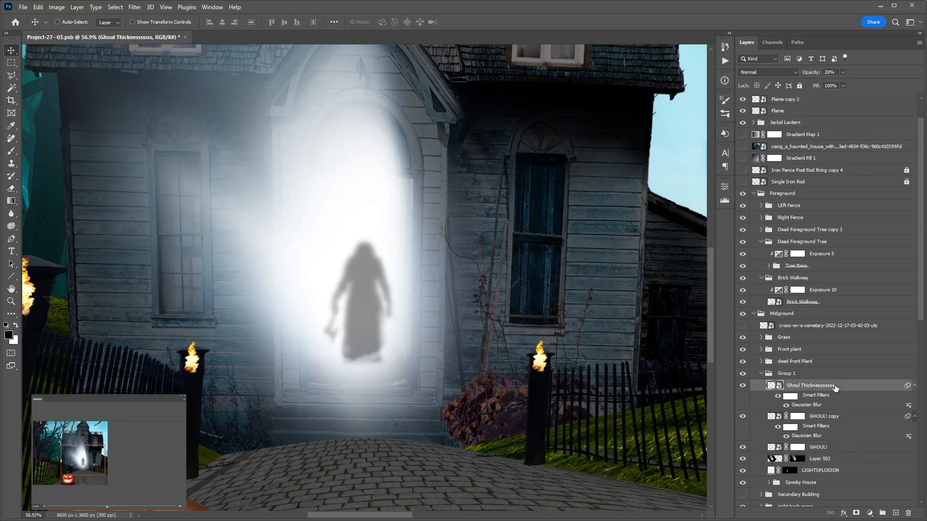
key(ctrl+g)
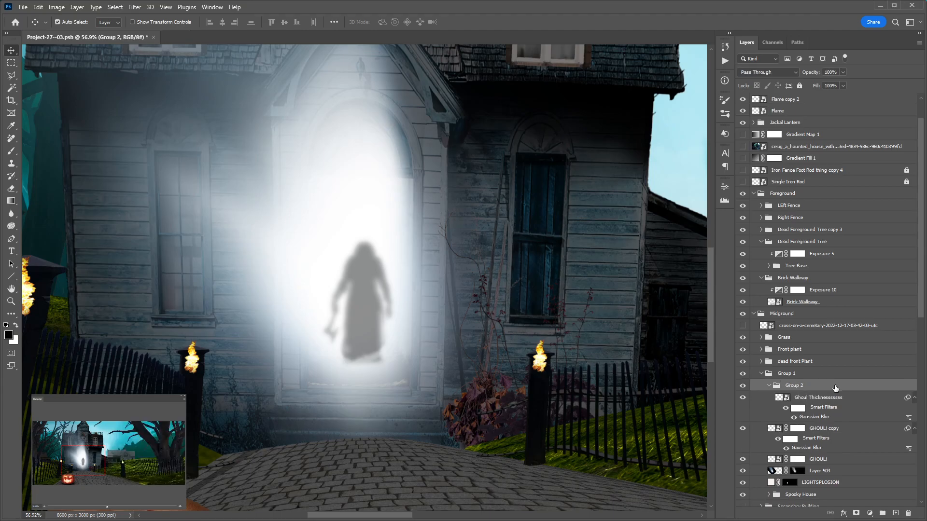
double_click(801, 386)
text(Ghoul)
key(Return)
Step: Add a layer mask to the Ghoul group and brush black over the lower right part of the silhouette
click(856, 513)
key(b)
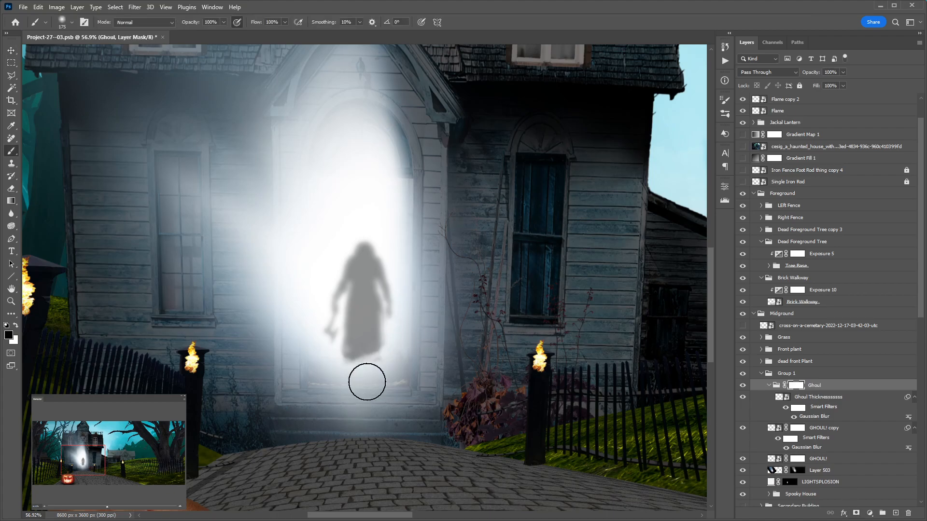
mouse_move(400, 320)
mouse_down()
mouse_move(373, 341)
mouse_move(362, 371)
mouse_move(378, 359)
mouse_move(399, 367)
mouse_up()
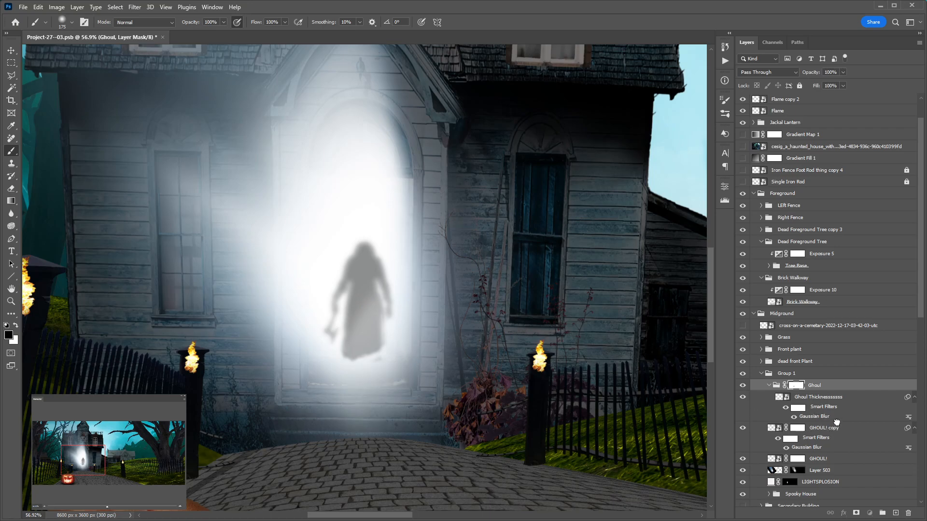
Step: Move the GHOUL! copy and GHOUL! layers into the Ghoul group so they share its mask
click(833, 427)
click(743, 386)
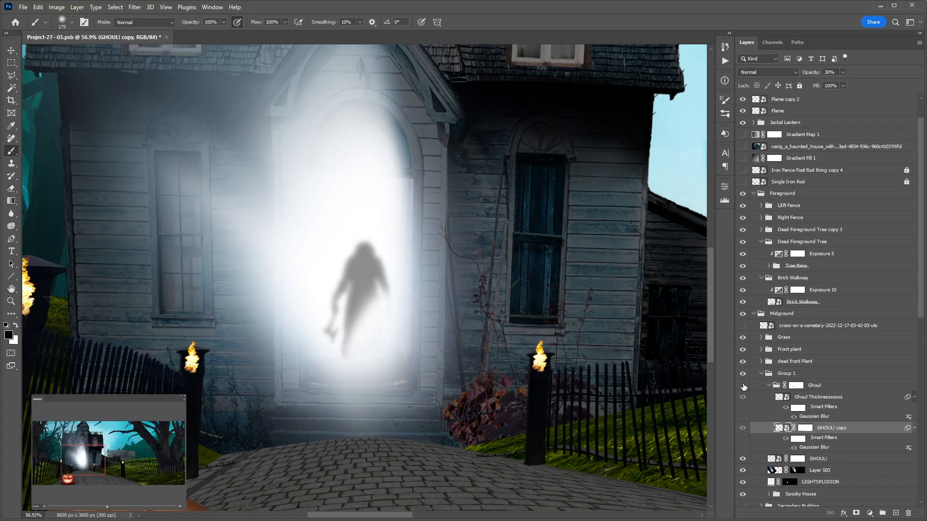
click(742, 386)
click(827, 459)
Step: Refine the Ghoul group's mask with a 20% opacity brush, painting white to partly restore the silhouette's lower body
click(806, 387)
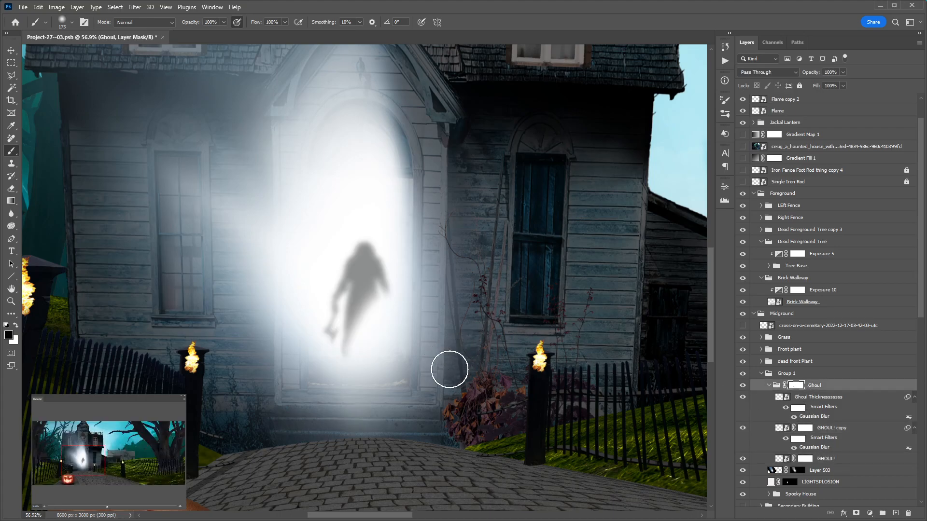
key(s)
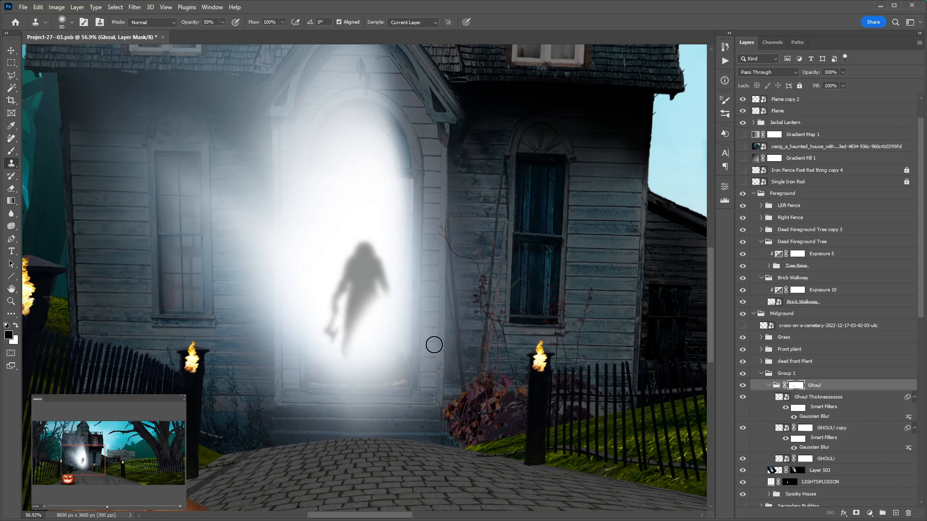
key(b)
key(x)
key(2)
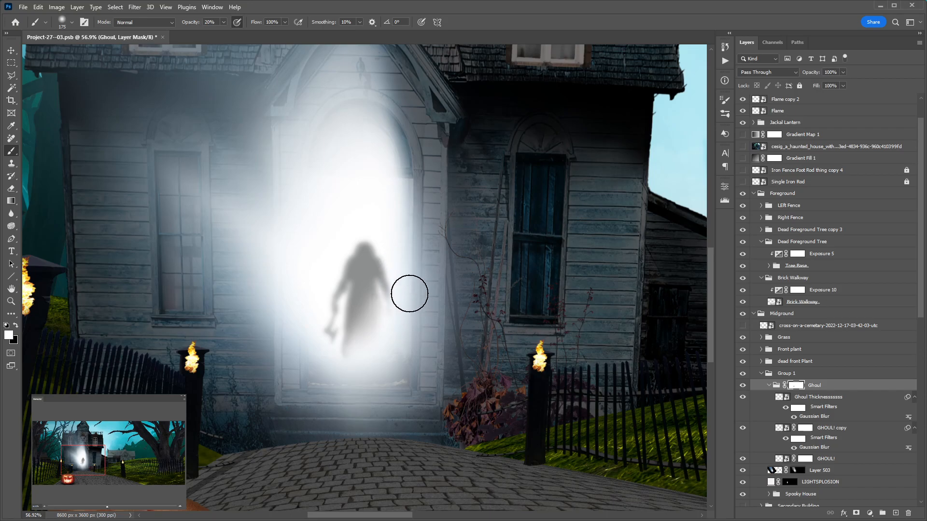
key(x)
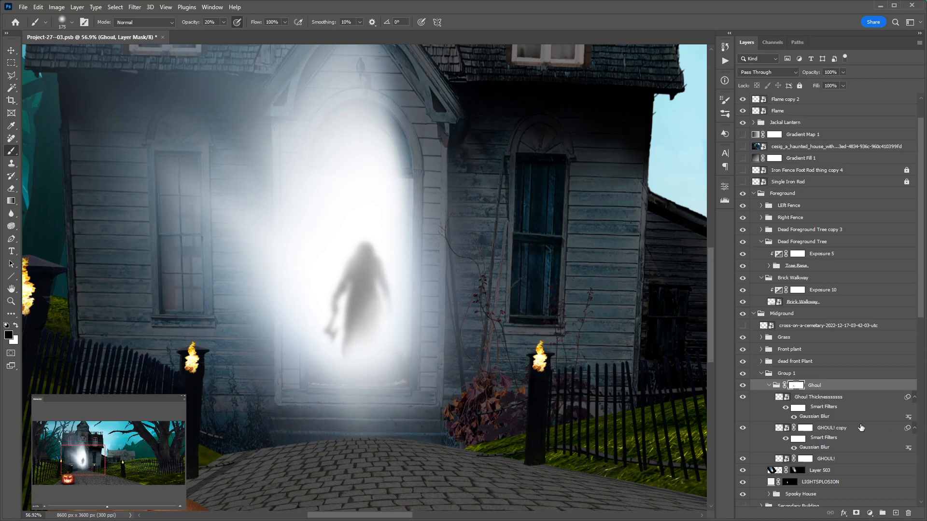
Step: Convert Layer 503 to a smart object, rename it Light Flare, and add a fresh layer mask to it
click(841, 473)
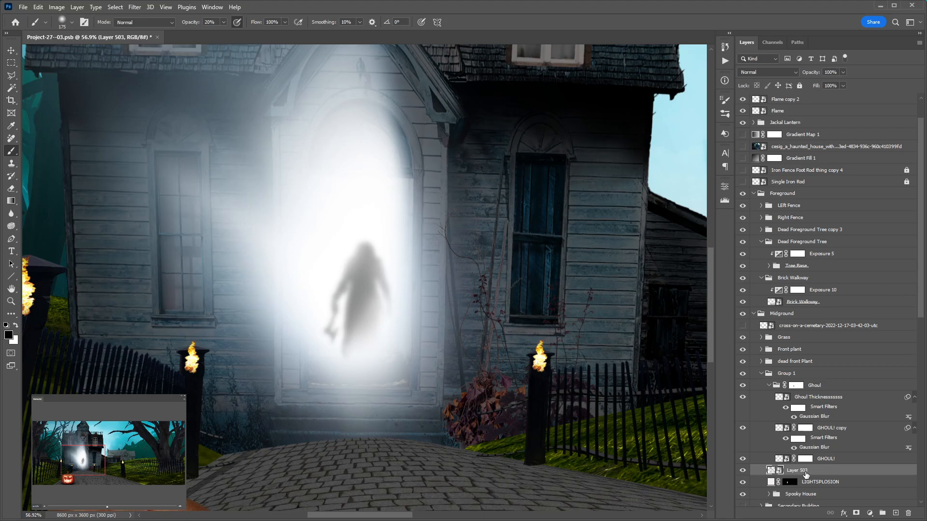
double_click(797, 471)
text(Light Flare)
key(Return)
click(856, 513)
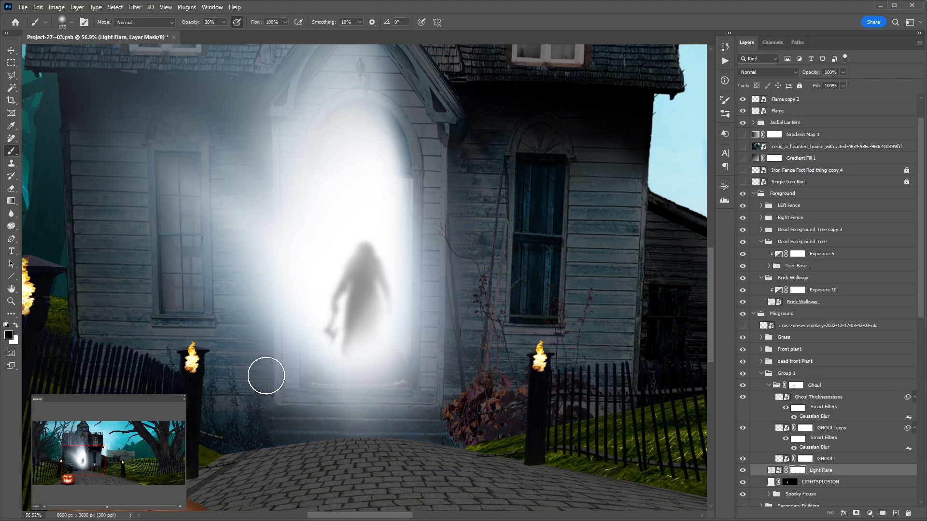
Step: Paint black at 20% opacity on the Light Flare mask to fade the glow over the doorstep and the arched transom, enlarging the brush to 300
drag(309, 380, 424, 383)
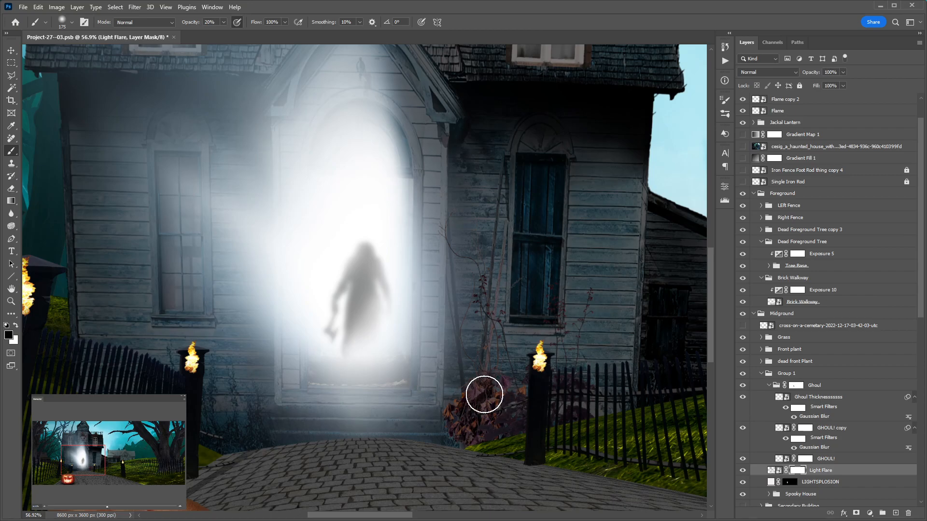
mouse_move(275, 357)
mouse_down()
mouse_move(381, 366)
mouse_move(316, 328)
mouse_move(362, 338)
mouse_move(395, 371)
mouse_move(355, 321)
mouse_move(364, 389)
mouse_move(374, 332)
mouse_move(380, 373)
mouse_move(304, 349)
mouse_move(349, 365)
mouse_move(343, 352)
mouse_move(412, 388)
mouse_up()
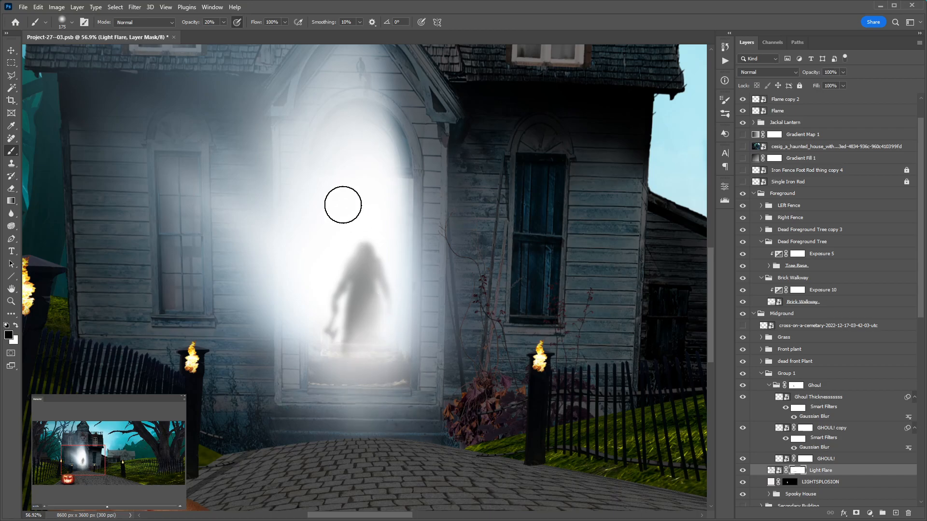
key(bracketright)
key(bracketright)
key(bracketright)
mouse_move(351, 140)
mouse_down()
mouse_move(331, 336)
mouse_move(396, 165)
mouse_up()
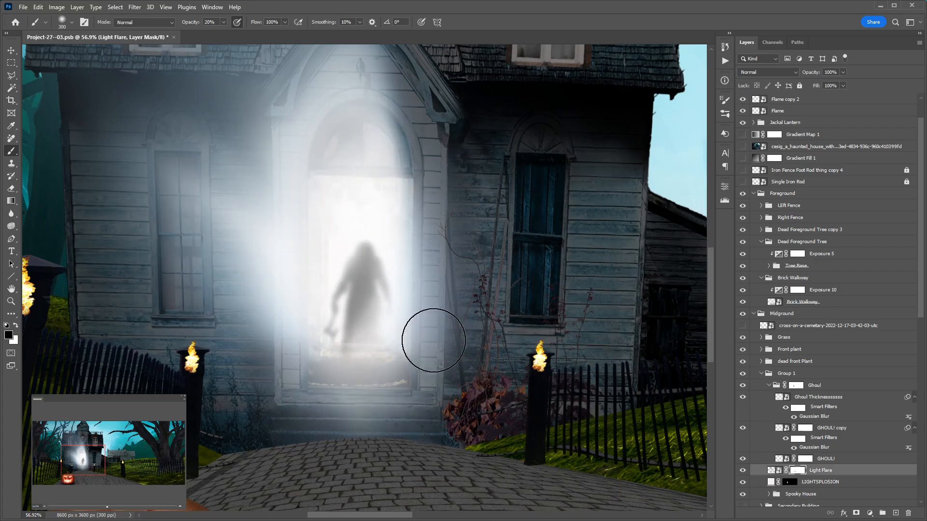
Step: Soften the Light Flare glow along the doorway's left edge by painting its mask with the 20% black brush
key(v)
key(ctrl+minus)
key(ctrl+minus)
key(ctrl+minus)
key(ctrl+minus)
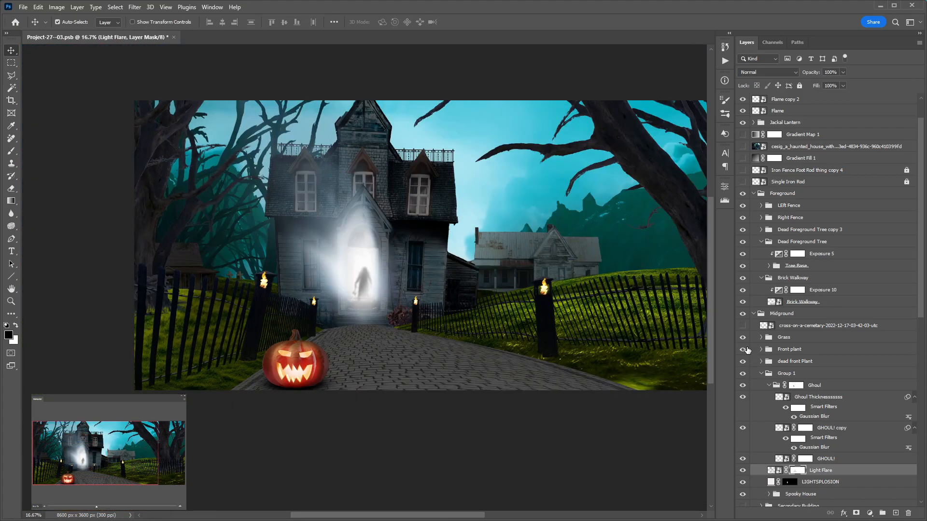
key(ctrl+plus)
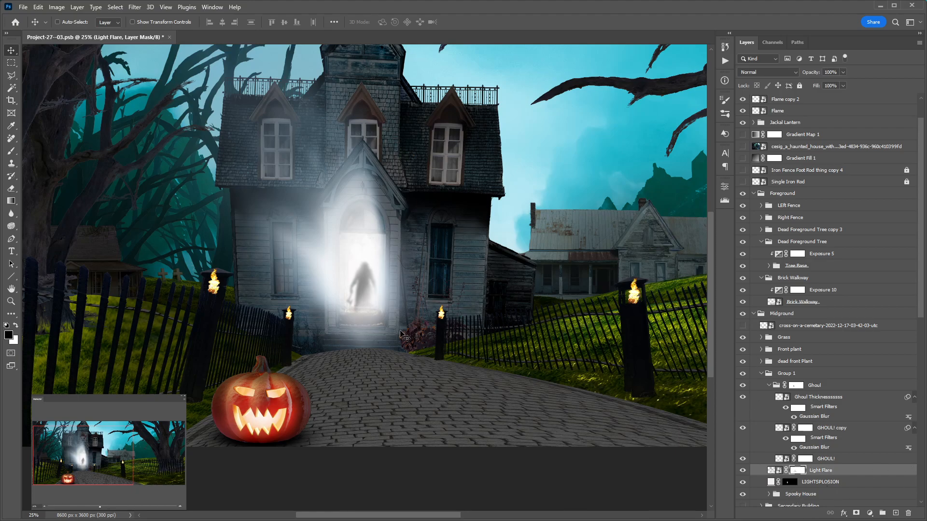
key(b)
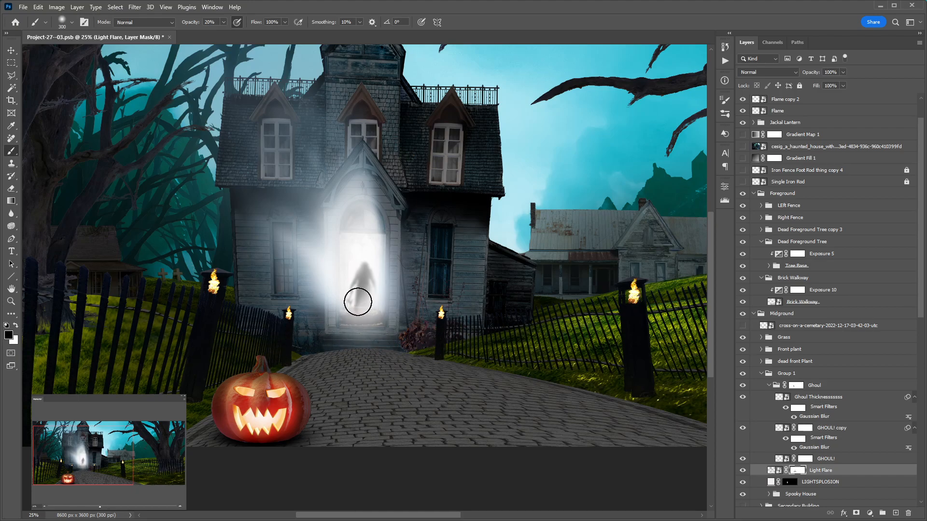
key(v)
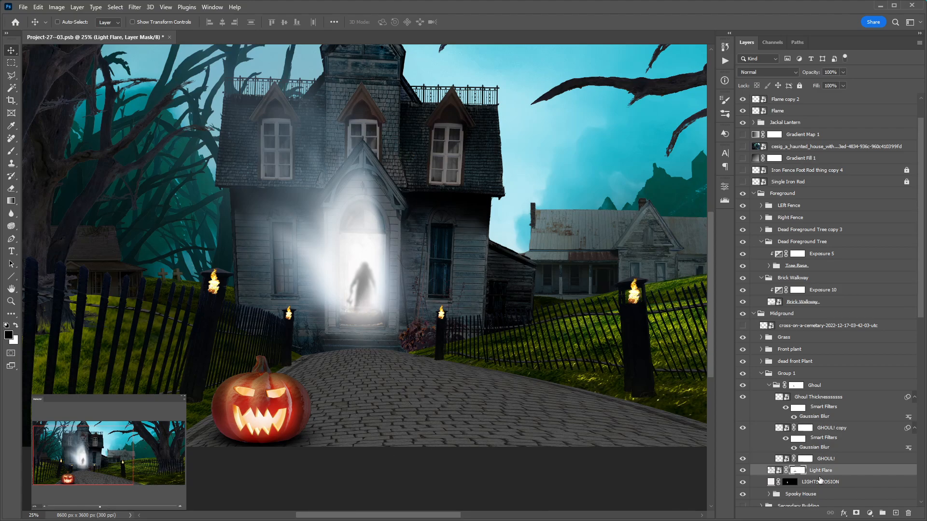
key(b)
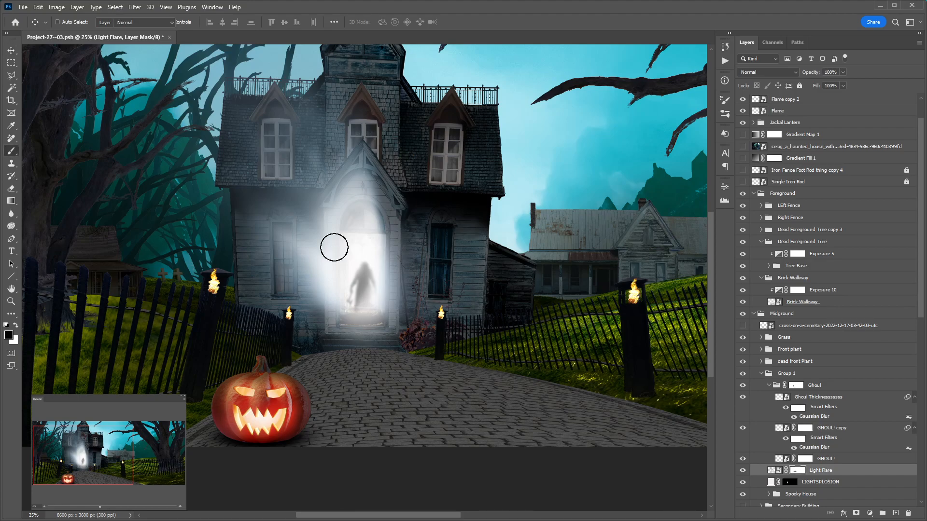
drag(332, 248, 327, 297)
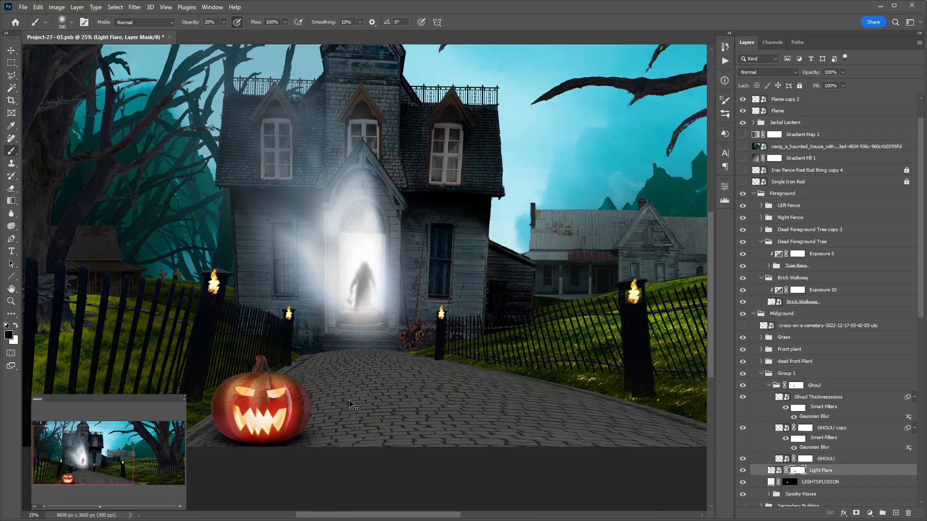
key(v)
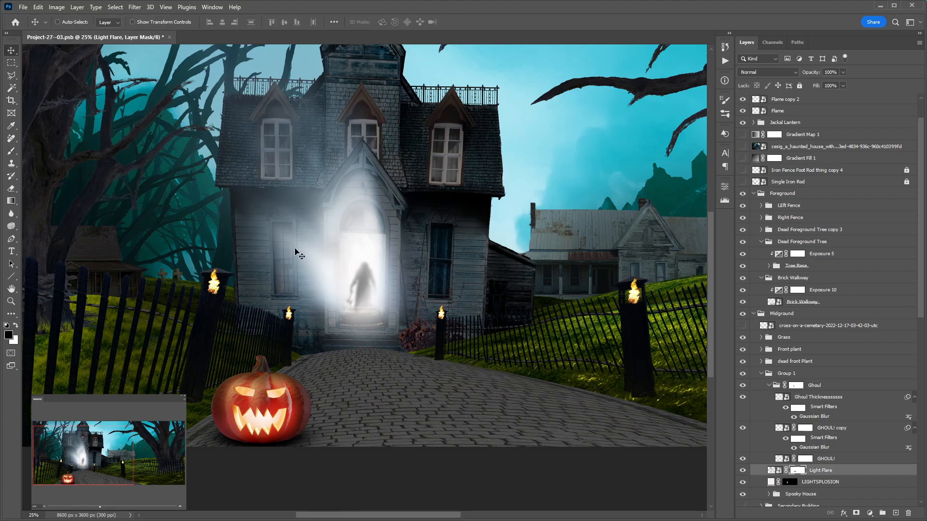
key(b)
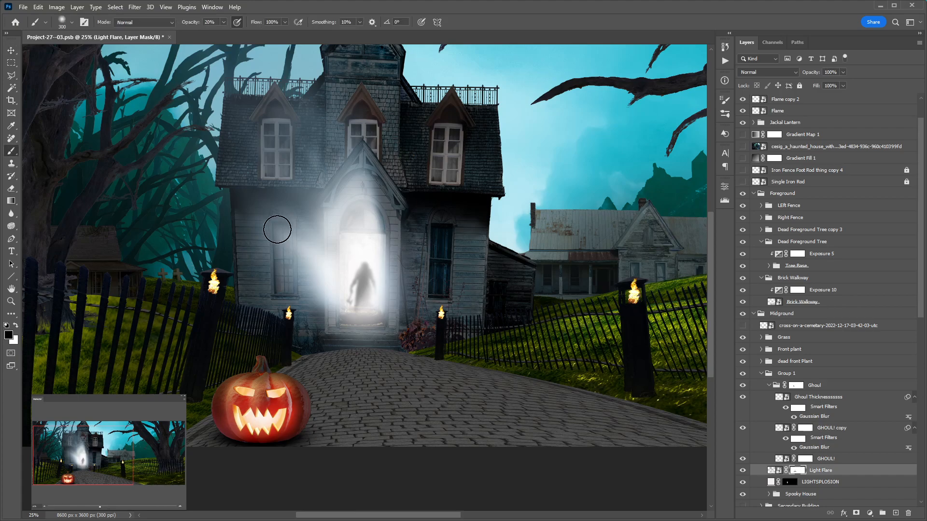
drag(331, 251, 331, 294)
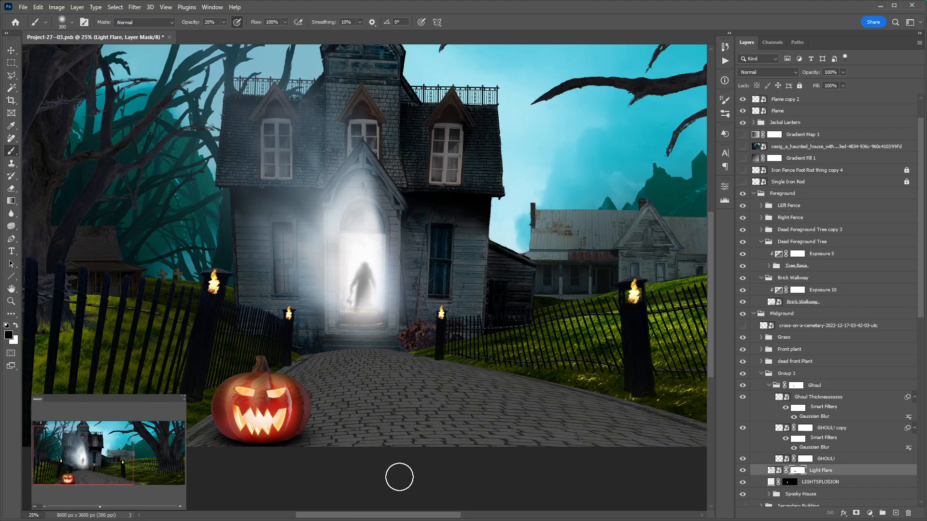
key(v)
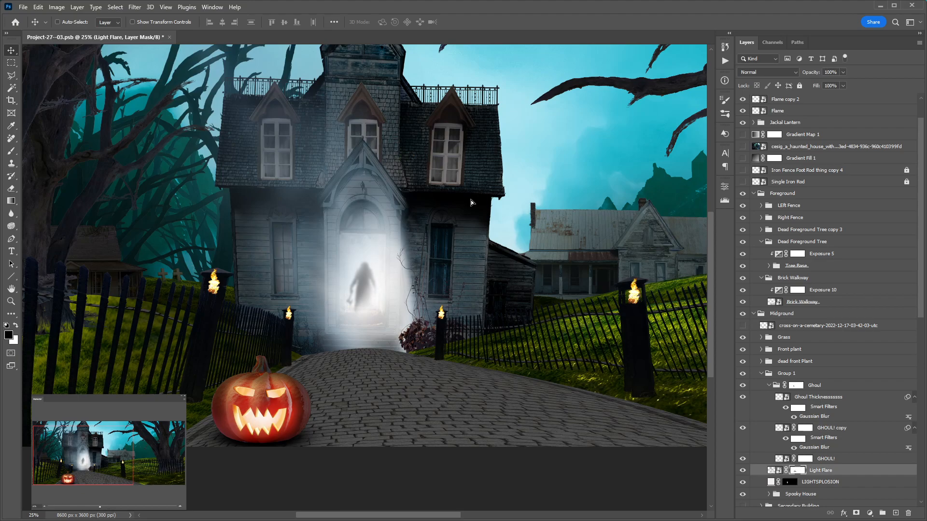
key(z)
key(v)
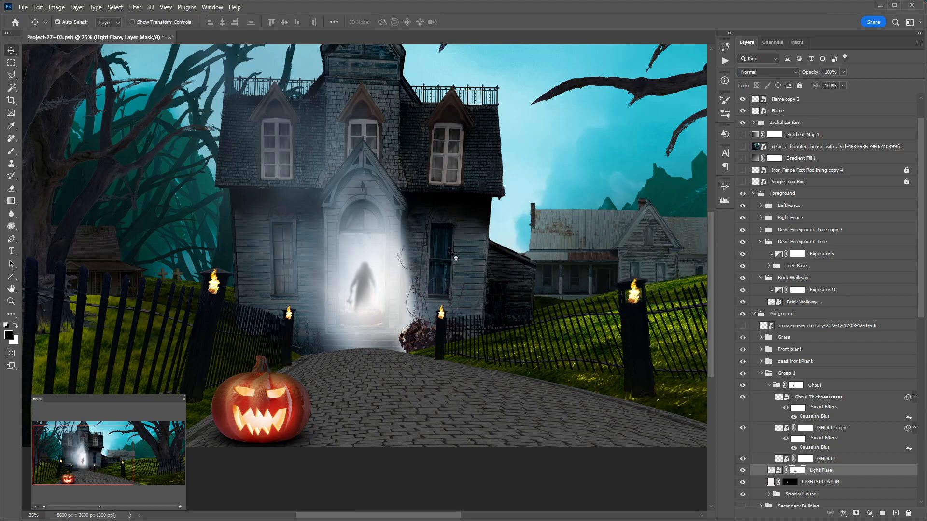
drag(429, 192, 441, 245)
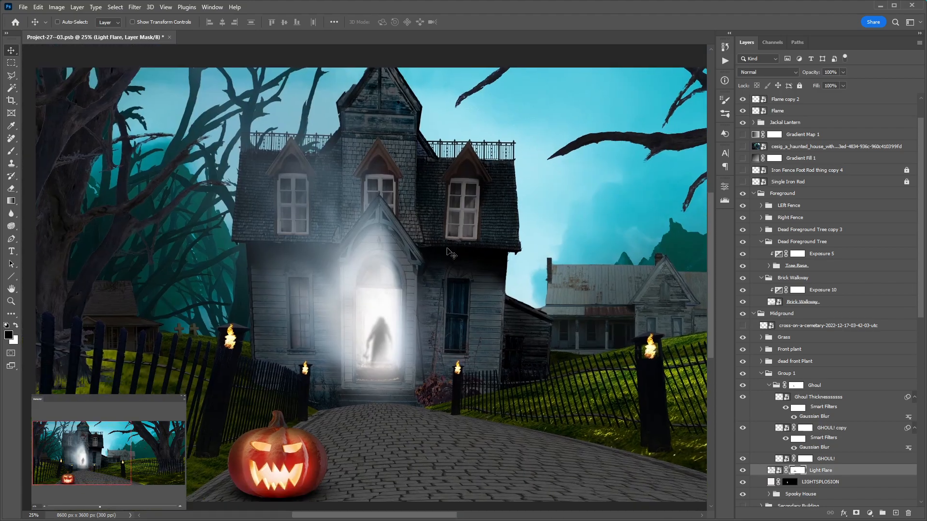
key(ctrl+minus)
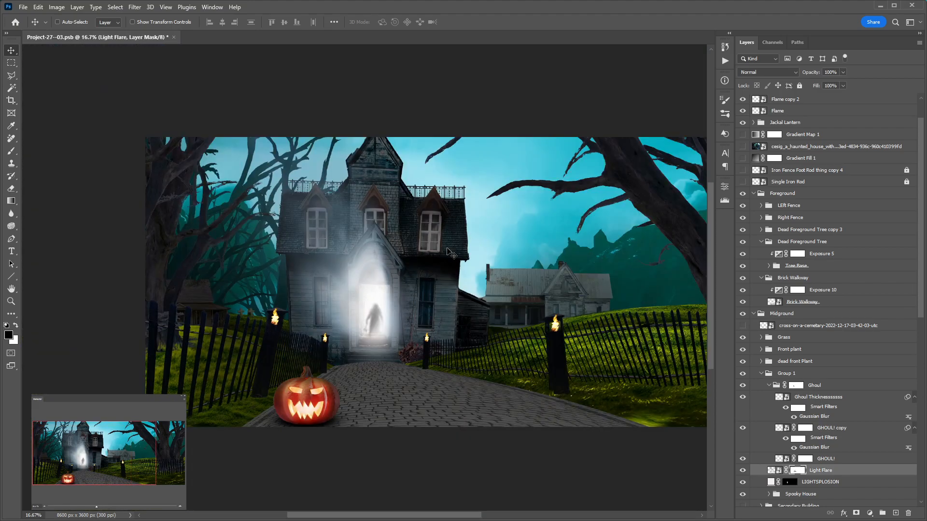